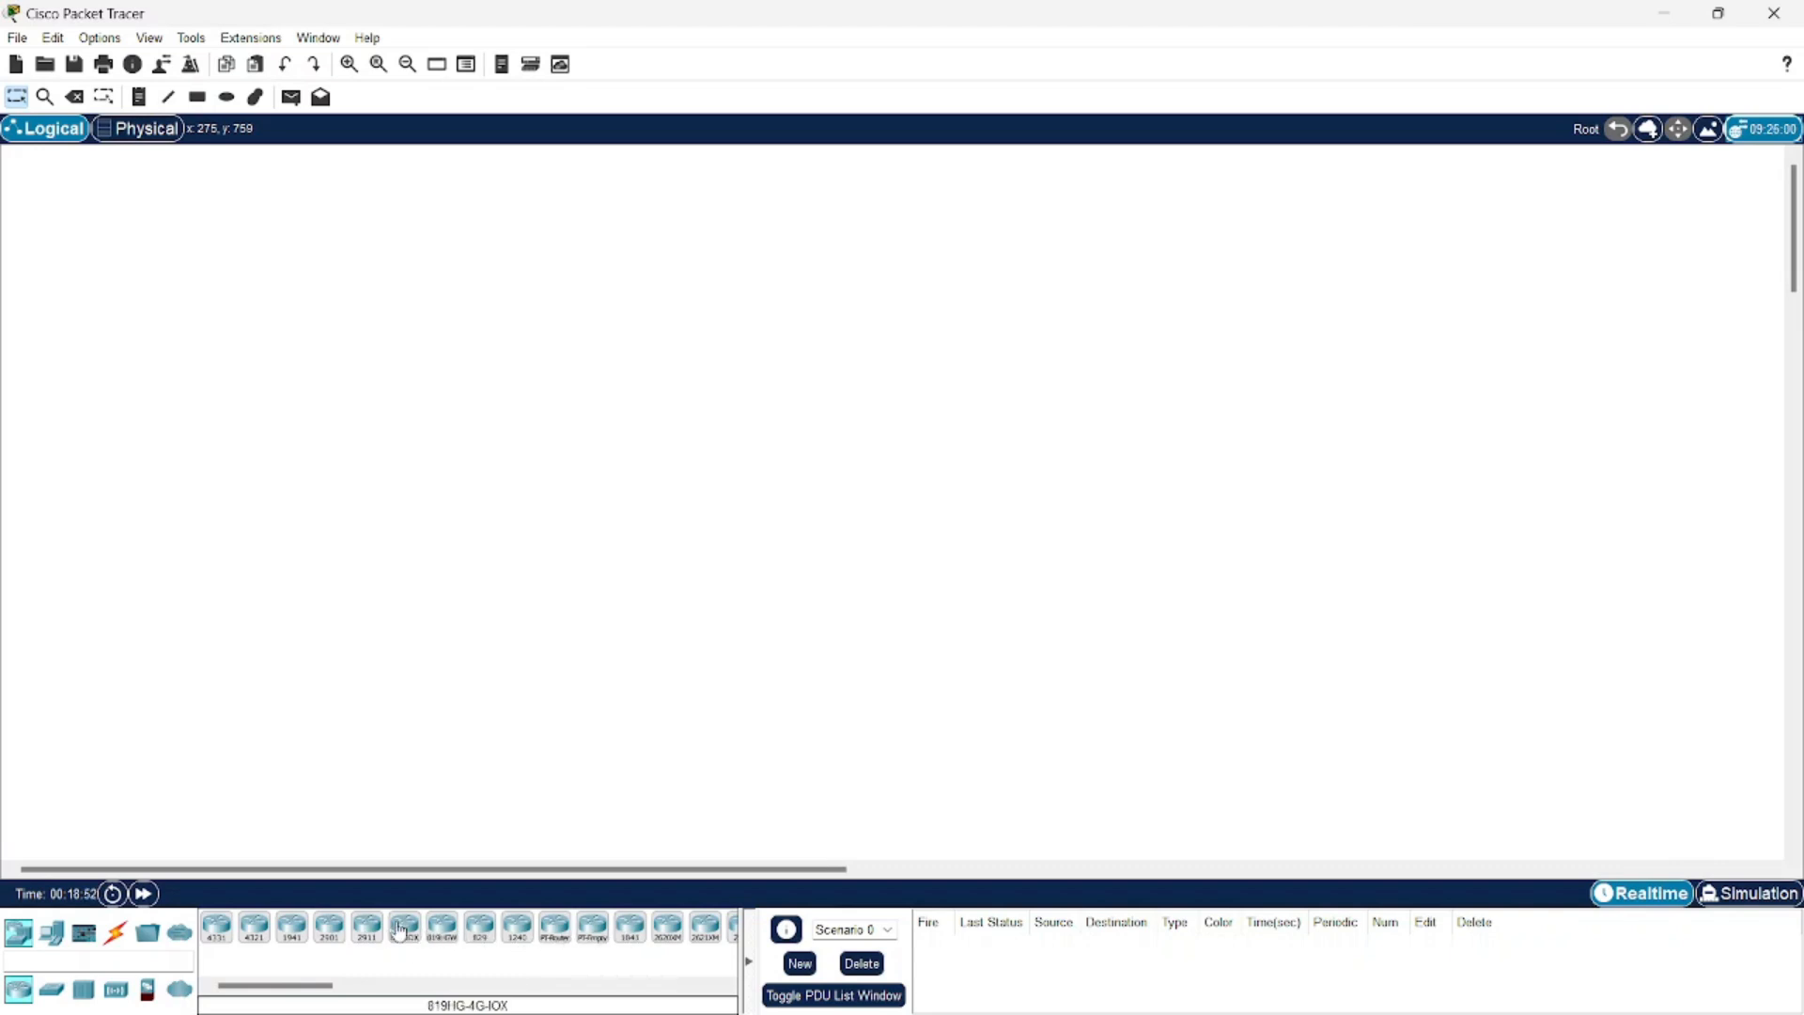
Place four ISR4331 routers in a row across the upper part of the workspace
scroll(637, 939, "down", 1)
scroll(637, 940, "up", 3)
left_click(217, 929)
left_click(337, 527)
left_click_drag(338, 531, 368, 344)
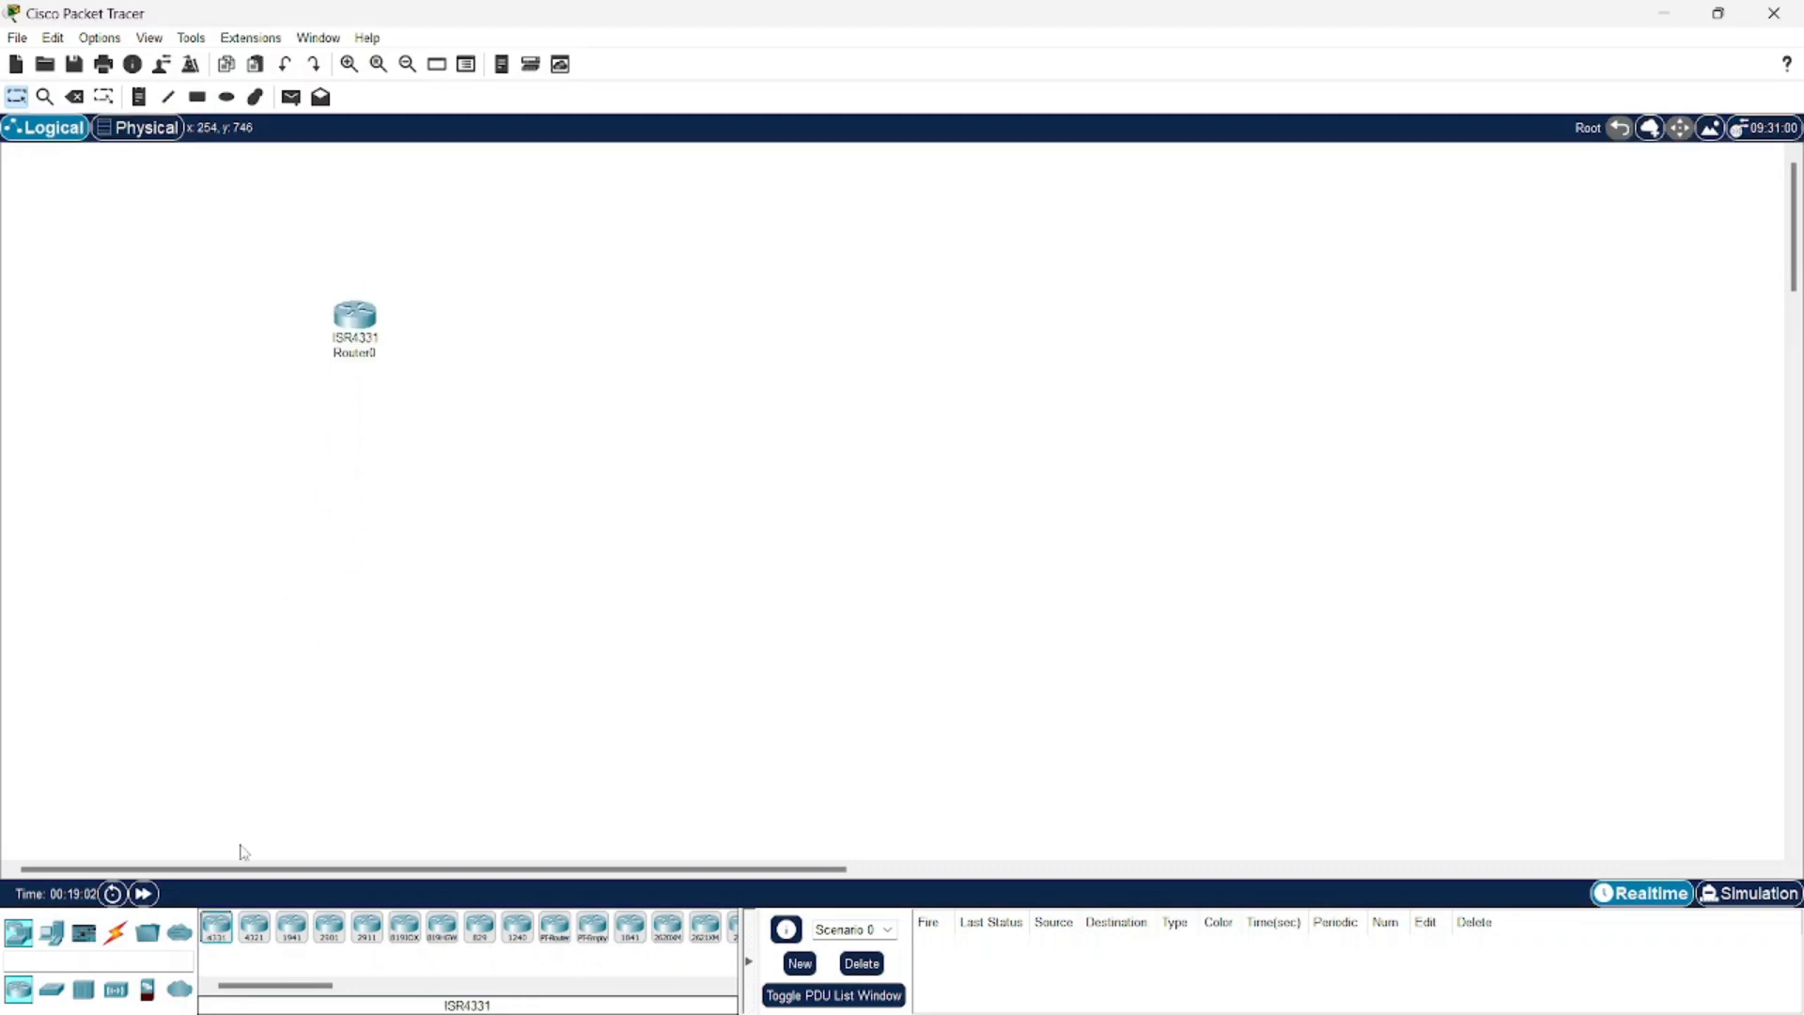
left_click_drag(215, 930, 669, 349)
left_click_drag(215, 951, 982, 378)
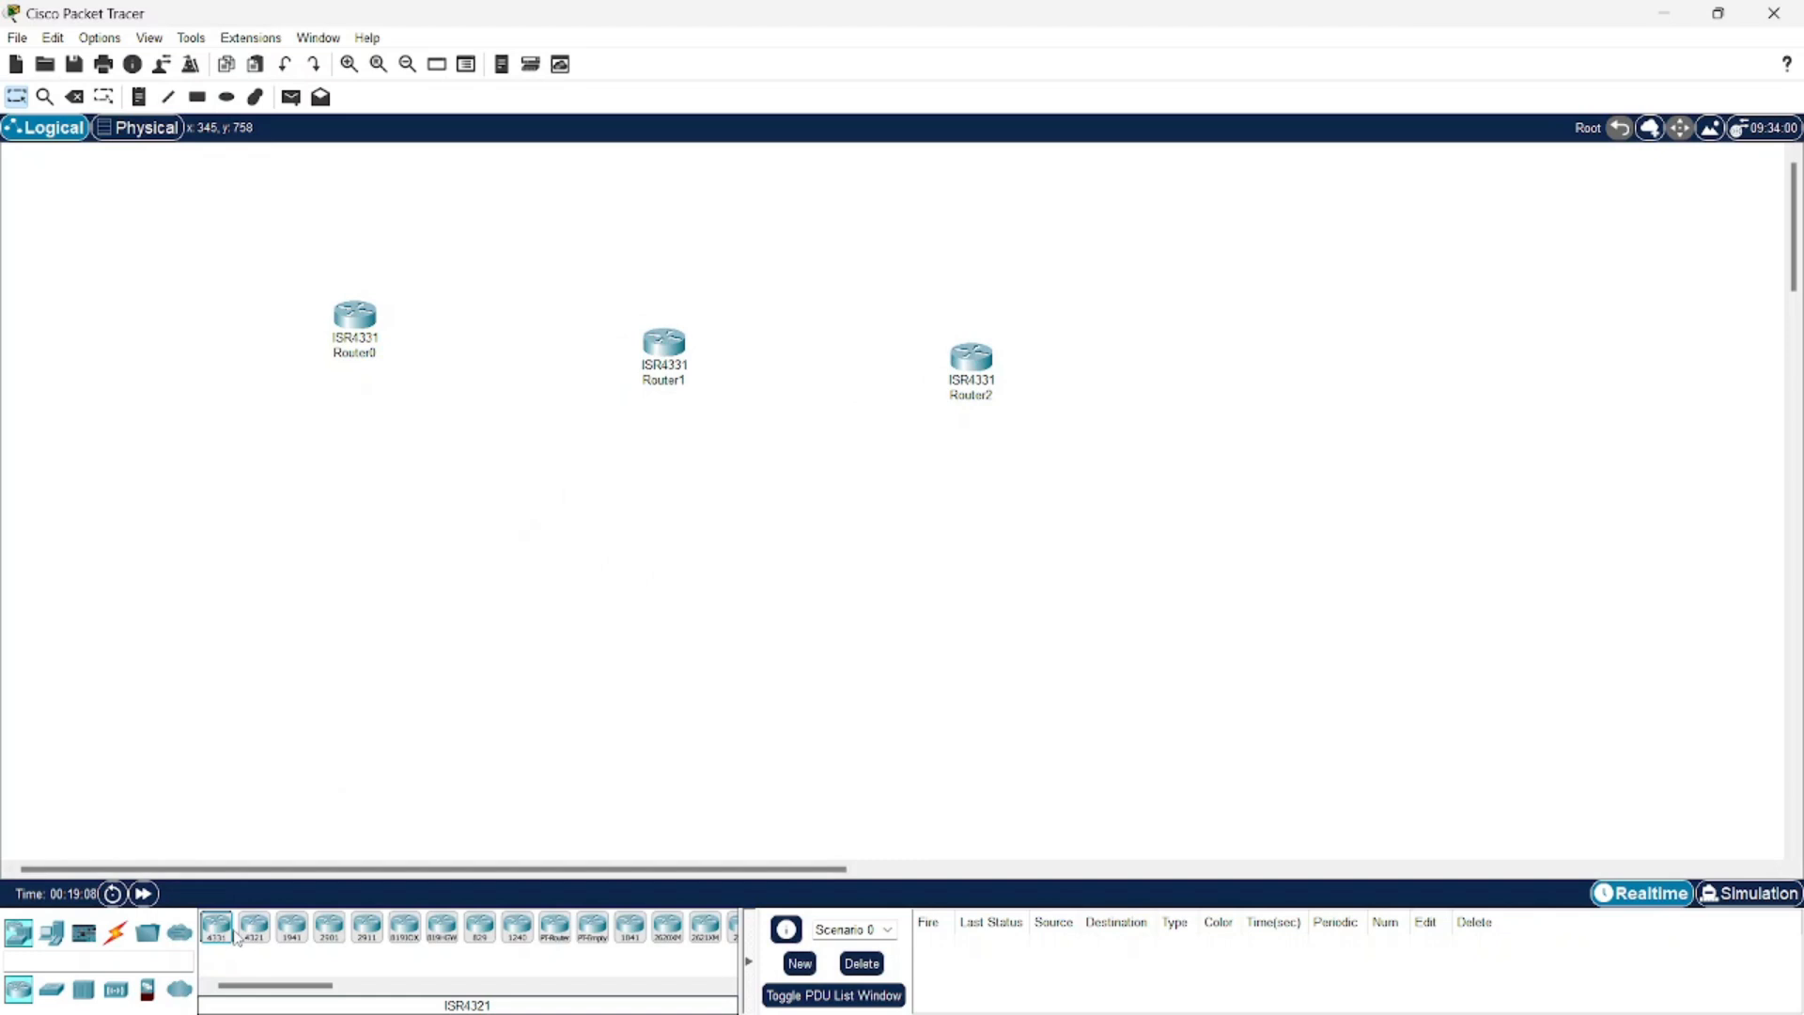
left_click_drag(225, 939, 1383, 354)
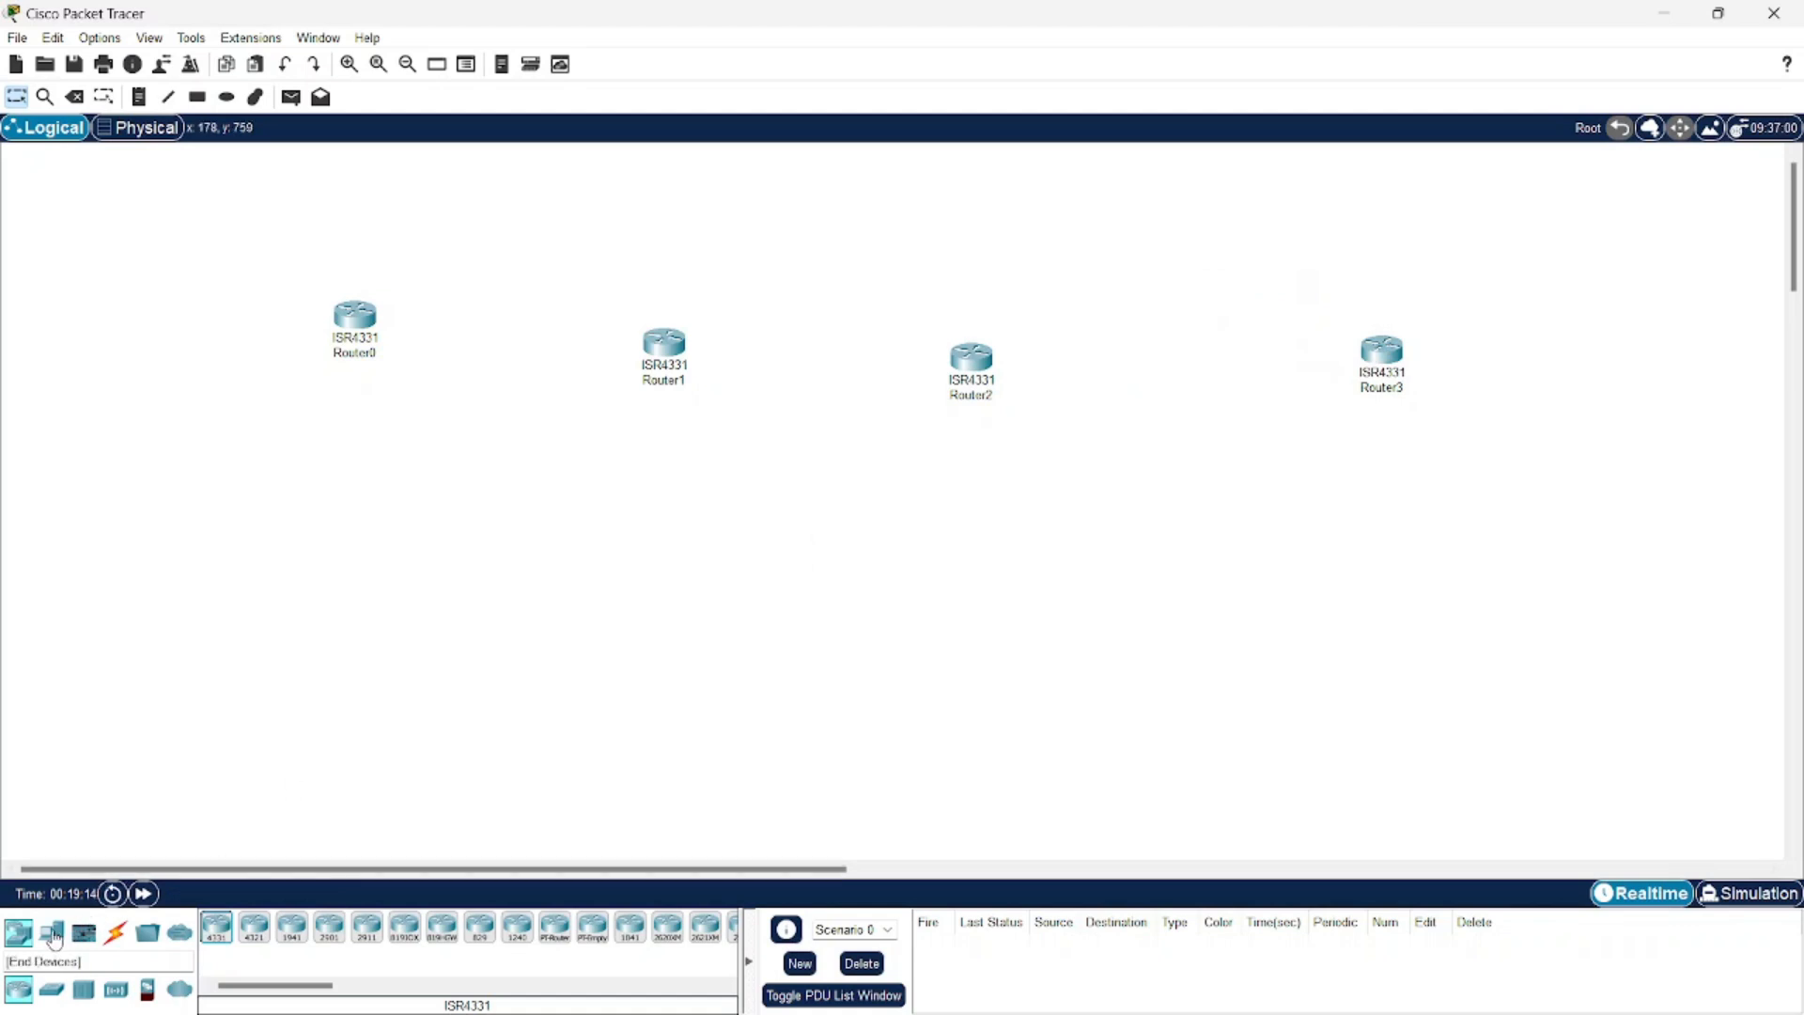
Place four 2960 switches in the workspace, one below each router
left_click(51, 932)
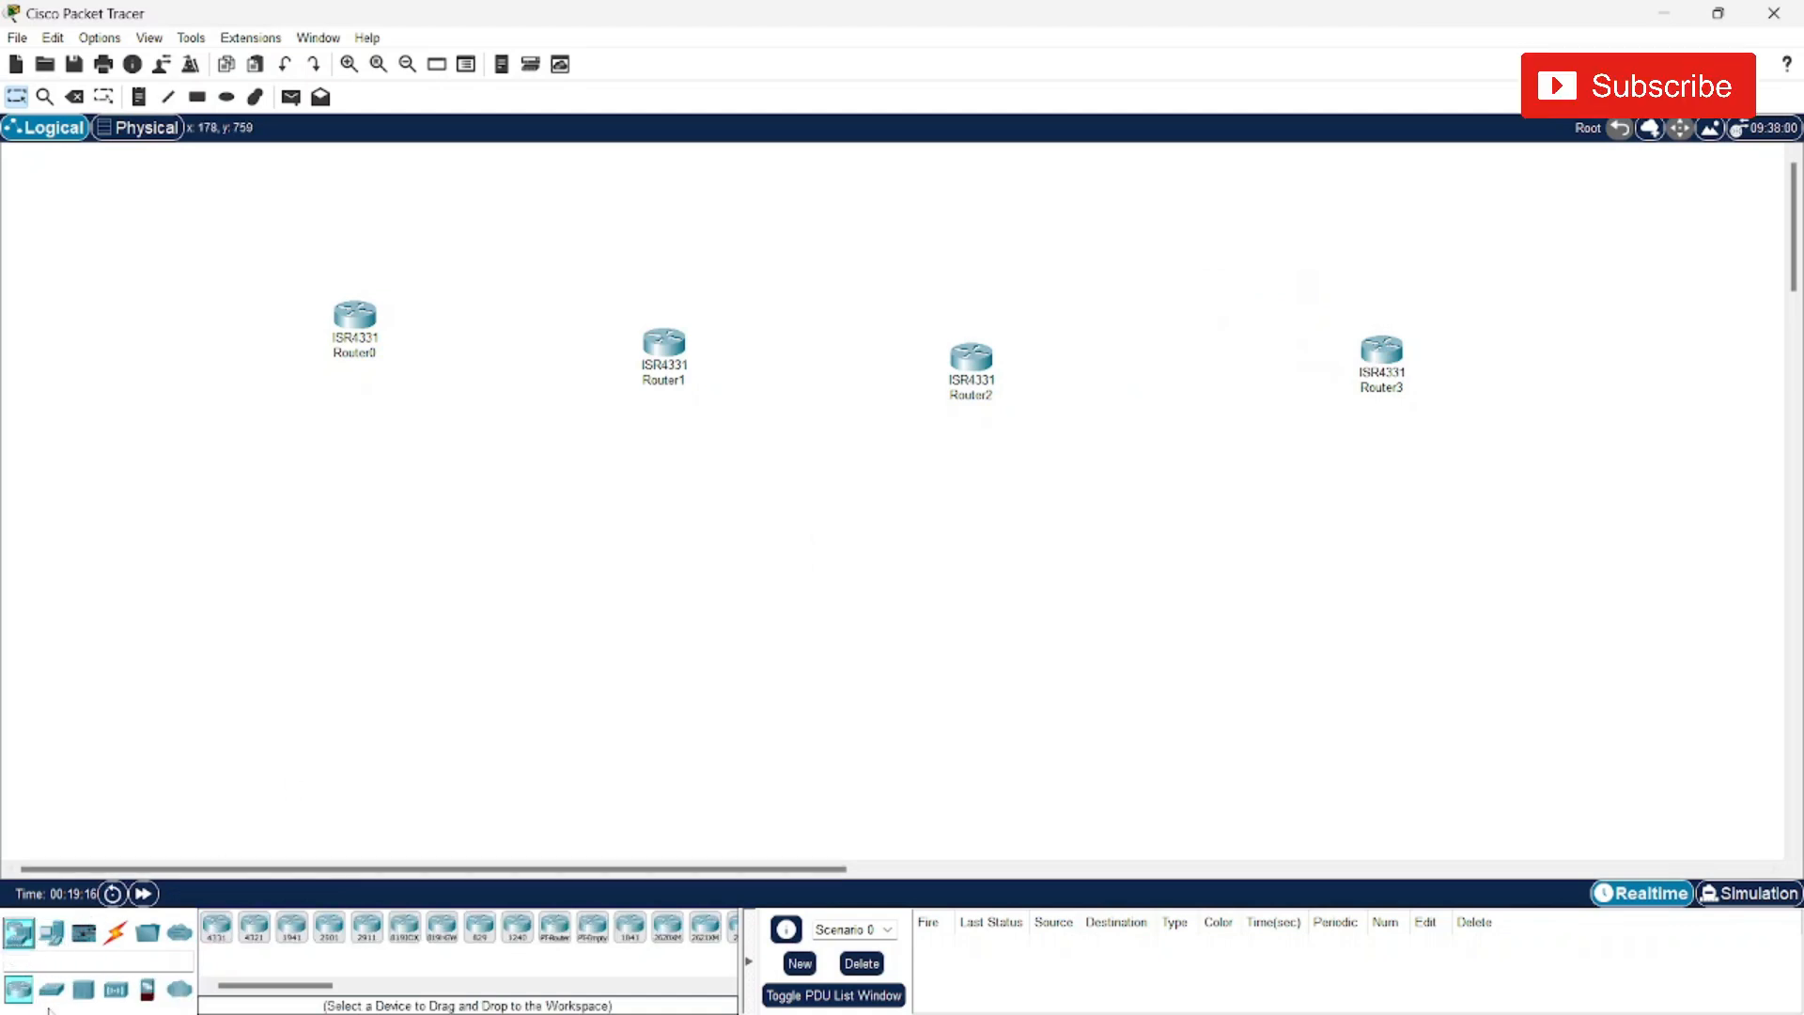
left_click(17, 940)
left_click(217, 930)
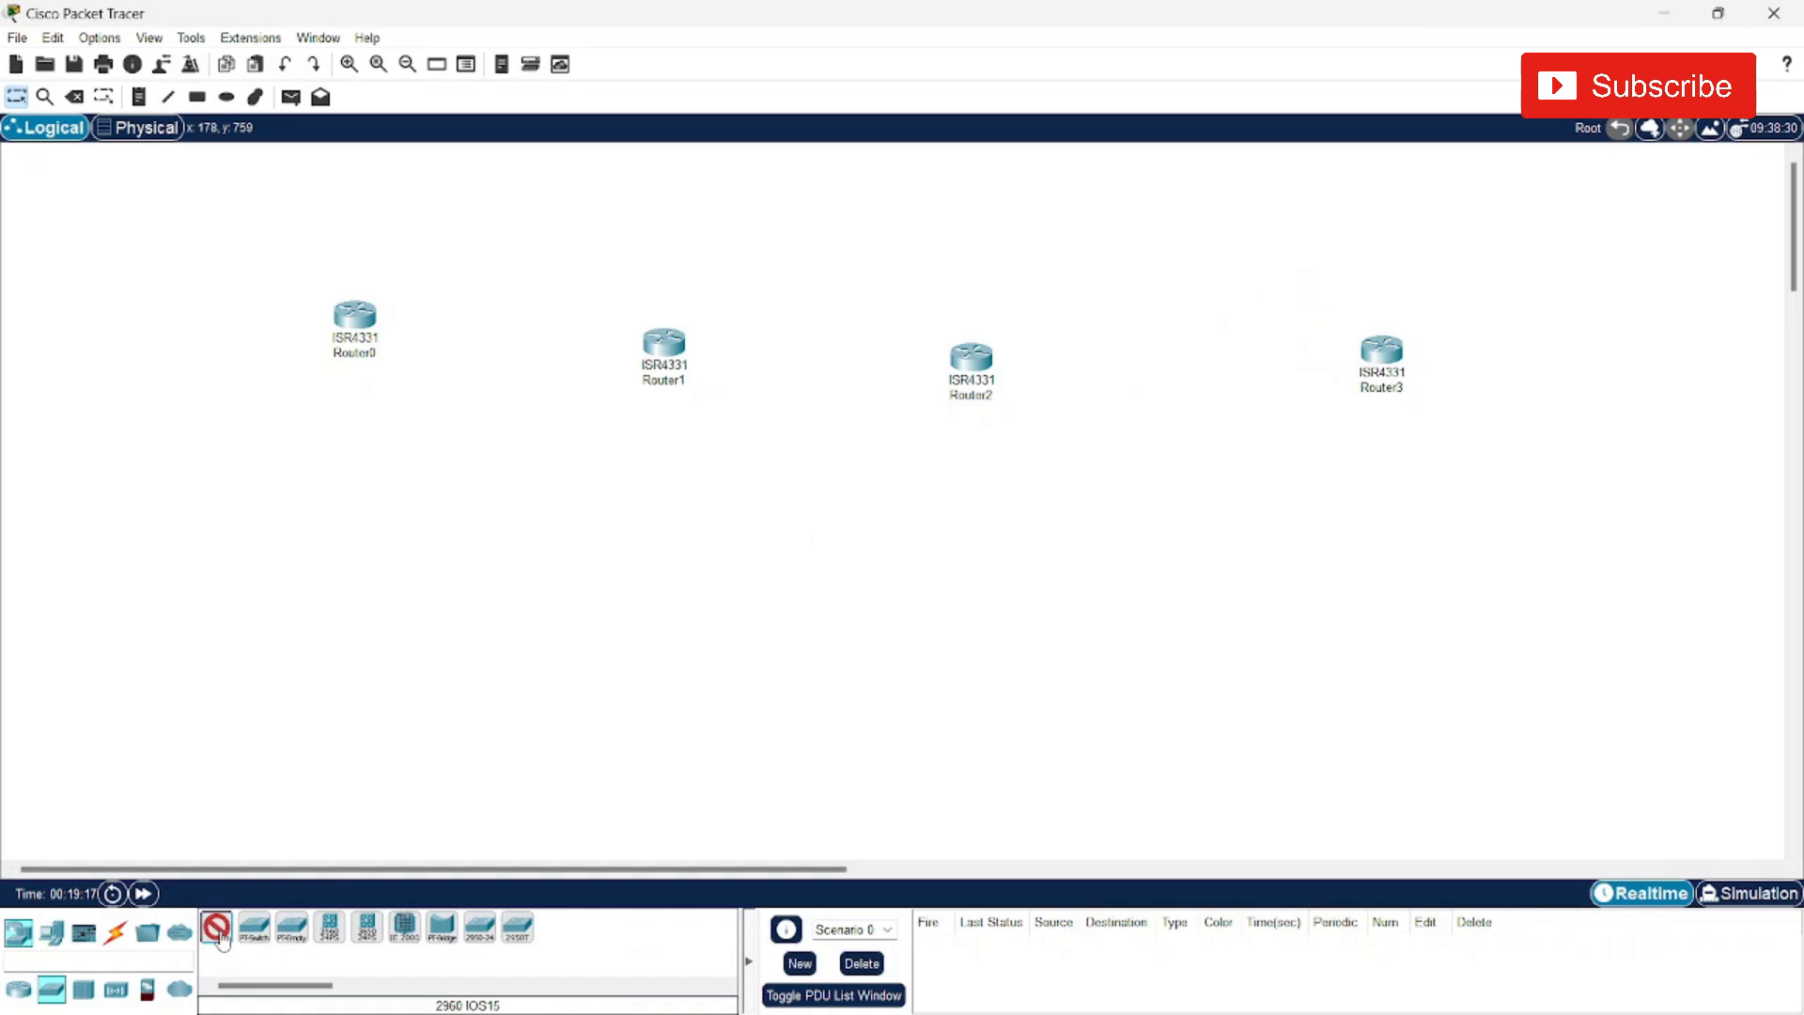
left_click(334, 471)
left_click(217, 930)
left_click(654, 474)
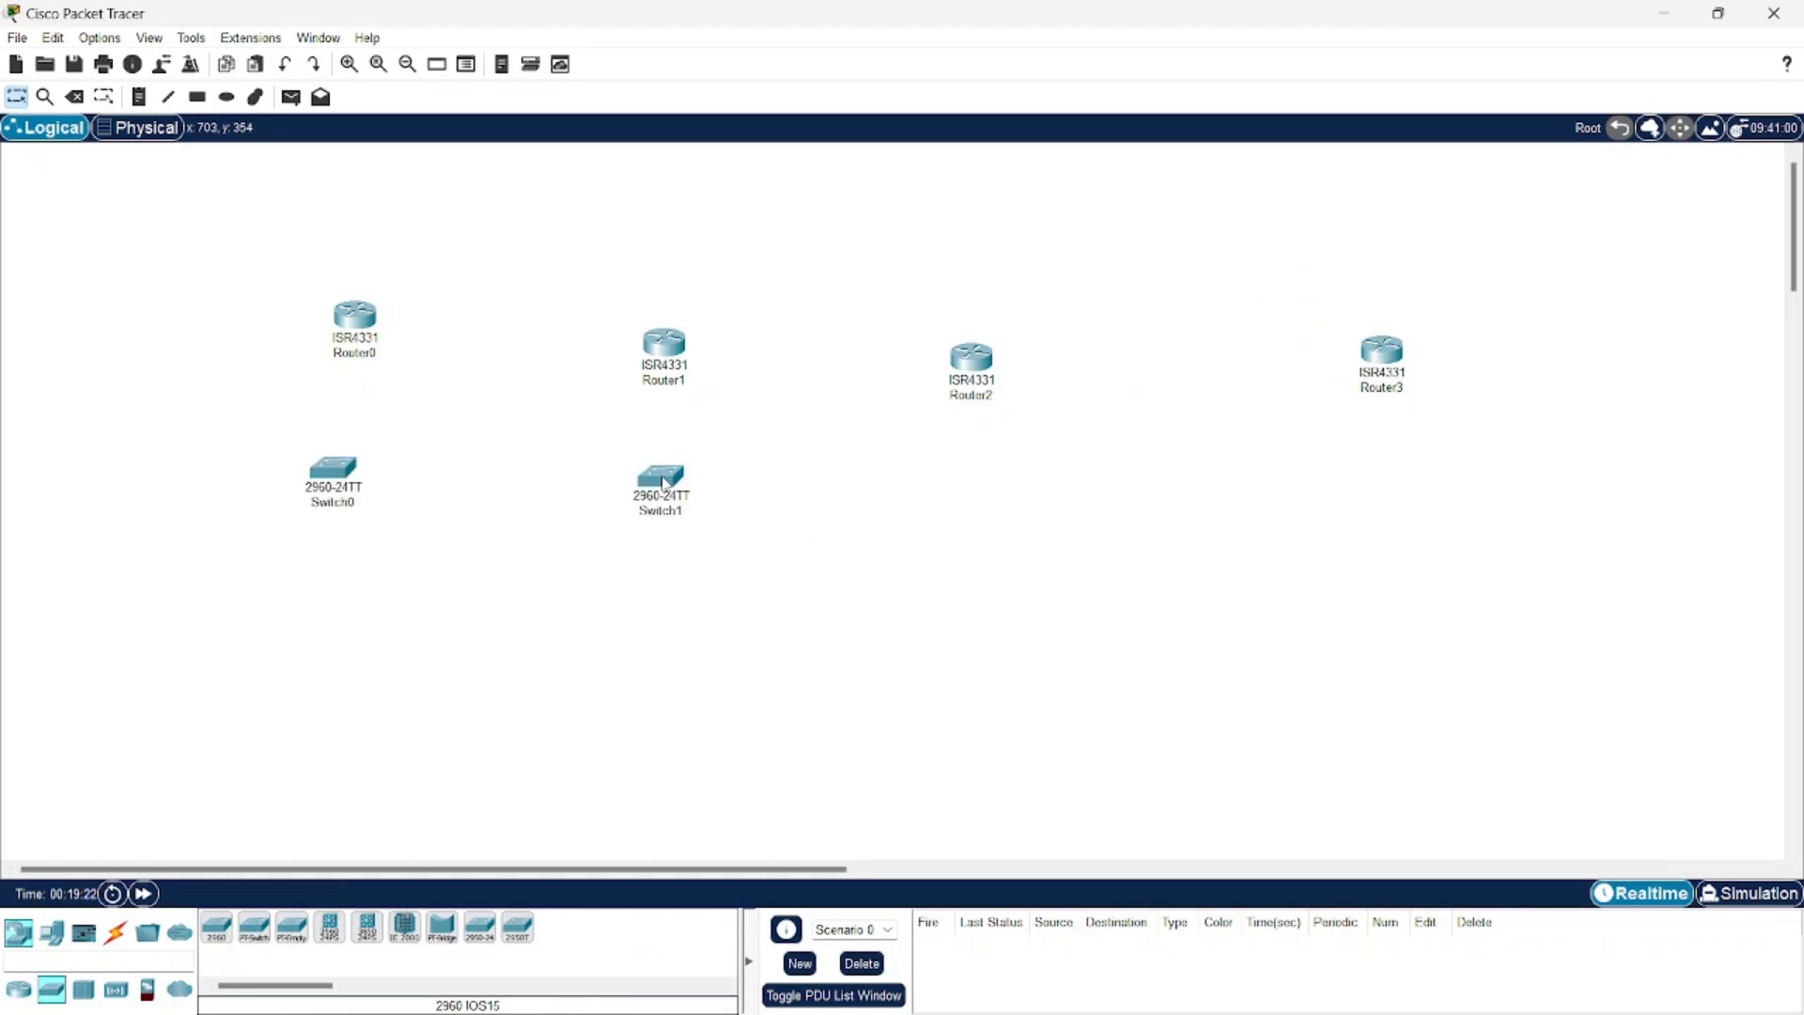
left_click(214, 930)
left_click(975, 481)
left_click(216, 930)
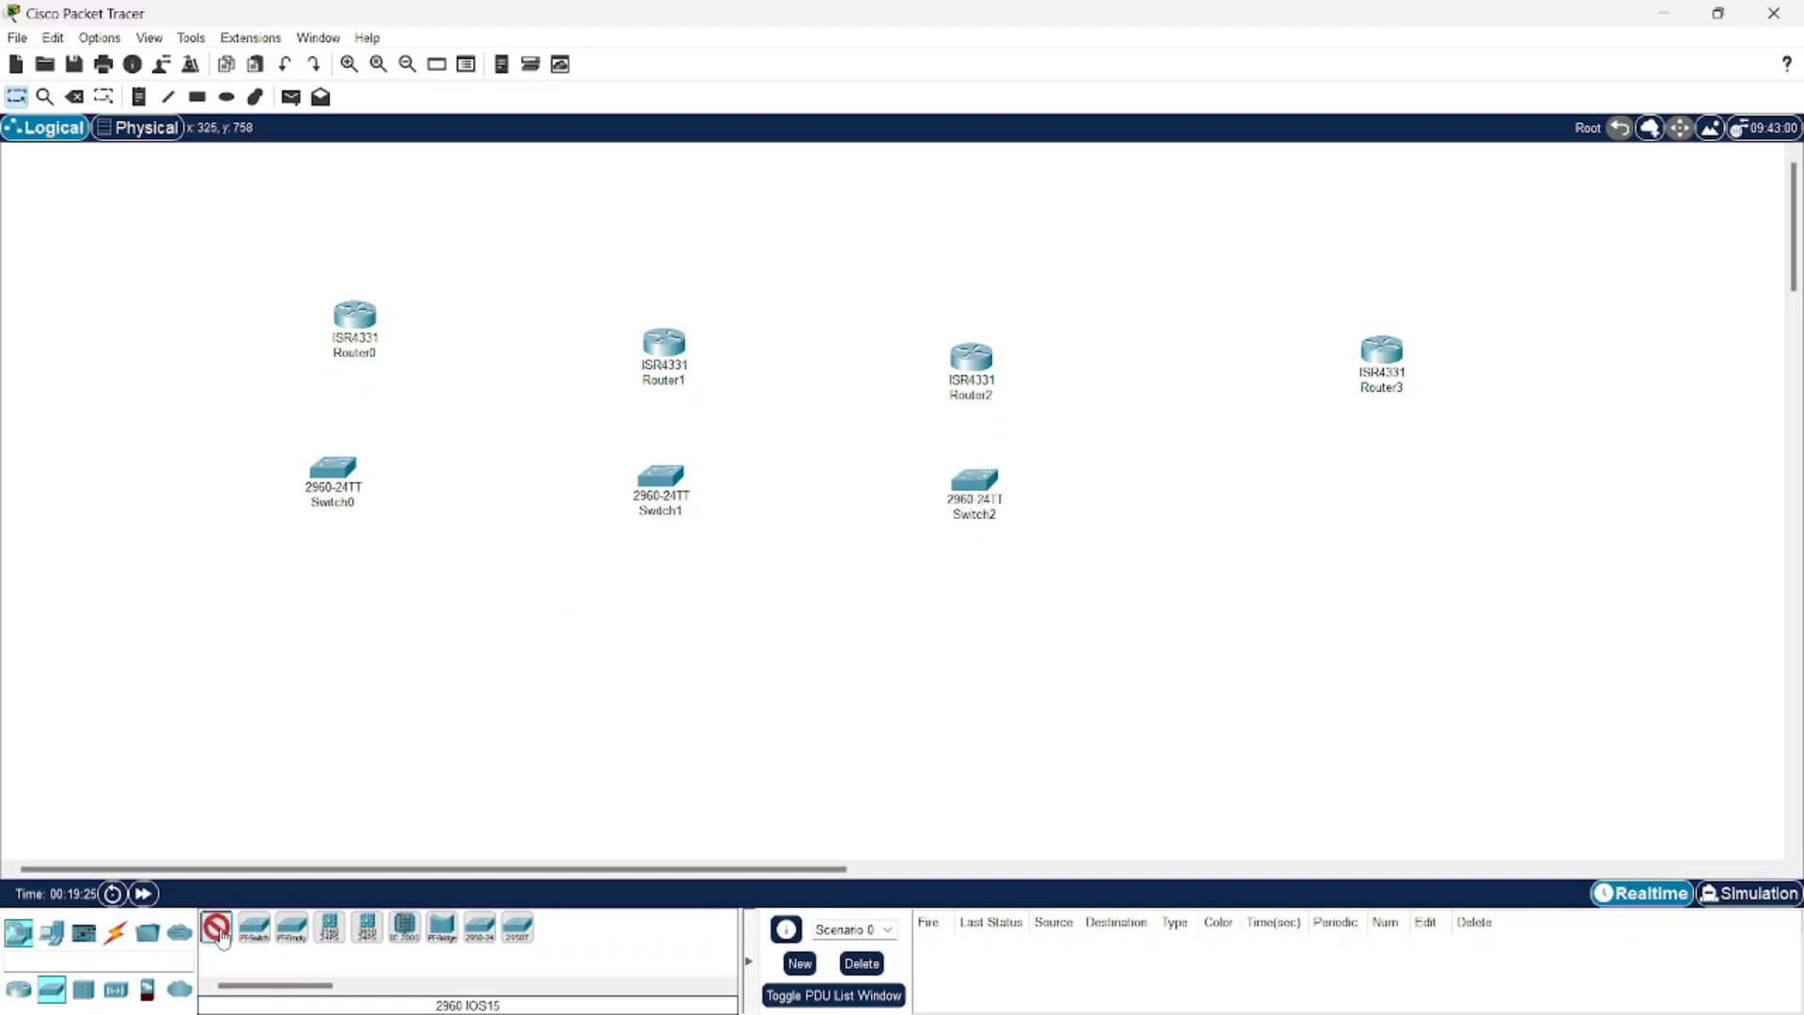
left_click(1403, 472)
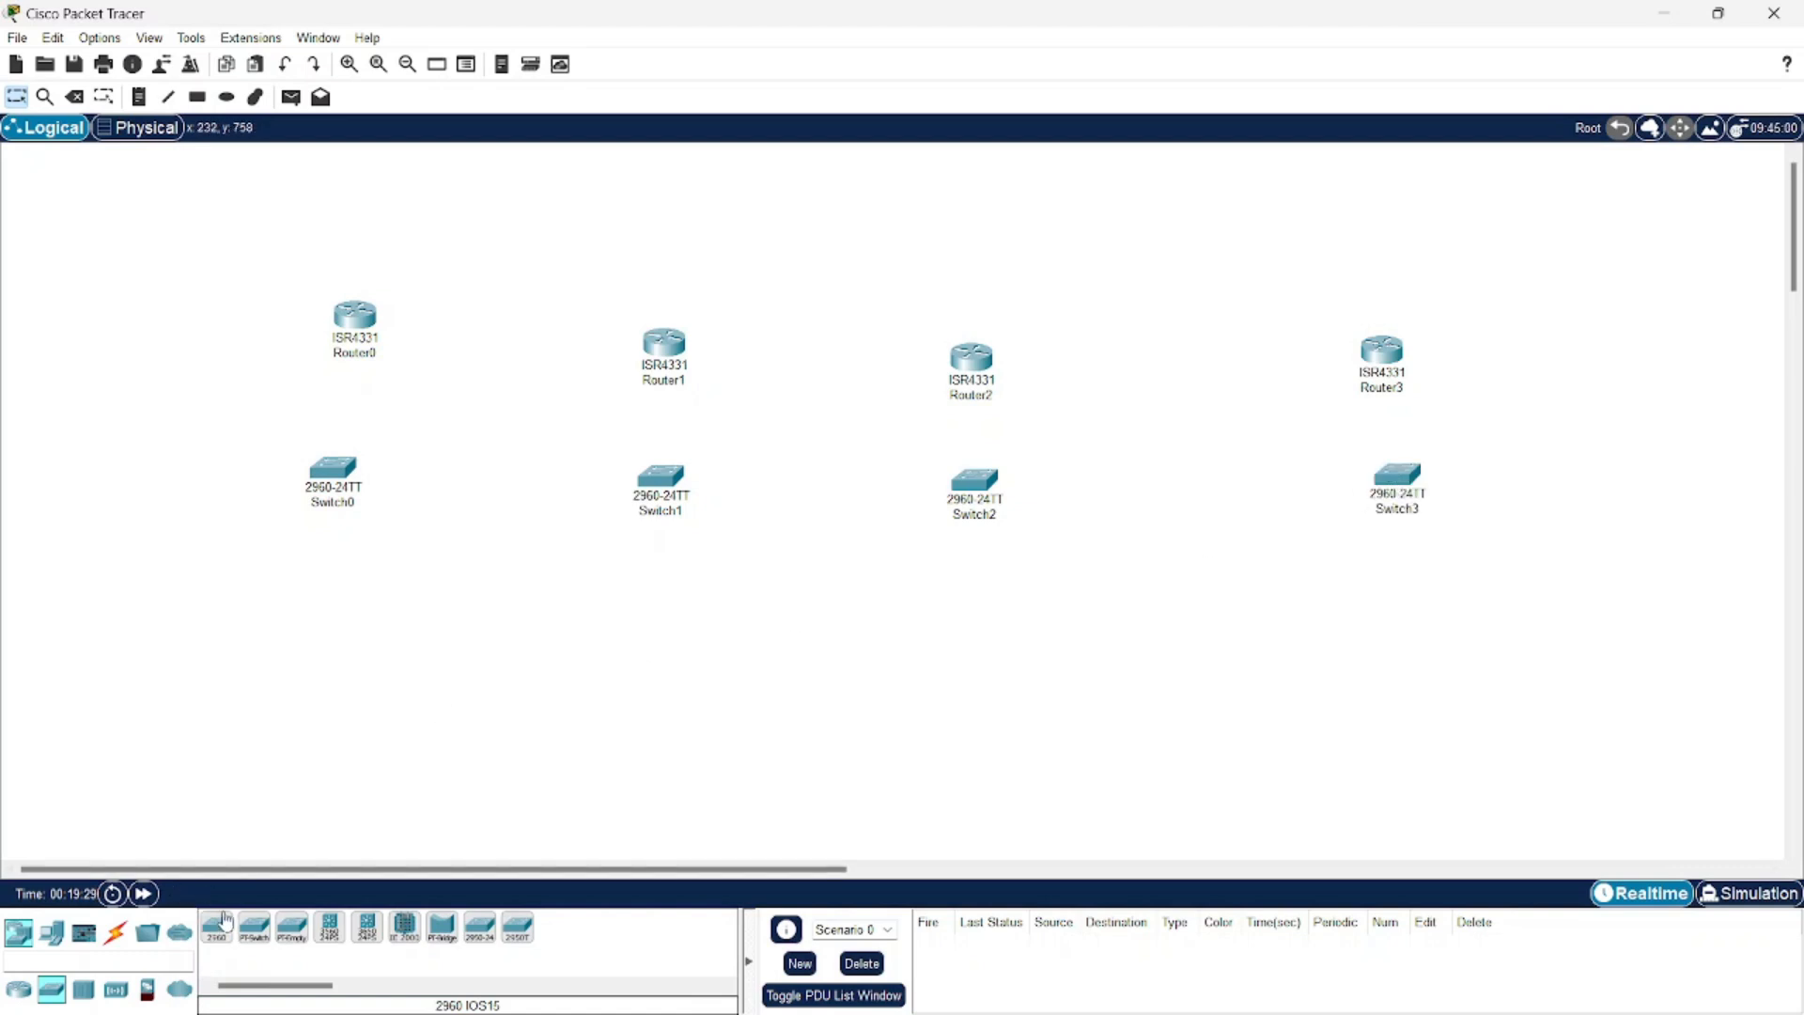
Place three PCs in a row below Switch0
left_click(51, 933)
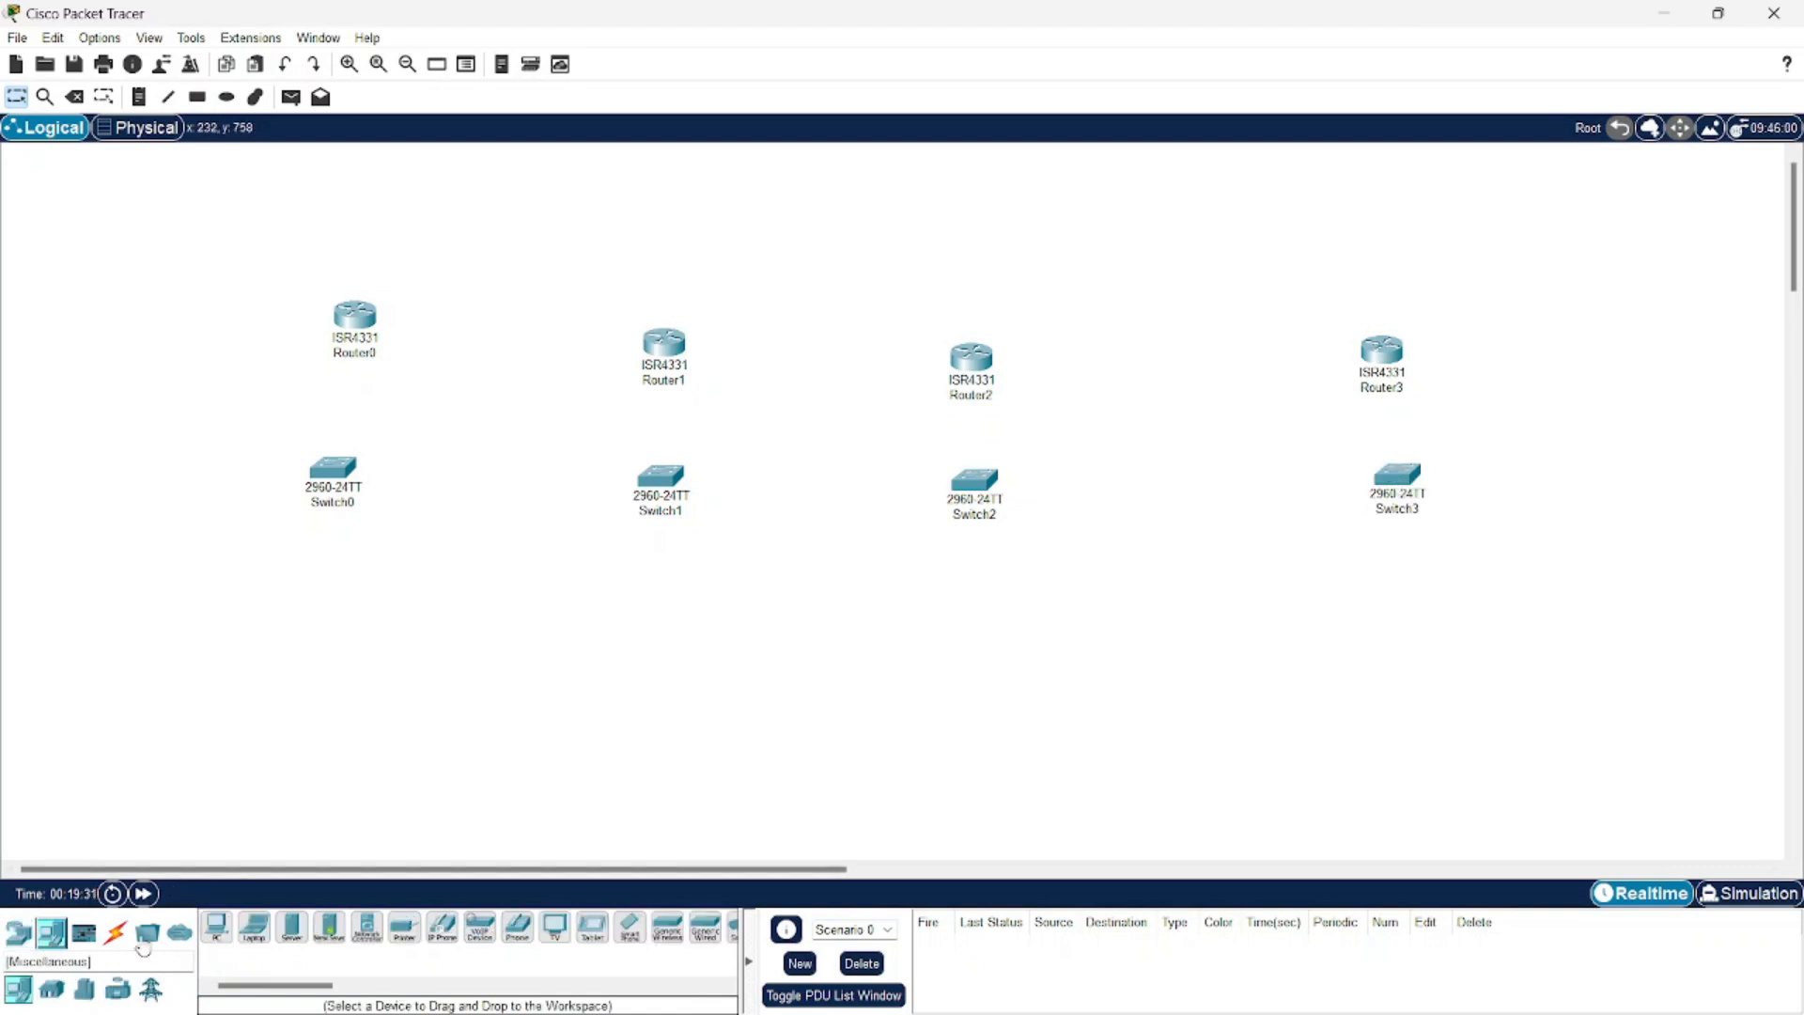
left_click(215, 938)
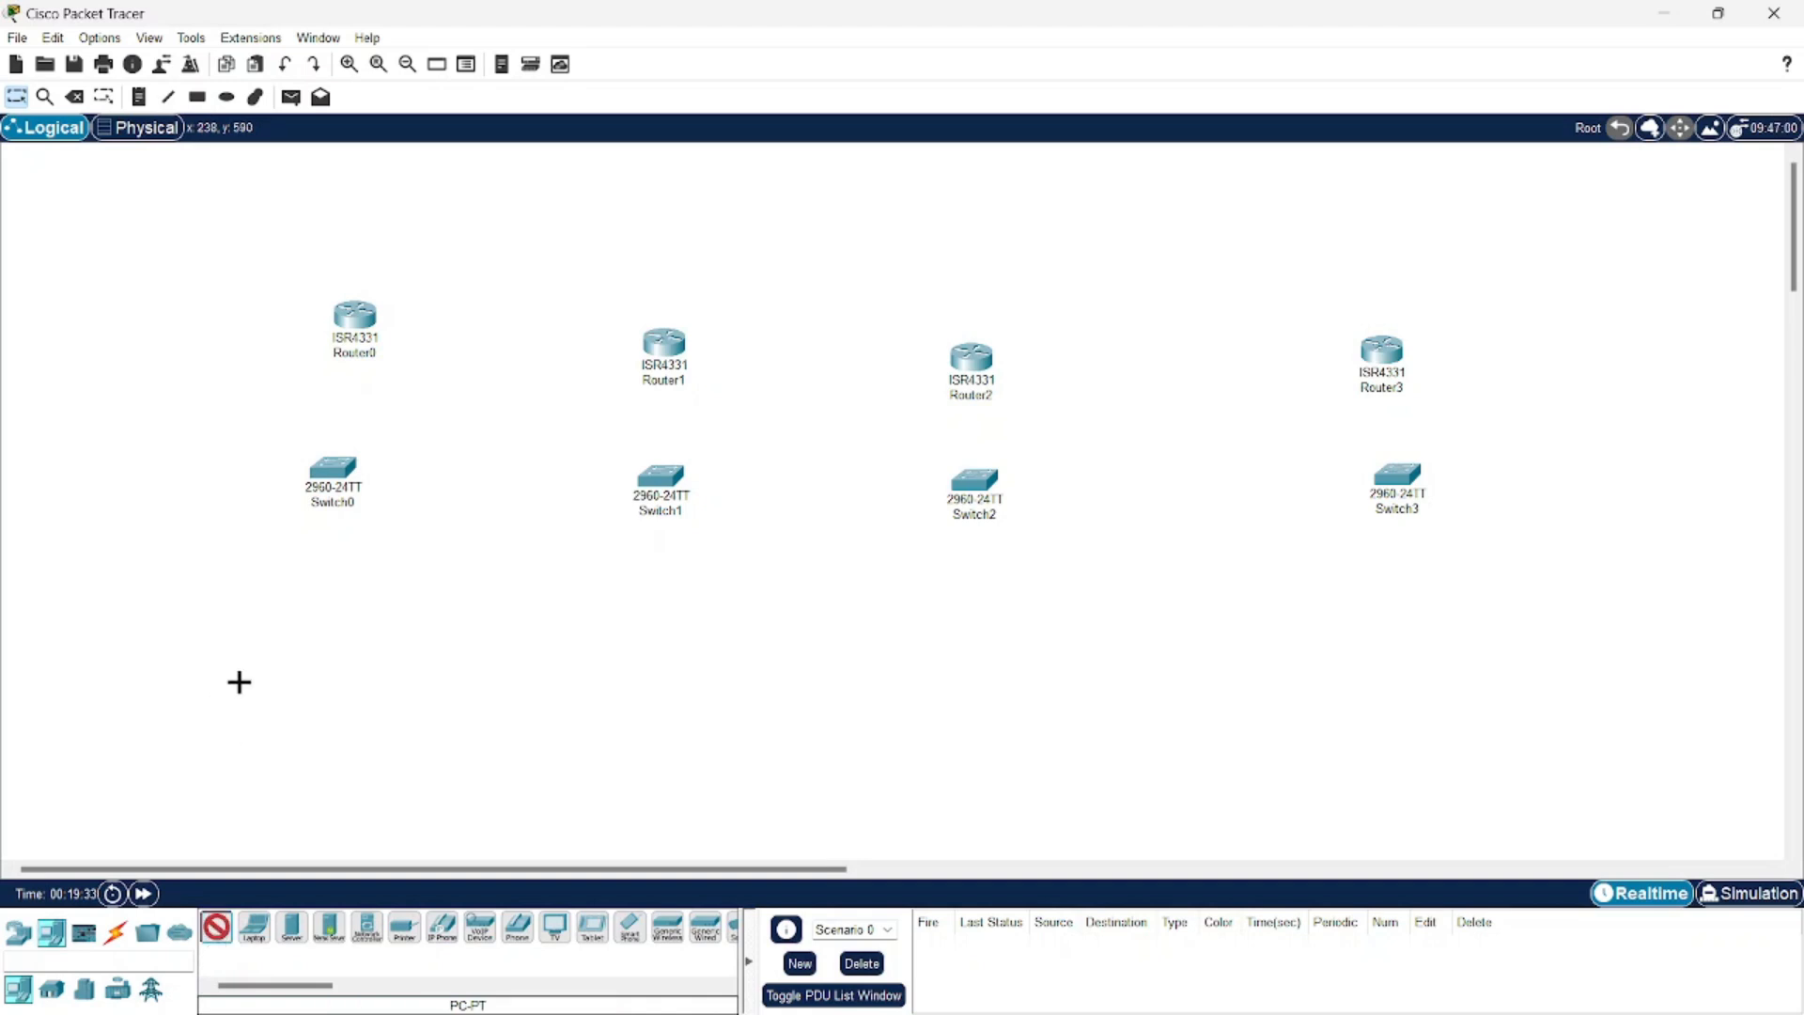
left_click(260, 658)
left_click(208, 936)
left_click(402, 665)
left_click(217, 935)
left_click(535, 652)
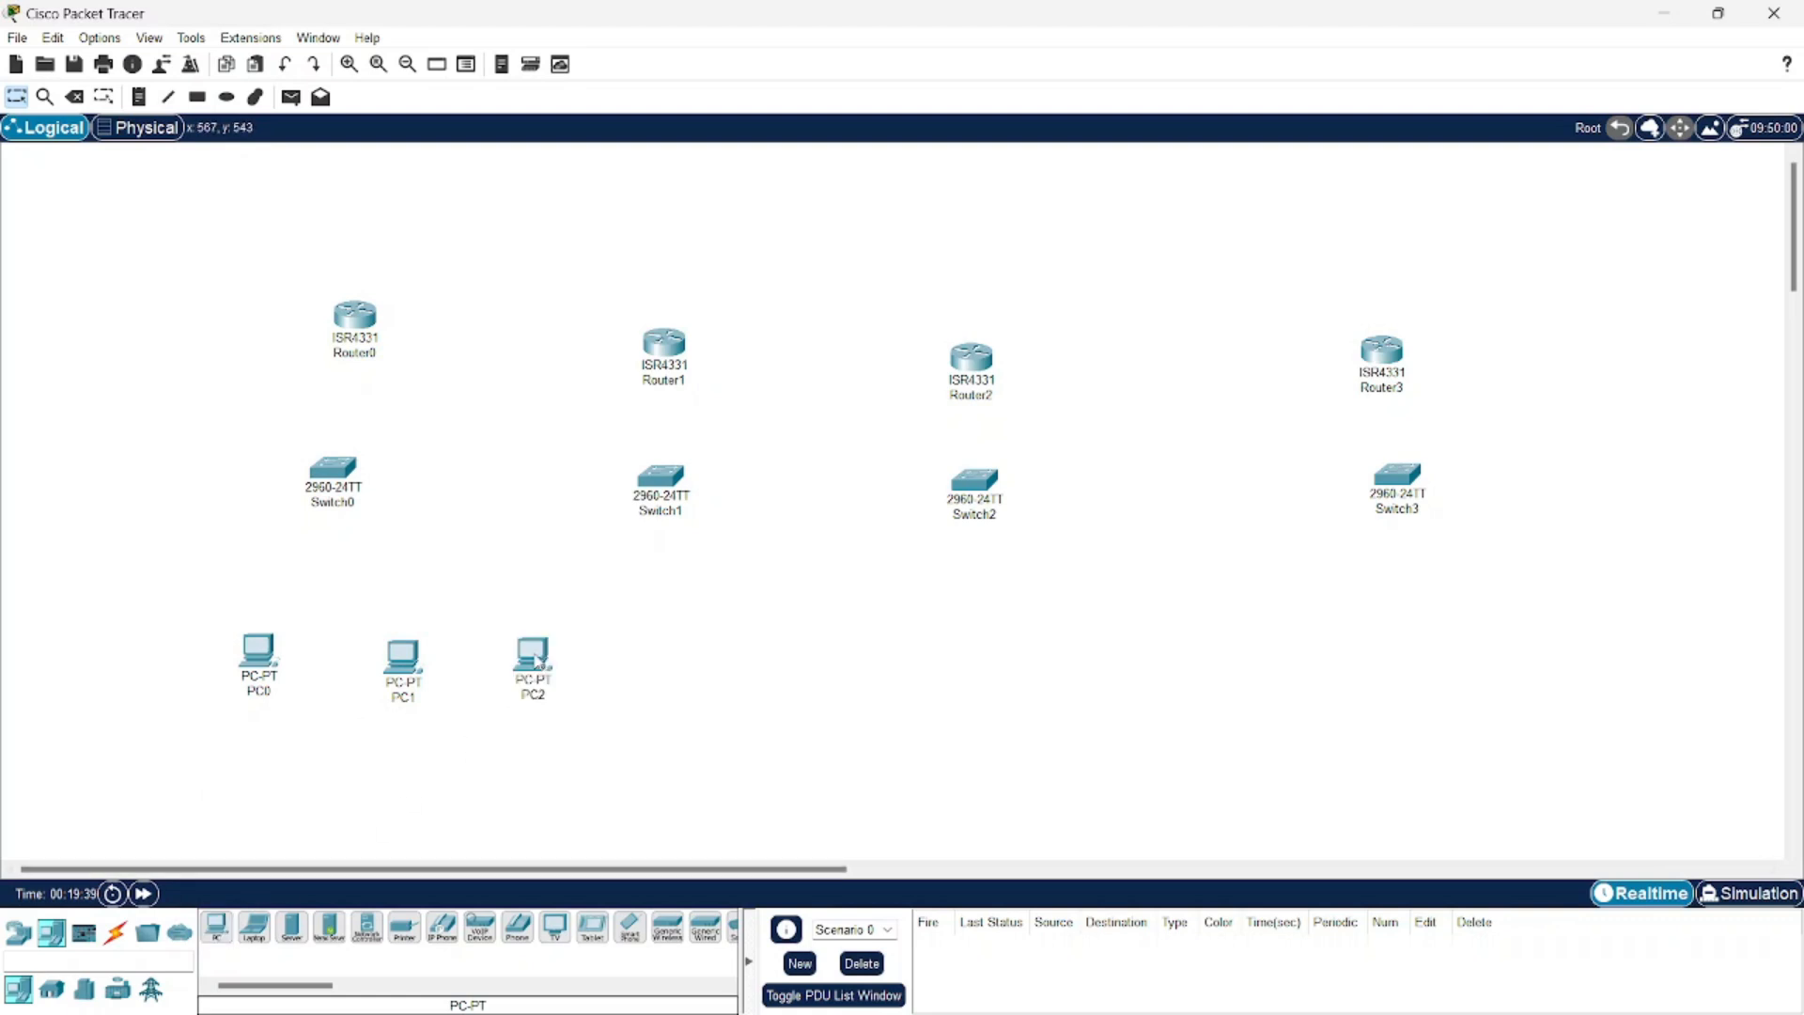
Add five more PCs along the same row, spread out below Switch1, Switch2 and Switch3
left_click(216, 933)
left_click(759, 652)
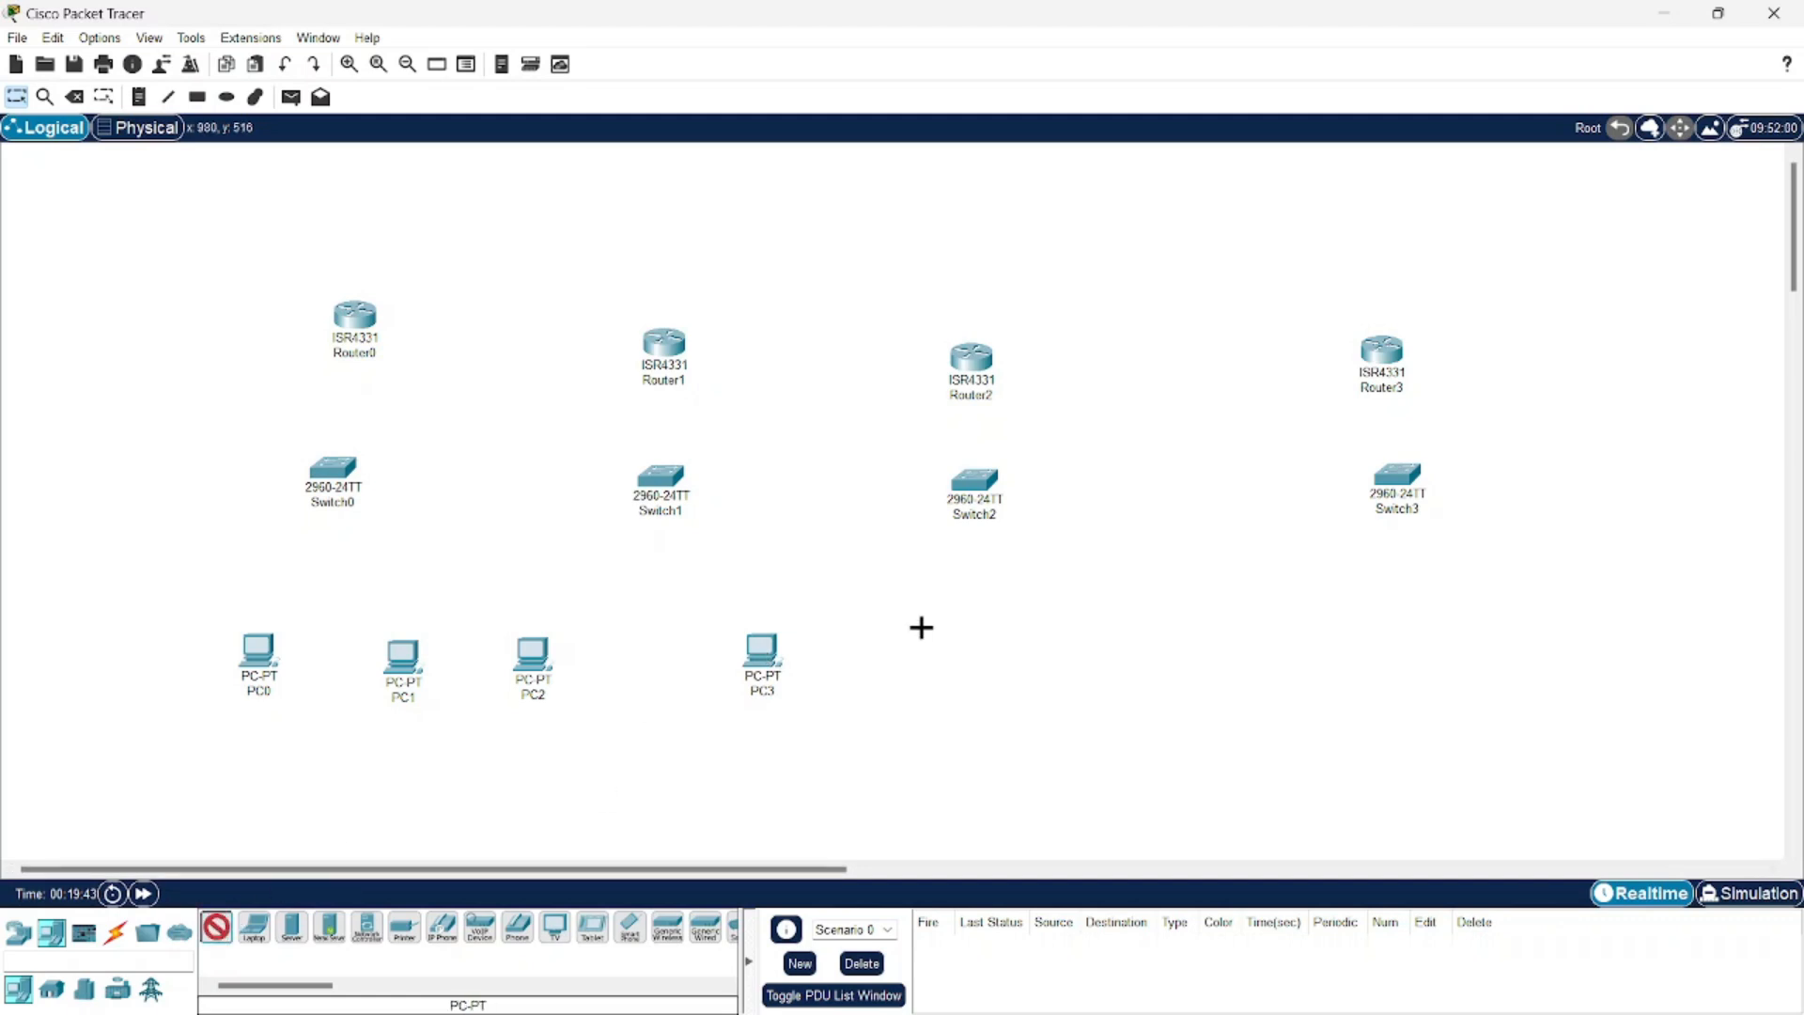
left_click(881, 647)
left_click(215, 927)
left_click(1090, 630)
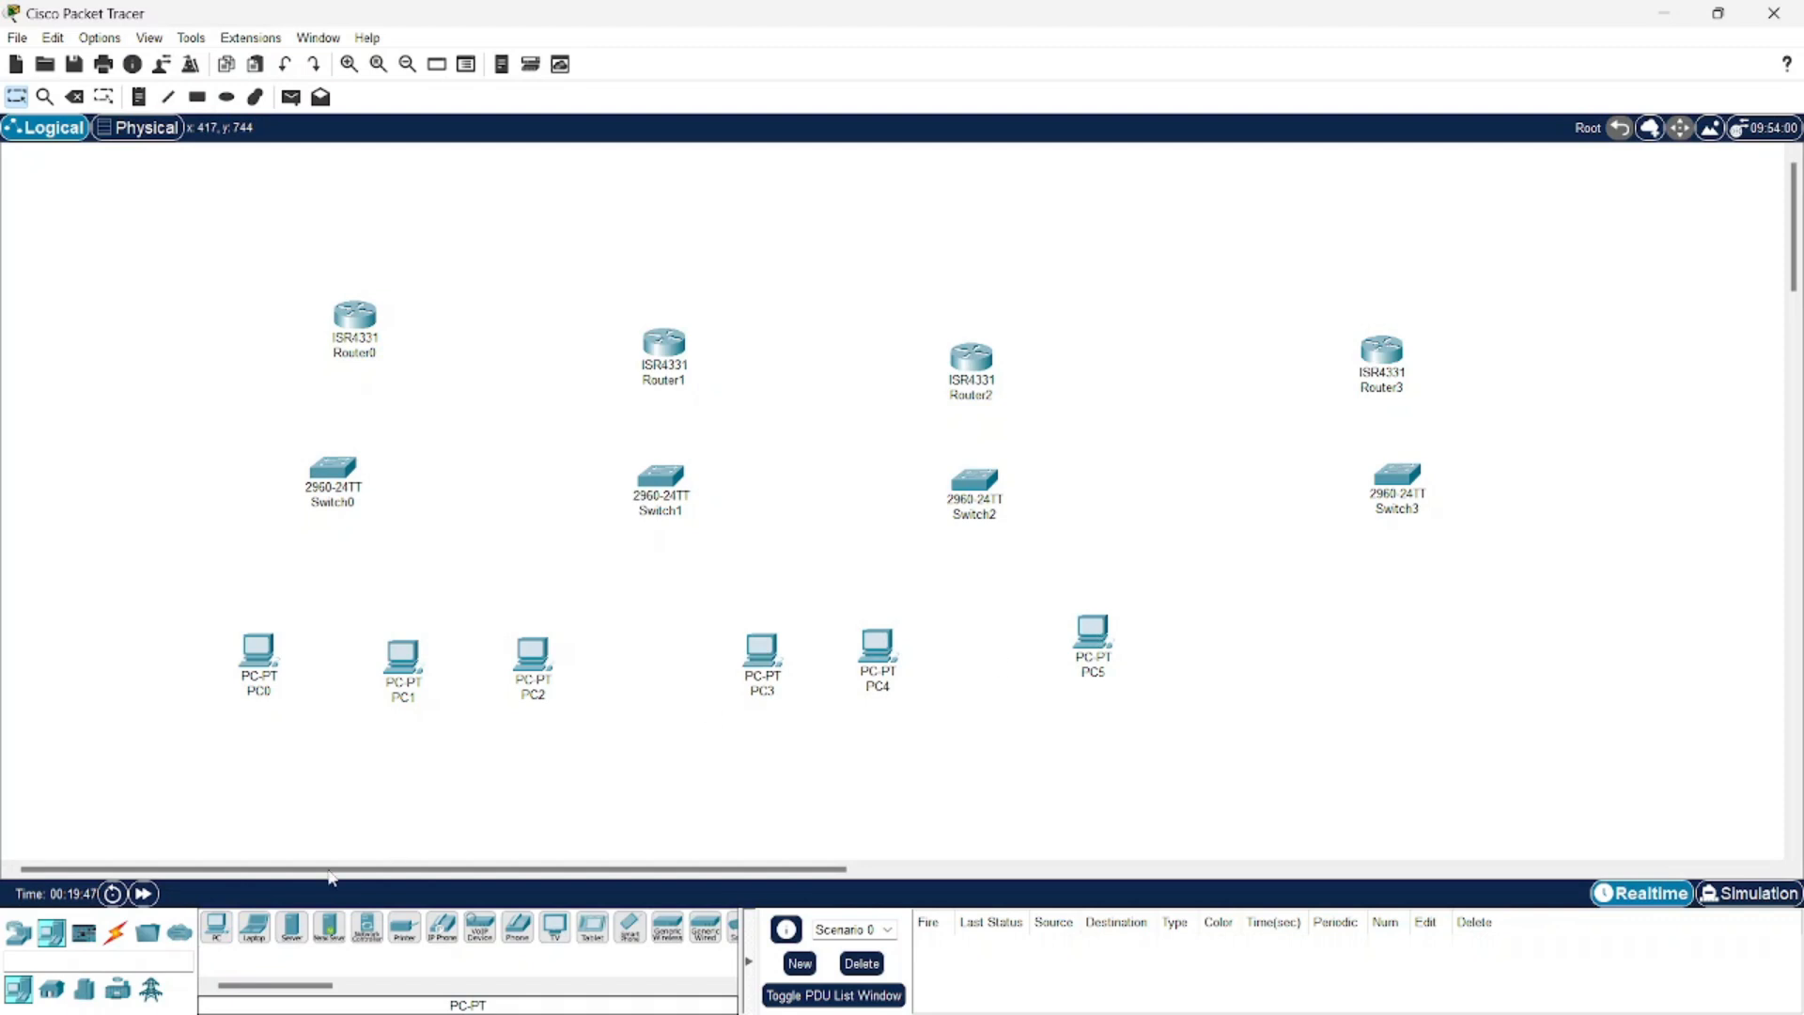
left_click(215, 927)
left_click(1276, 632)
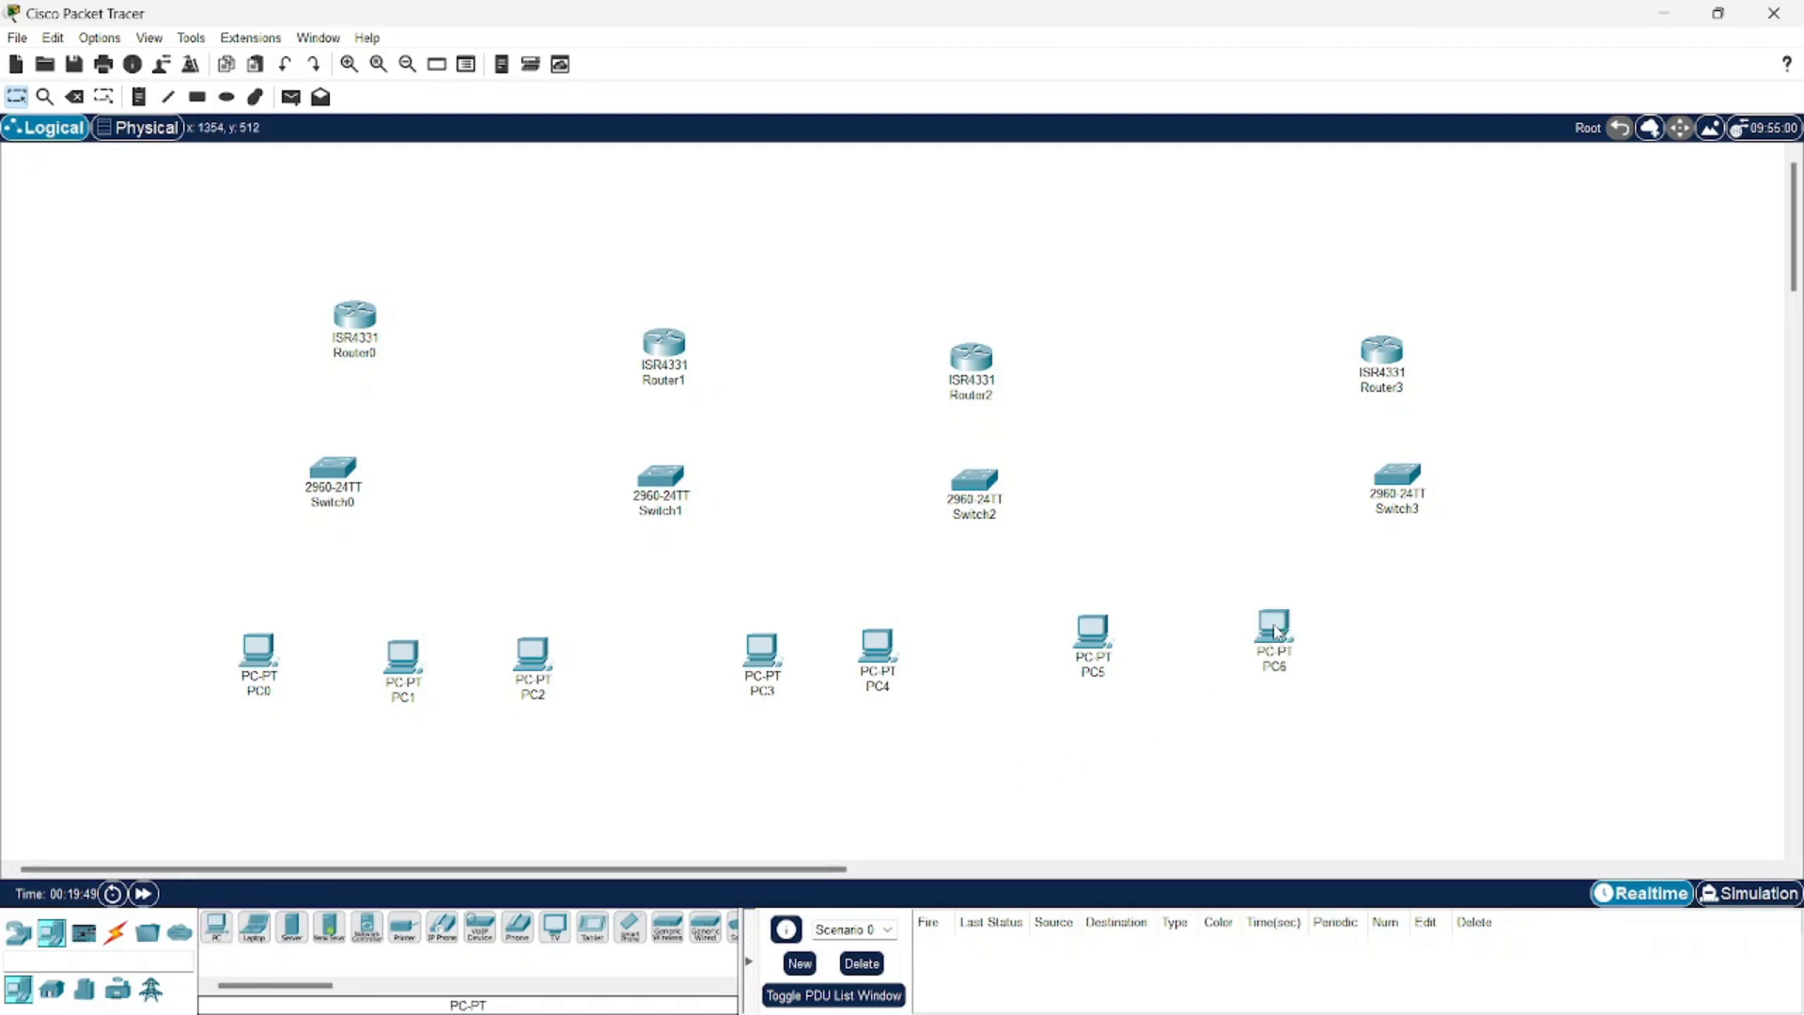
left_click(215, 928)
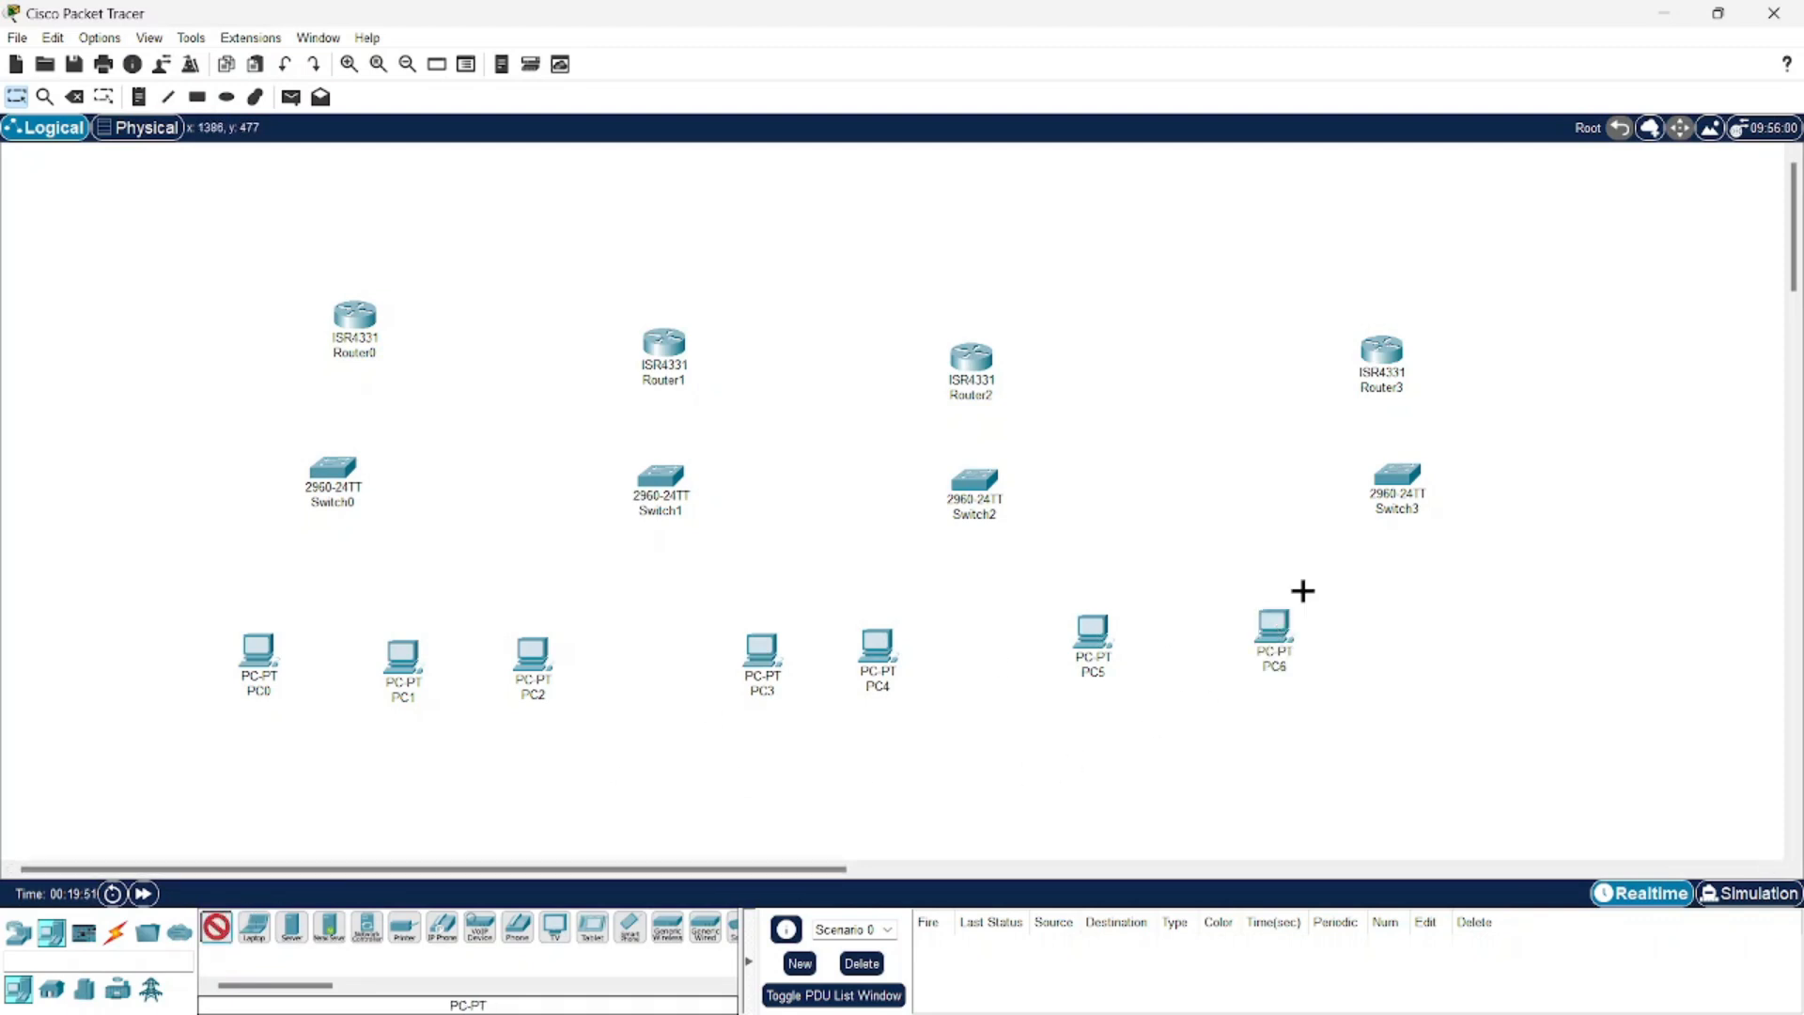
left_click(1542, 609)
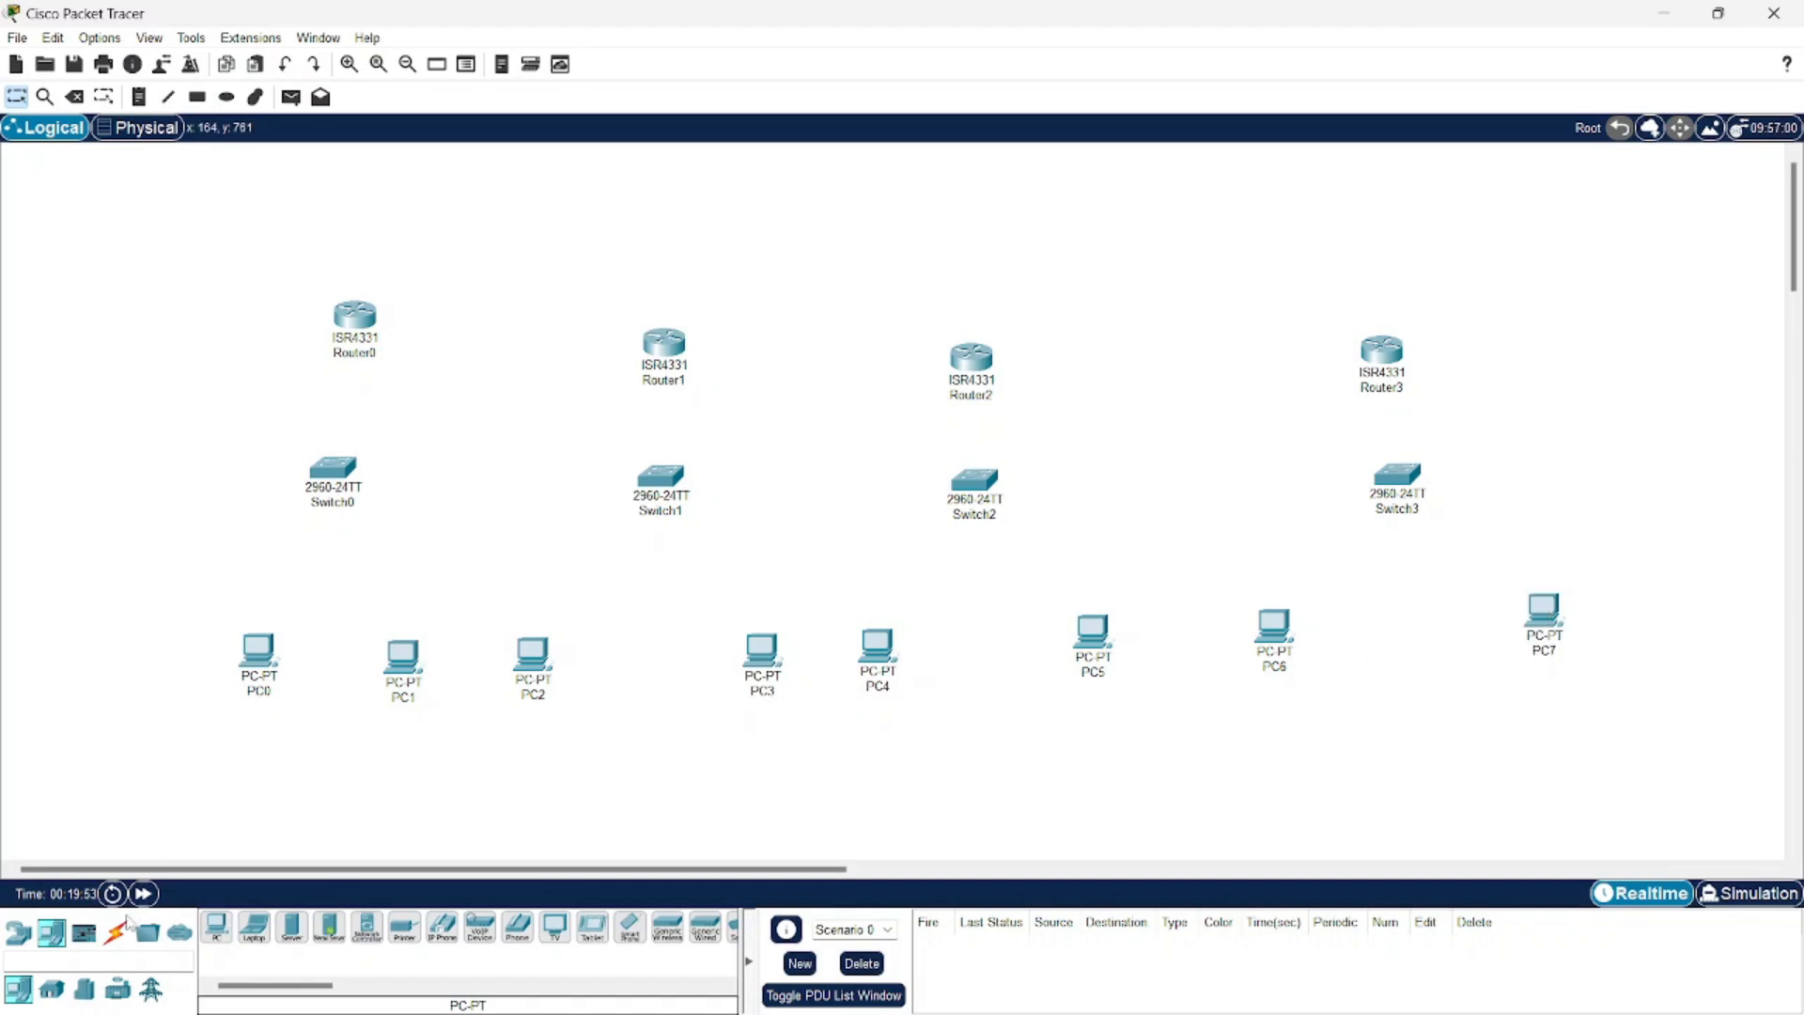
Install a NIM-2T serial module in Router0's second NIM slot, cycling the router's power around the installation
left_click(355, 320)
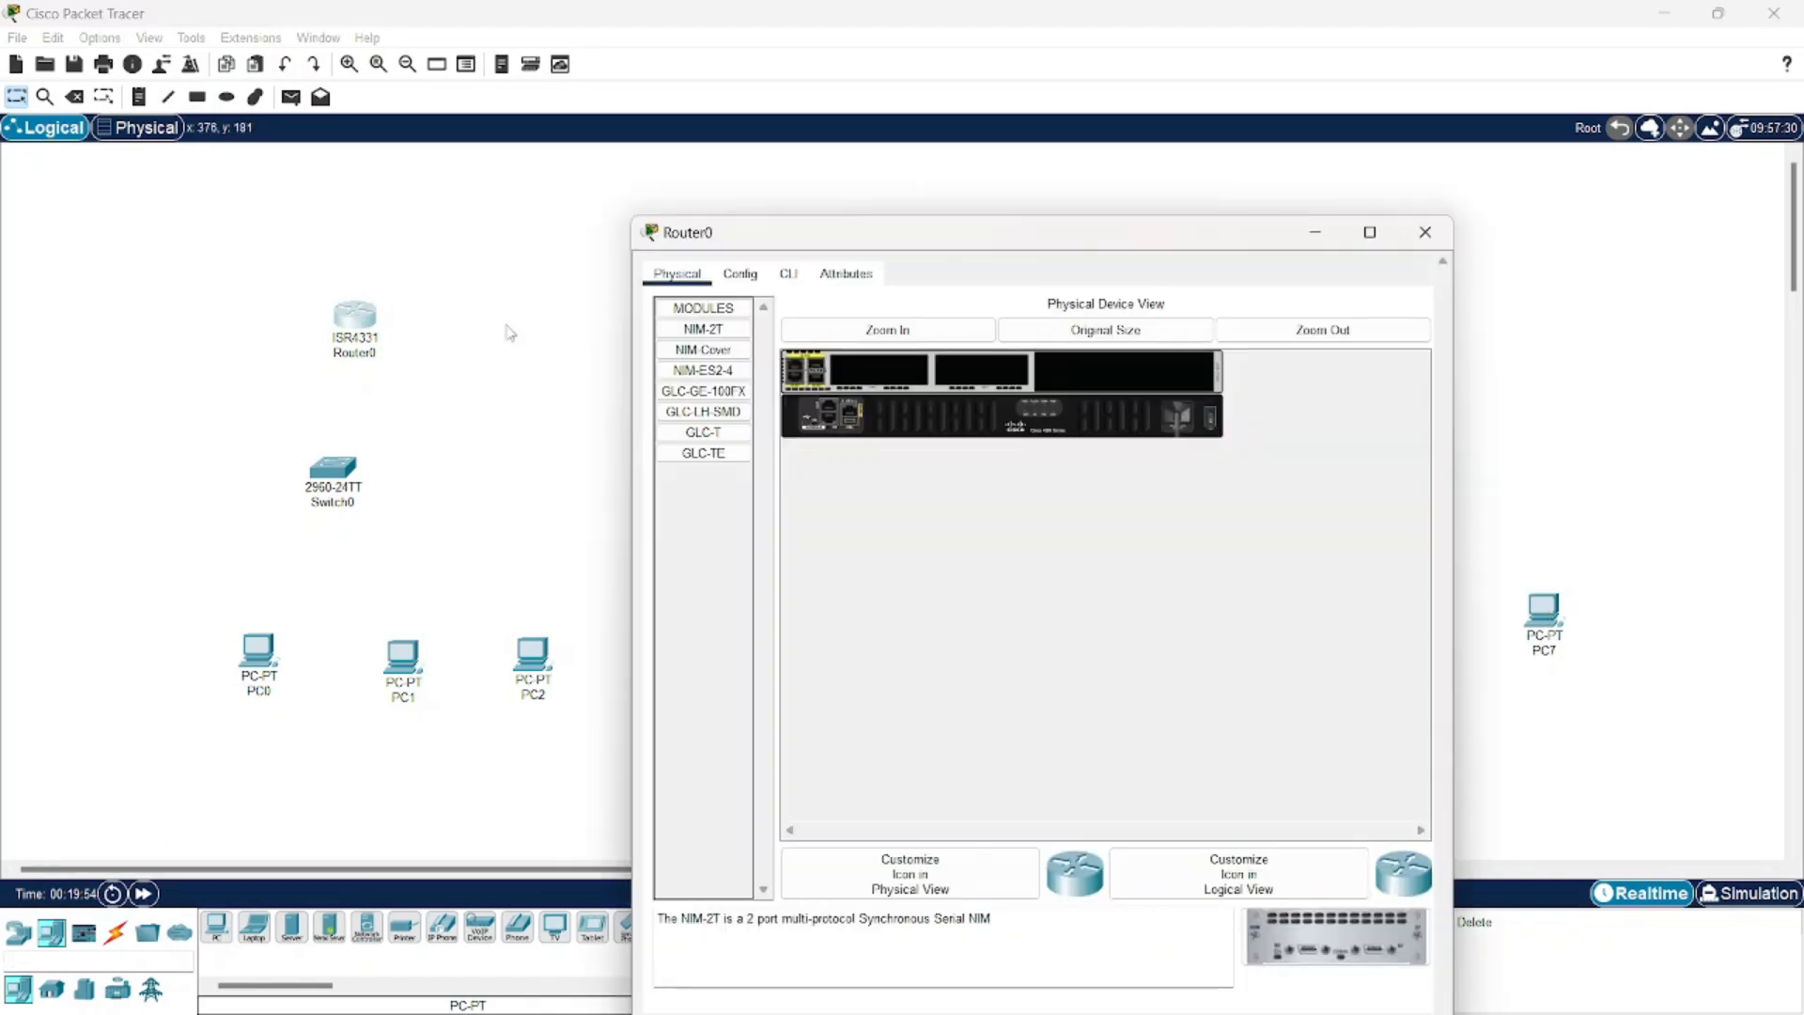
left_click(738, 240)
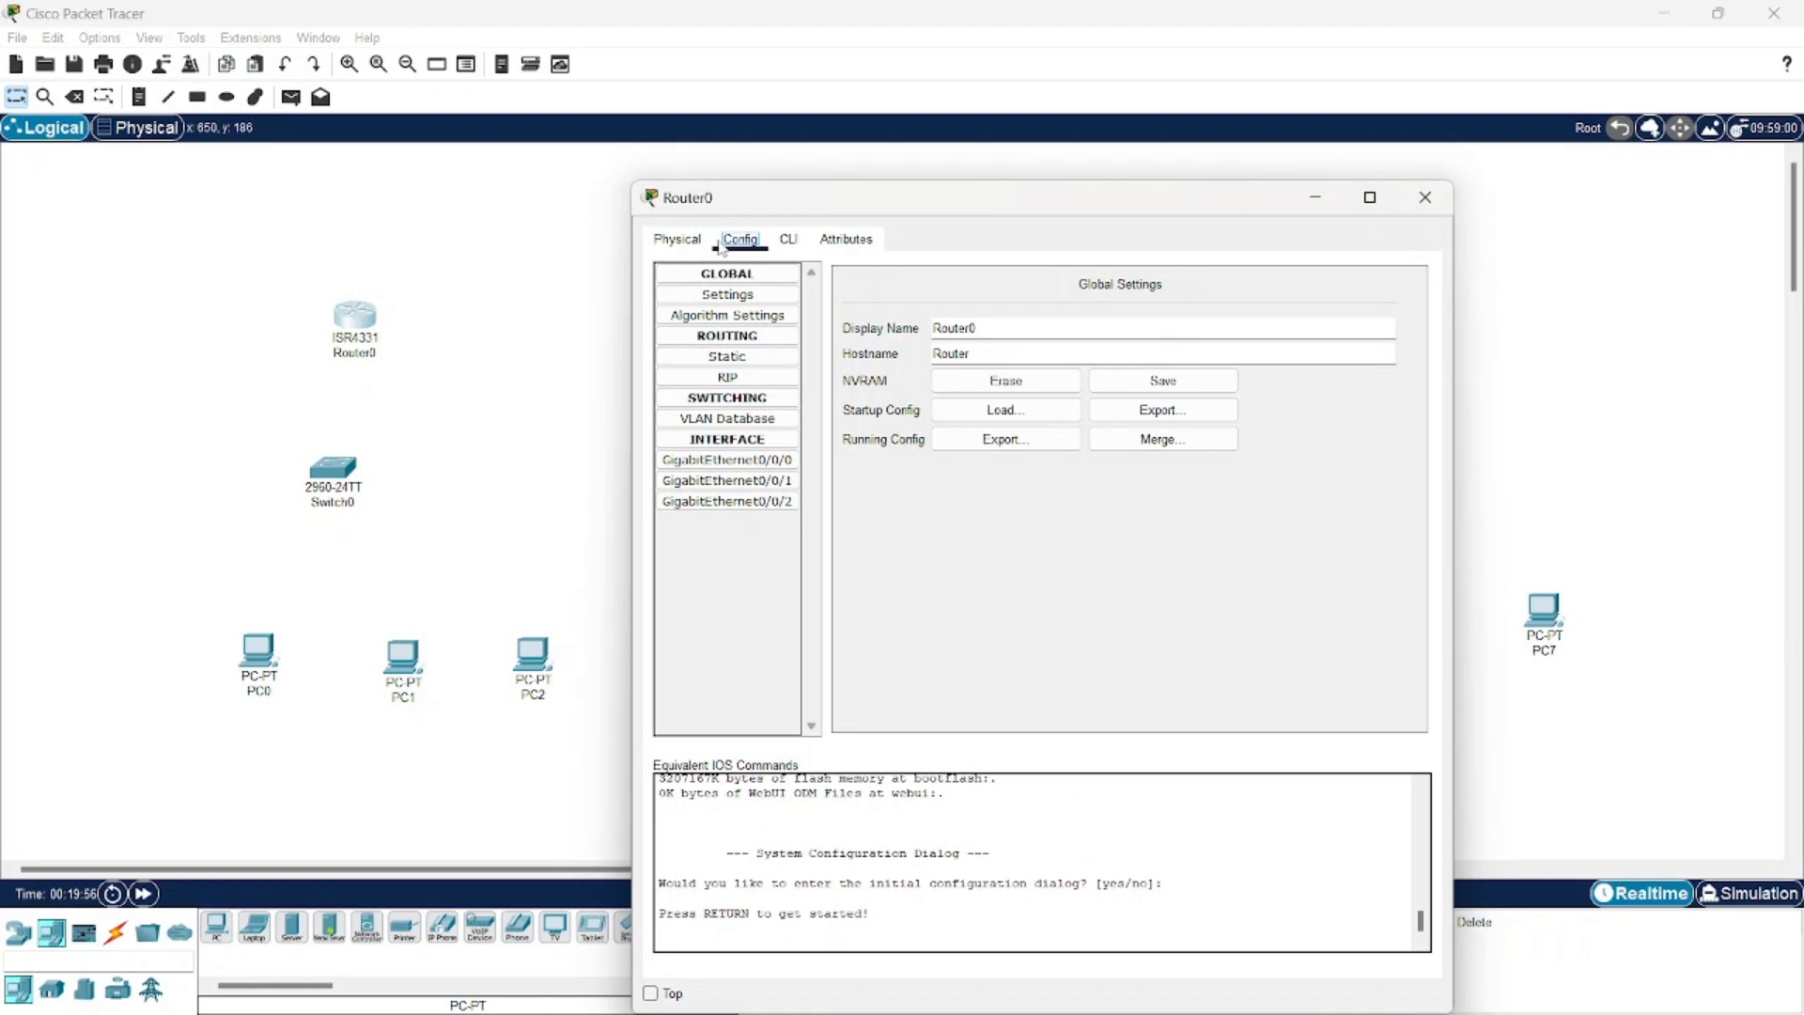
left_click(679, 241)
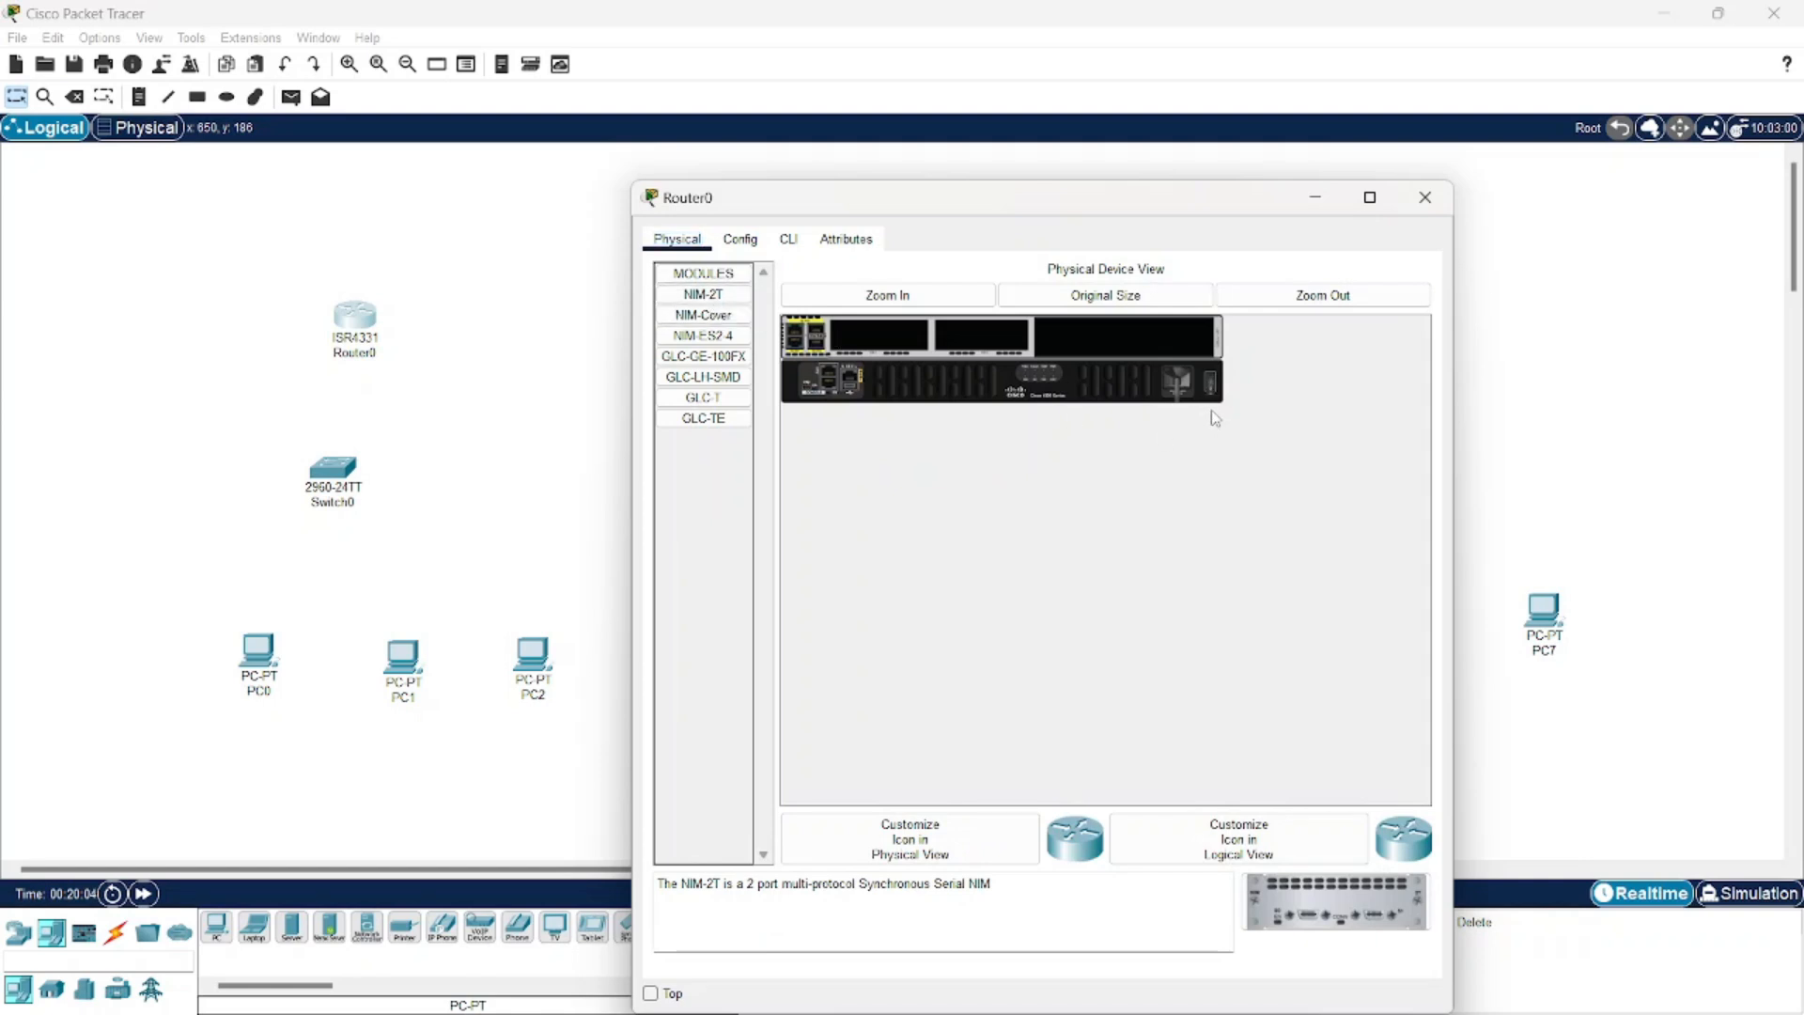
left_click_drag(1316, 901, 1005, 353)
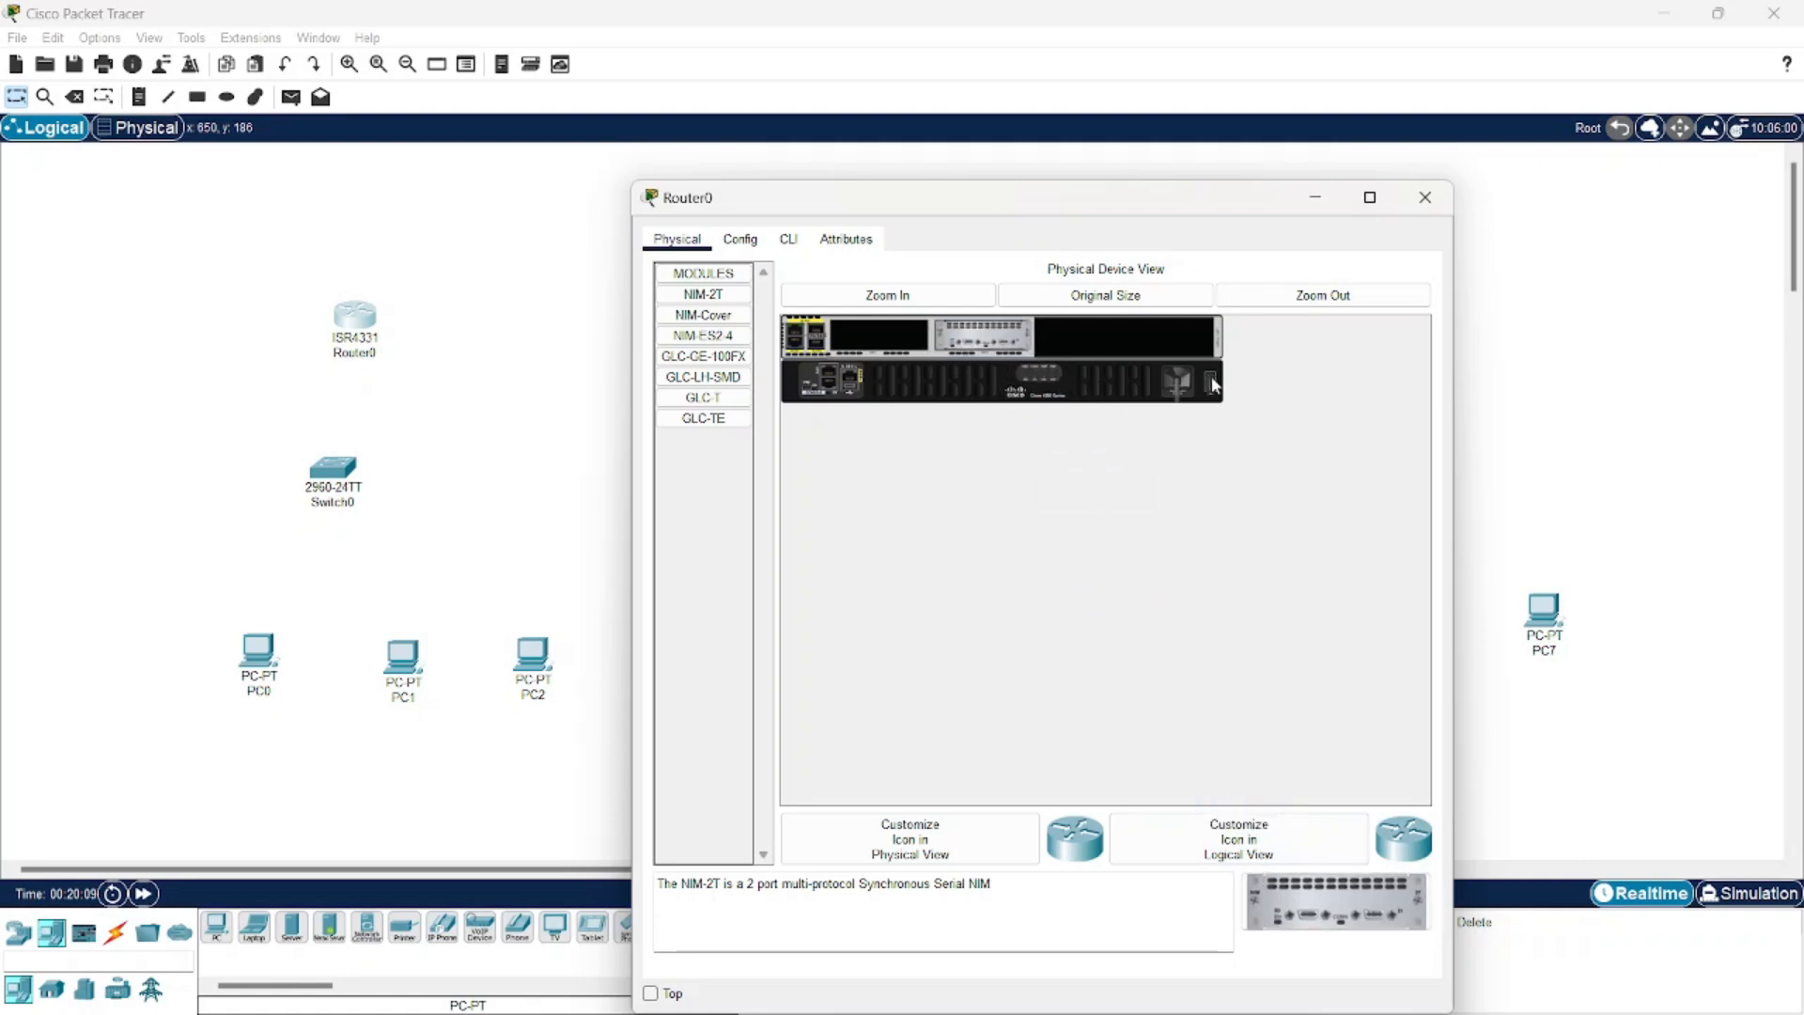
left_click(1426, 197)
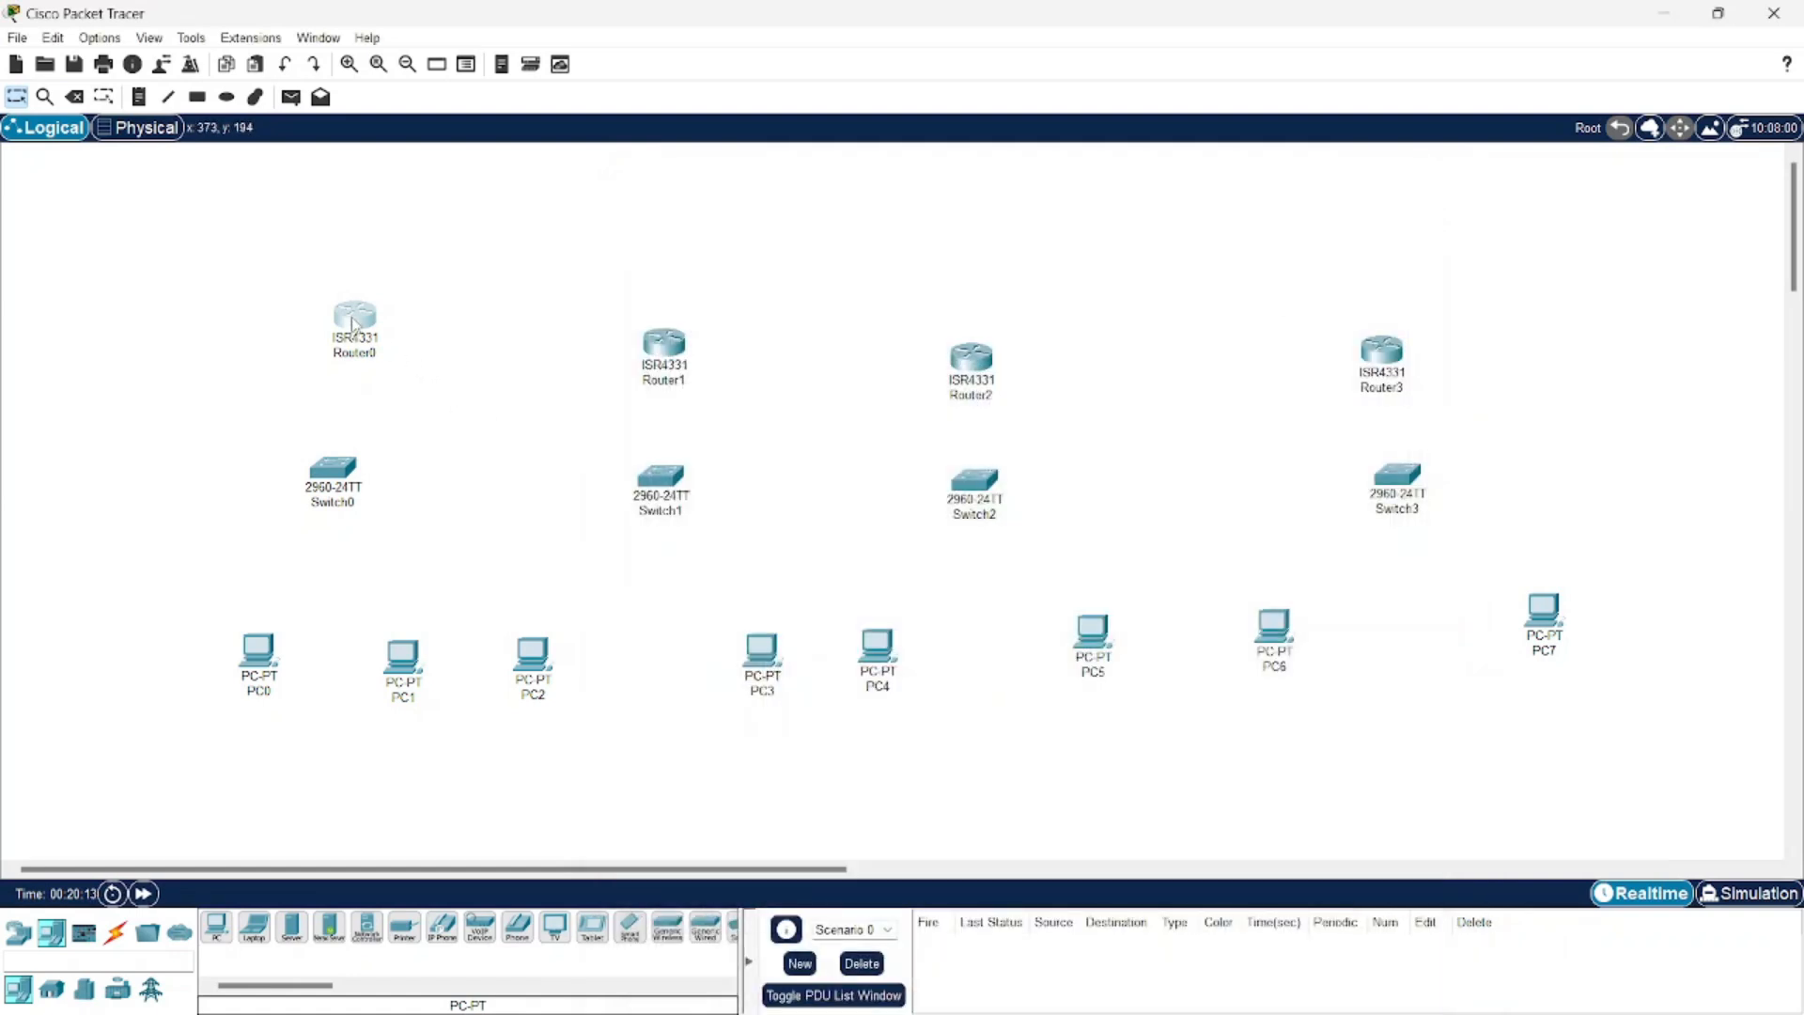
Install a NIM-2T serial module in Router1's second NIM slot, cycling the router's power around the installation
mouse_move(352, 324)
mouse_move(670, 350)
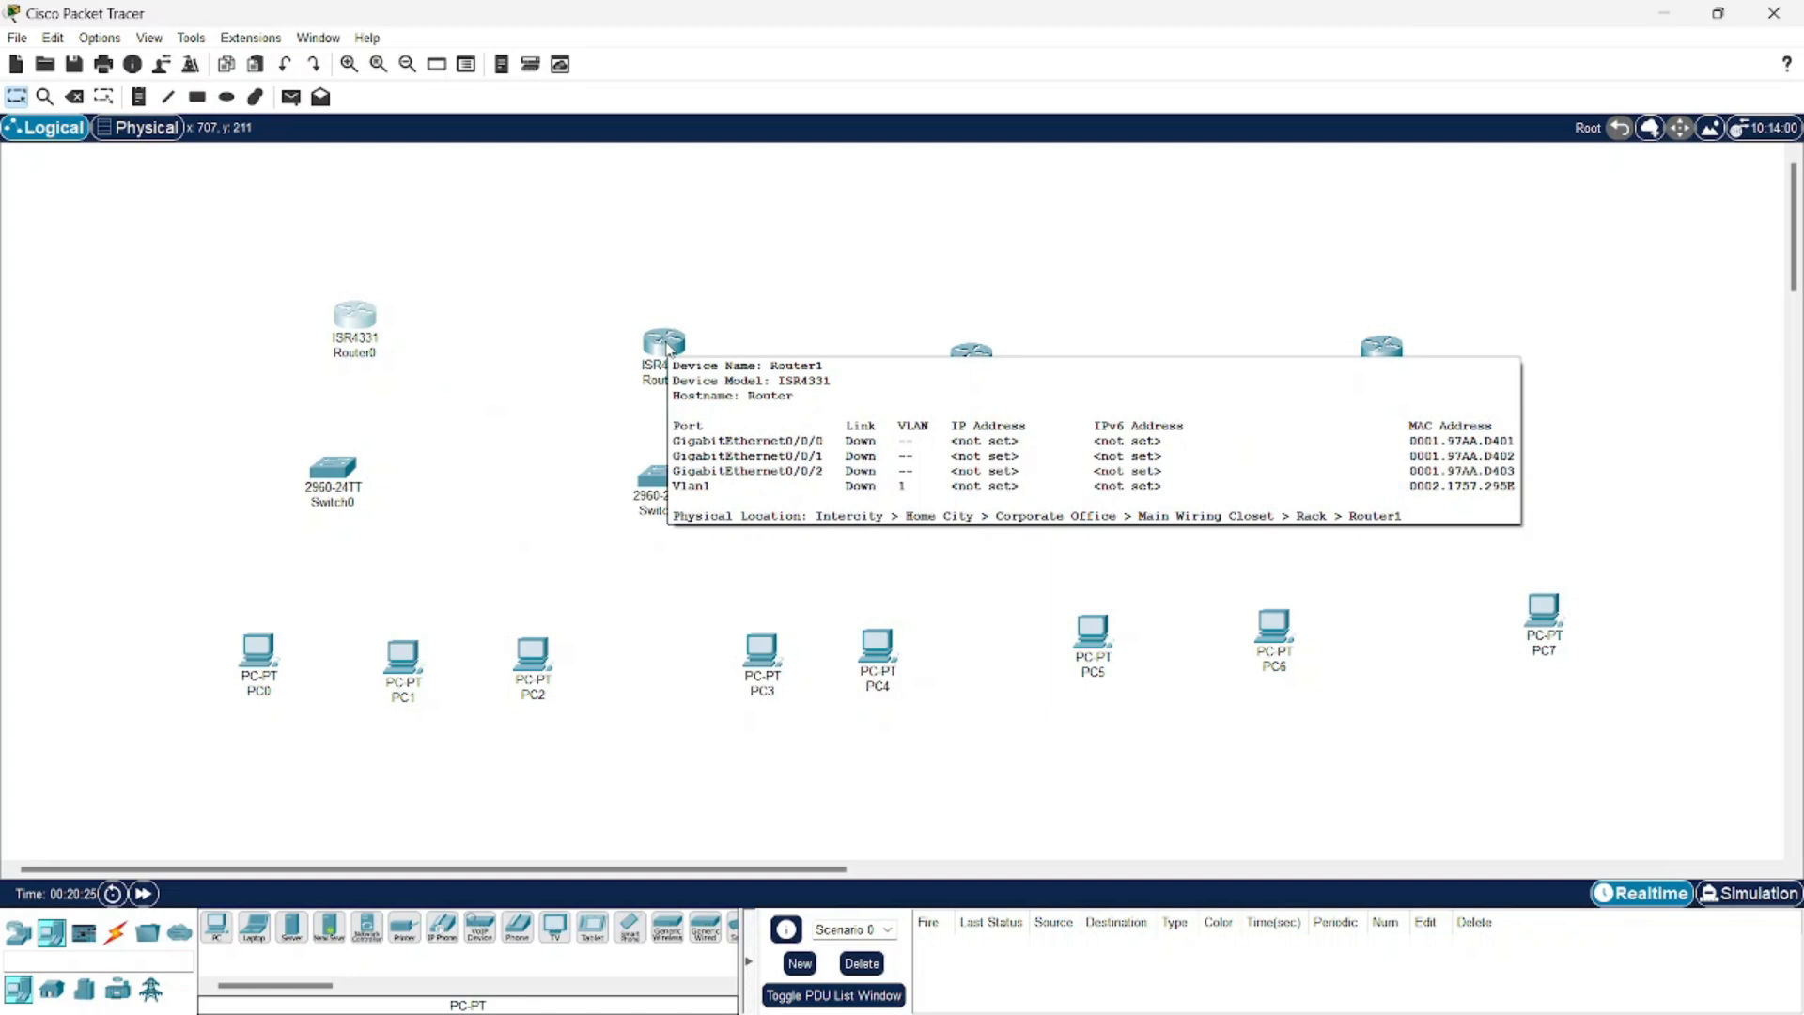
left_click(669, 347)
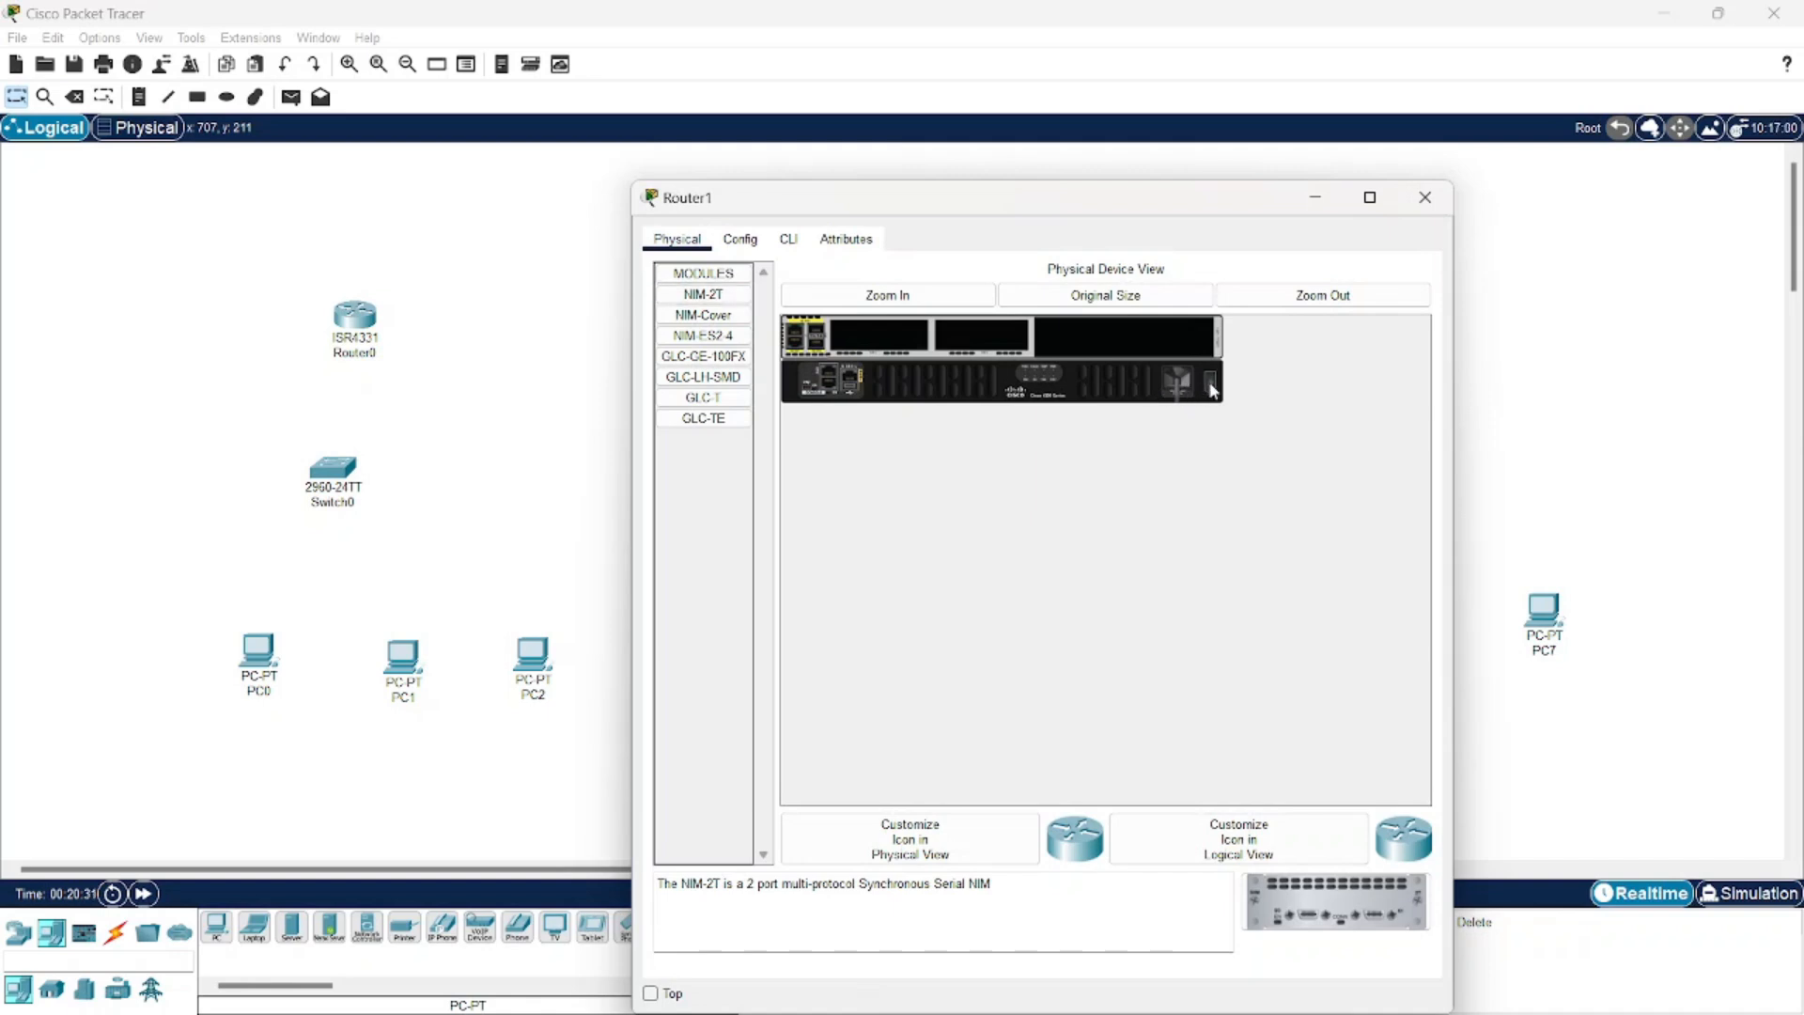
left_click_drag(1306, 925, 990, 340)
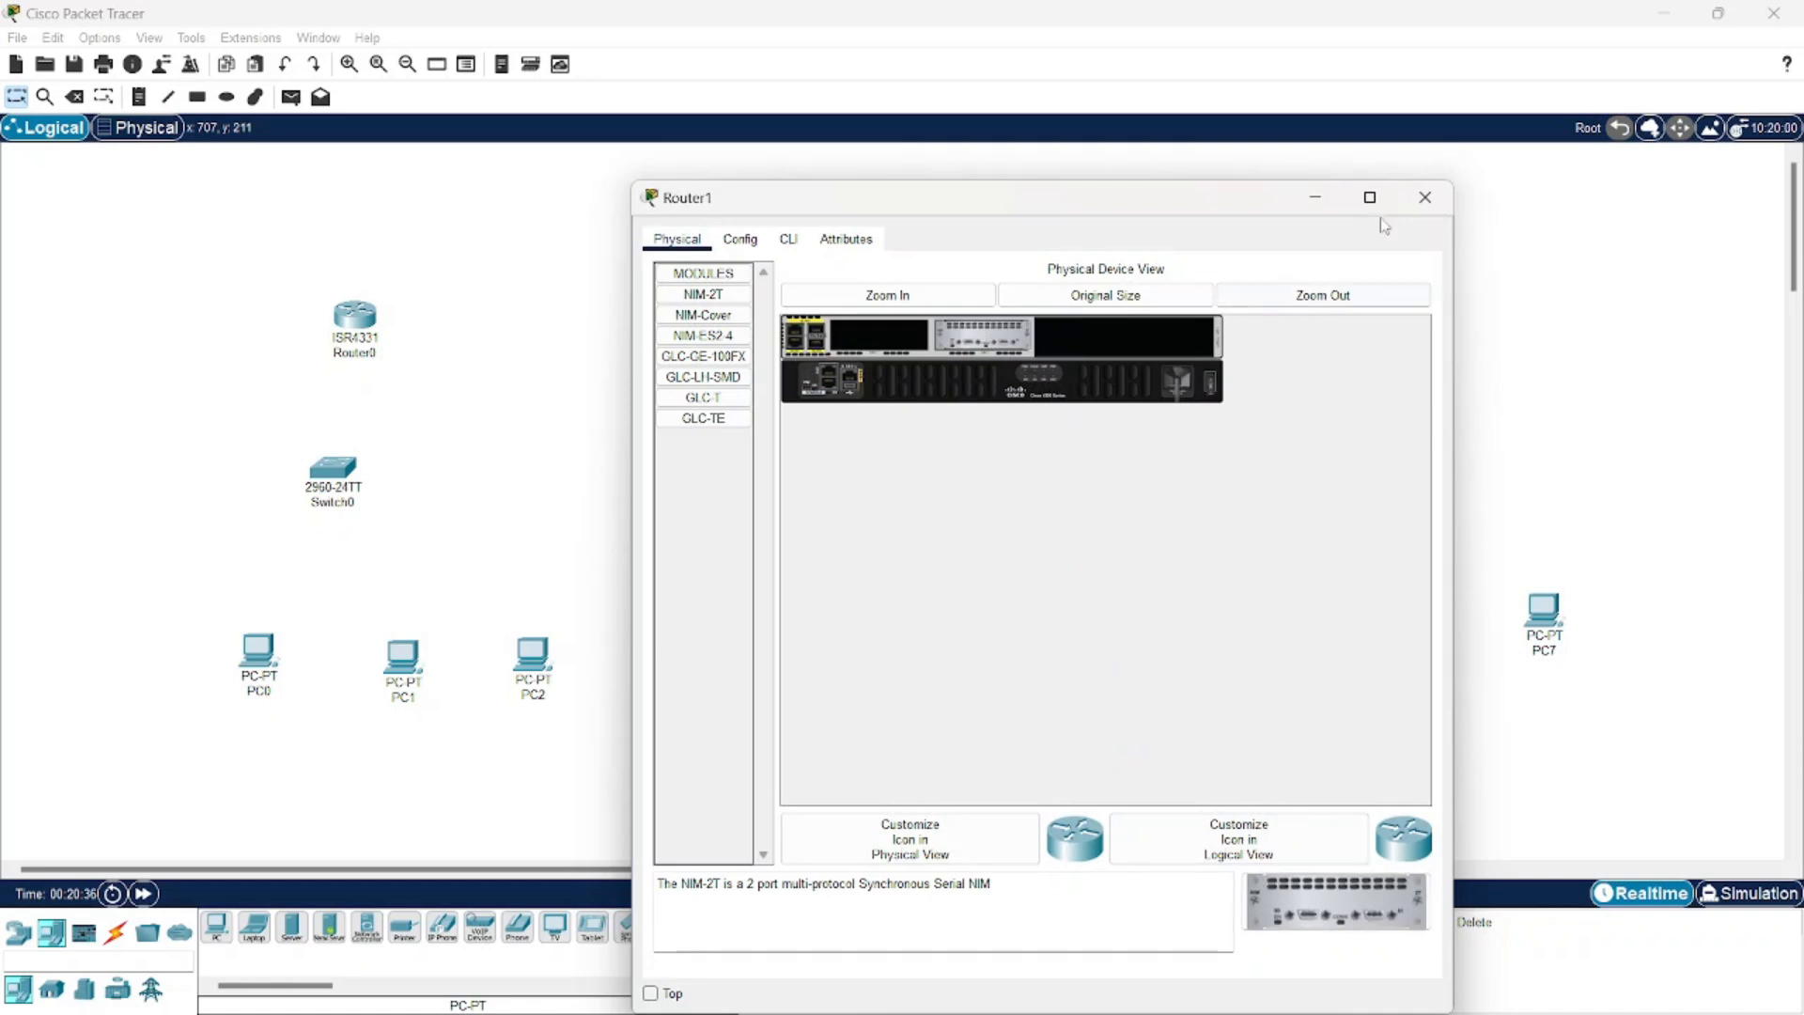
left_click(1425, 197)
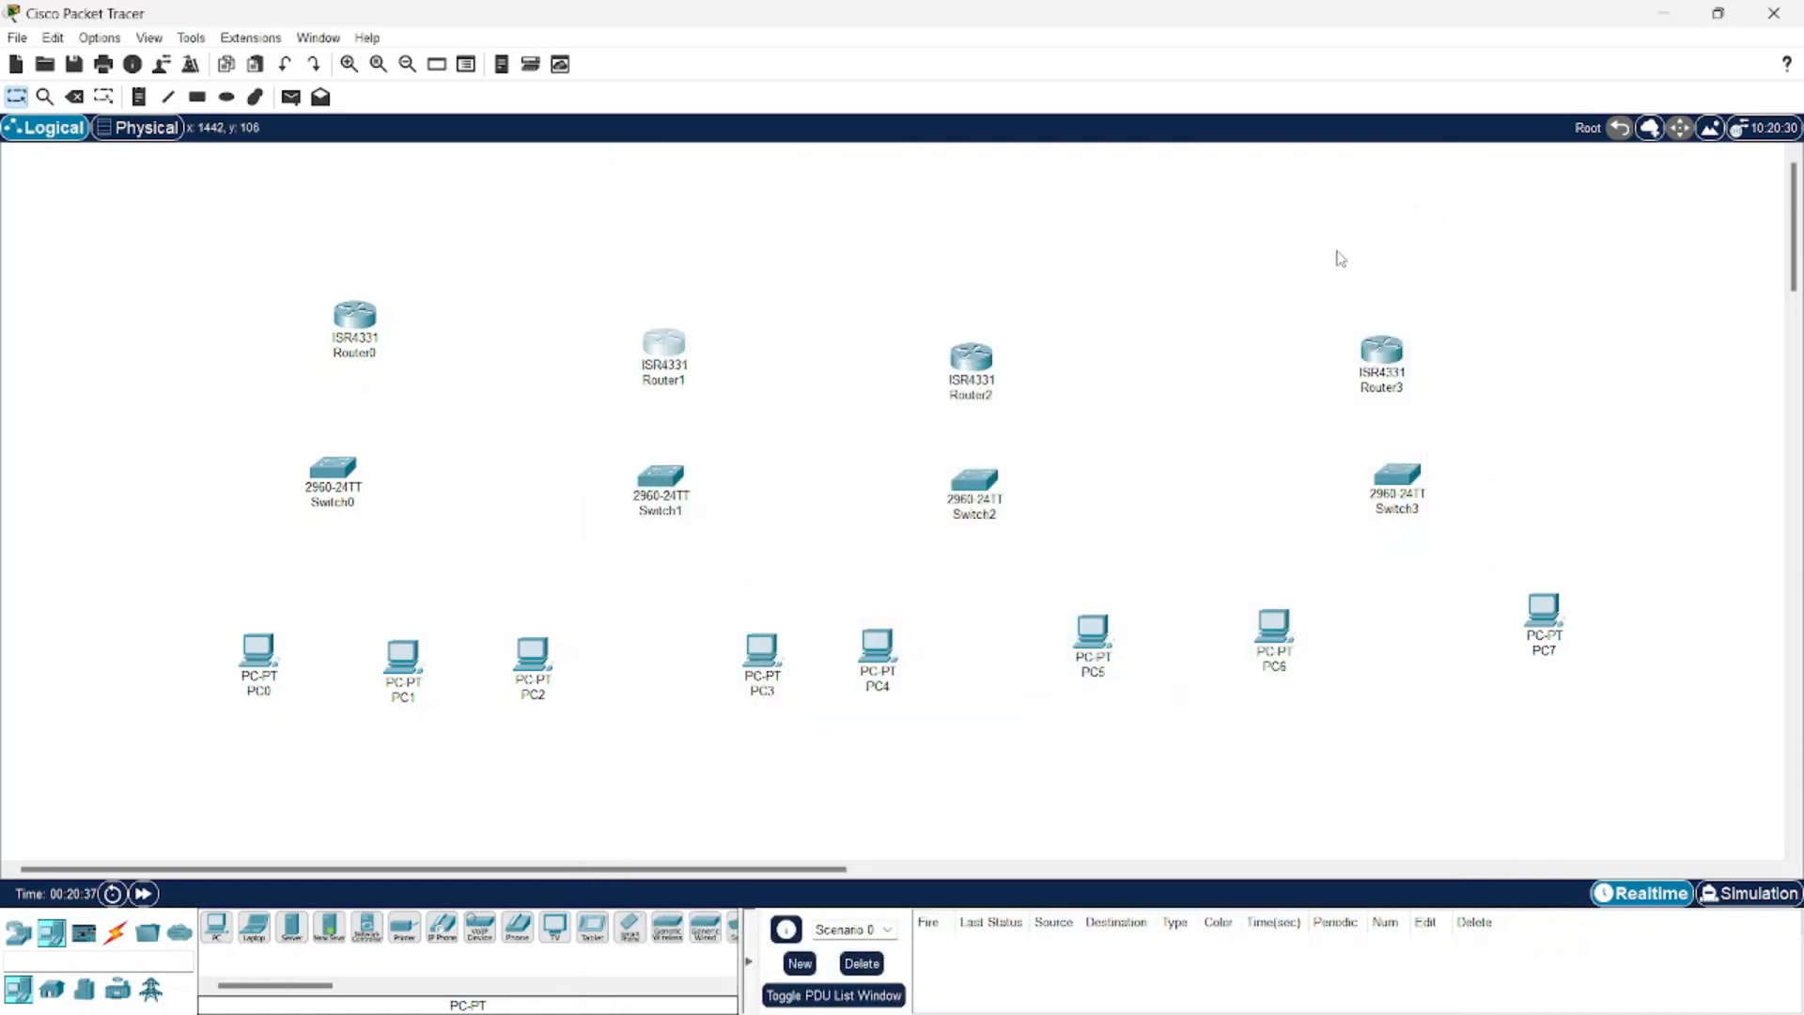
Install a NIM-2T serial module in Router2's second NIM slot, cycling the router's power around the installation
left_click(984, 367)
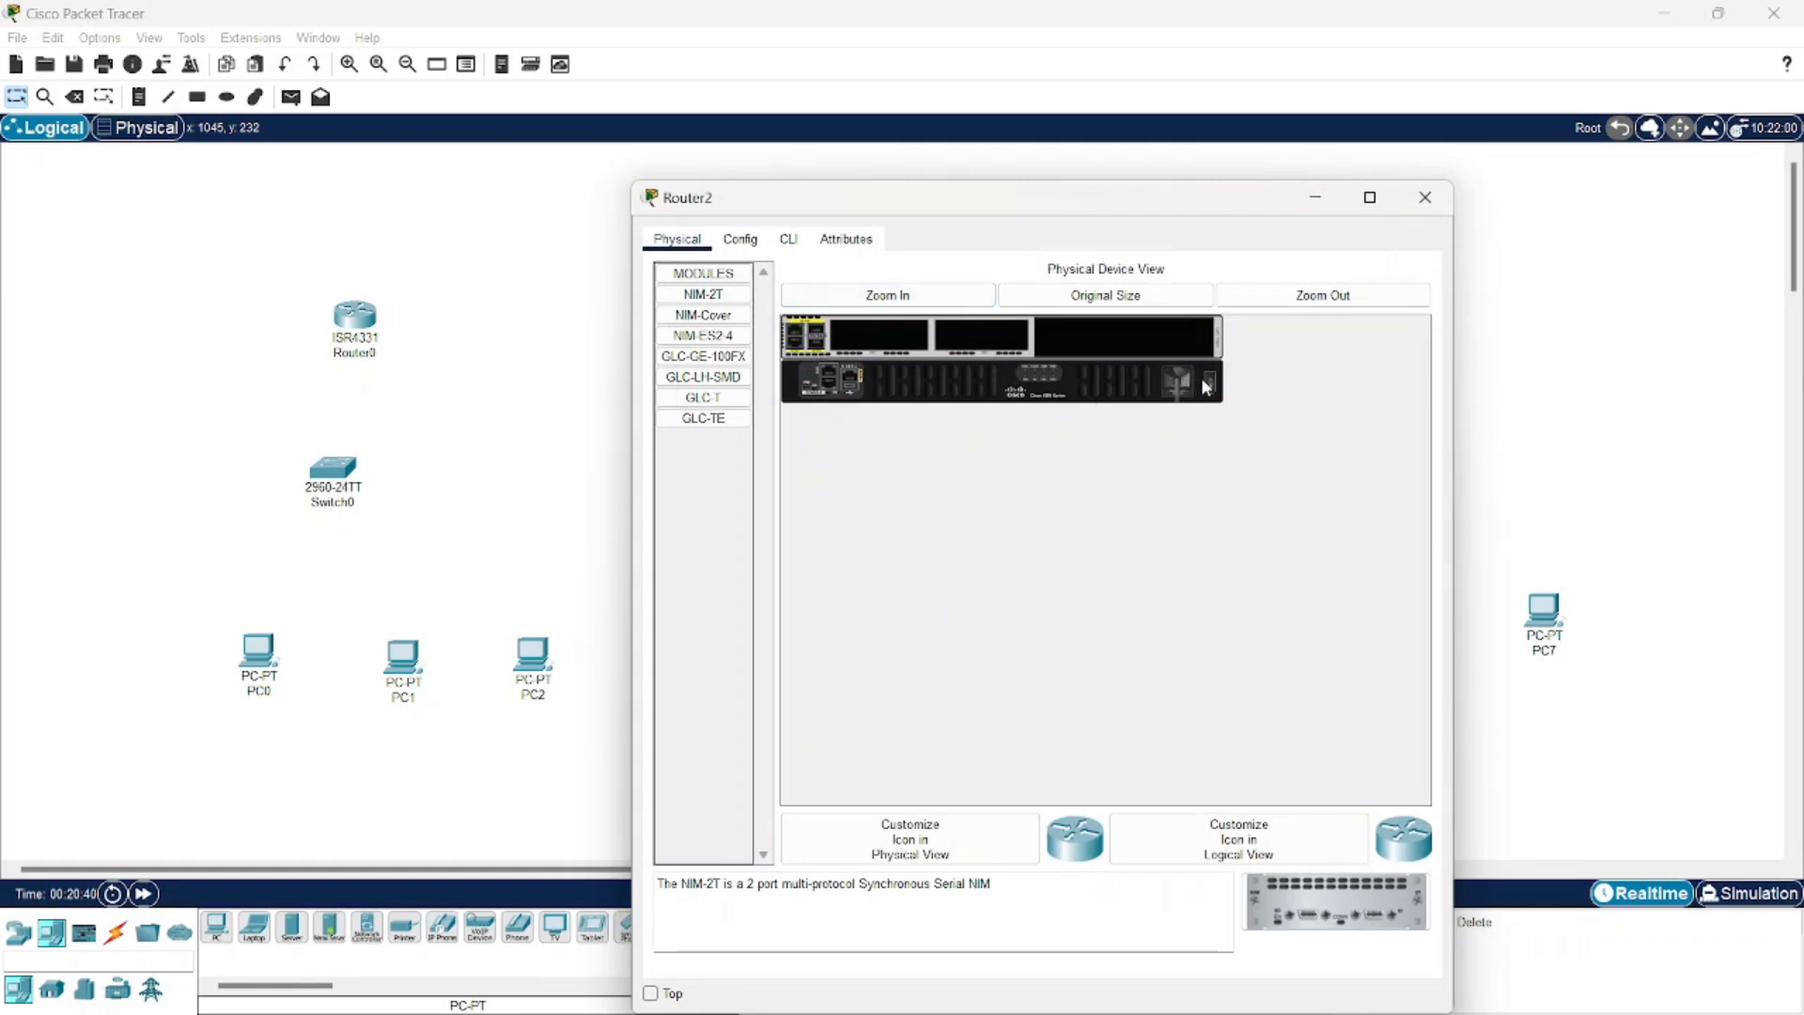
left_click_drag(1327, 900, 985, 340)
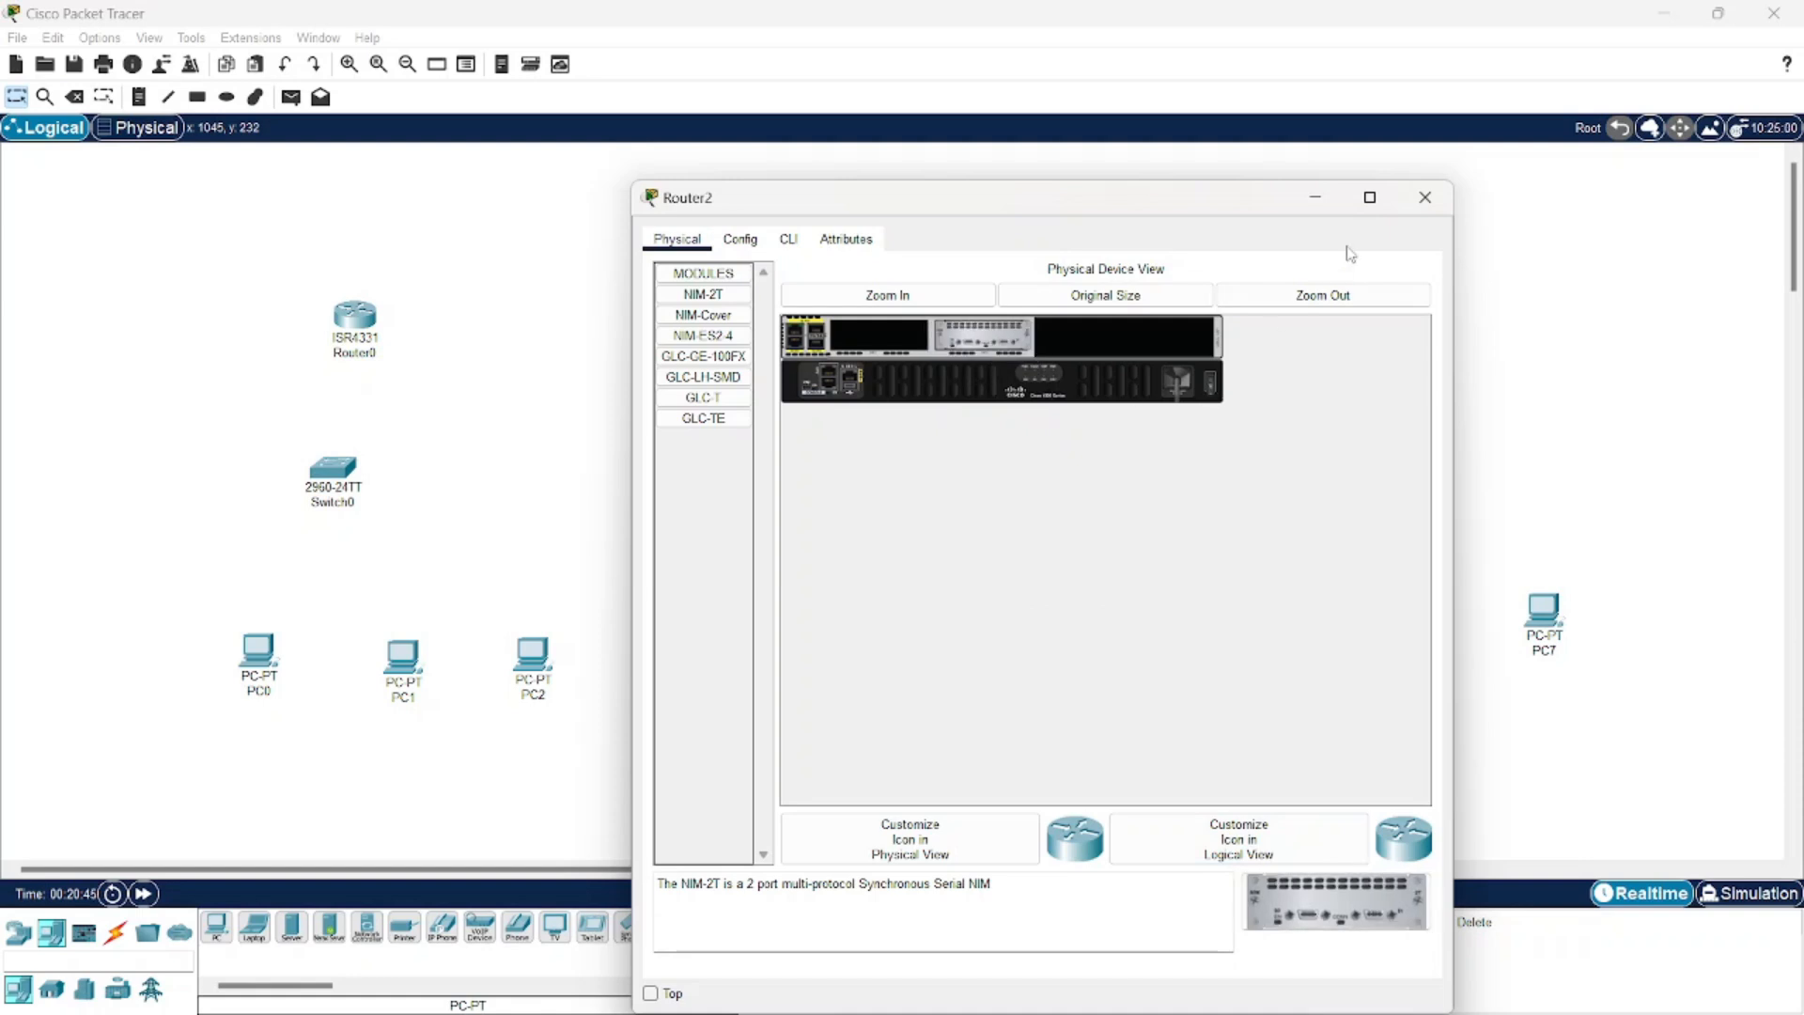
left_click(1425, 197)
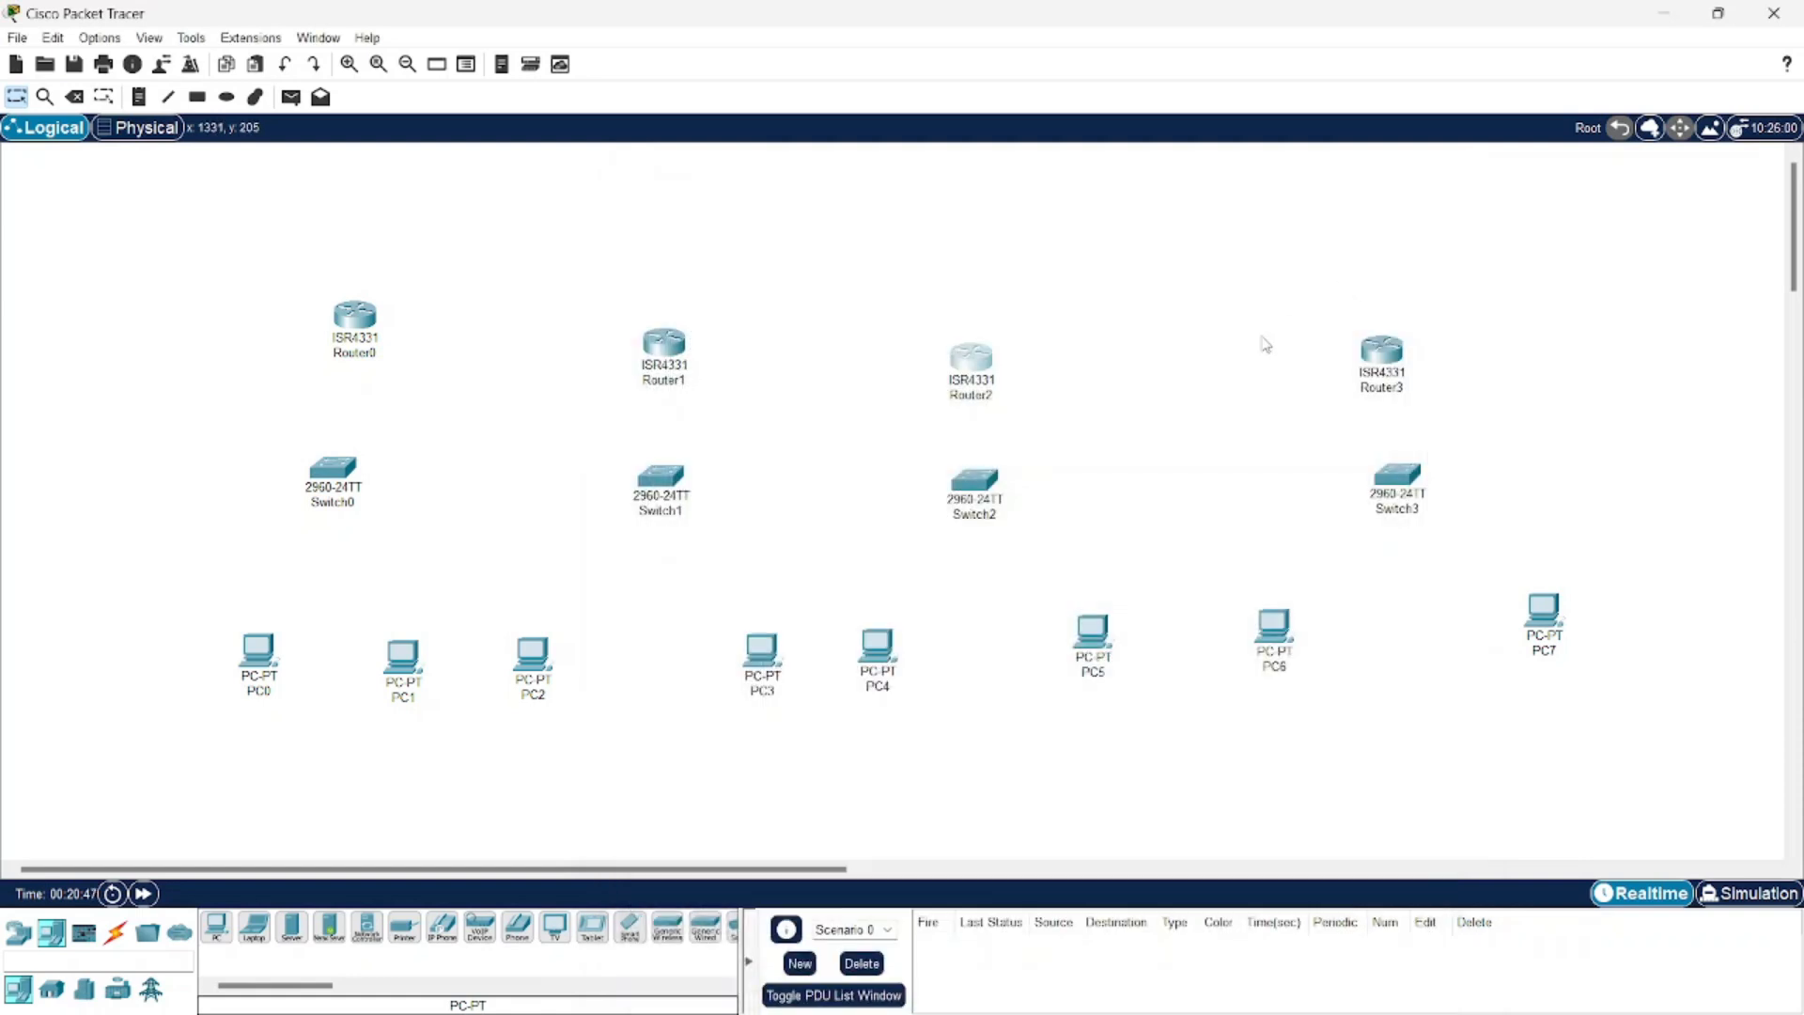
Install a NIM-2T serial module in Router3's second NIM slot, cycling the router's power around the installation
left_click(1371, 360)
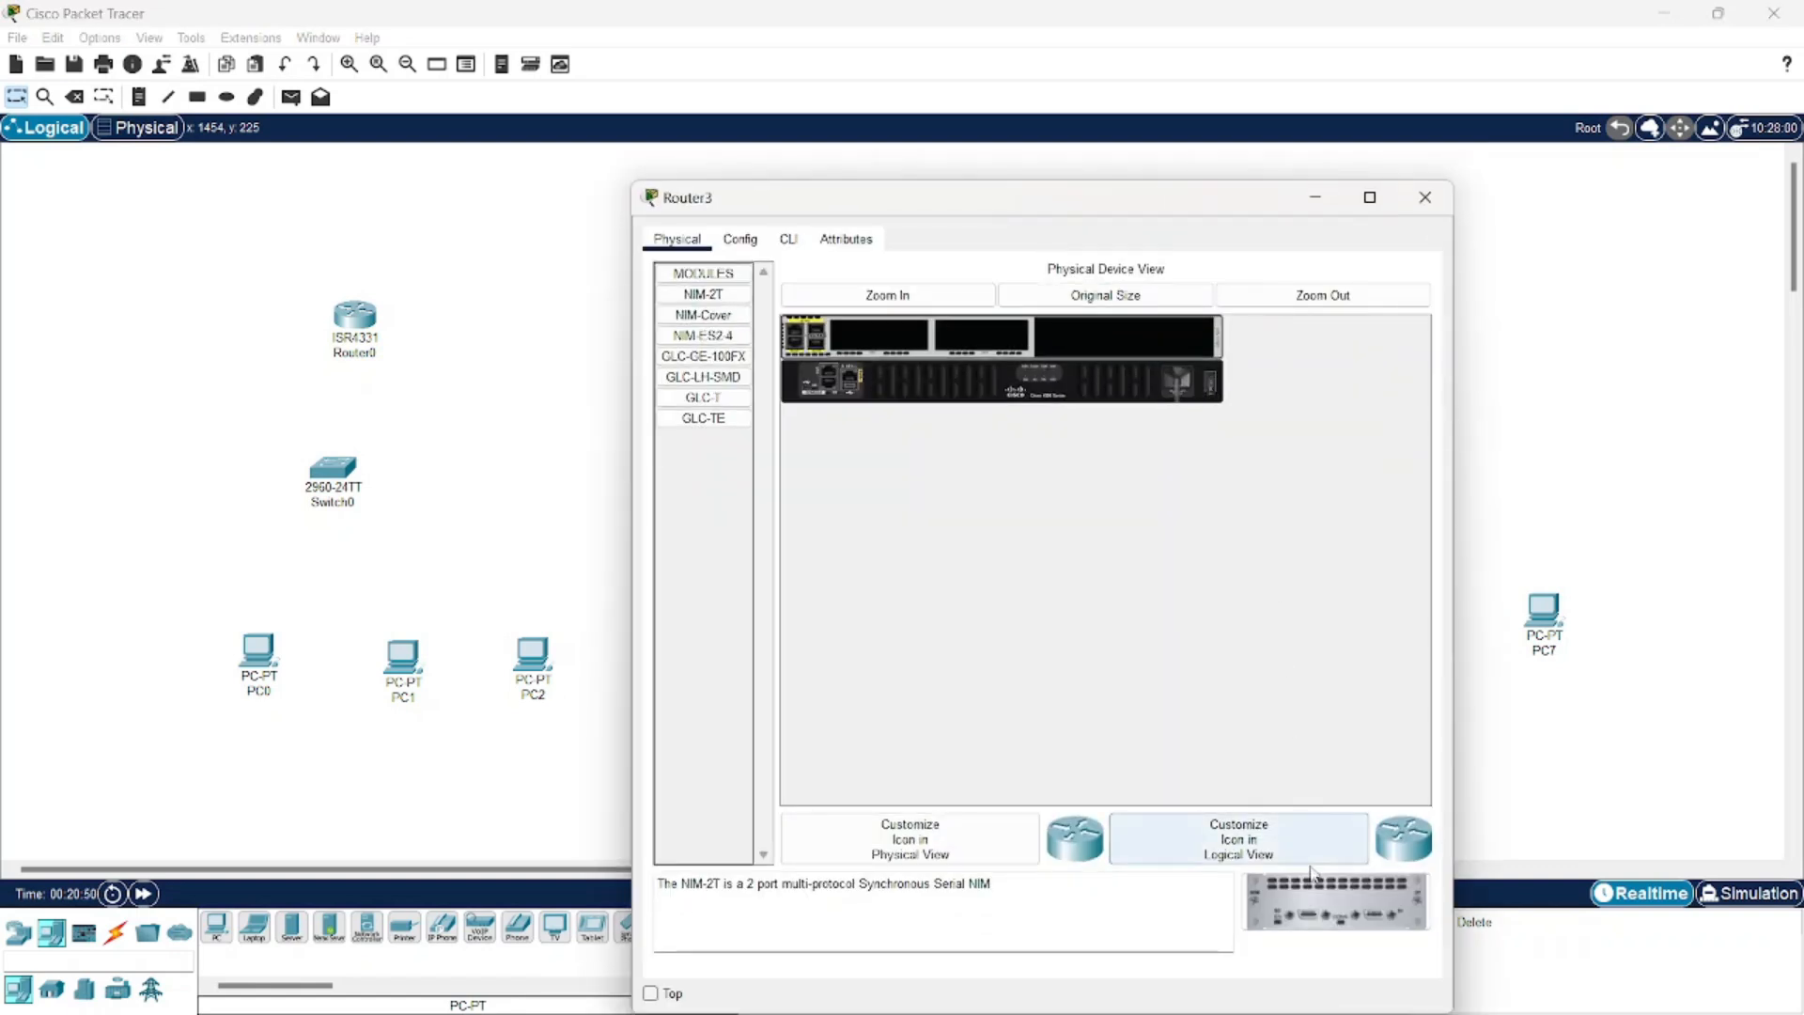
left_click_drag(1308, 897, 998, 350)
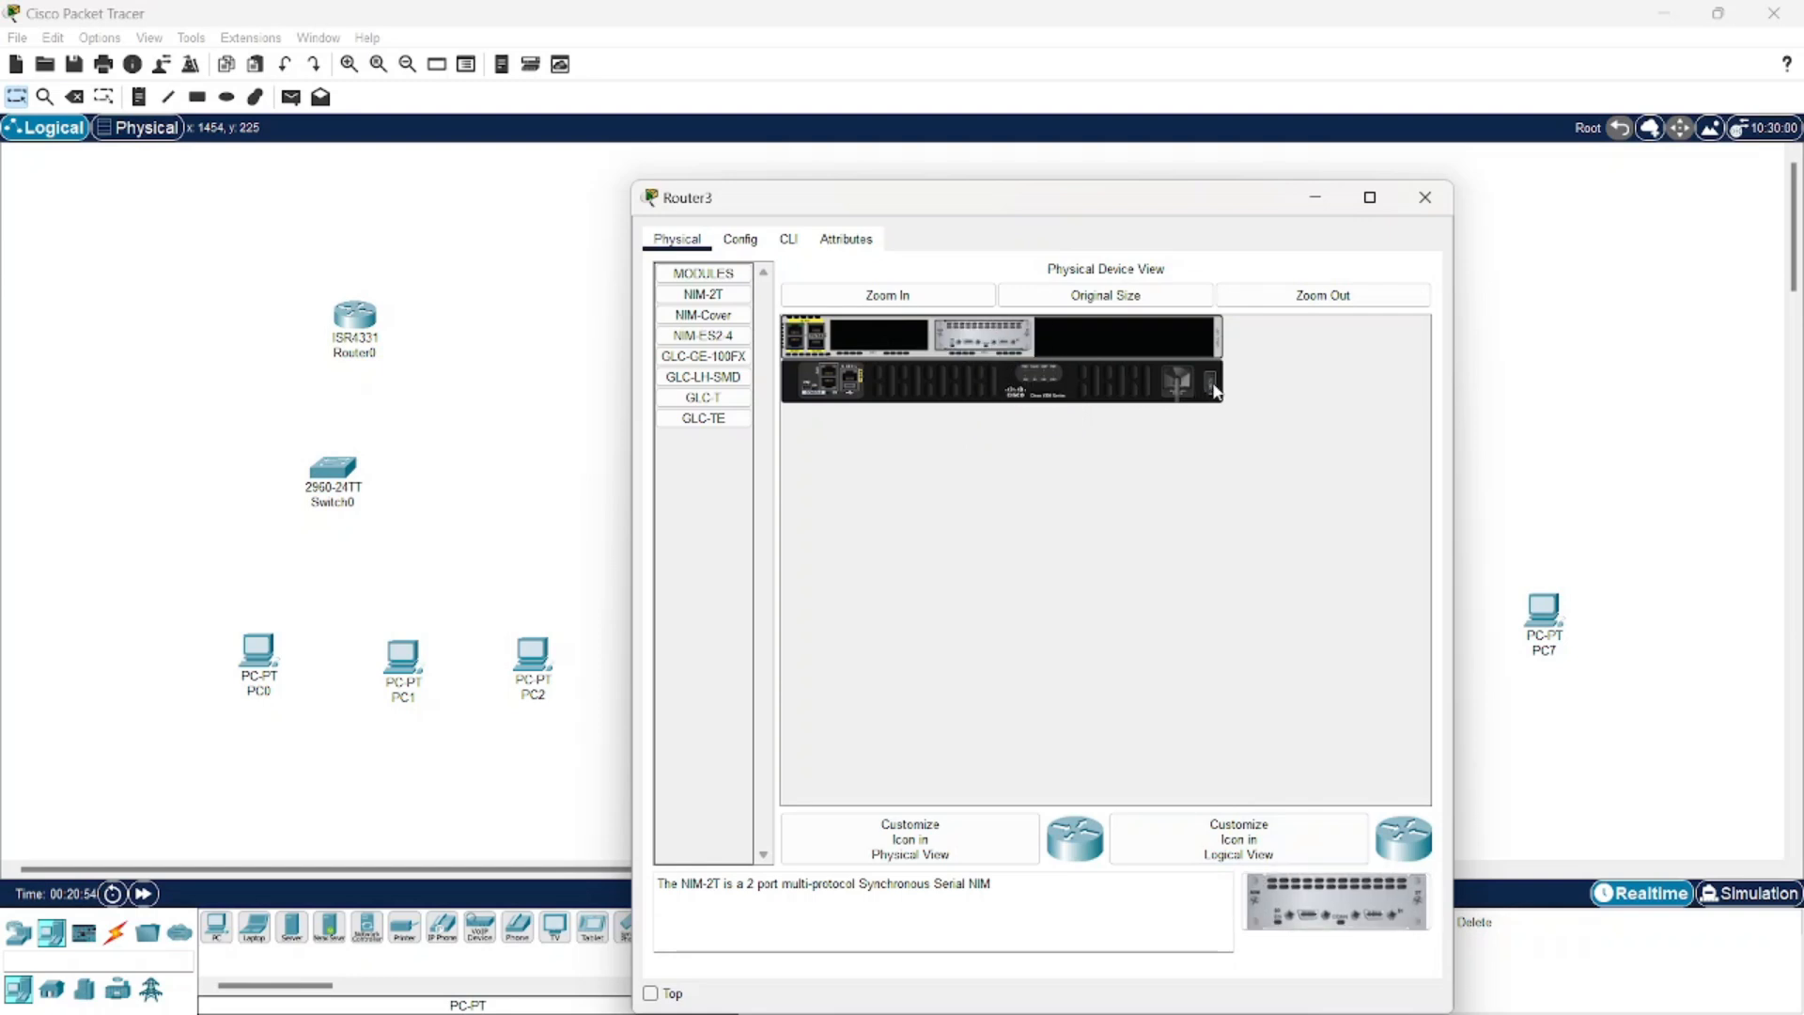
left_click(1425, 197)
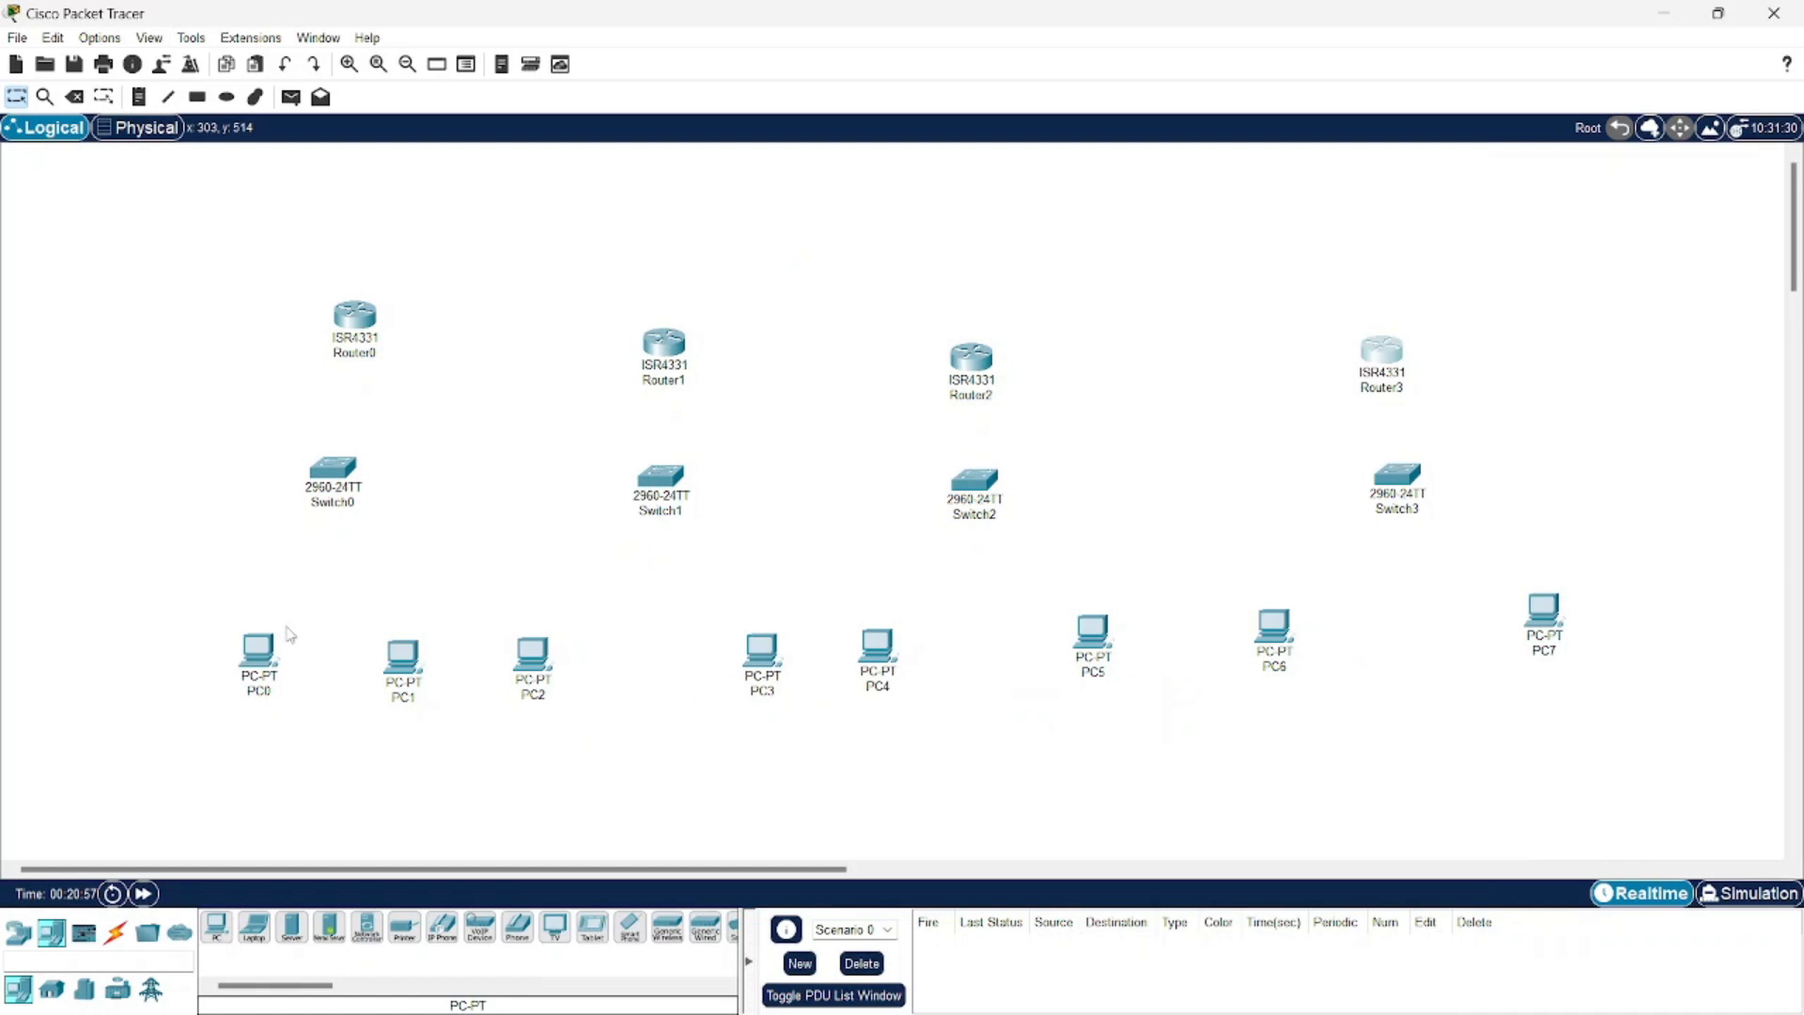
Connect PC0 to FastEthernet0/1 of Switch0 with a copper straight-through cable
left_click(116, 932)
left_click(291, 929)
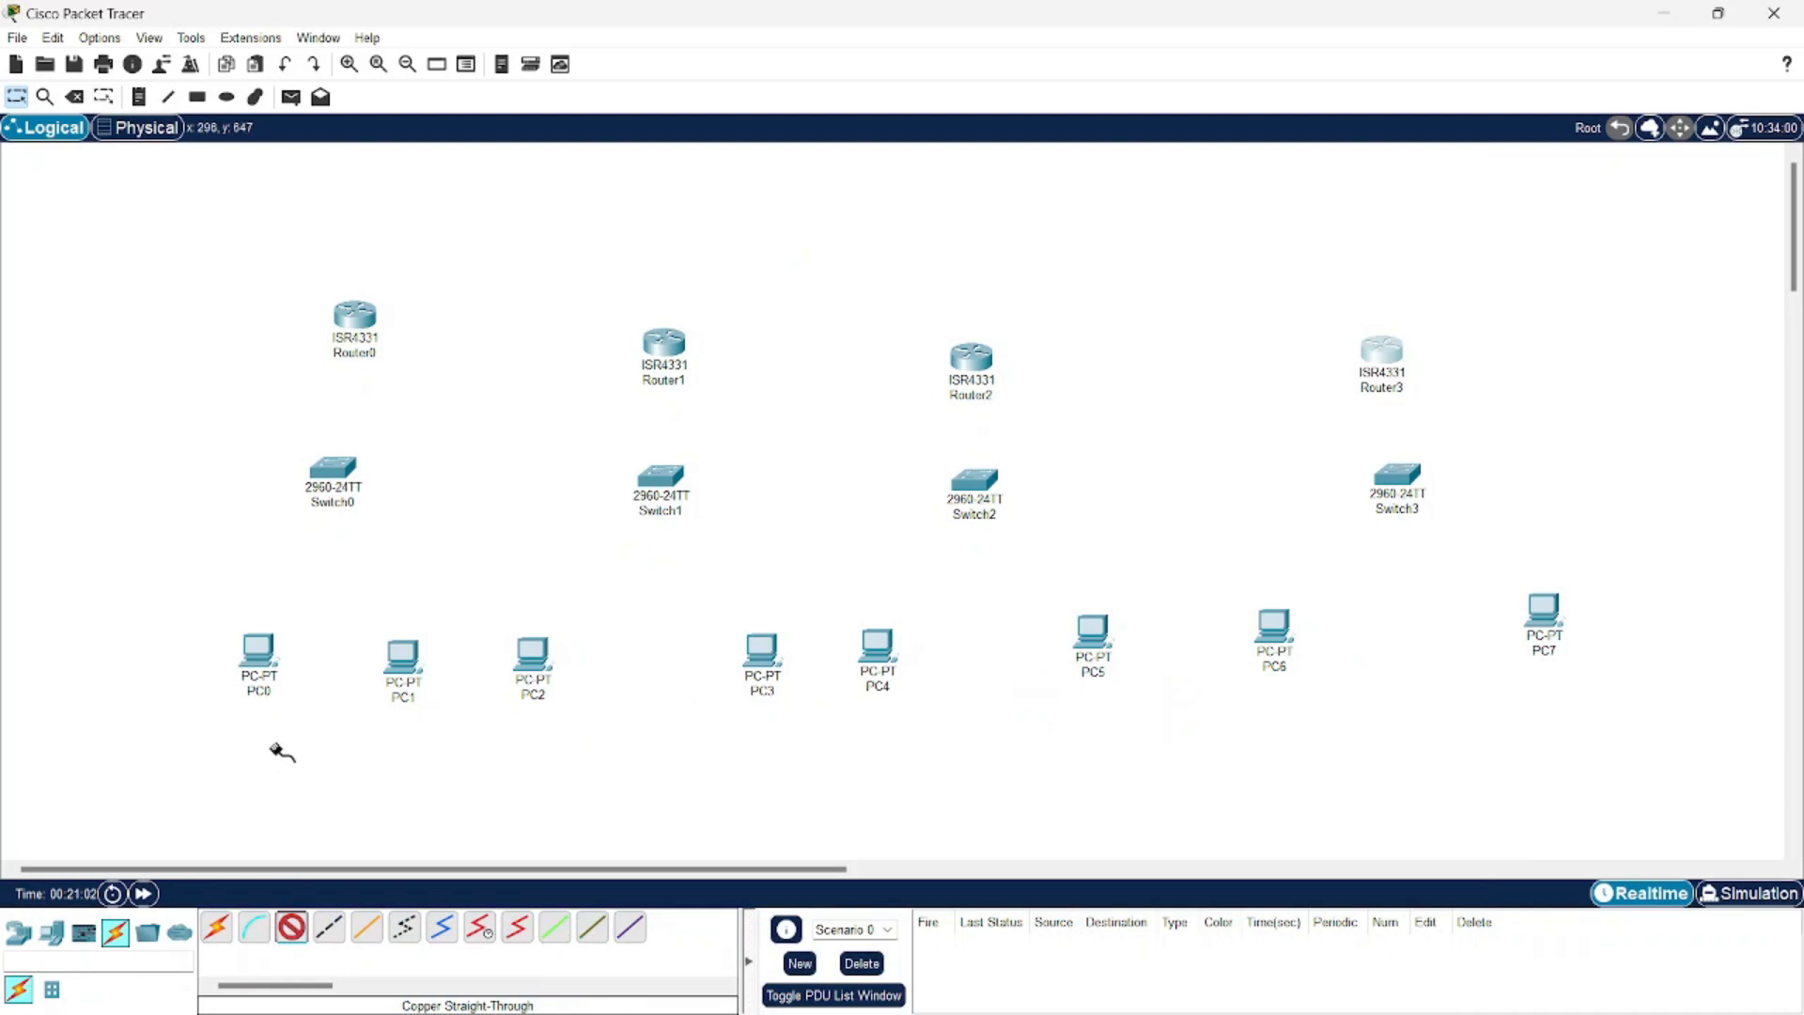
left_click(264, 648)
left_click(308, 728)
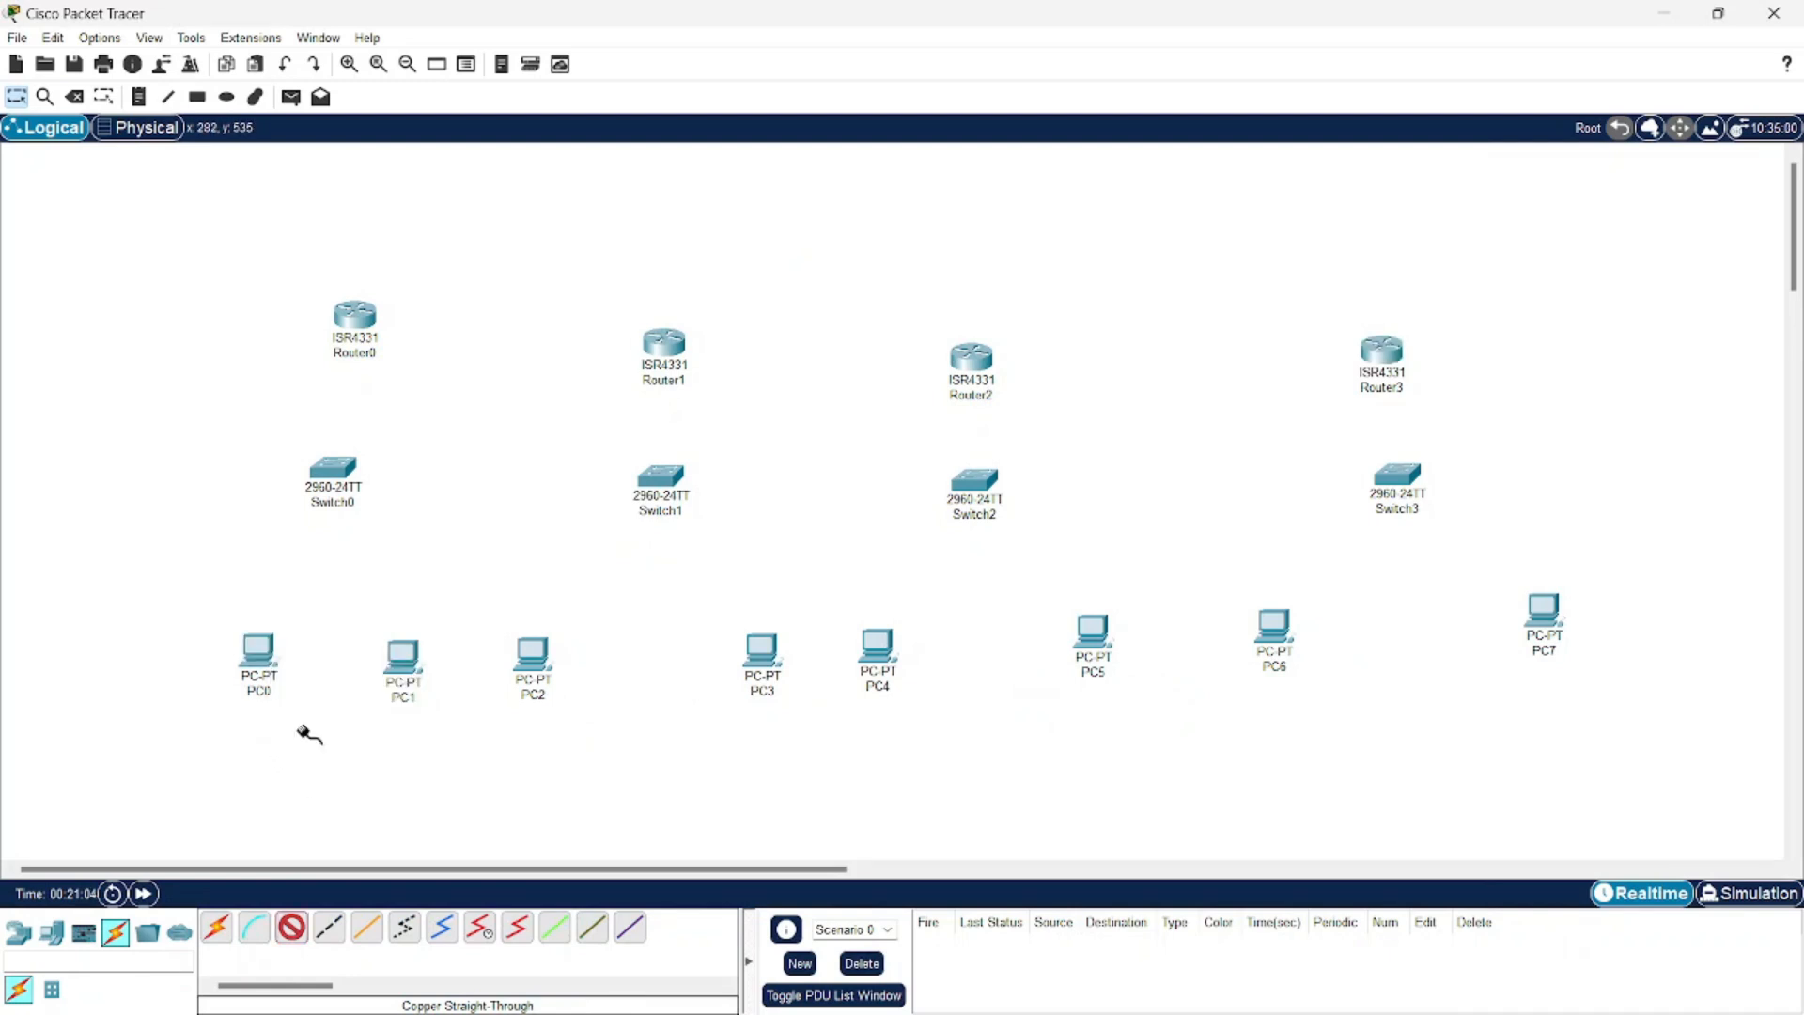
left_click(325, 474)
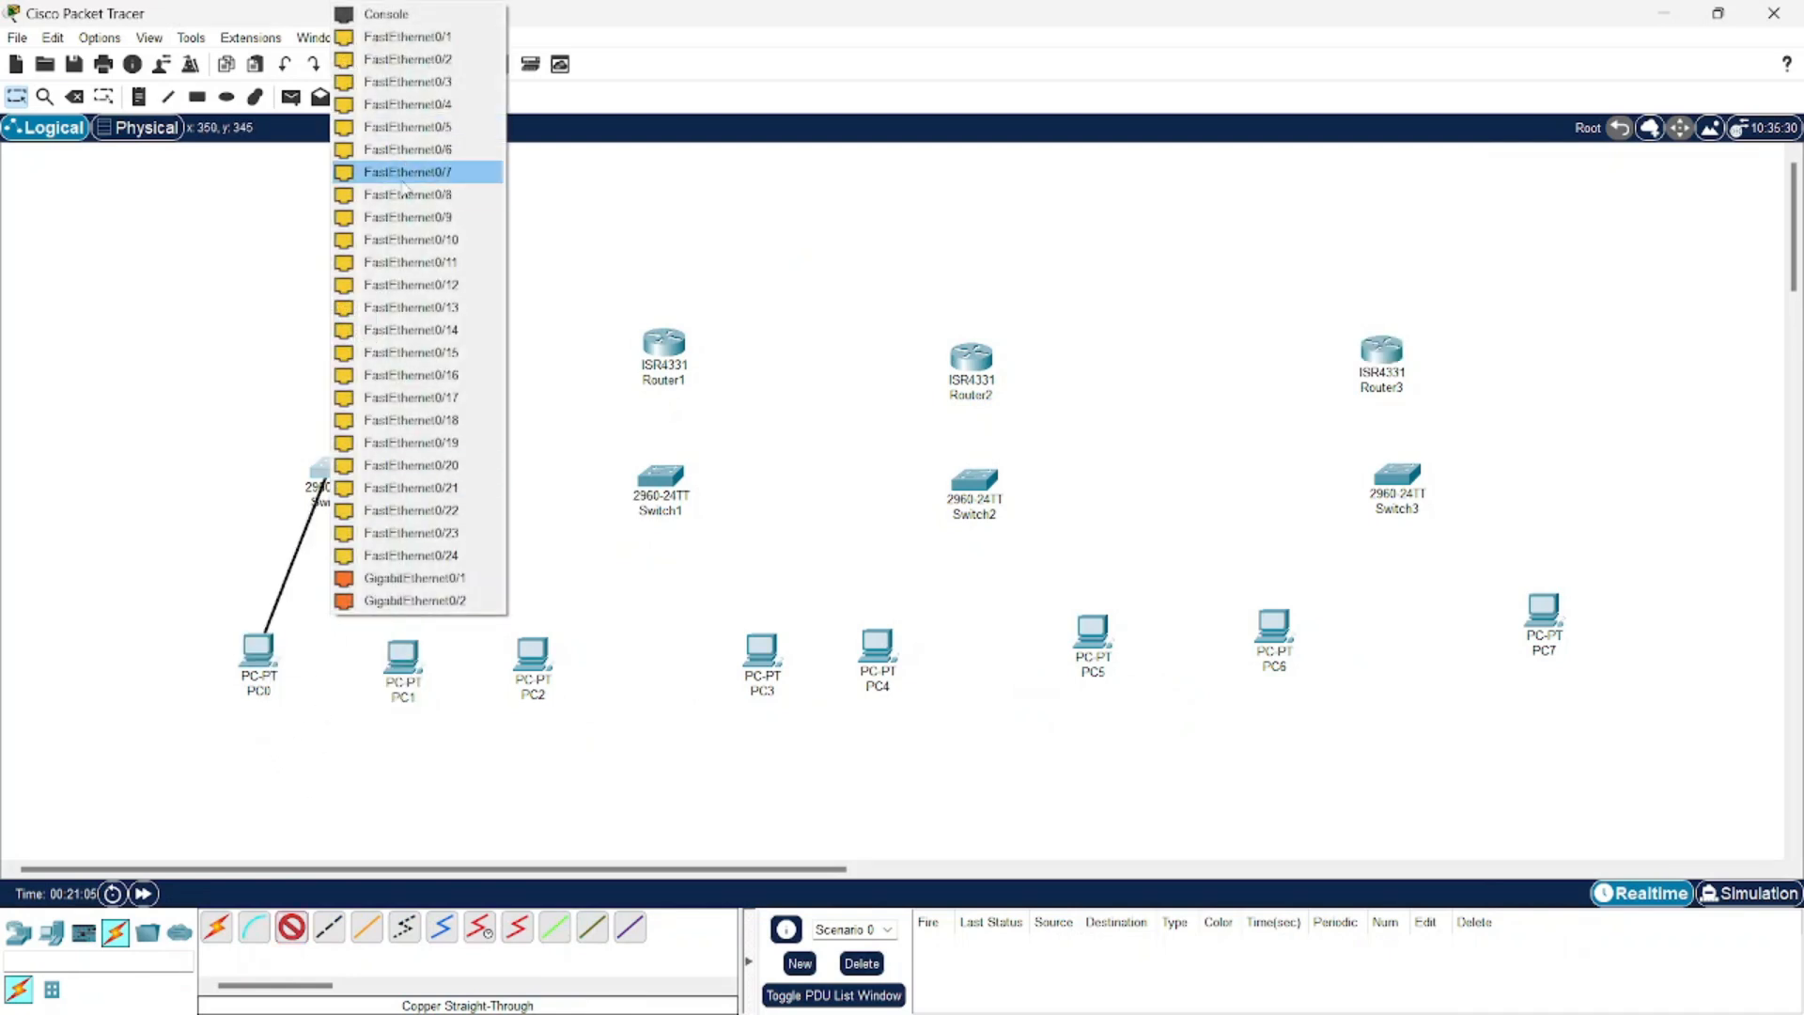
left_click(396, 42)
Connect FastEthernet0/2 of Switch0 to PC1's FastEthernet0 port with a copper straight-through cable
left_click(291, 928)
left_click(336, 470)
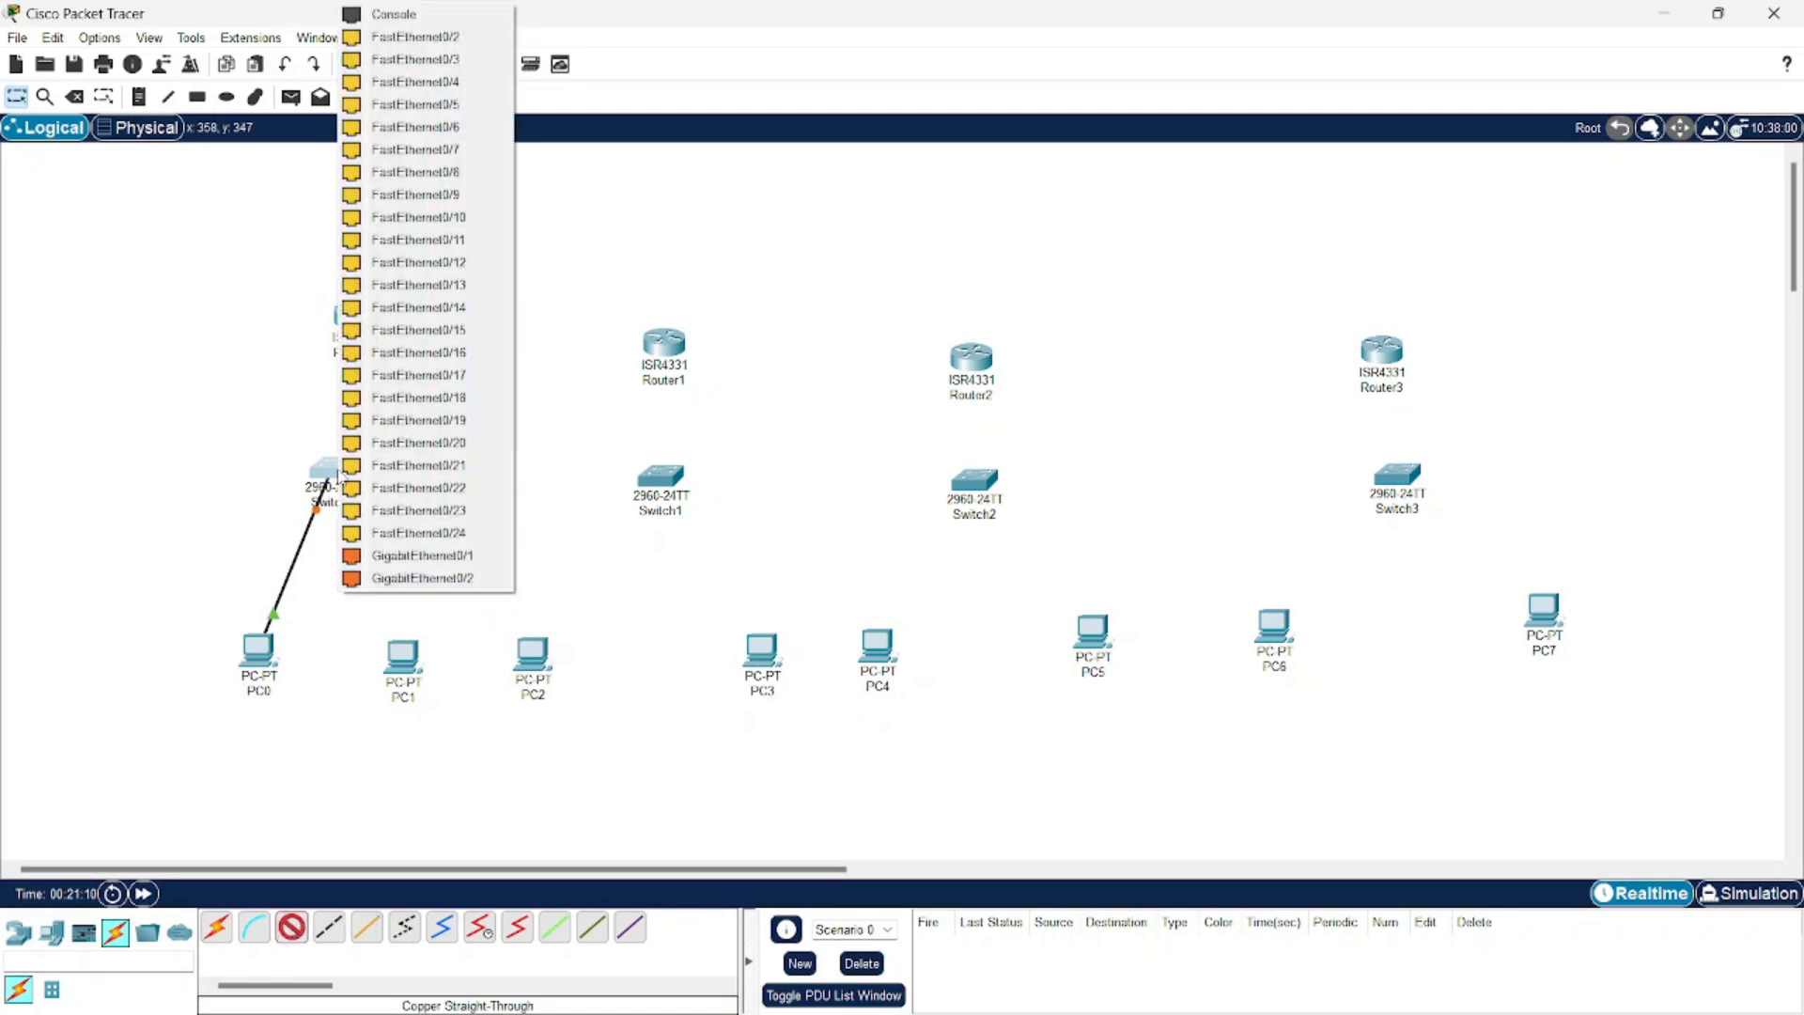
left_click(425, 40)
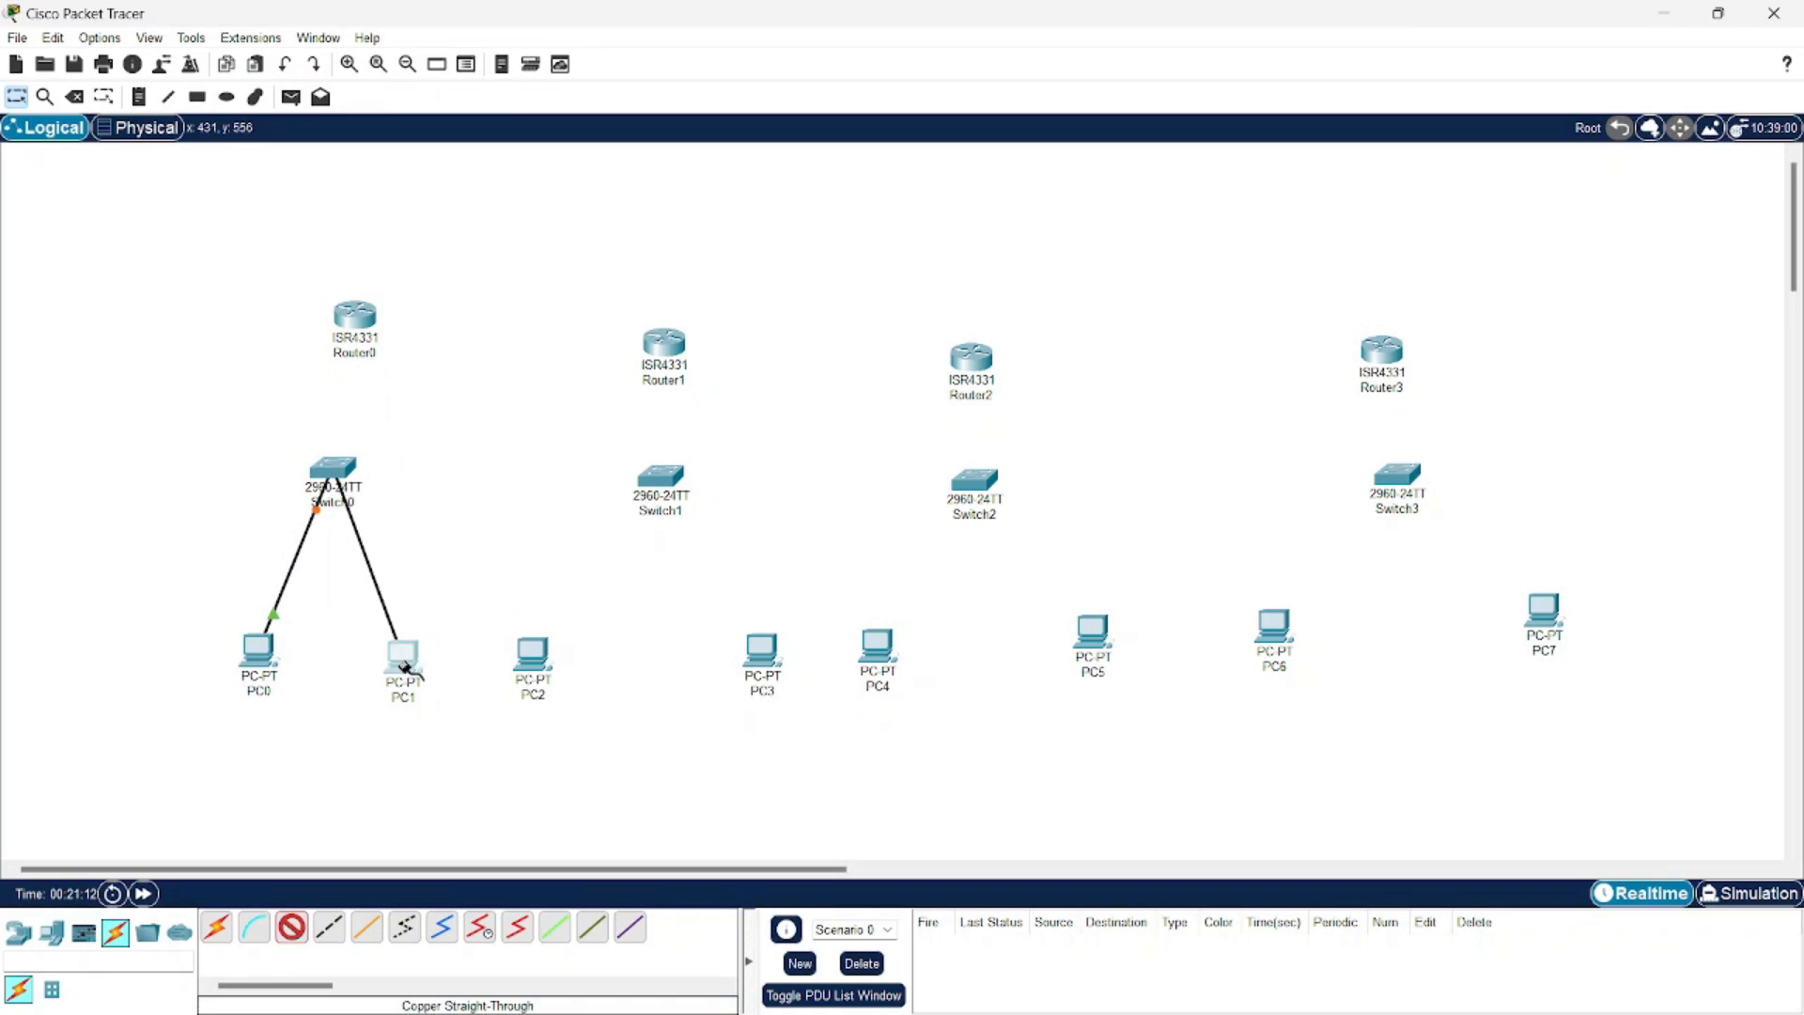
left_click(425, 649)
left_click(434, 748)
Connect FastEthernet0/3 of Switch0 to GigabitEthernet0/0/0 of Router0 with a copper straight-through cable, and align the router directly above the switch
left_click(291, 930)
left_click(331, 481)
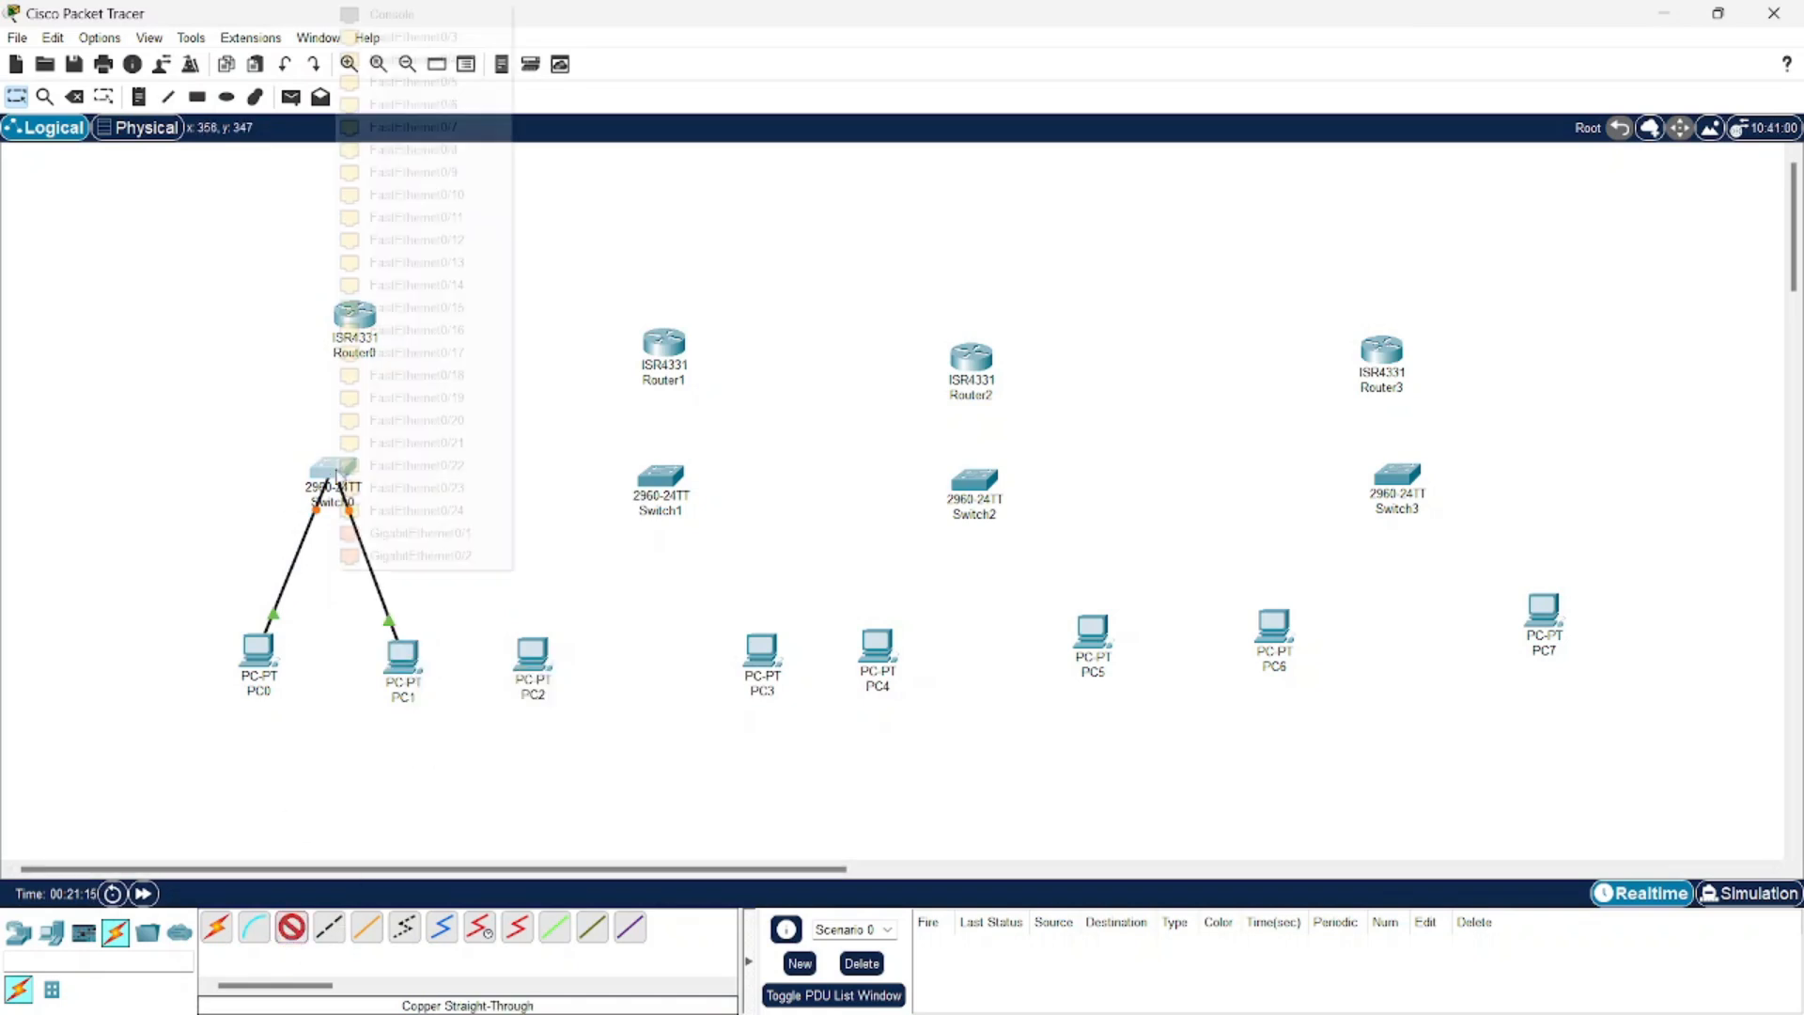
left_click(375, 43)
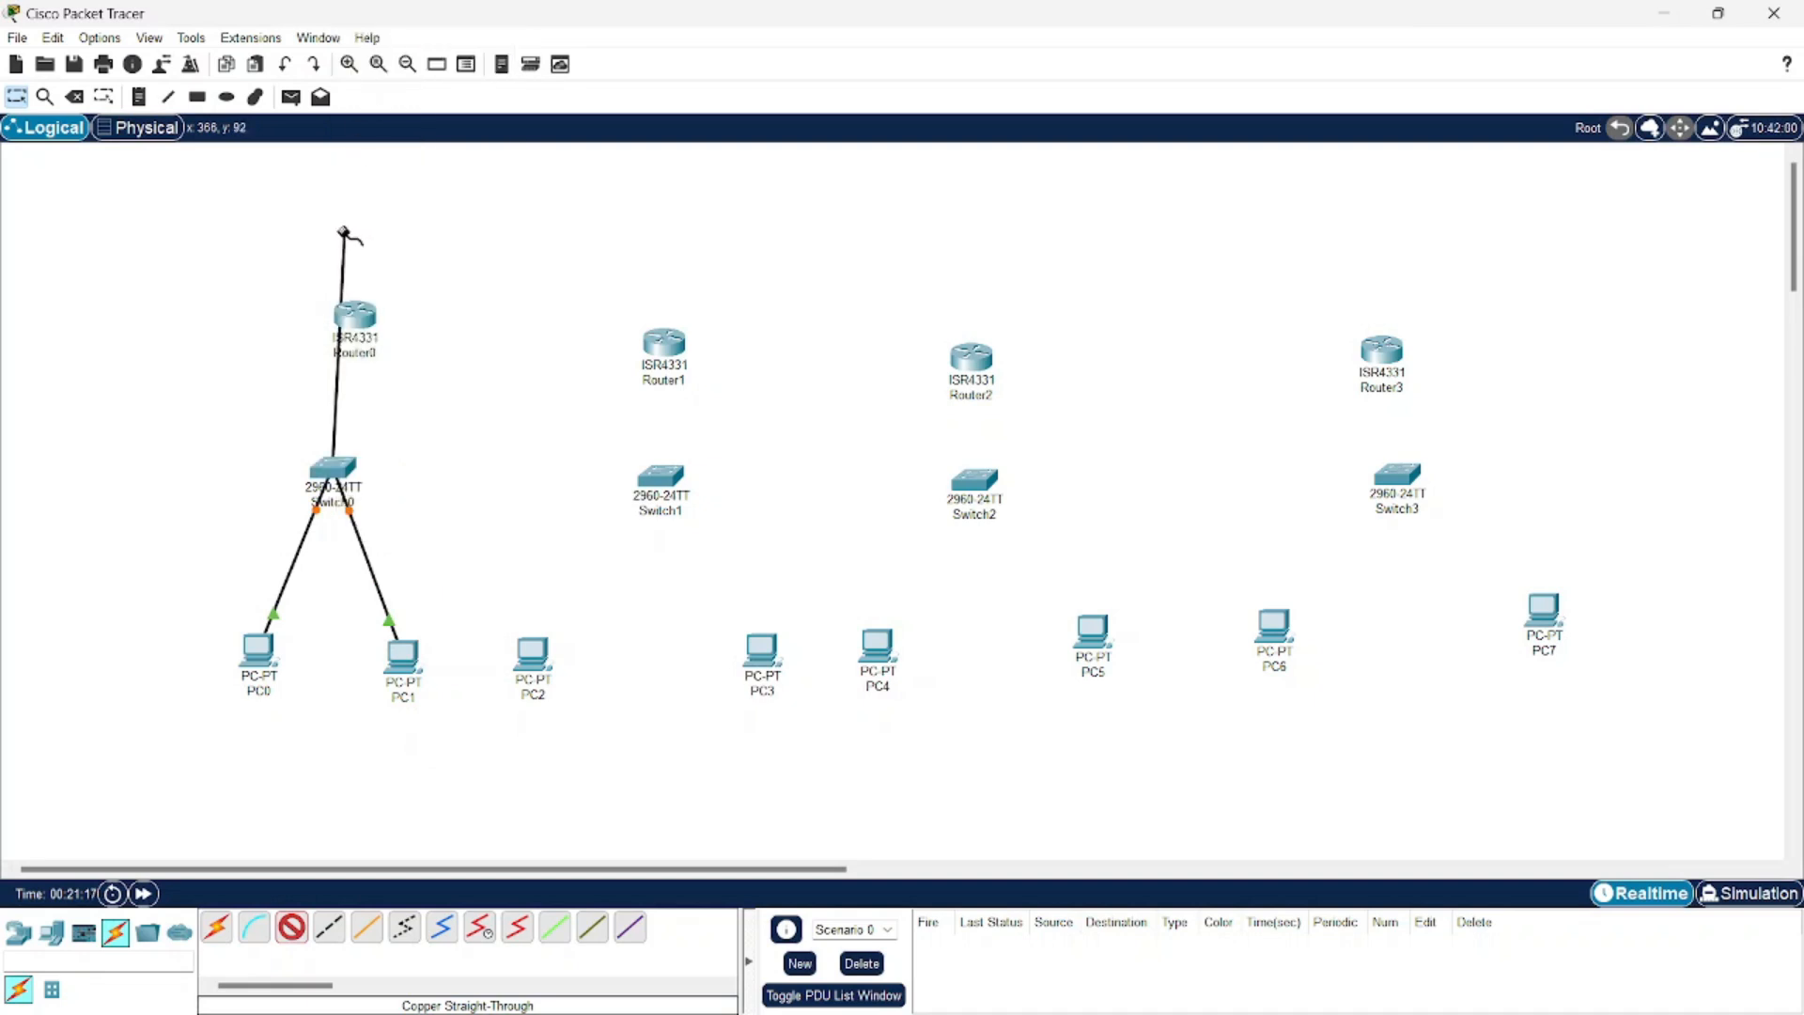
left_click(354, 313)
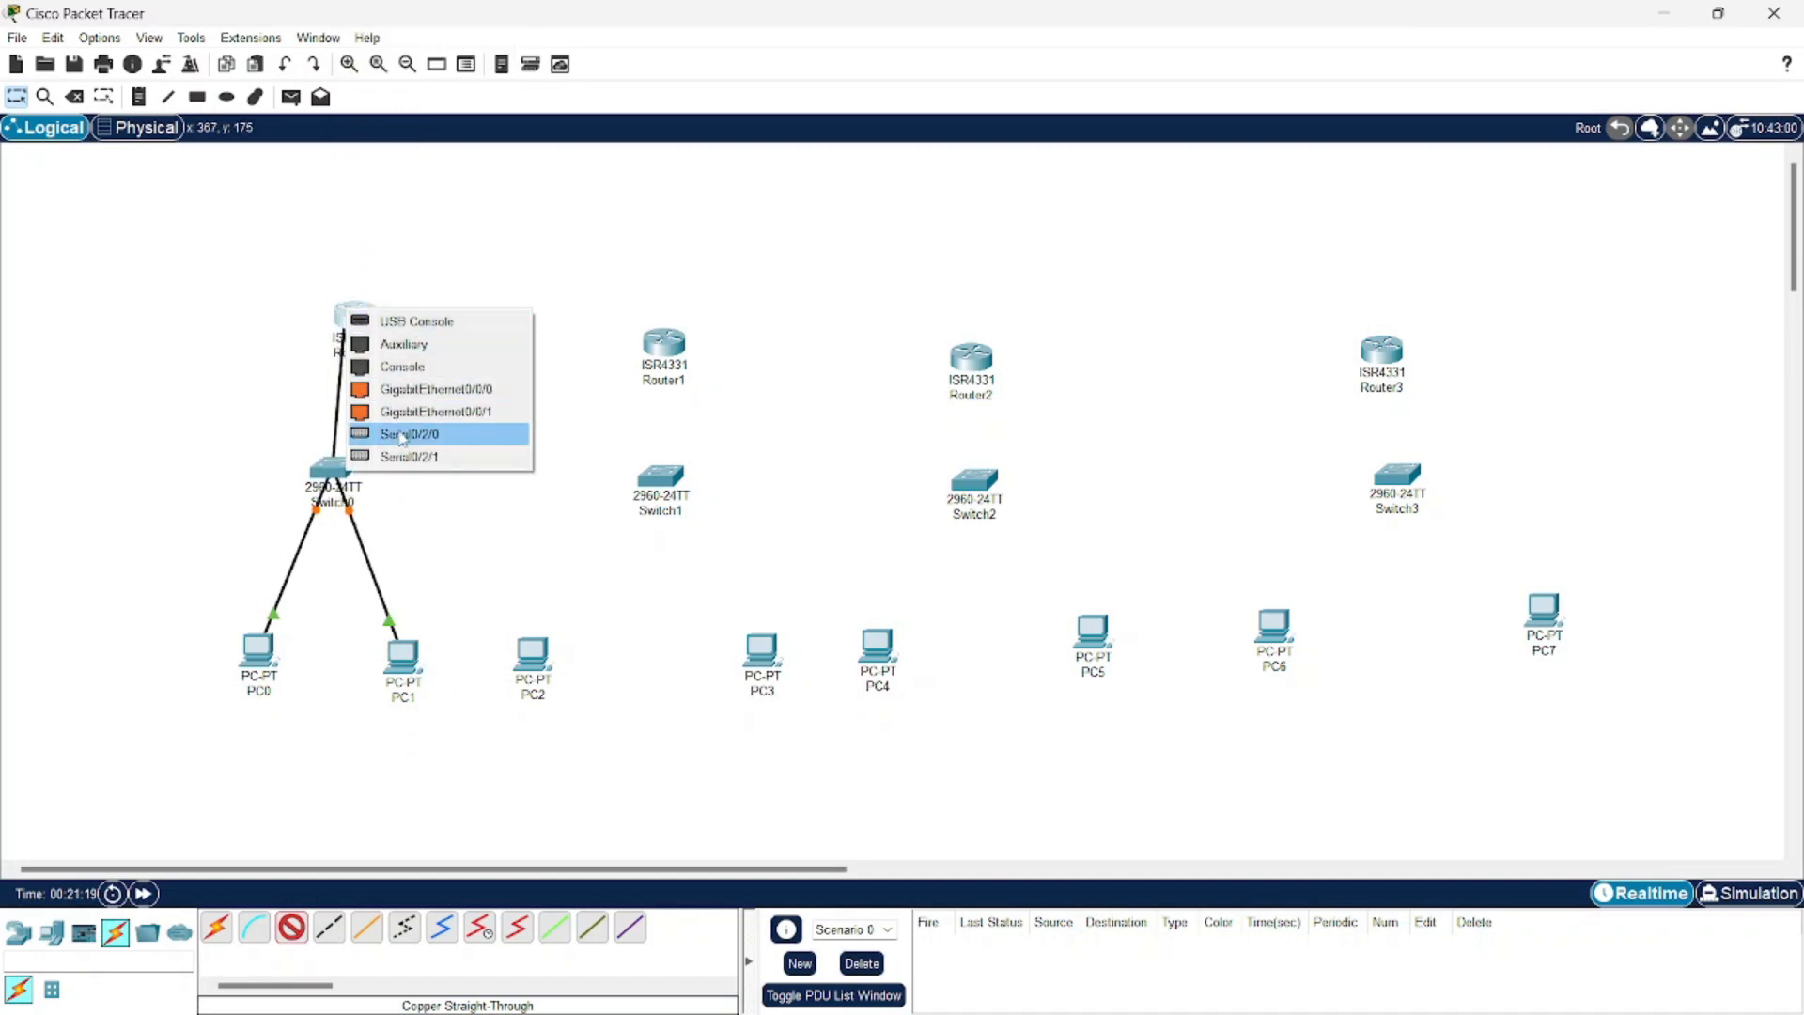
left_click(404, 389)
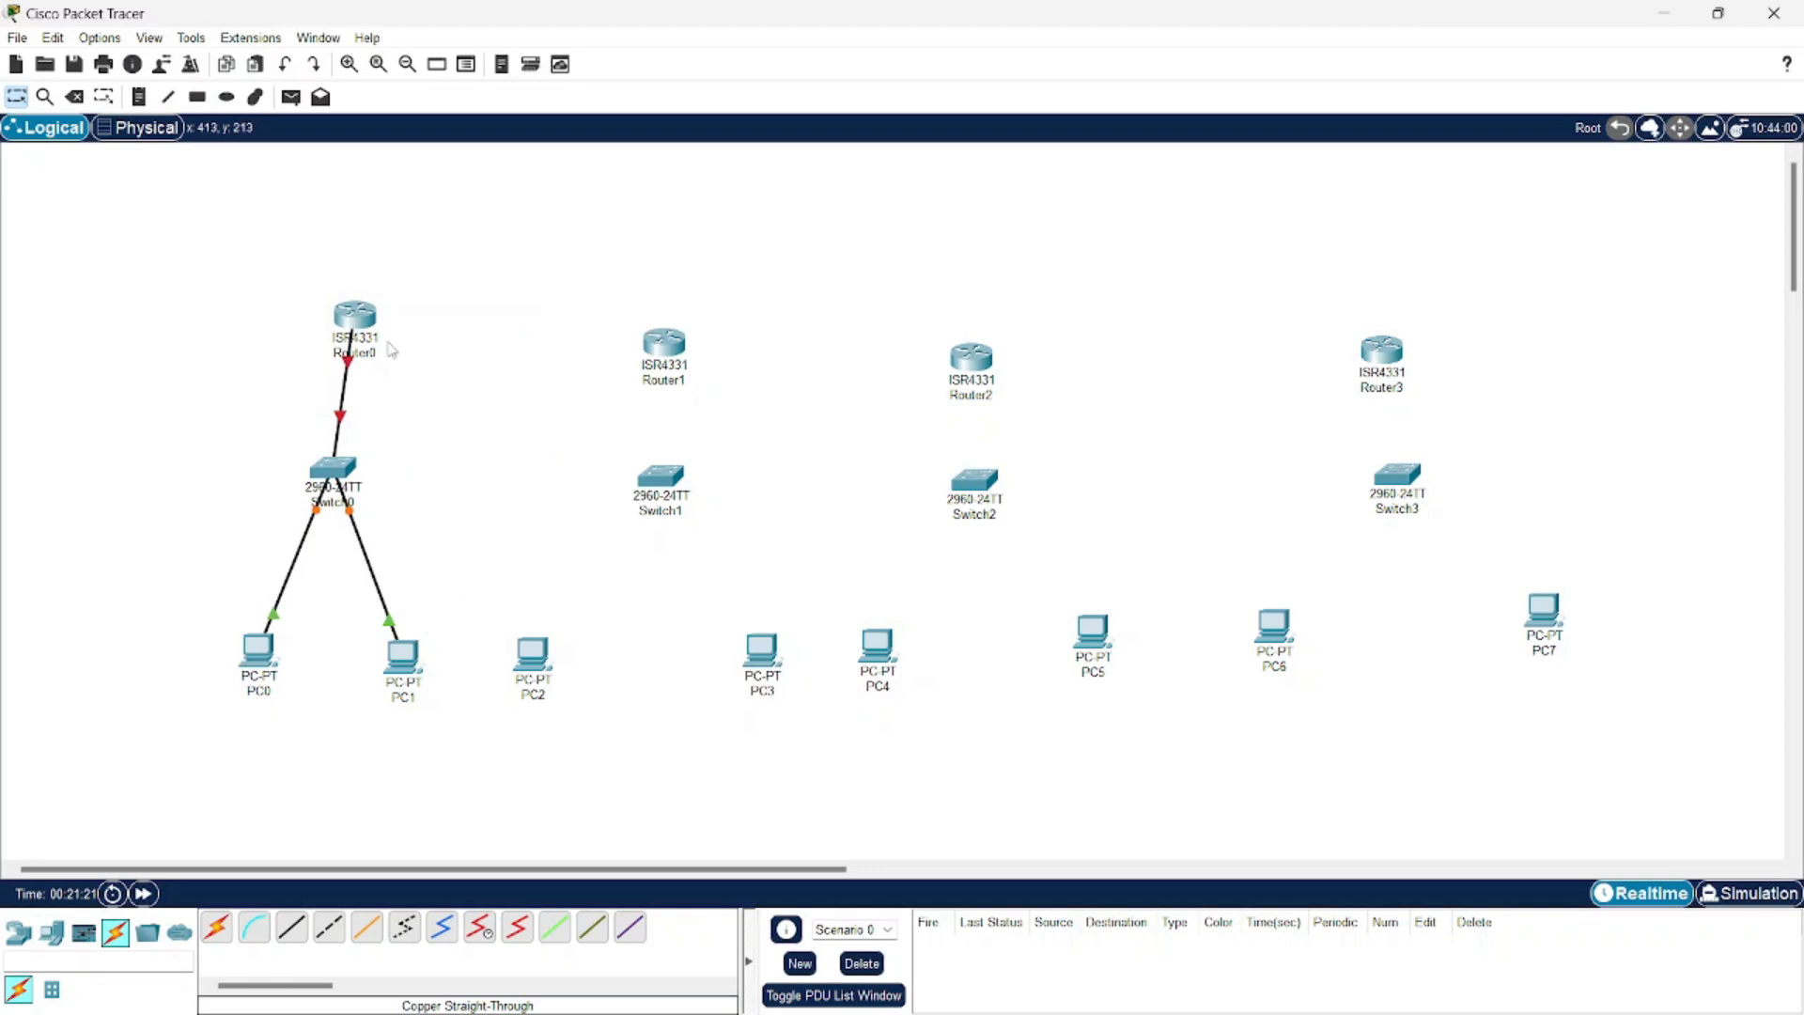
left_click_drag(355, 318, 332, 317)
Connect GigabitEthernet0/0/0 of Router1 to FastEthernet0/1 of Switch1 with a copper straight-through cable
left_click(293, 928)
left_click(661, 349)
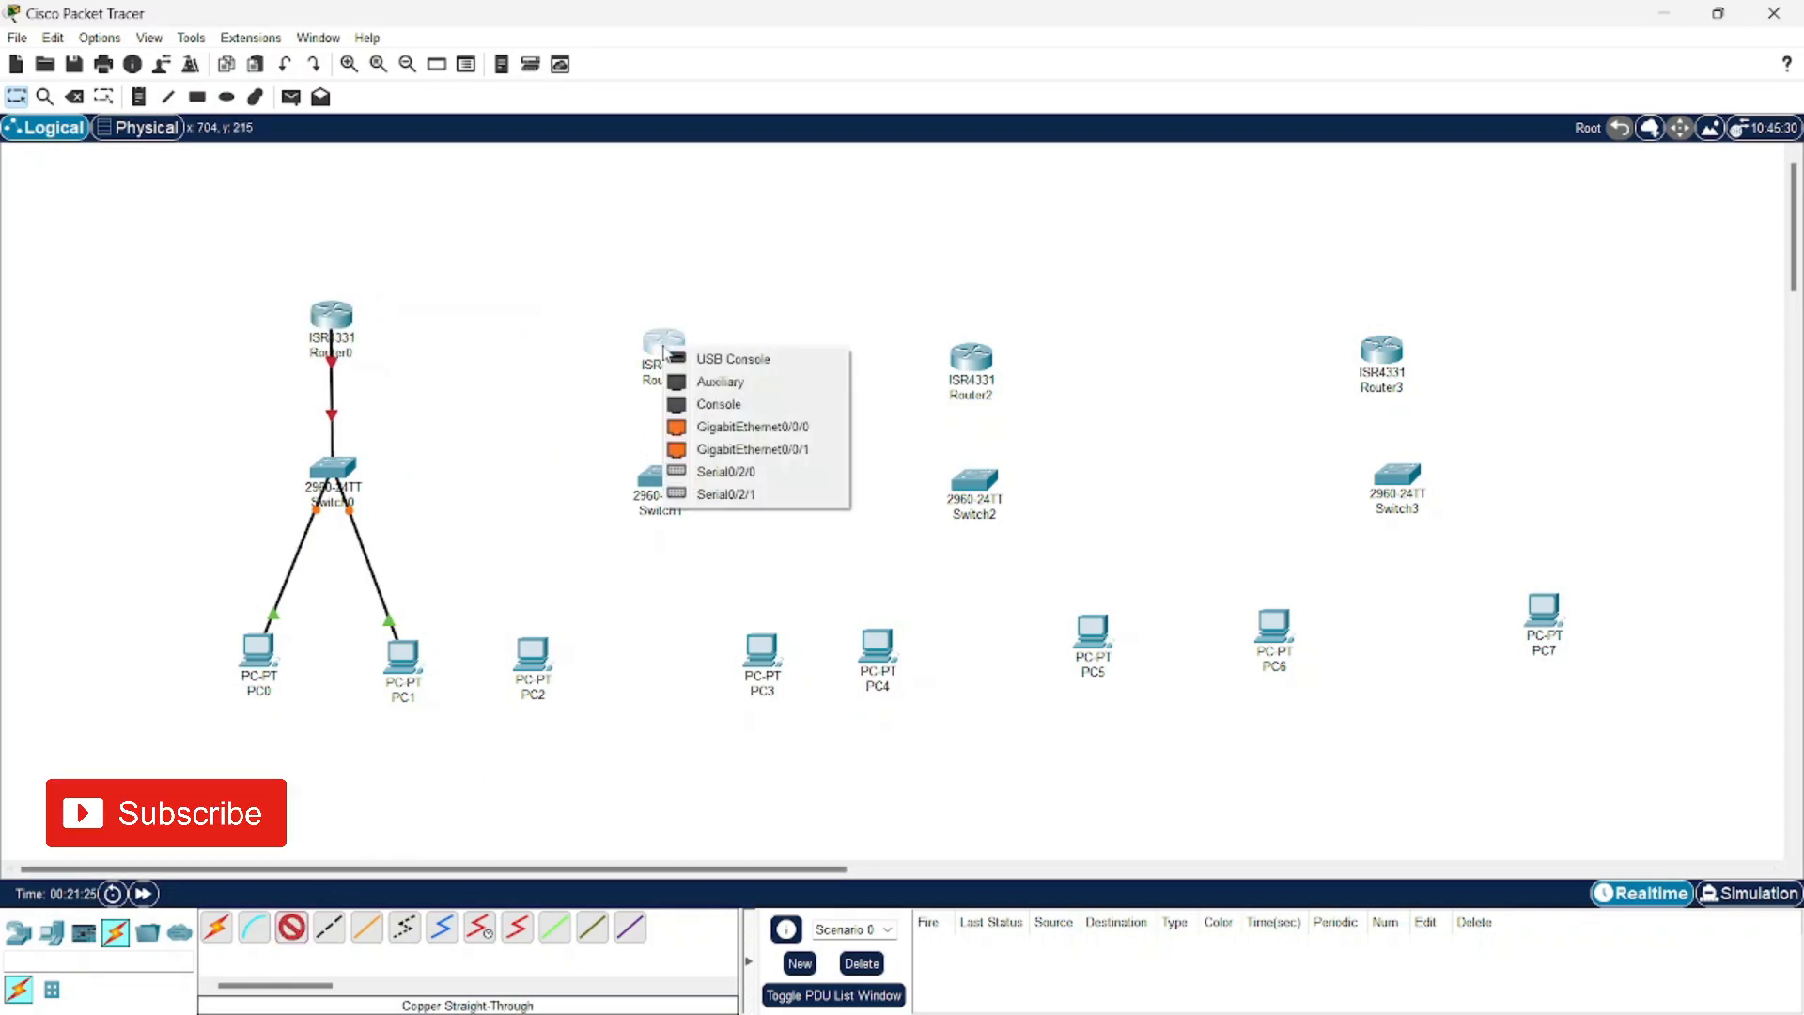
left_click(714, 428)
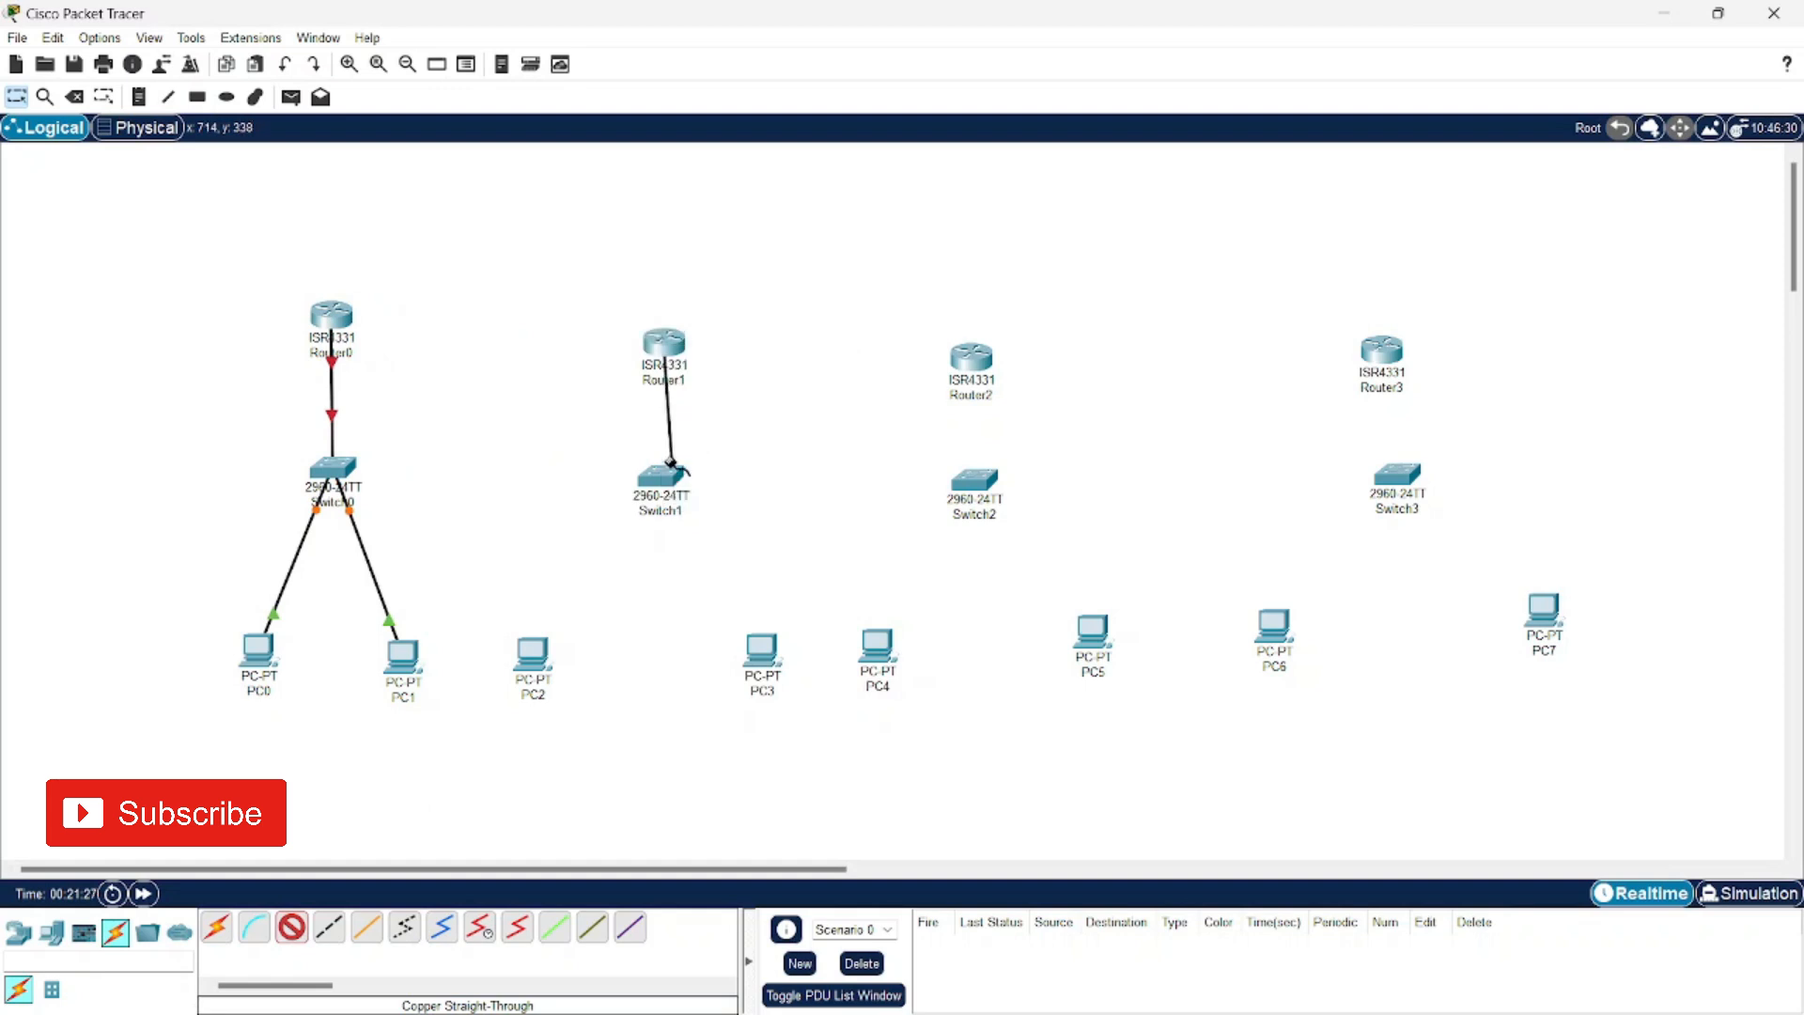
left_click(661, 481)
left_click(736, 39)
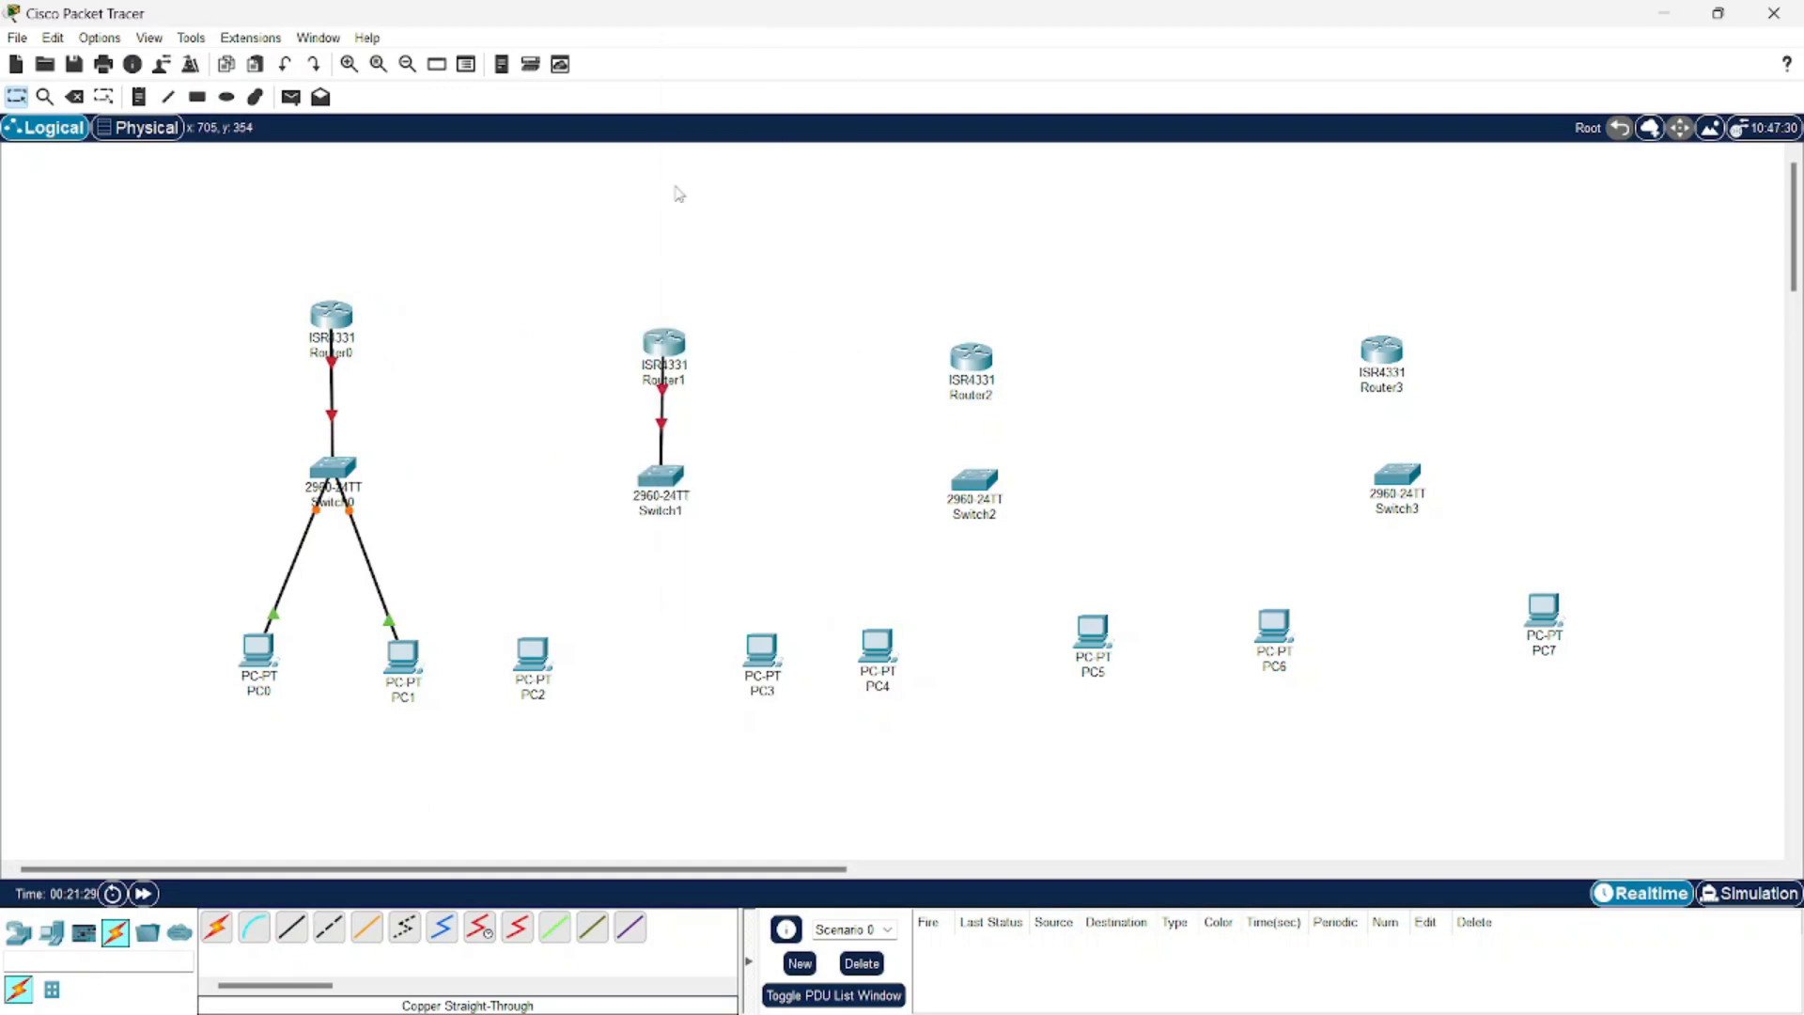
Connect FastEthernet0/2 of Switch1 to PC2's FastEthernet0 port with a copper straight-through cable
left_click(299, 939)
left_click(661, 476)
left_click(737, 38)
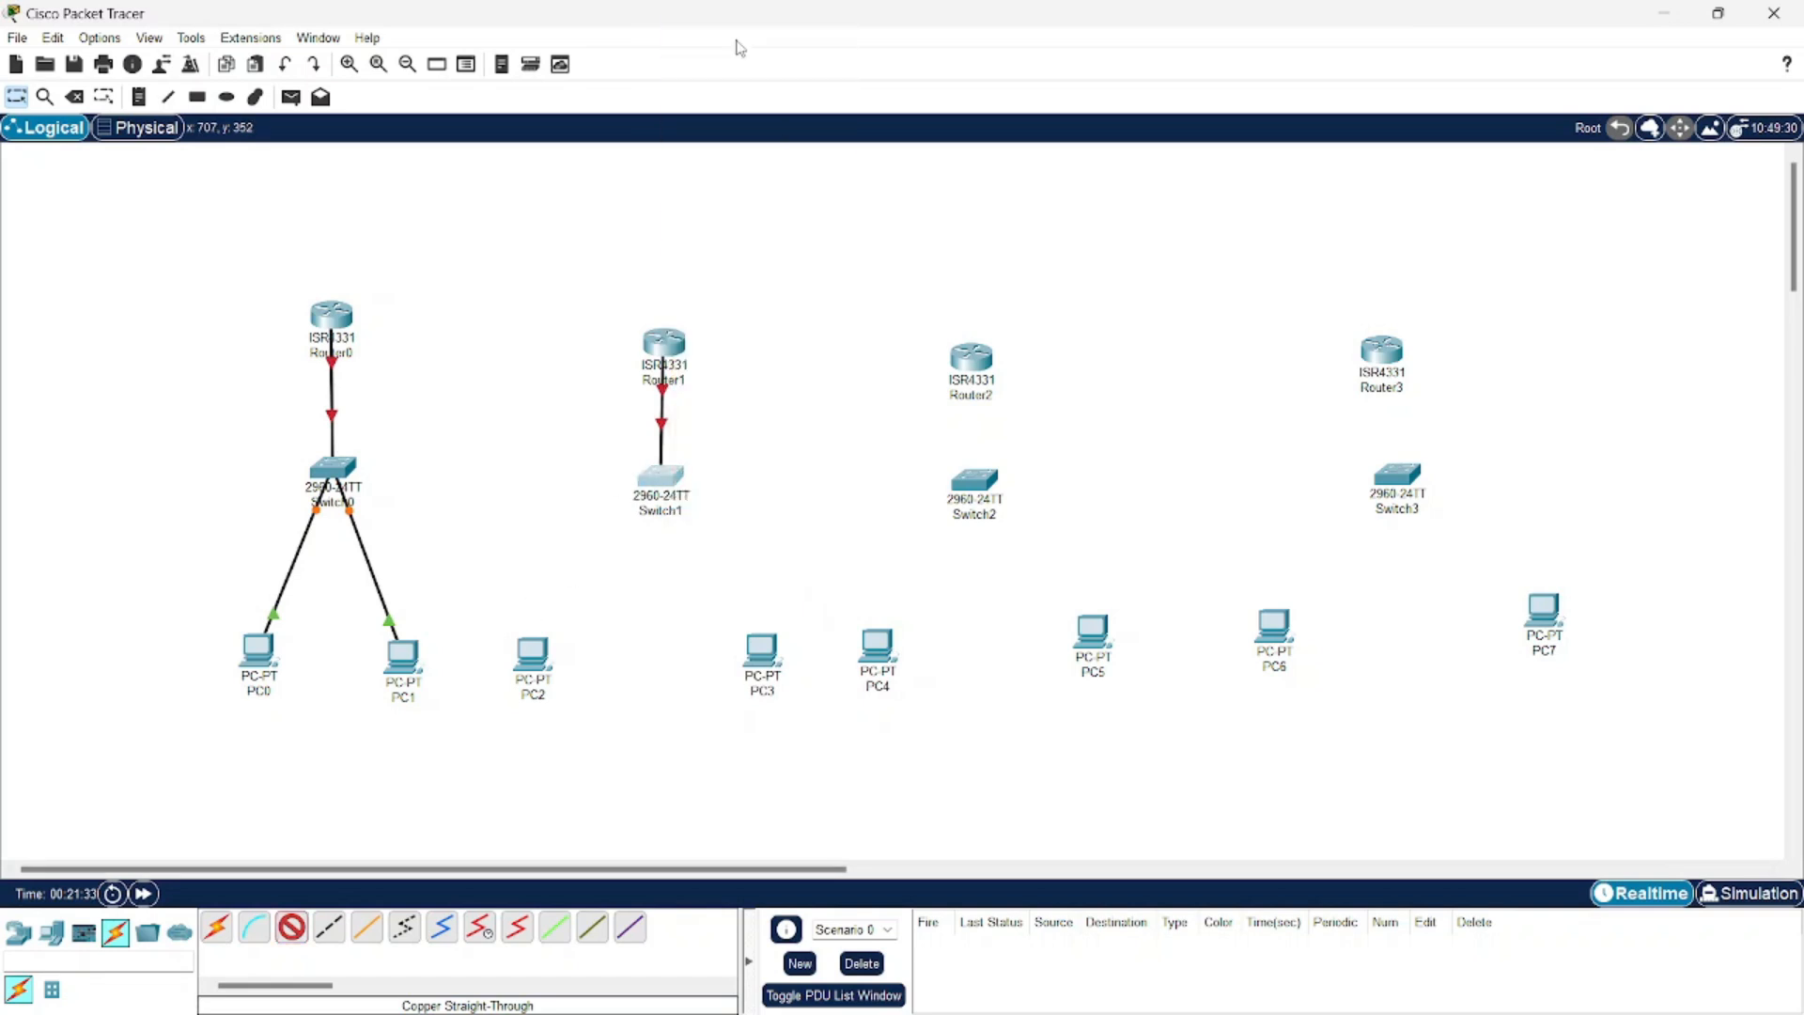
left_click(528, 651)
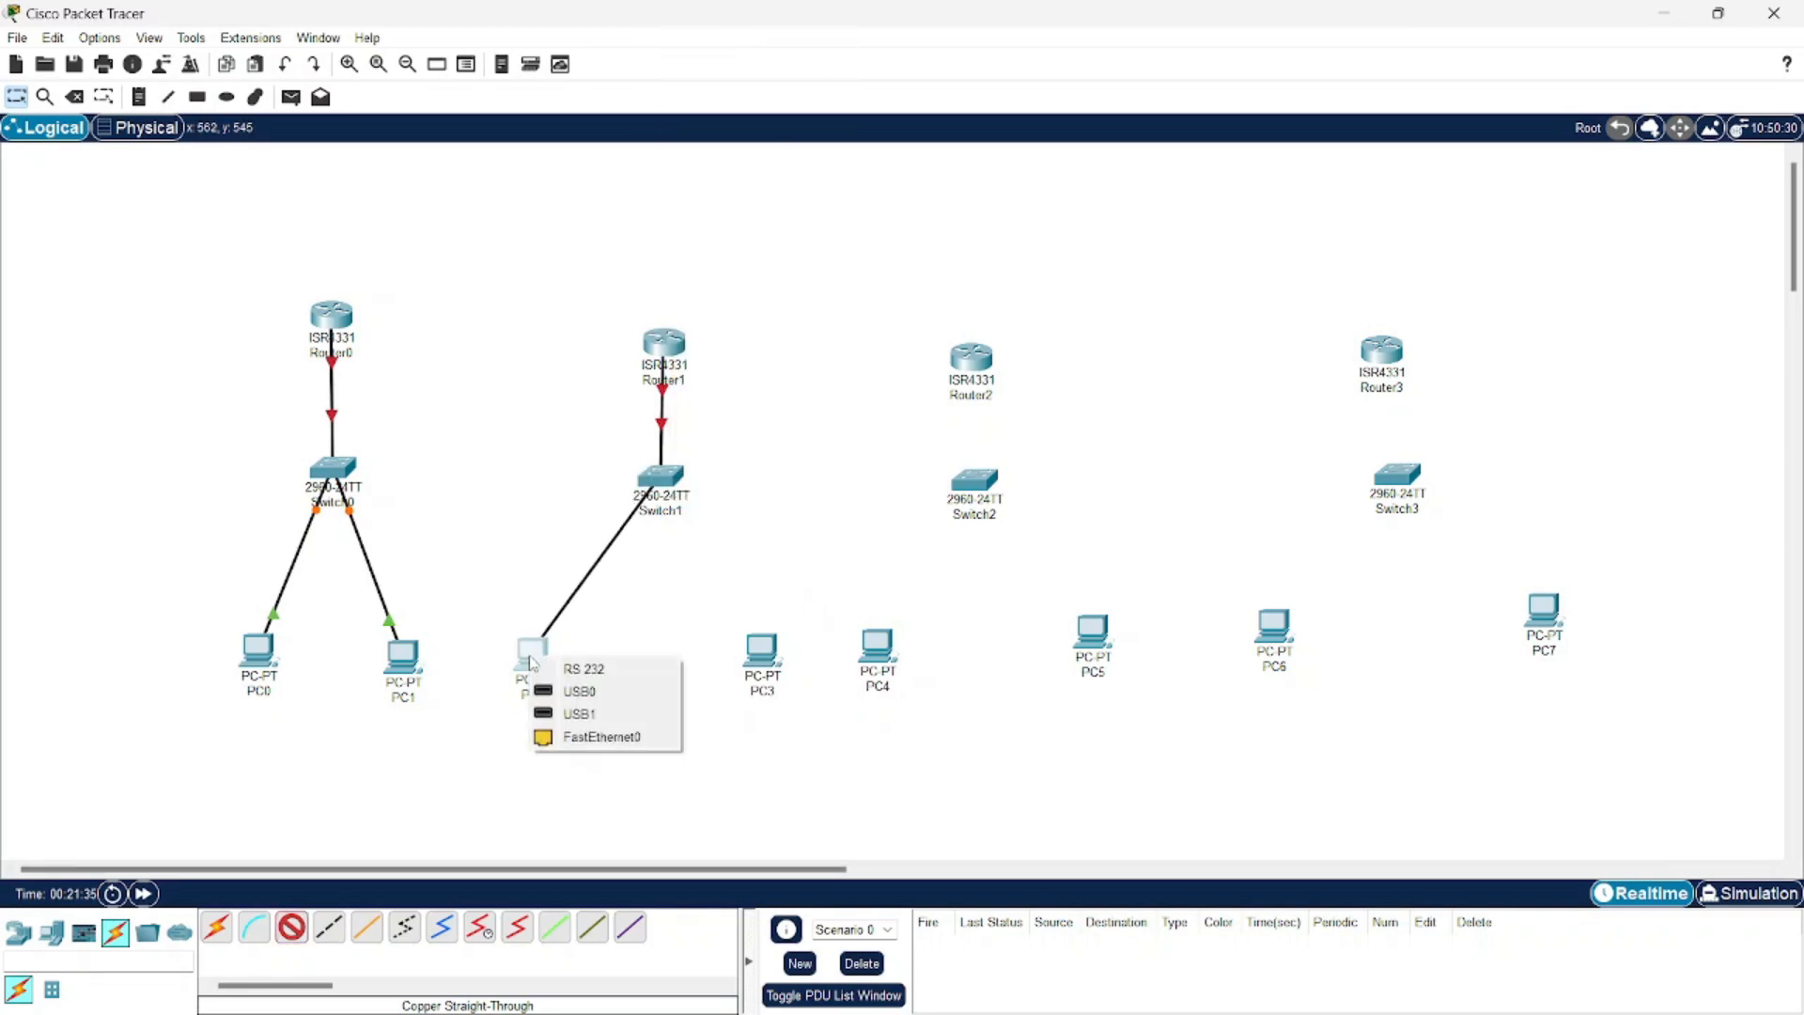
left_click(583, 738)
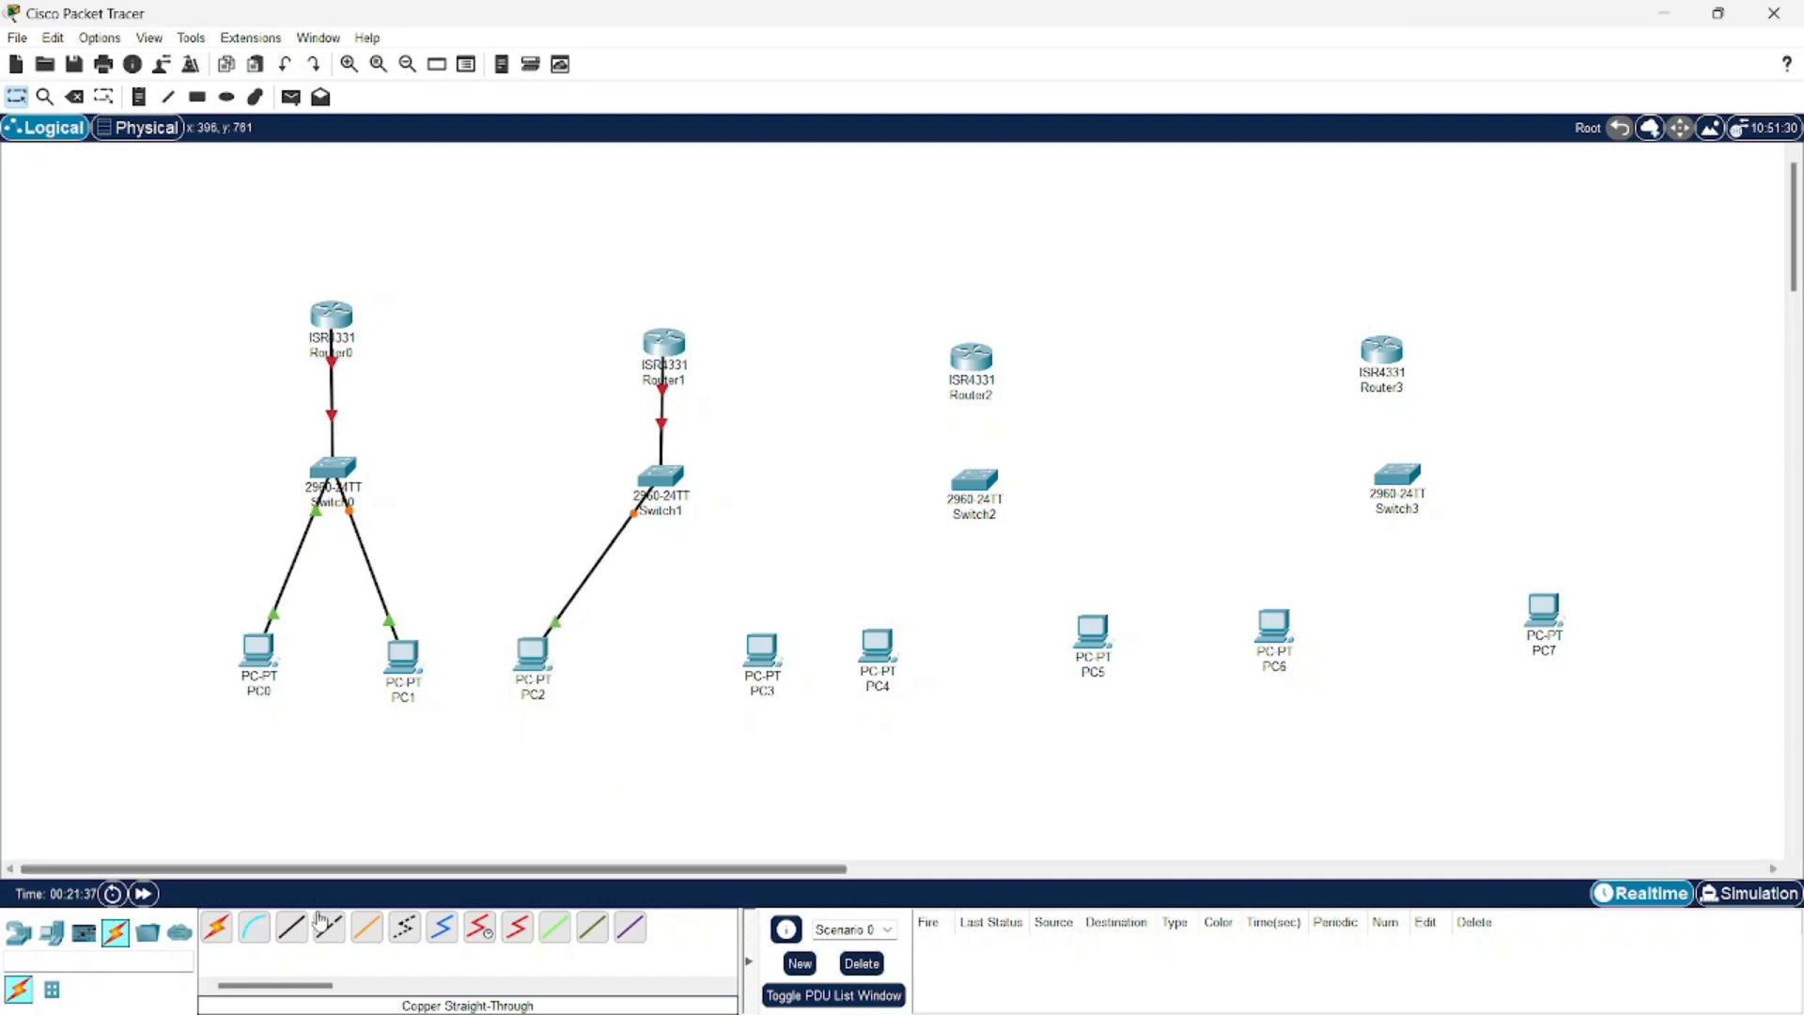
Connect FastEthernet0/3 of Switch1 to PC3's FastEthernet0 port with a copper straight-through cable
left_click(669, 480)
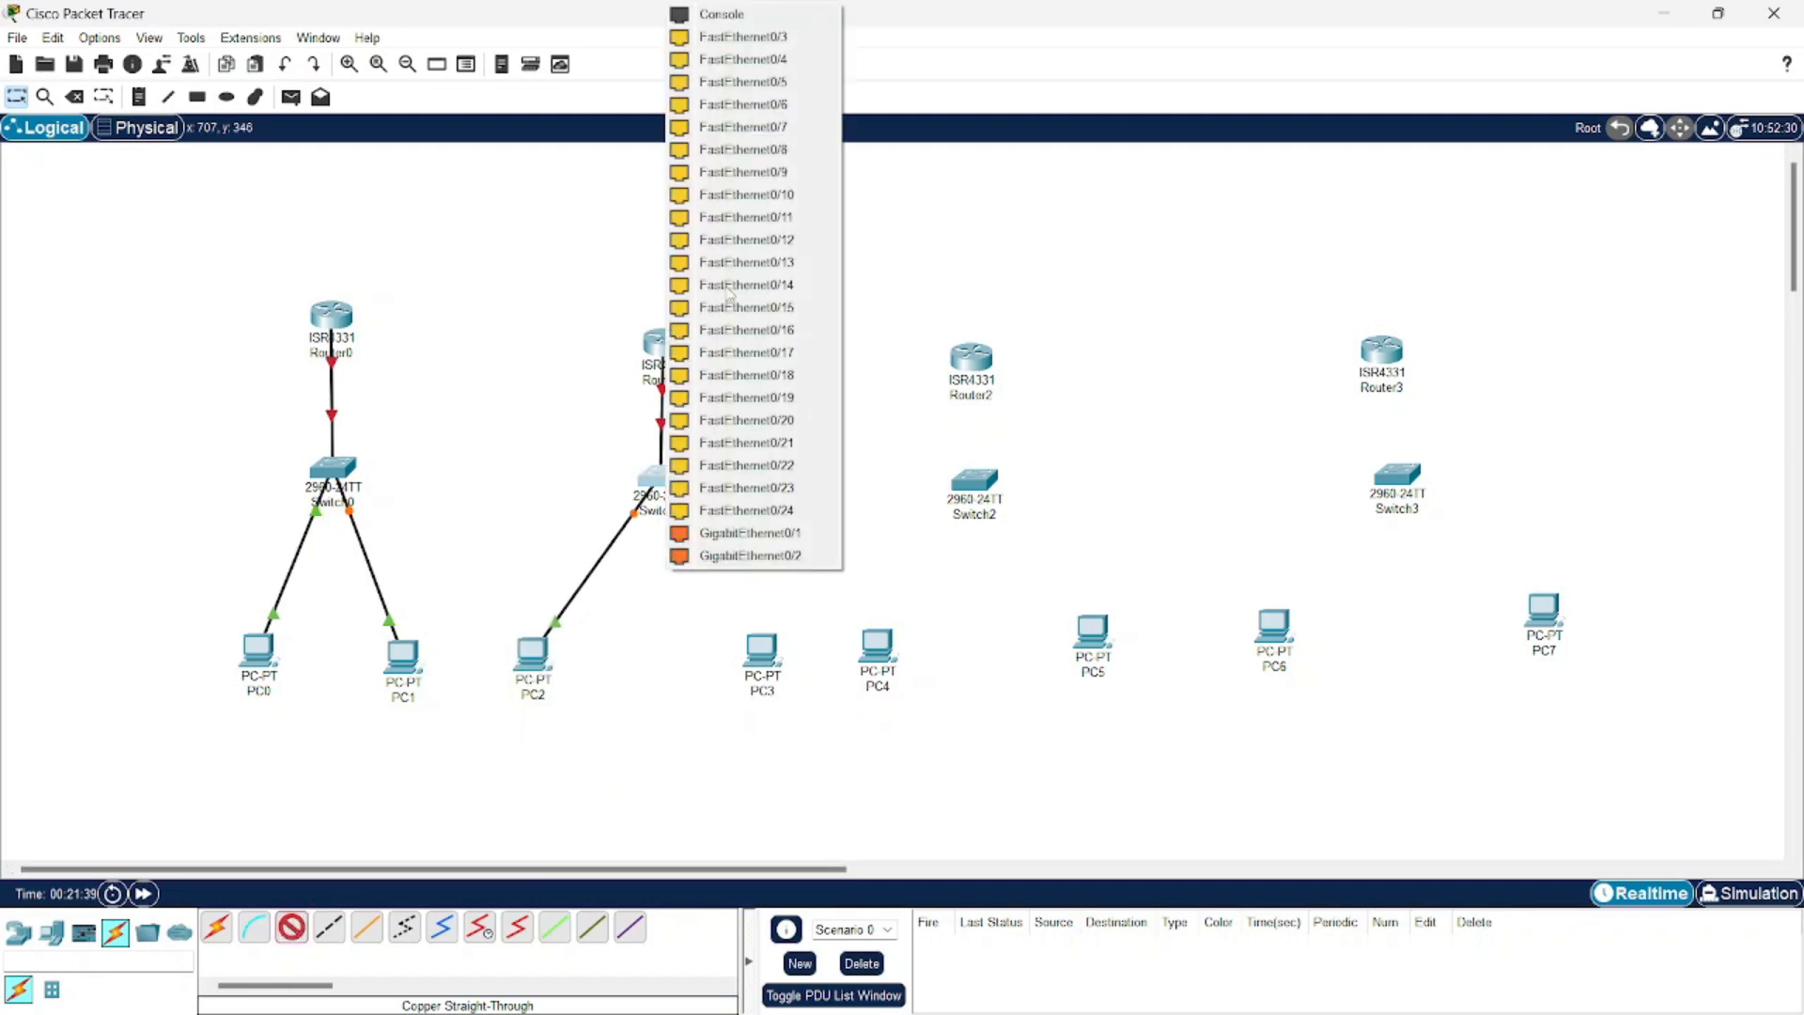
left_click(727, 50)
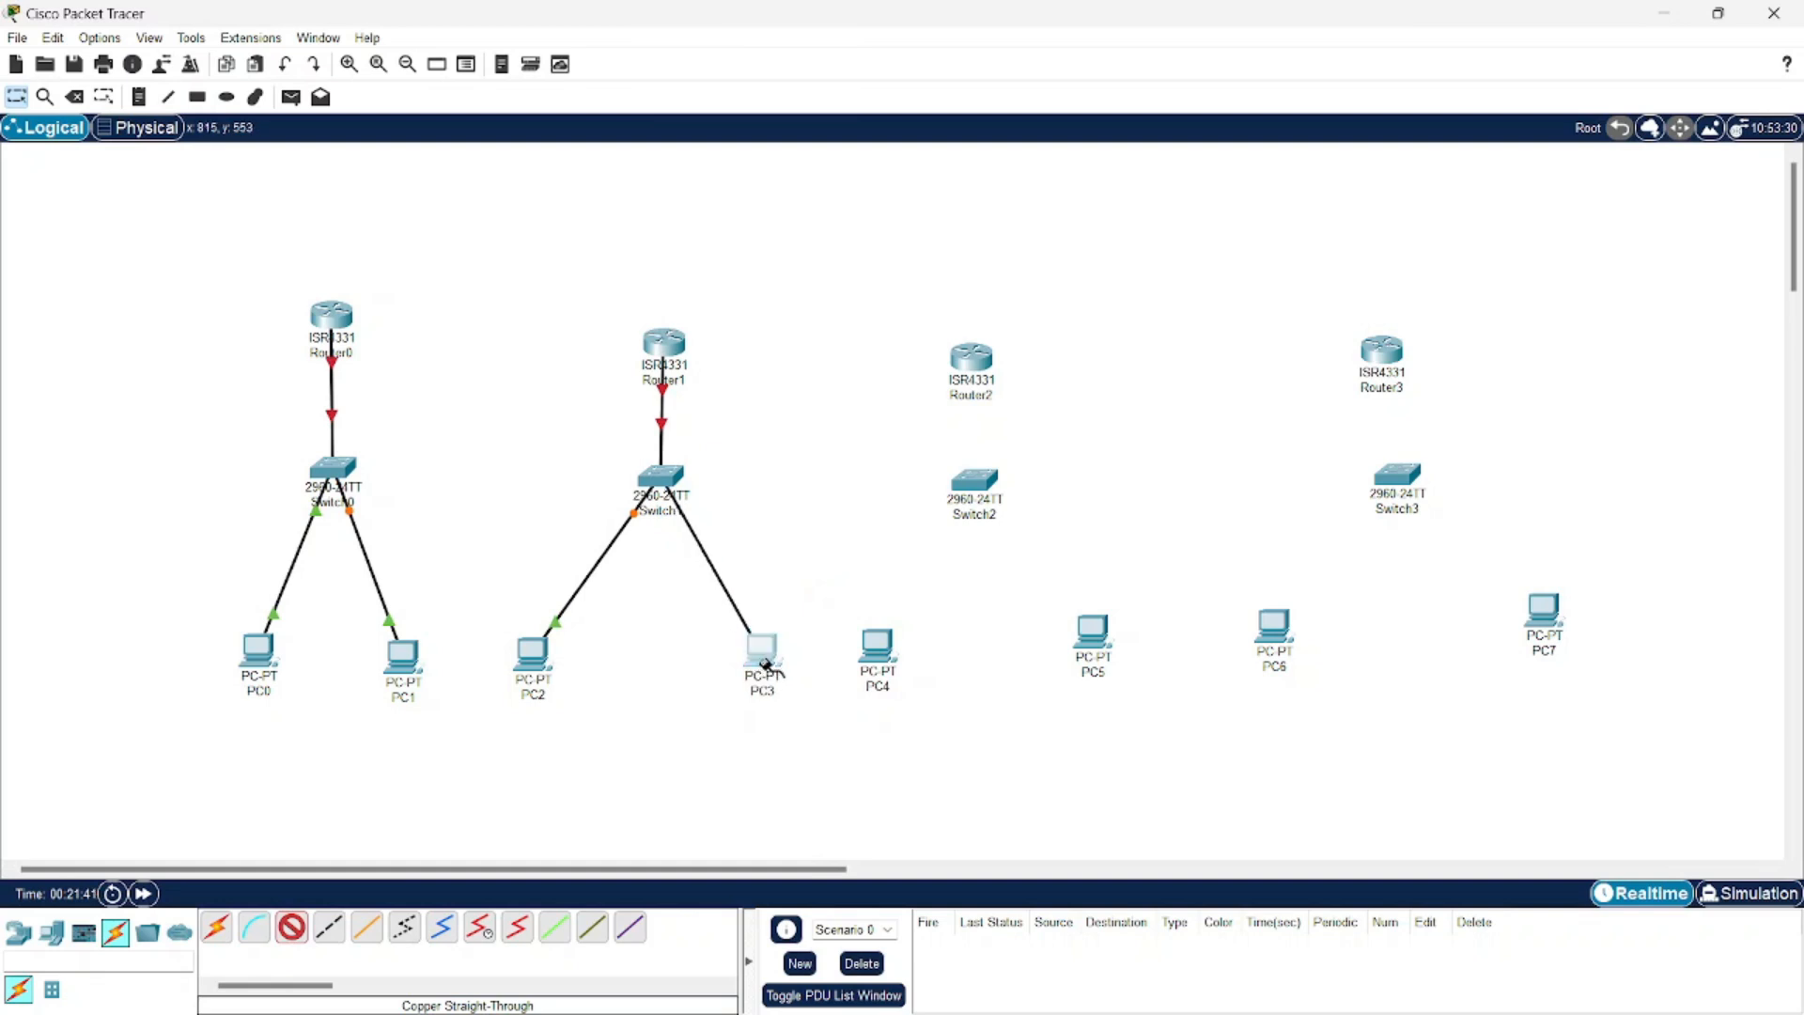
left_click(759, 648)
left_click(805, 747)
Connect Switch2 to PC4 and PC5 using the automatically chosen connection type
left_click(216, 927)
left_click(951, 505)
left_click(881, 664)
left_click(216, 927)
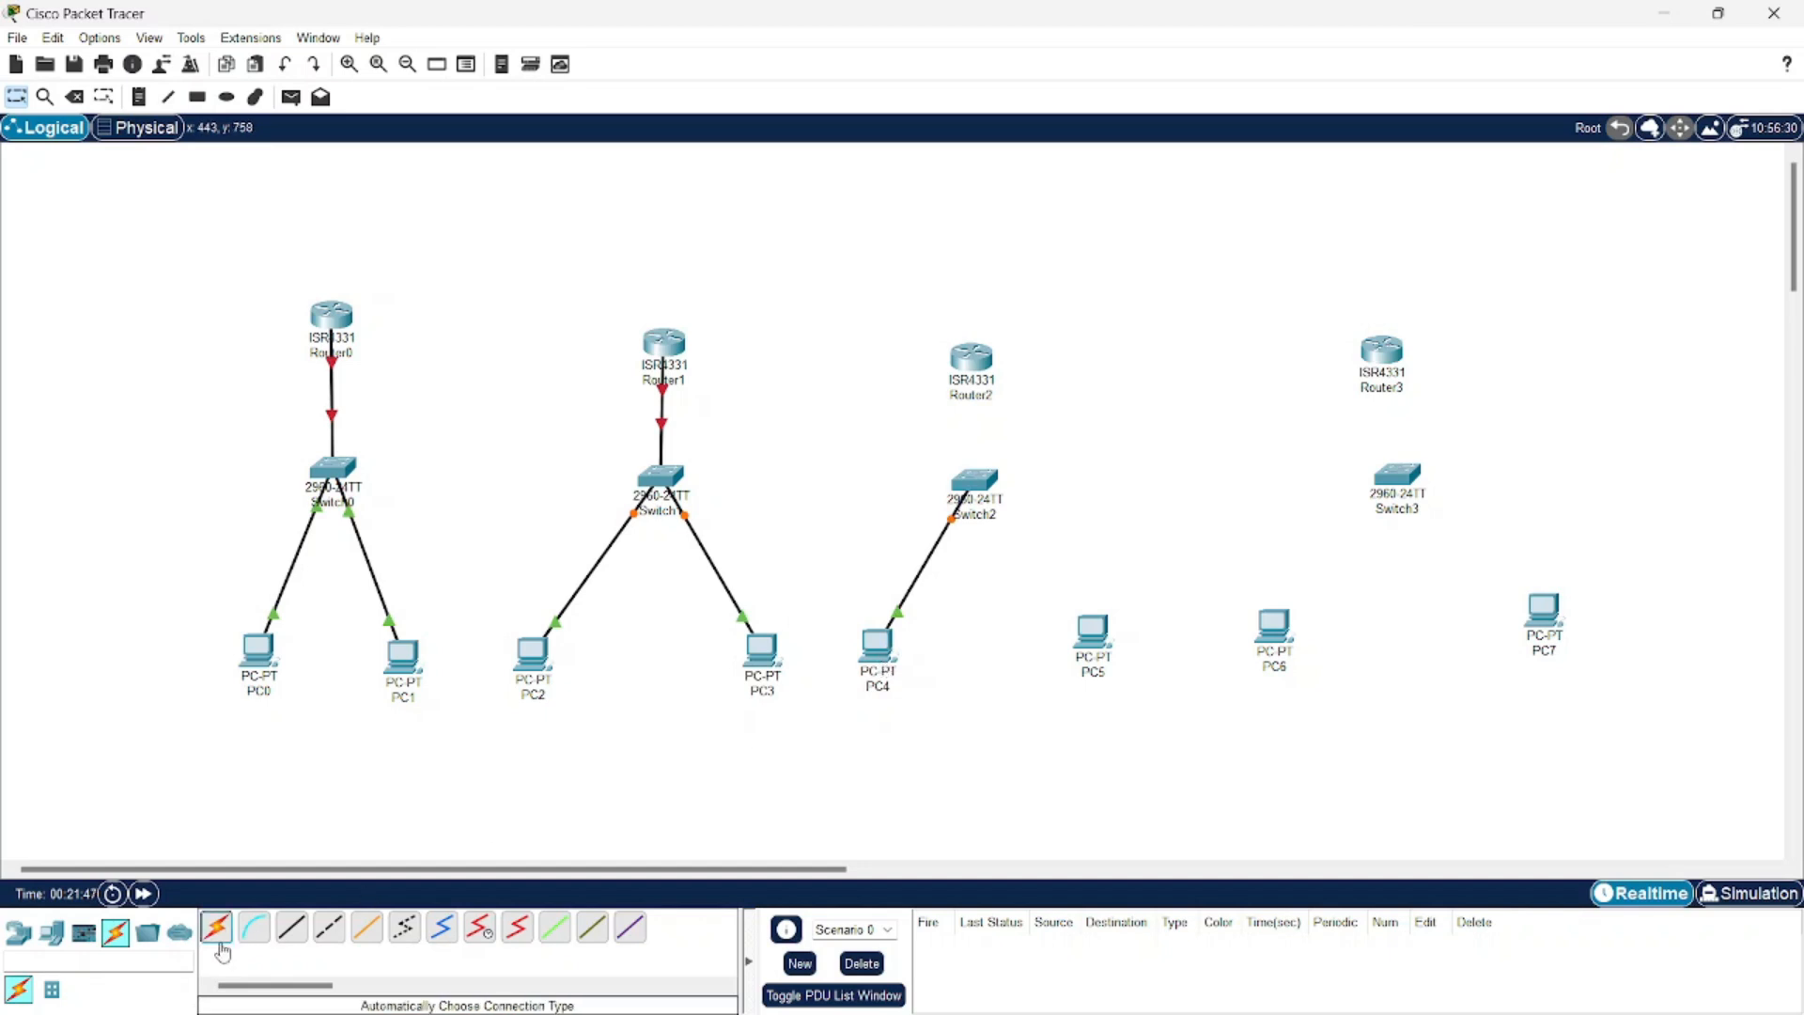
left_click(986, 508)
left_click(1090, 630)
Connect Switch2 to Router2 and Router3 to Switch3 using the automatically chosen connection type
left_click(217, 927)
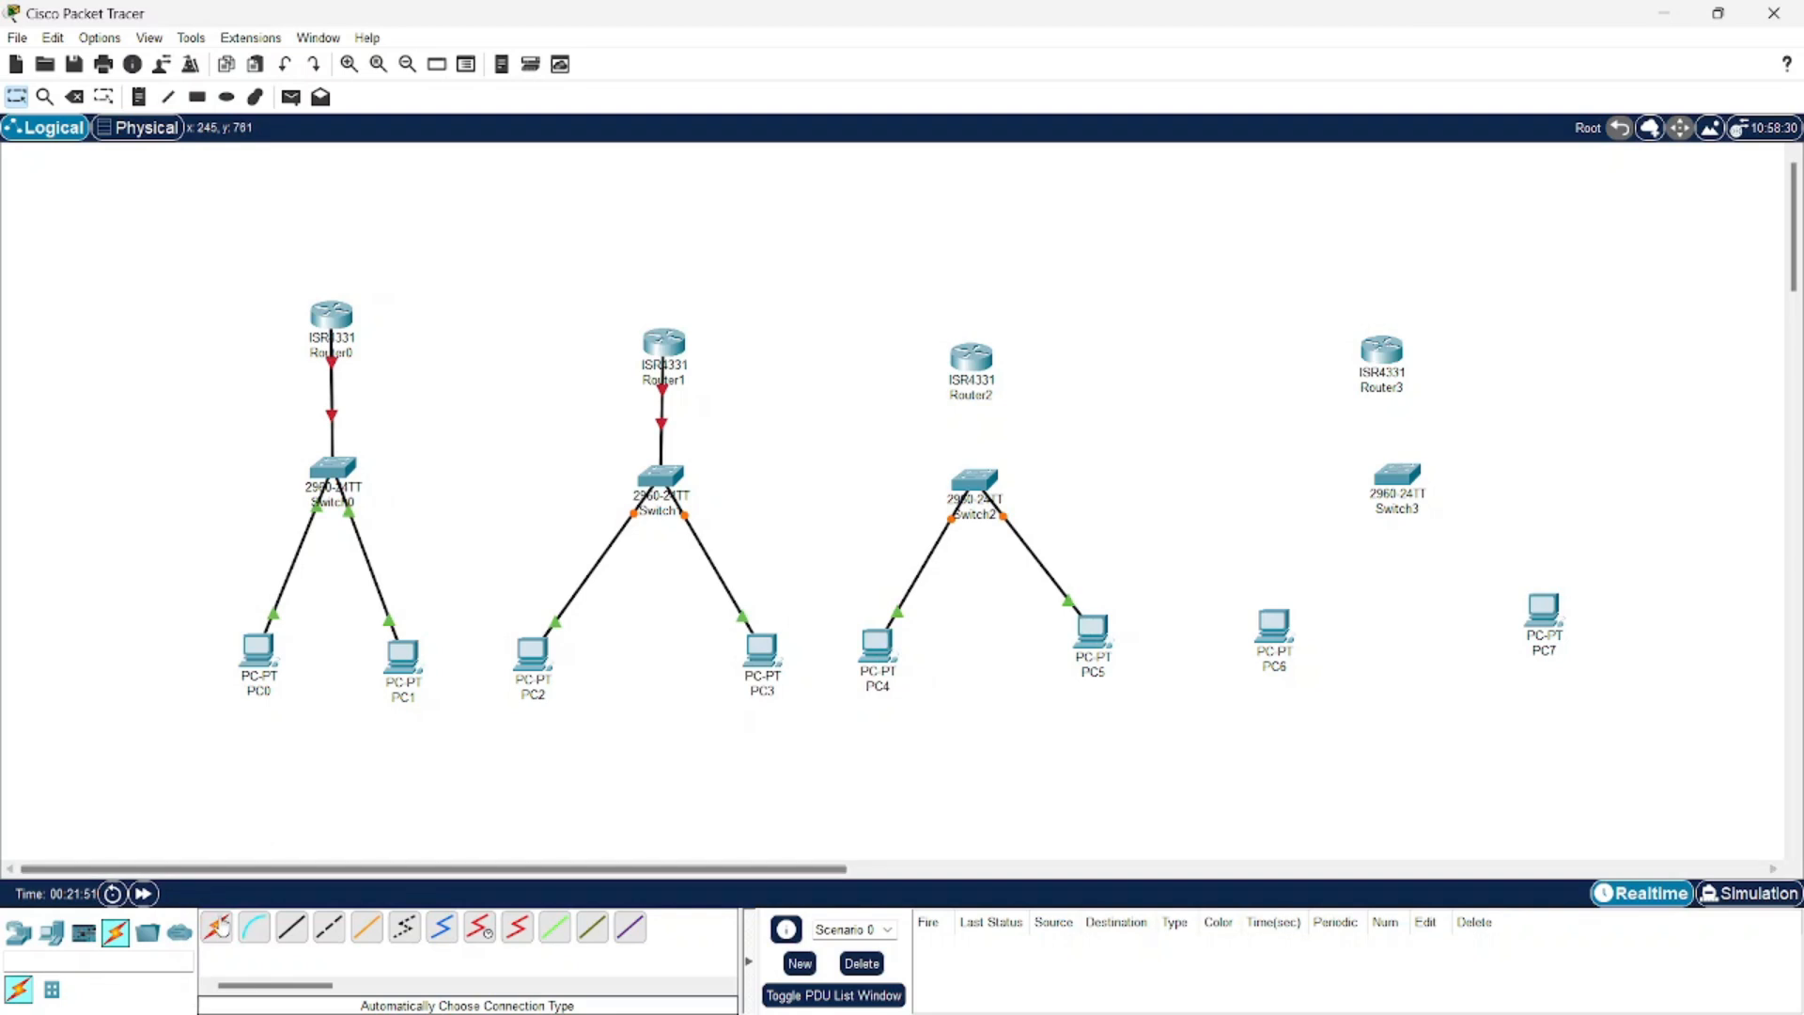
left_click(983, 477)
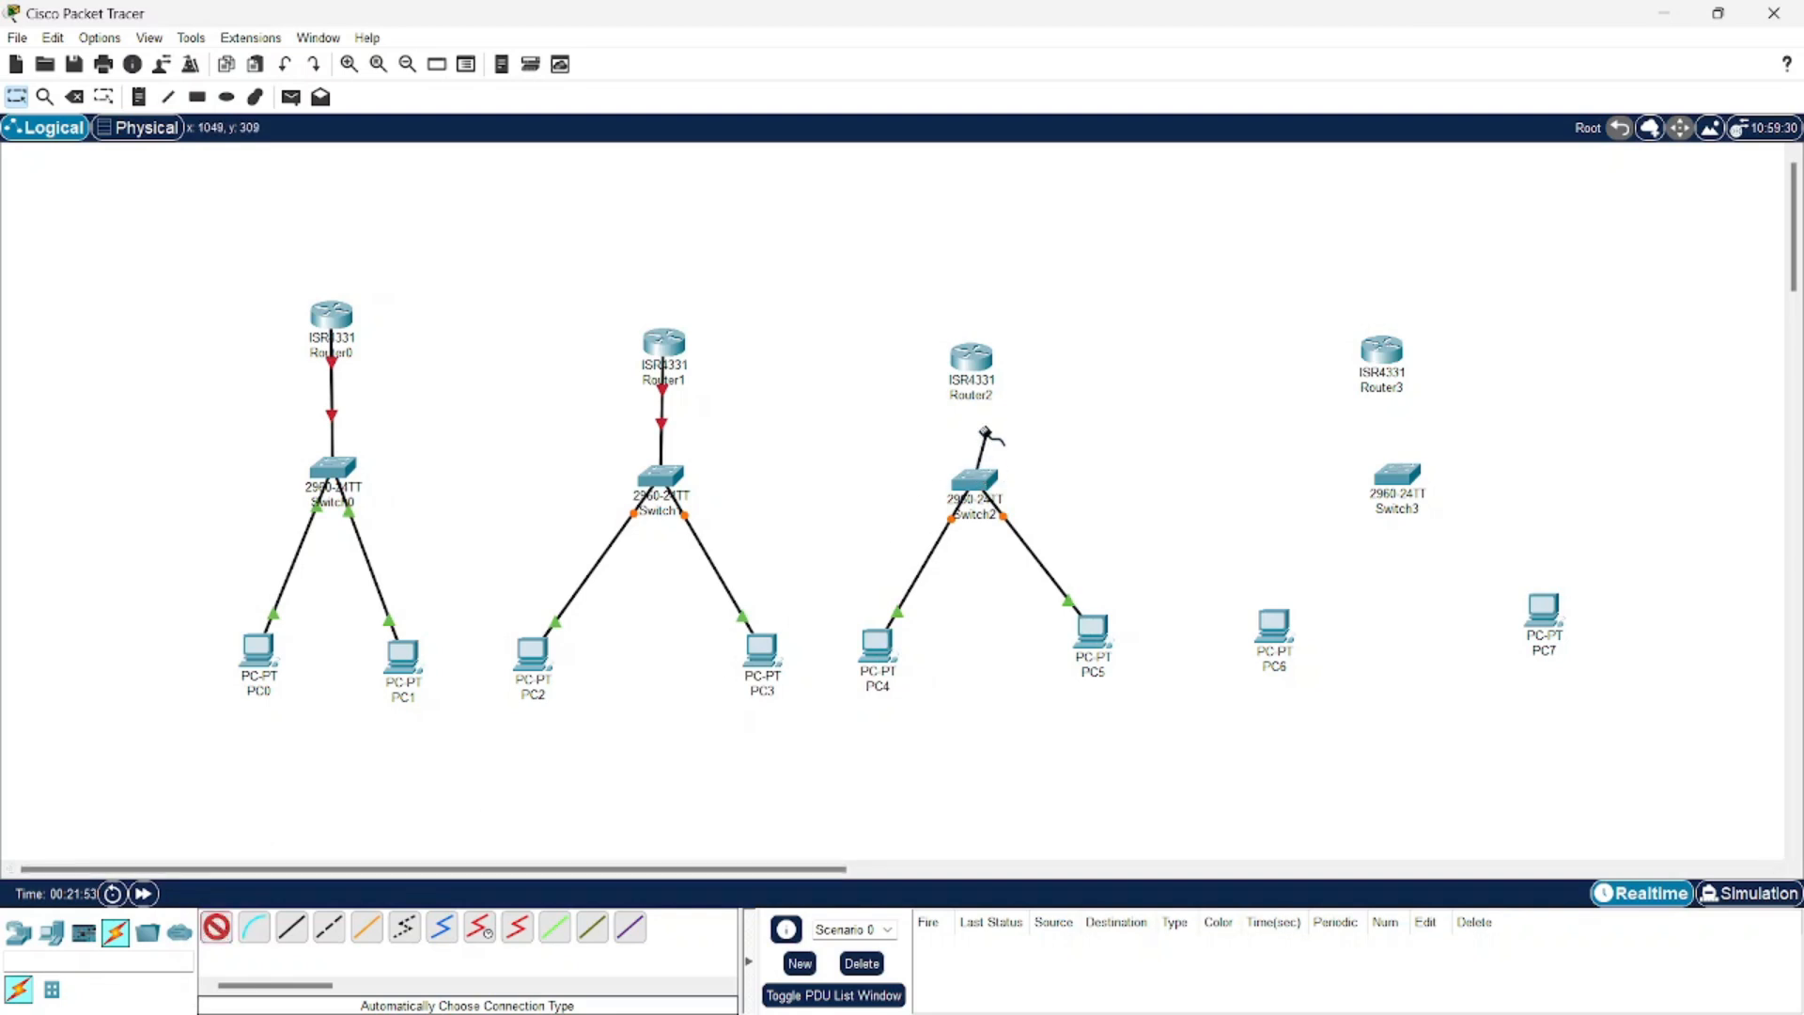
left_click(971, 362)
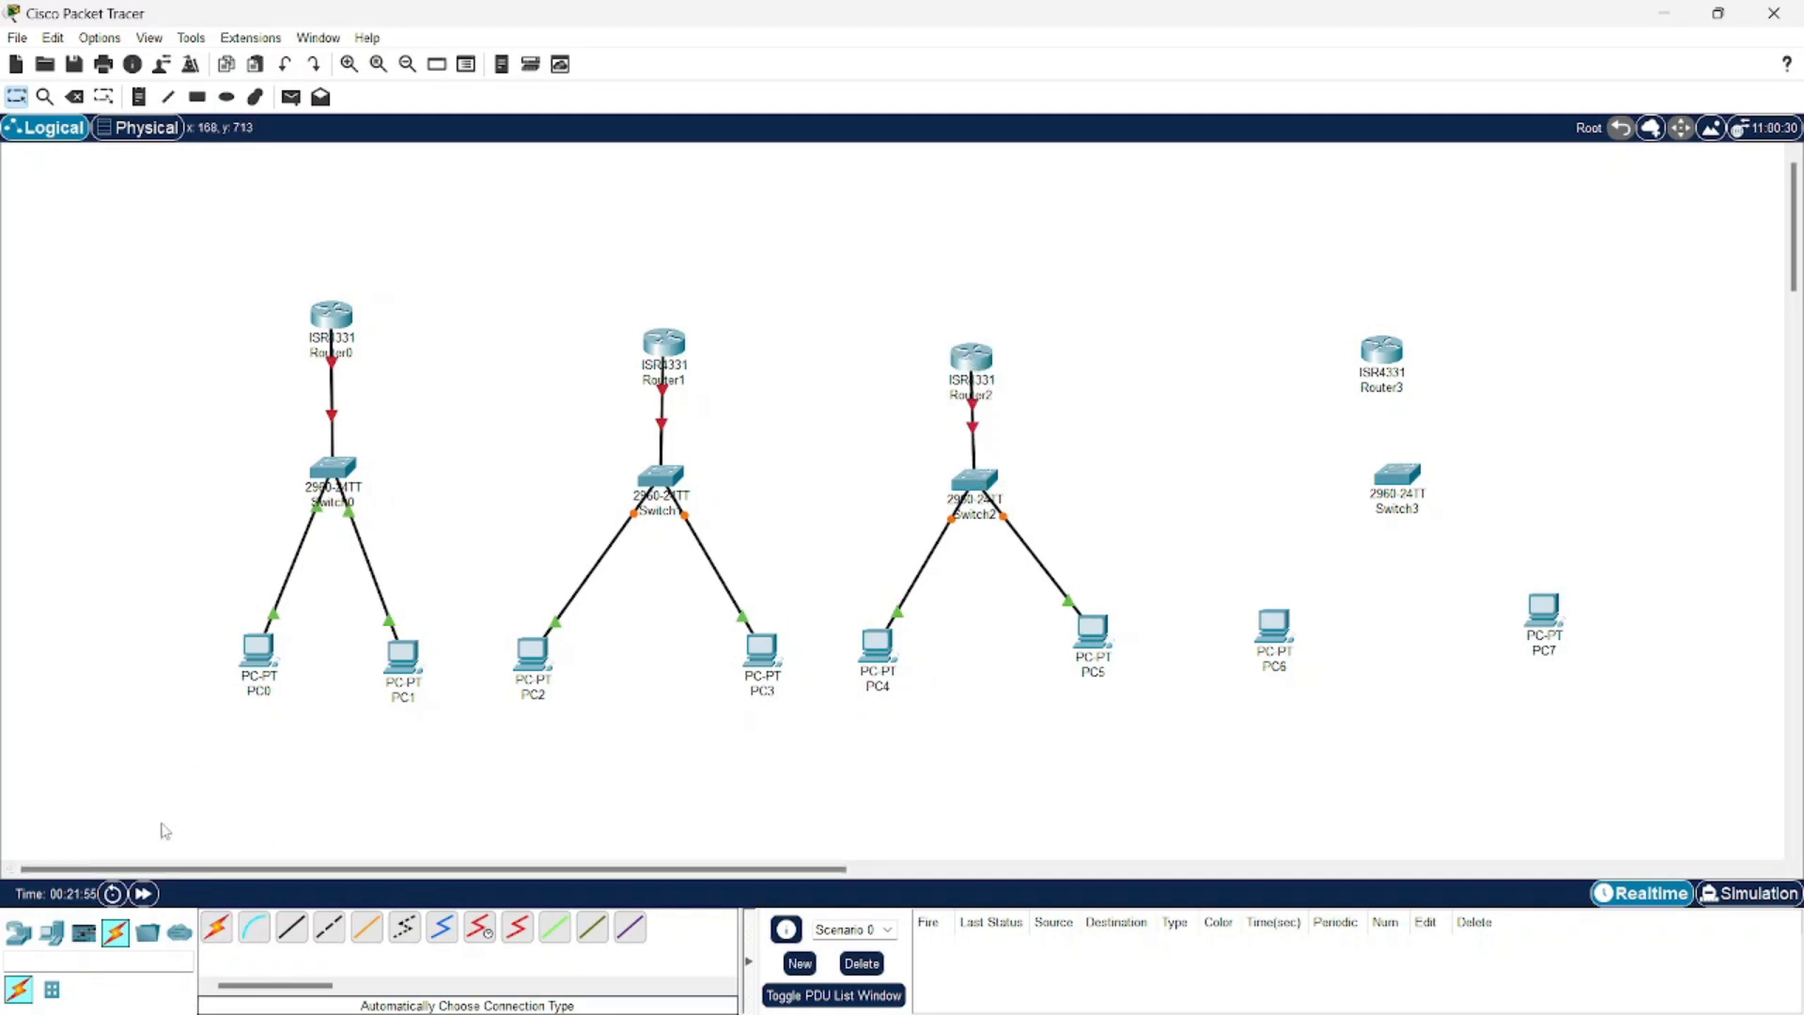
left_click(216, 927)
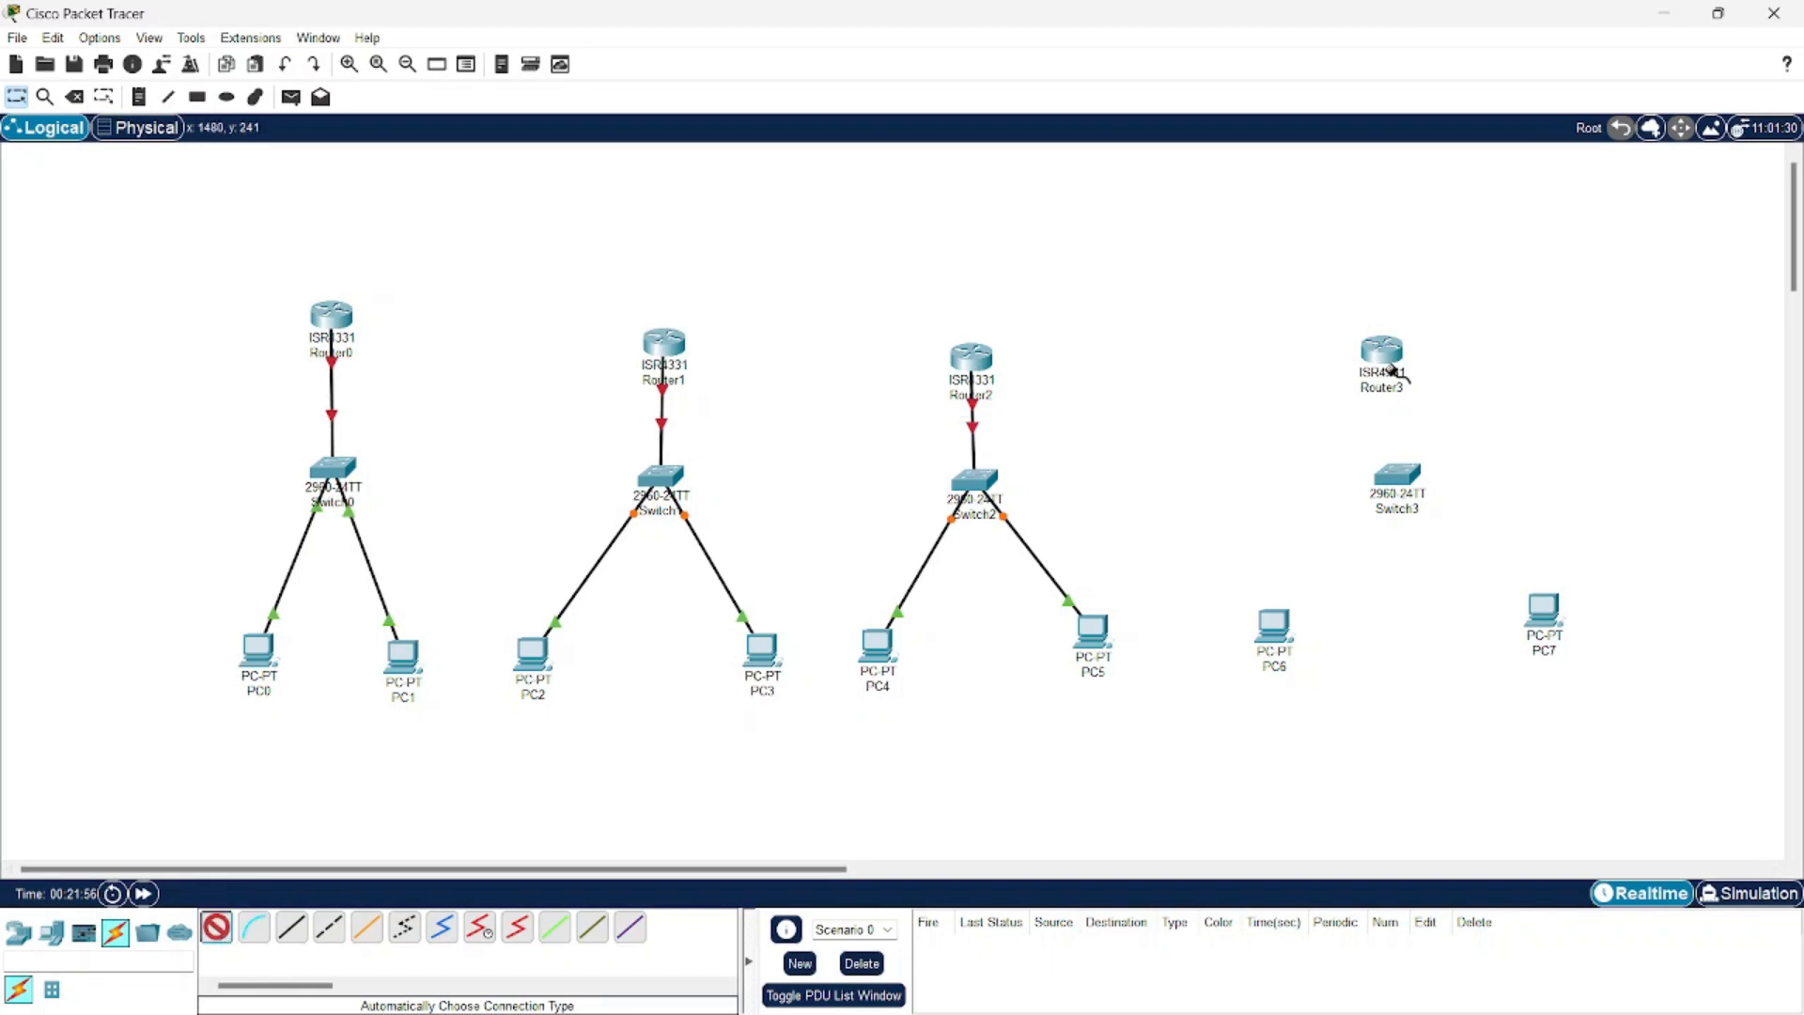
left_click(1392, 353)
left_click(1396, 481)
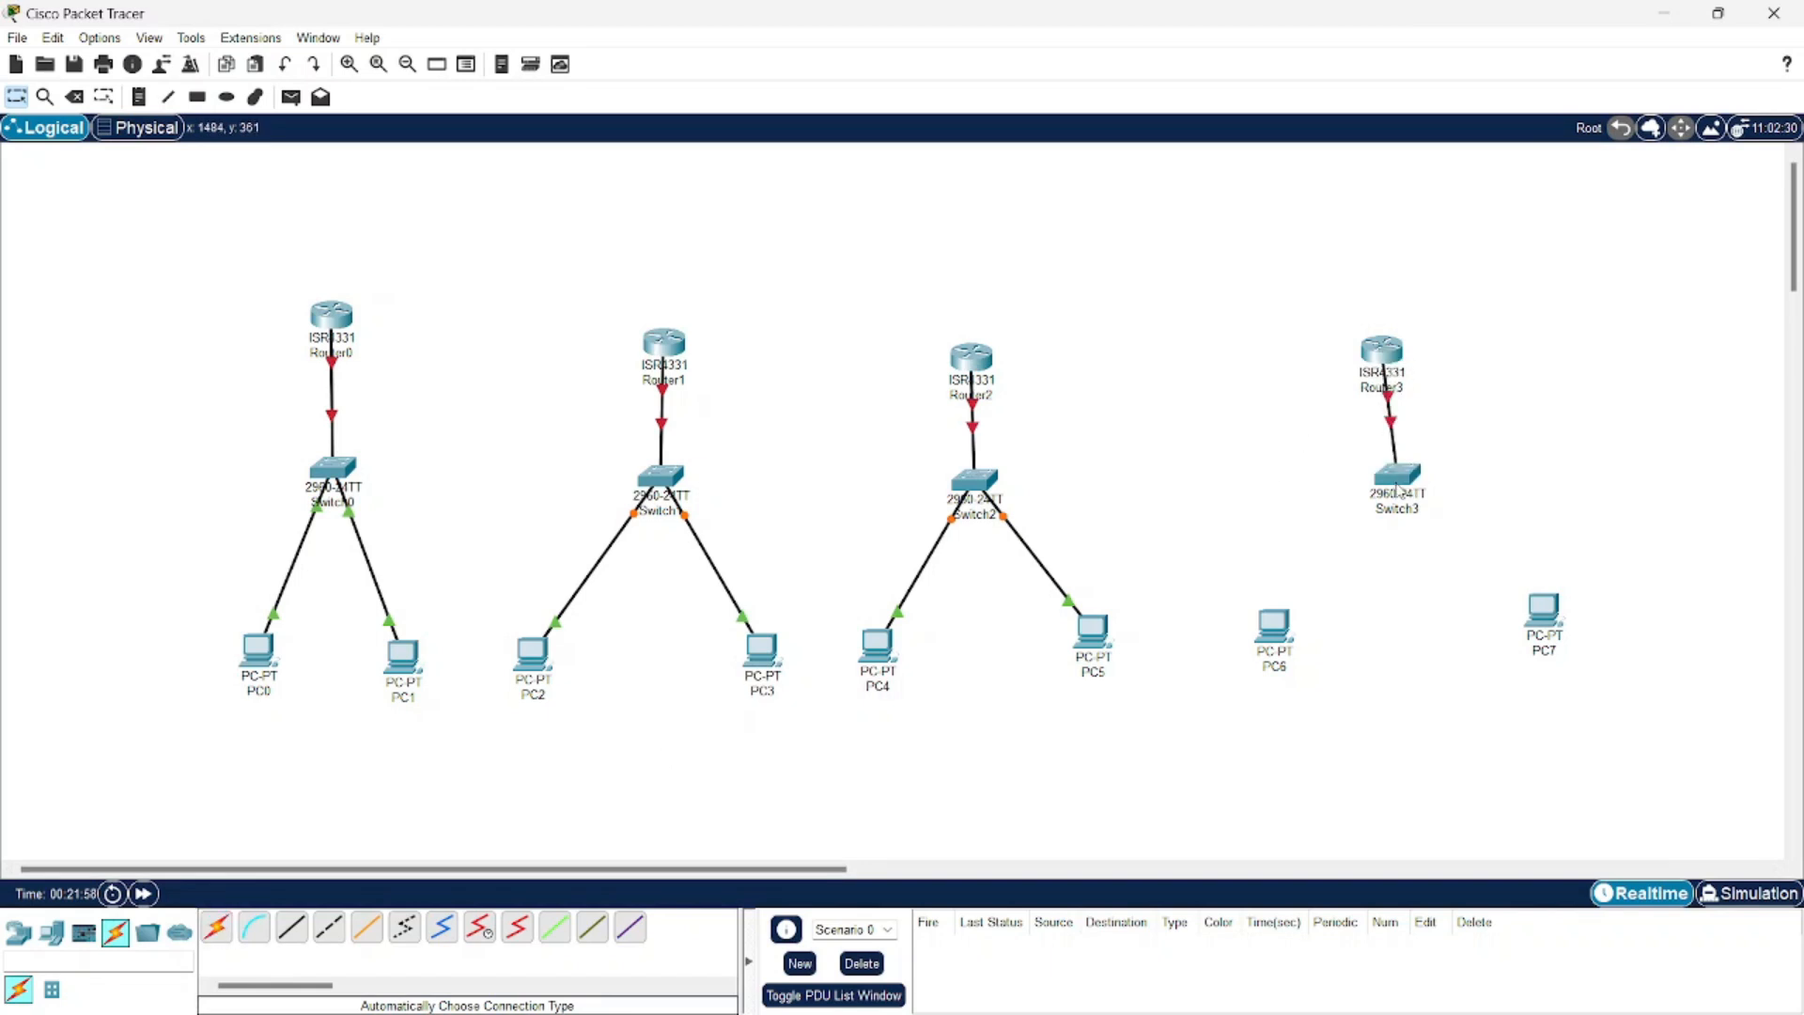
Connect Switch3 to PC6 and PC7 using the automatically chosen connection type
left_click(217, 929)
left_click(1402, 477)
left_click(1274, 627)
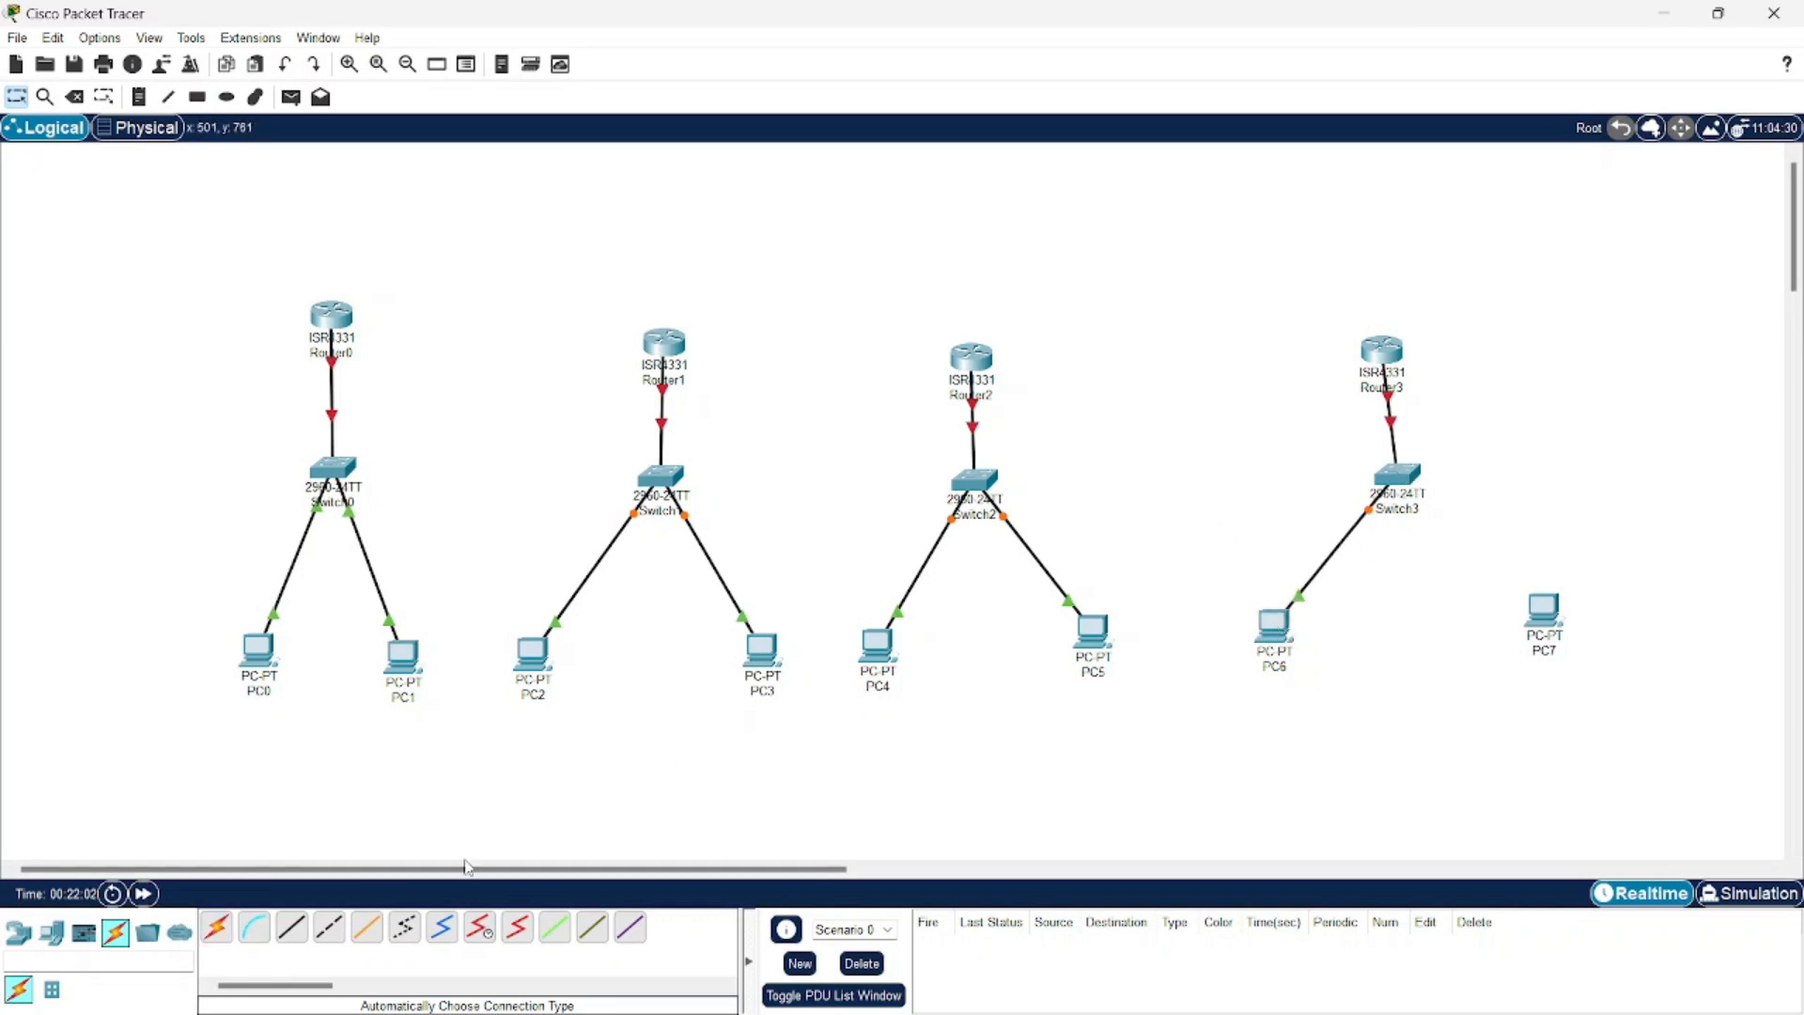
left_click(217, 929)
left_click(1400, 479)
left_click(1550, 611)
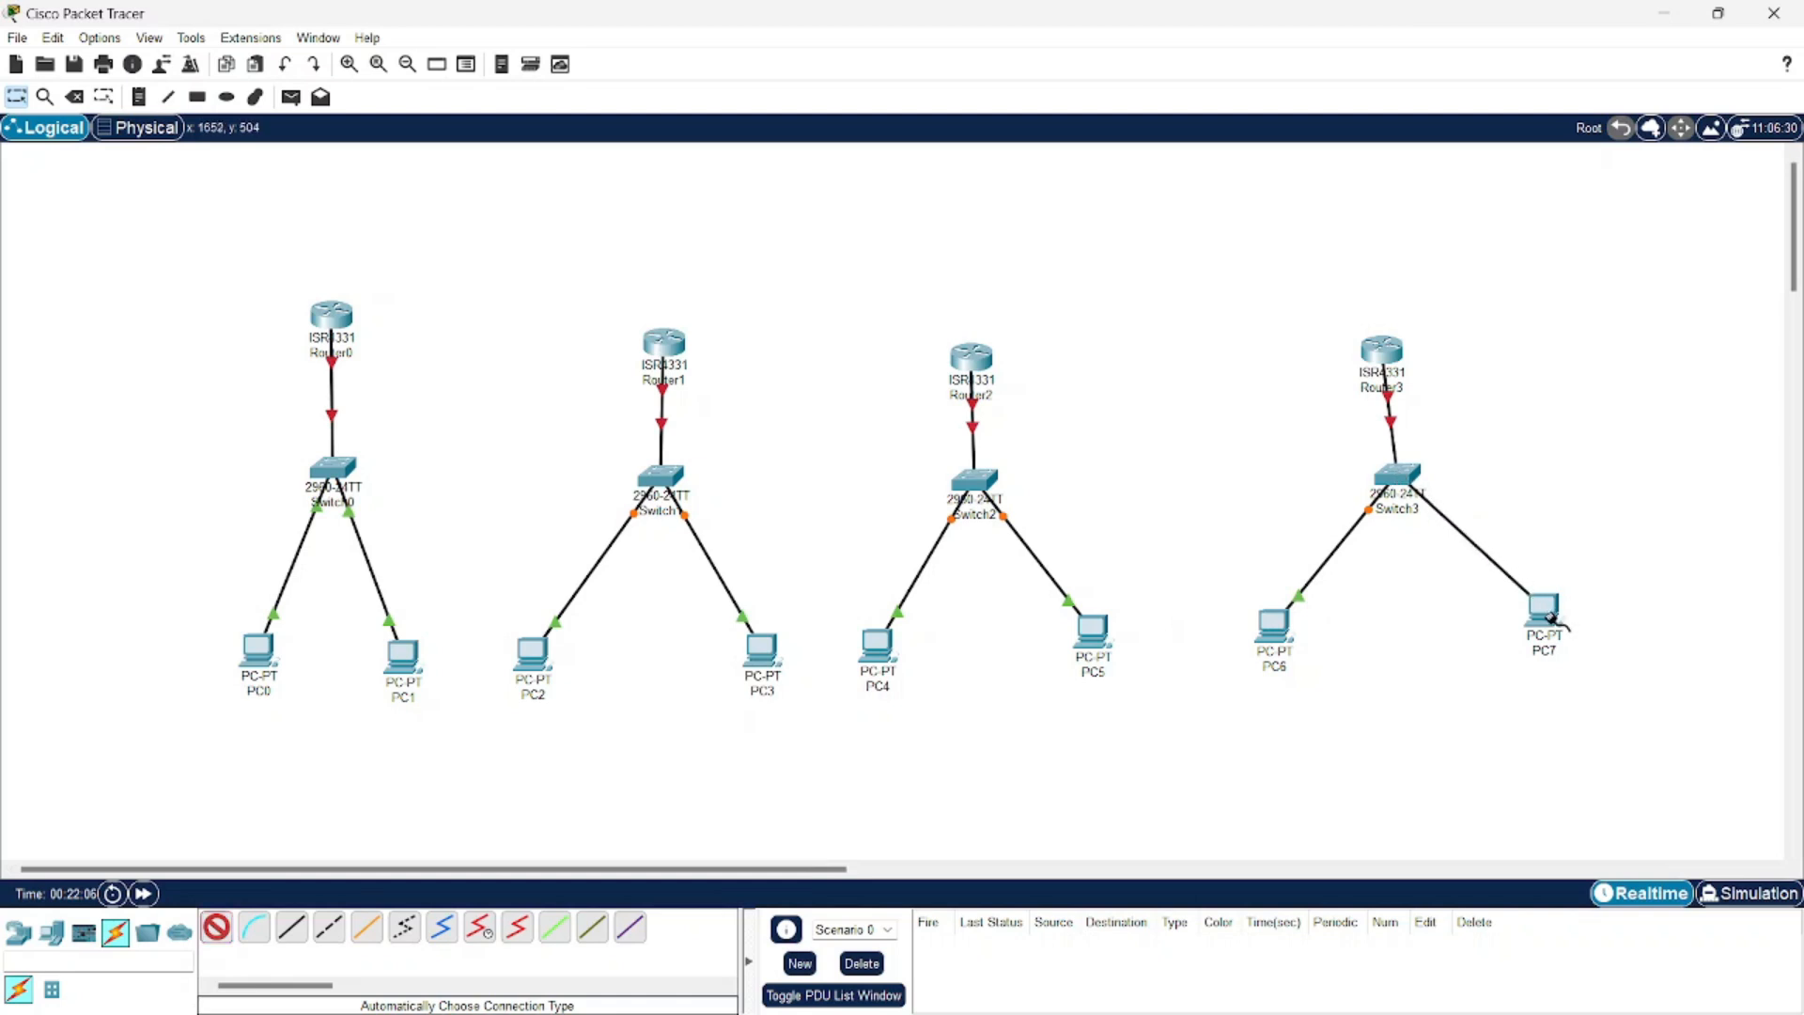
Shift Router0, Switch0, PC0 and PC1 slightly left to separate their network from Router1's
left_click_drag(327, 323, 297, 323)
left_click_drag(335, 475, 294, 475)
left_click_drag(263, 643, 200, 637)
left_click_drag(399, 660, 361, 657)
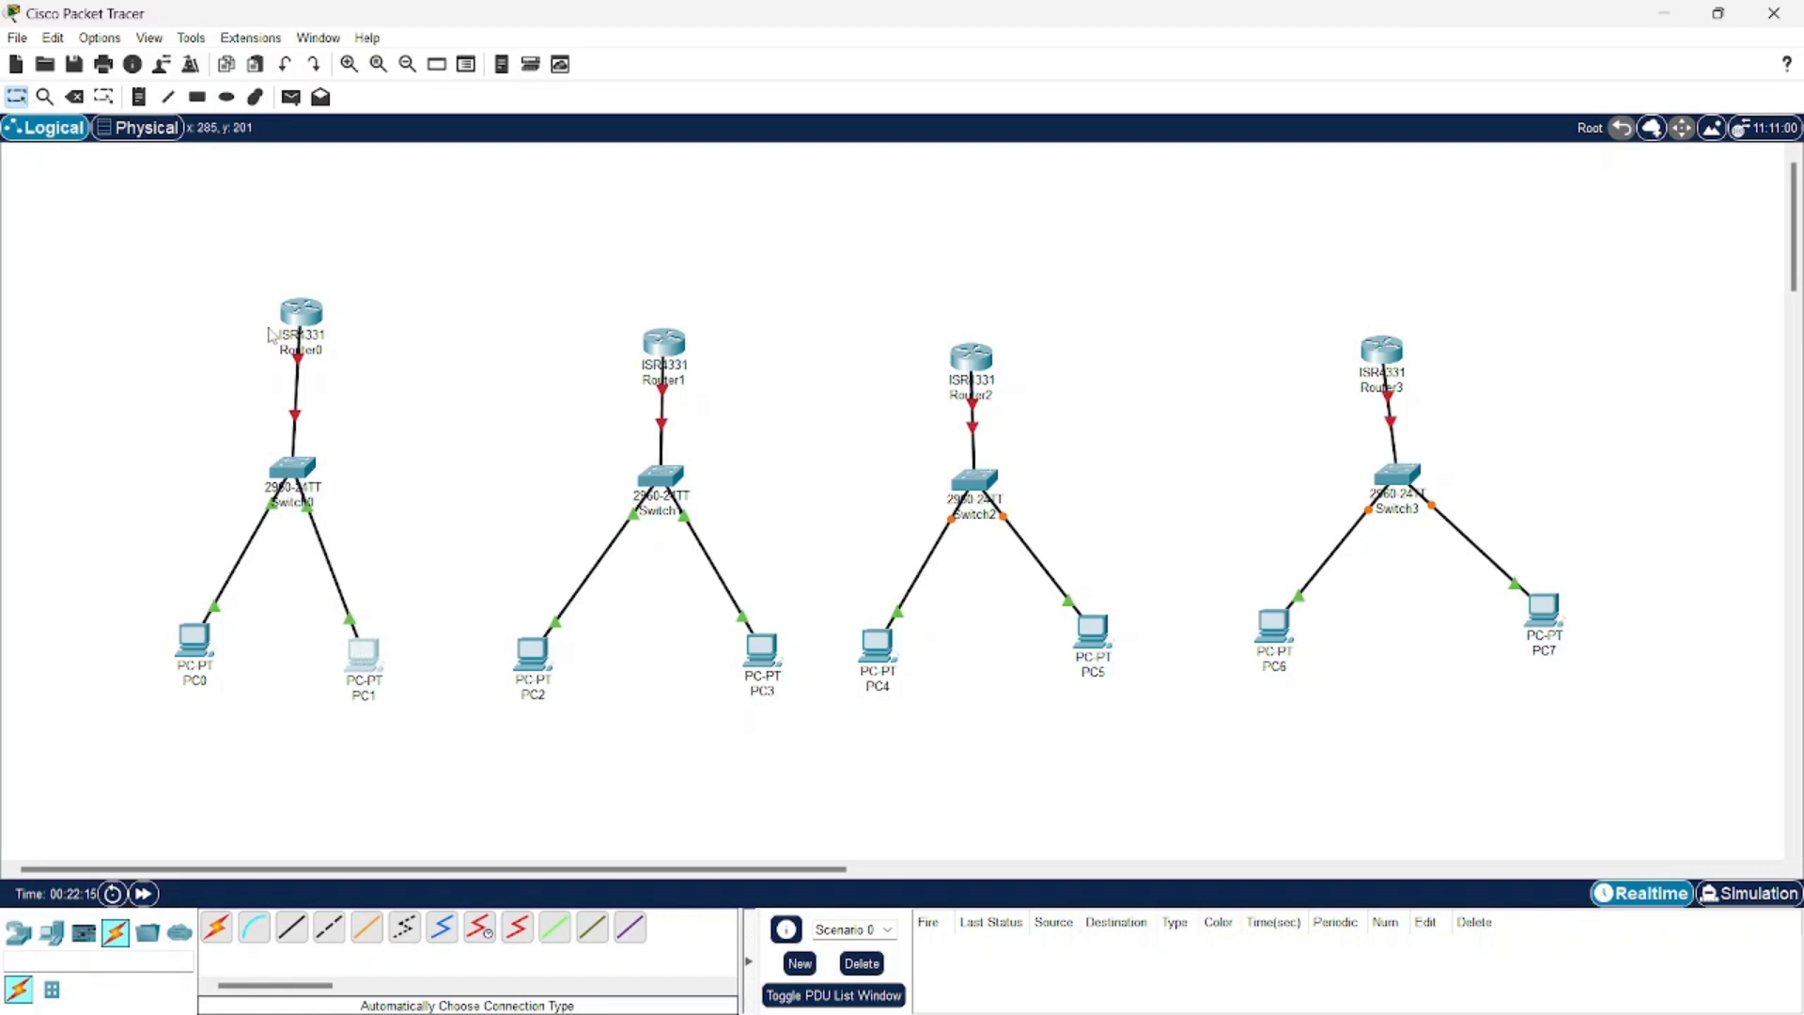
Draw an ellipse with a light orange fill around the network of Router0, Switch0, PC0 and PC1
left_click(227, 96)
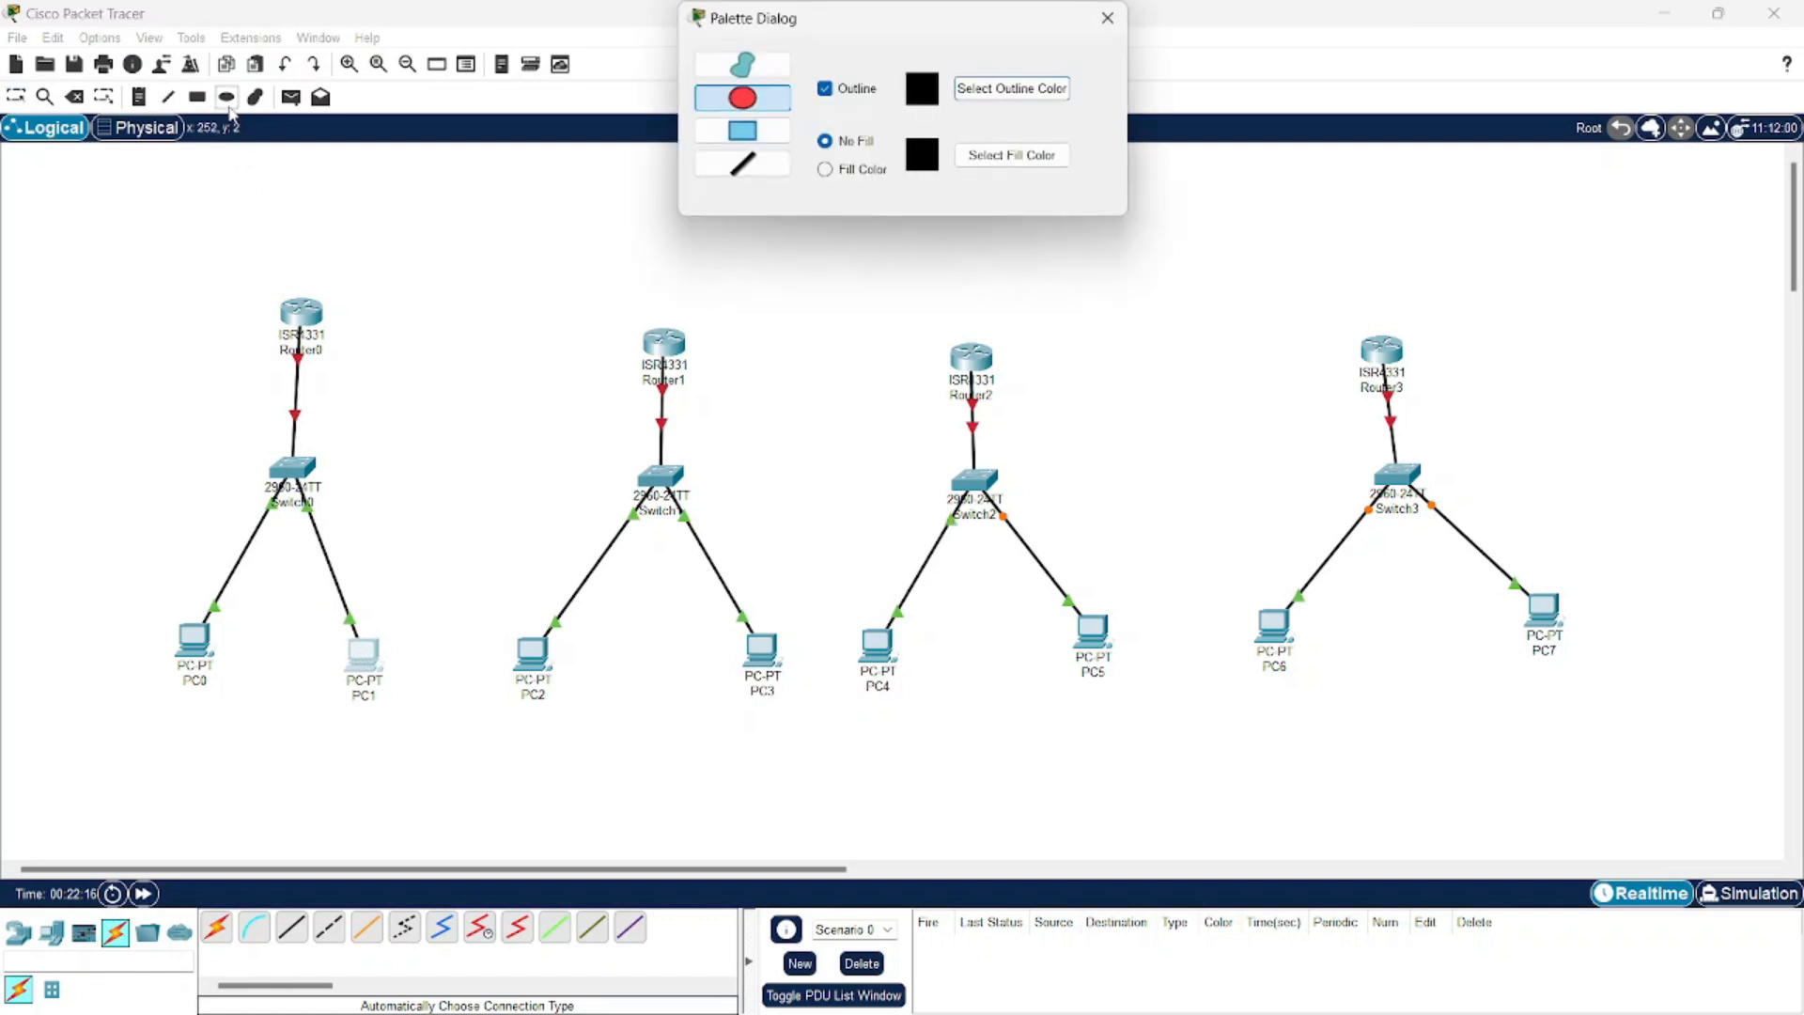
left_click(836, 169)
left_click(996, 158)
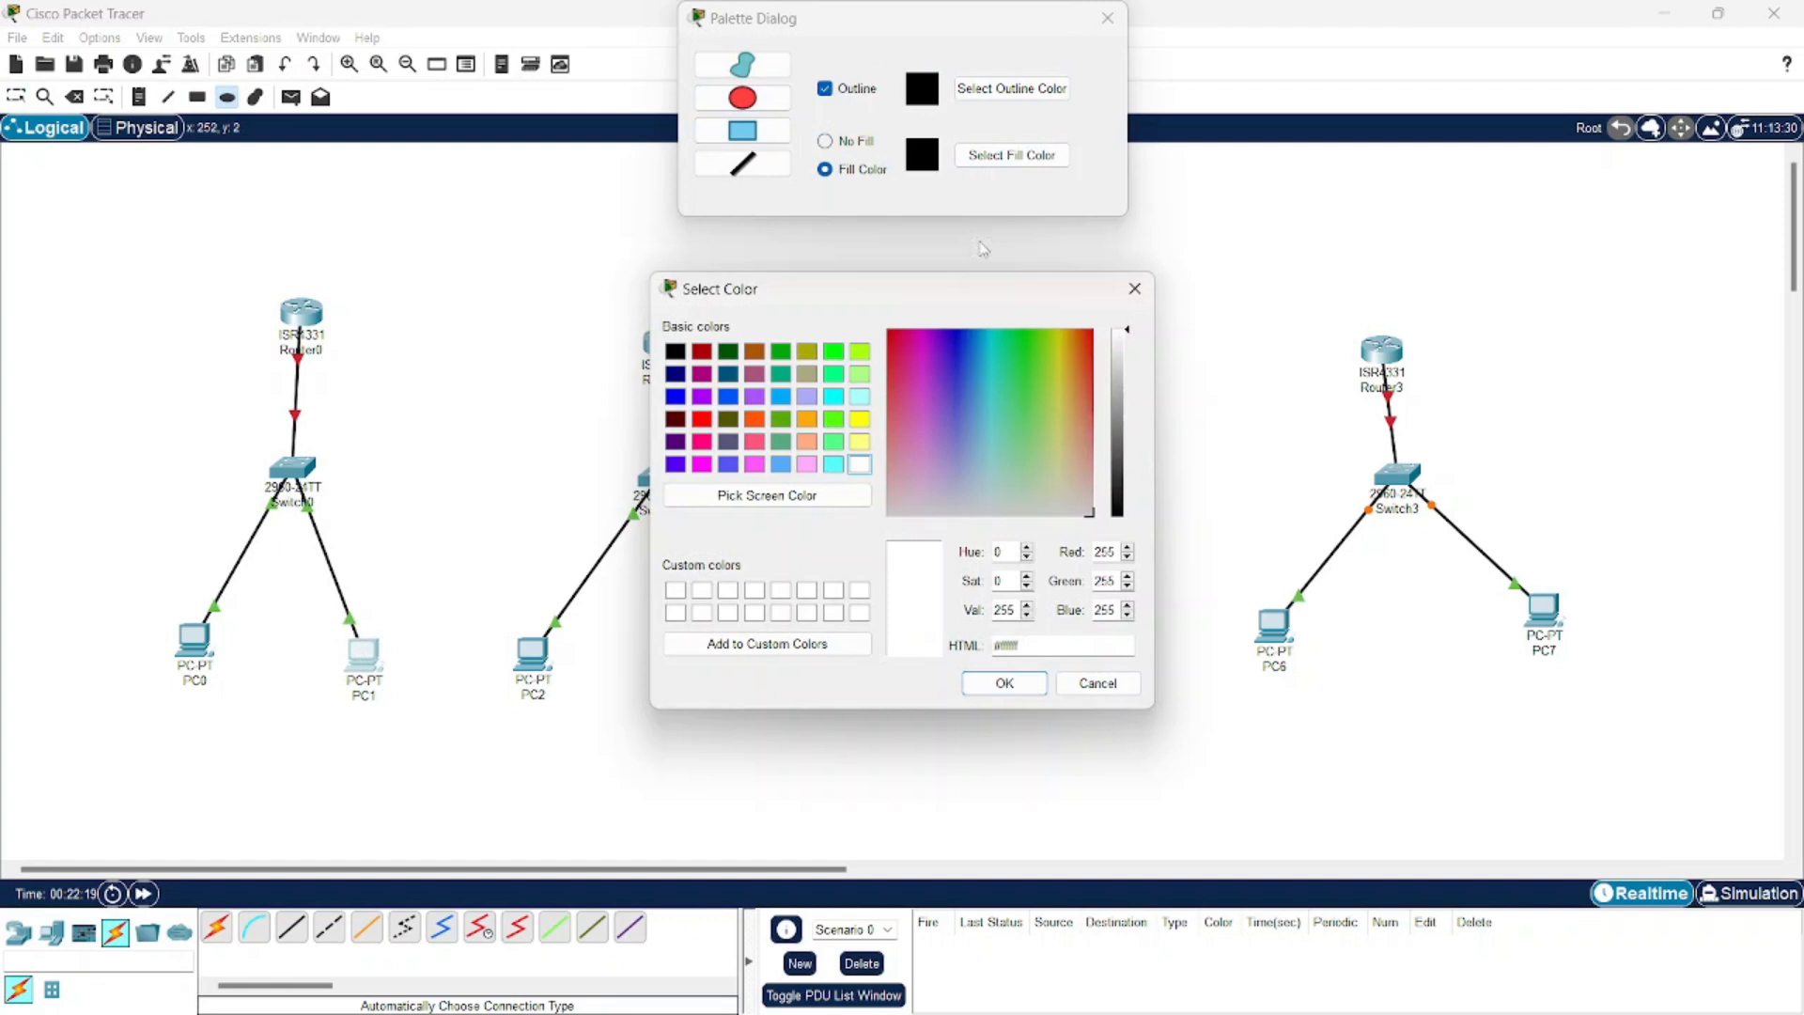
left_click(807, 441)
left_click(1005, 683)
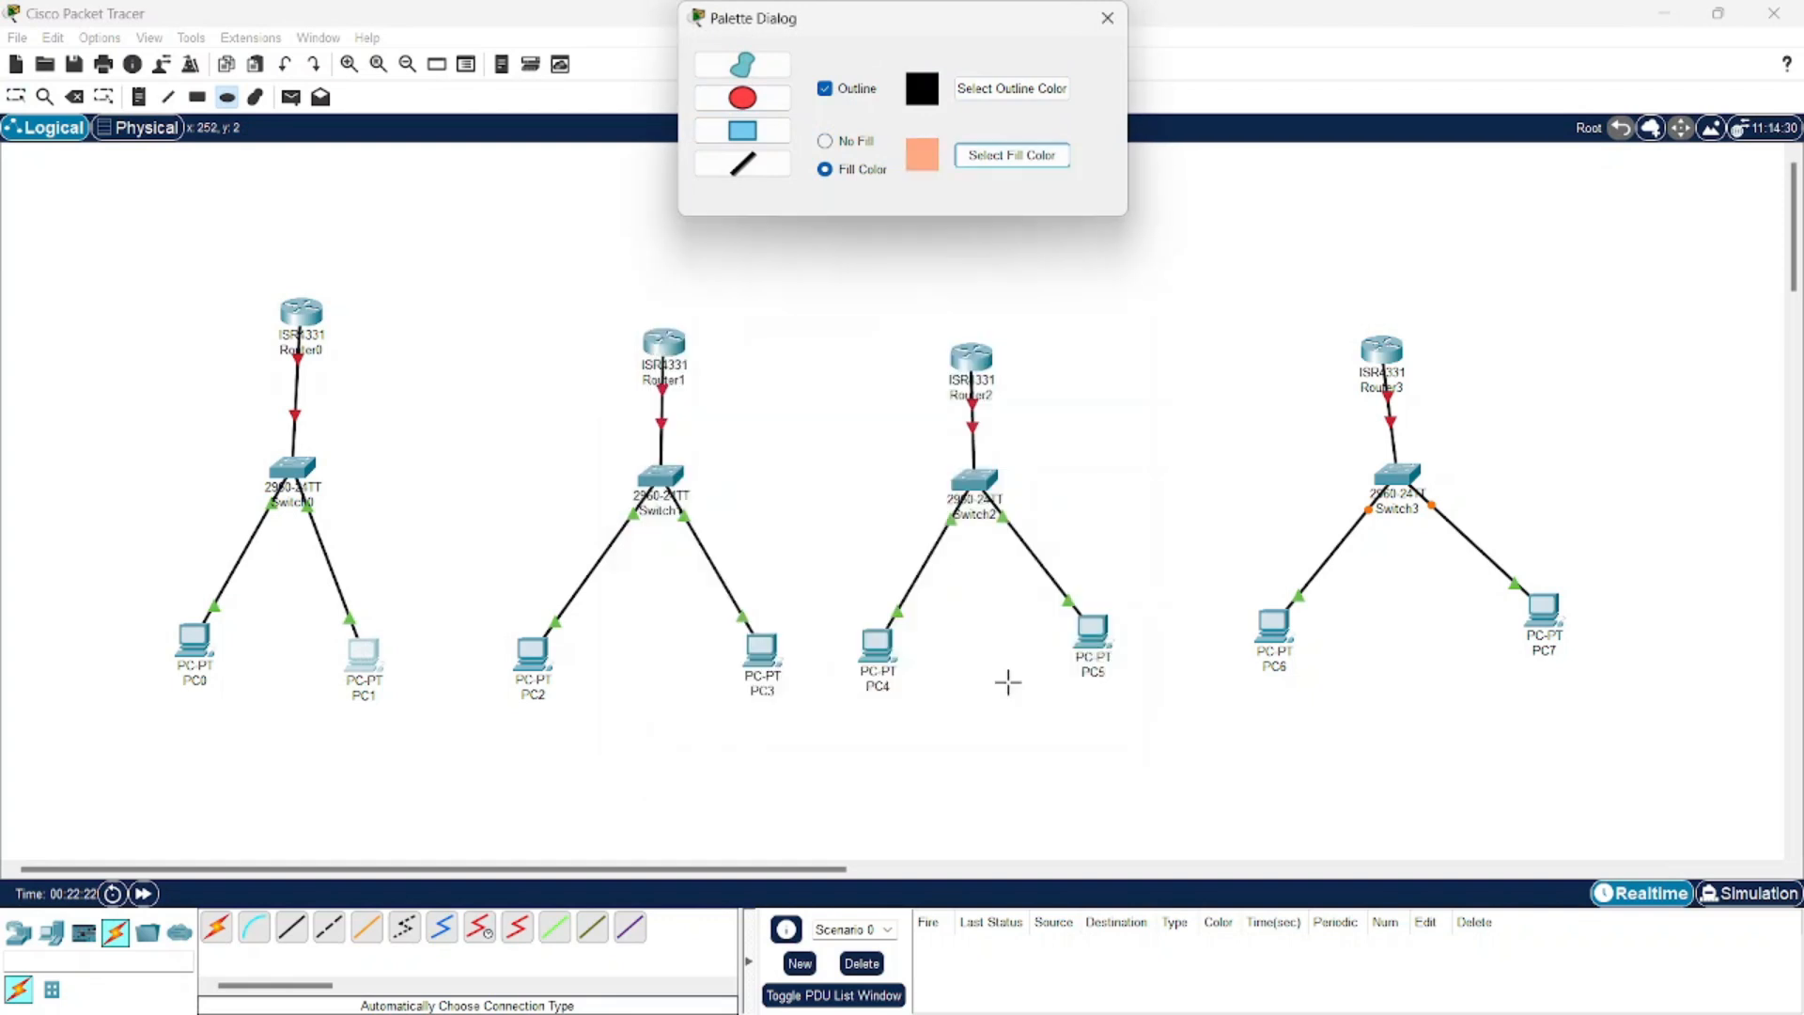
left_click_drag(143, 224, 267, 495)
left_click_drag(284, 624, 425, 757)
Draw an ellipse with a blue #55aaff fill around the network of Router1, Switch1, PC2 and PC3
left_click(1011, 155)
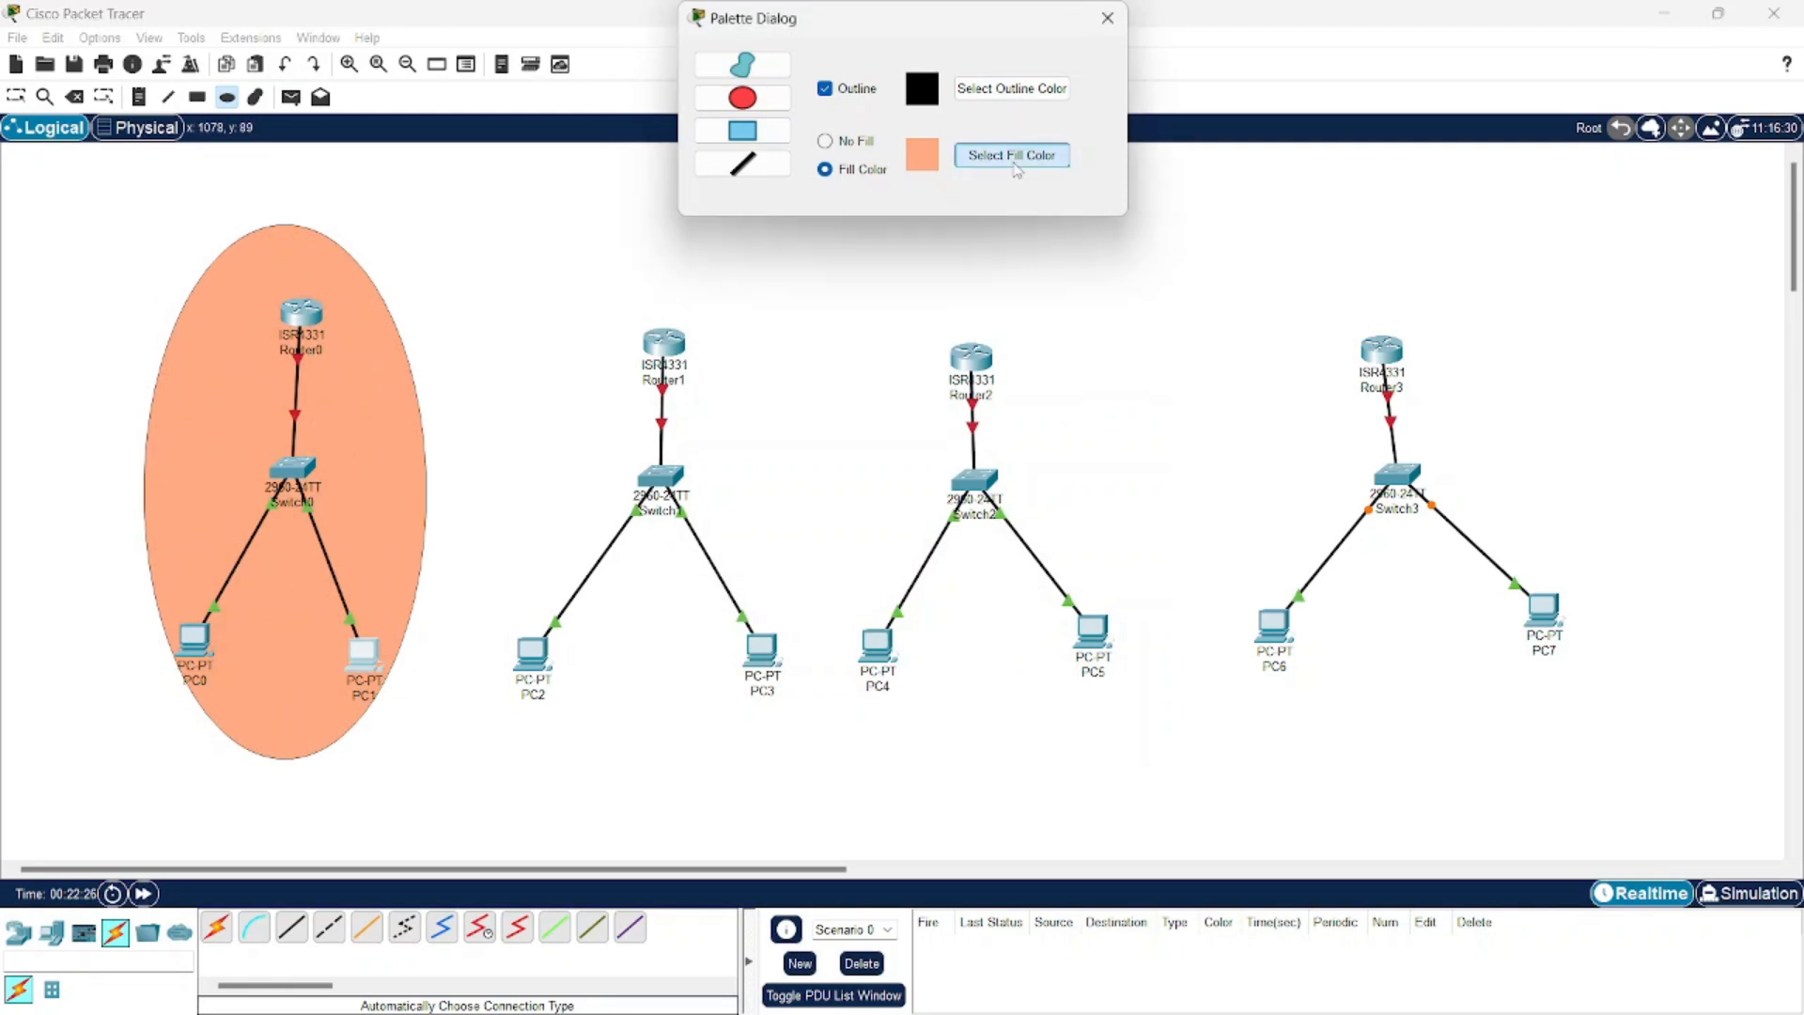
left_click(781, 465)
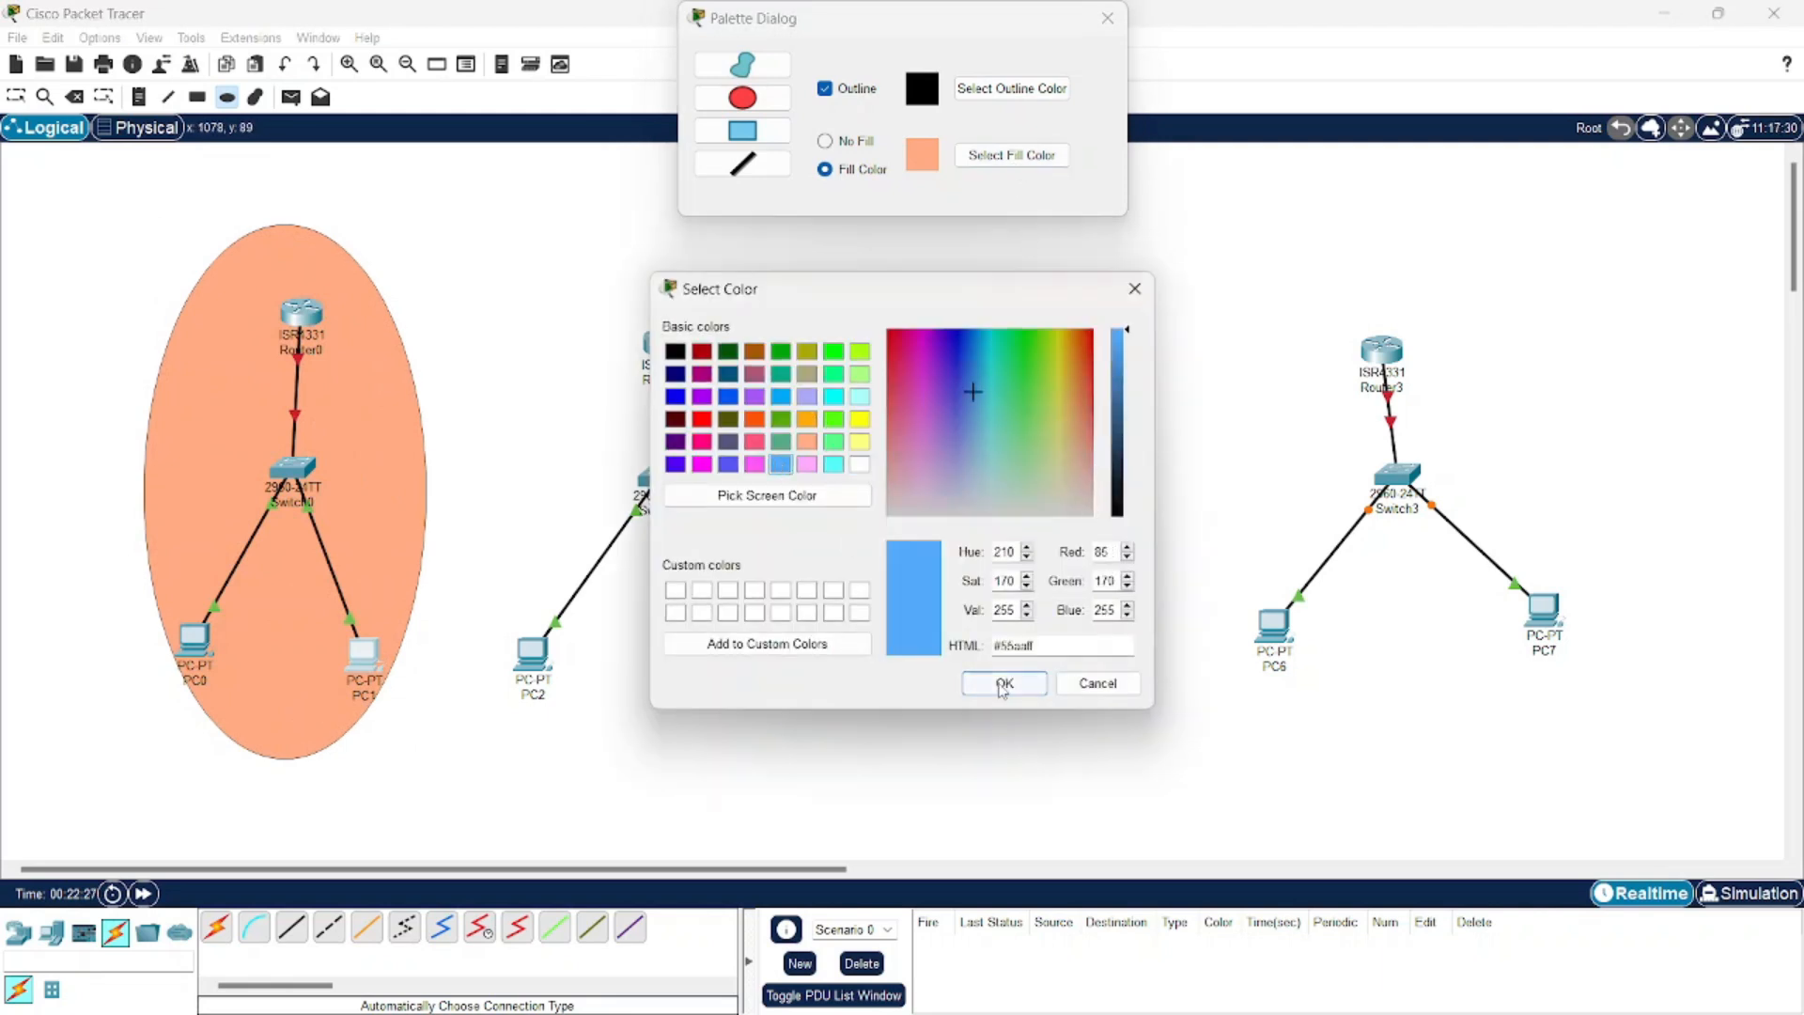
left_click(1003, 683)
left_click_drag(502, 232, 830, 776)
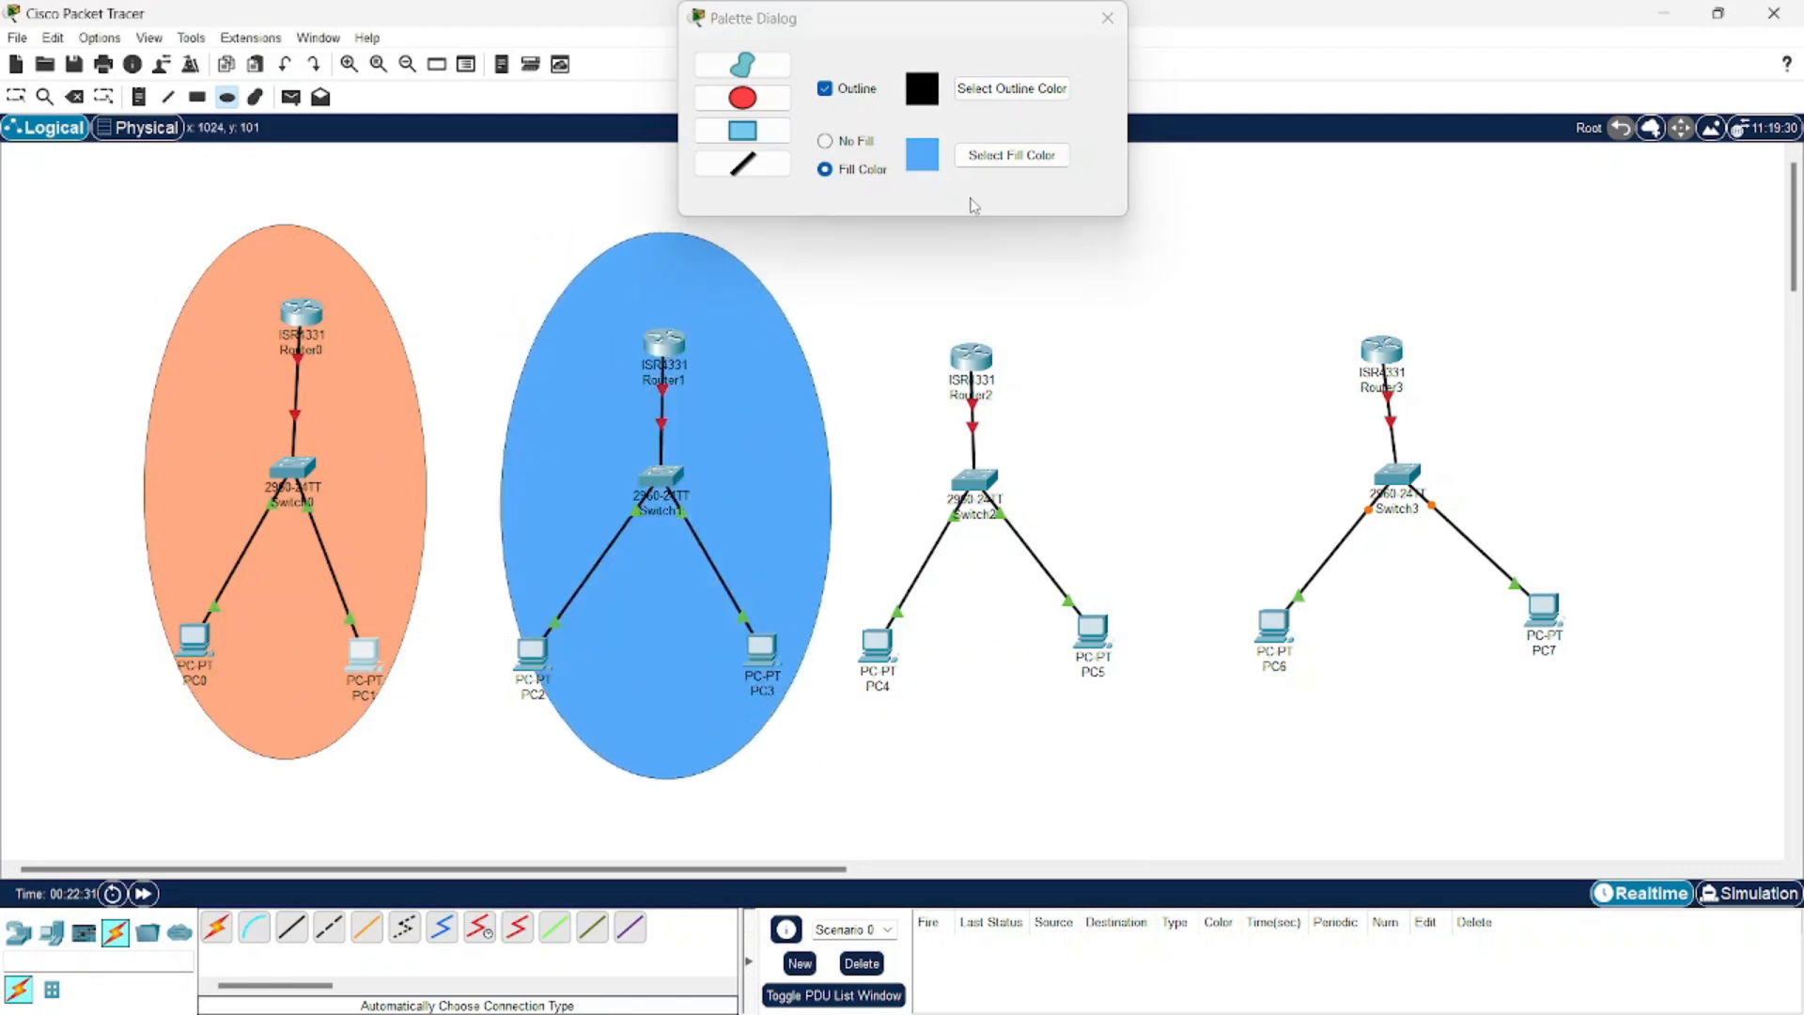
Draw an ellipse with a light green fill around the network of Router2, Switch2, PC4 and PC5
left_click(1011, 155)
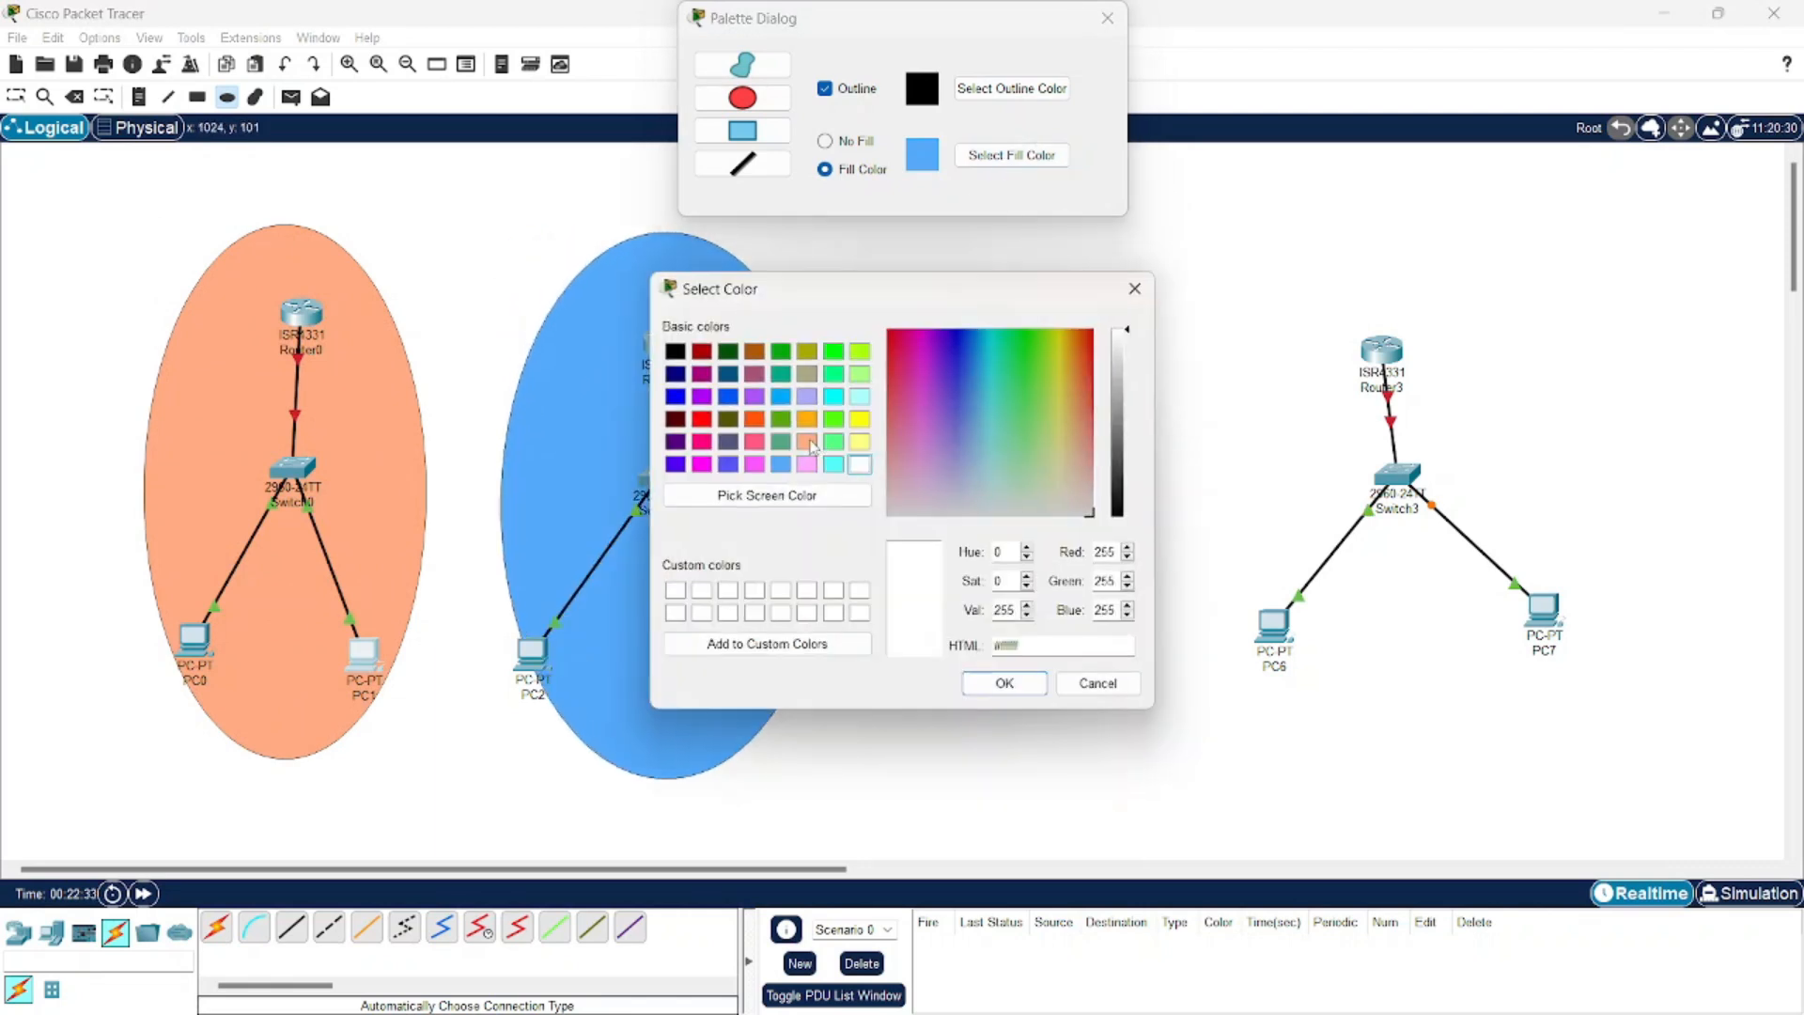
left_click(834, 442)
left_click(1022, 692)
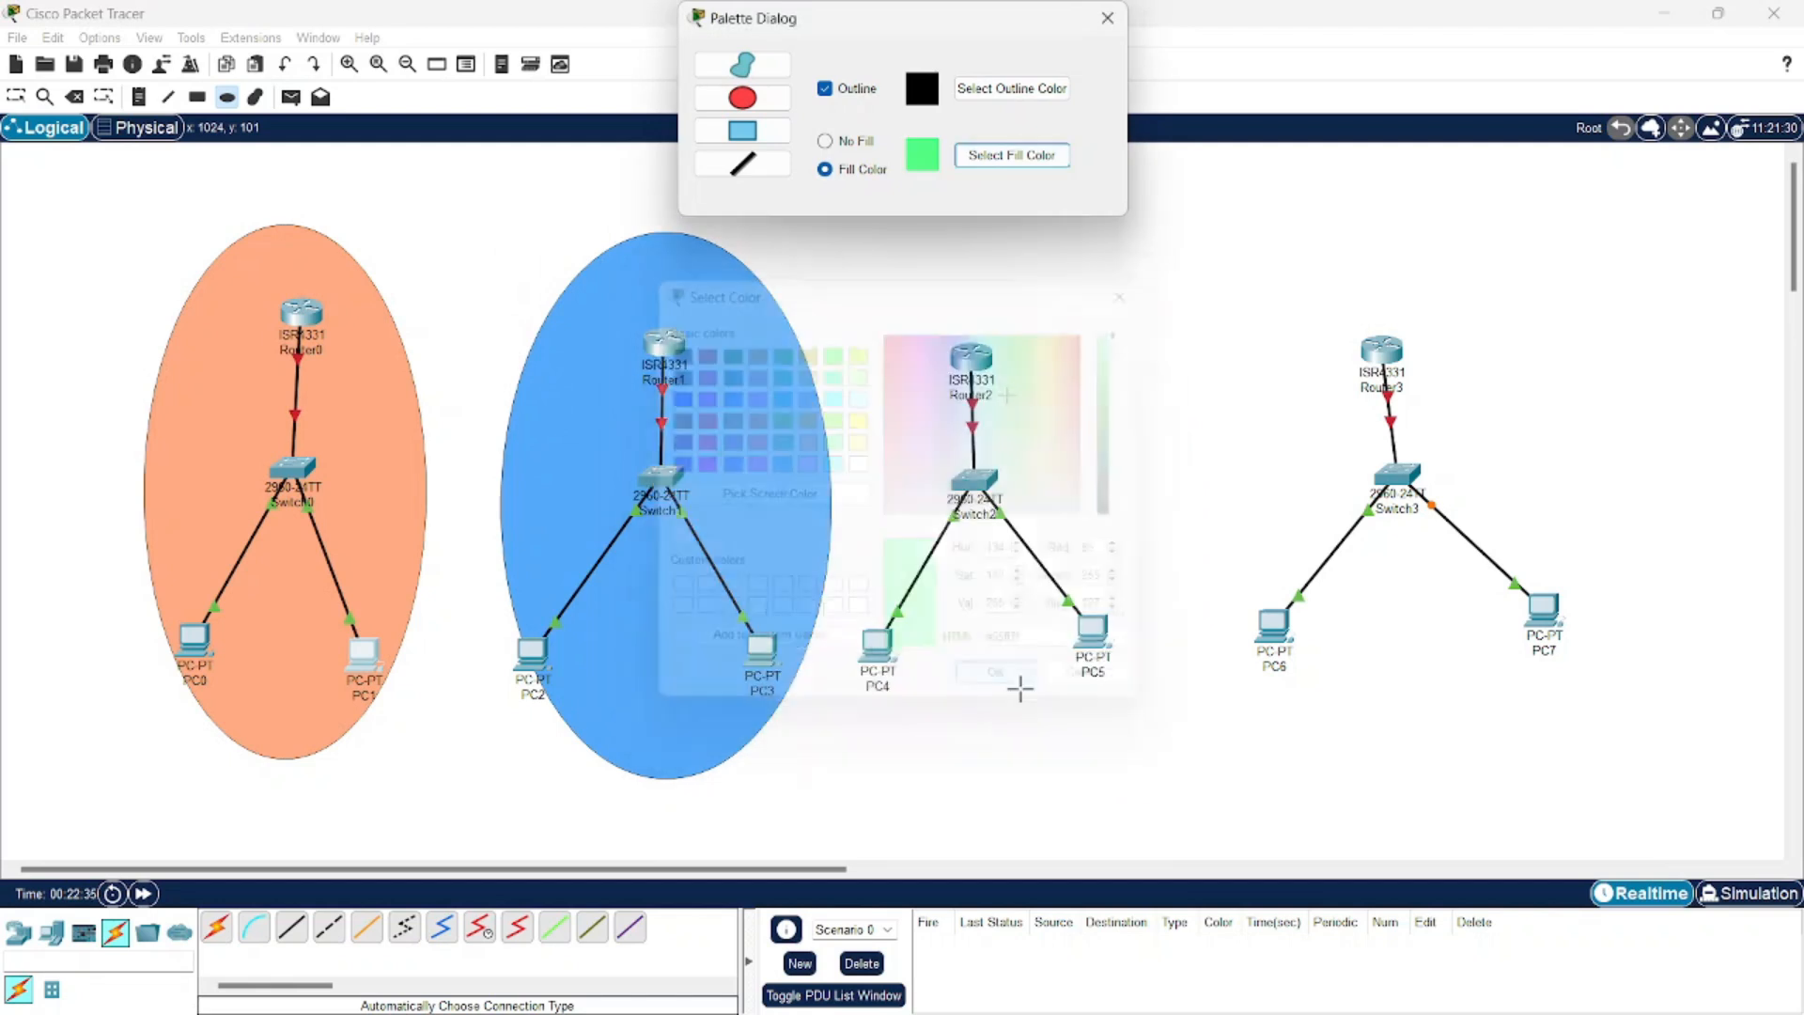
left_click_drag(856, 243, 1181, 781)
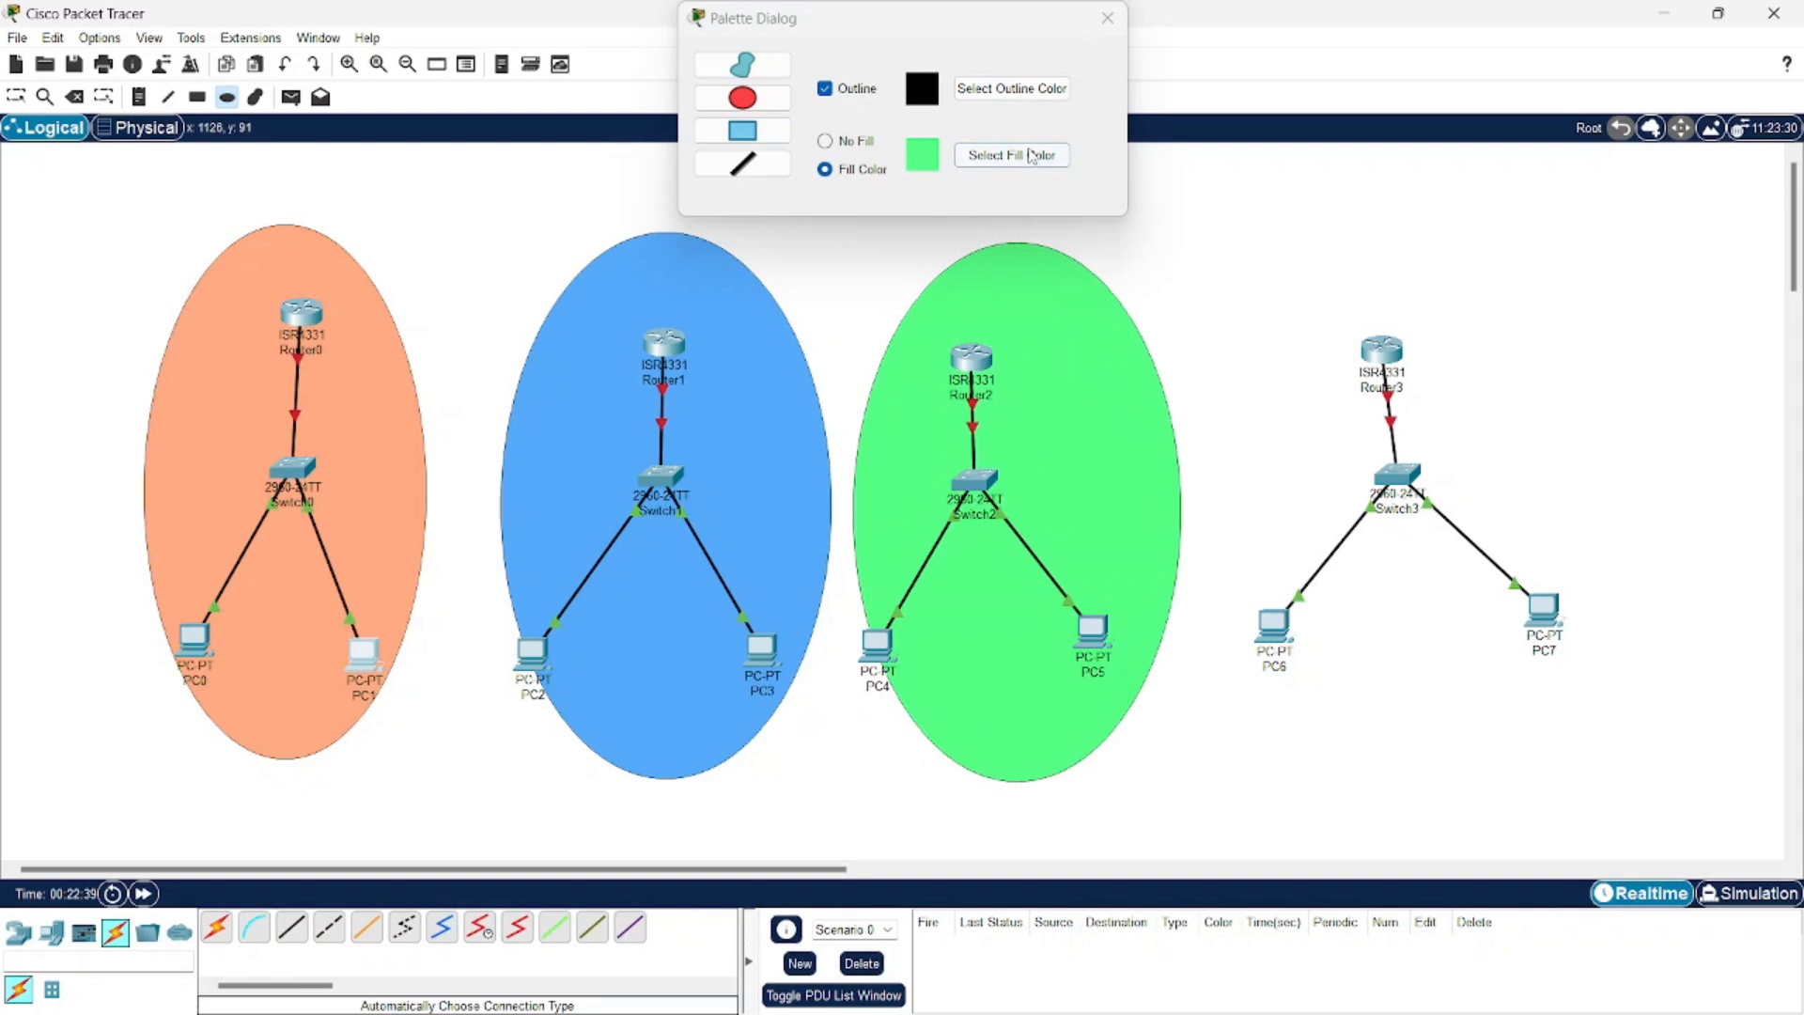
Draw an ellipse with an orange #ff5500 fill around the network of Router3, Switch3, PC6 and PC7
left_click(1033, 155)
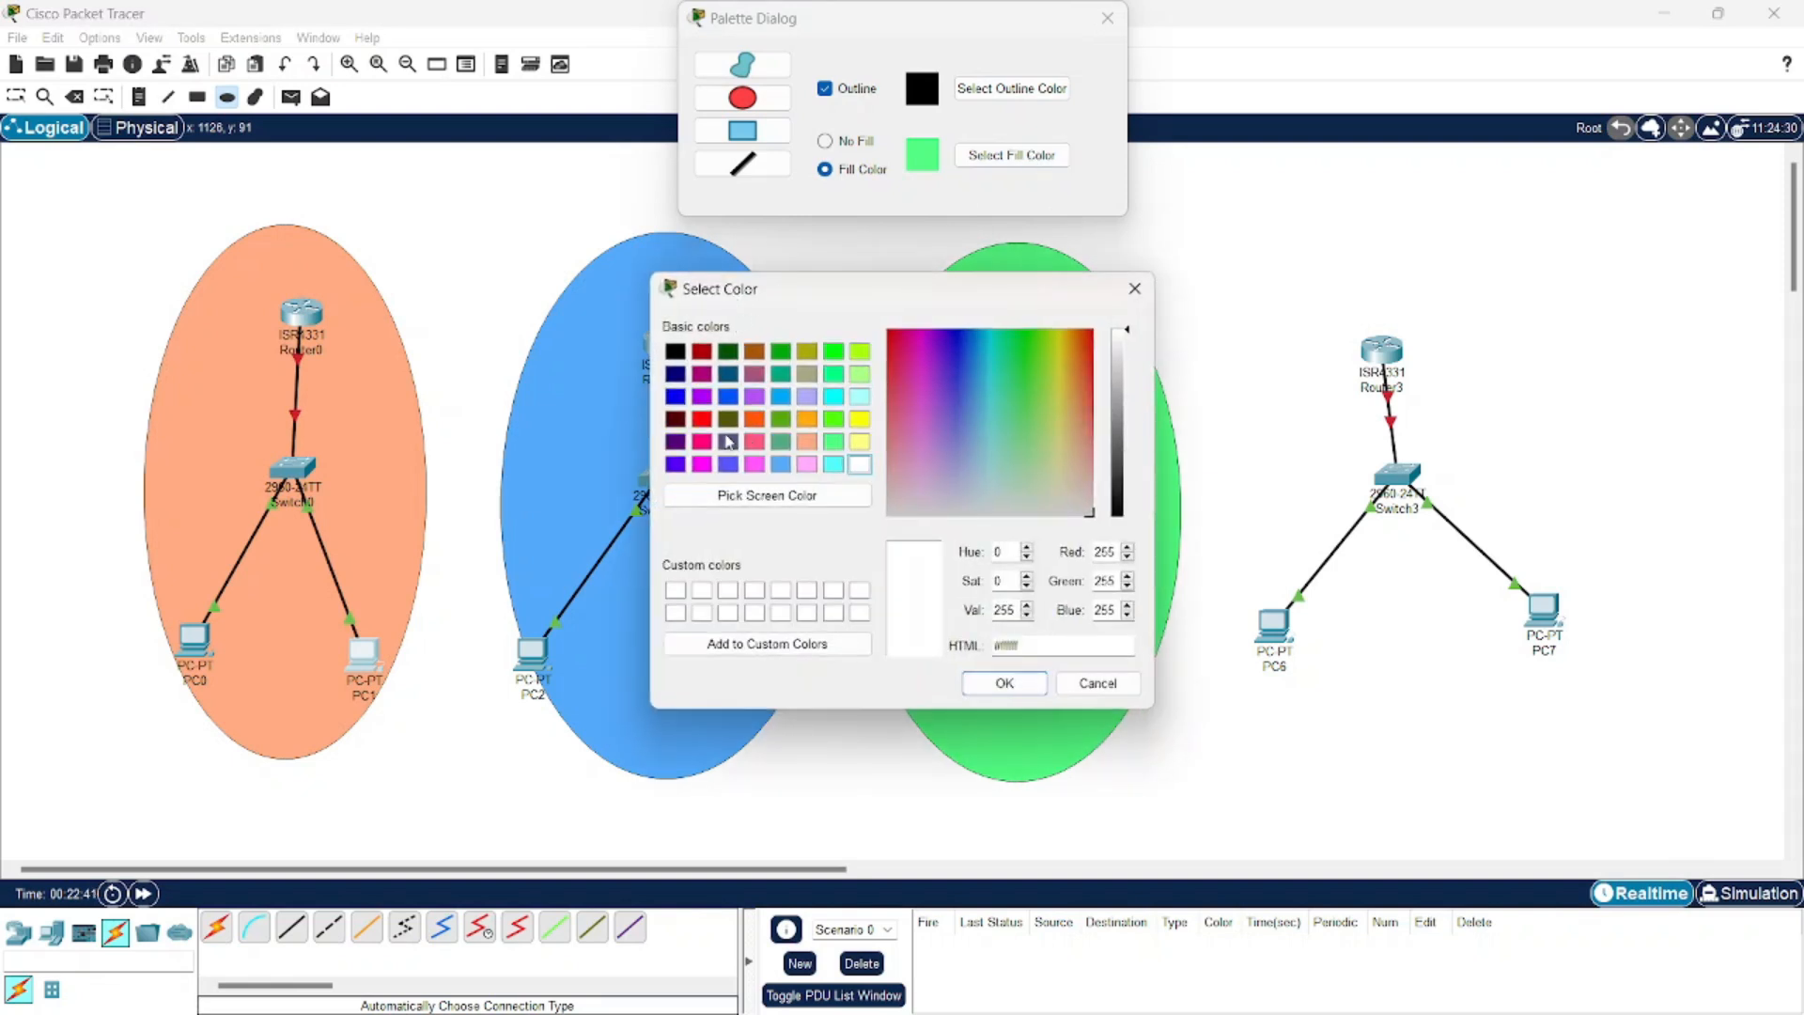
left_click(755, 418)
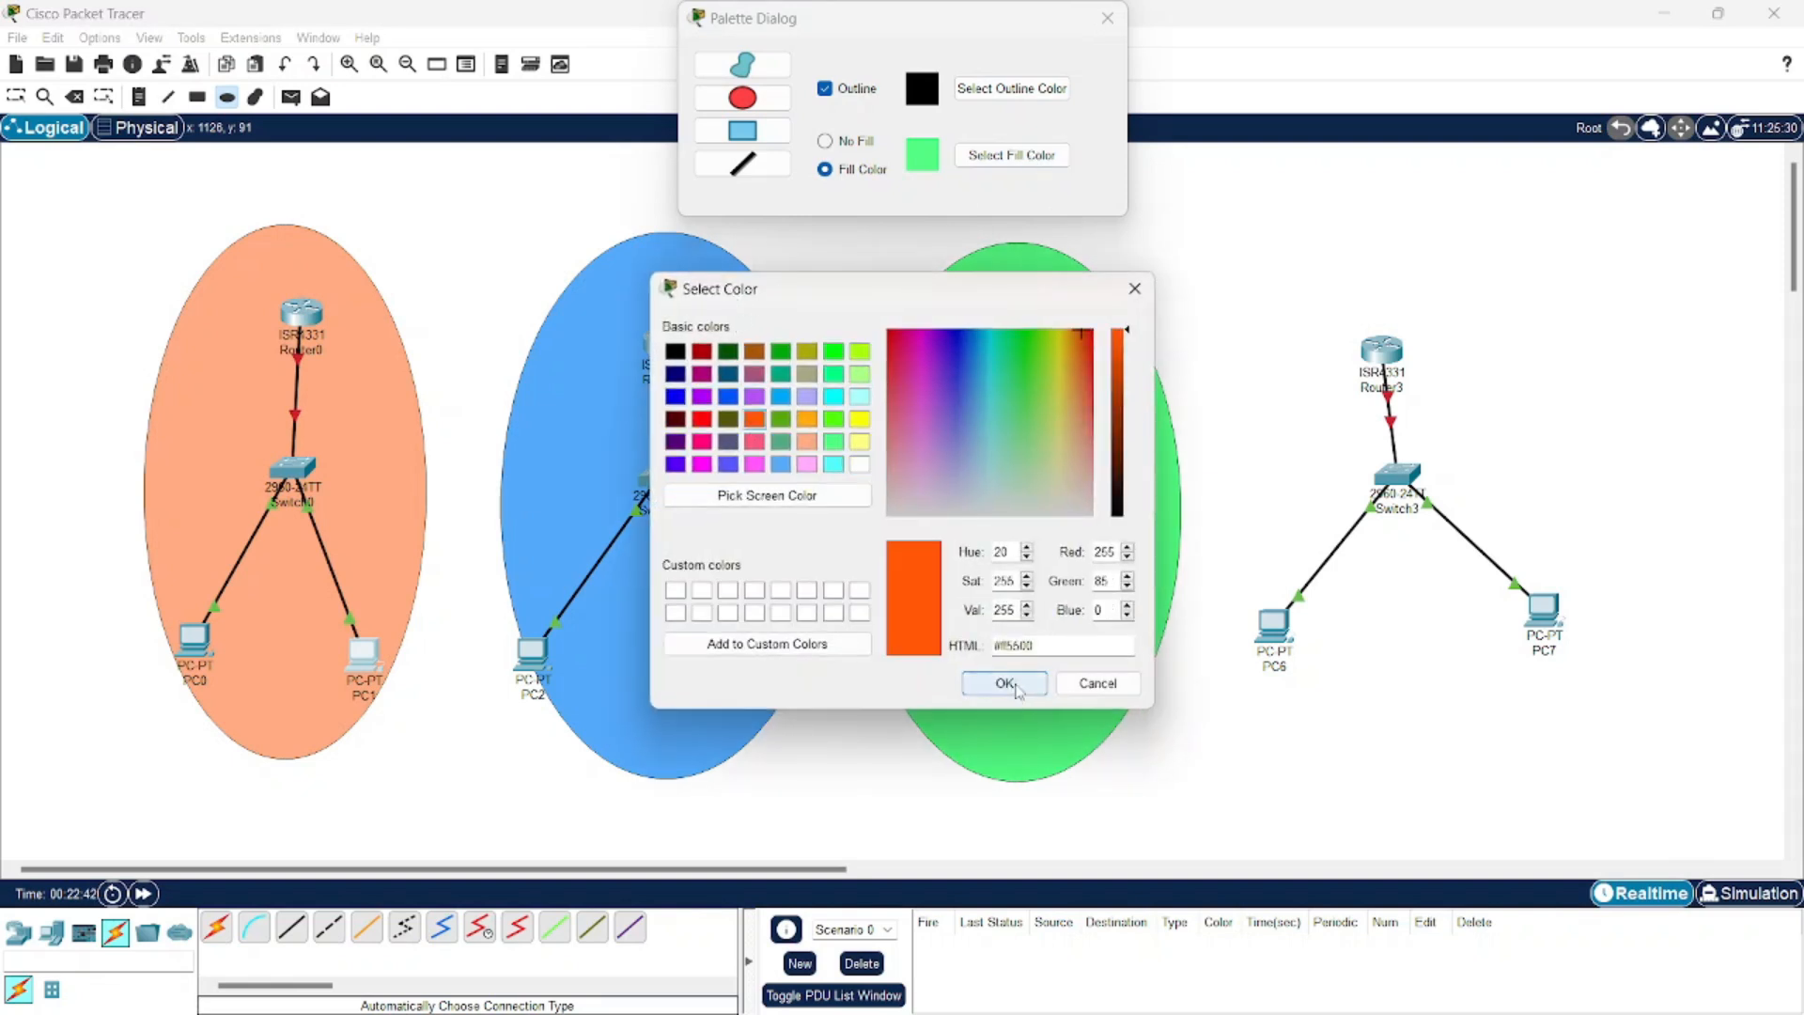
left_click(1015, 684)
left_click_drag(1206, 235, 1551, 784)
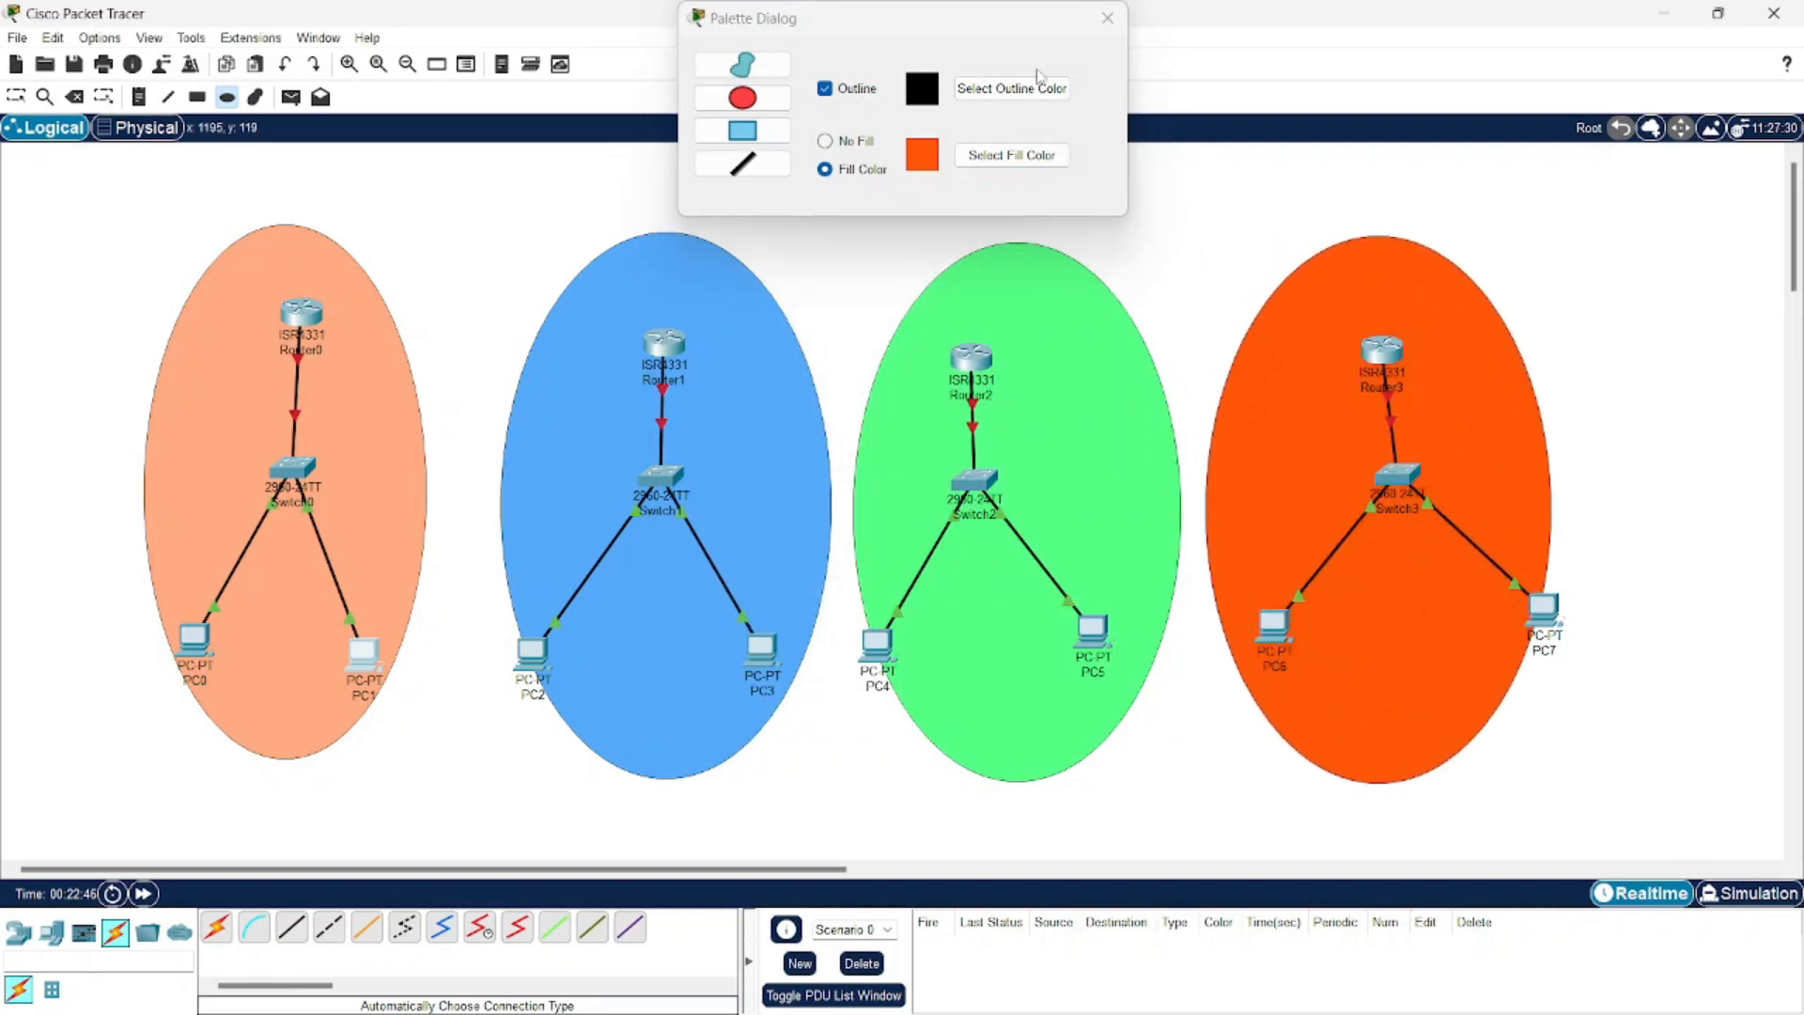
Close the drawing palette and move PC7 fully inside the orange ellipse
left_click(1108, 18)
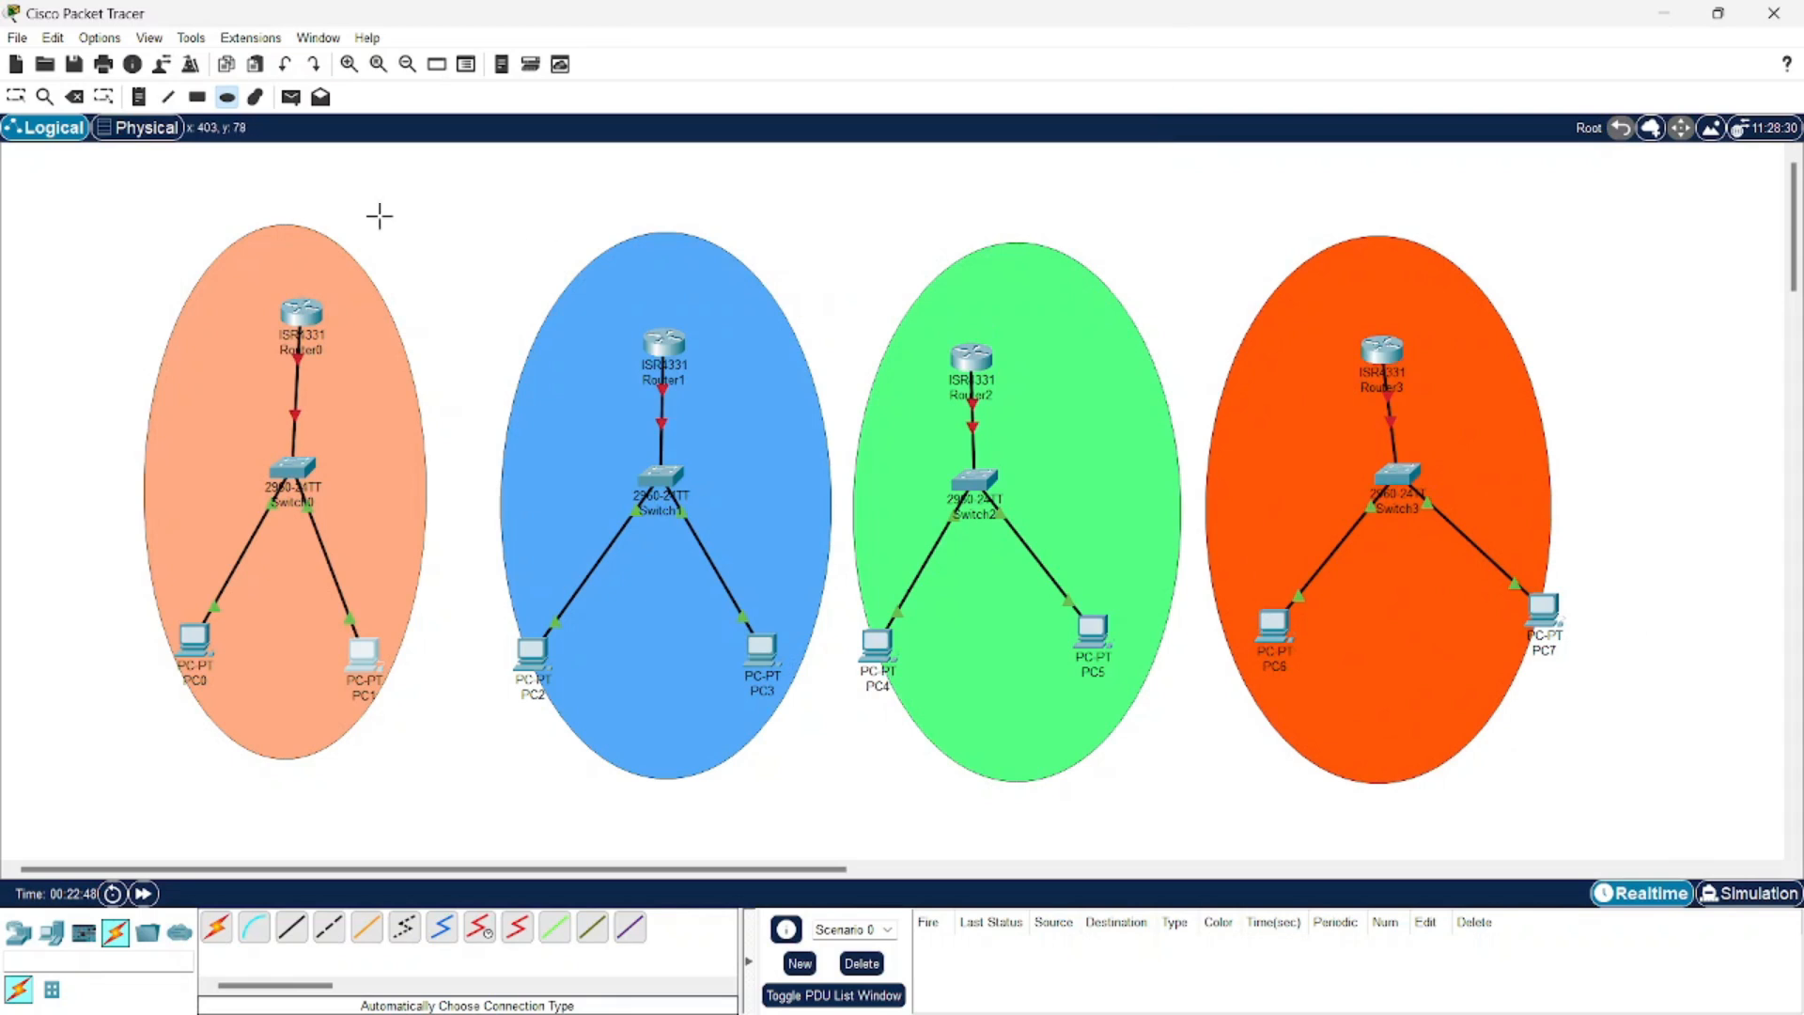
left_click(16, 96)
left_click_drag(1544, 613, 1461, 618)
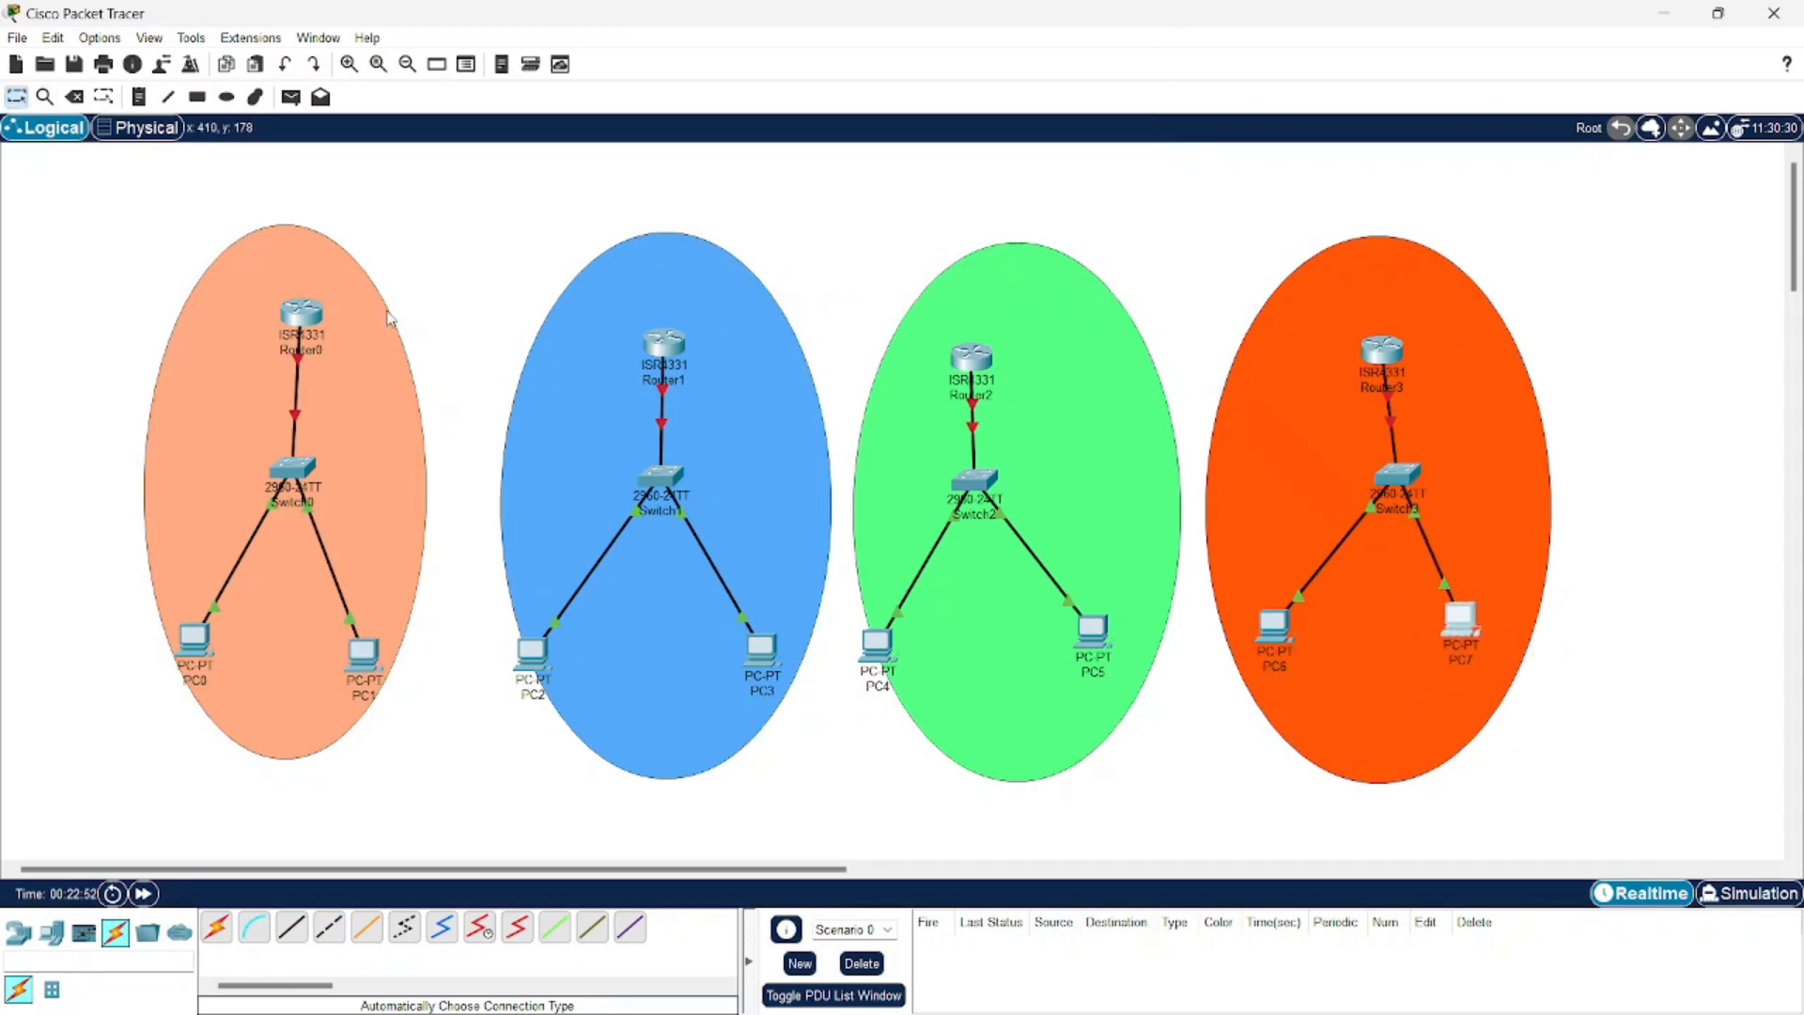
Place notes 192.168.10.0, 192.168.11.0, 192.168.12.0 and 192.168.13.0 above Router0, Router1, Router2 and Router3 respectively
left_click(135, 98)
left_click(244, 273)
type("192.168.10.0")
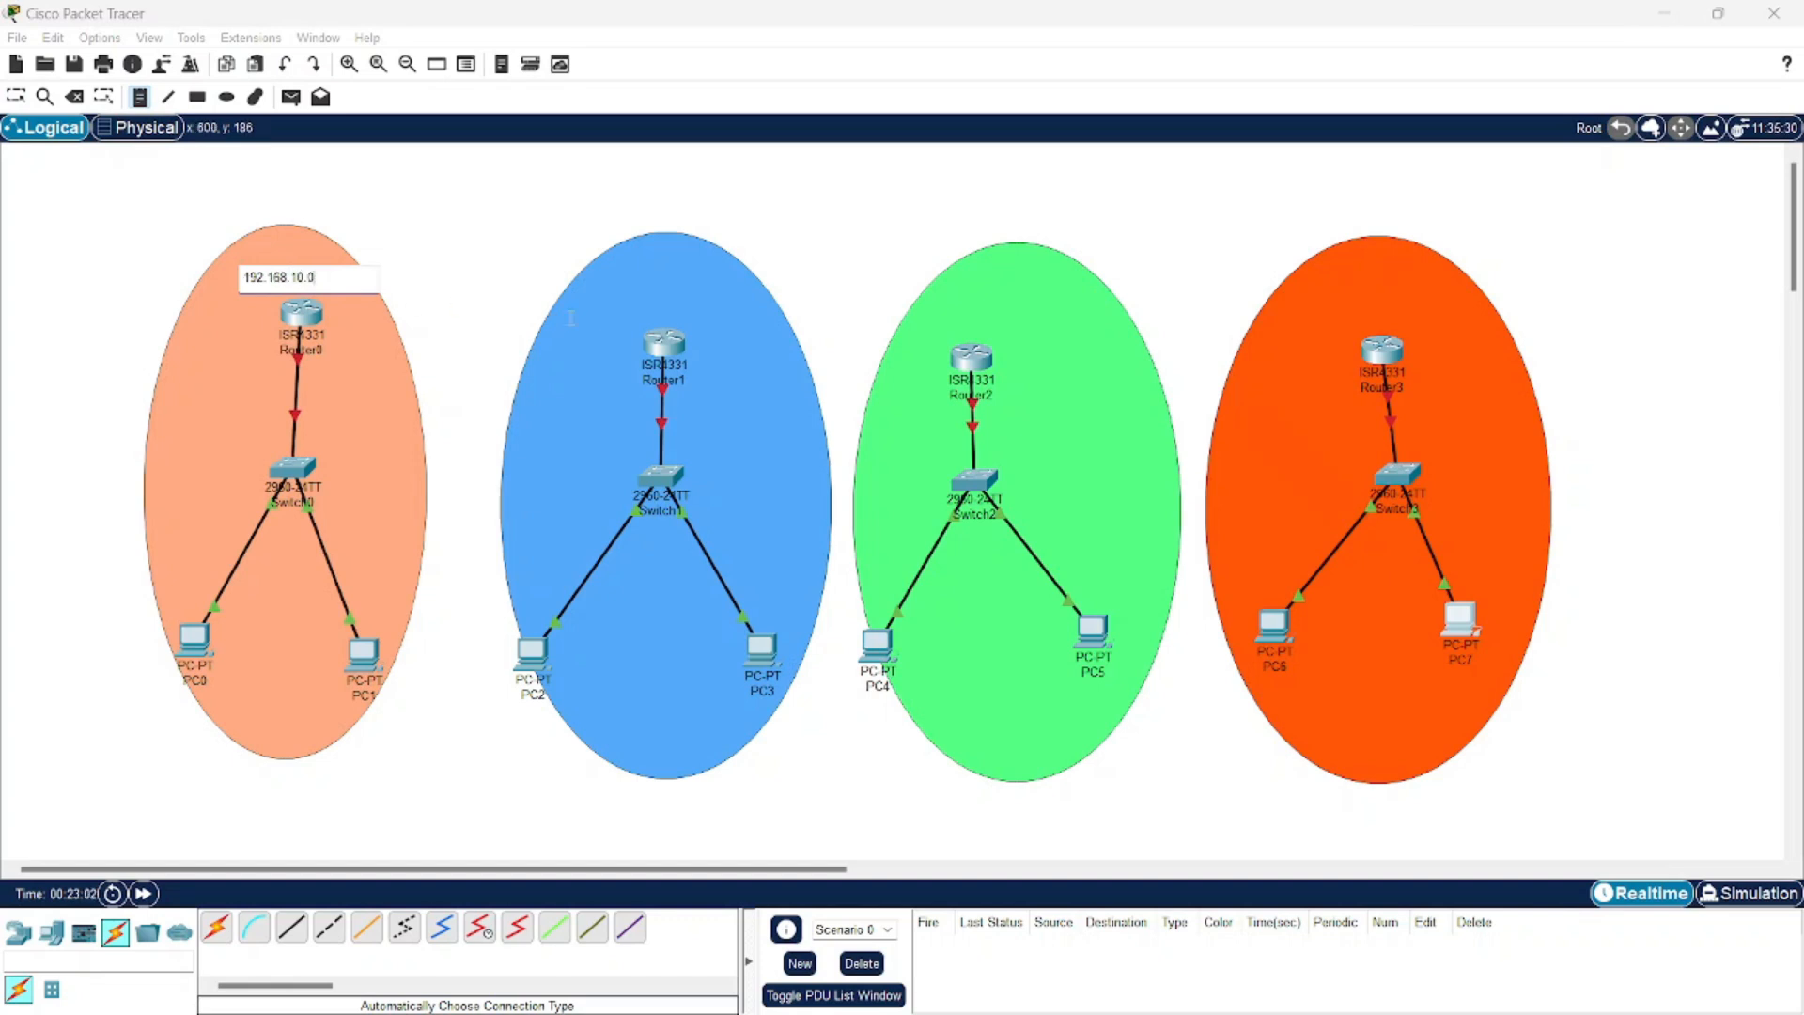
left_click(611, 307)
type("192.168.1")
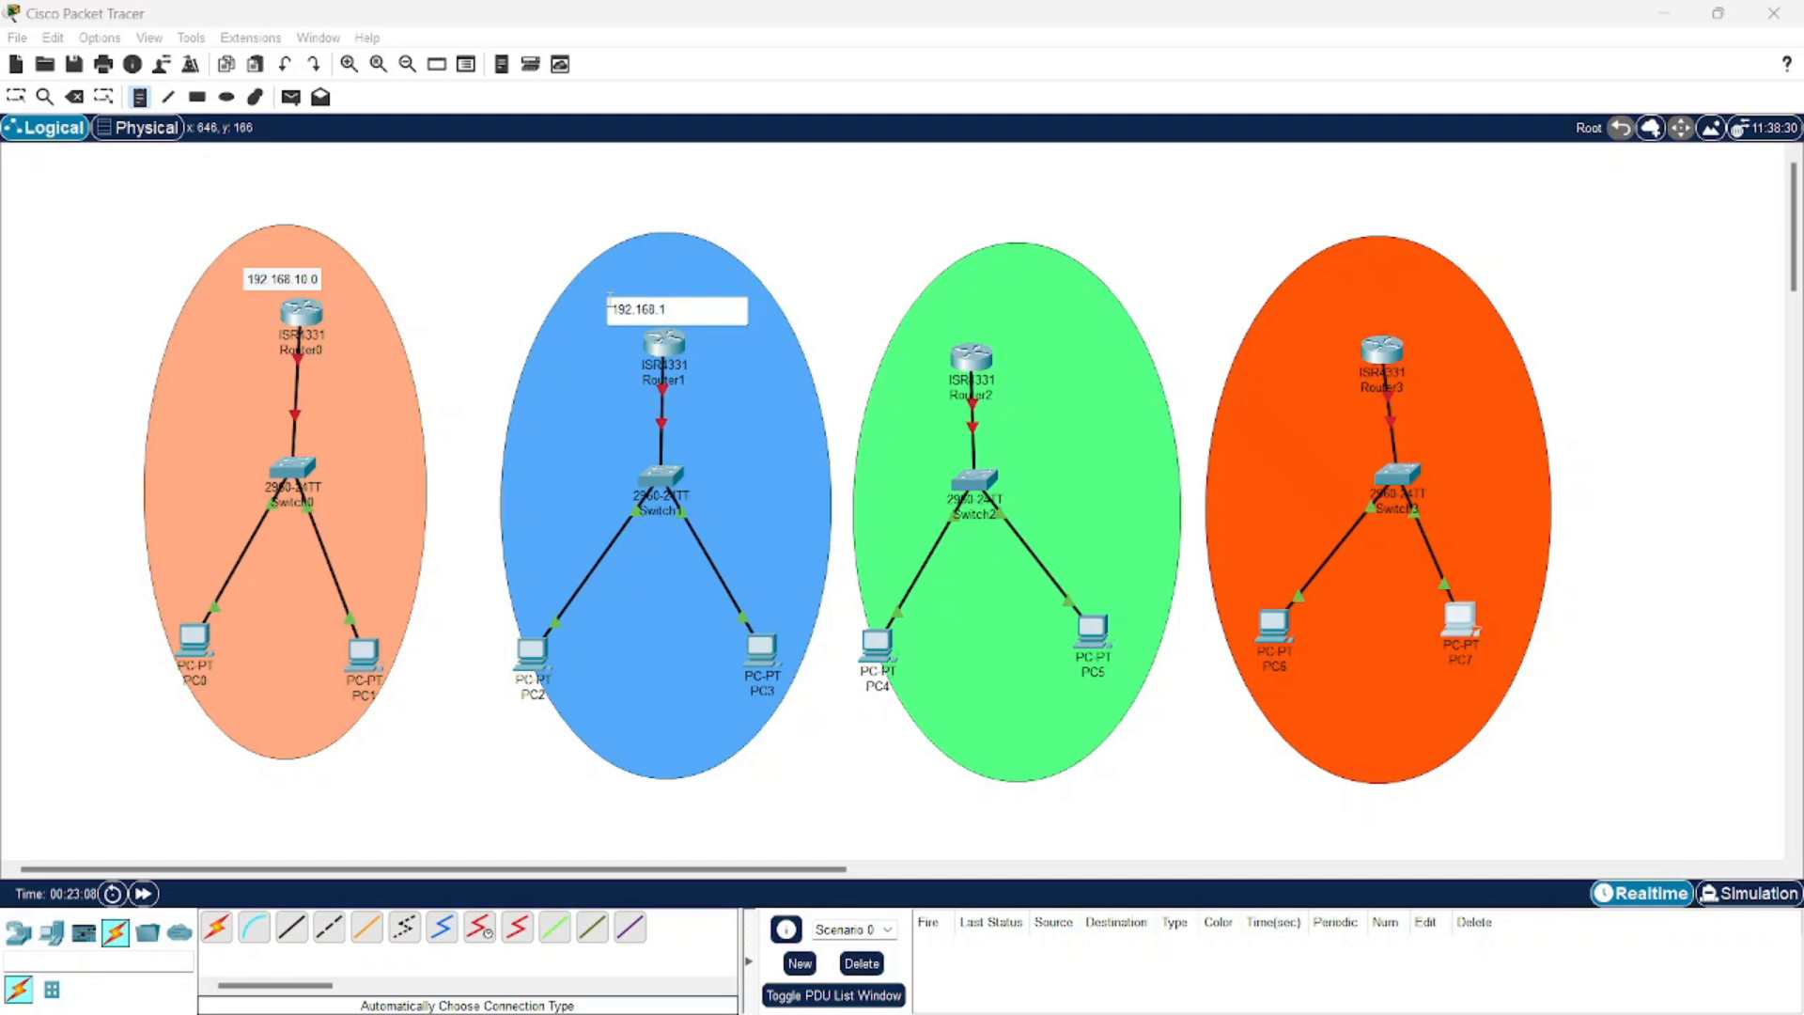
type("11")
key("BackSpace")
type(".0")
left_click(947, 320)
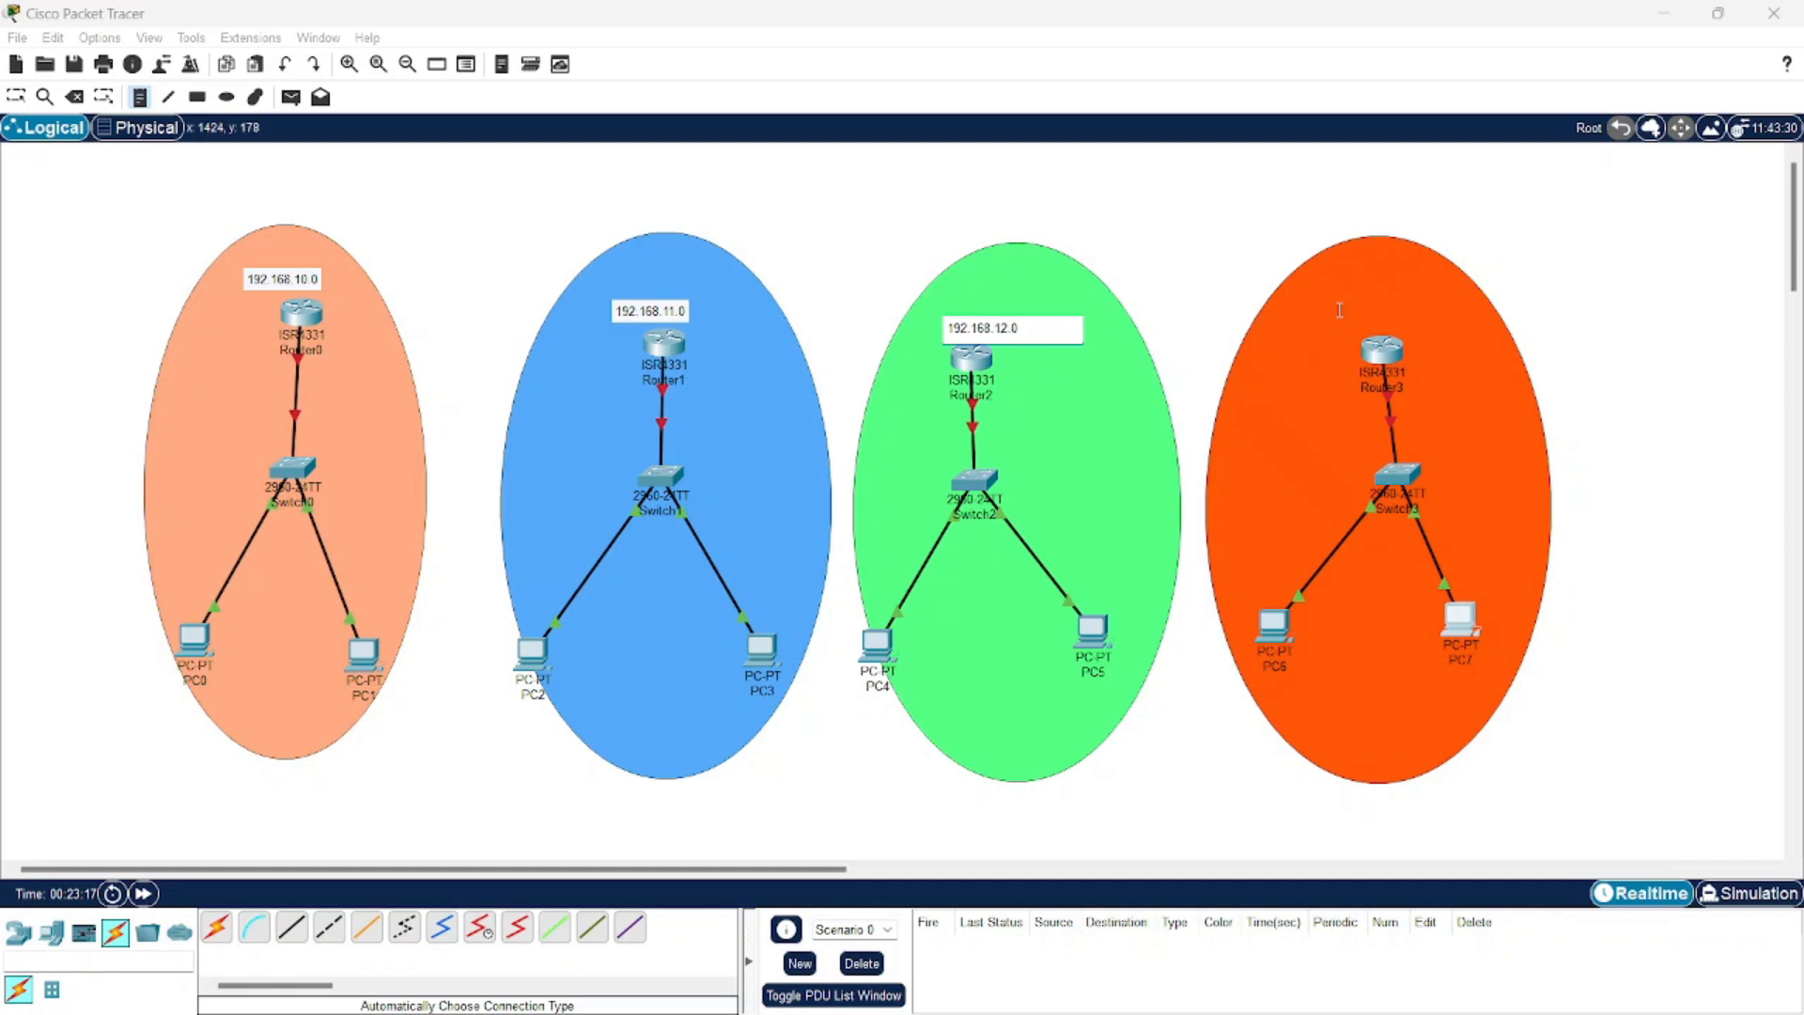
left_click(1332, 316)
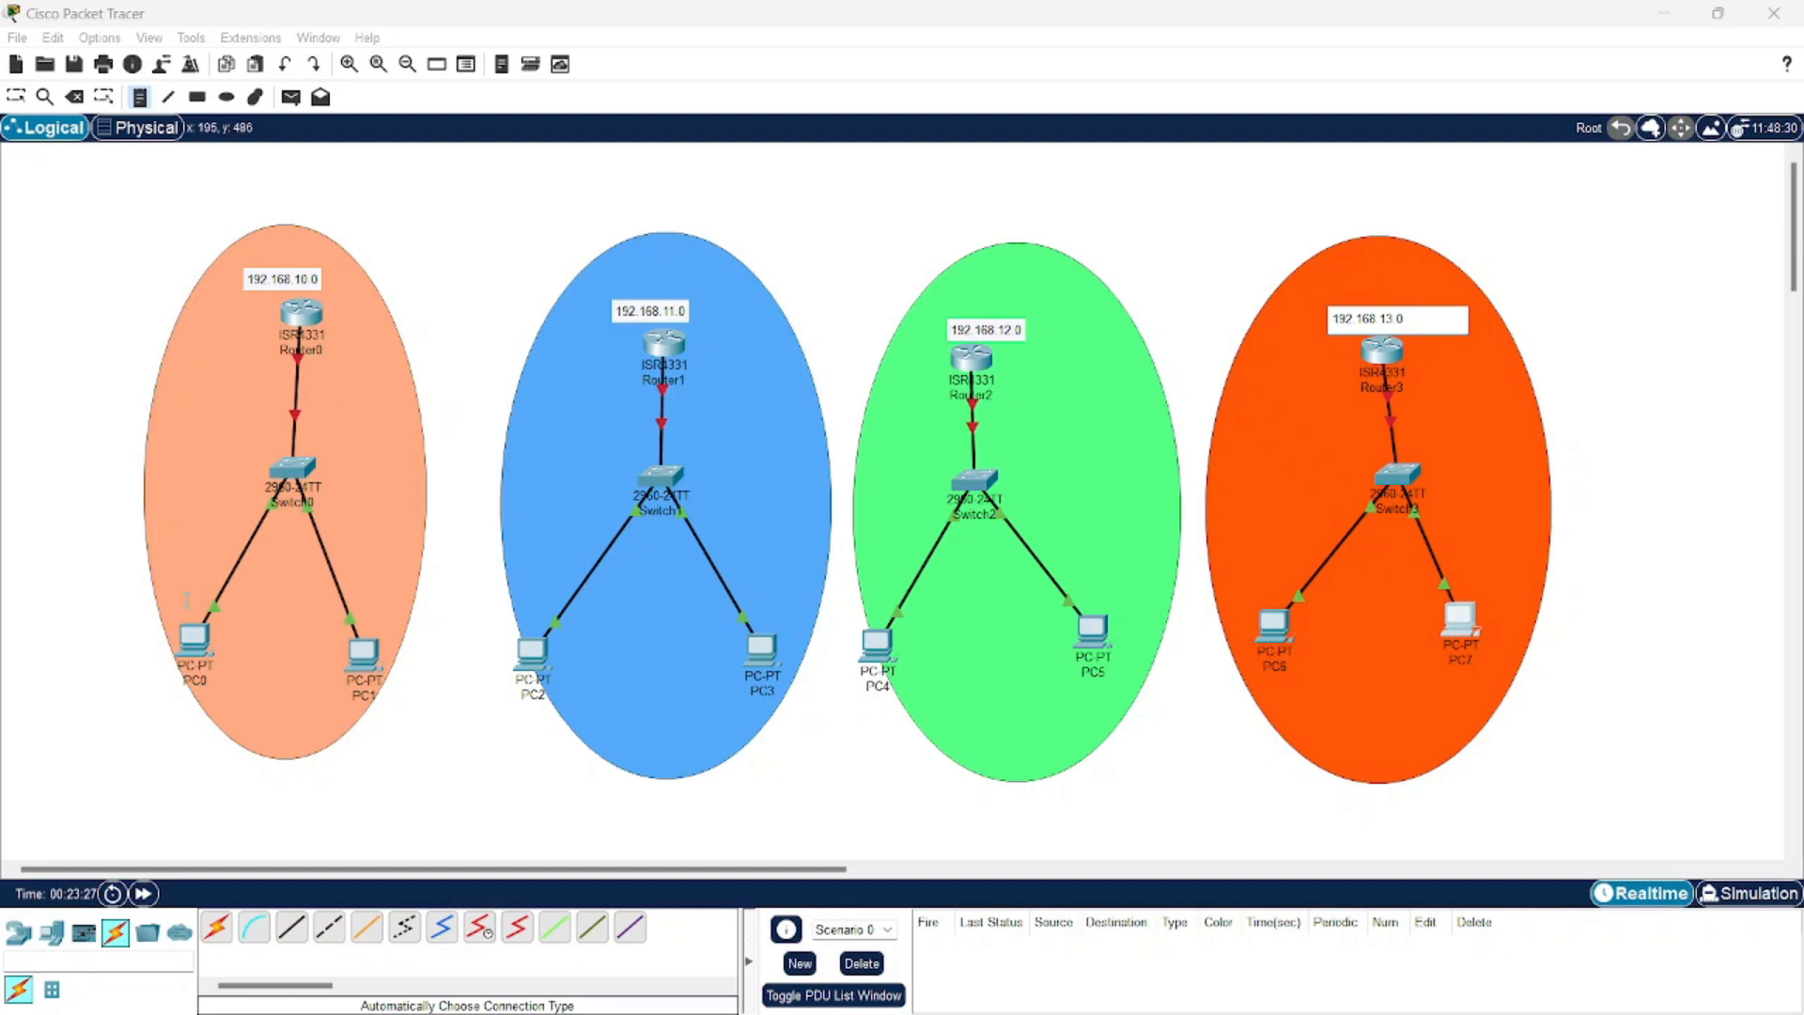
Label PC0 with the note 192.168.10.2 and PC1 with the note 192.168.10.3
left_click(185, 601)
type("192")
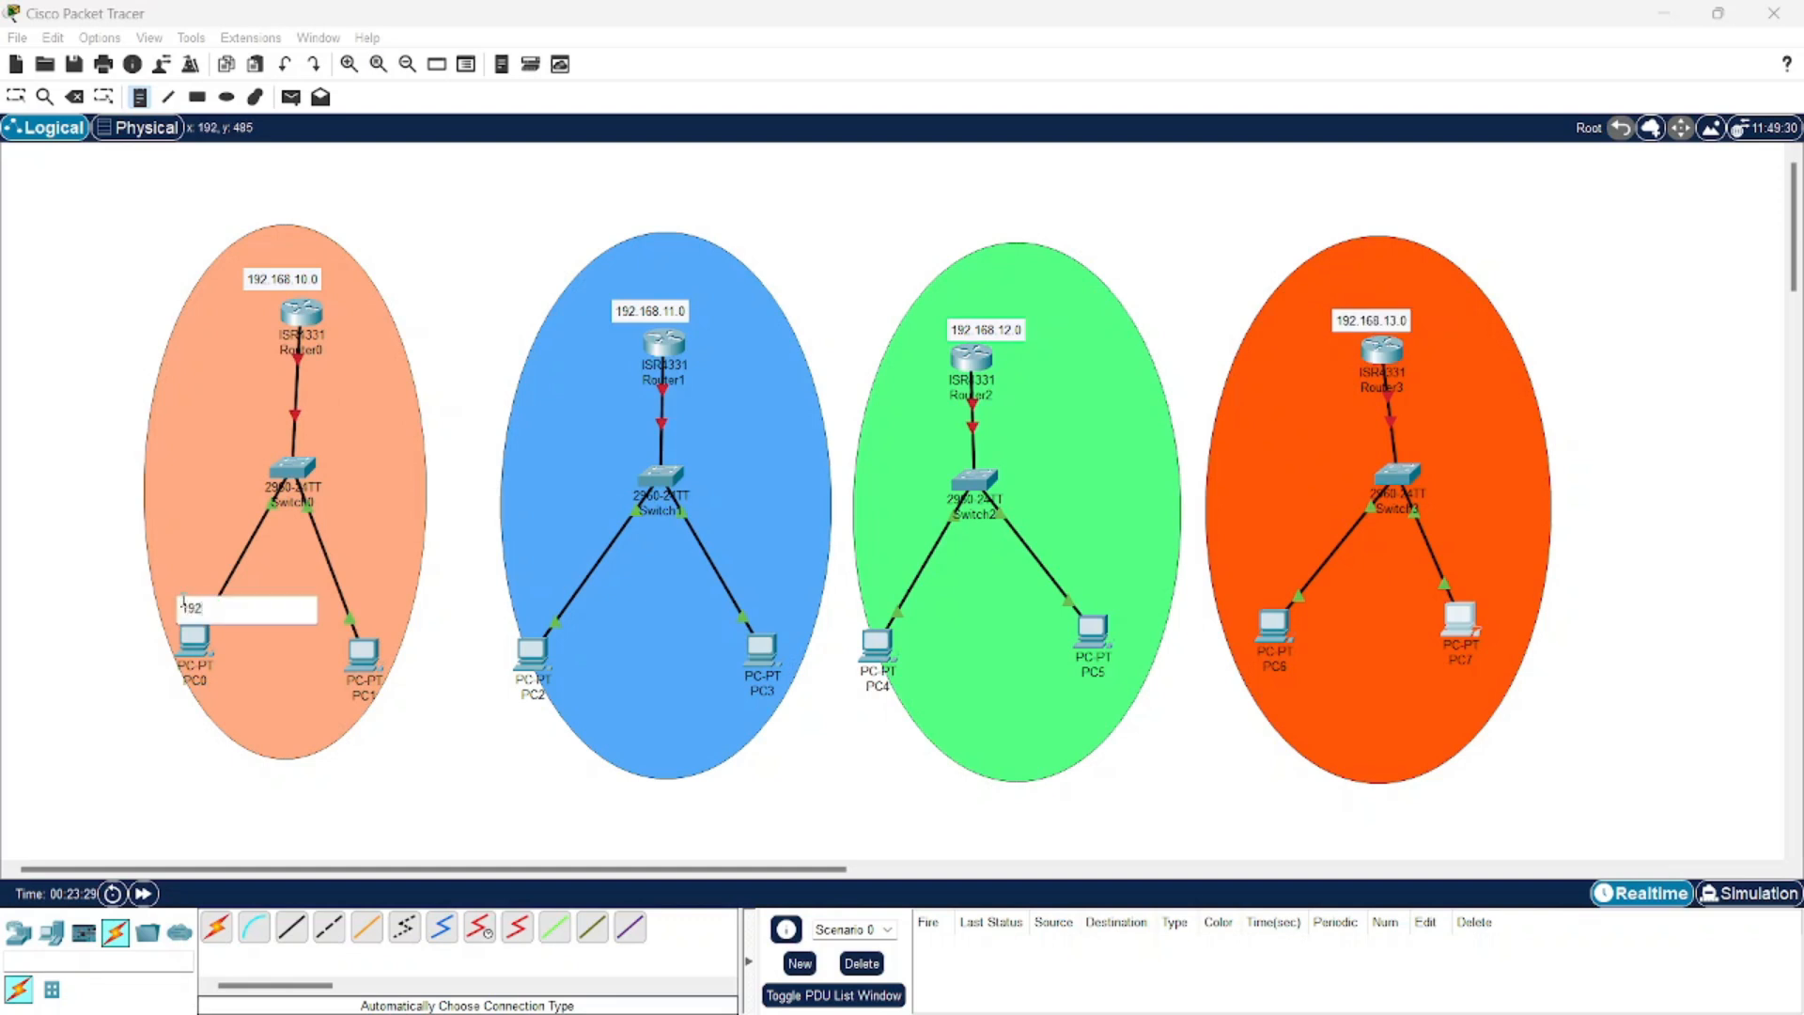
type(".168.10.2")
left_click(329, 620)
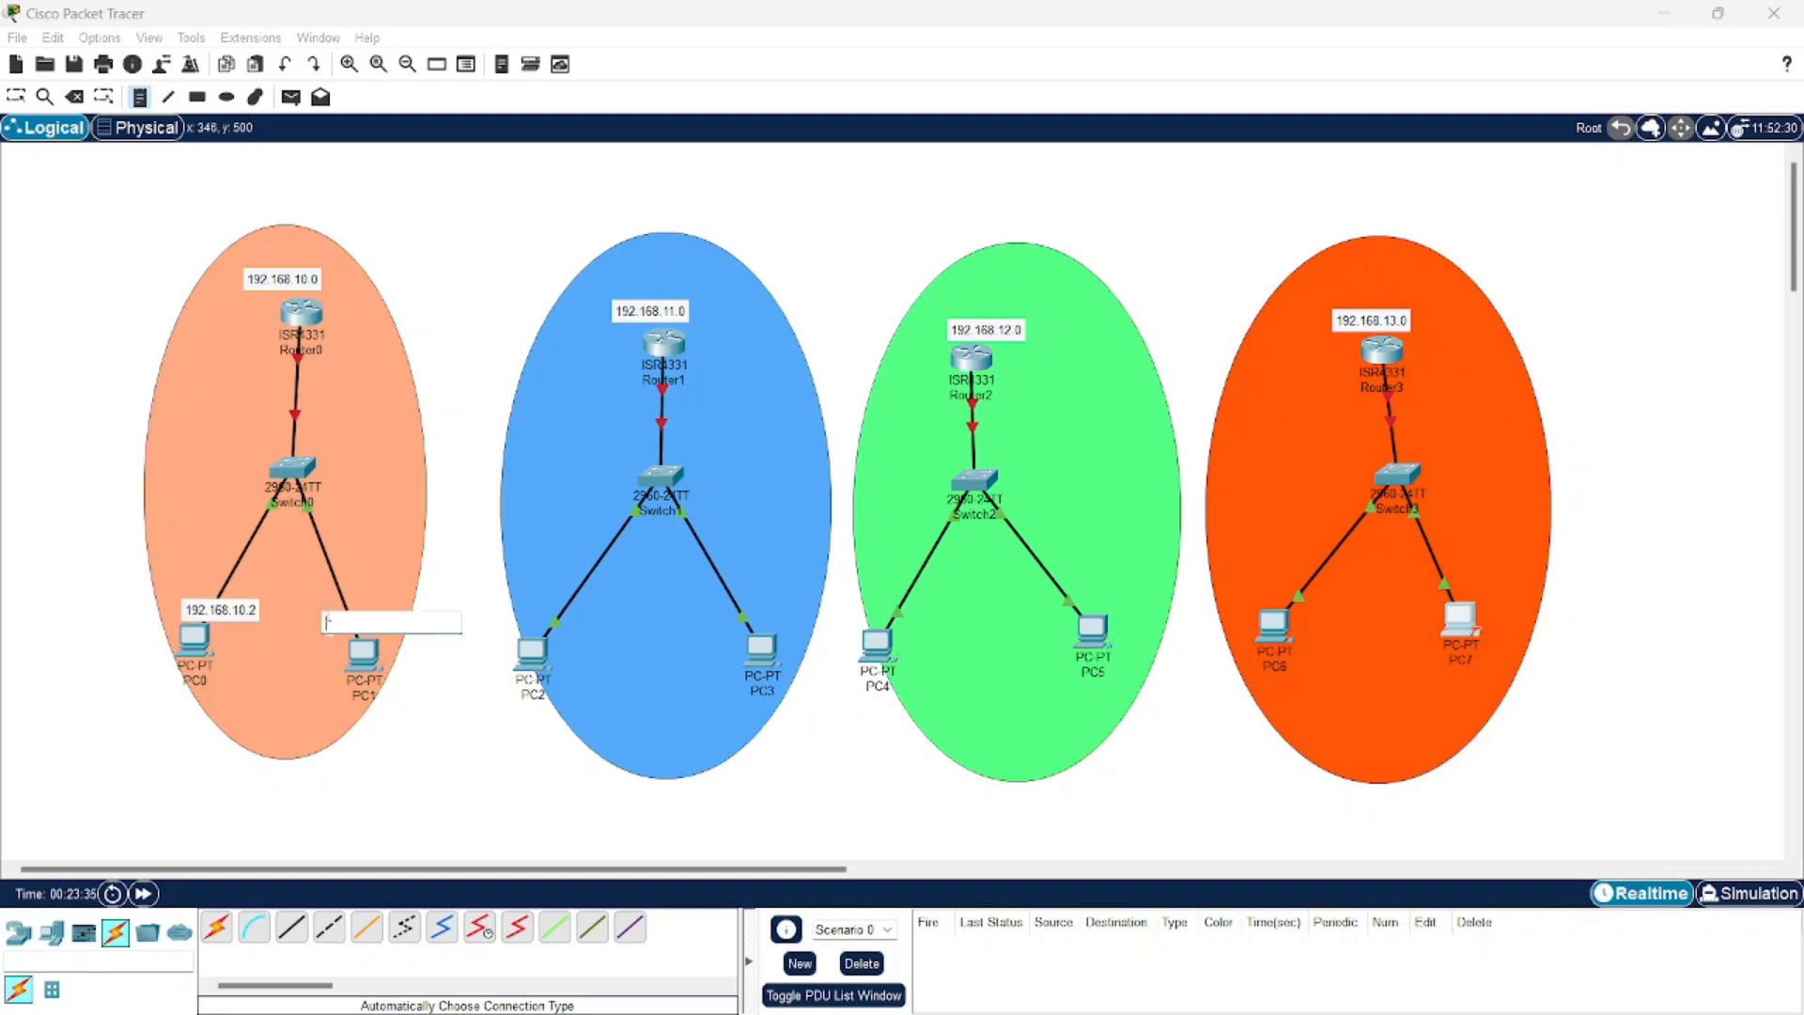
type("192.168.10.3")
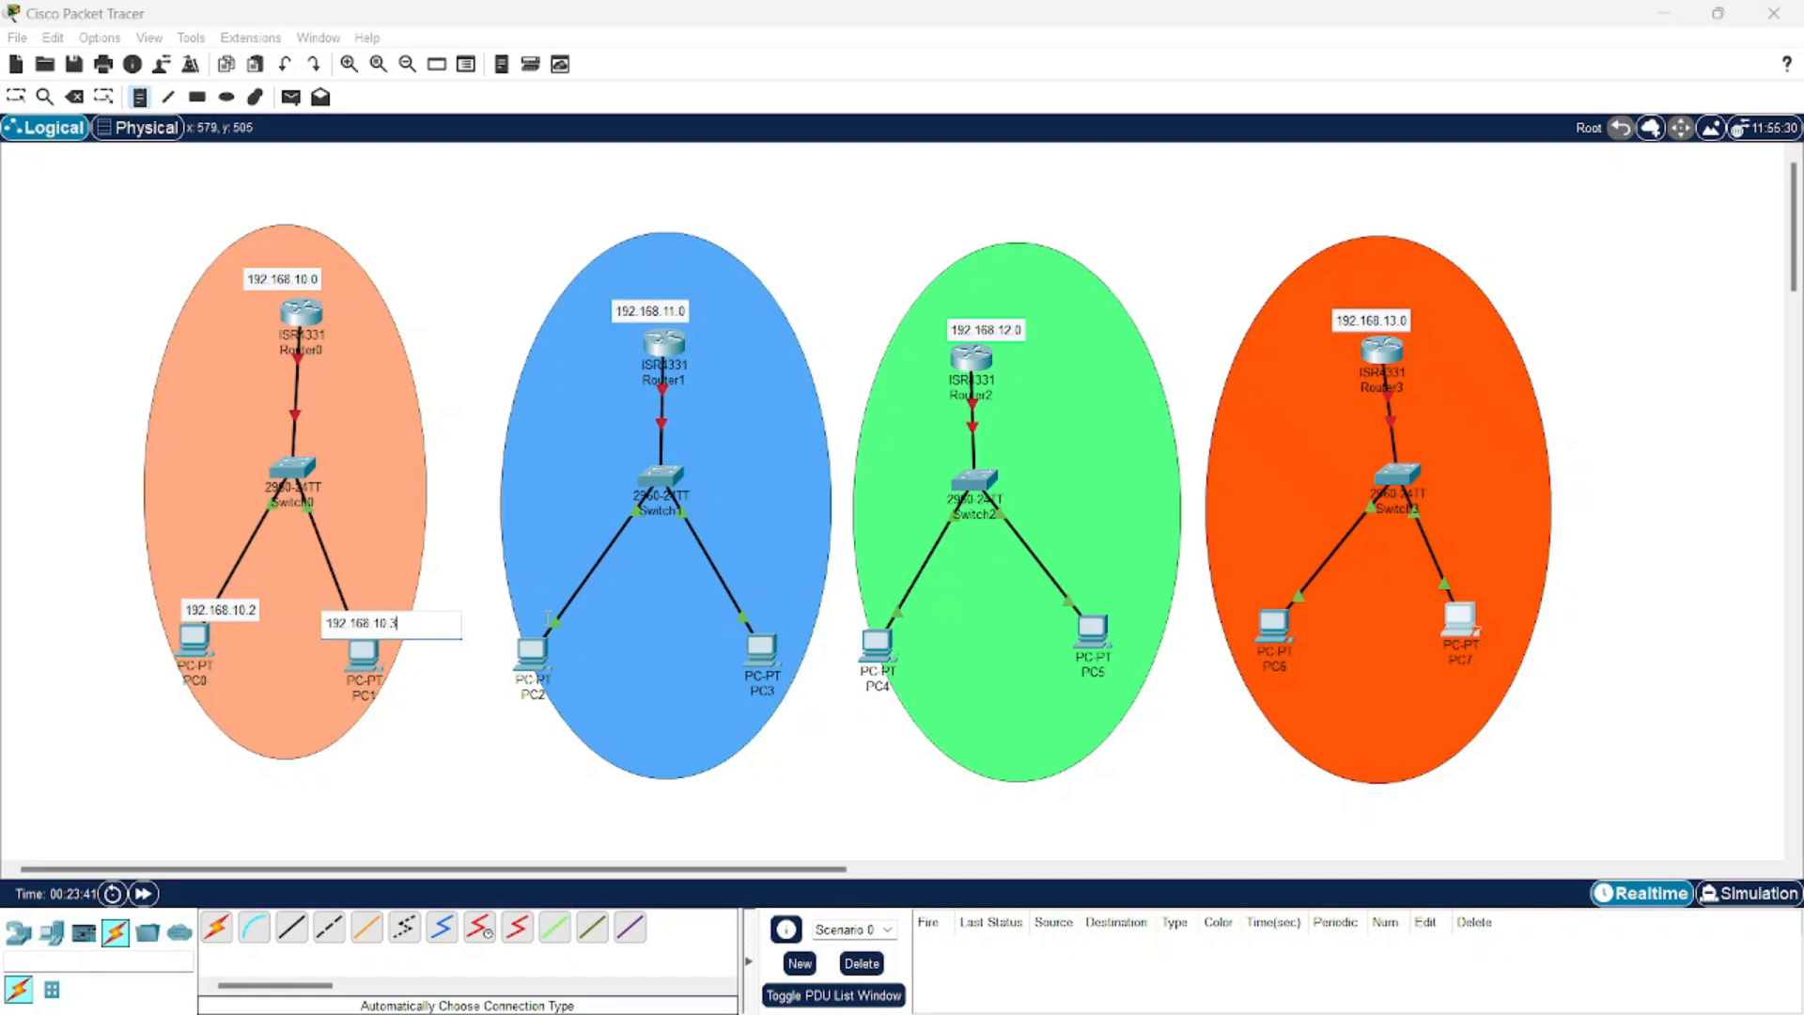
Label PC2 with the note 192.168.11.2 and PC3 with the note 192.168.11.3
left_click(539, 612)
type("192.16")
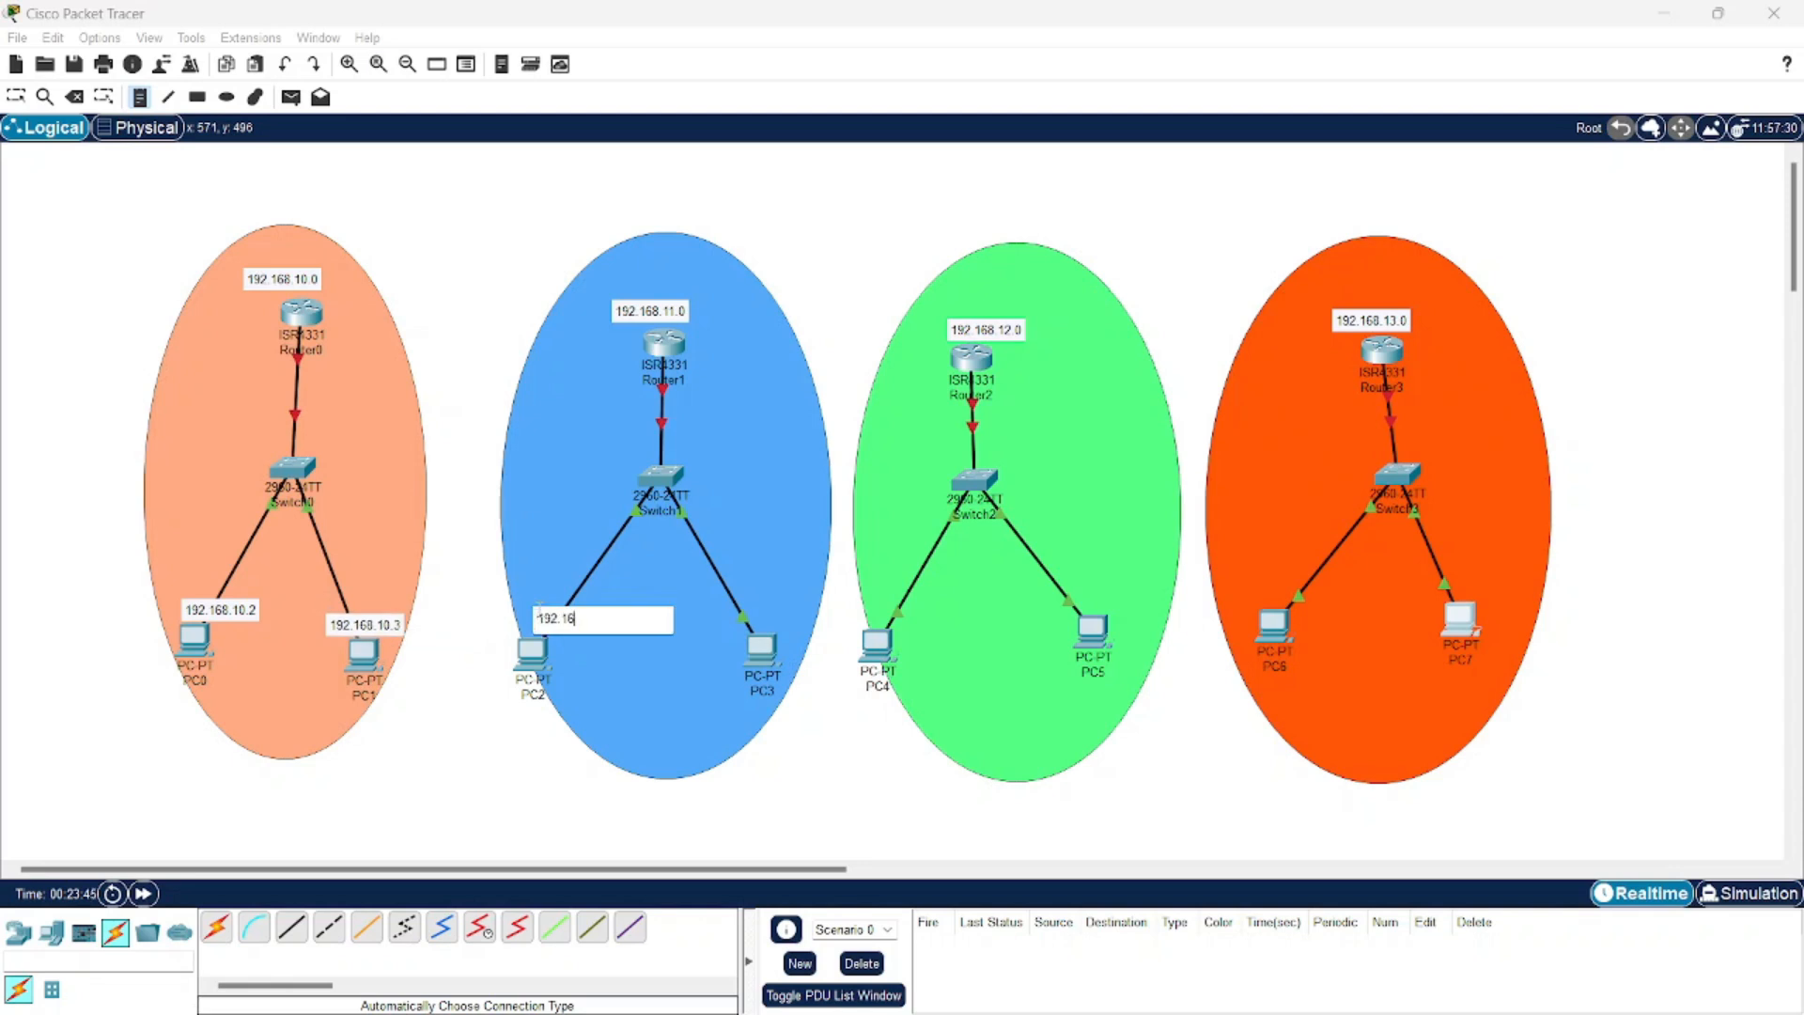
type("8.11.2")
left_click(722, 622)
type("192.16")
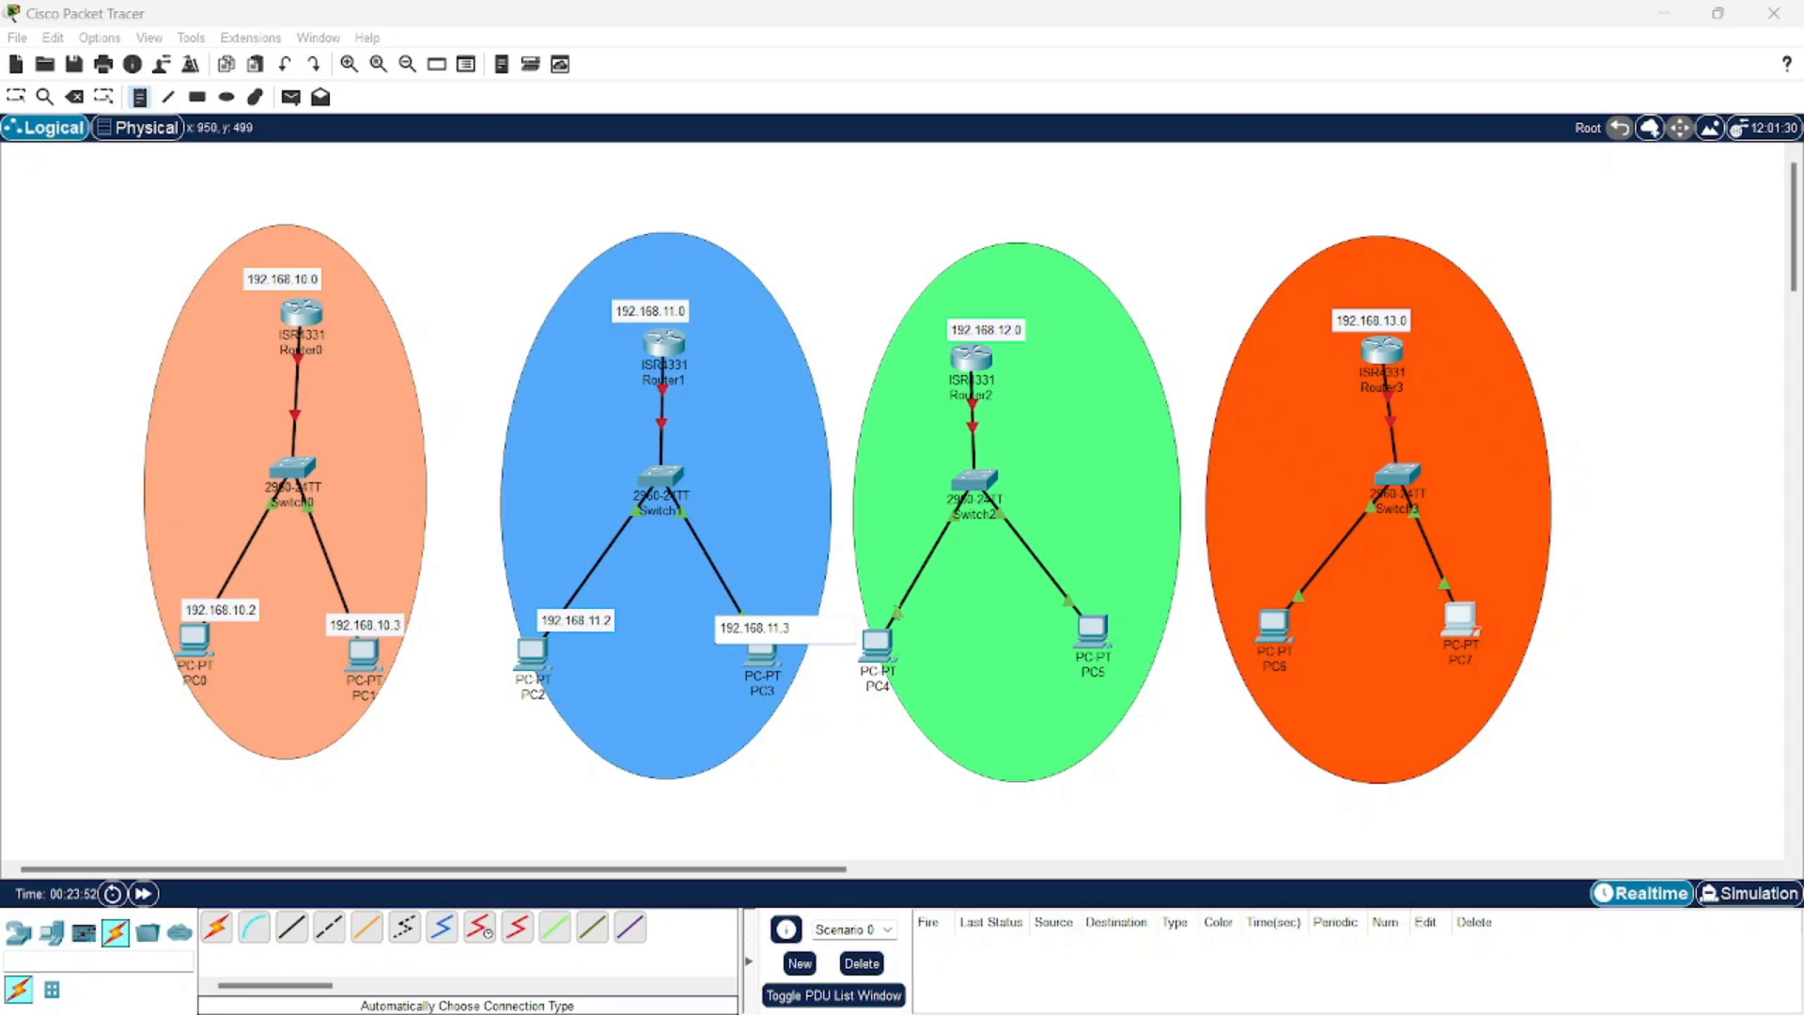
Label PC4 with the note 192.168.12.2 and PC5 with the note 192.168.12.3
left_click(912, 615)
type("192")
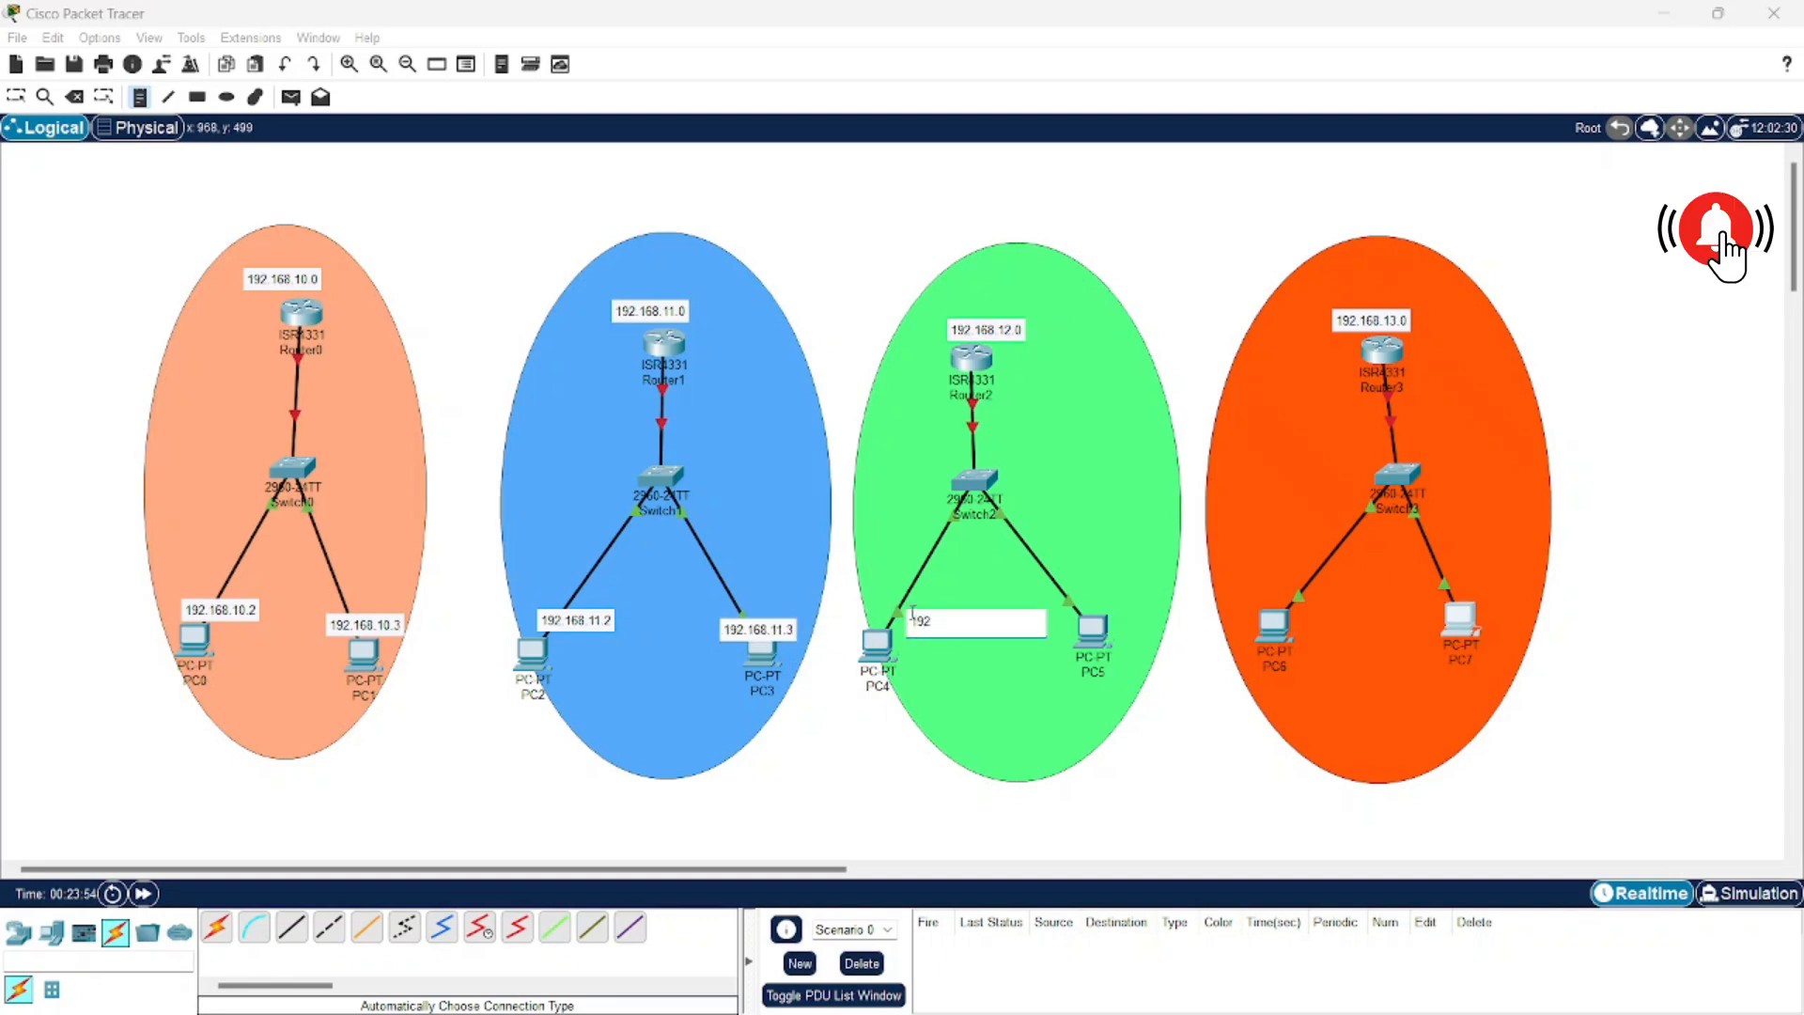
type(".168.12.2")
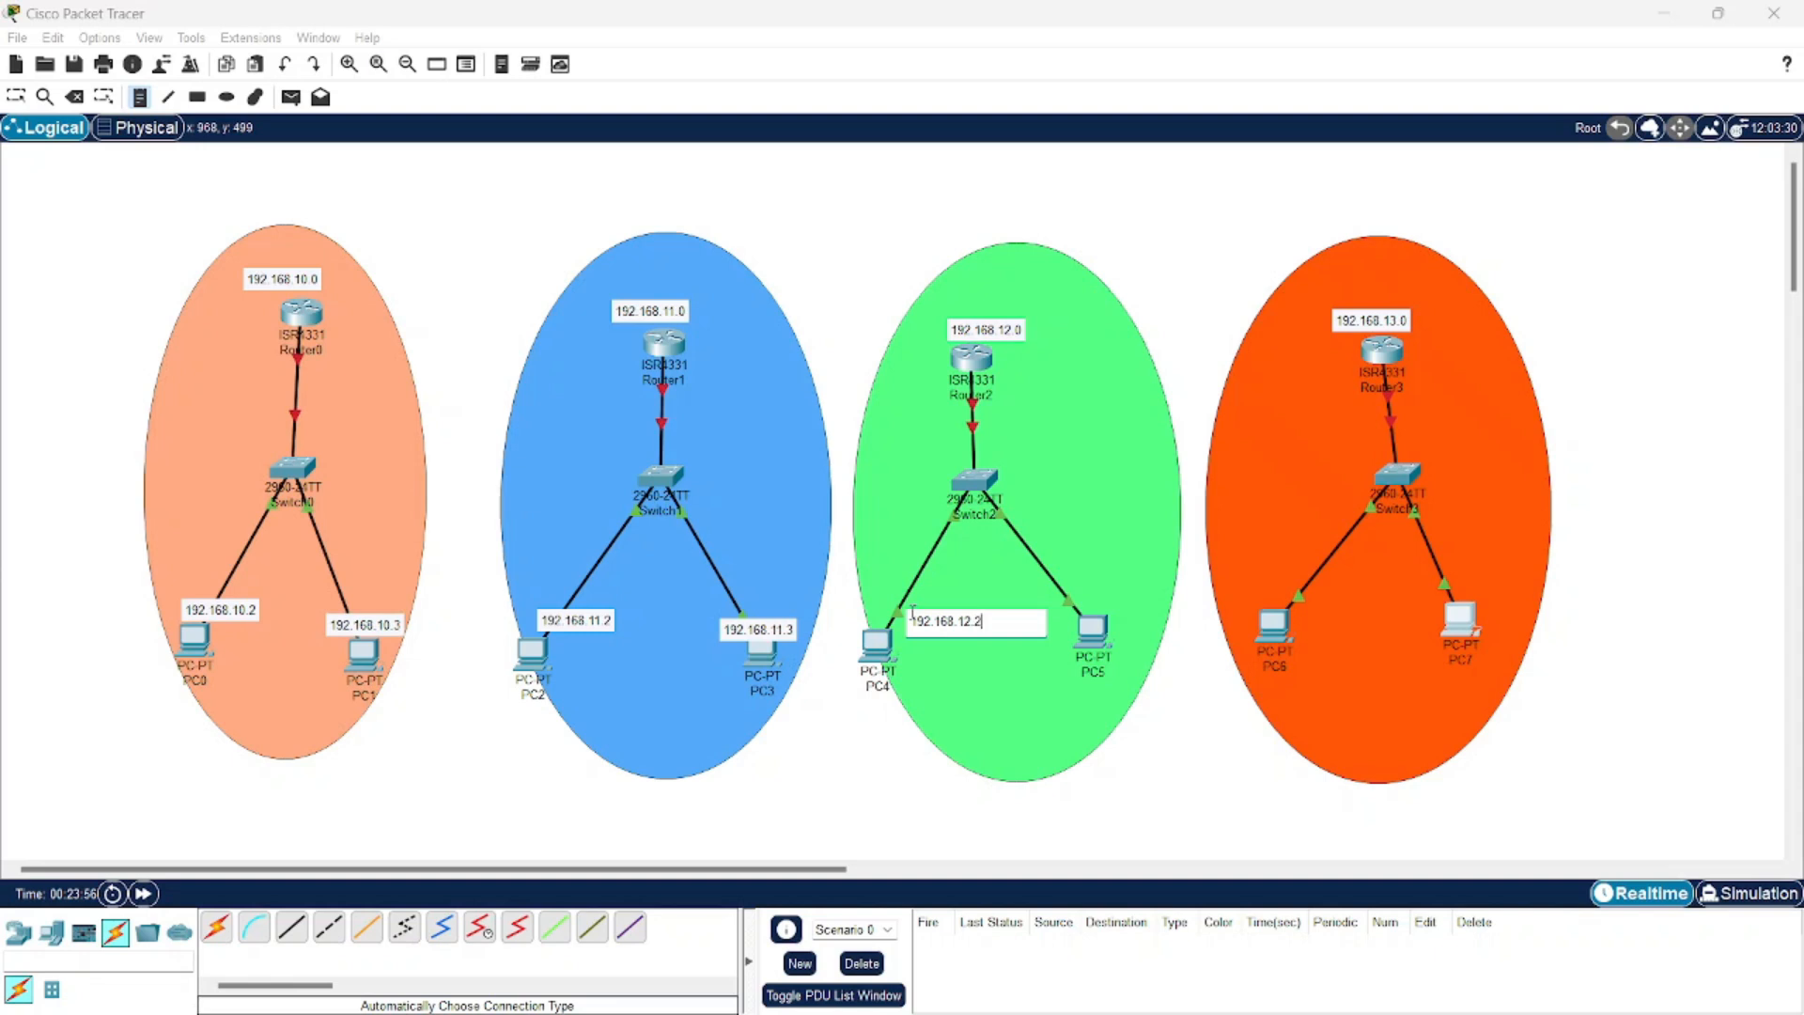
left_click(1057, 620)
type("192.168.12.3")
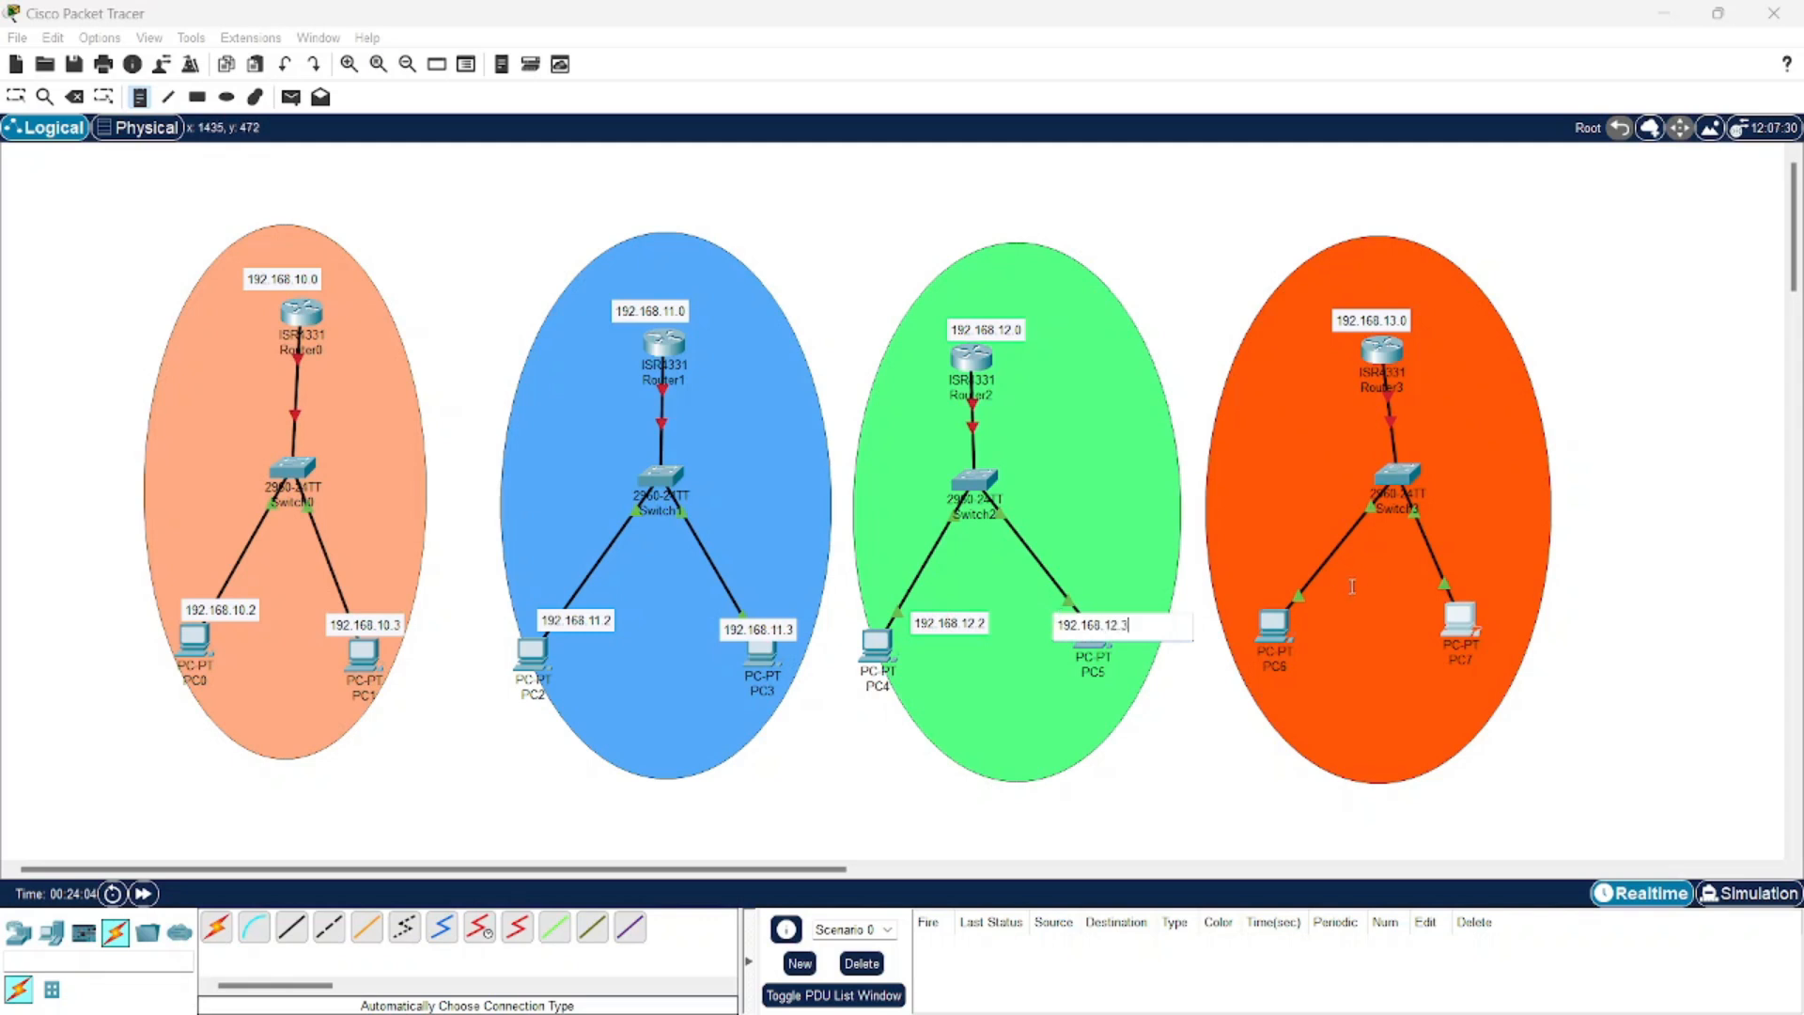
Place the note 192.168.13.2 below PC6 and the note 192.168.13.3 below PC7
left_click(1281, 699)
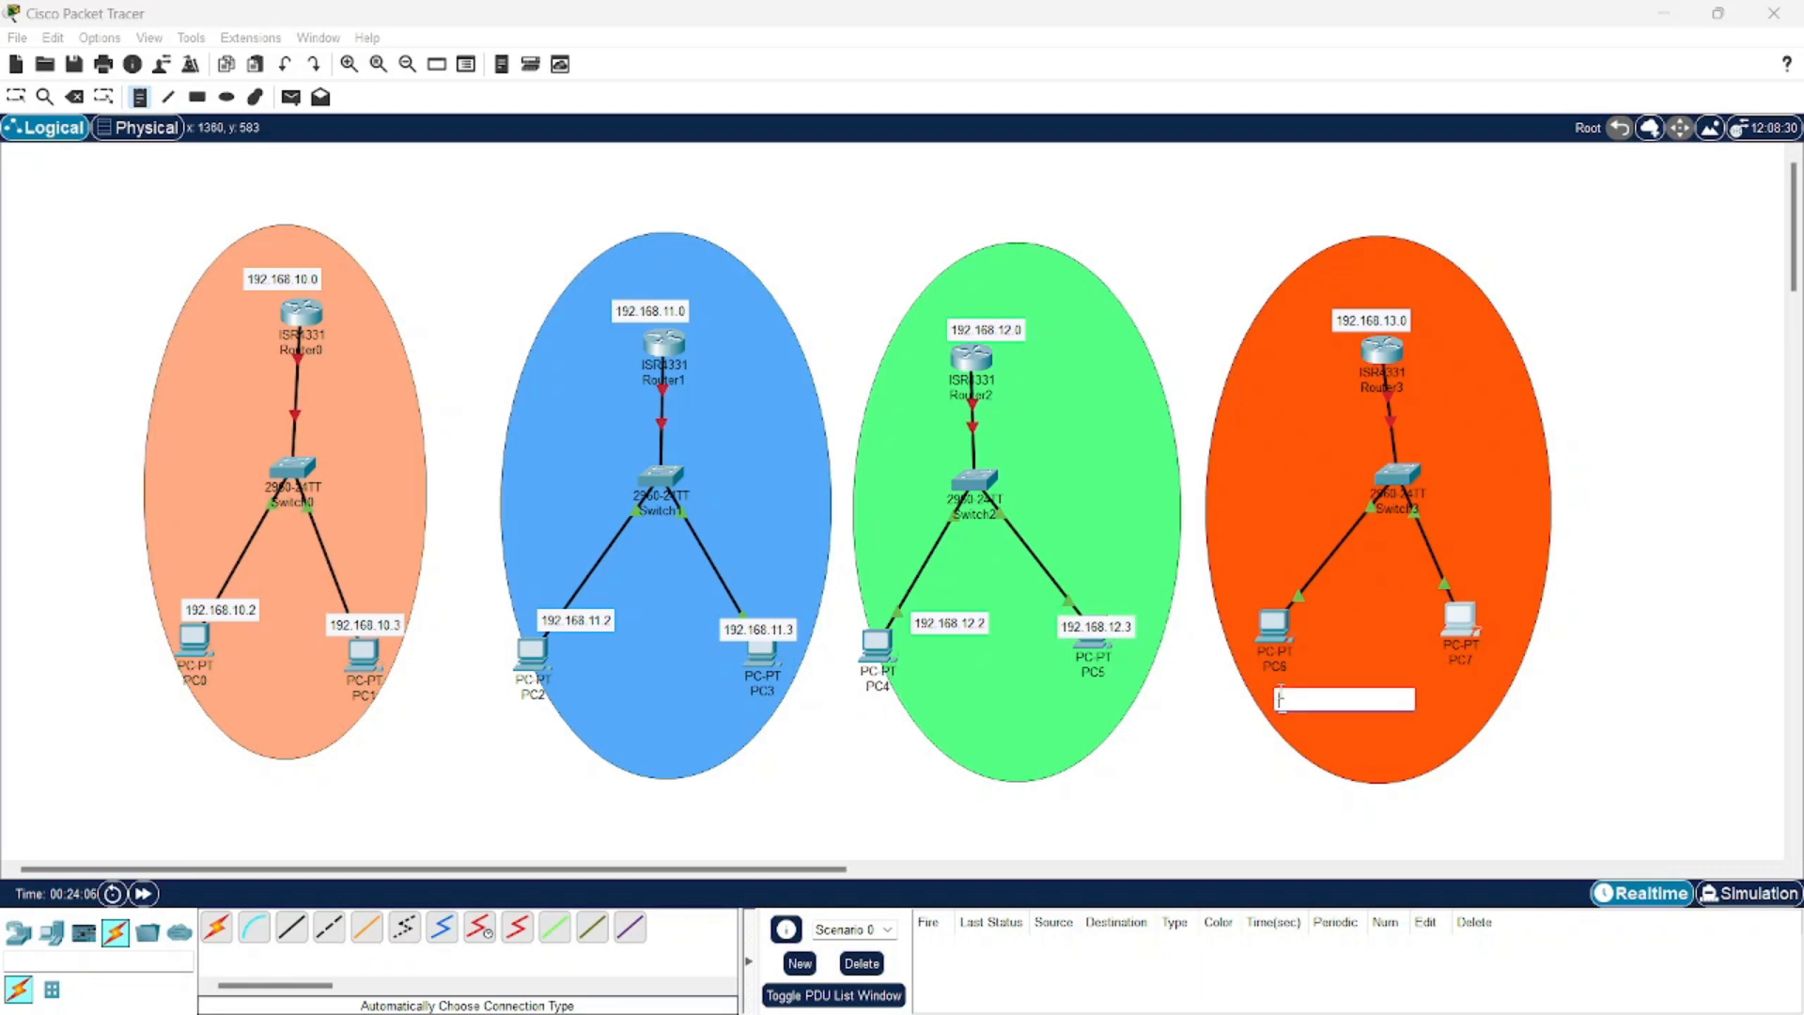
type("192.168.1")
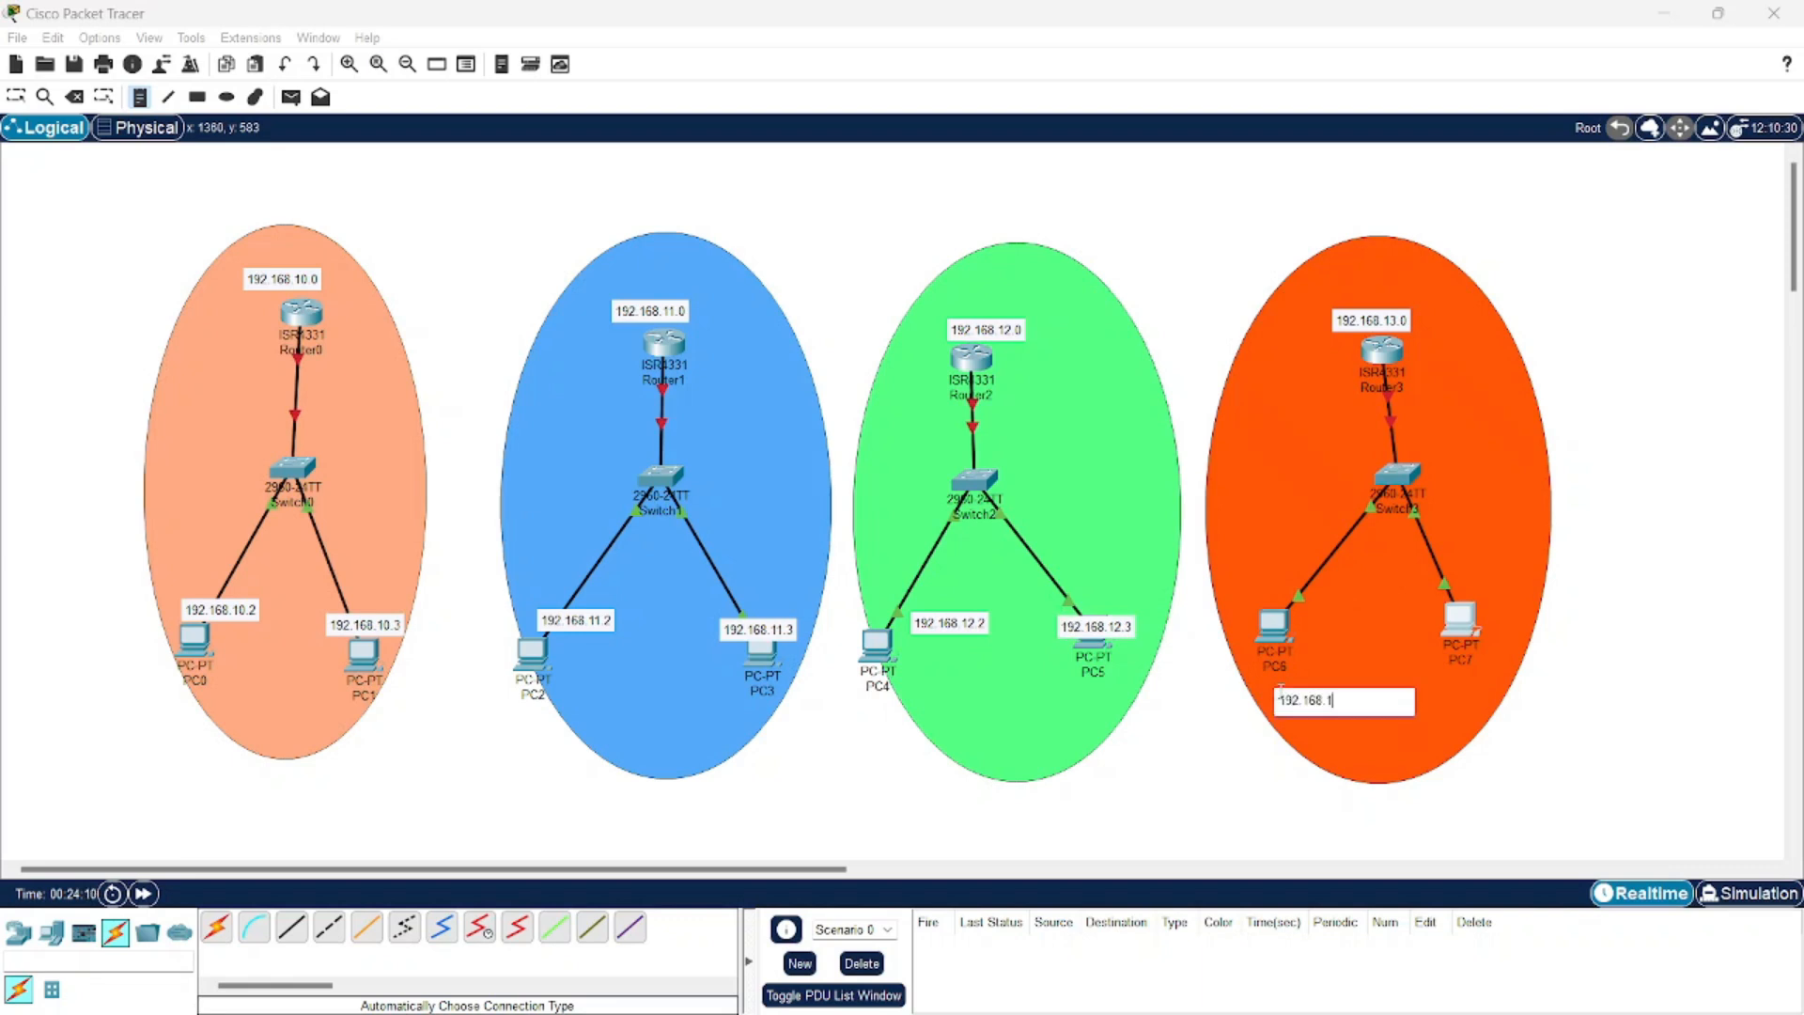
type("3.")
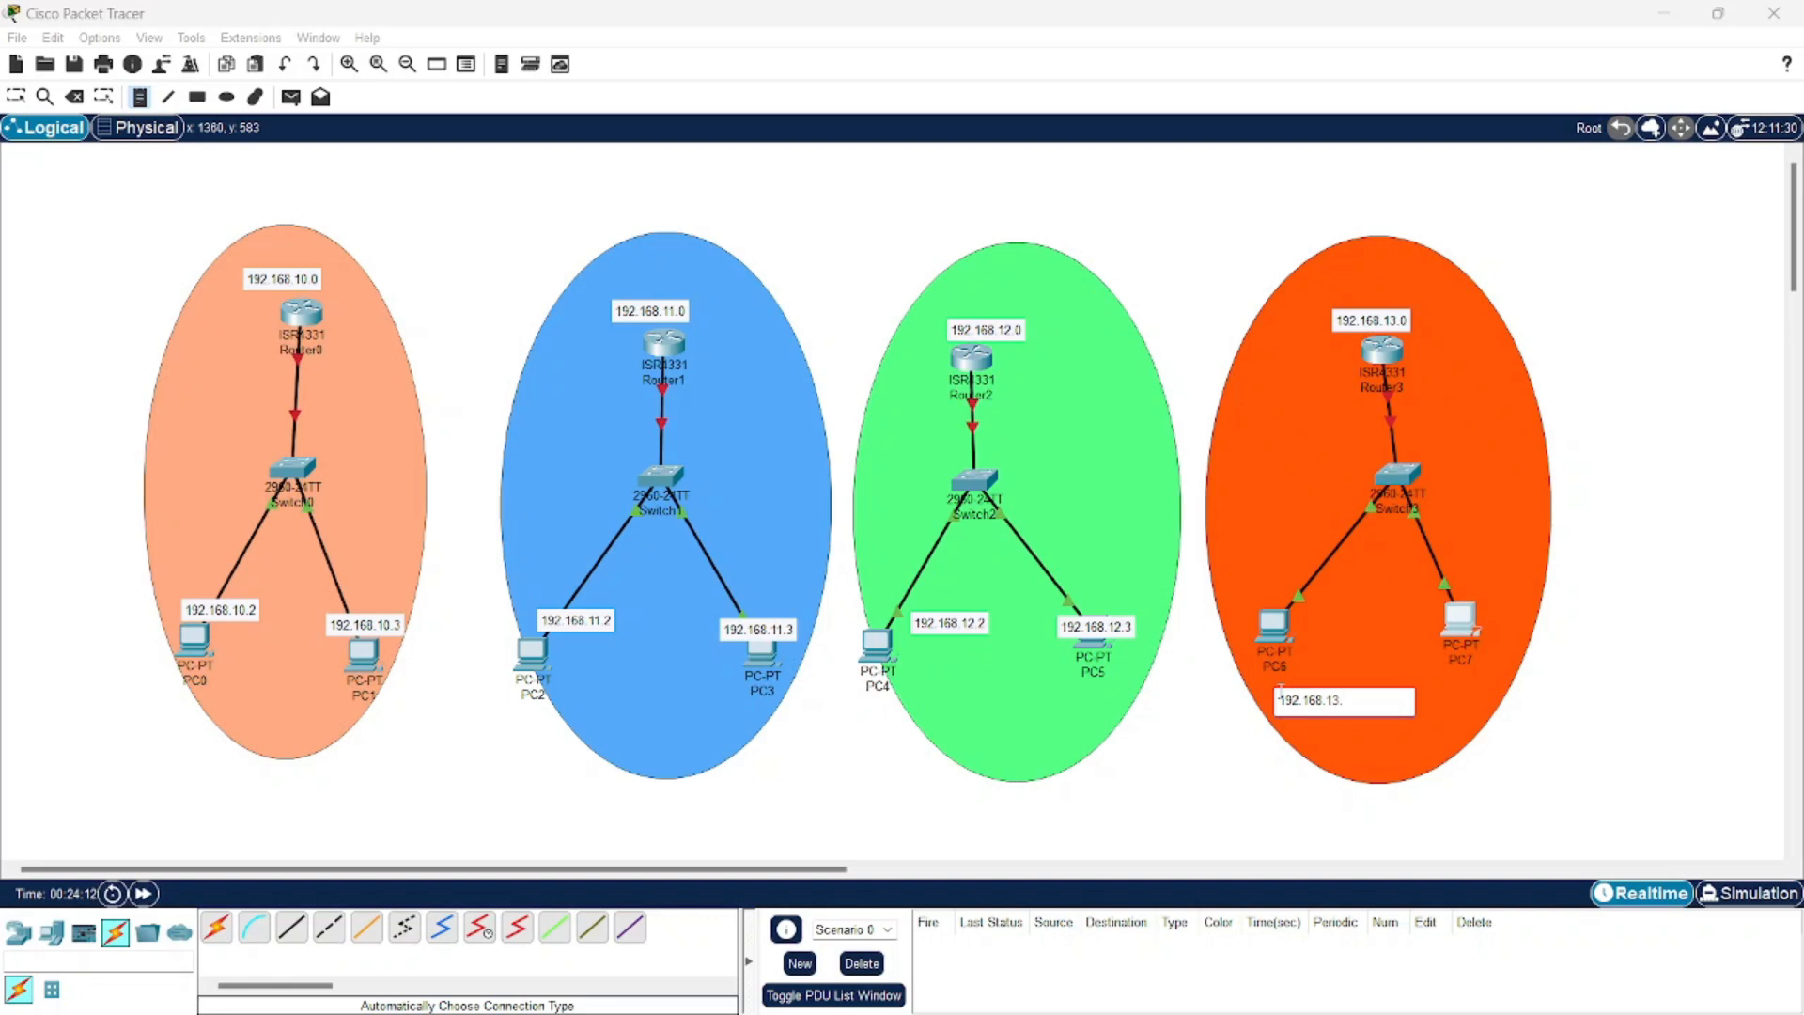
type("2")
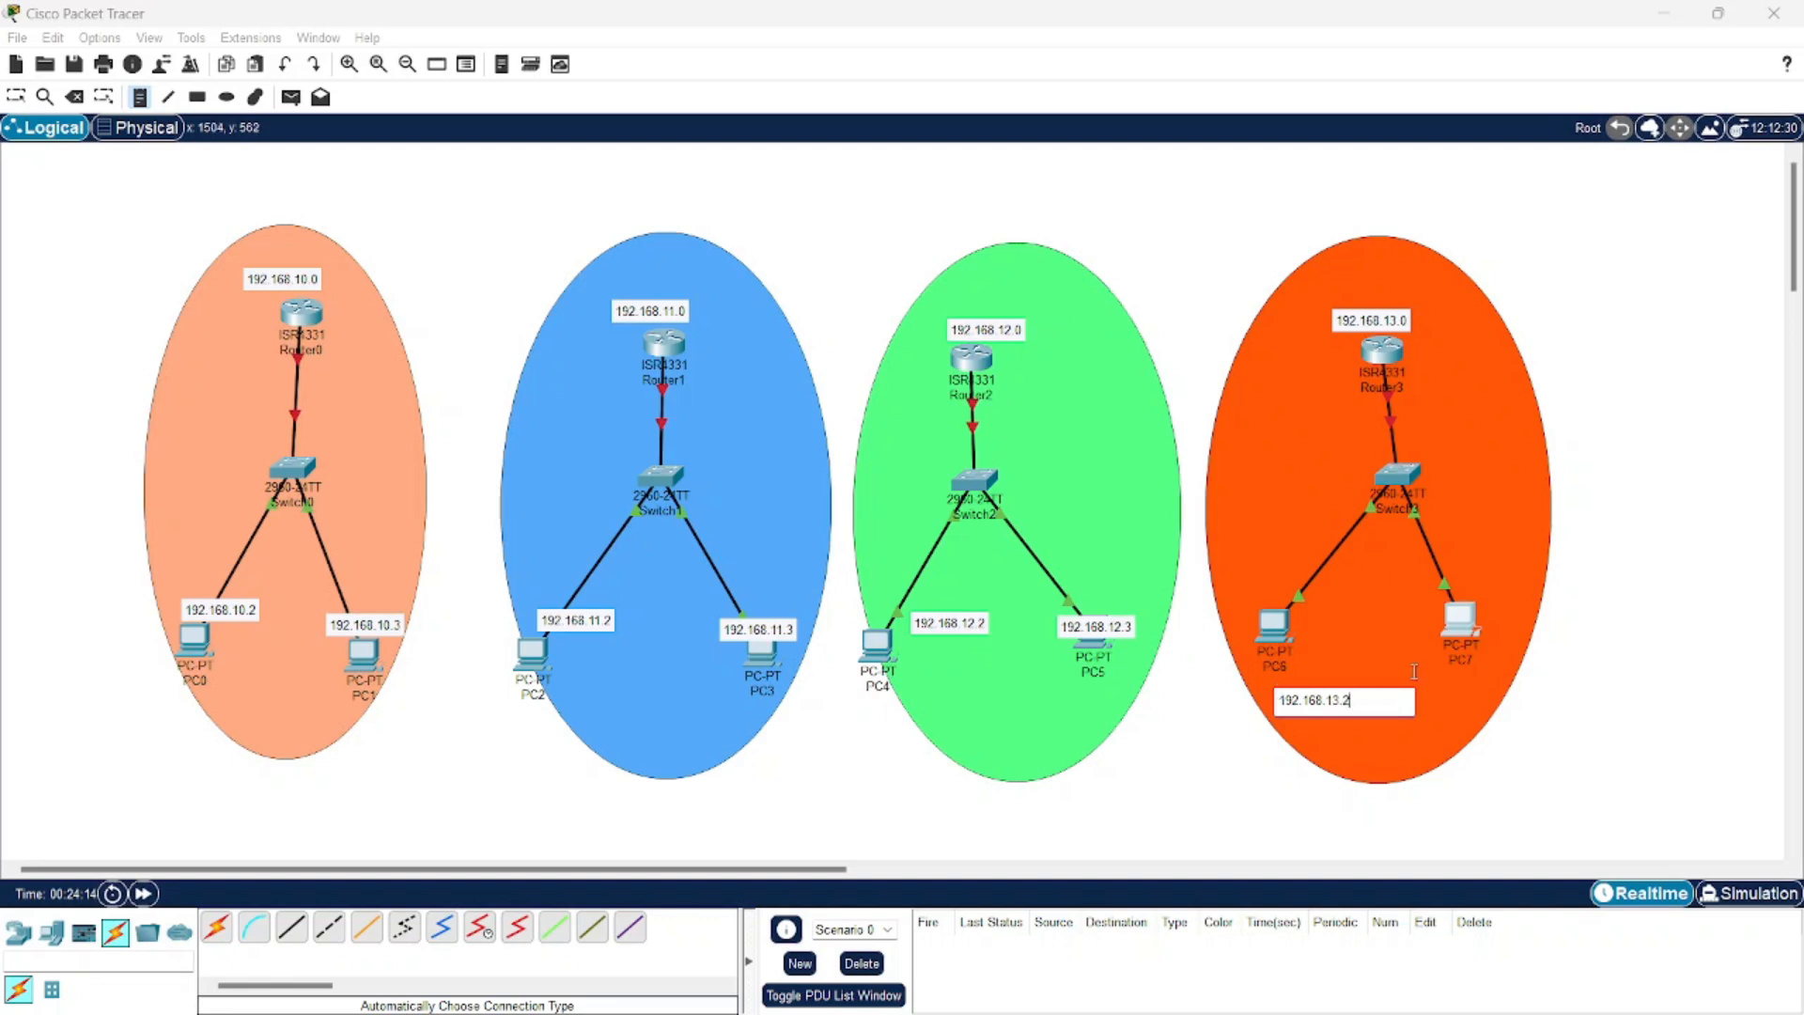
left_click(1411, 678)
type("192.168.13.3")
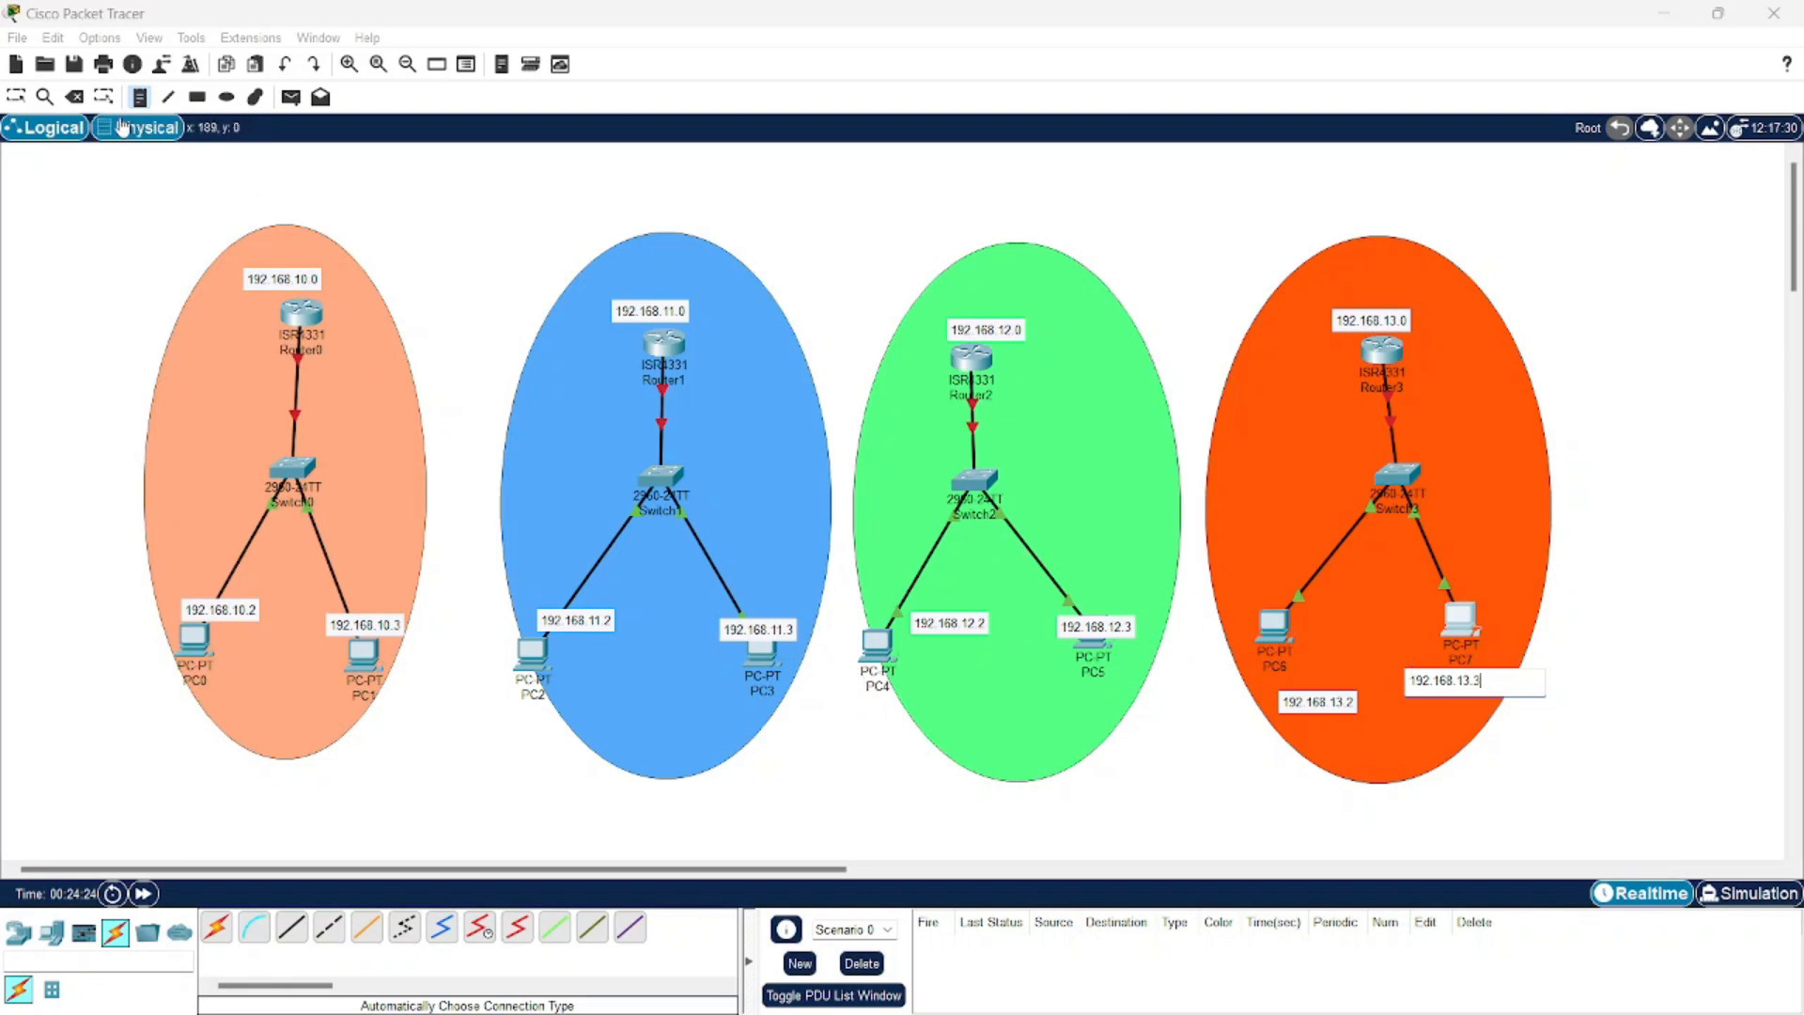
Place the router-link network notes 10.0.0.0, 11.0.0.0 and 12.0.0.0 in the gaps between the four neighbouring ellipses
left_click(412, 246)
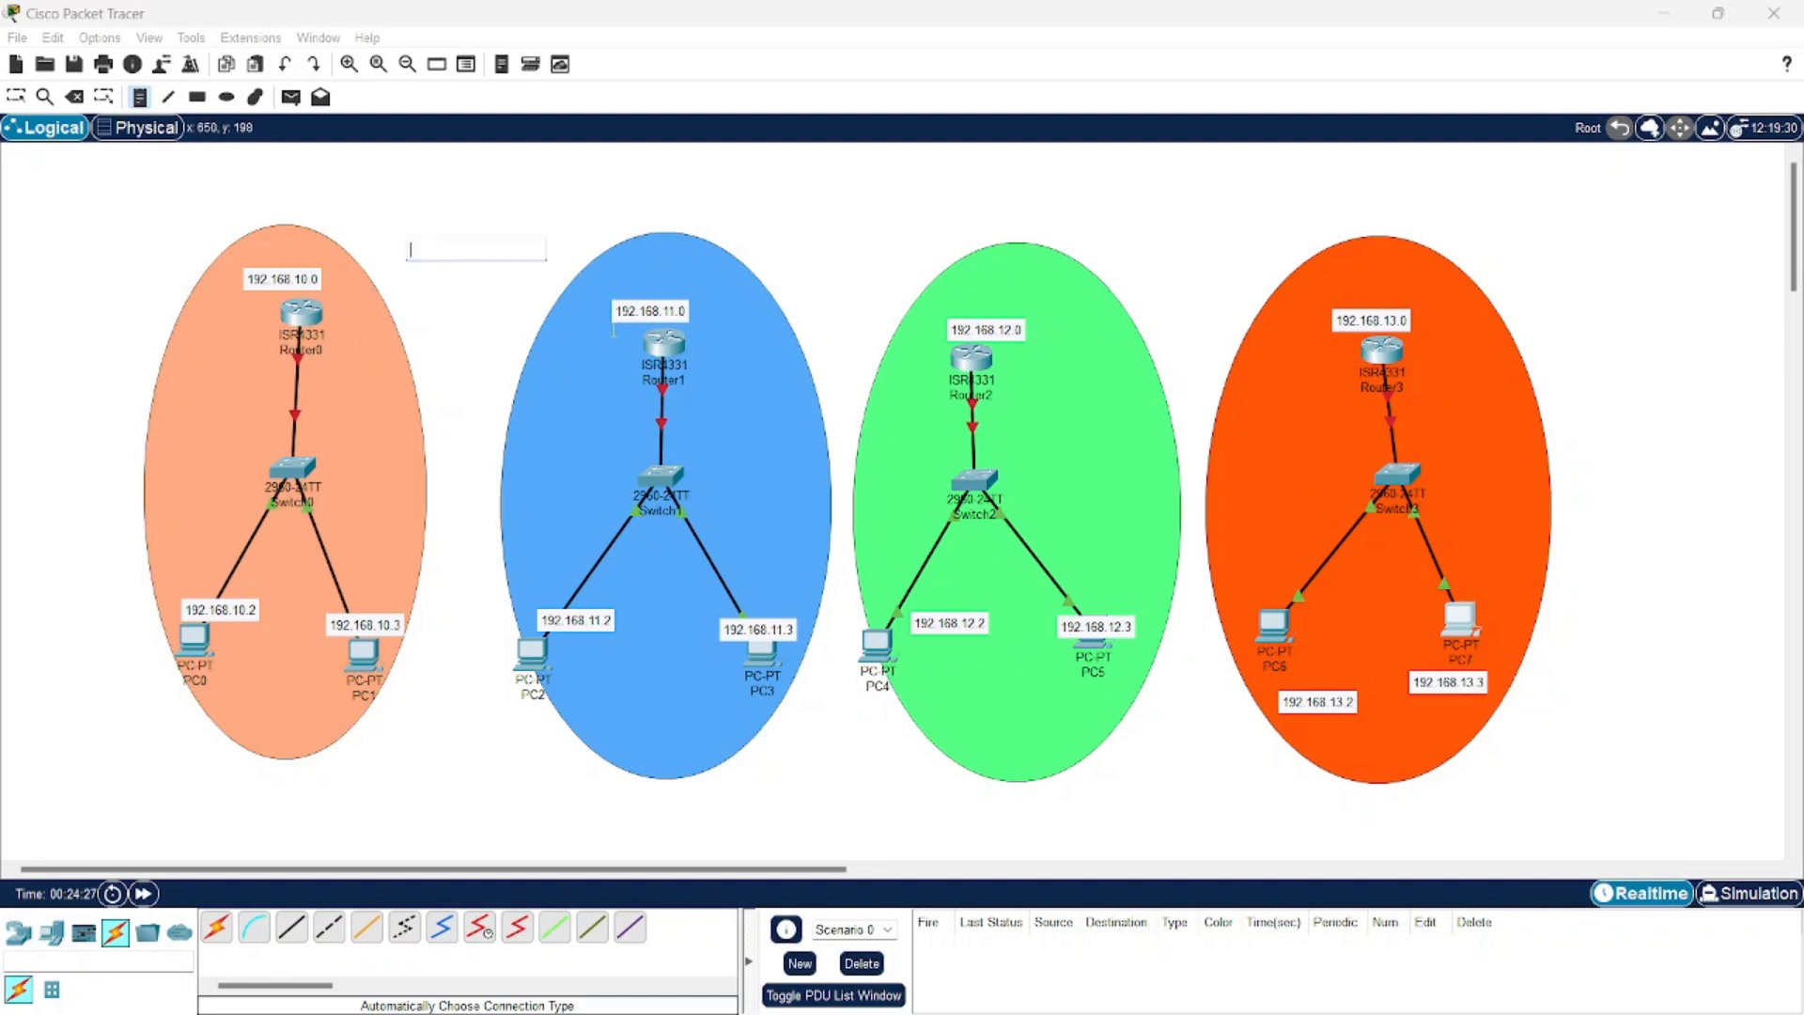
type("10.0.0.0")
left_click(781, 251)
type("11.0.0.0")
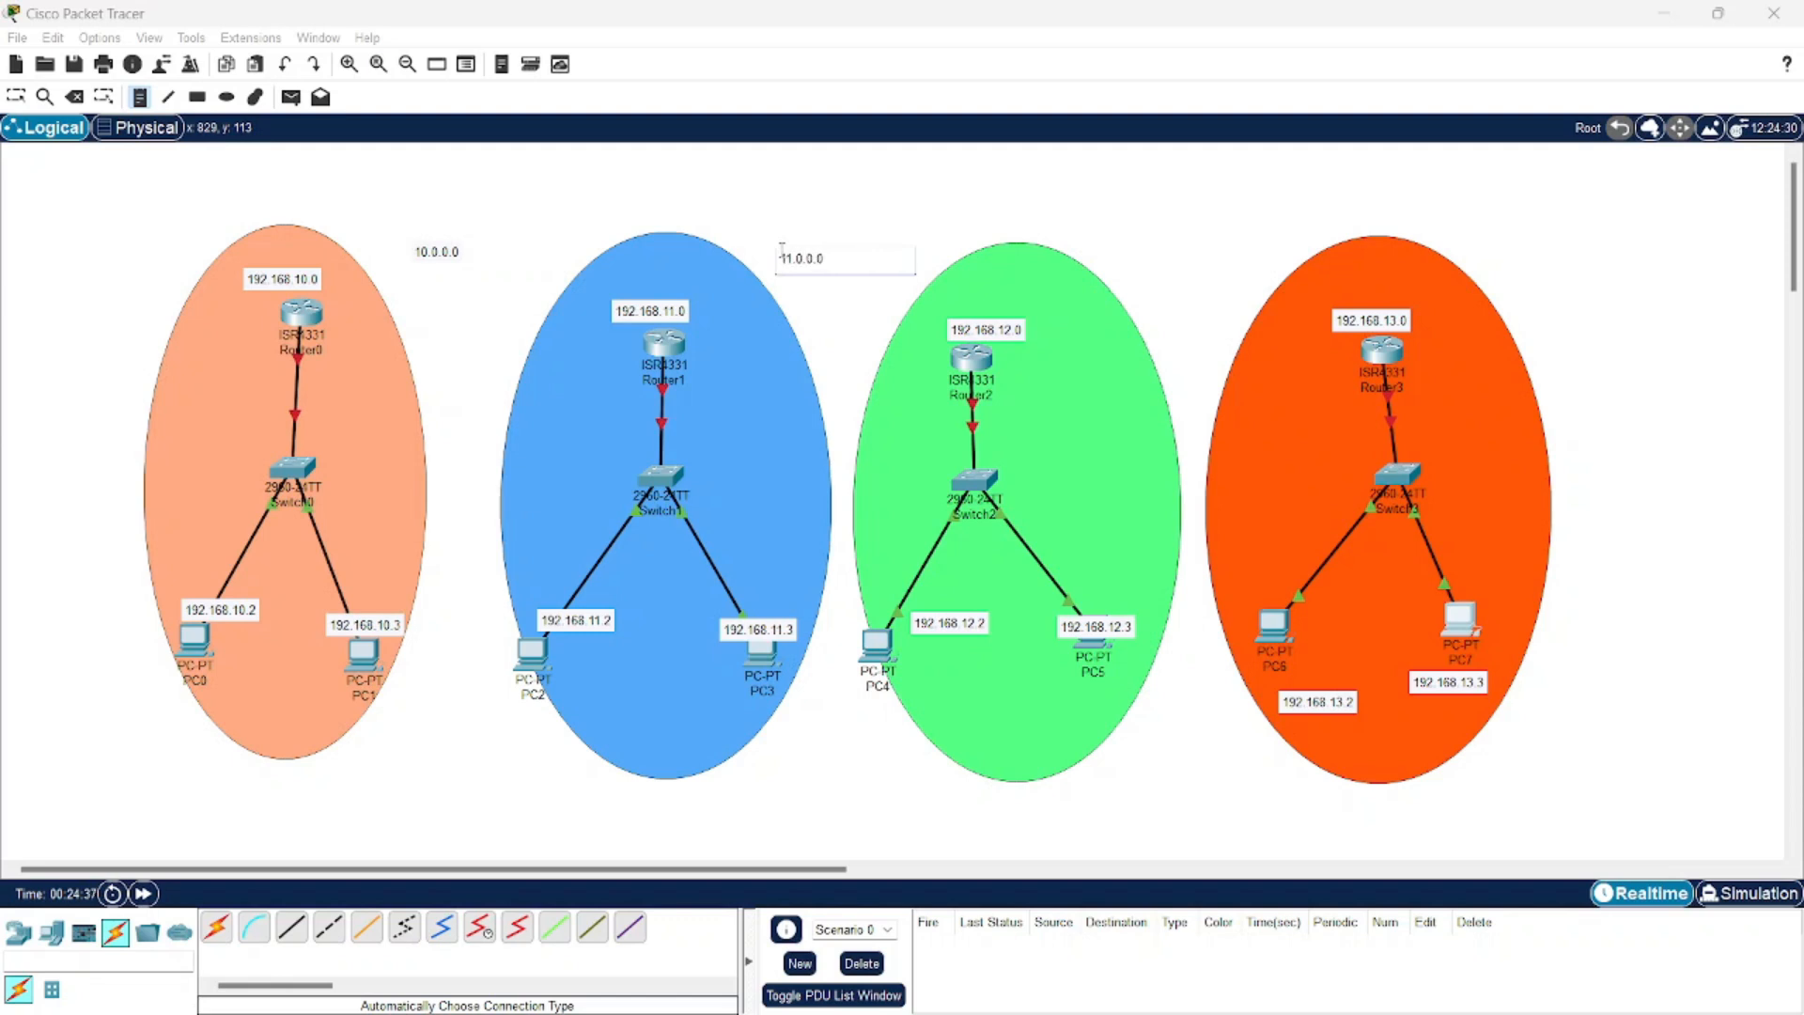
left_click(1168, 264)
type("12.0.0.0")
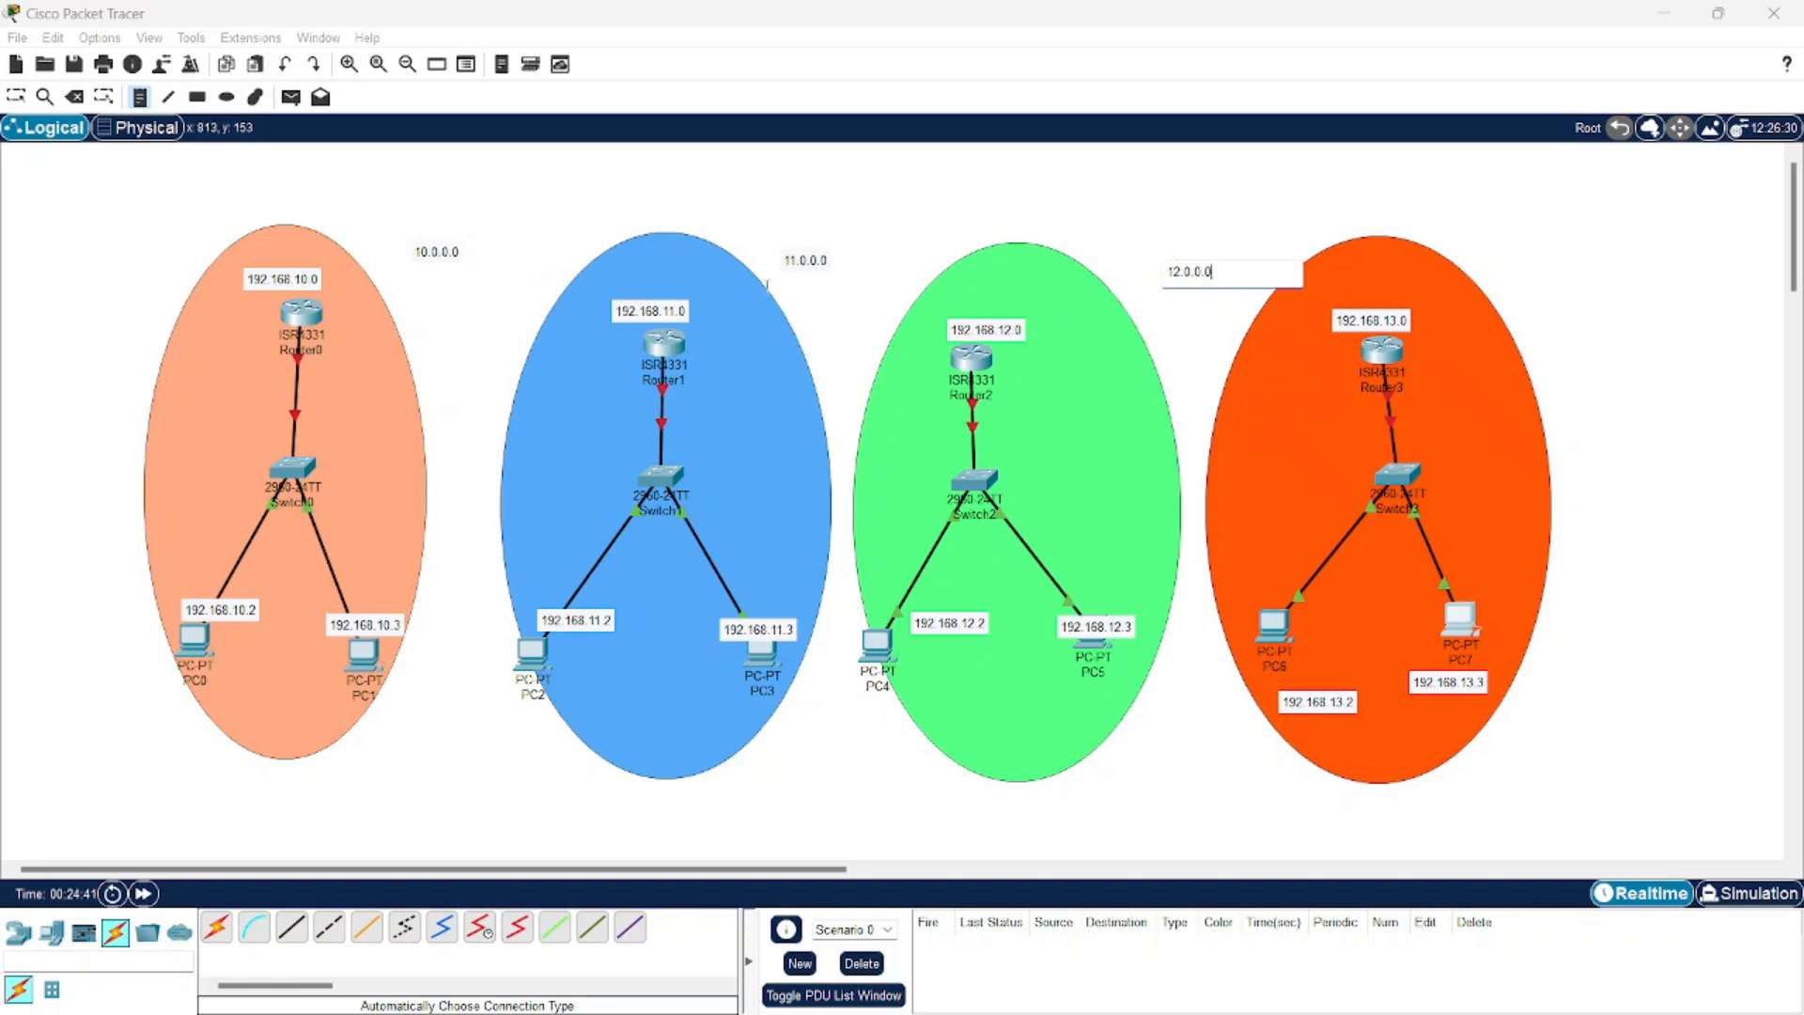
Tidy the layout by shifting PC2, PC4, PC6, Switch3 and PC0 further inside their ellipses and moving the 192.168.11.3 note above PC3
left_click(17, 98)
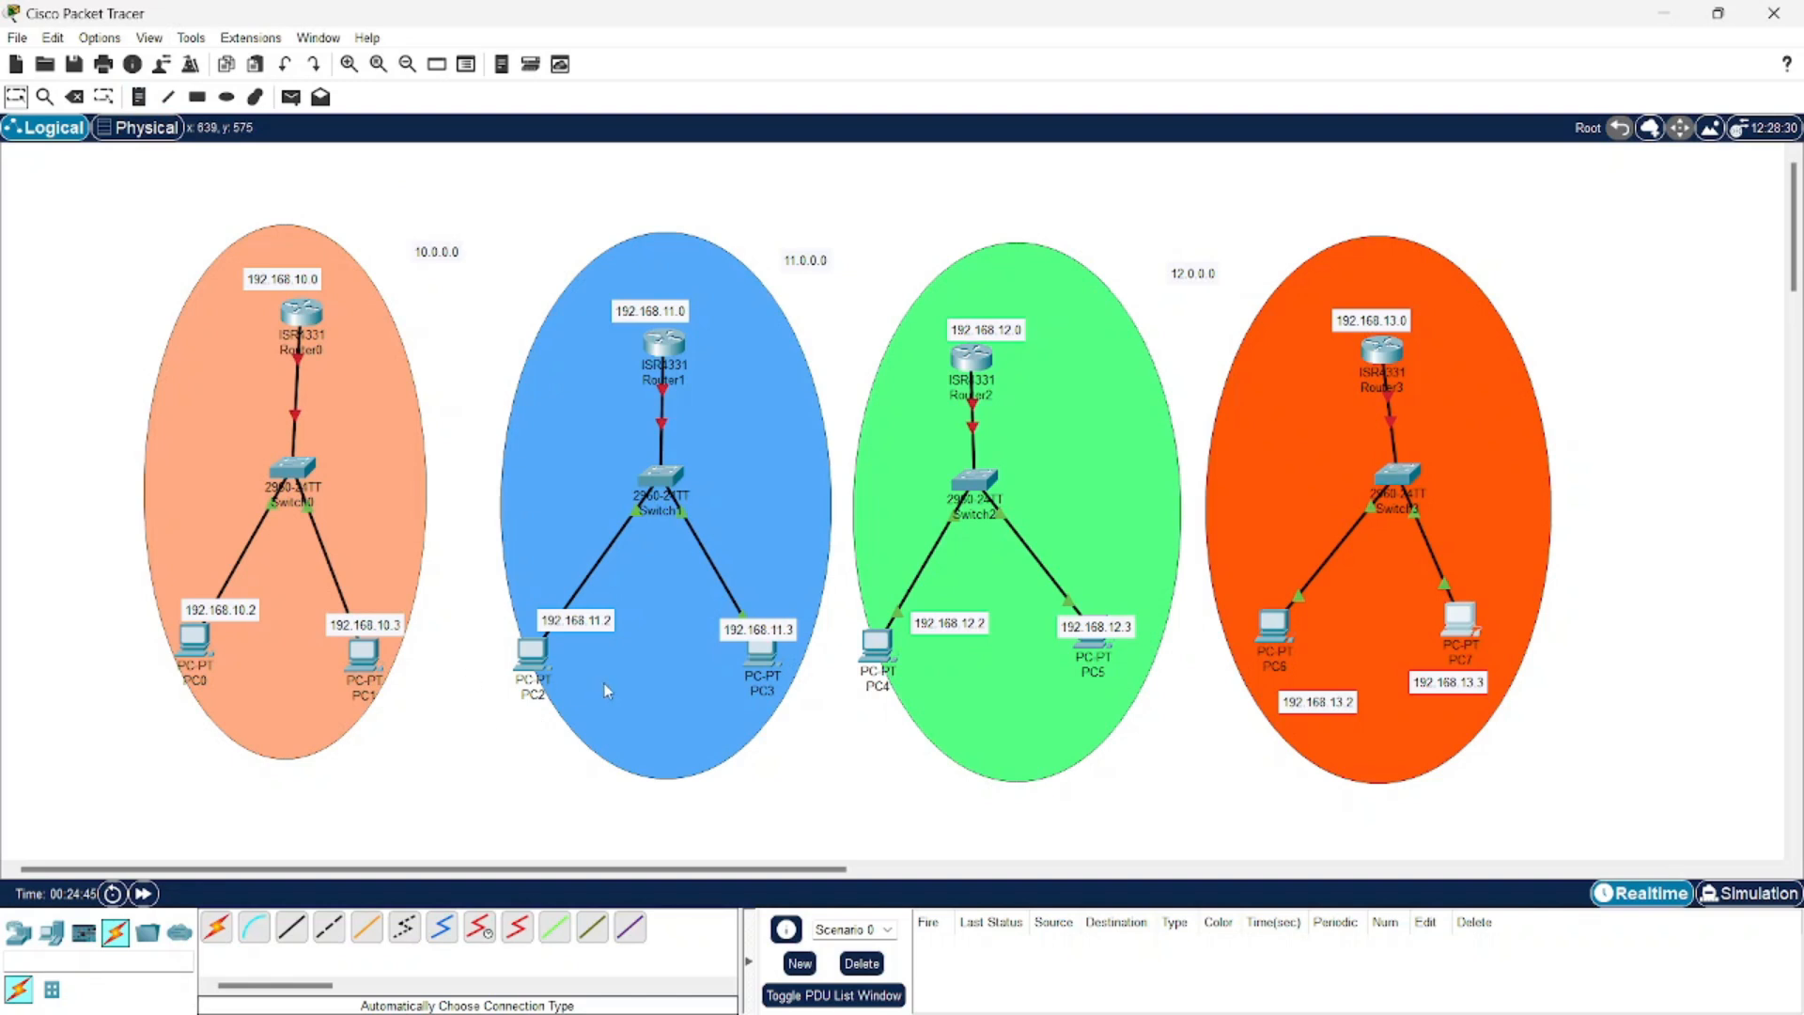
left_click_drag(532, 663, 576, 666)
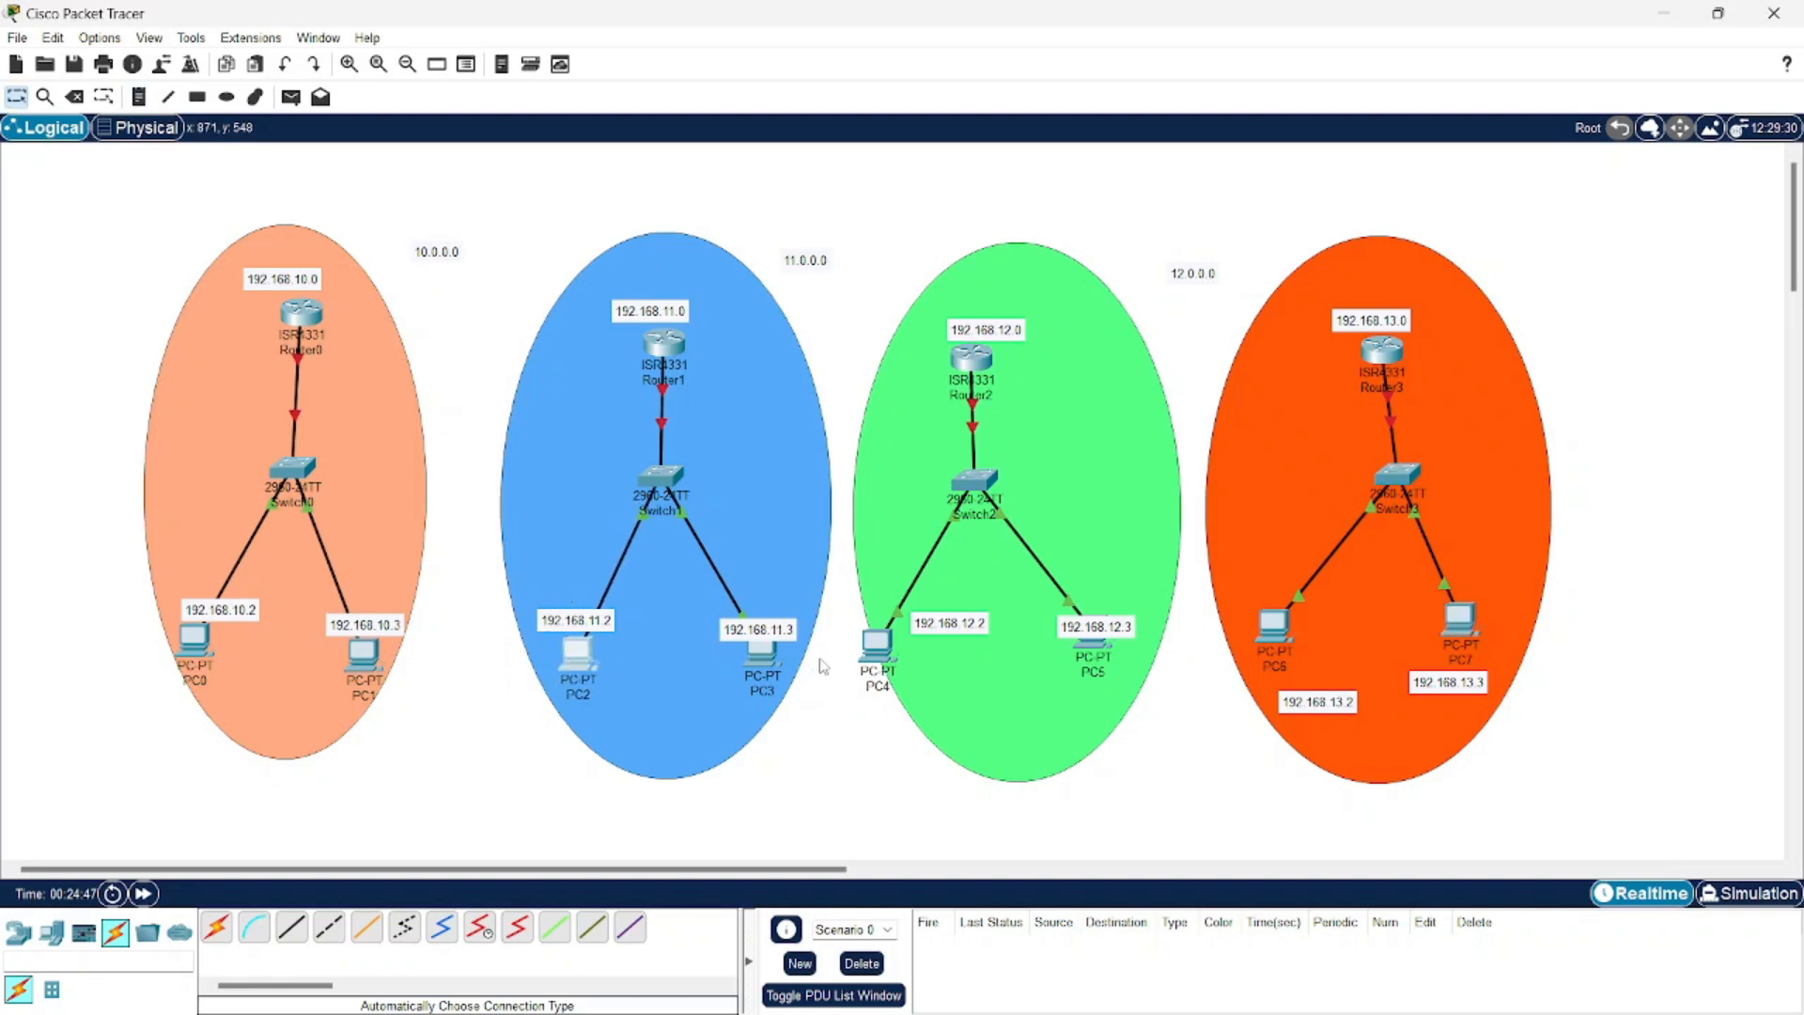
mouse_move(787, 634)
left_mouse_down()
mouse_move(751, 690)
mouse_move(769, 604)
left_mouse_up()
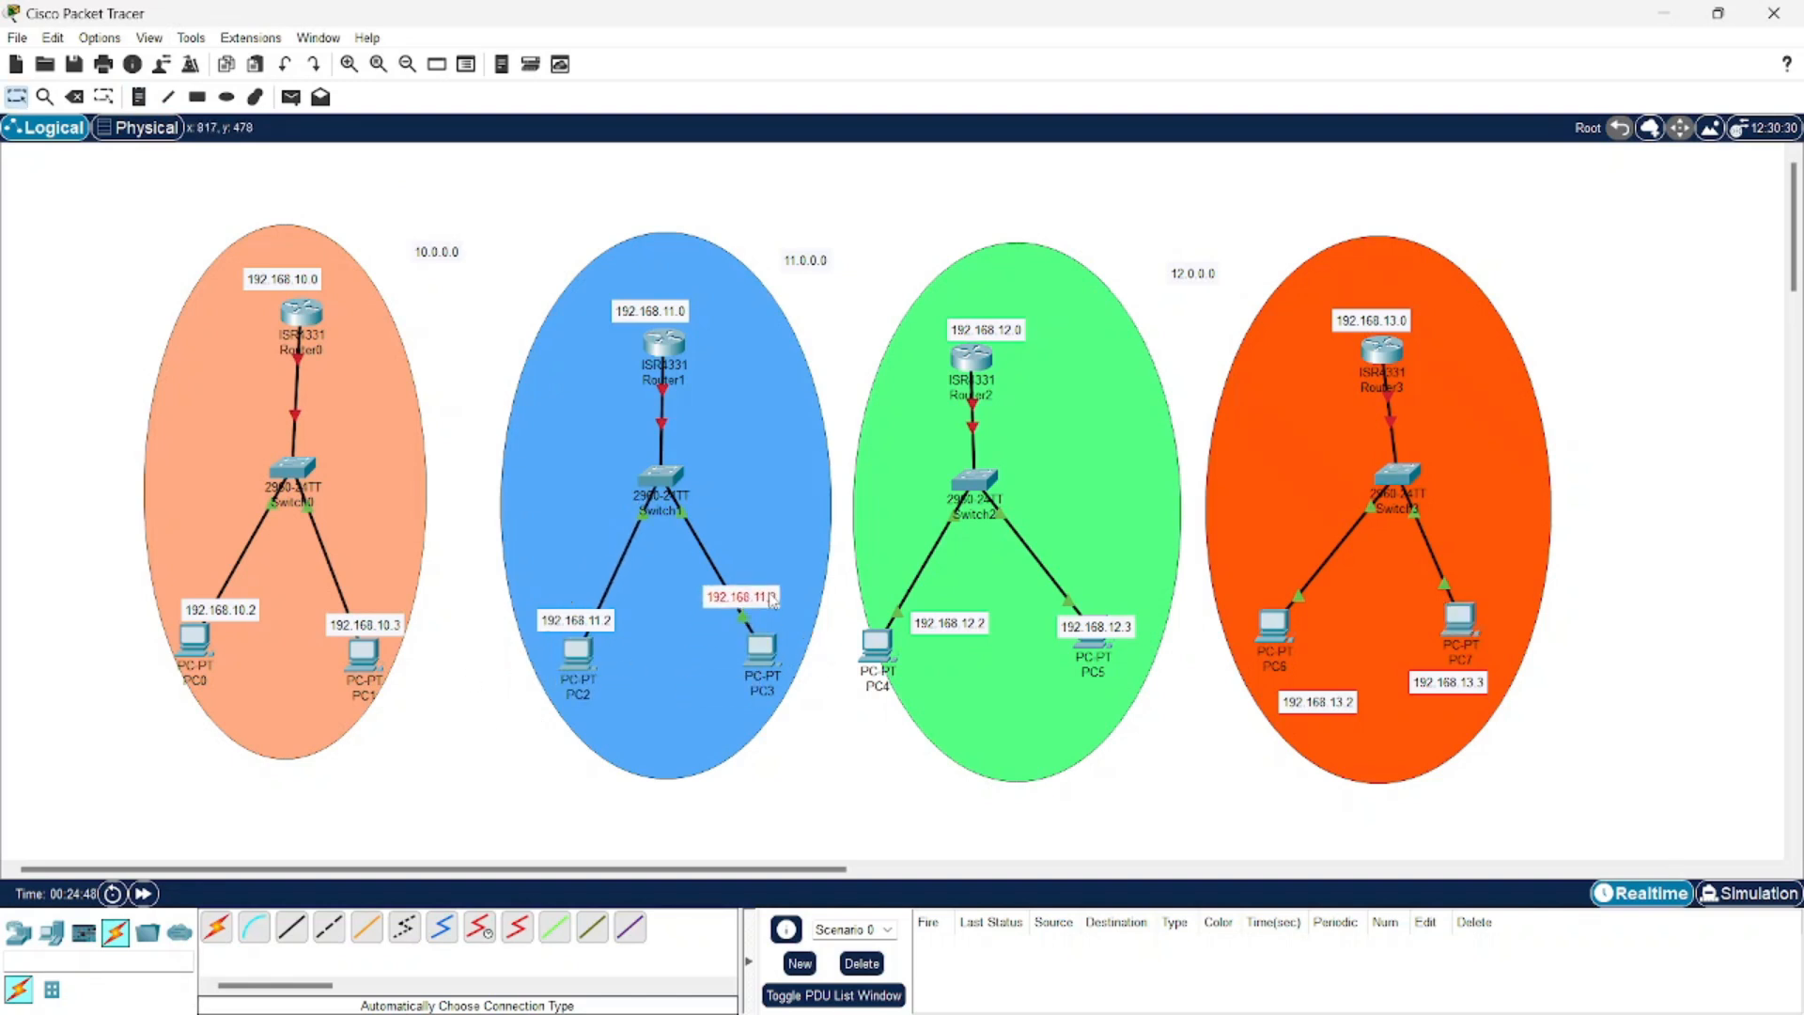
left_click_drag(876, 648, 942, 669)
mouse_move(1285, 631)
left_mouse_down()
mouse_move(1324, 634)
mouse_move(1302, 630)
left_mouse_up()
left_click_drag(1389, 479, 1360, 477)
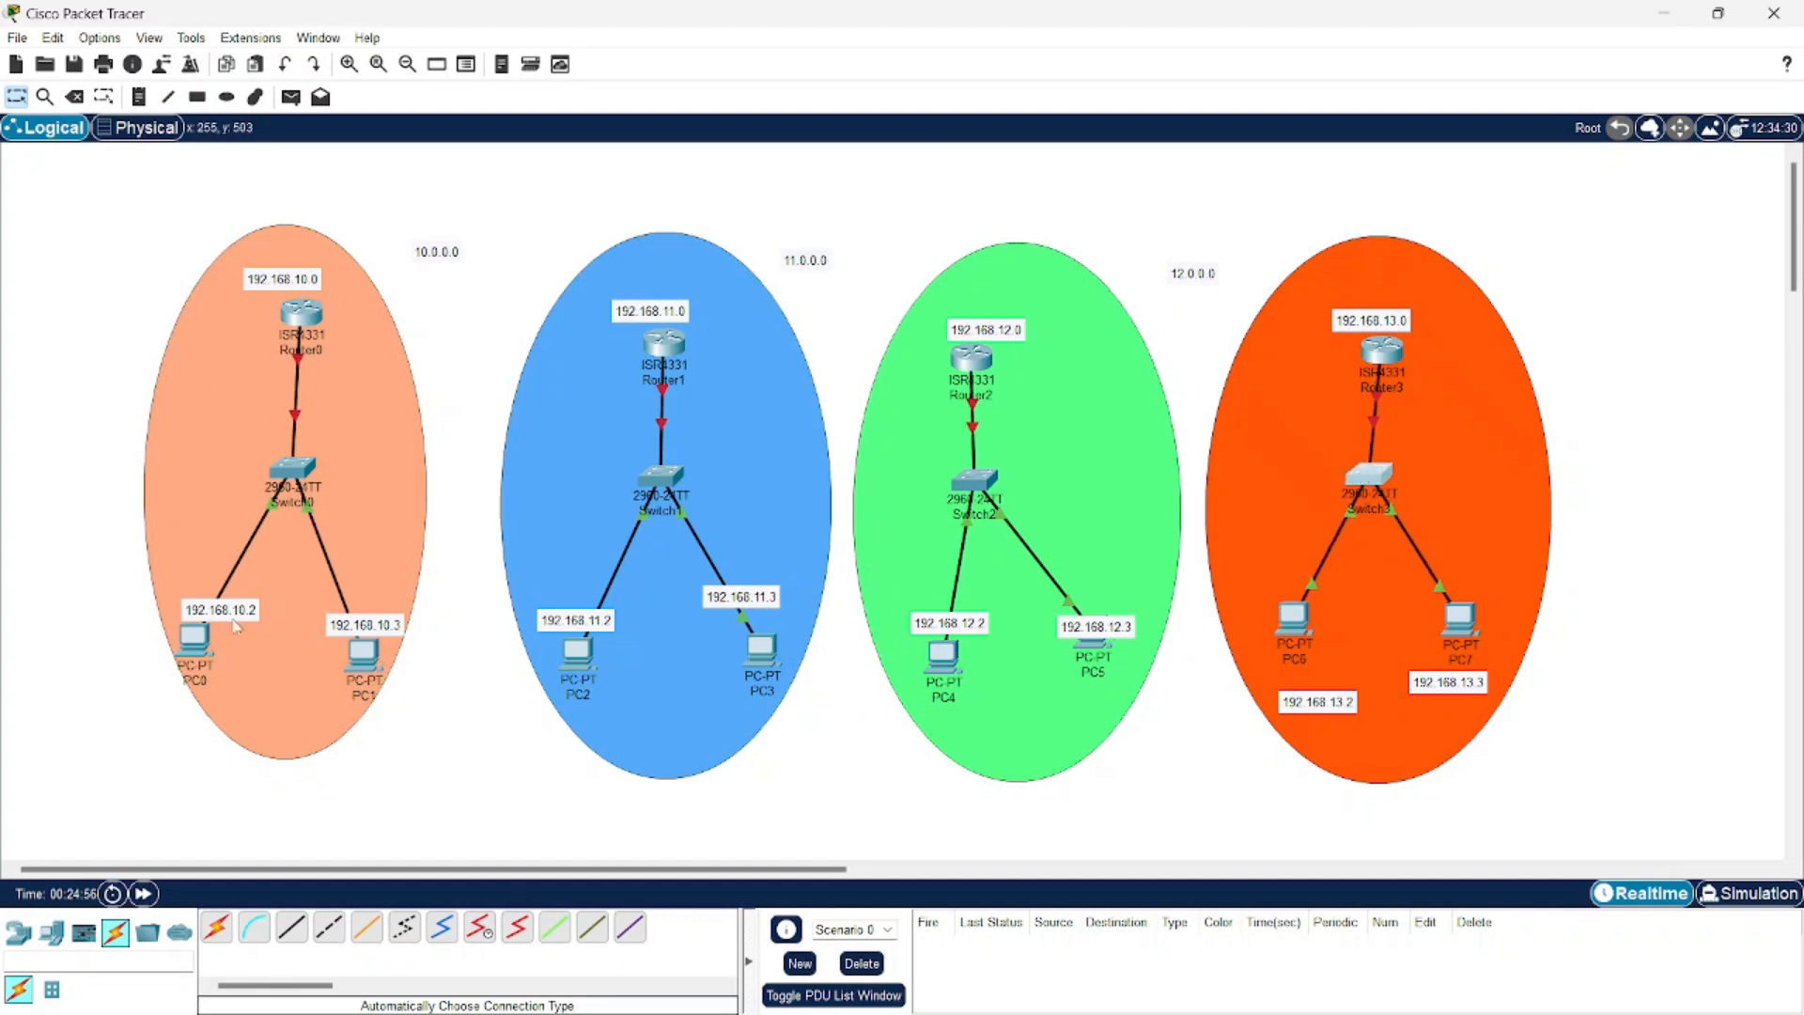
left_click_drag(195, 645, 205, 648)
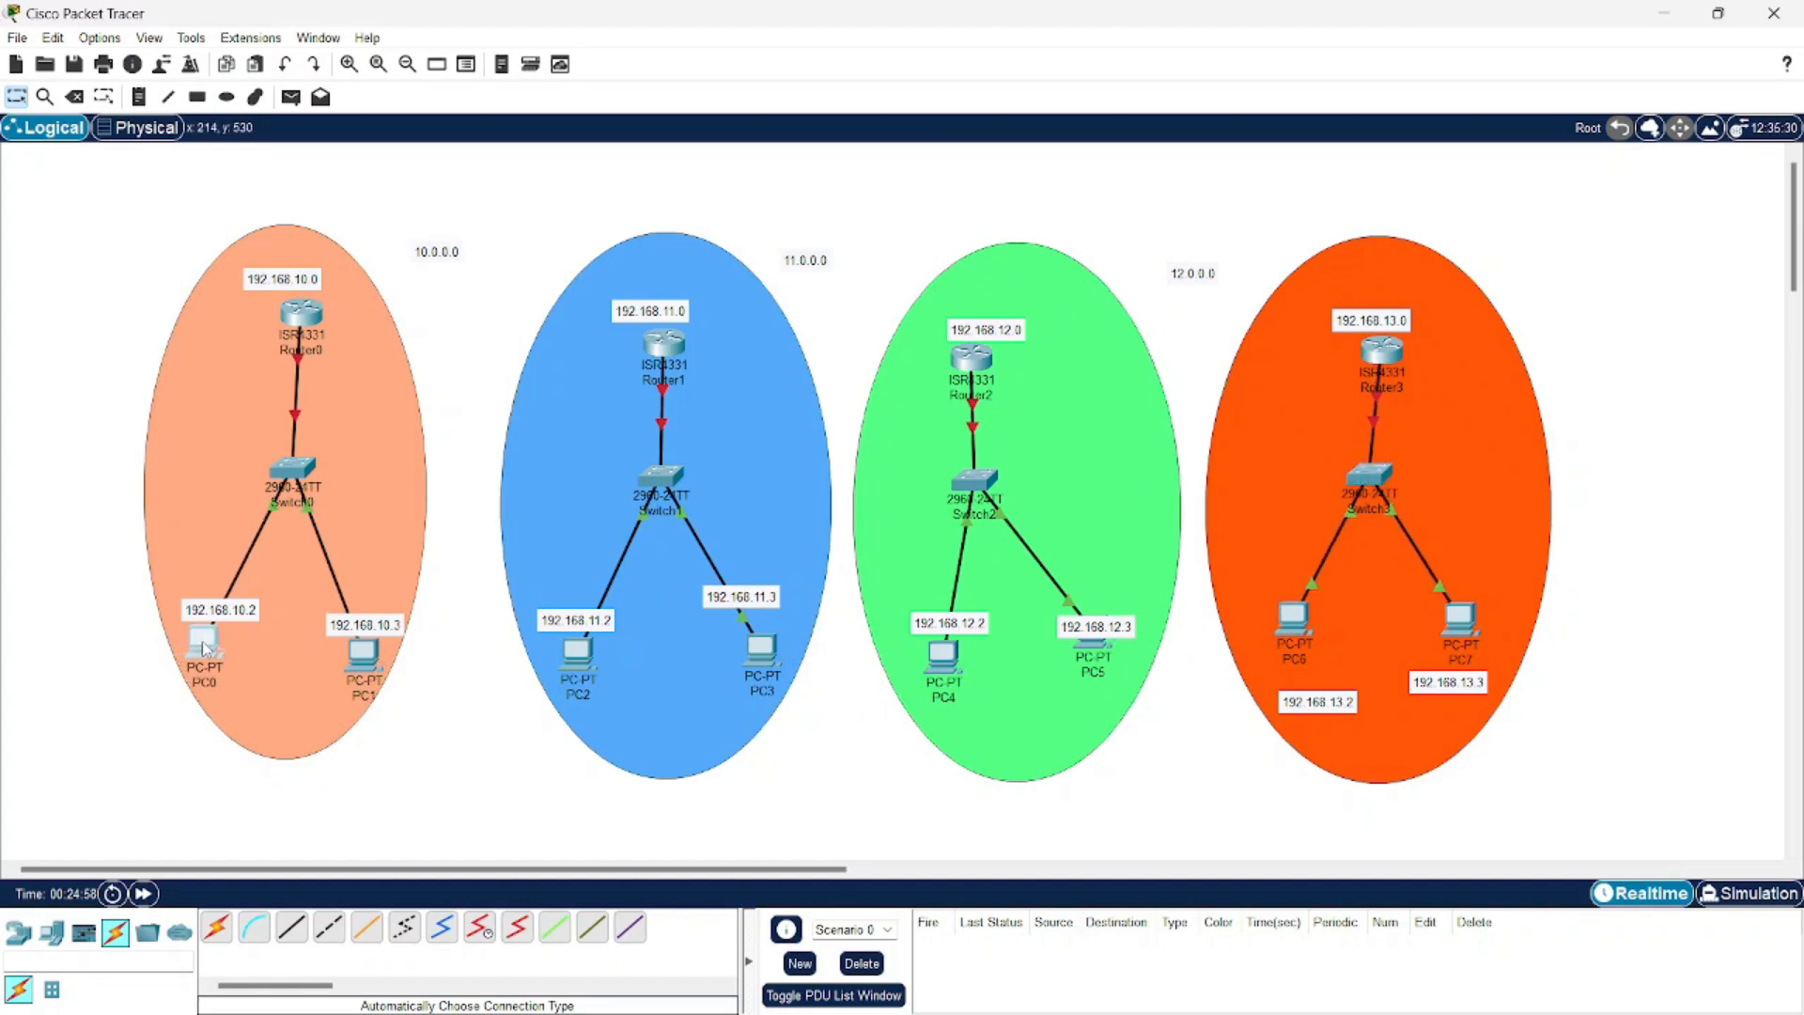
Give PC0 the static IPv4 address 192.168.10.2 with subnet mask 255.255.255.0
left_click(205, 649)
left_click(792, 240)
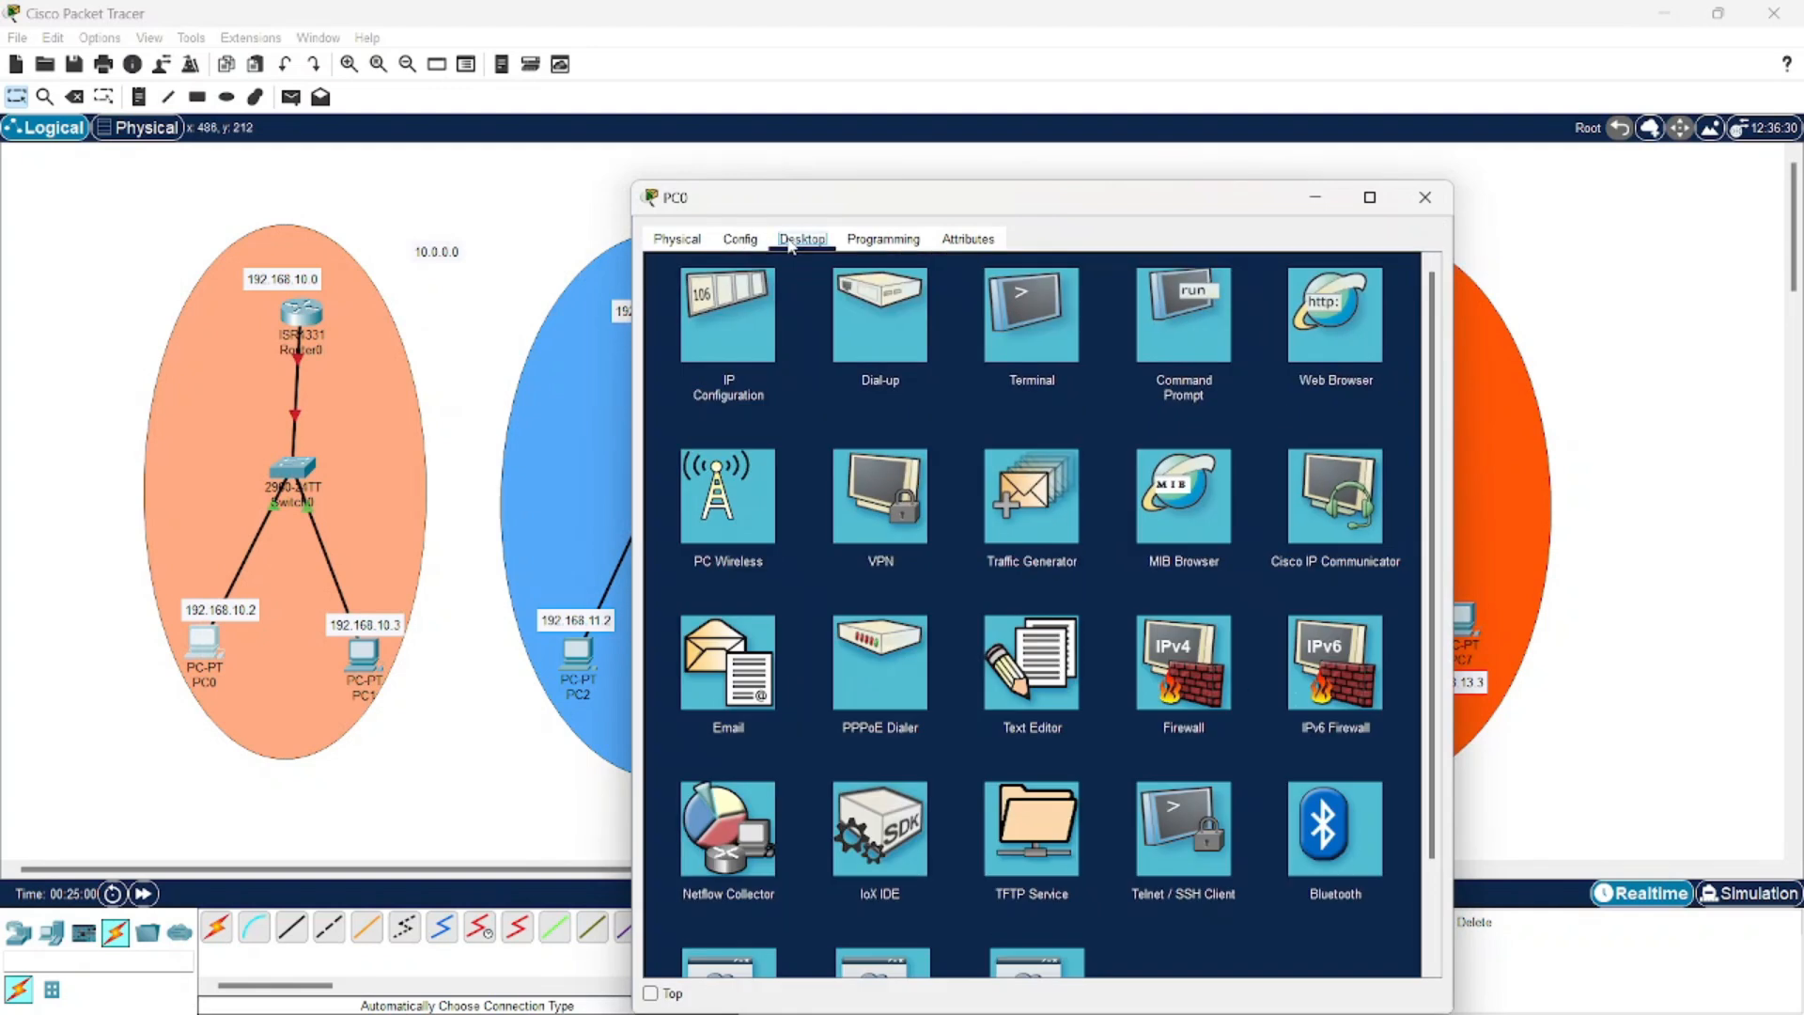
left_click(728, 314)
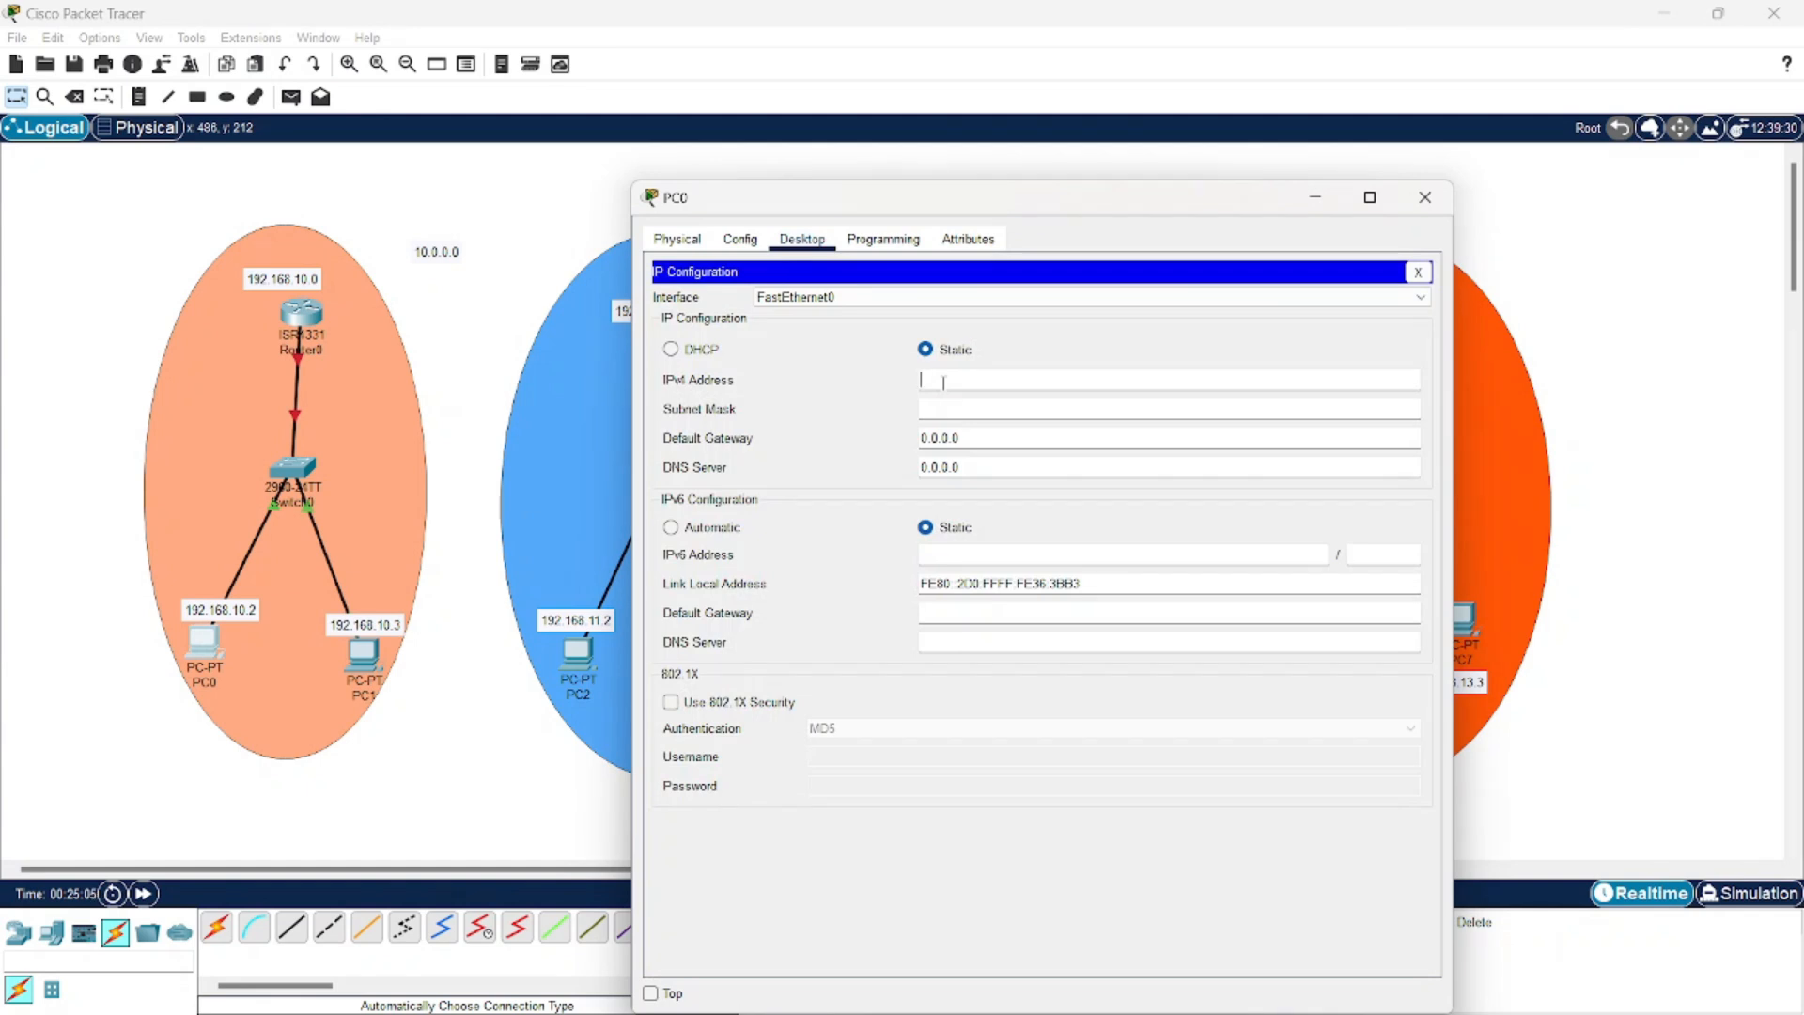
type("192.168.10.2")
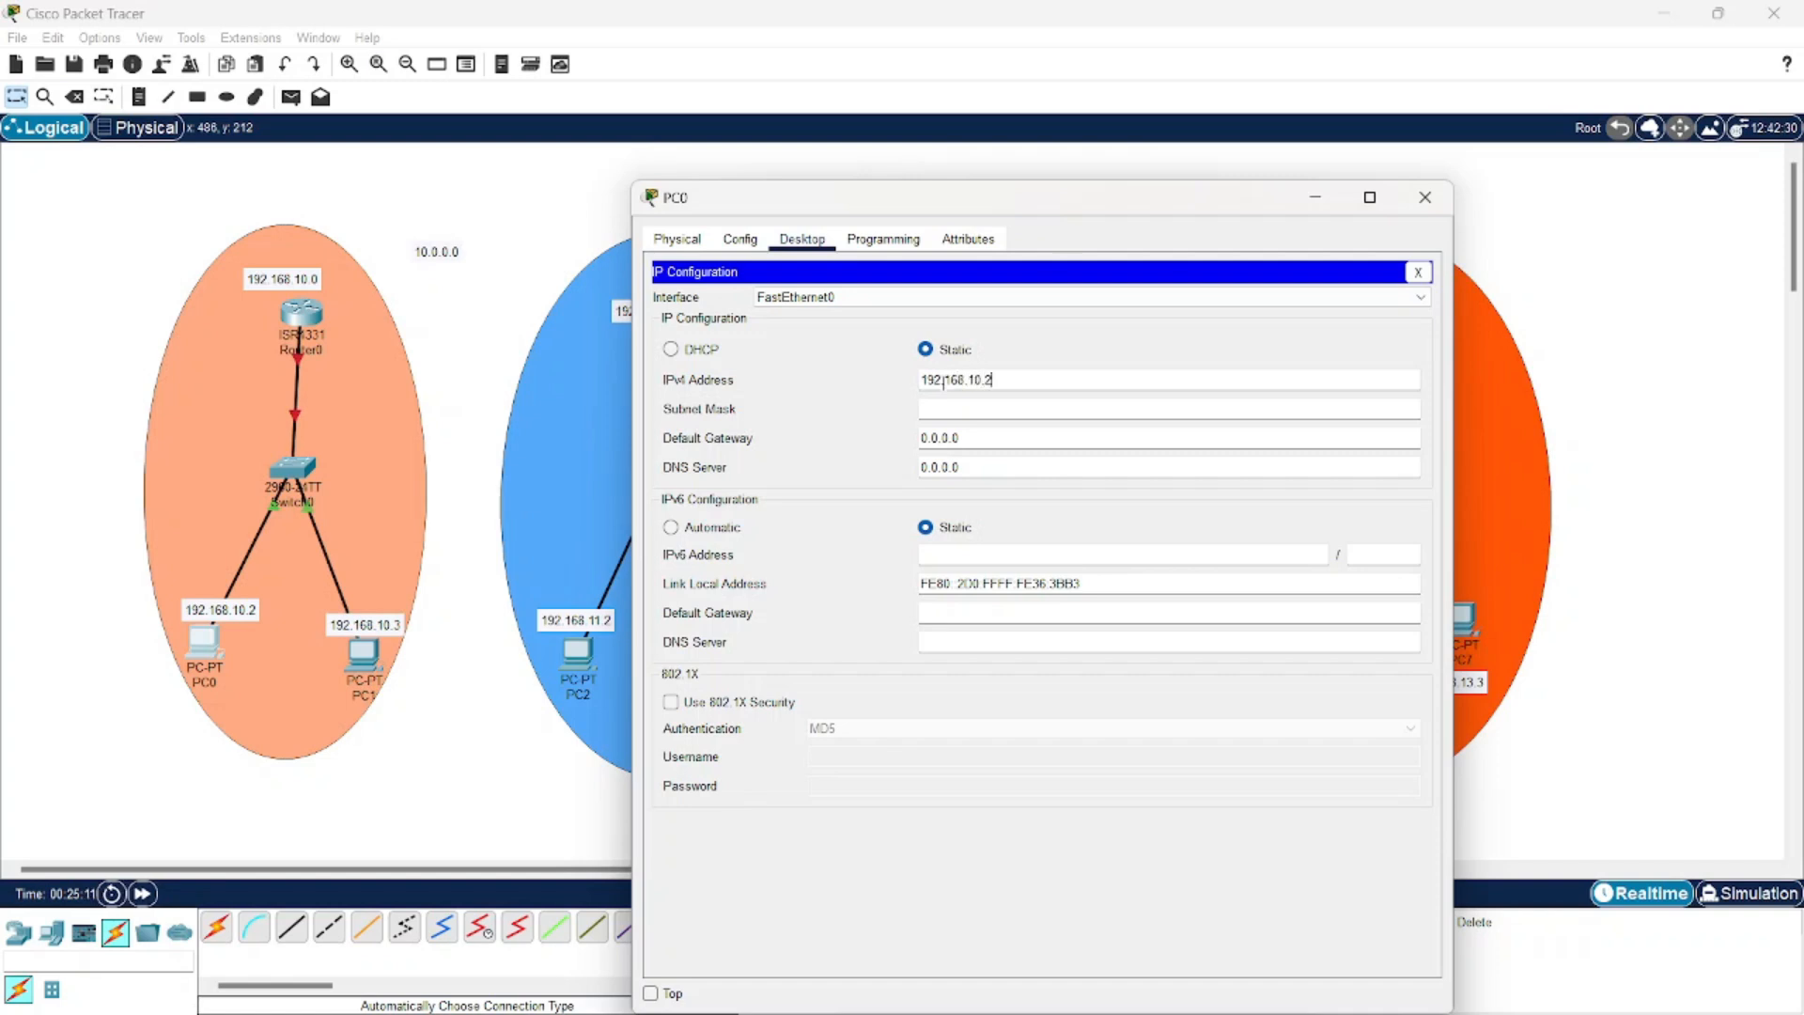
left_click(968, 410)
left_click(977, 407)
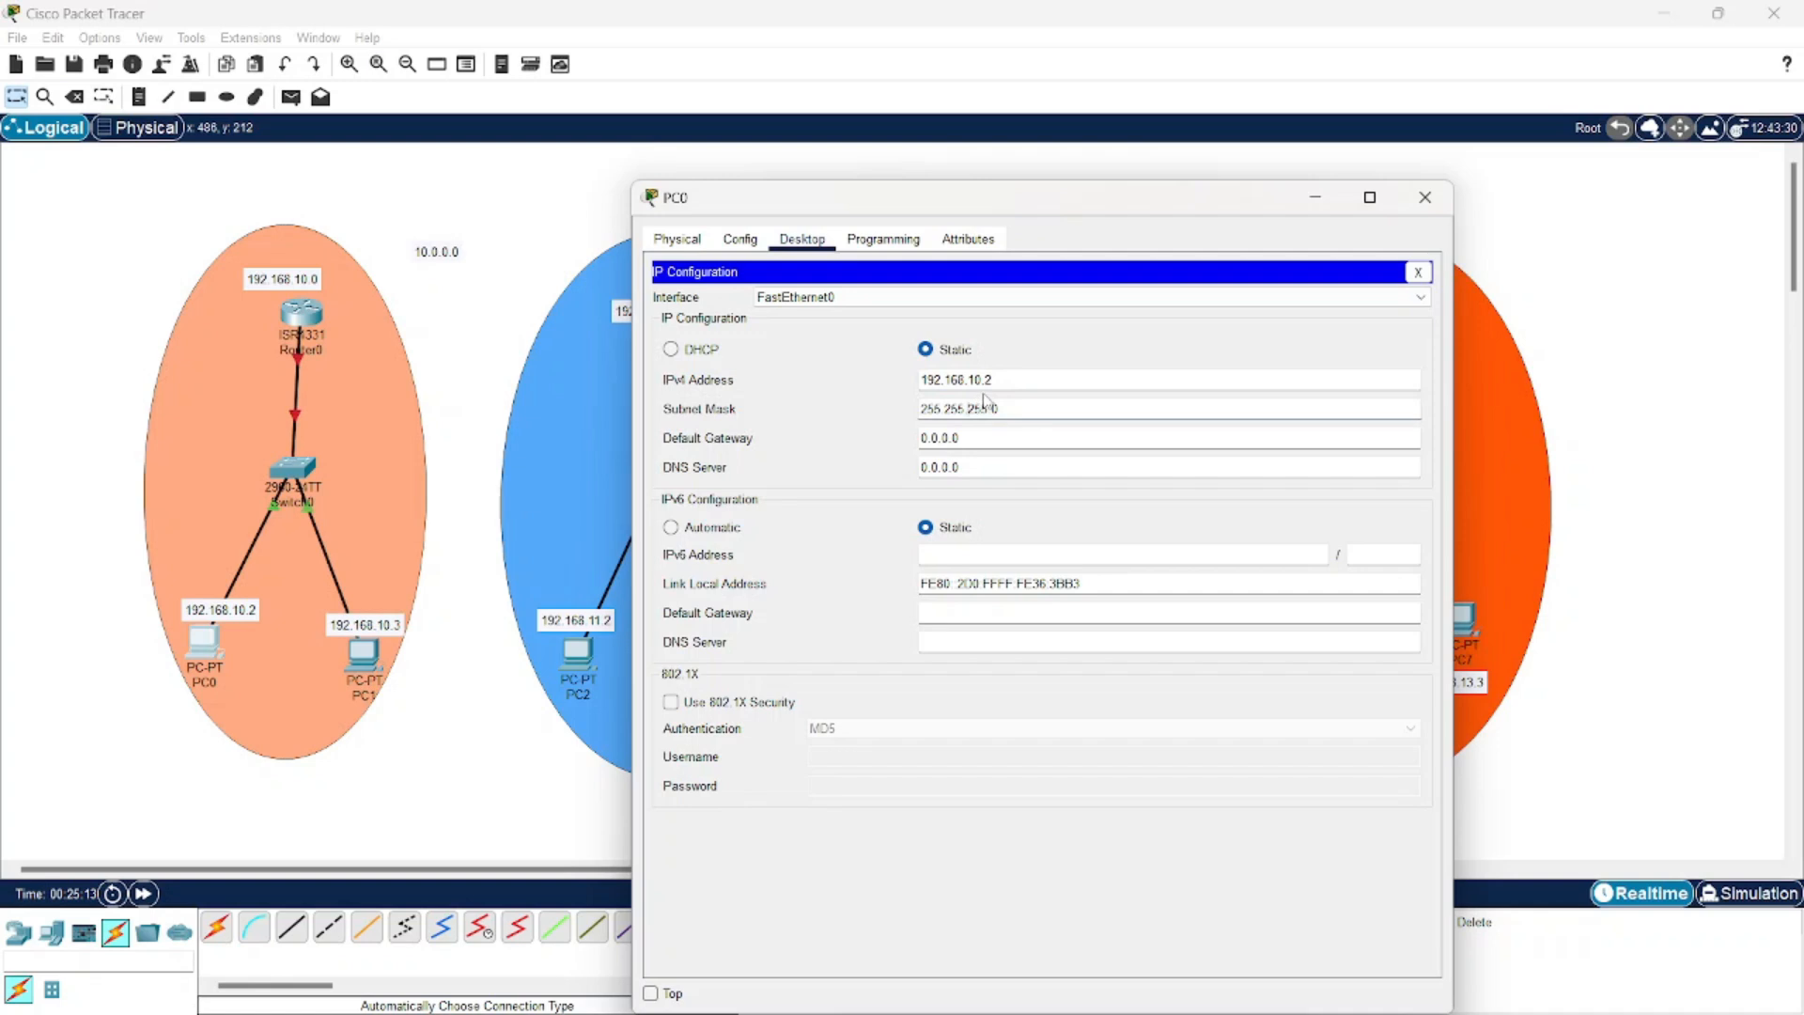
Set PC0's default gateway to 192.168.10.1 and close its configuration window
left_click_drag(988, 381, 924, 381)
left_click(984, 438)
key("BackSpace")
key("BackSpace")
key("BackSpace")
key("BackSpace")
key("BackSpace")
key("BackSpace")
key("BackSpace")
type("192.168.10.")
type("1")
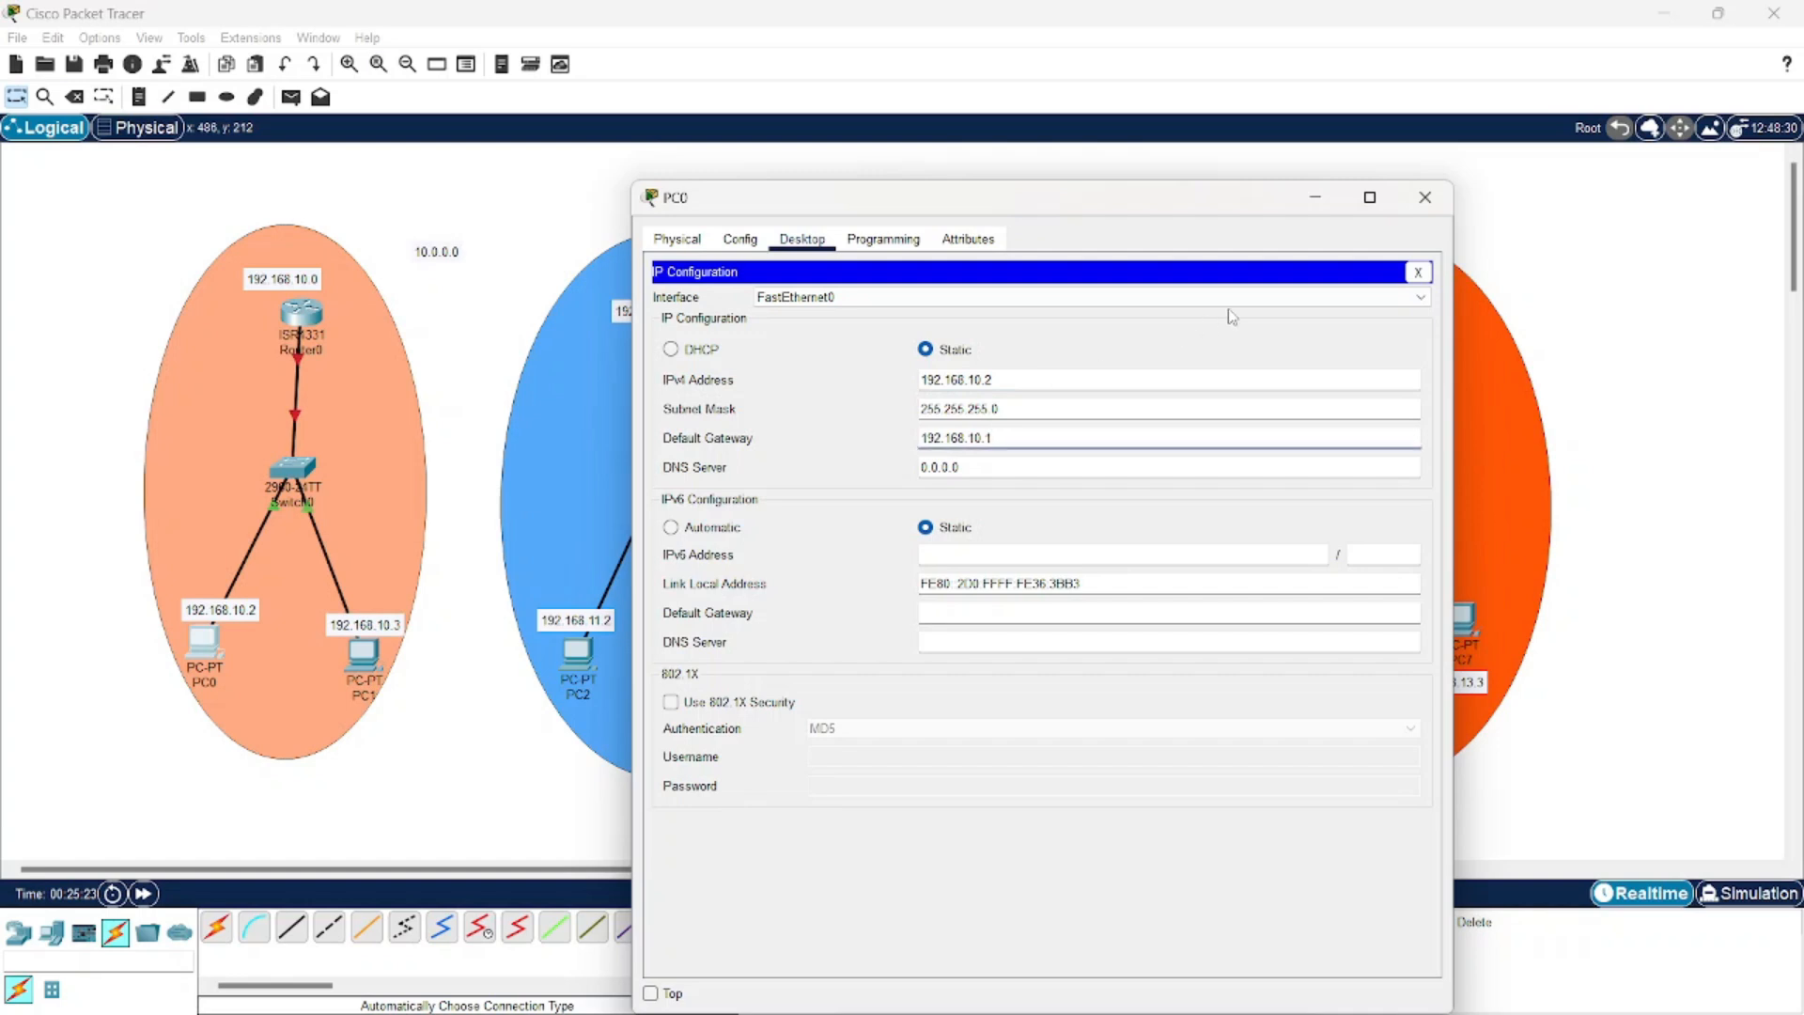
left_click(1424, 198)
Give PC1 the static IPv4 address 192.168.10.3 with subnet mask 255.255.255.0
left_click(376, 669)
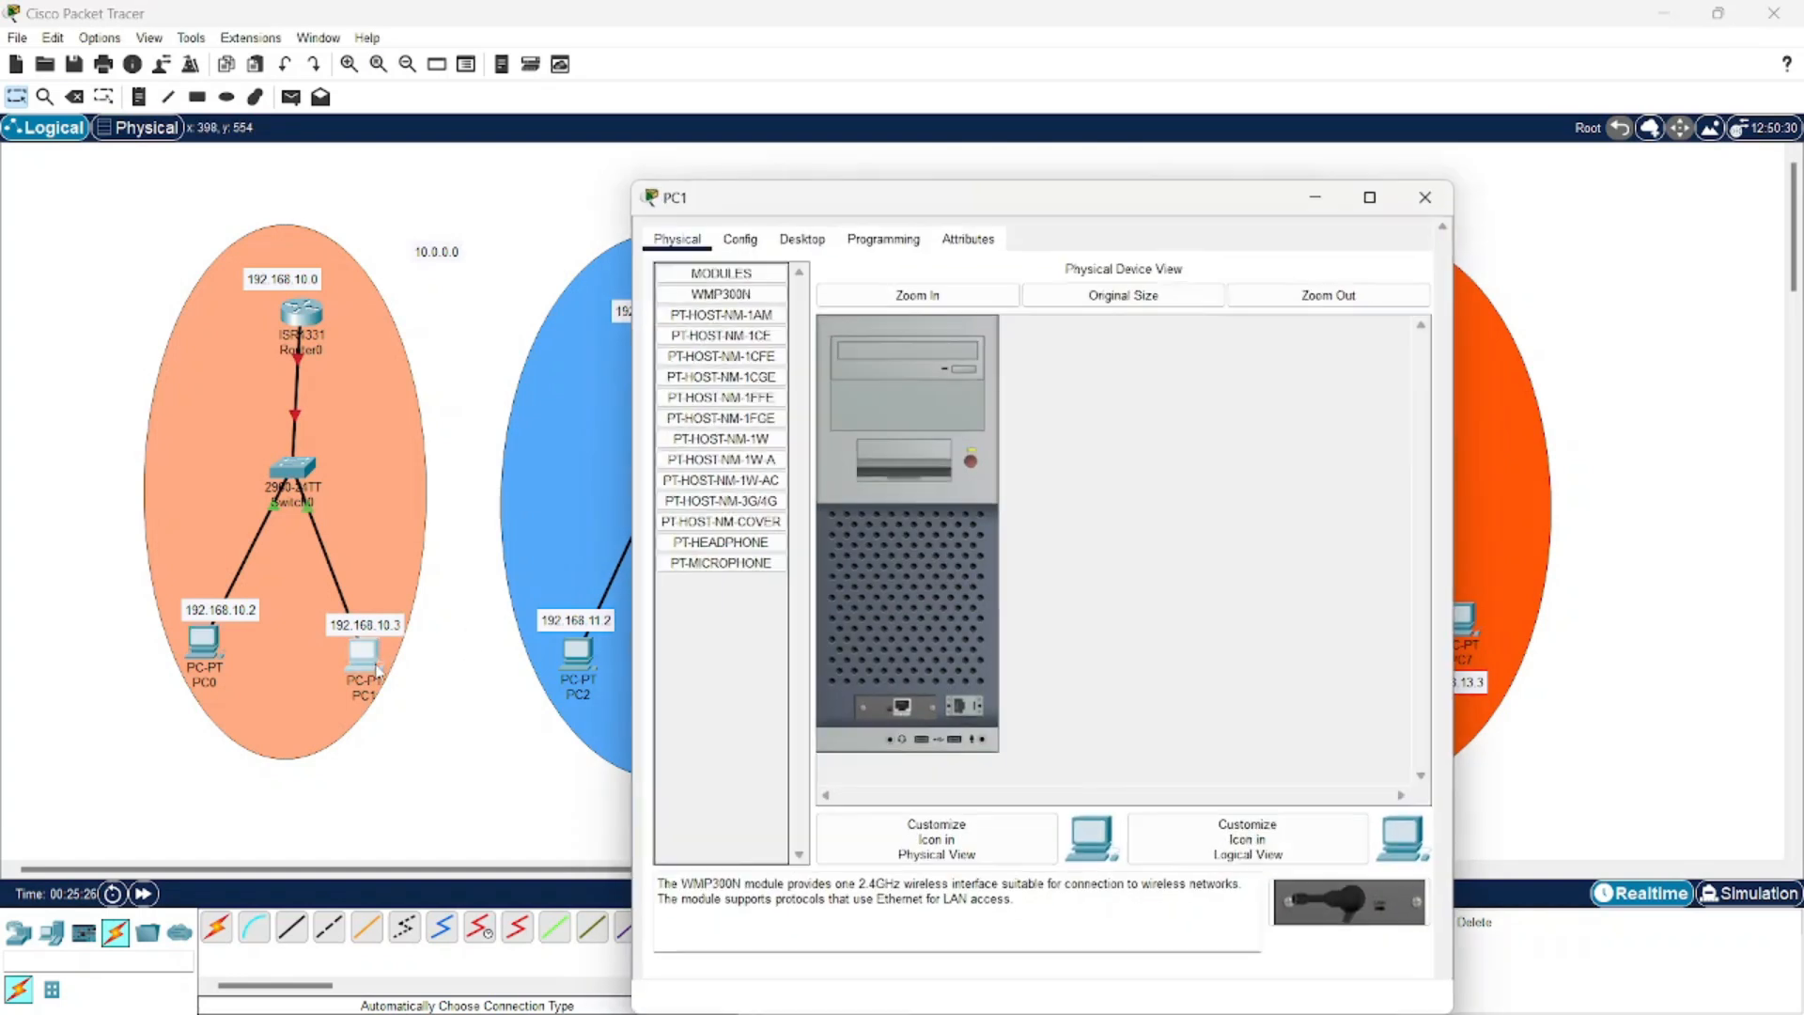
left_click(801, 238)
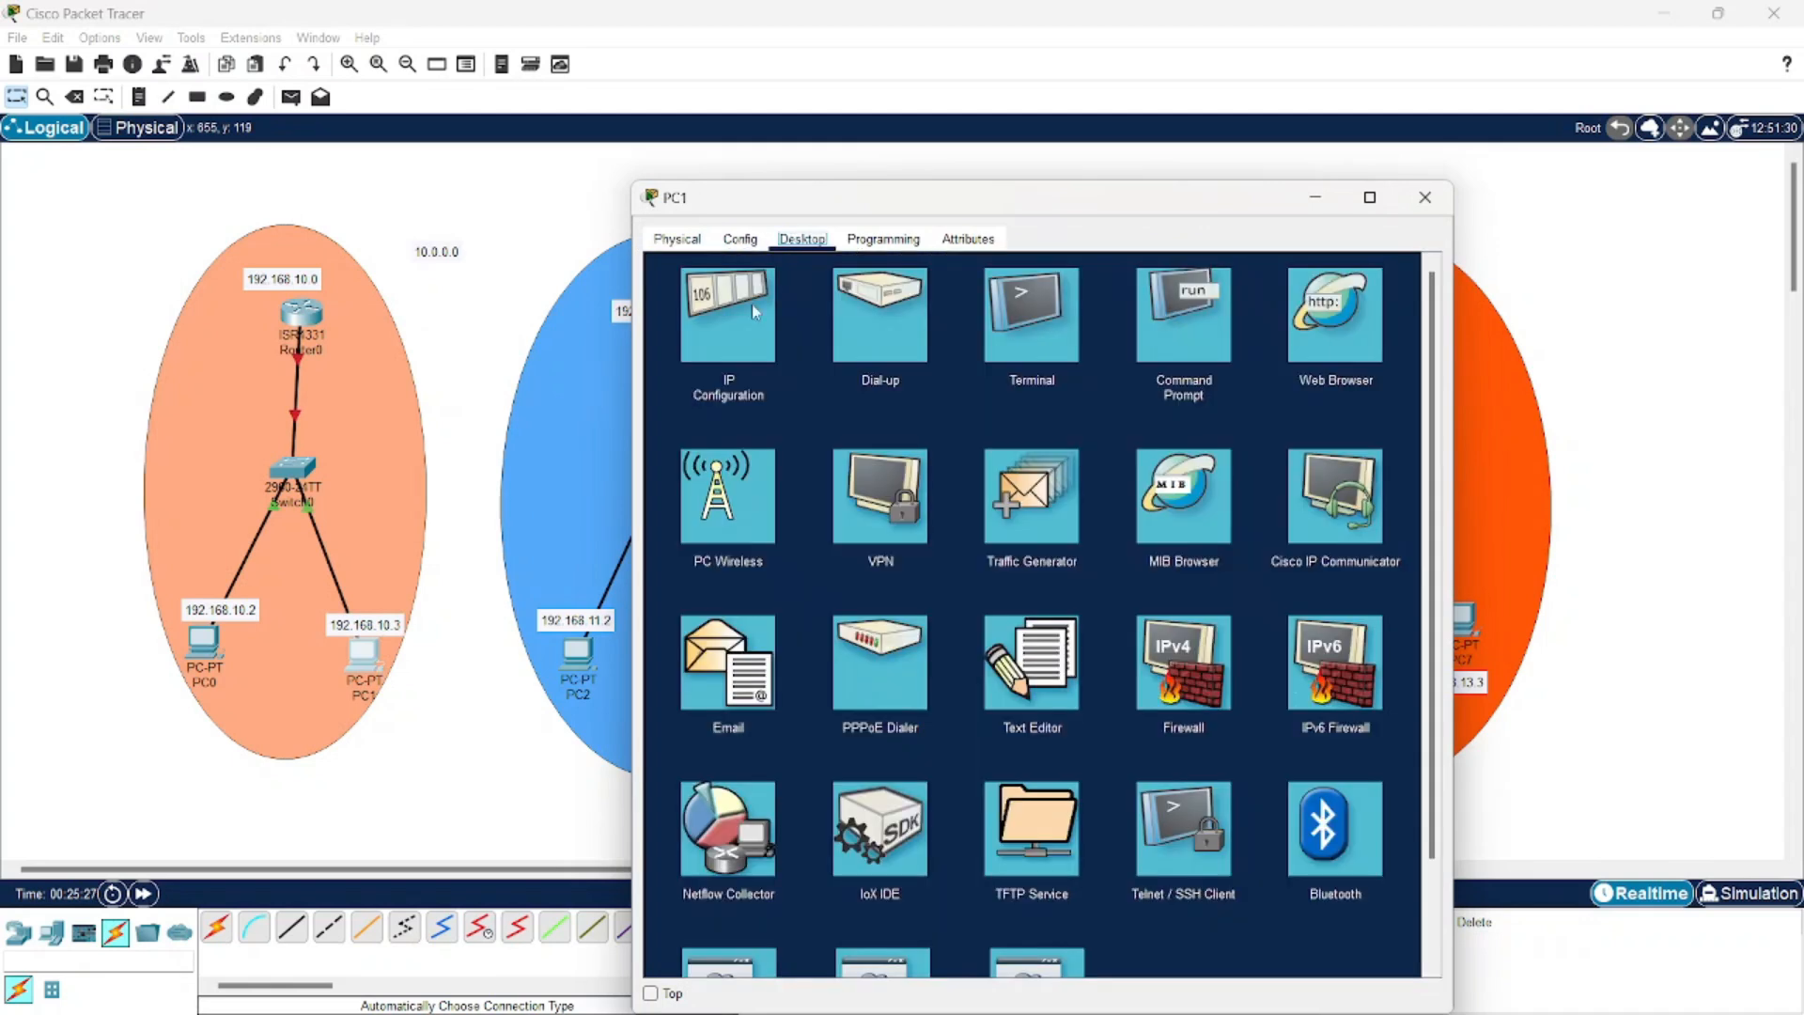
left_click(705, 340)
left_click(956, 380)
type("192.168.10.3")
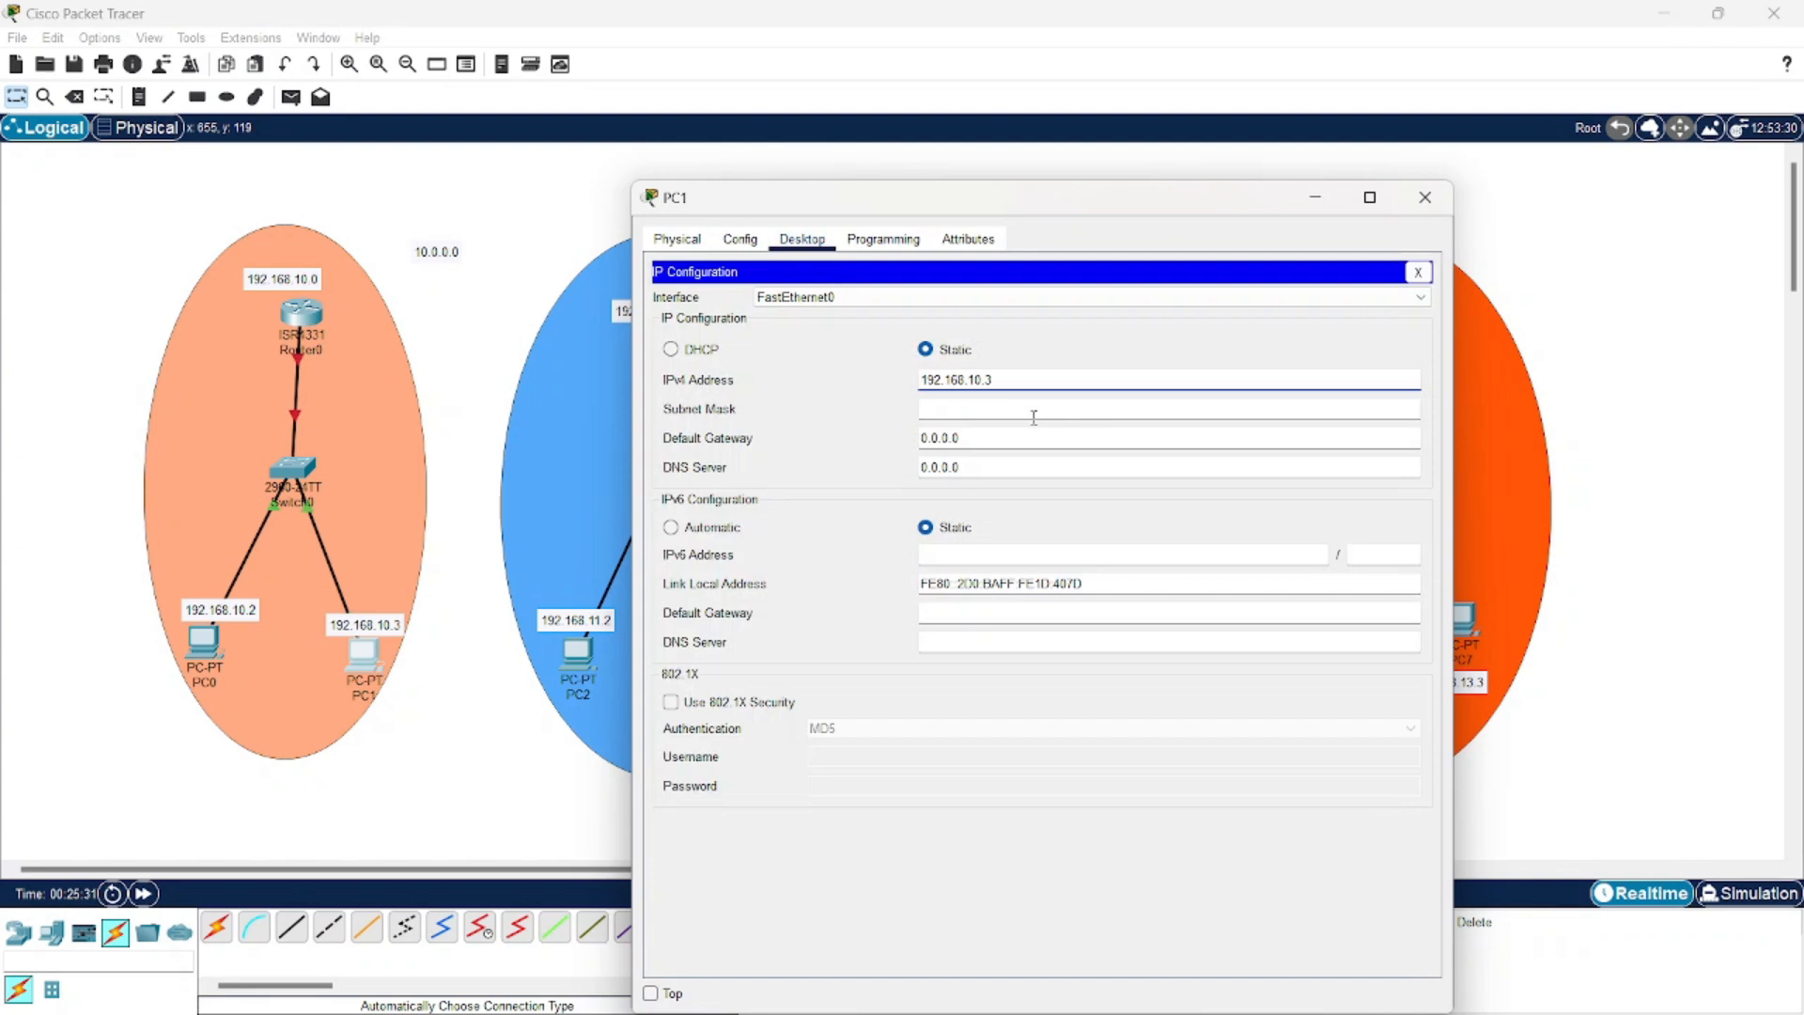
left_click(1019, 411)
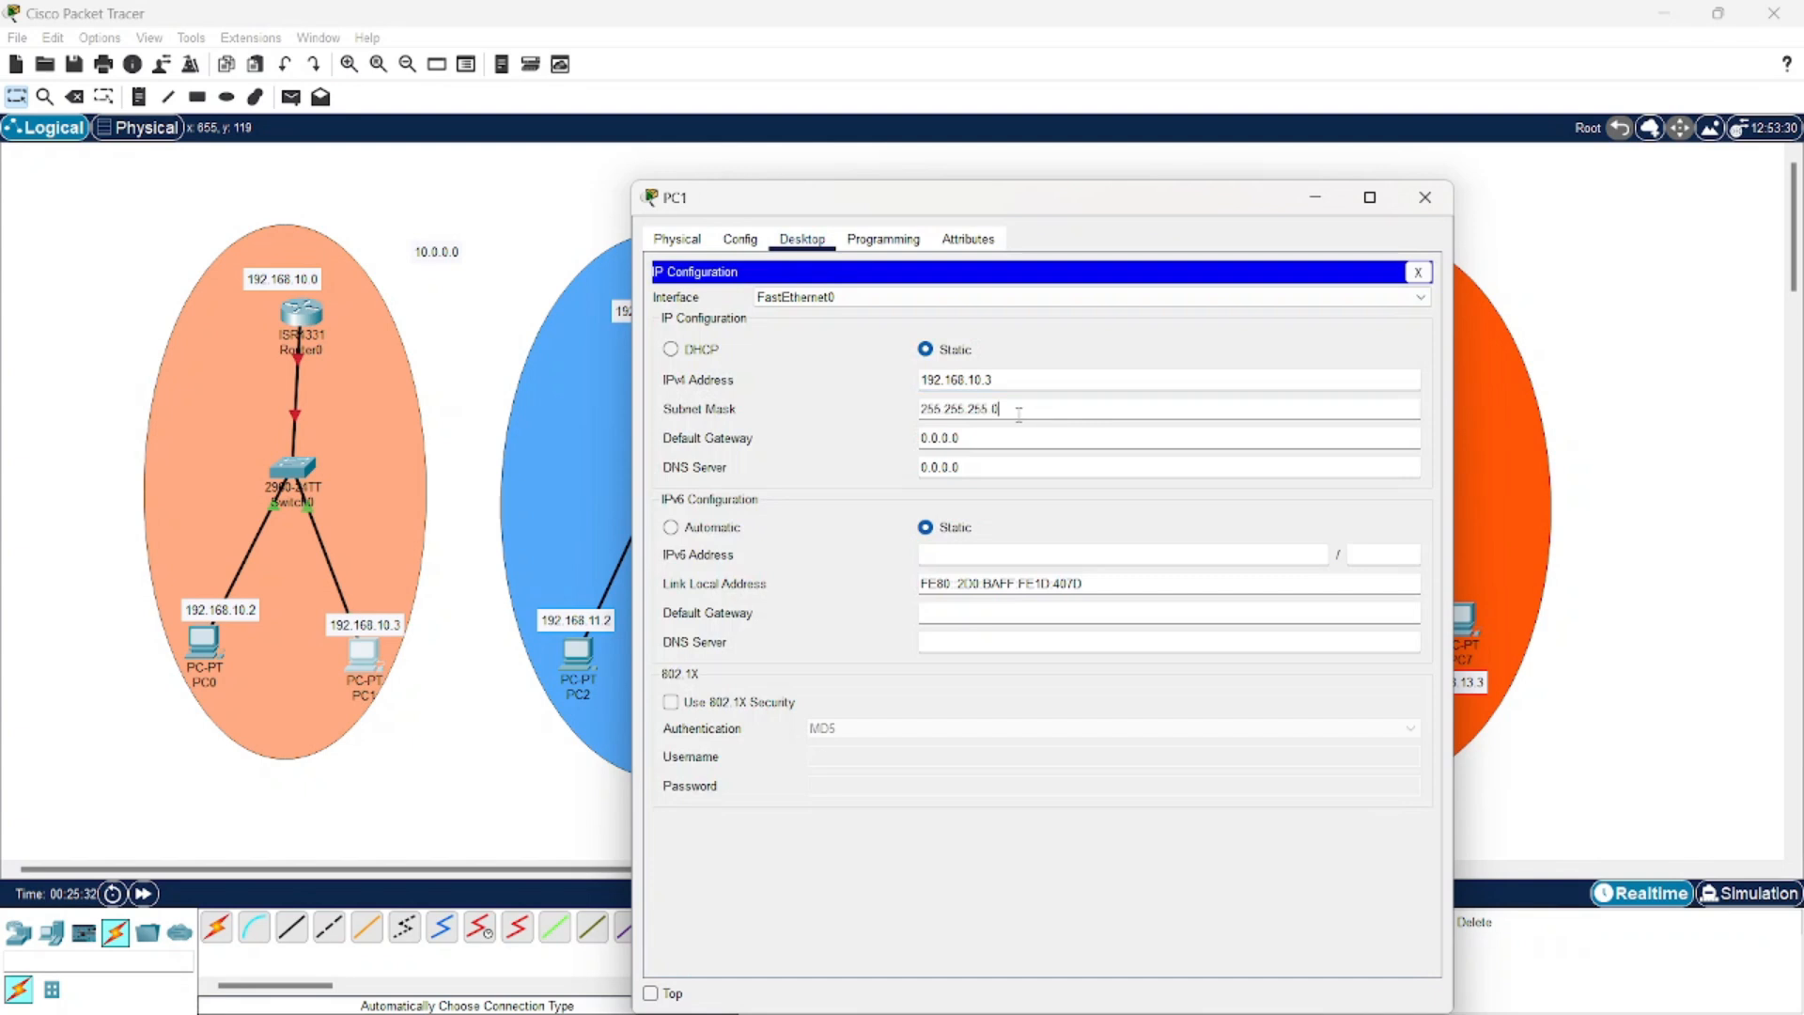
Set PC1's default gateway to 192.168.10.1 and close its configuration window
left_click(981, 438)
key("BackSpace")
type("192.168.10.1")
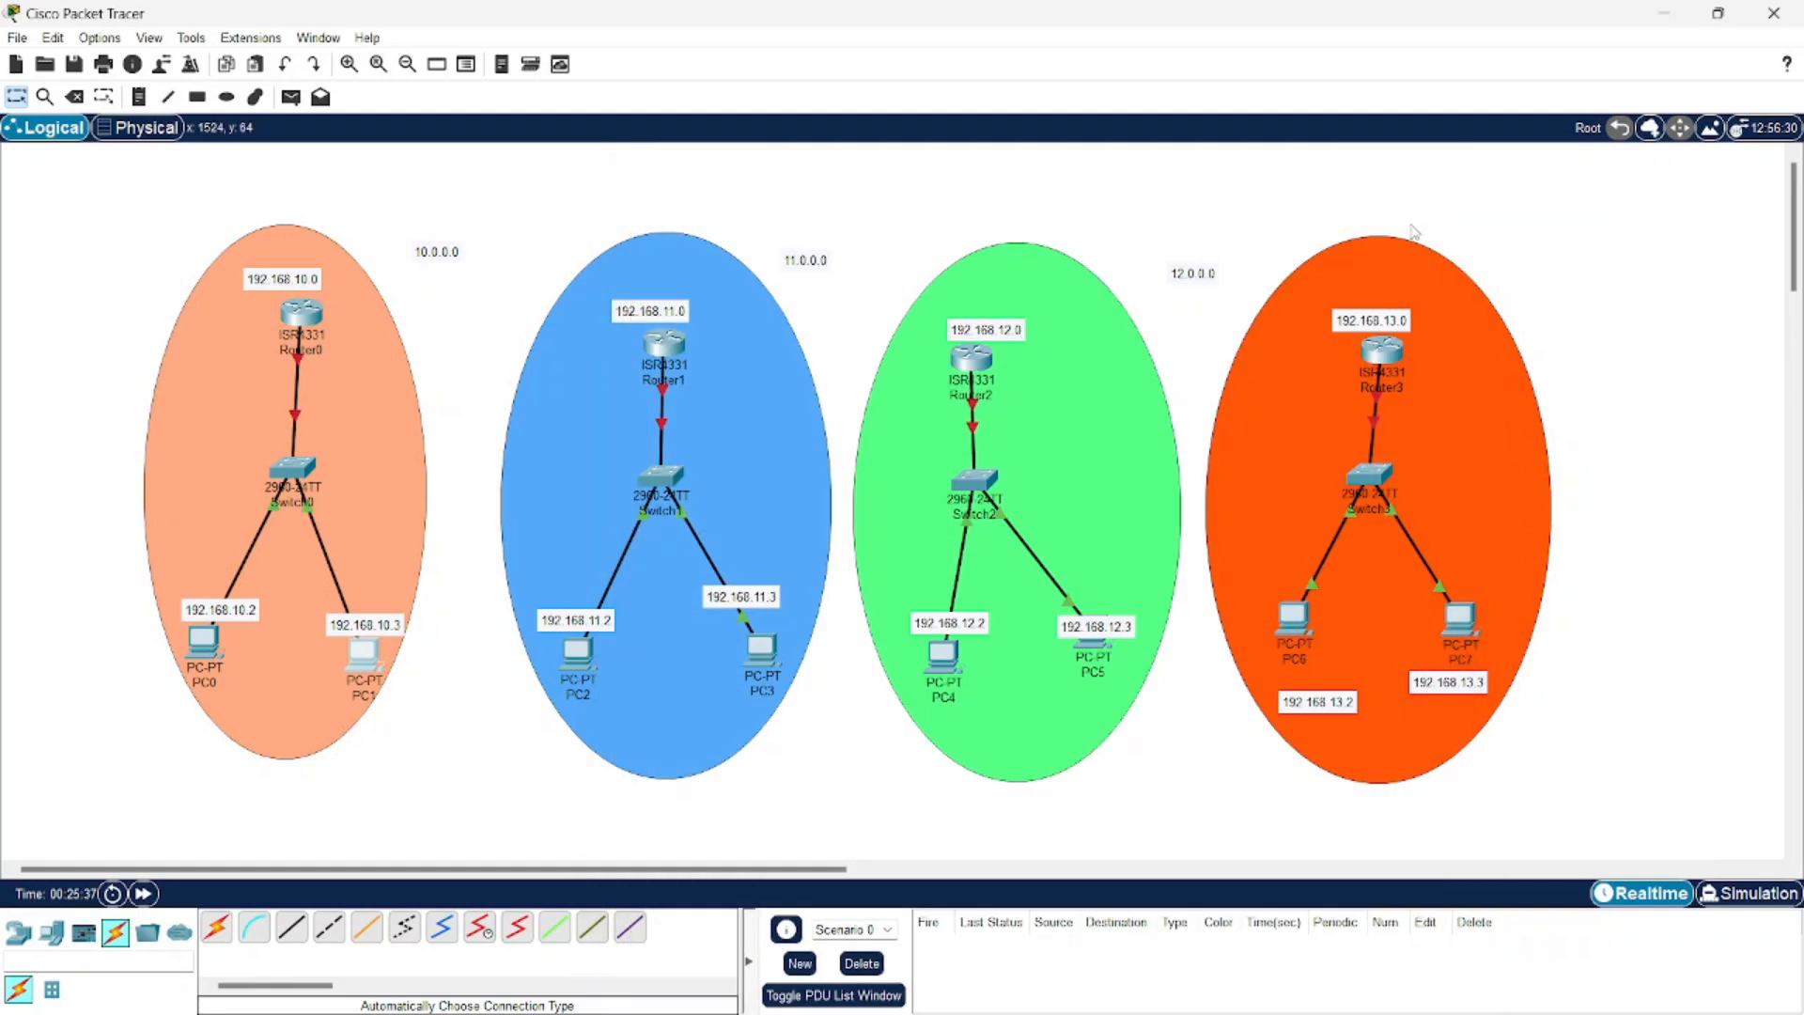
left_click(1424, 197)
Configure Router0's GigabitEthernet0/0/0 with IPv4 address 192.168.10.1 and subnet mask 255.255.255.0, and switch the port on
left_click(304, 321)
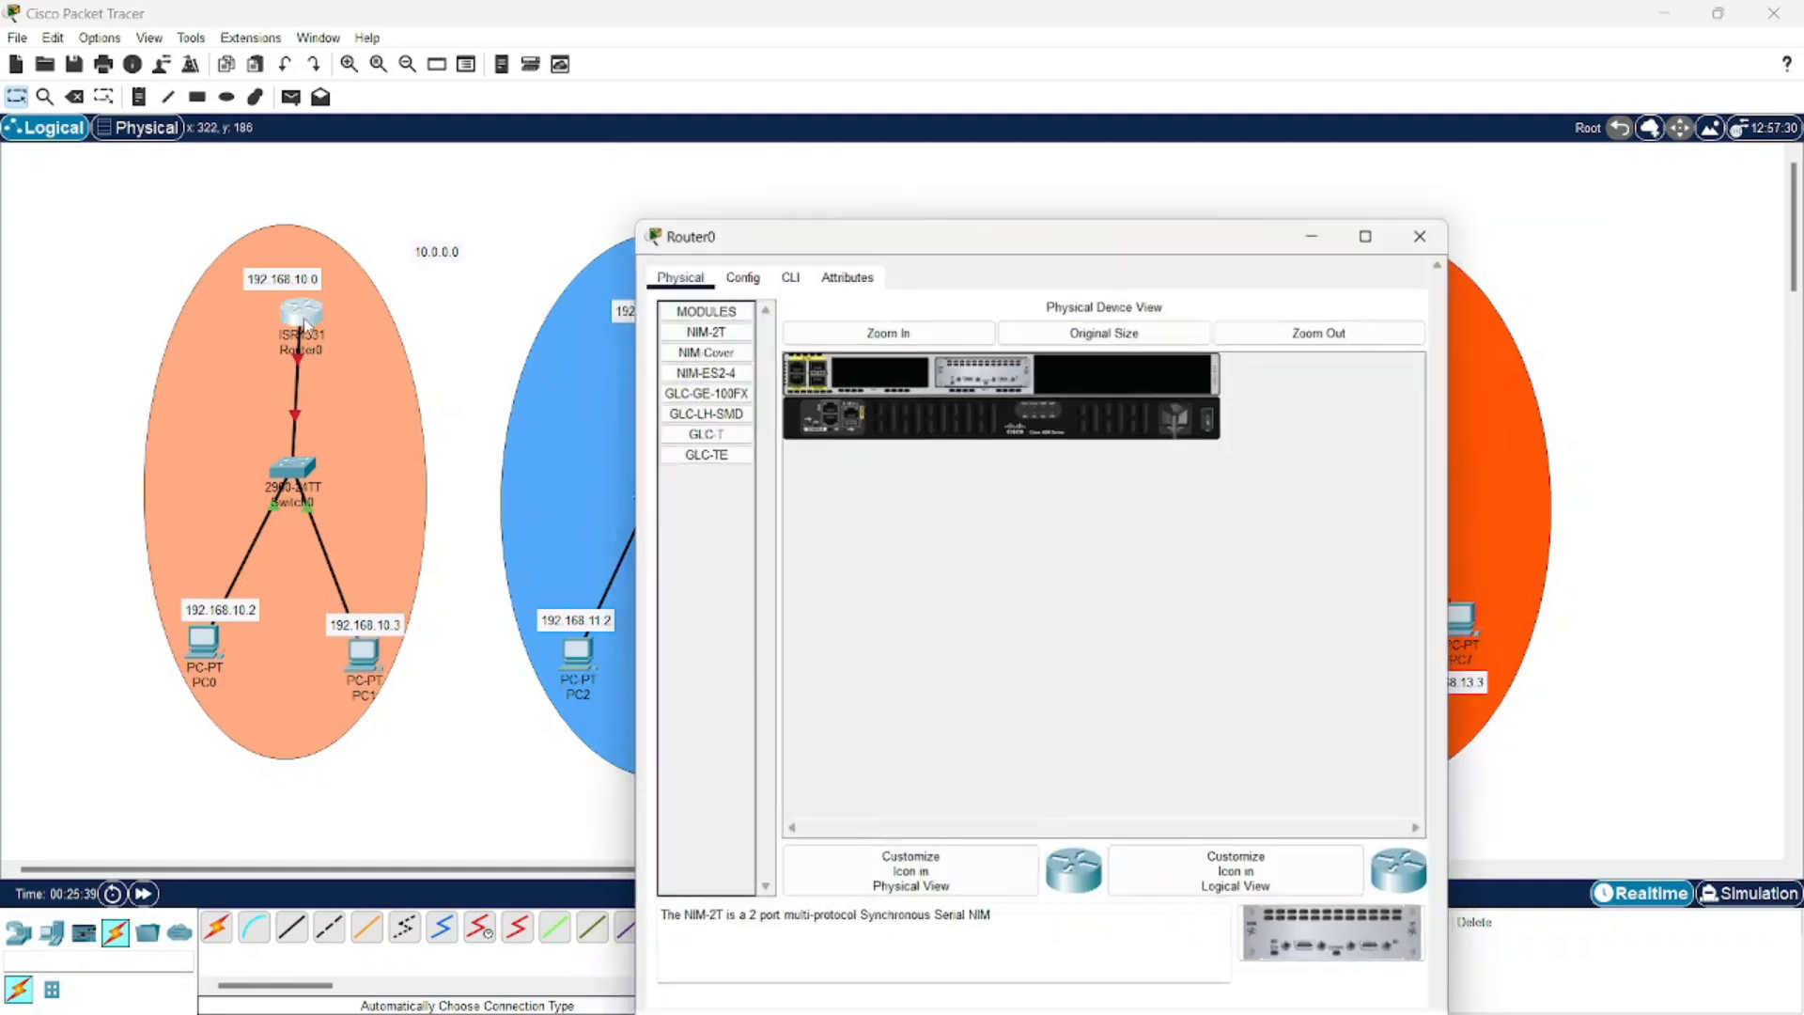
left_click(742, 239)
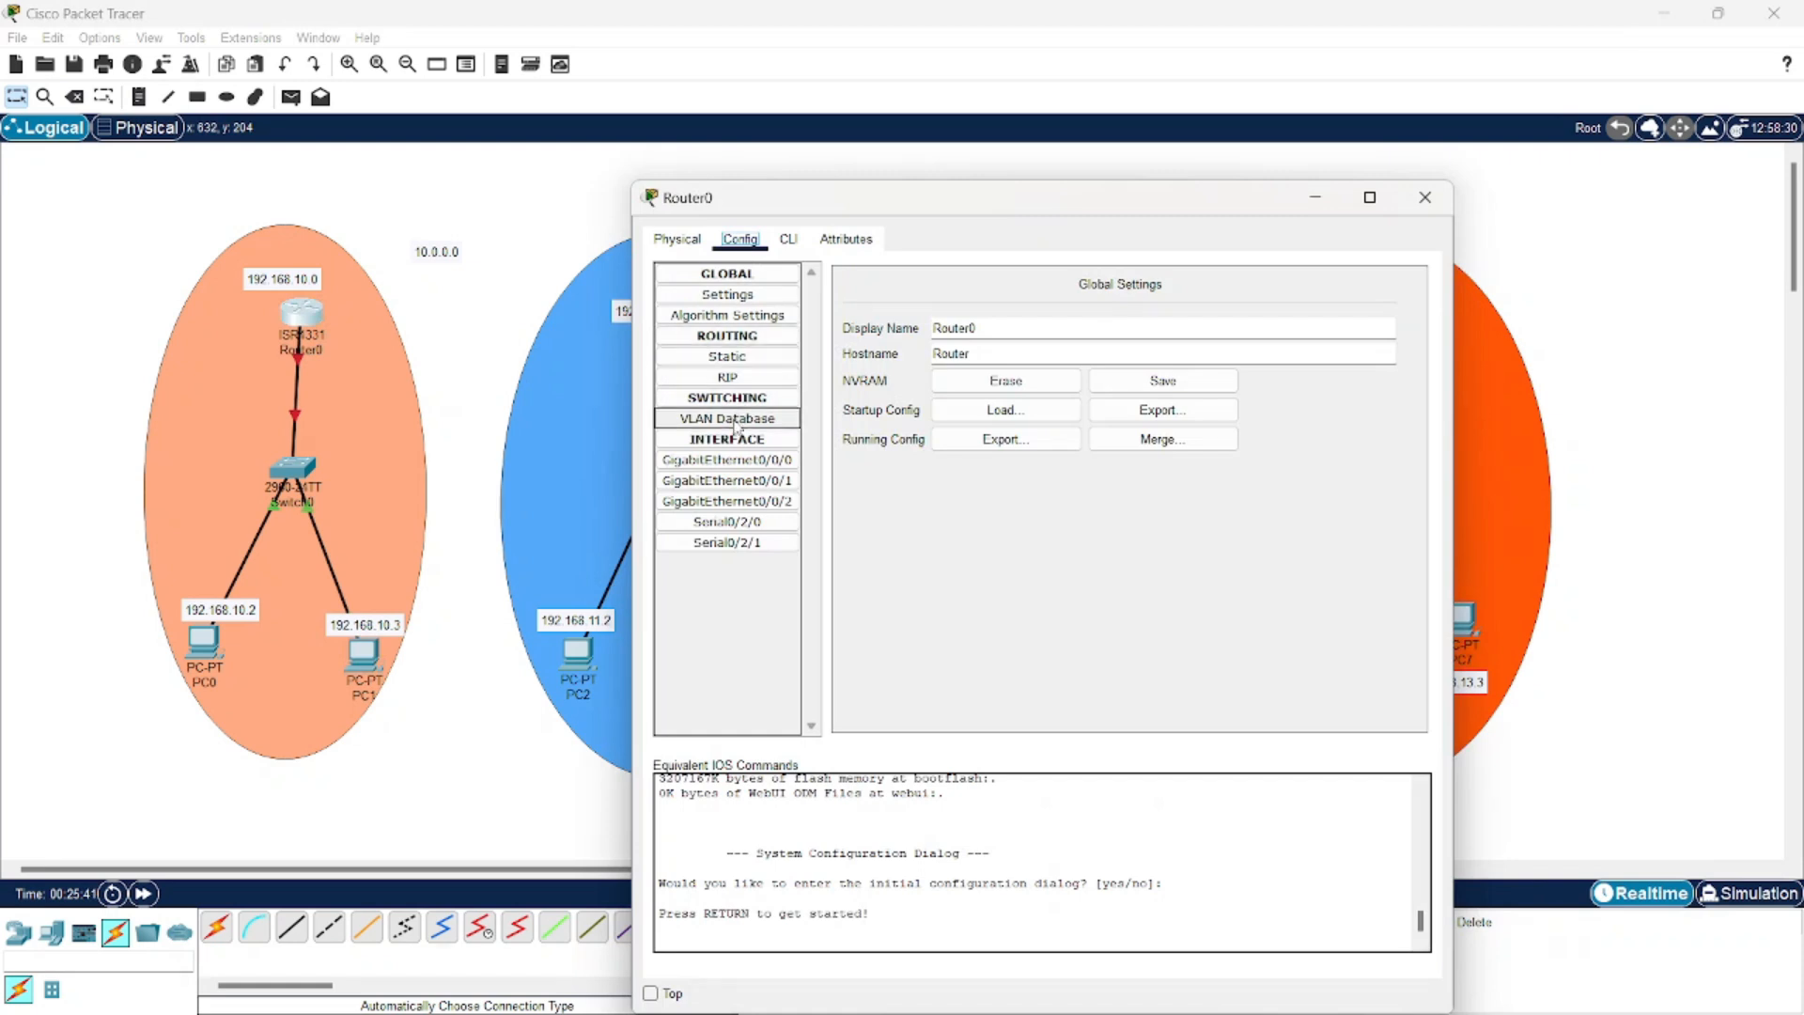
left_click(727, 459)
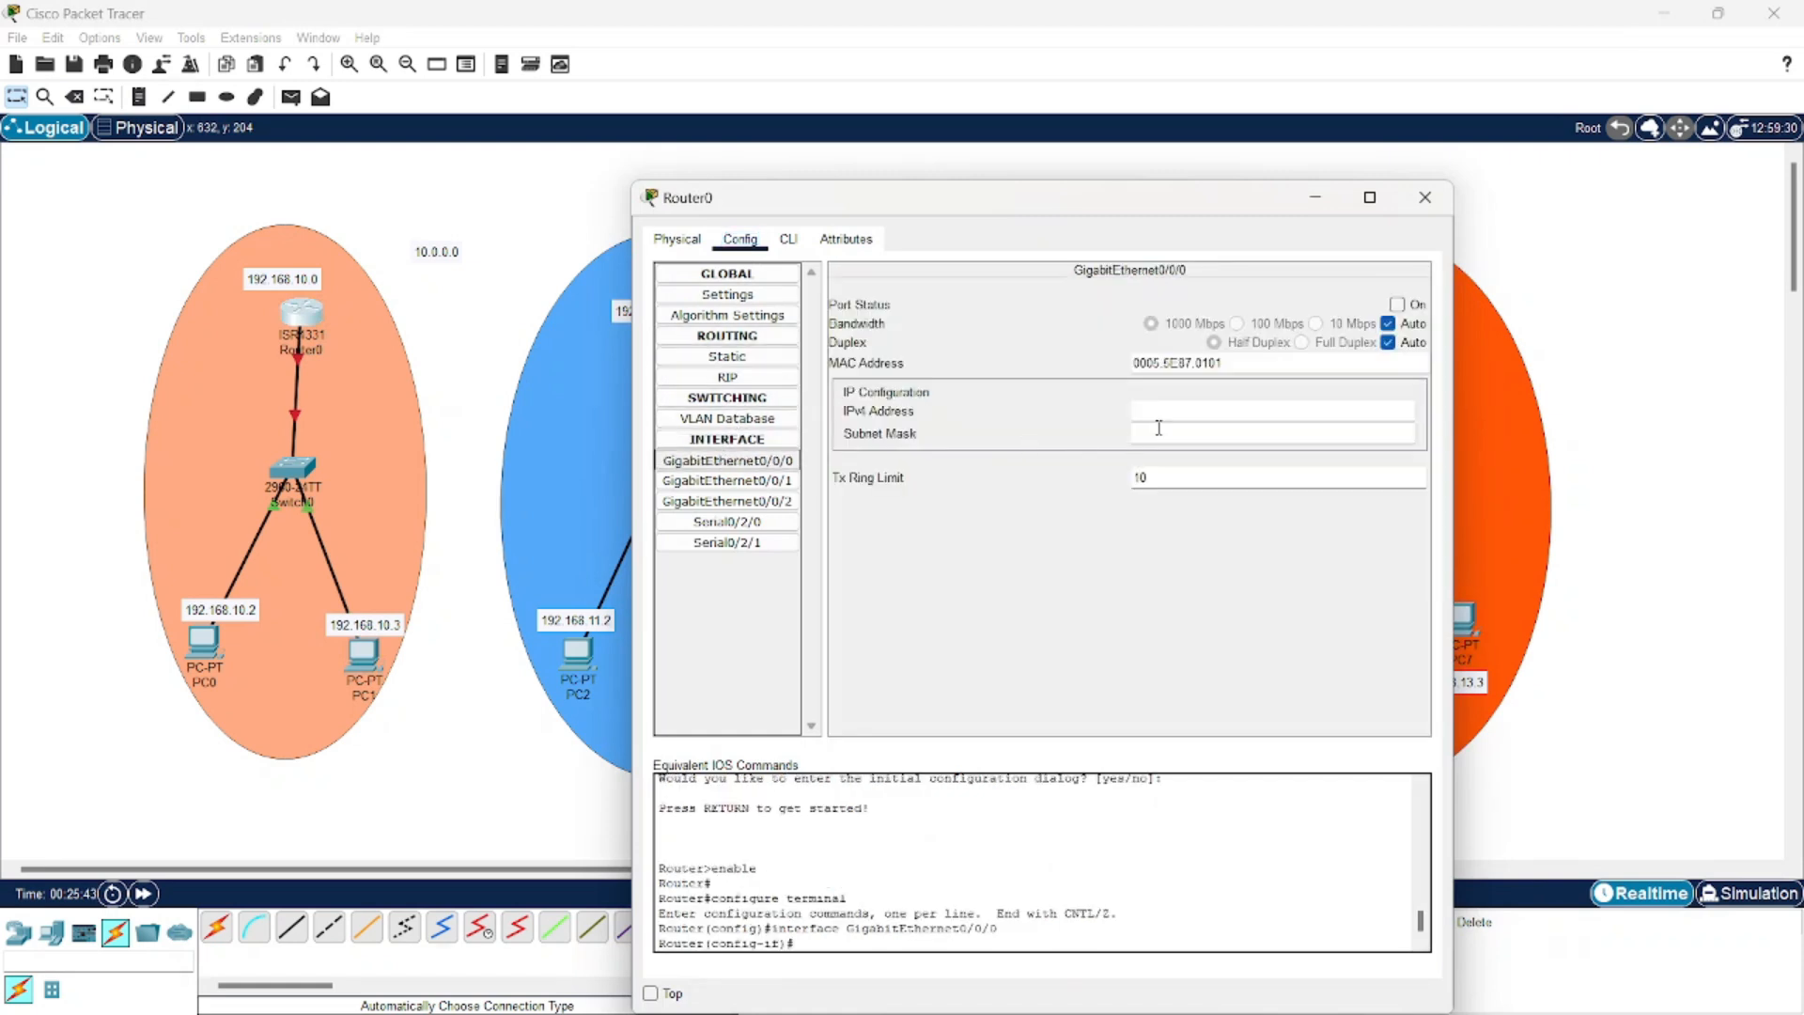
left_click(1196, 414)
type("192.168.10.")
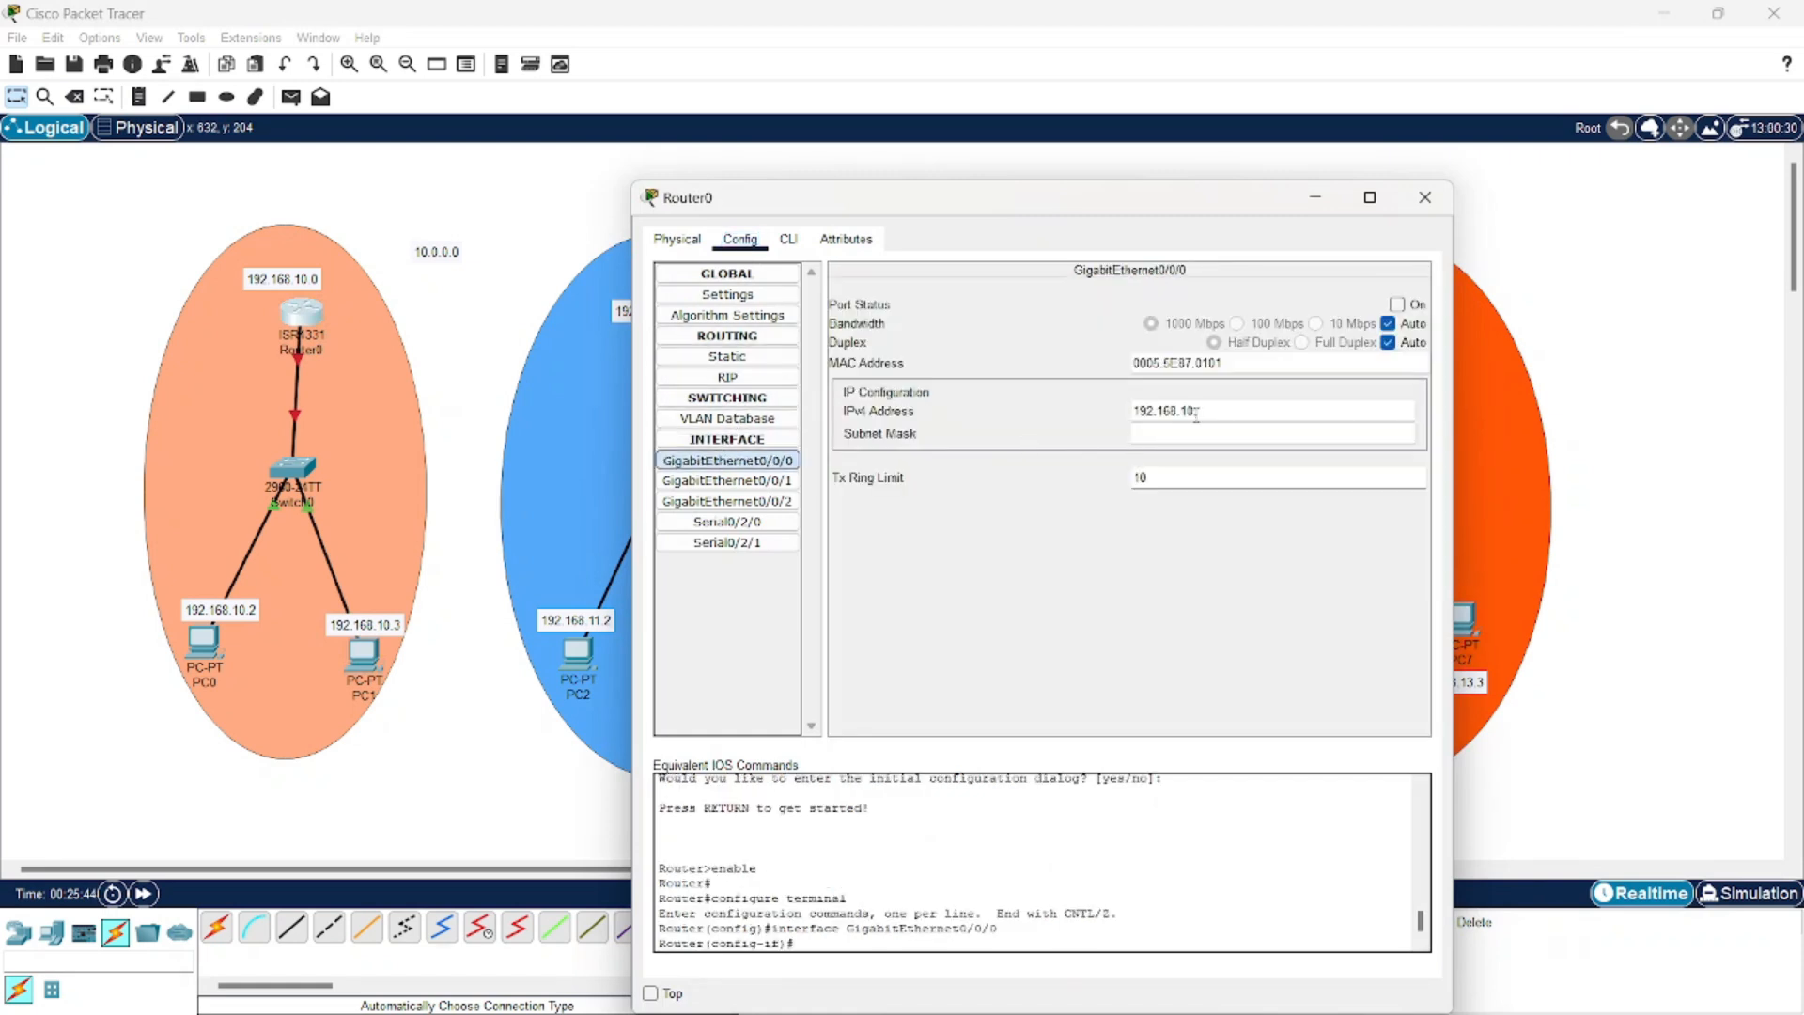
left_click(1191, 439)
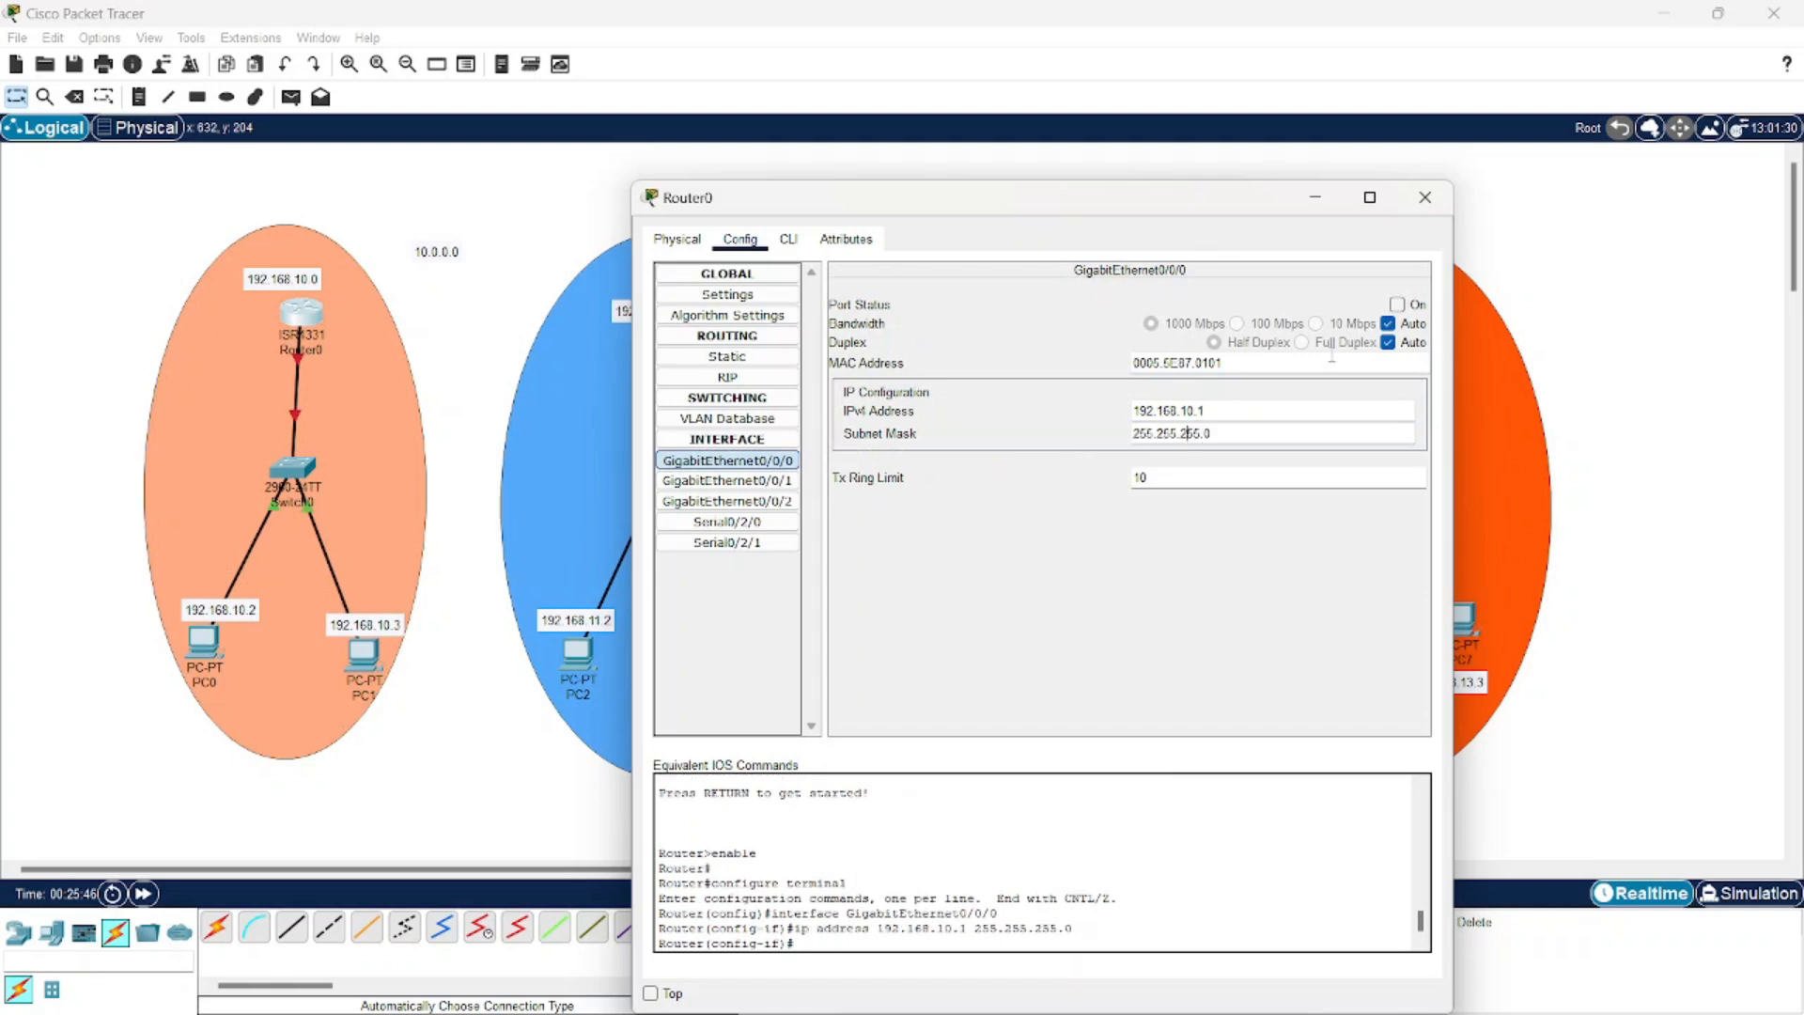
left_click(1397, 305)
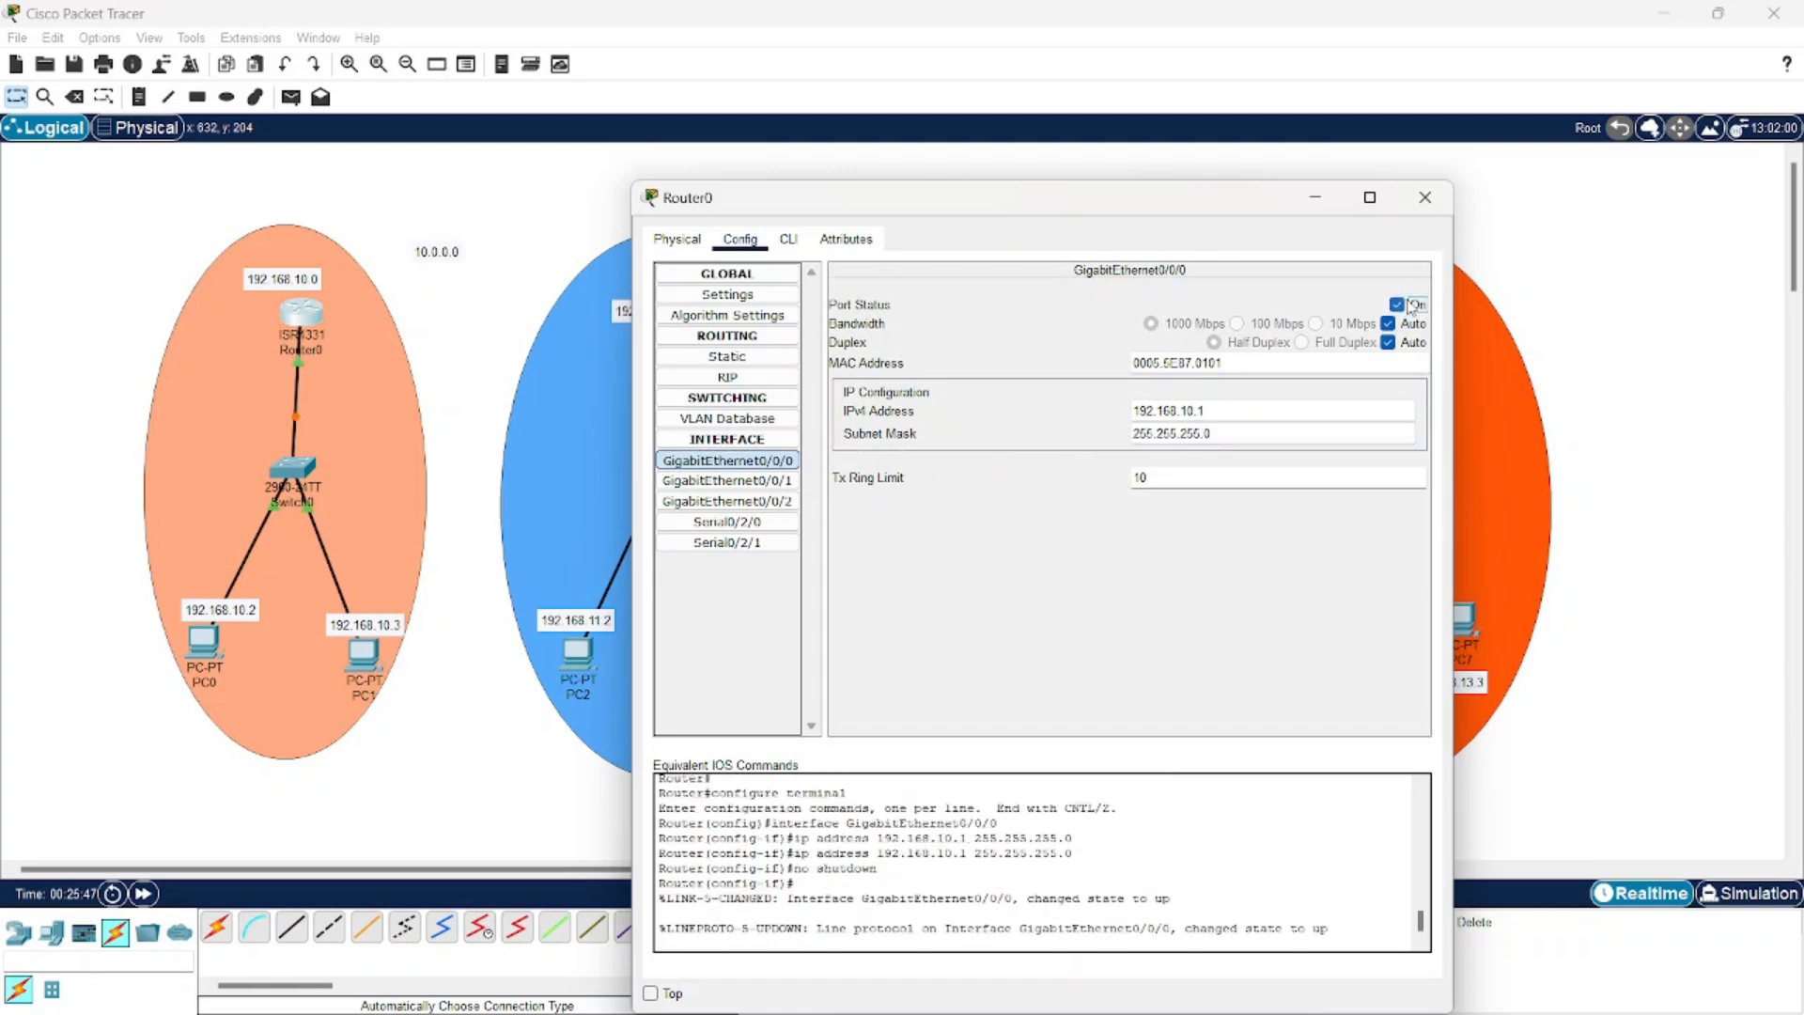
left_click(1424, 197)
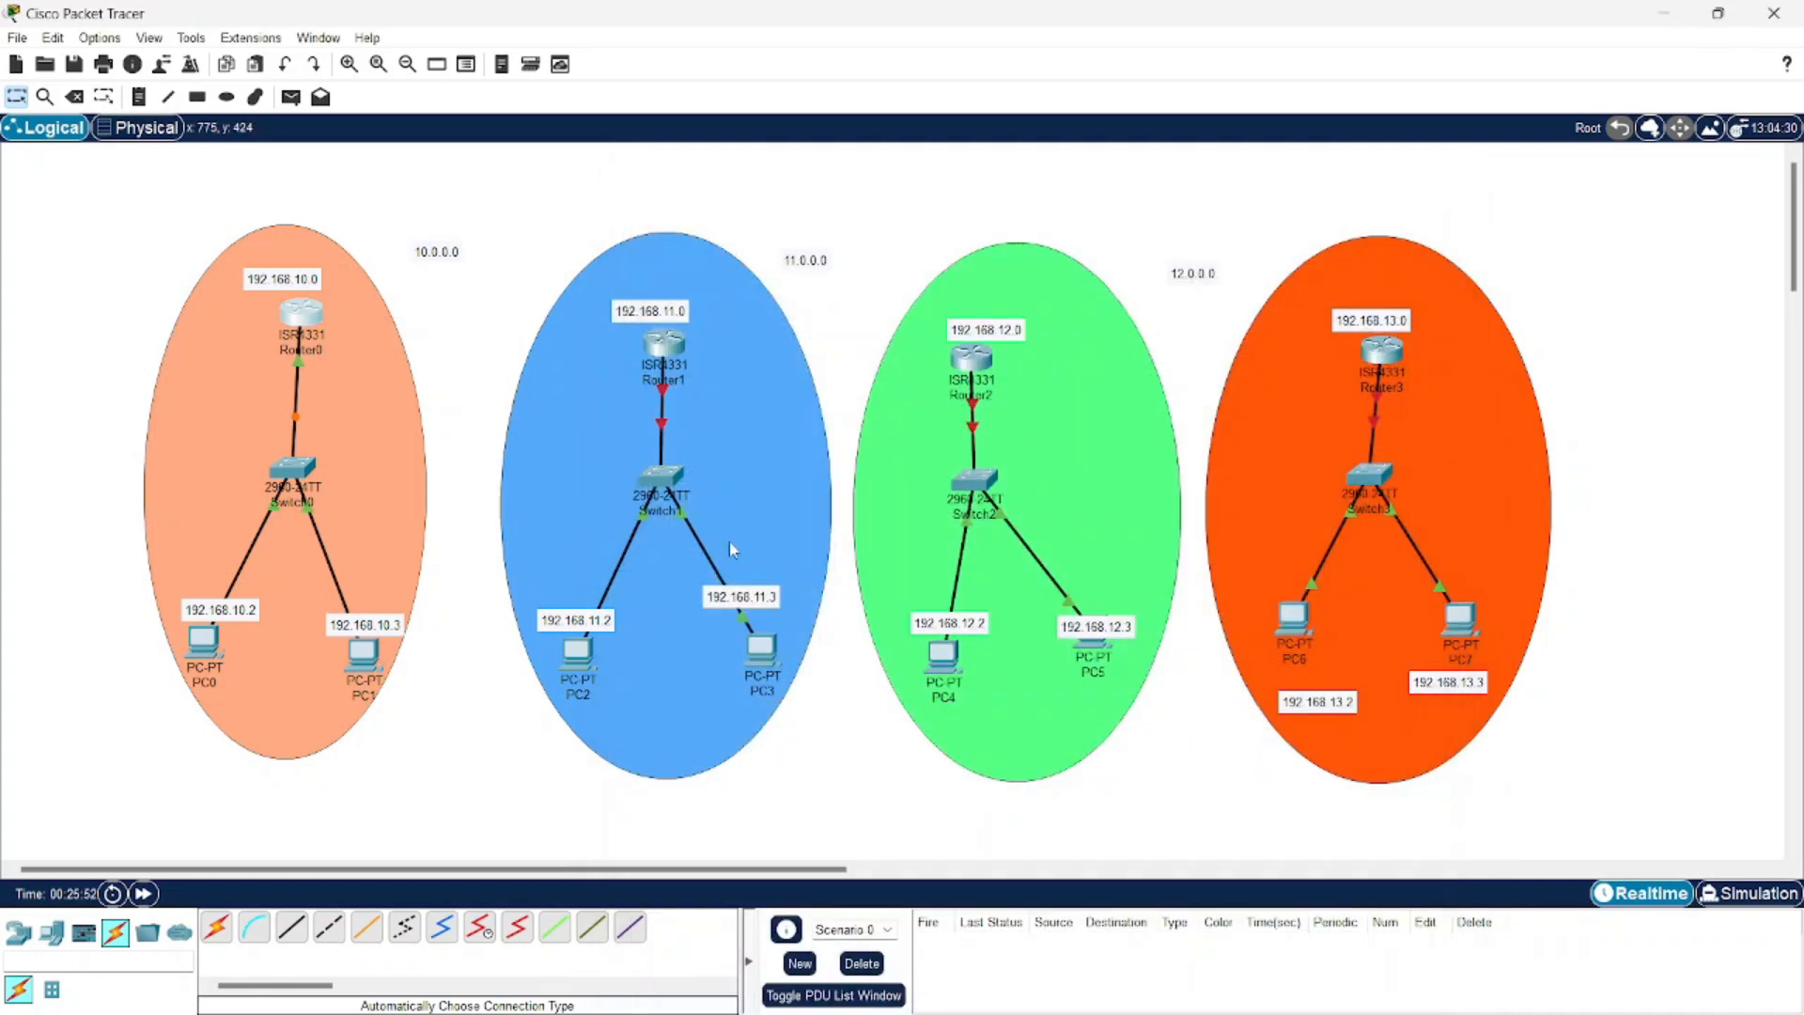
Give PC2 the static IPv4 address 192.168.11.2 with subnet mask 255.255.255.0
left_click(578, 665)
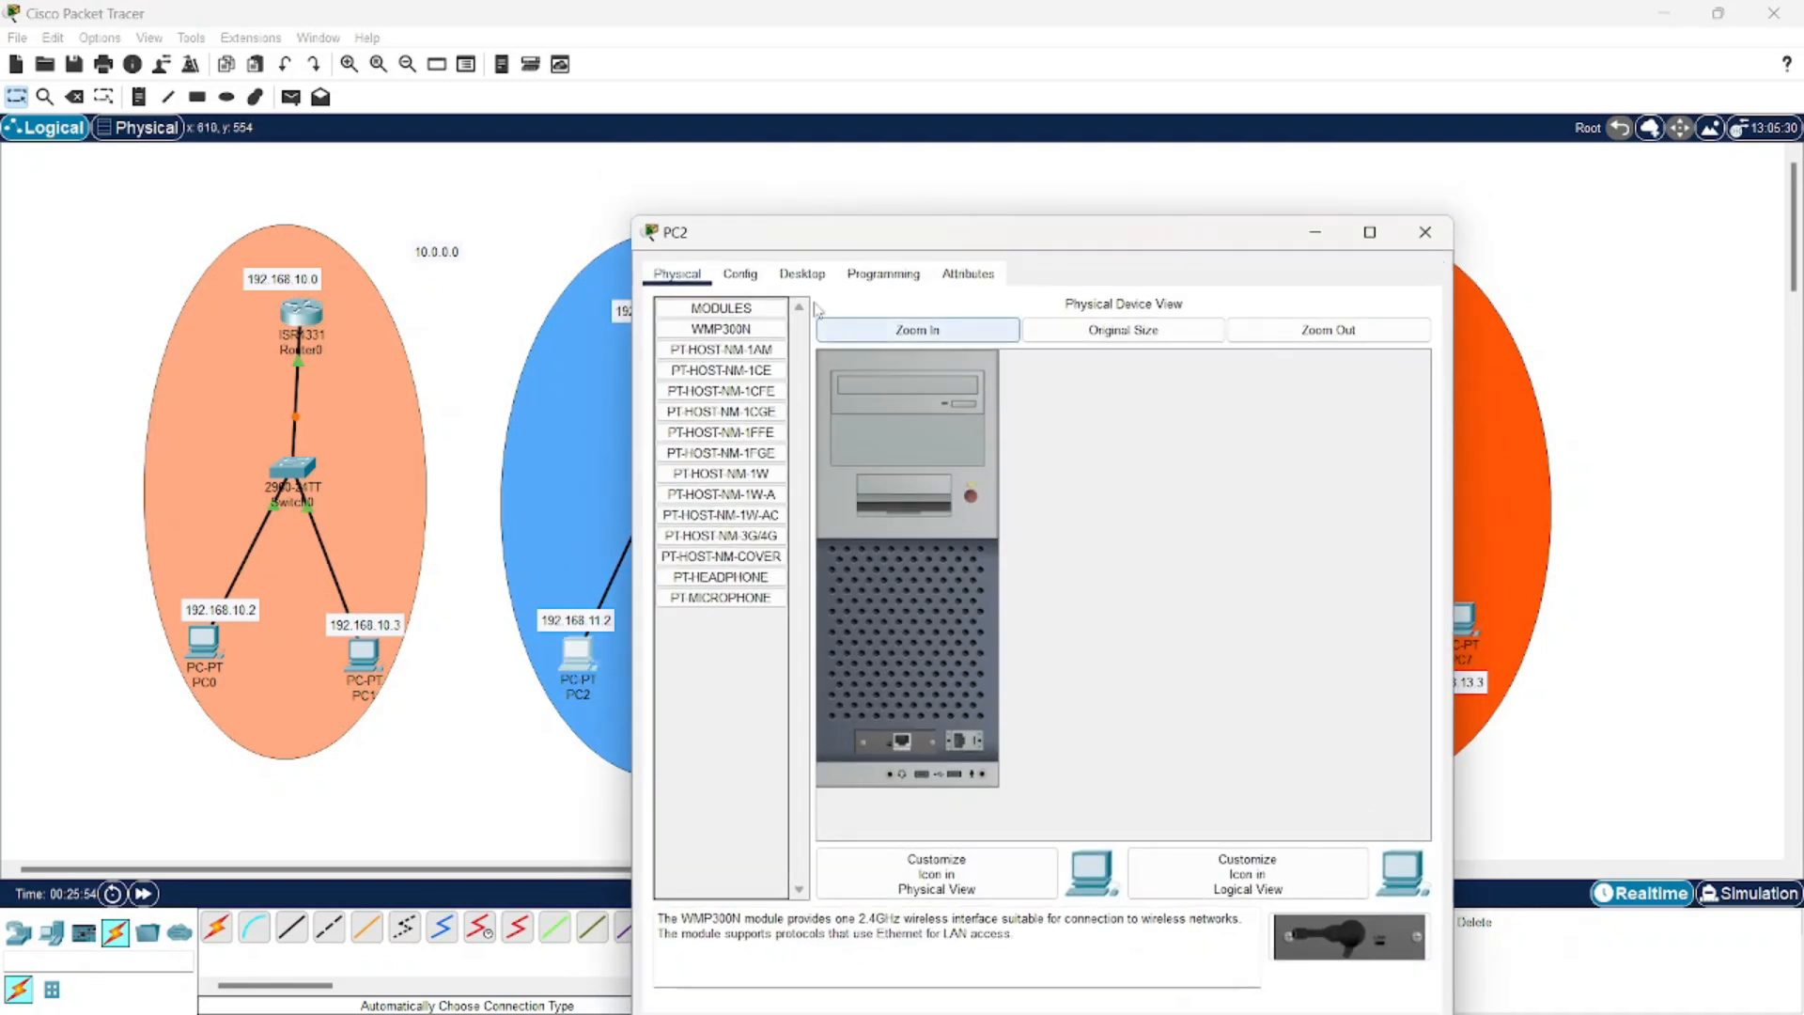
left_click(802, 273)
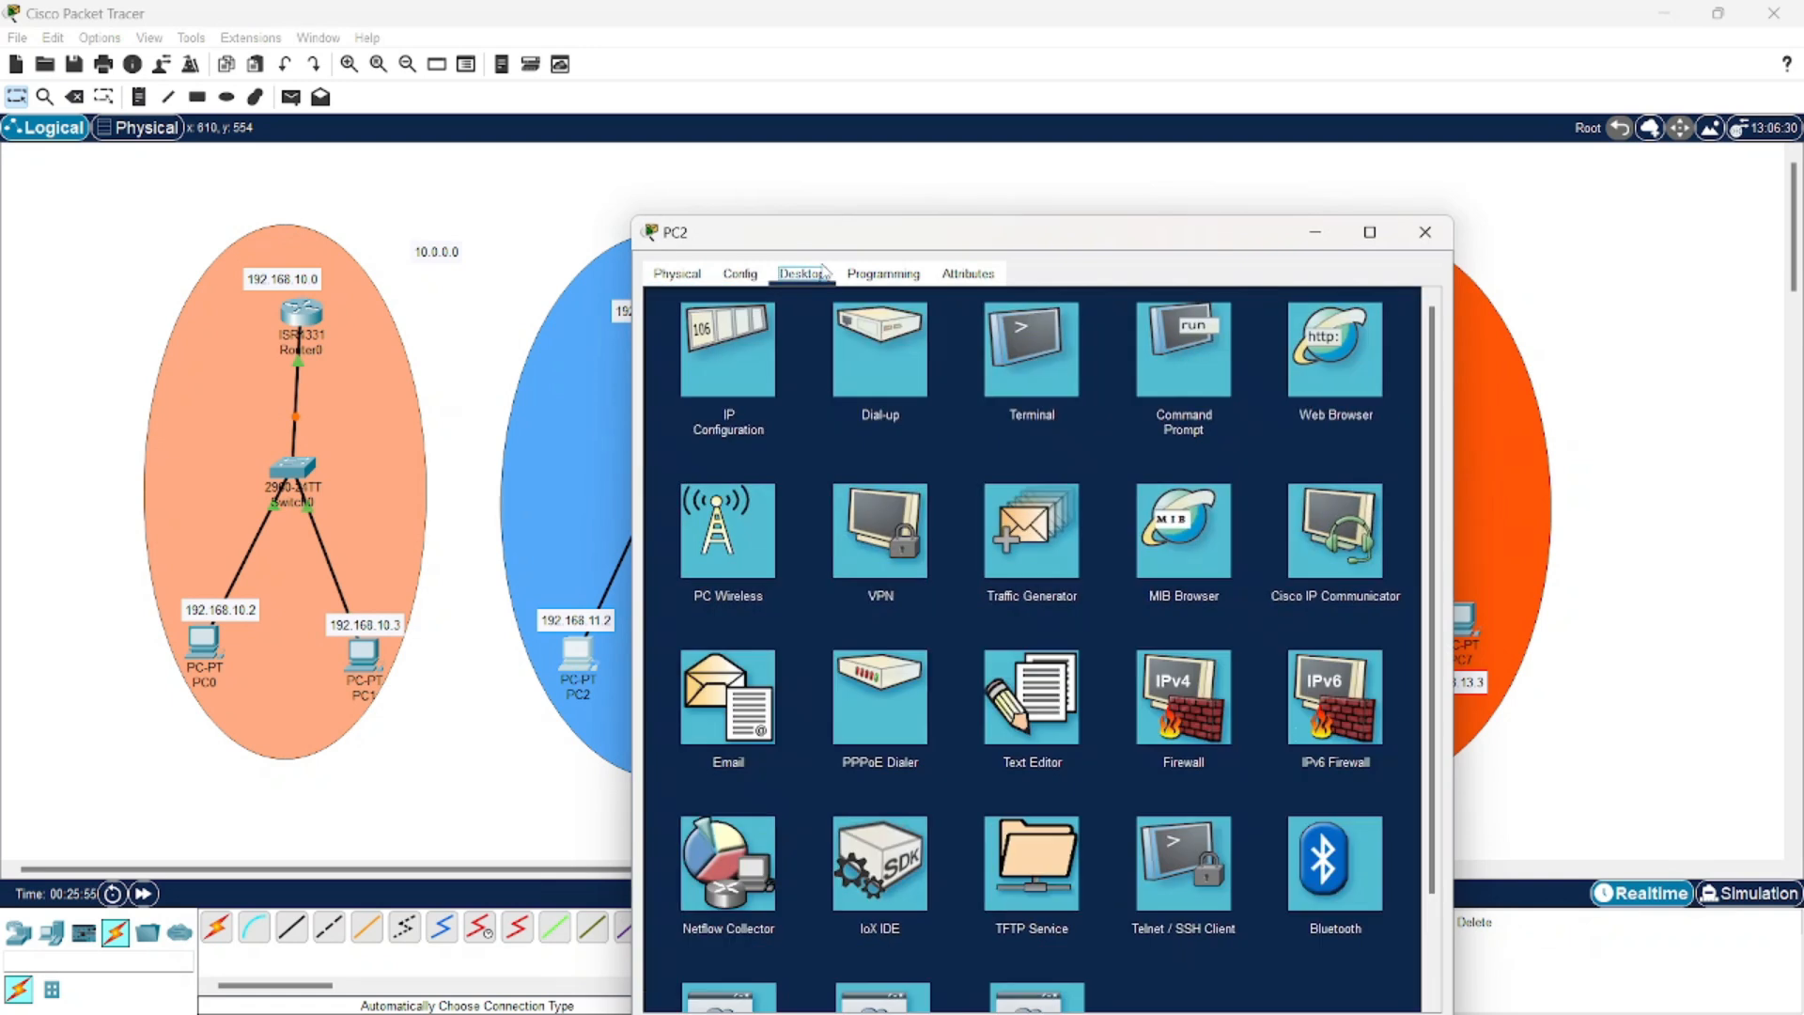
left_click(742, 370)
type("192.168.10.")
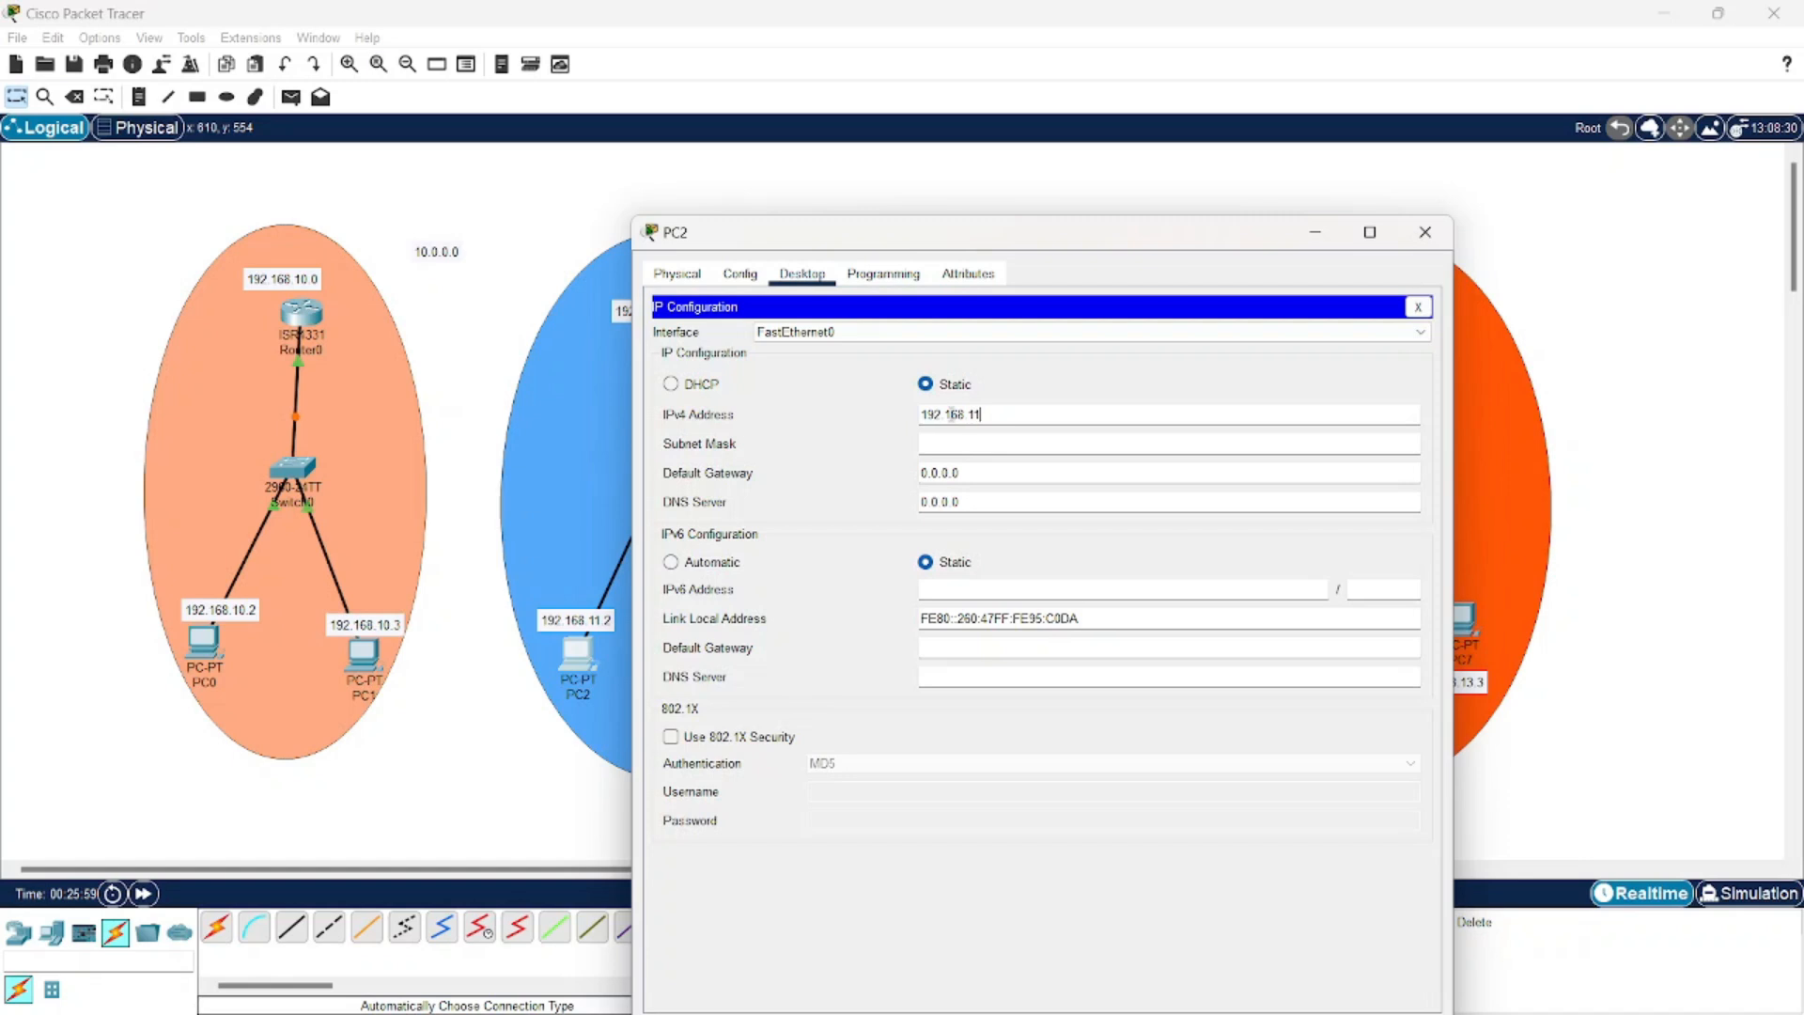
left_click(967, 440)
Set PC2's default gateway to 192.168.11.1 and close its configuration window
left_click_drag(984, 415, 922, 423)
left_click(973, 473)
key("BackSpace")
key("BackSpace")
key("BackSpace")
key("BackSpace")
key("BackSpace")
type("192.168.11.")
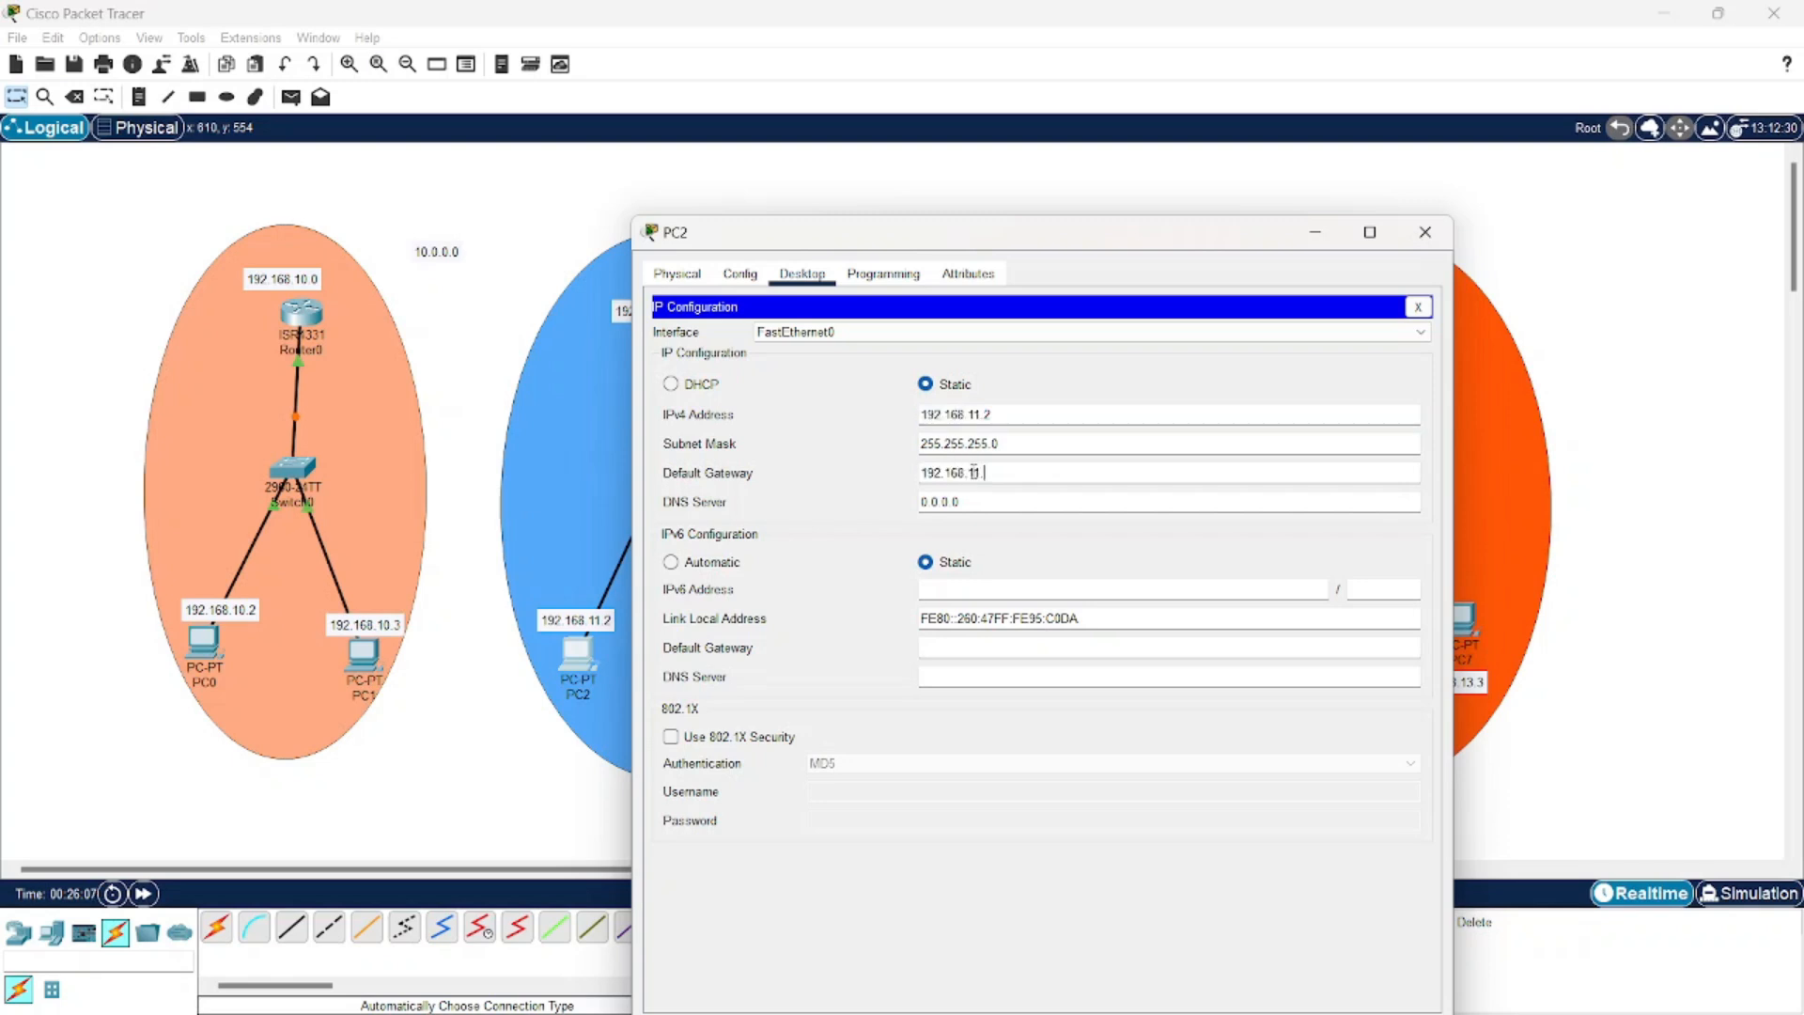
left_click(1424, 230)
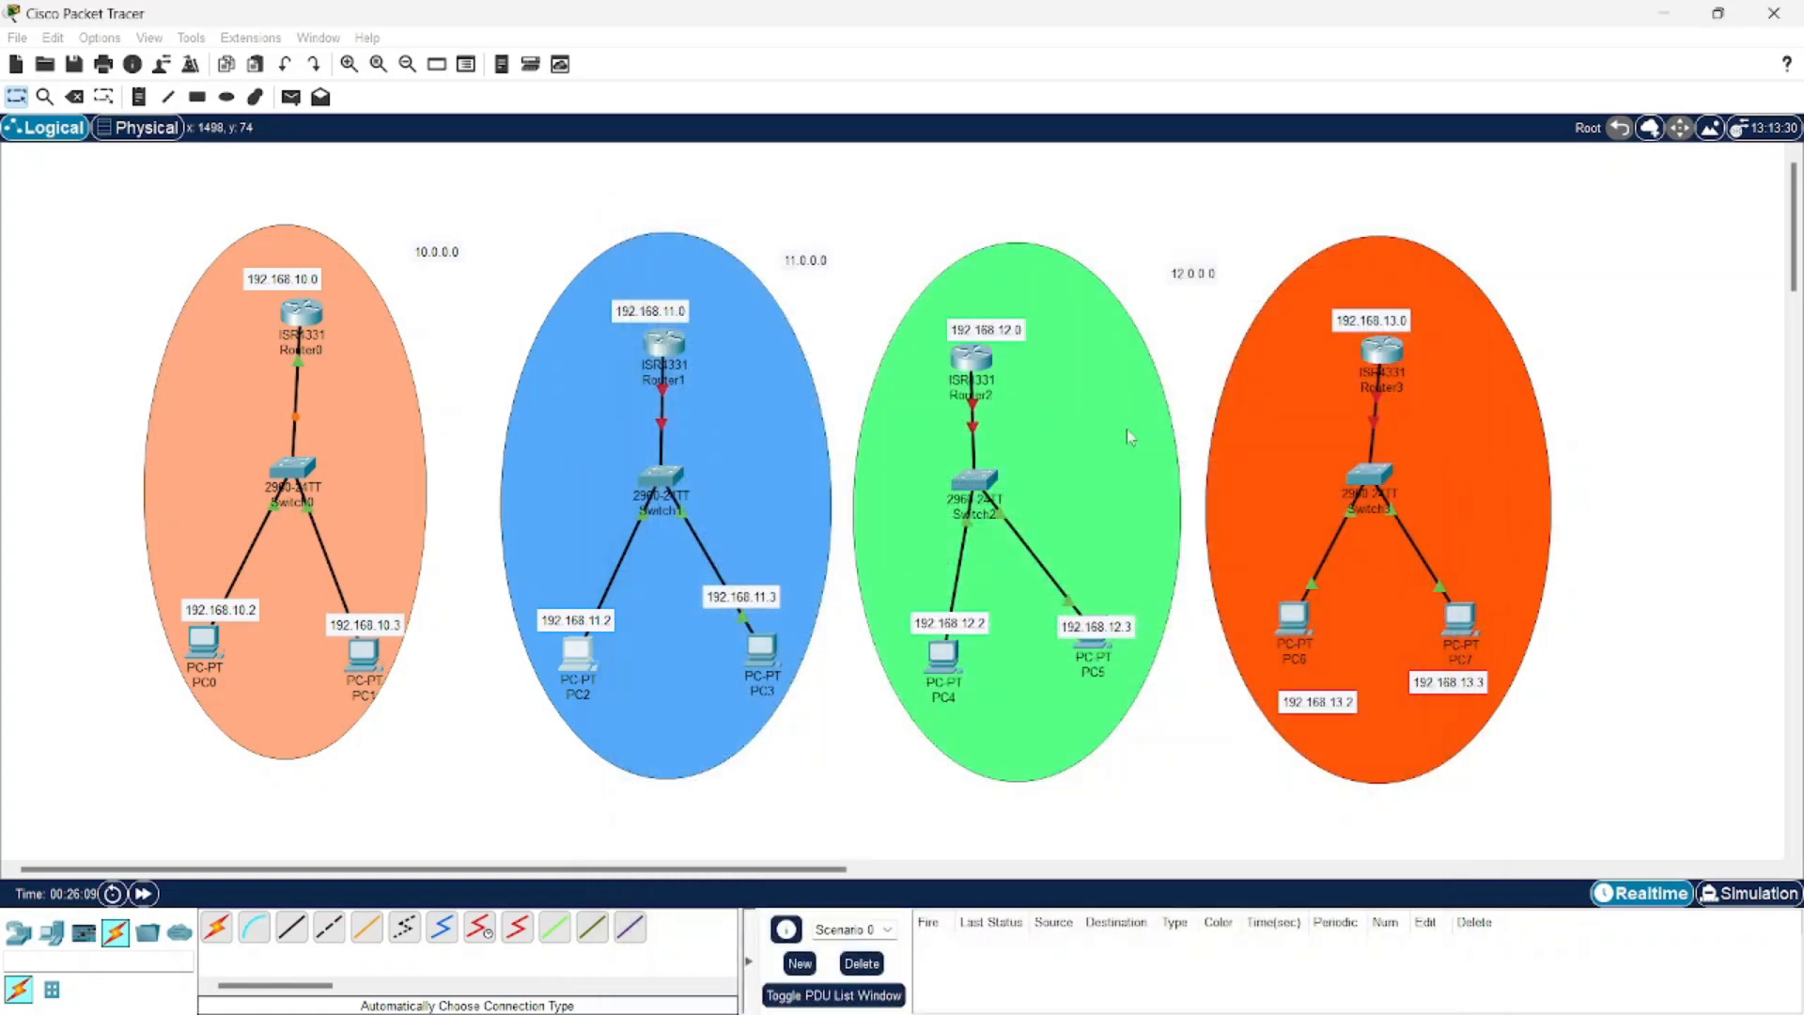
Give PC3 the static IPv4 address 192.168.11.3 with subnet mask 255.255.255.0
left_click(775, 657)
left_click(787, 242)
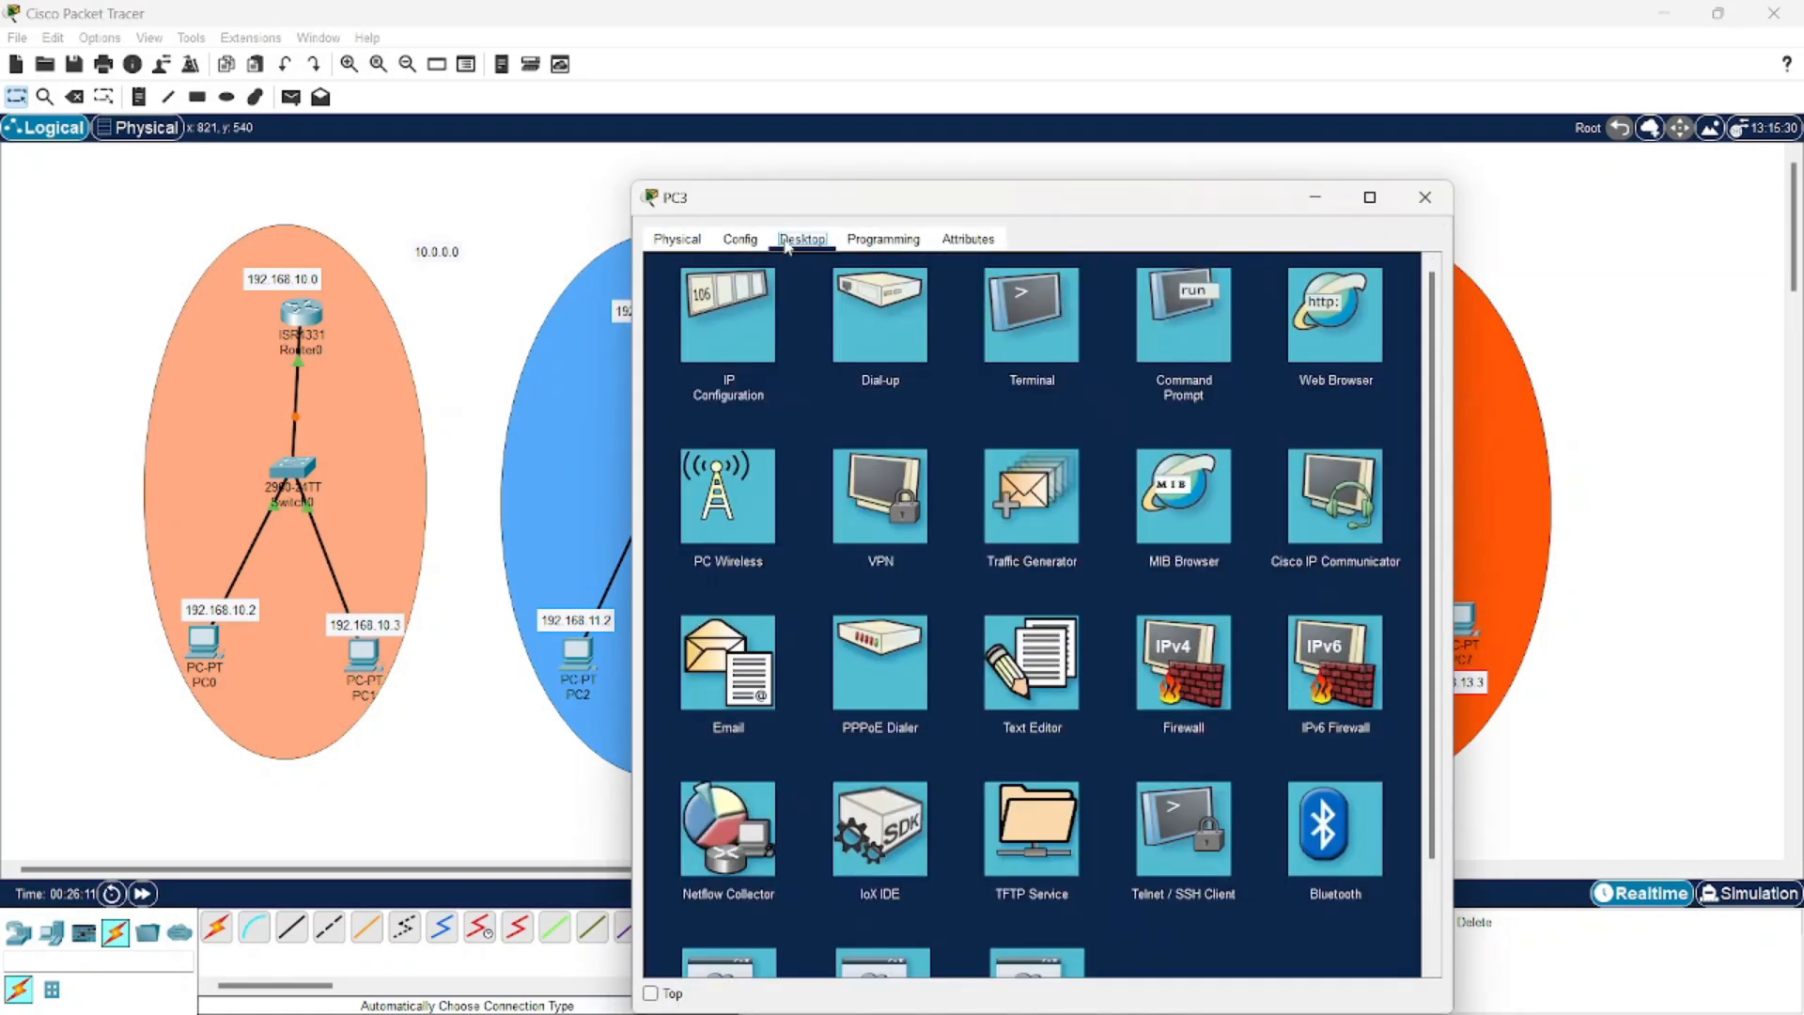
left_click(729, 313)
type("192.168.11.")
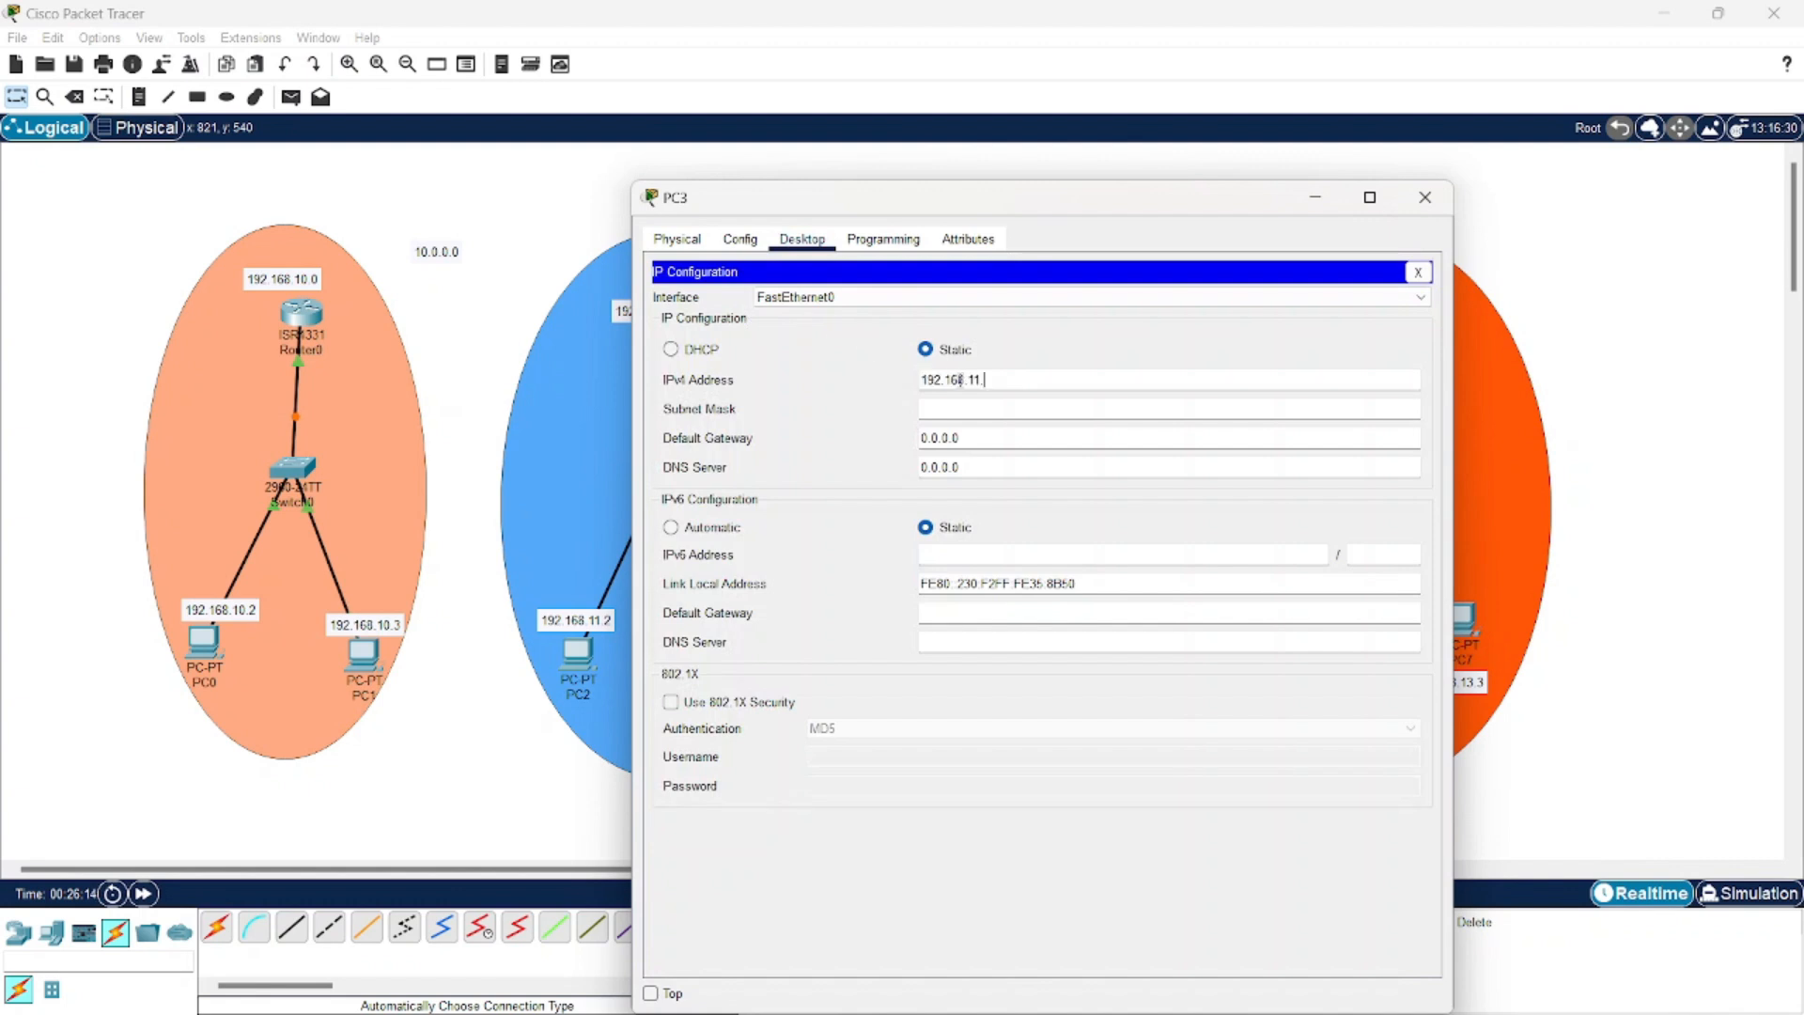
left_click(930, 409)
Set PC3's default gateway to 192.168.11.1 and close its configuration window
left_click(977, 439)
key("BackSpace")
key("BackSpace")
key("BackSpace")
key("BackSpace")
key("BackSpace")
key("BackSpace")
key("BackSpace")
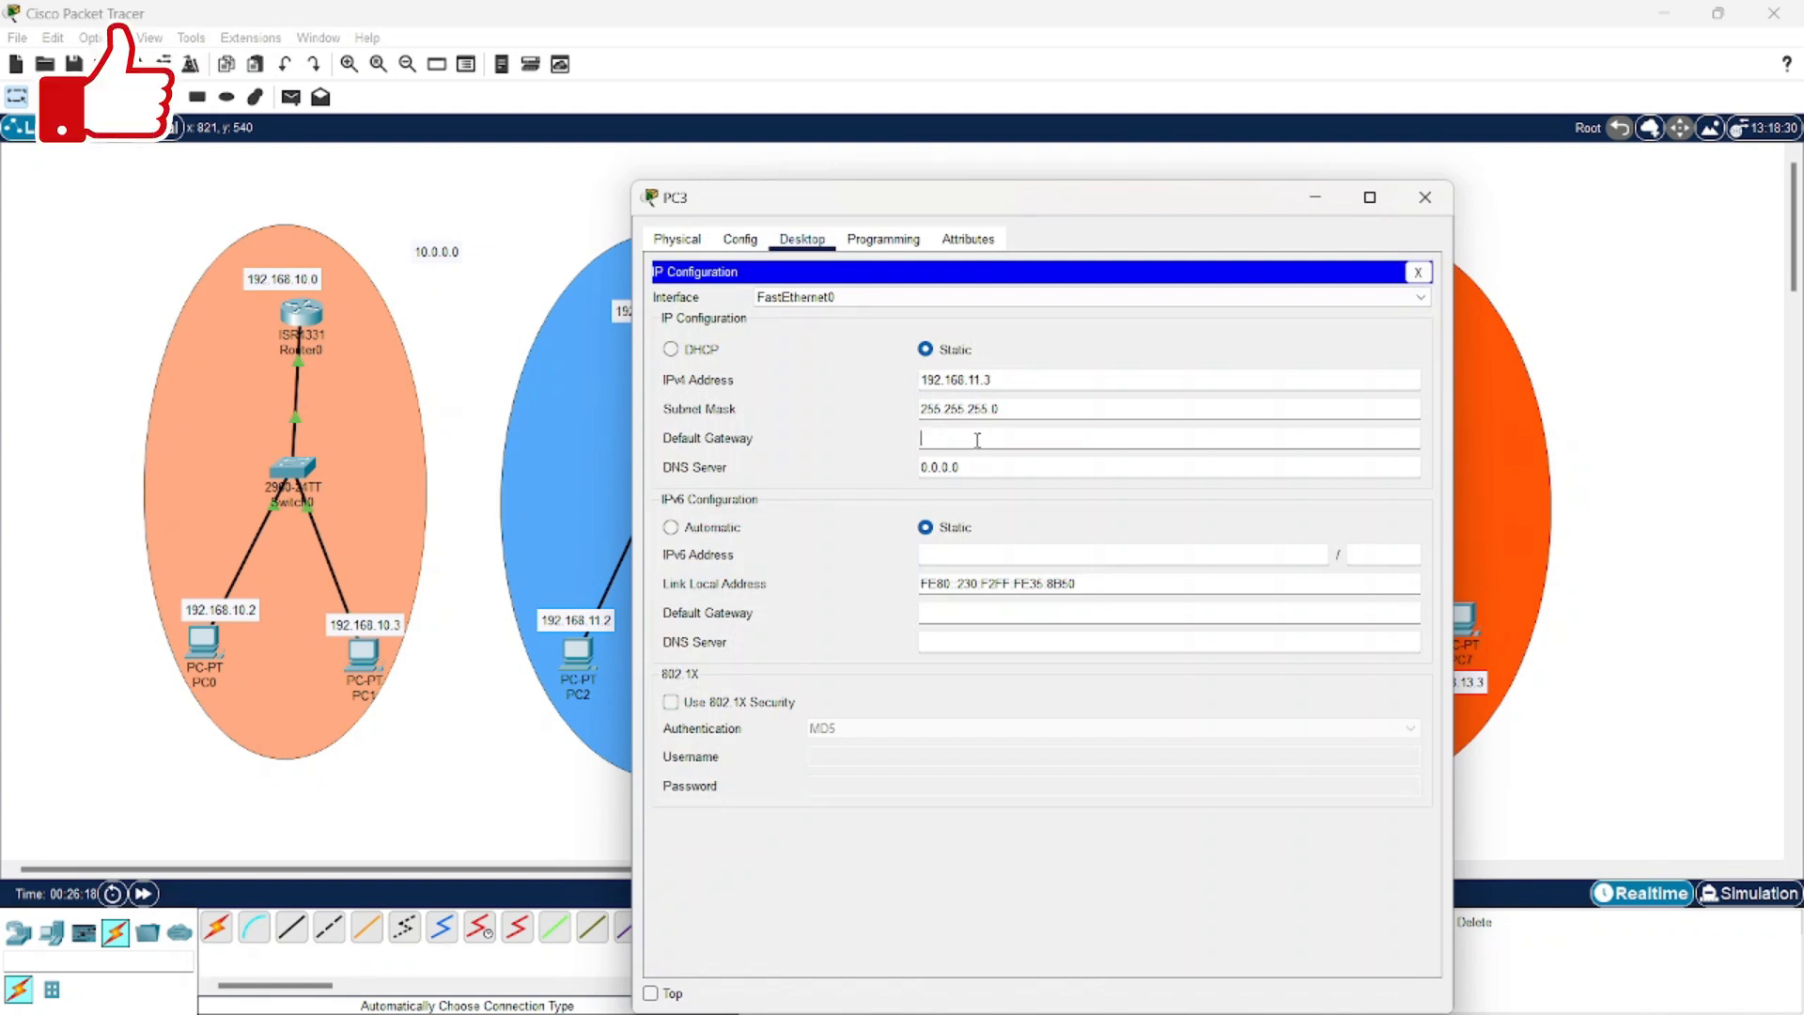
type("192.168.11.1")
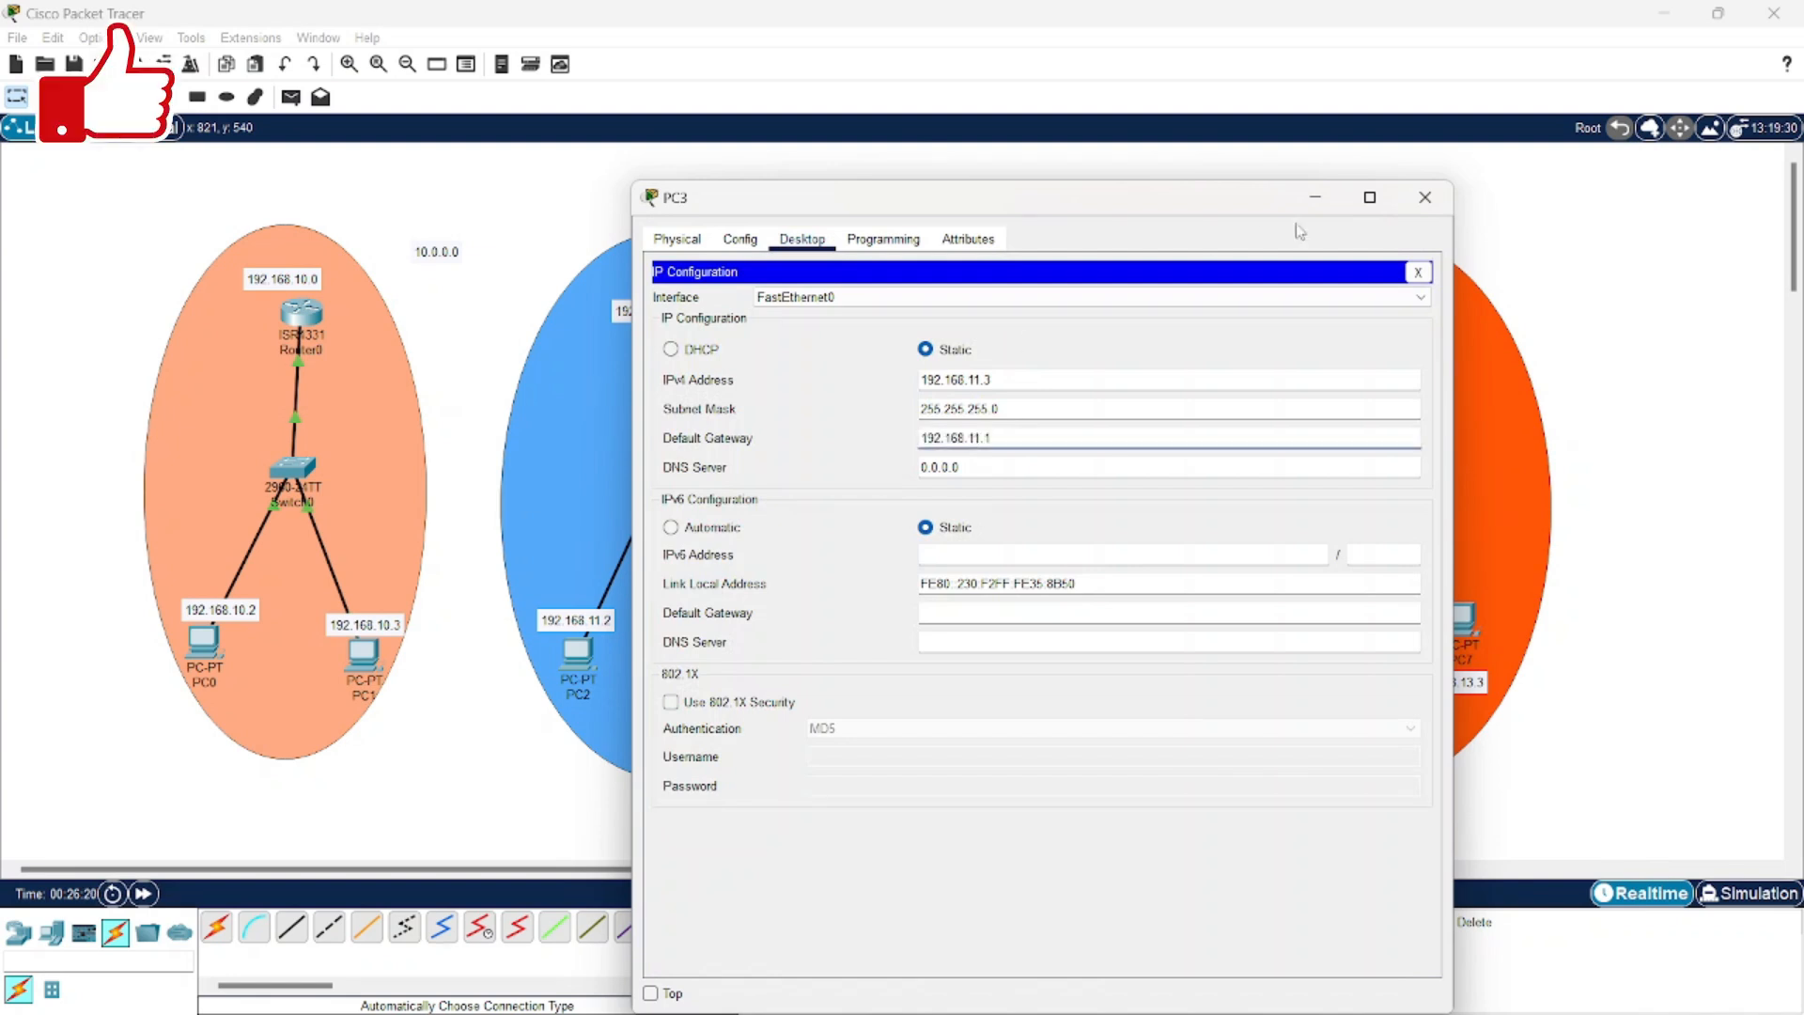
left_click(1425, 197)
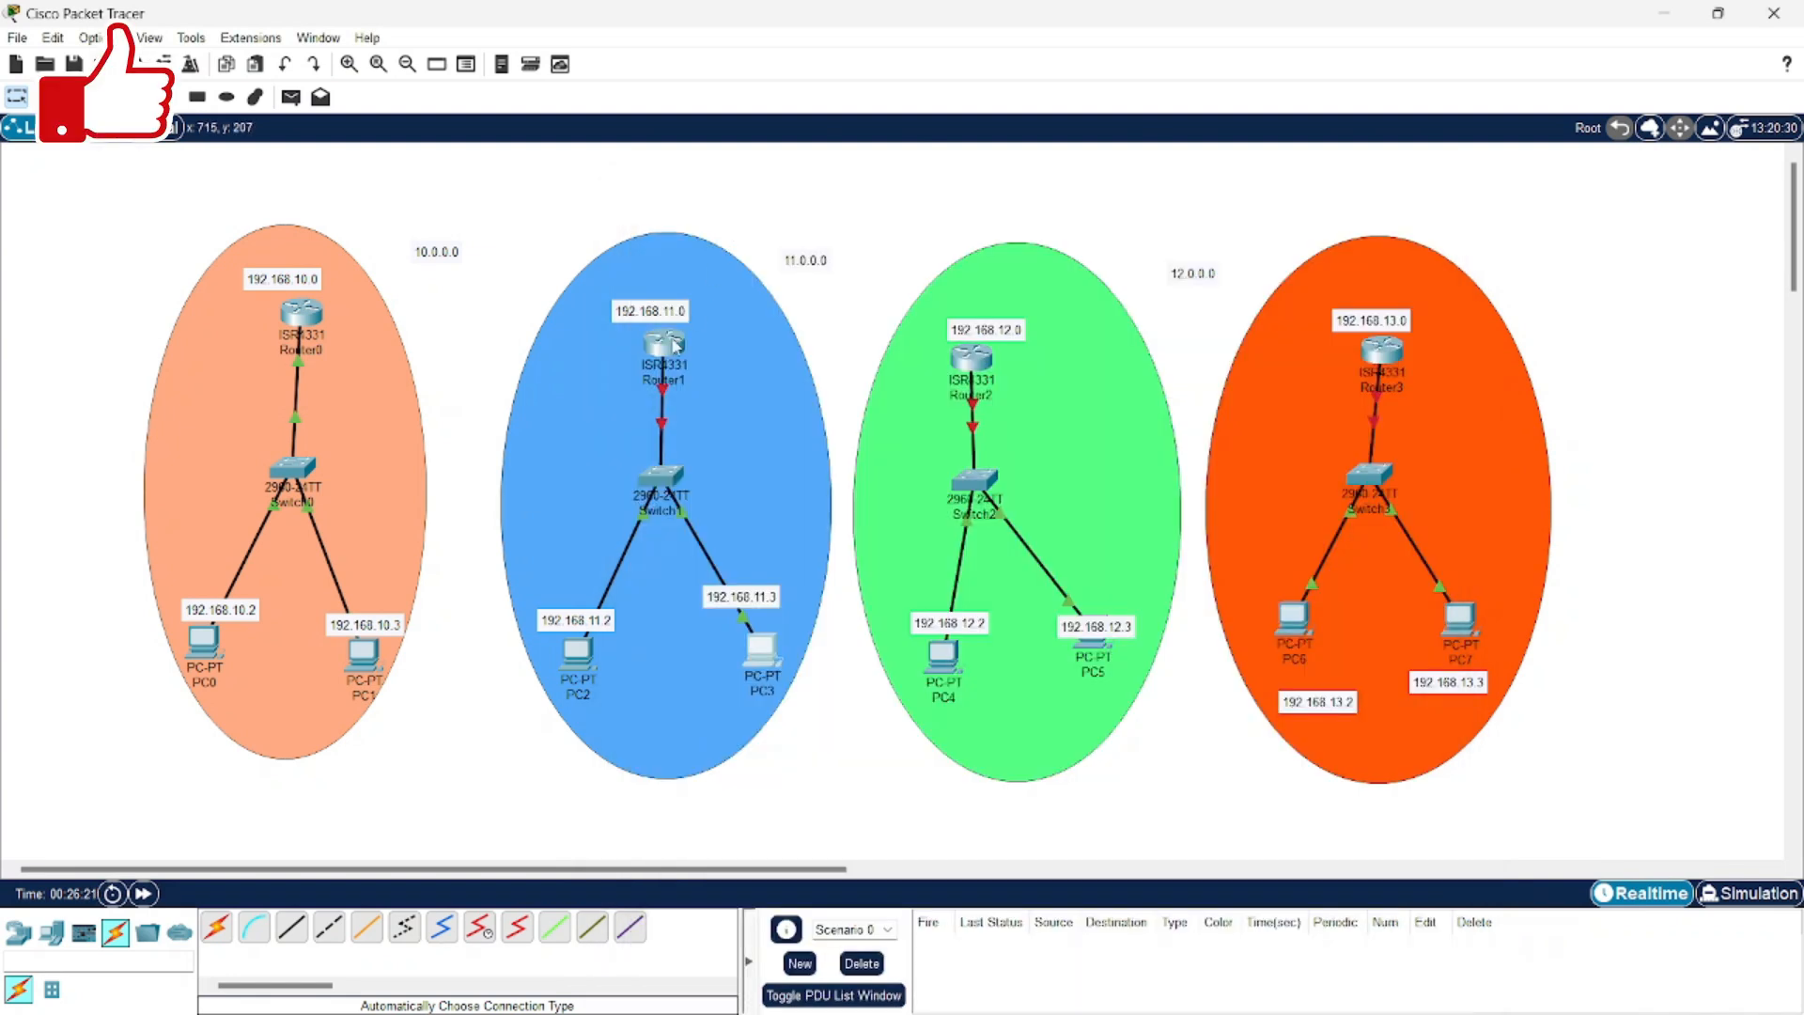
Configure Router1's GigabitEthernet0/0/0 with IPv4 address 192.168.11.1 and subnet mask 255.255.255.0, and switch the port on
left_click(664, 344)
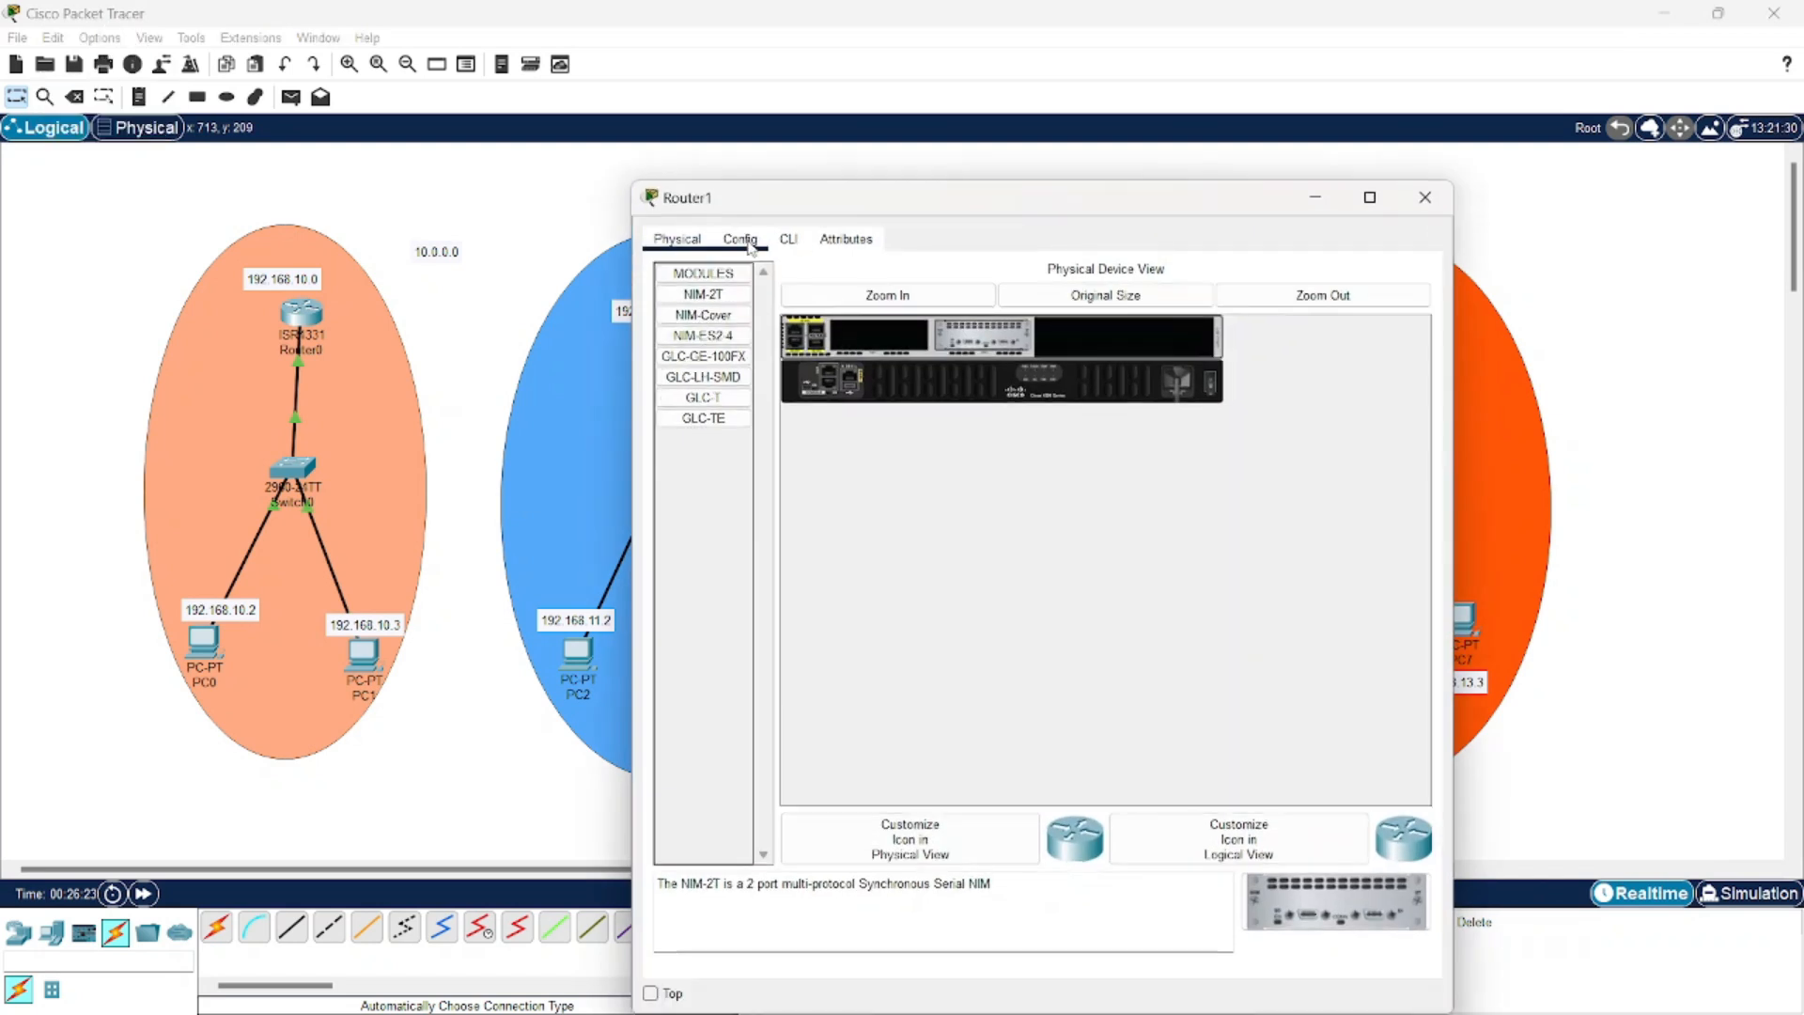
left_click(740, 240)
left_click(724, 460)
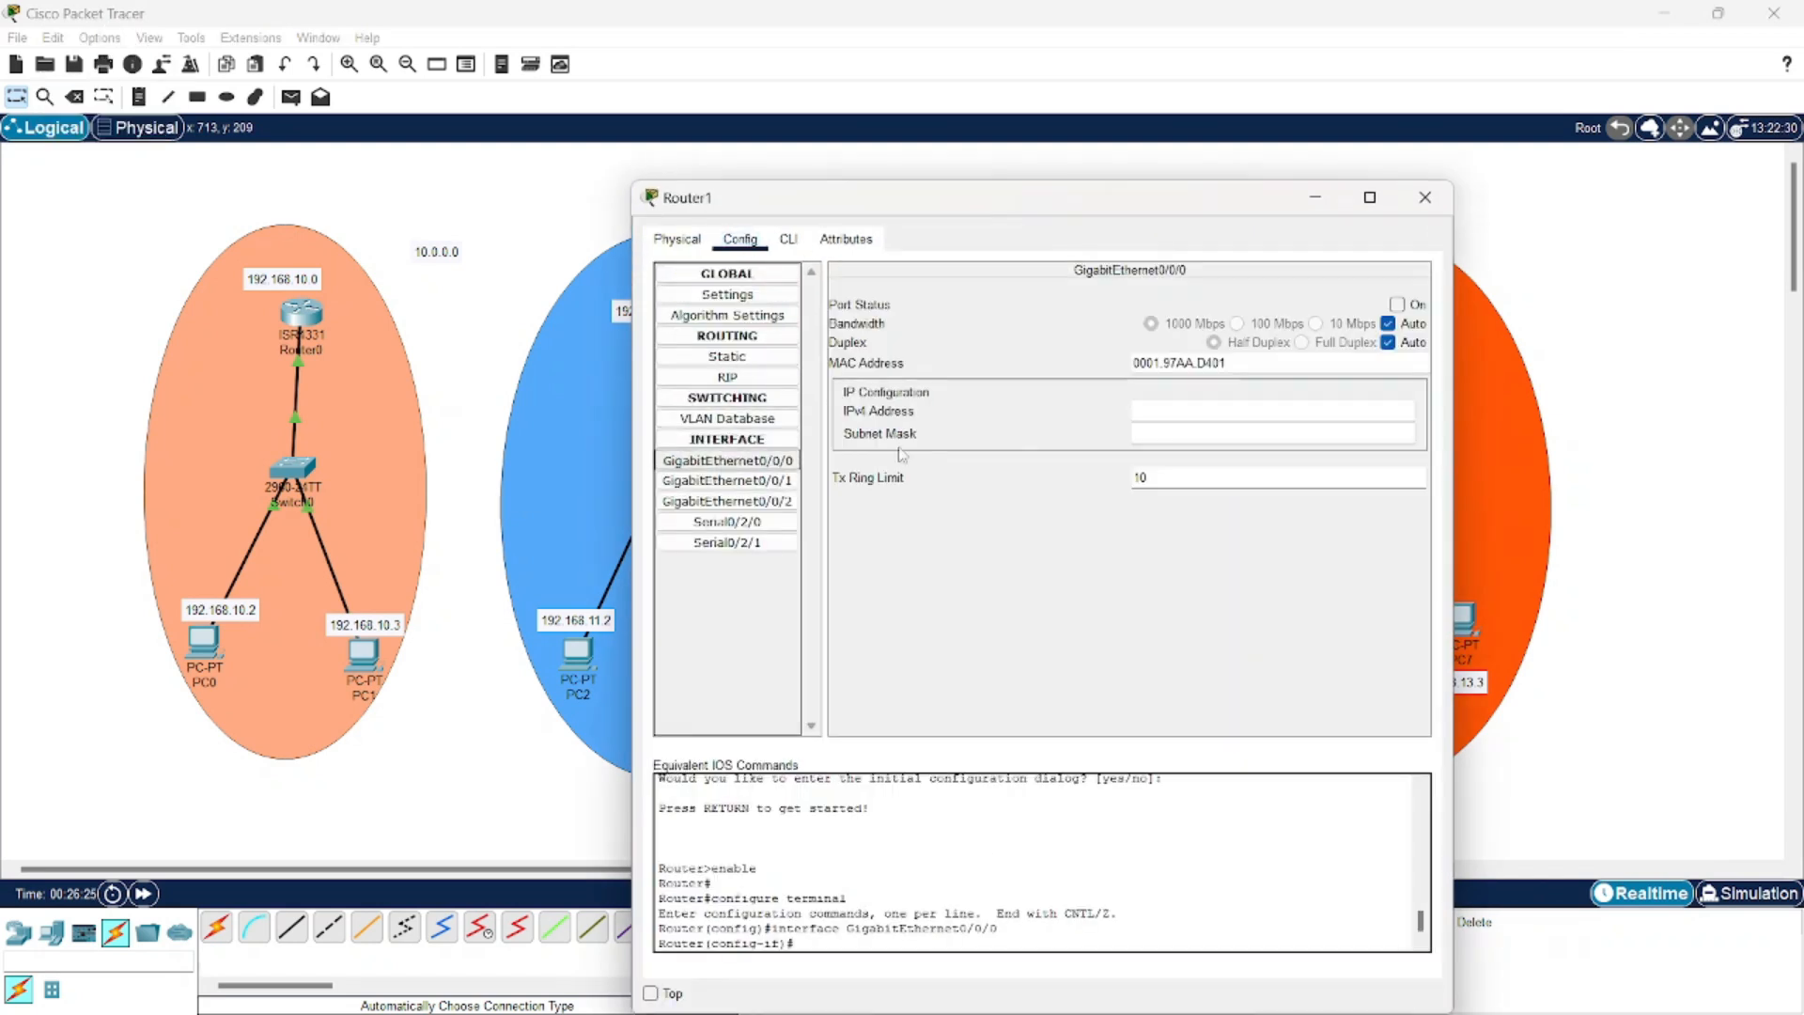
left_click(1162, 414)
type("192.168.11.")
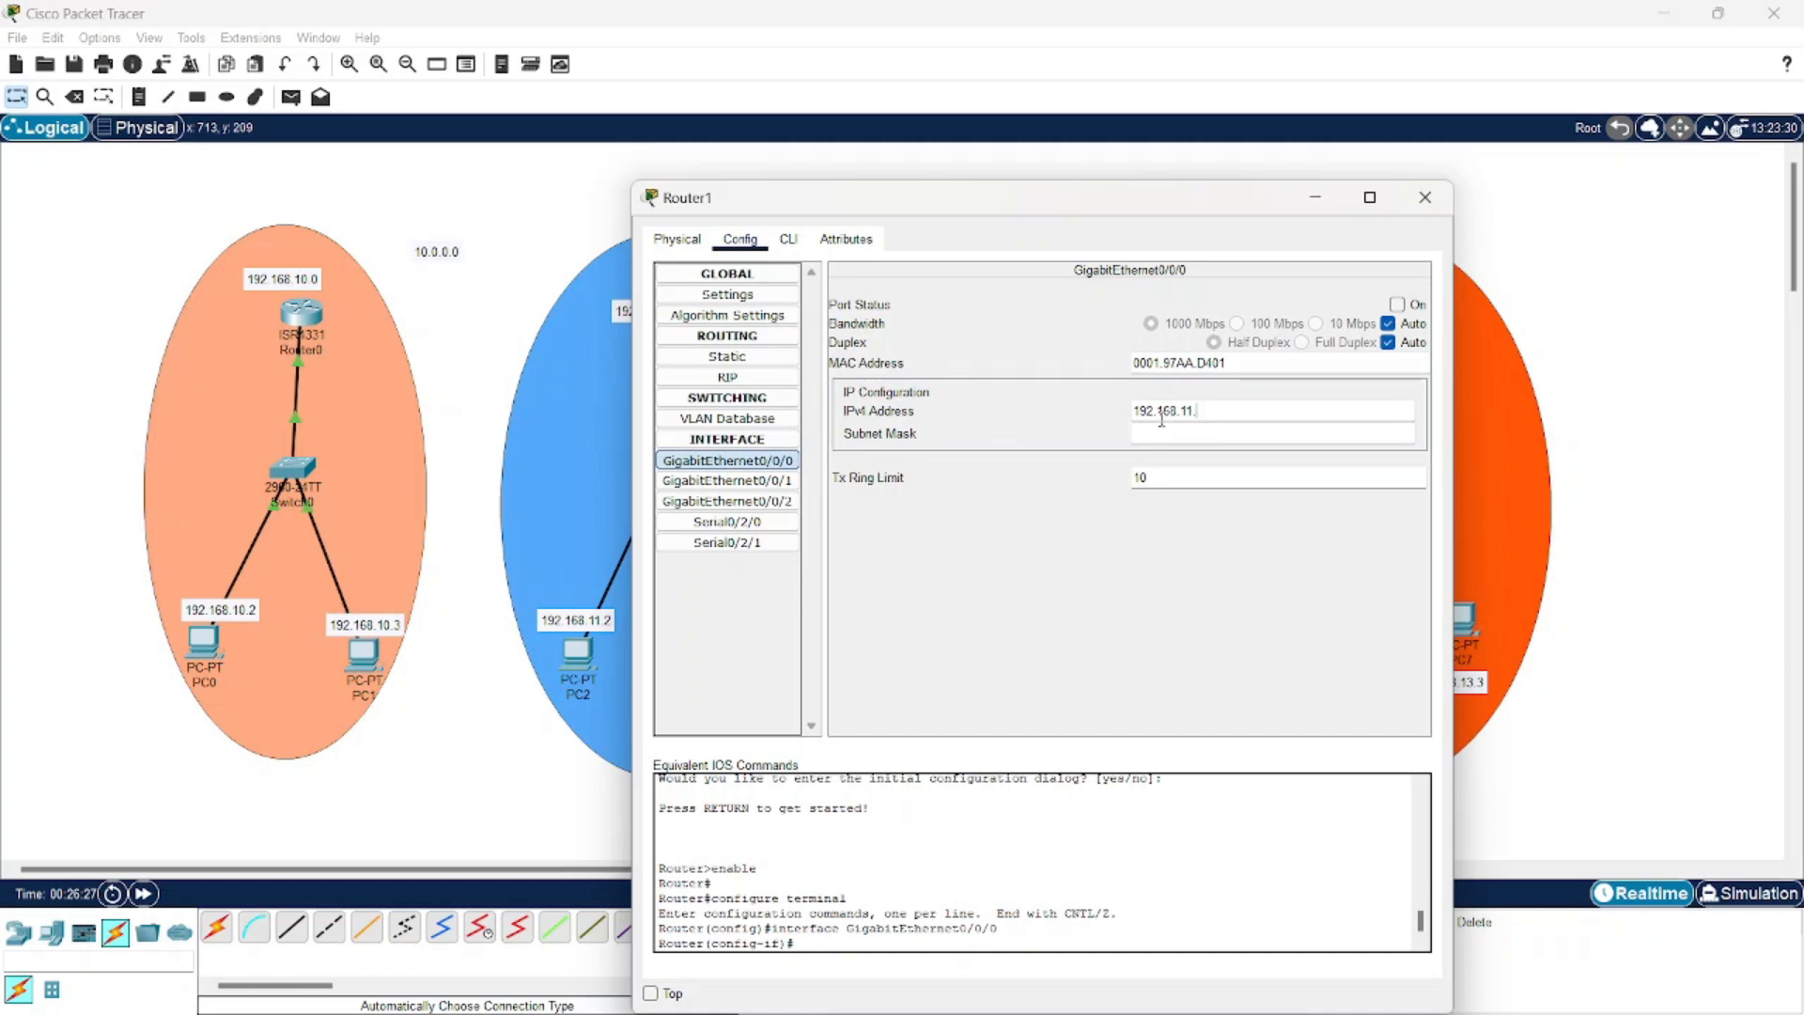
type("1")
left_click(1171, 434)
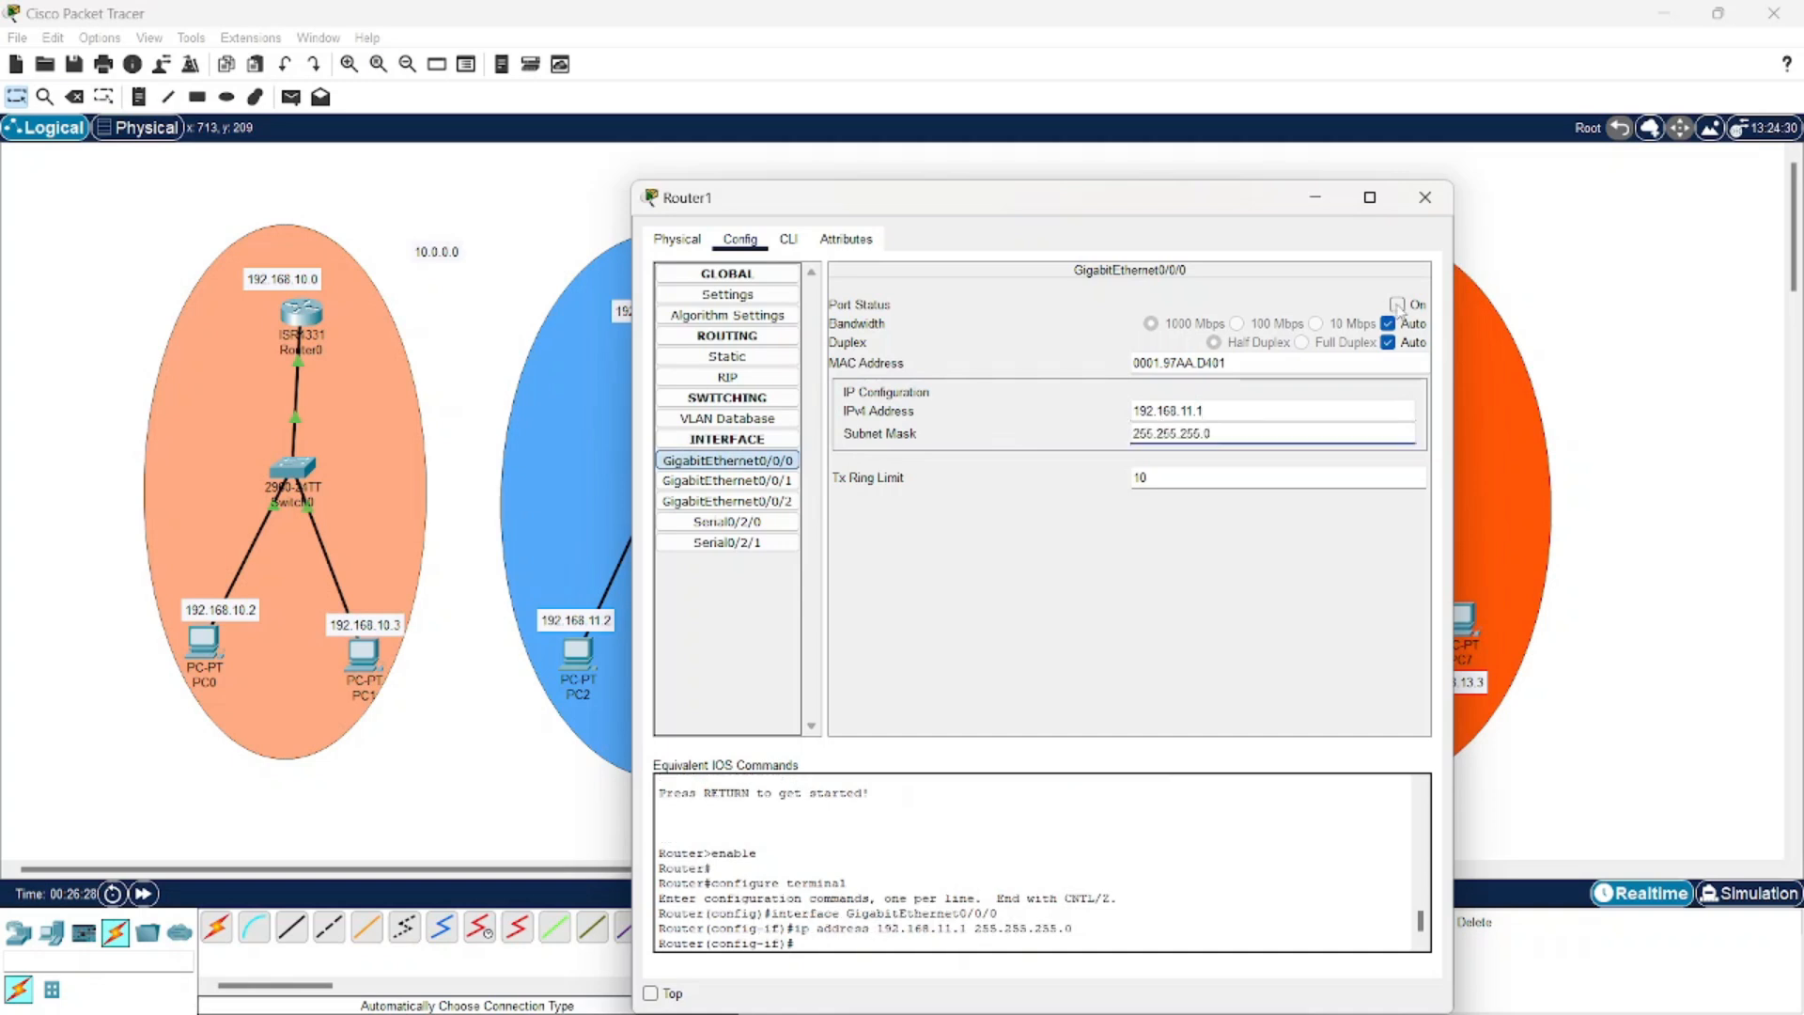
left_click(1396, 305)
left_click(1439, 206)
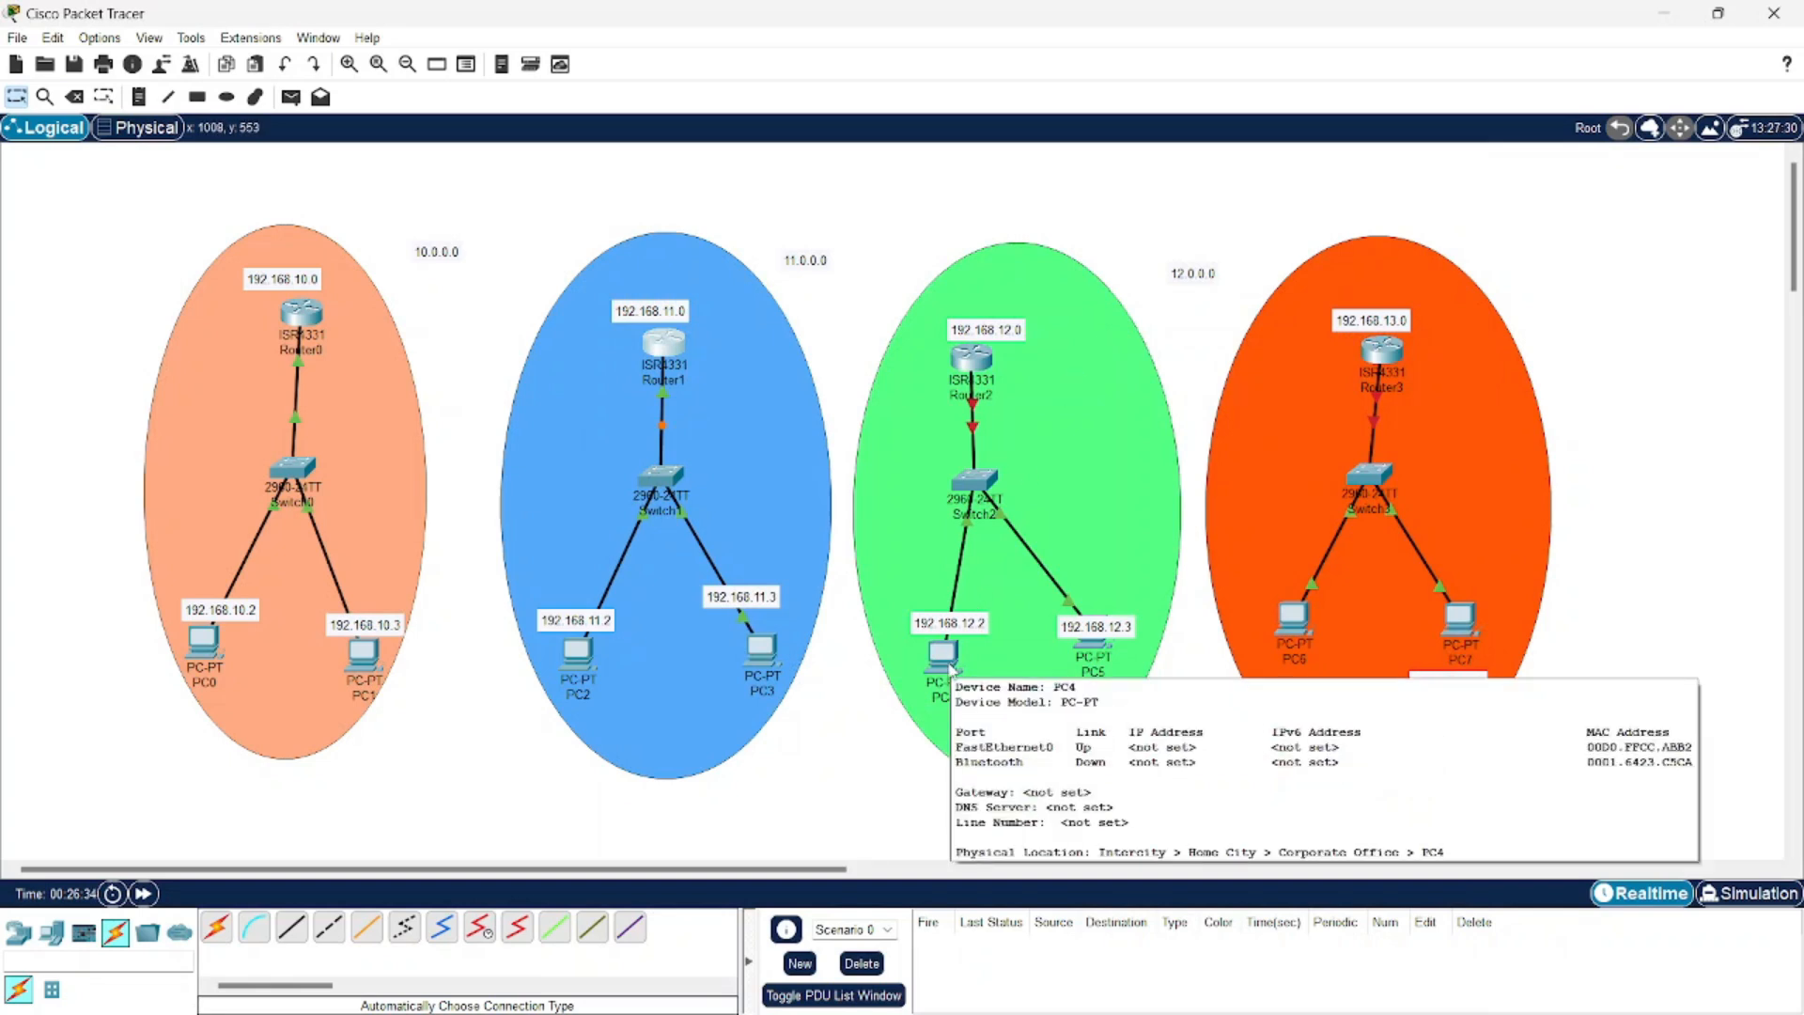
Give PC4 the static IPv4 address 192.168.12.2 with subnet mask 255.255.255.0, copying the address's network part for reuse
left_click(944, 657)
left_click(804, 243)
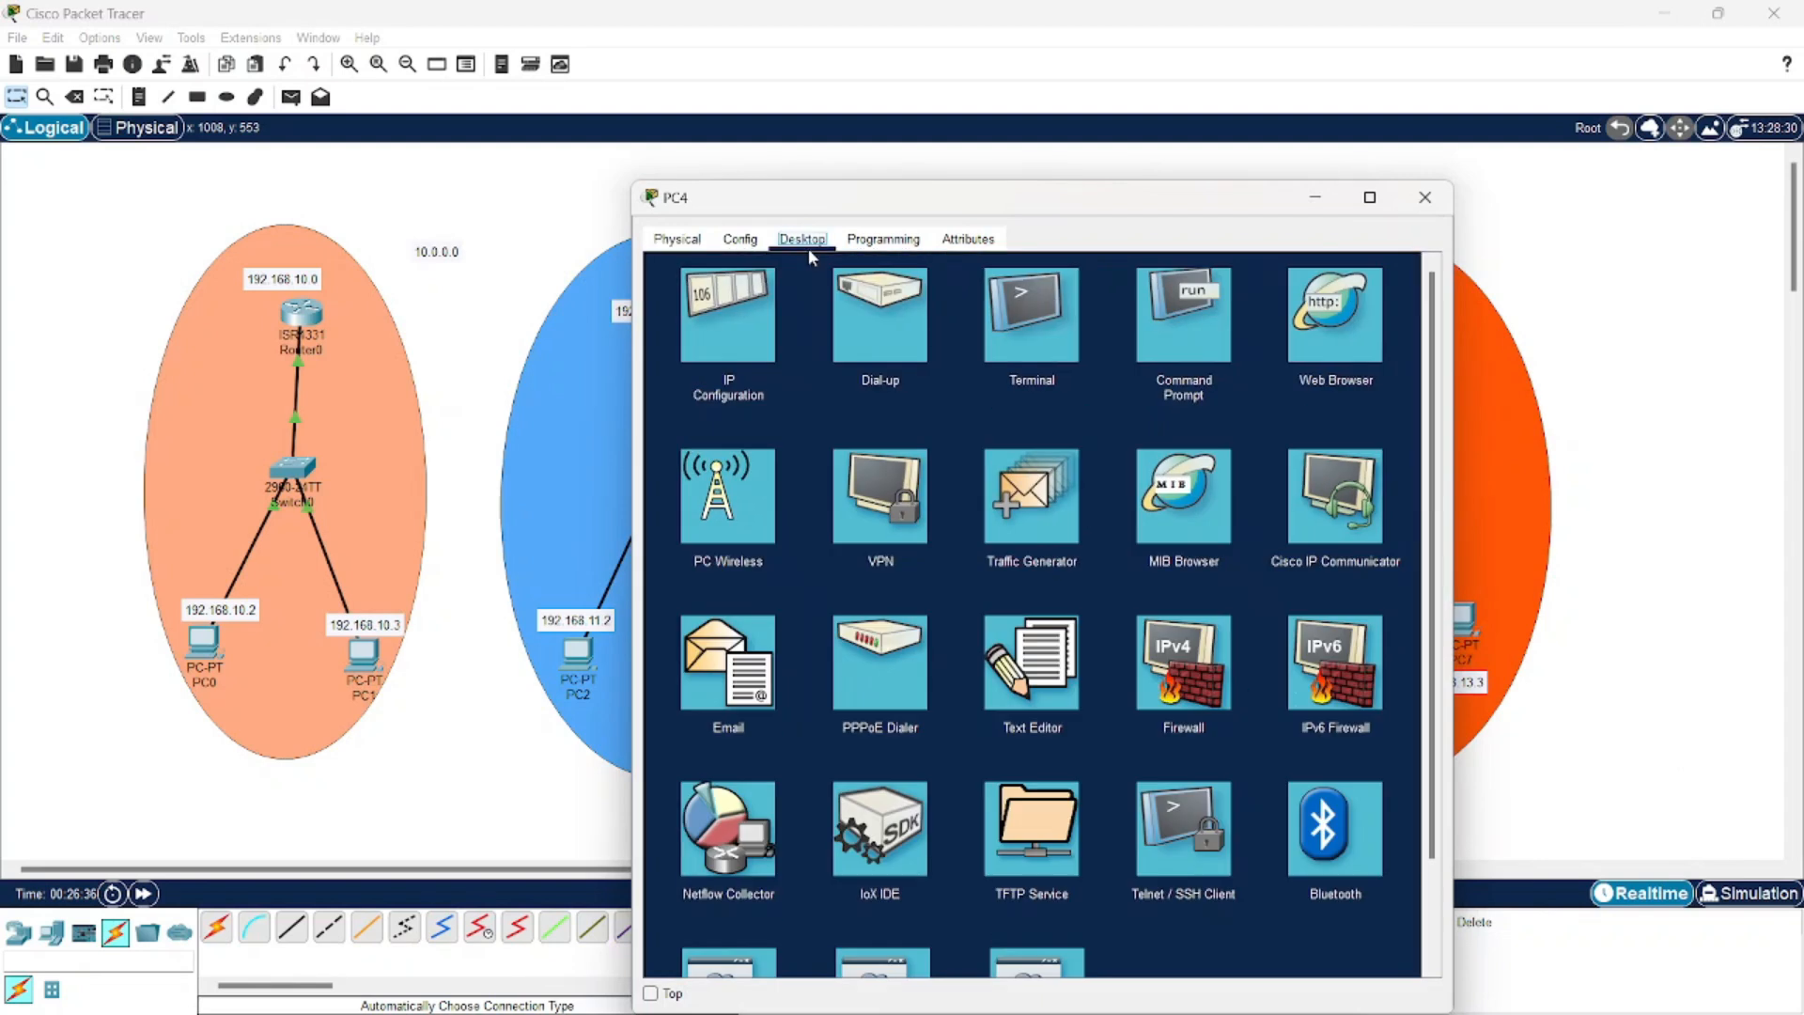
left_click(737, 305)
type("192.168.11.")
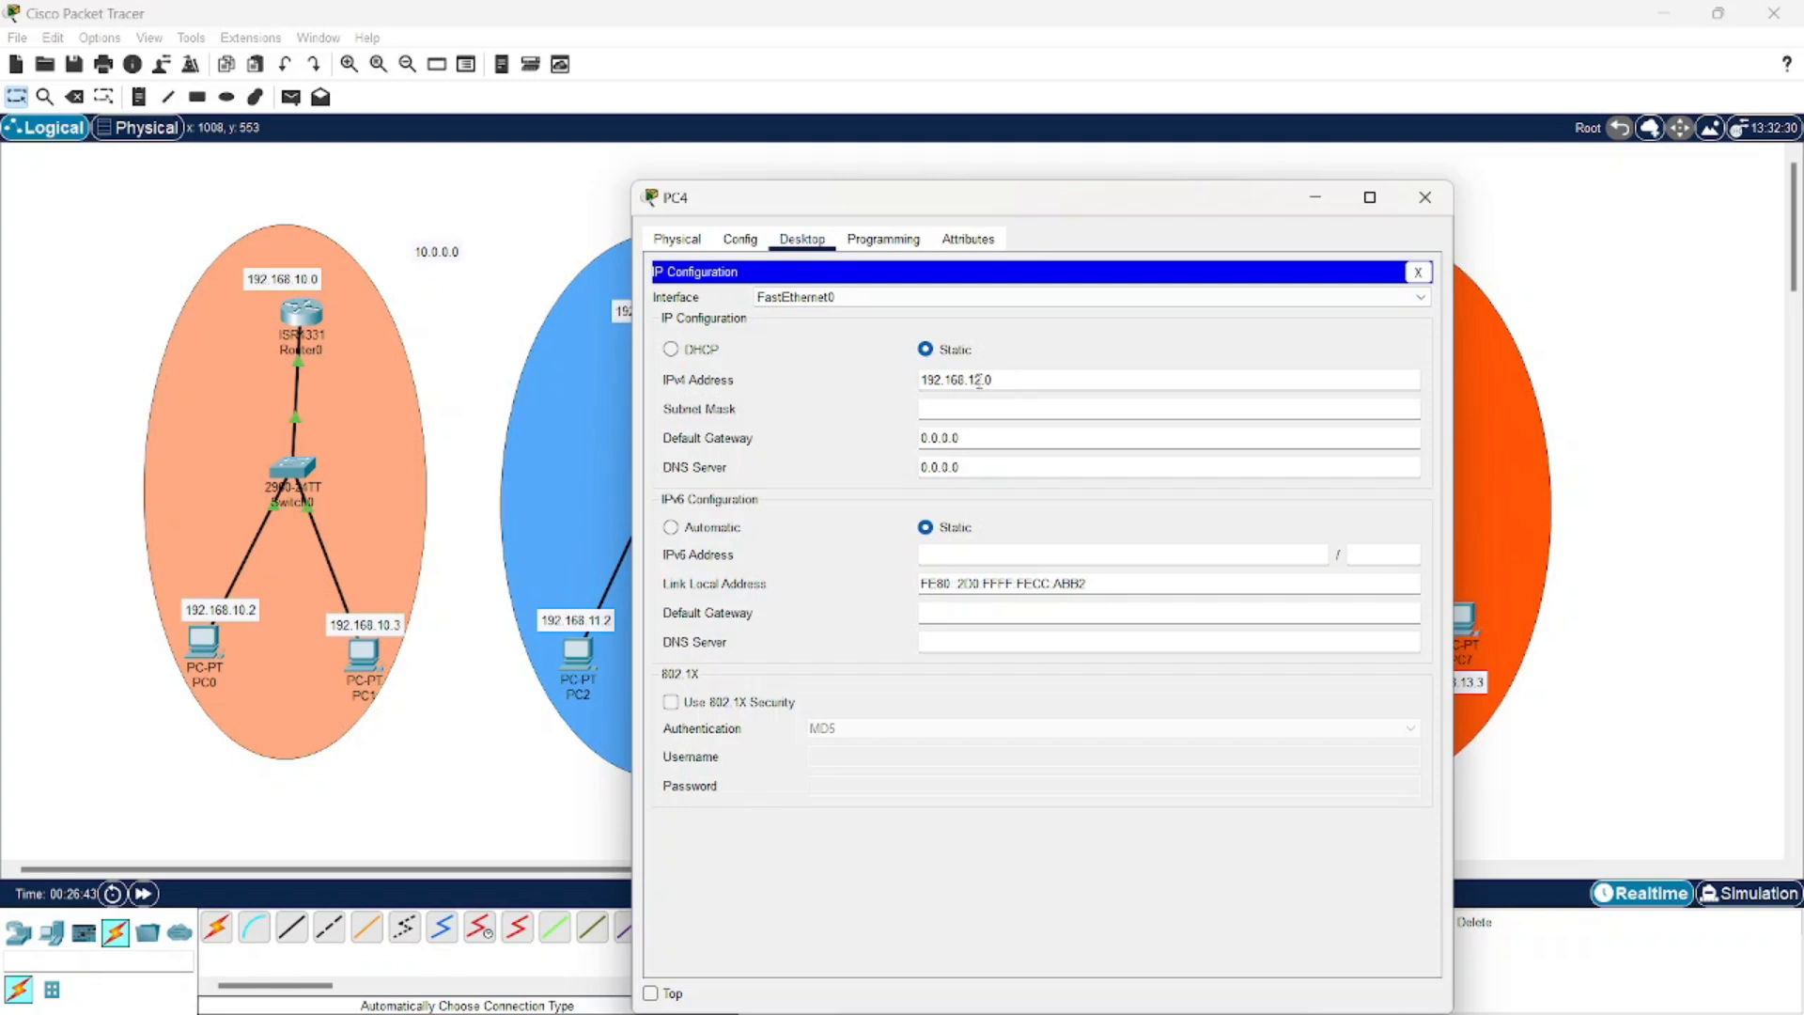
left_click_drag(985, 382, 918, 393)
key("ctrl+c")
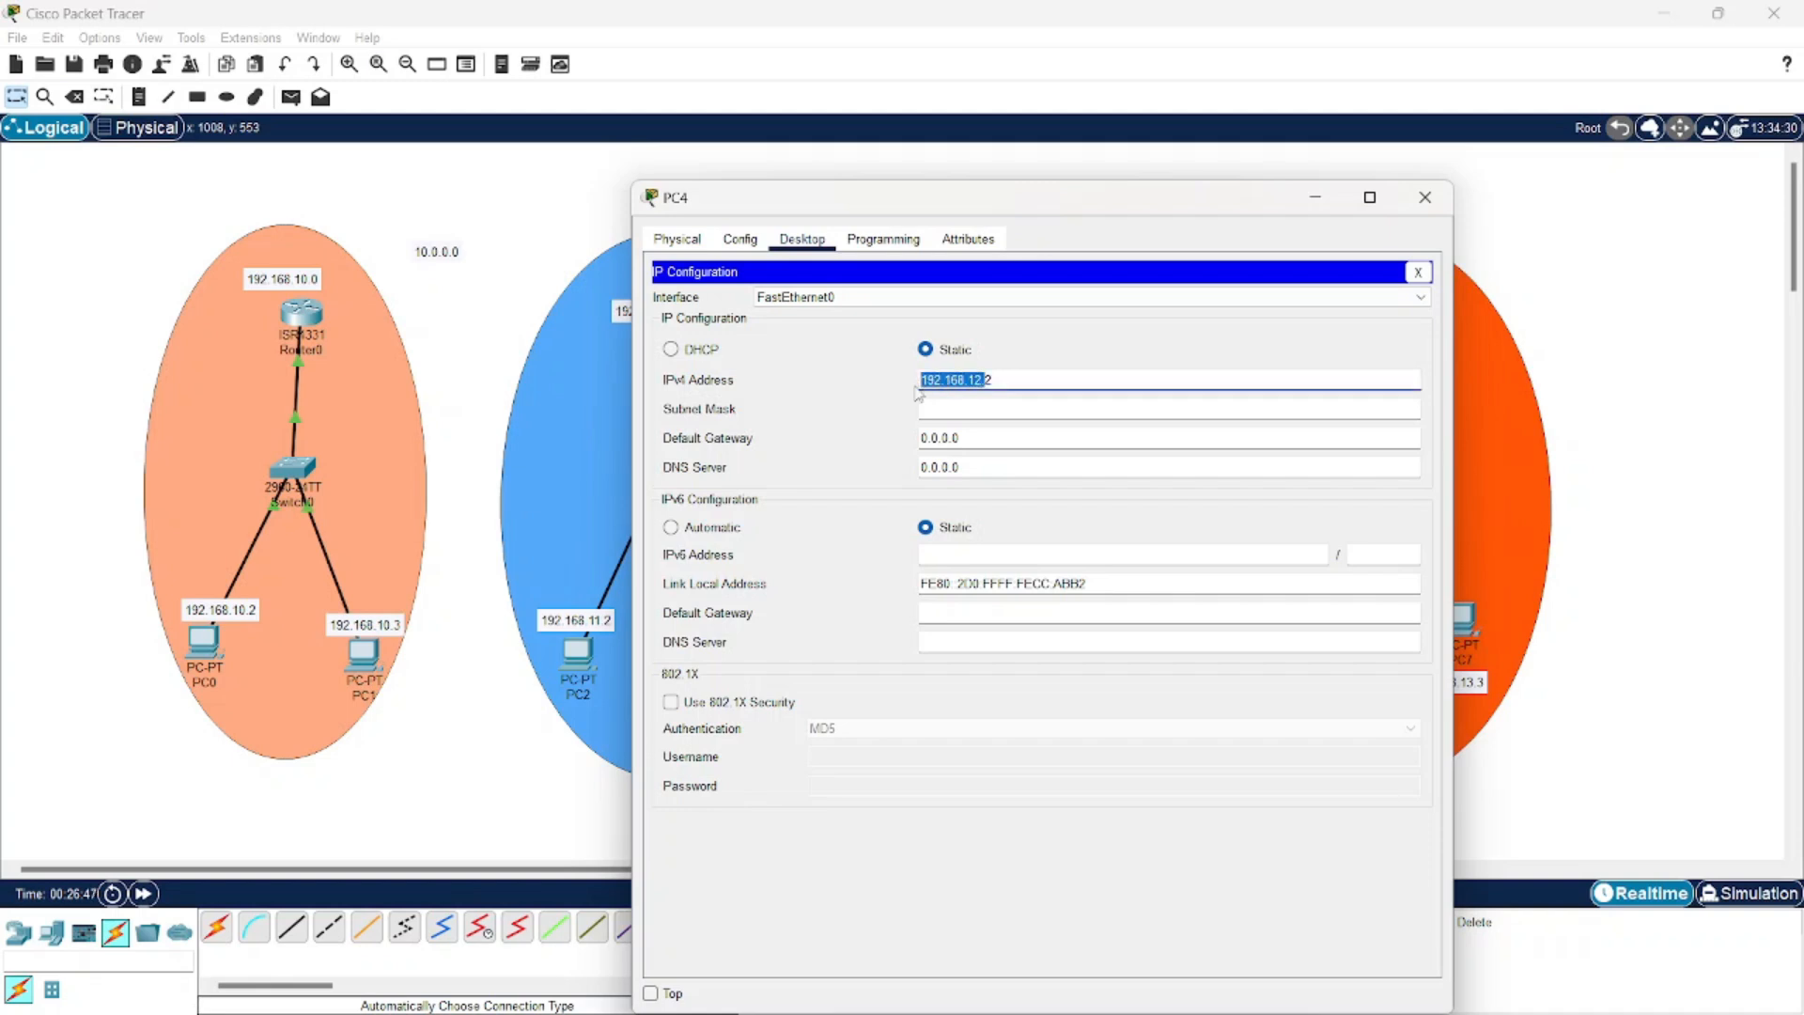
left_click(946, 407)
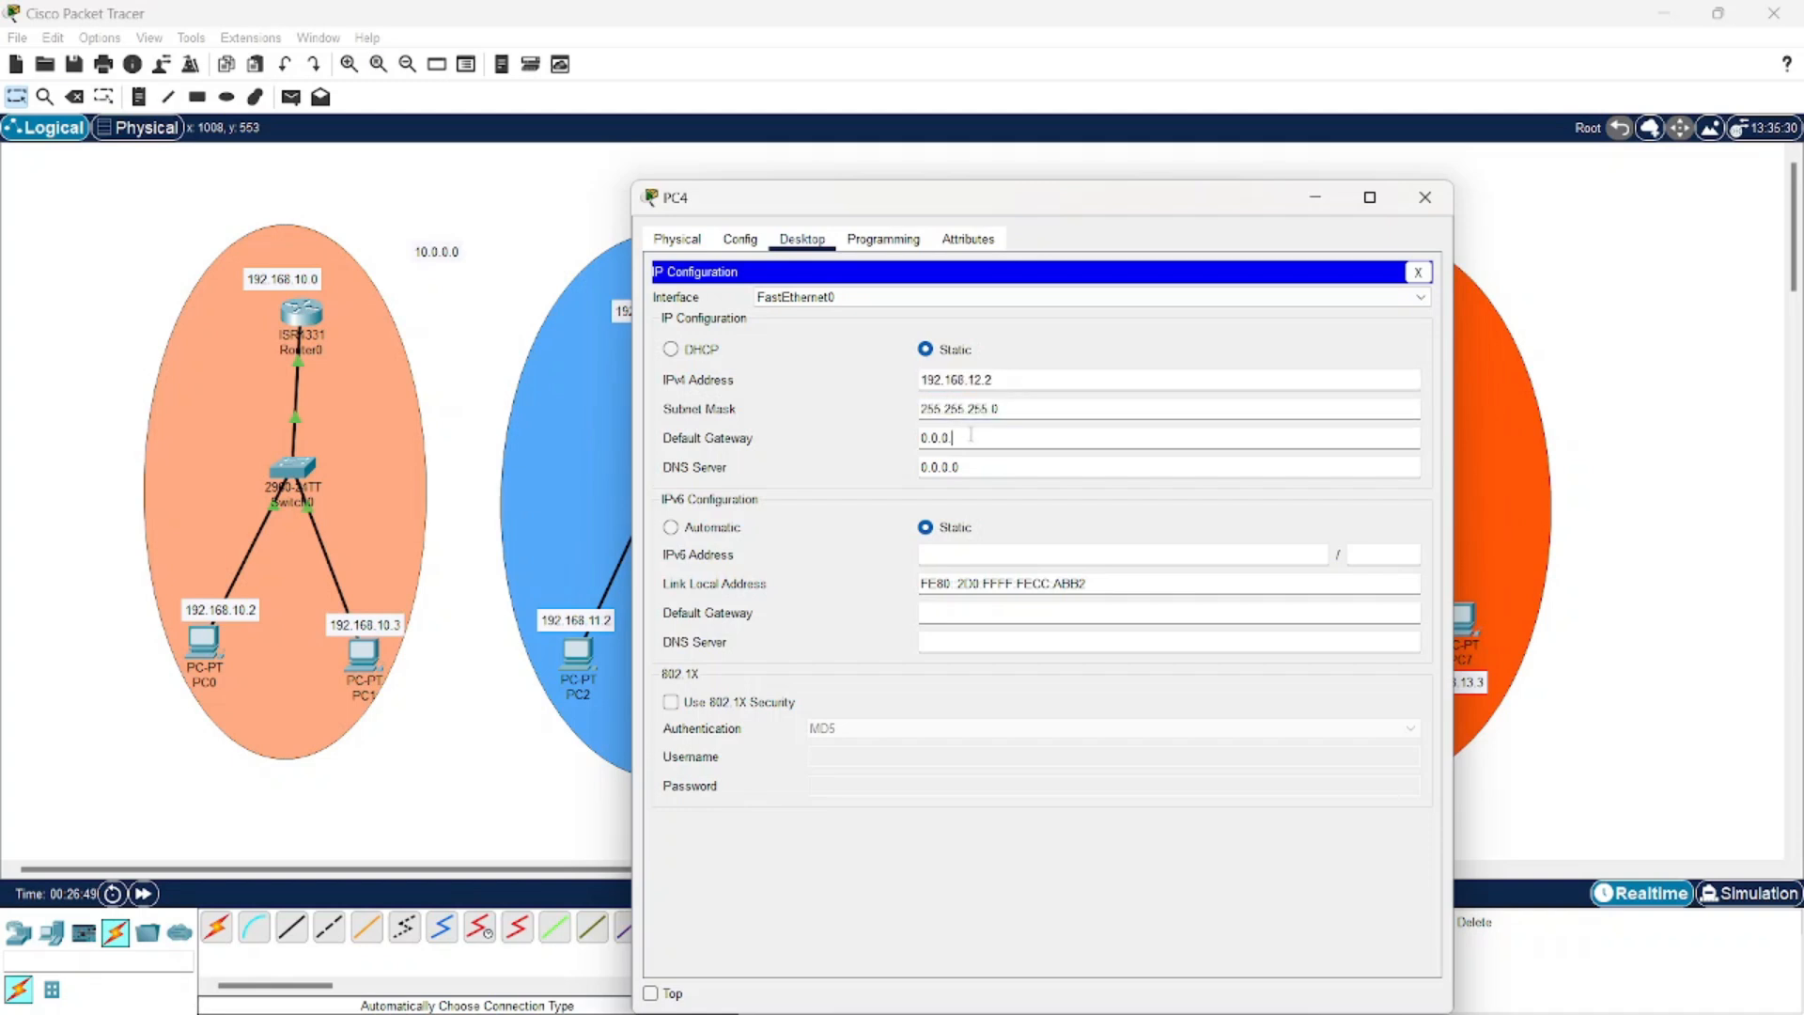
Set PC4's default gateway to 192.168.12.1 and close its configuration window
key("BackSpace")
key("BackSpace")
key("BackSpace")
key("BackSpace")
key("ctrl+v")
type("1")
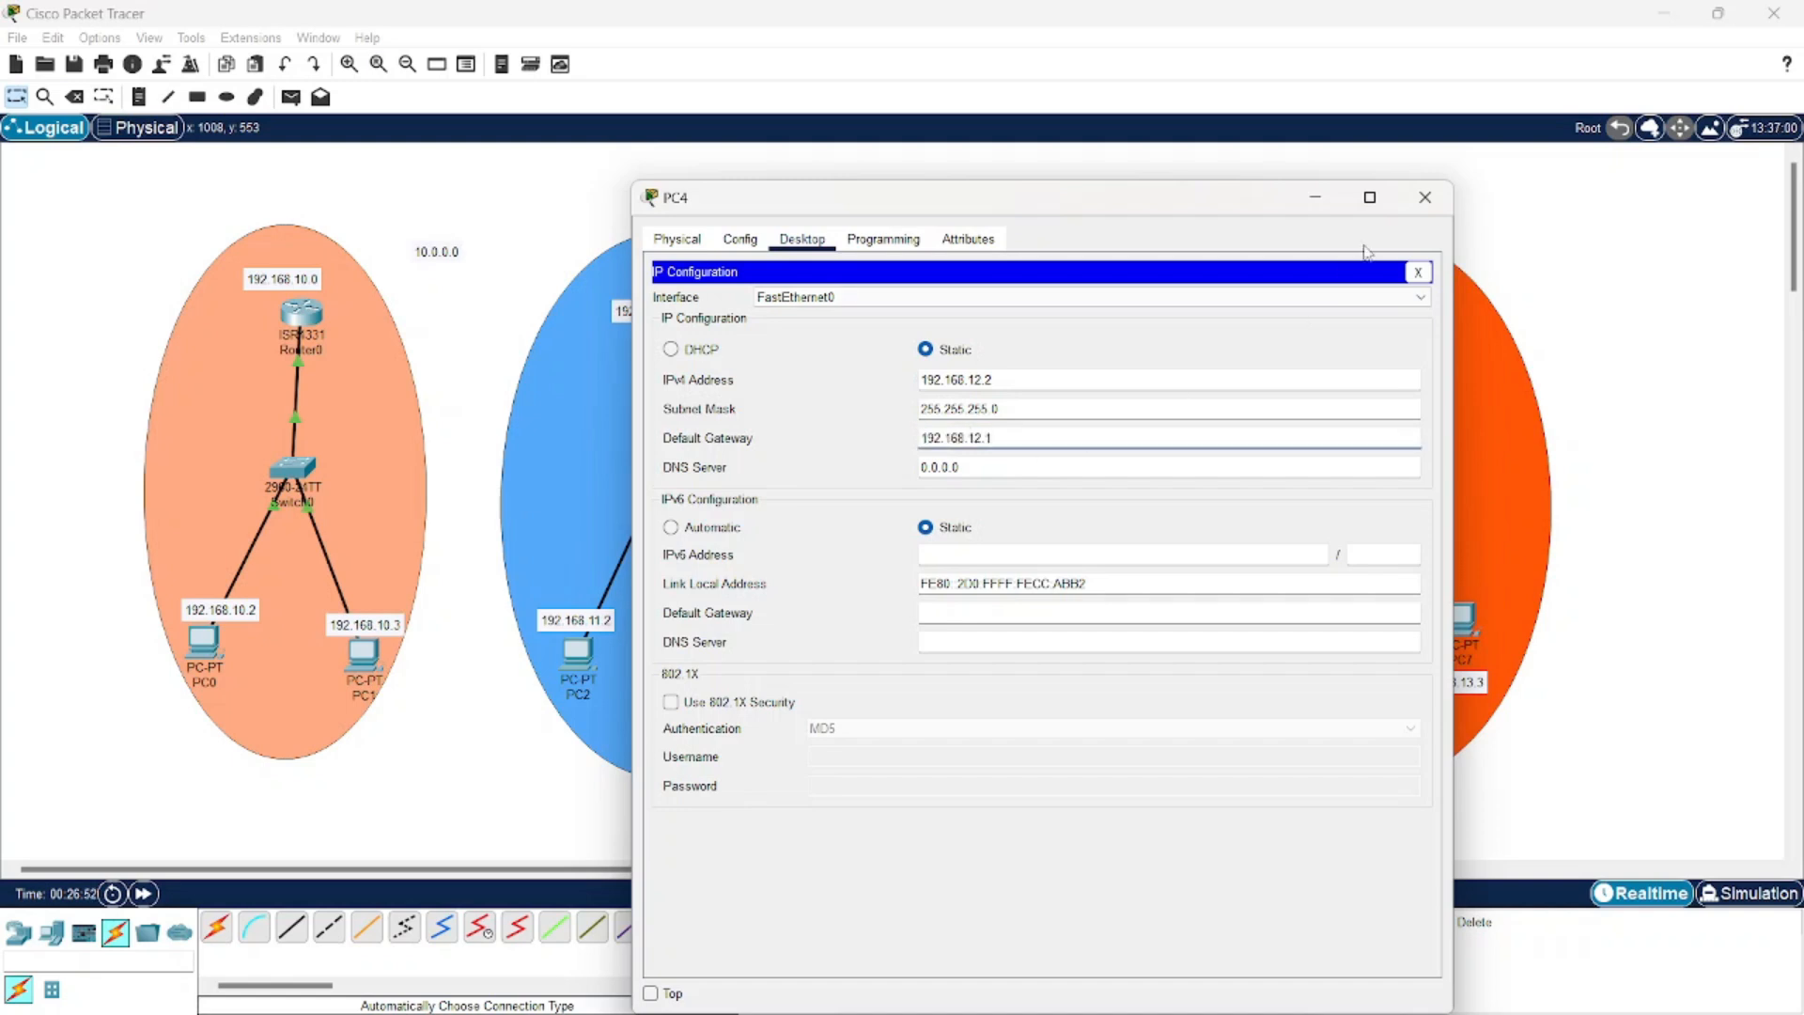
left_click(1425, 198)
Give PC5 the static IPv4 address 192.168.12.3 with subnet mask 255.255.255.0
left_click(1092, 649)
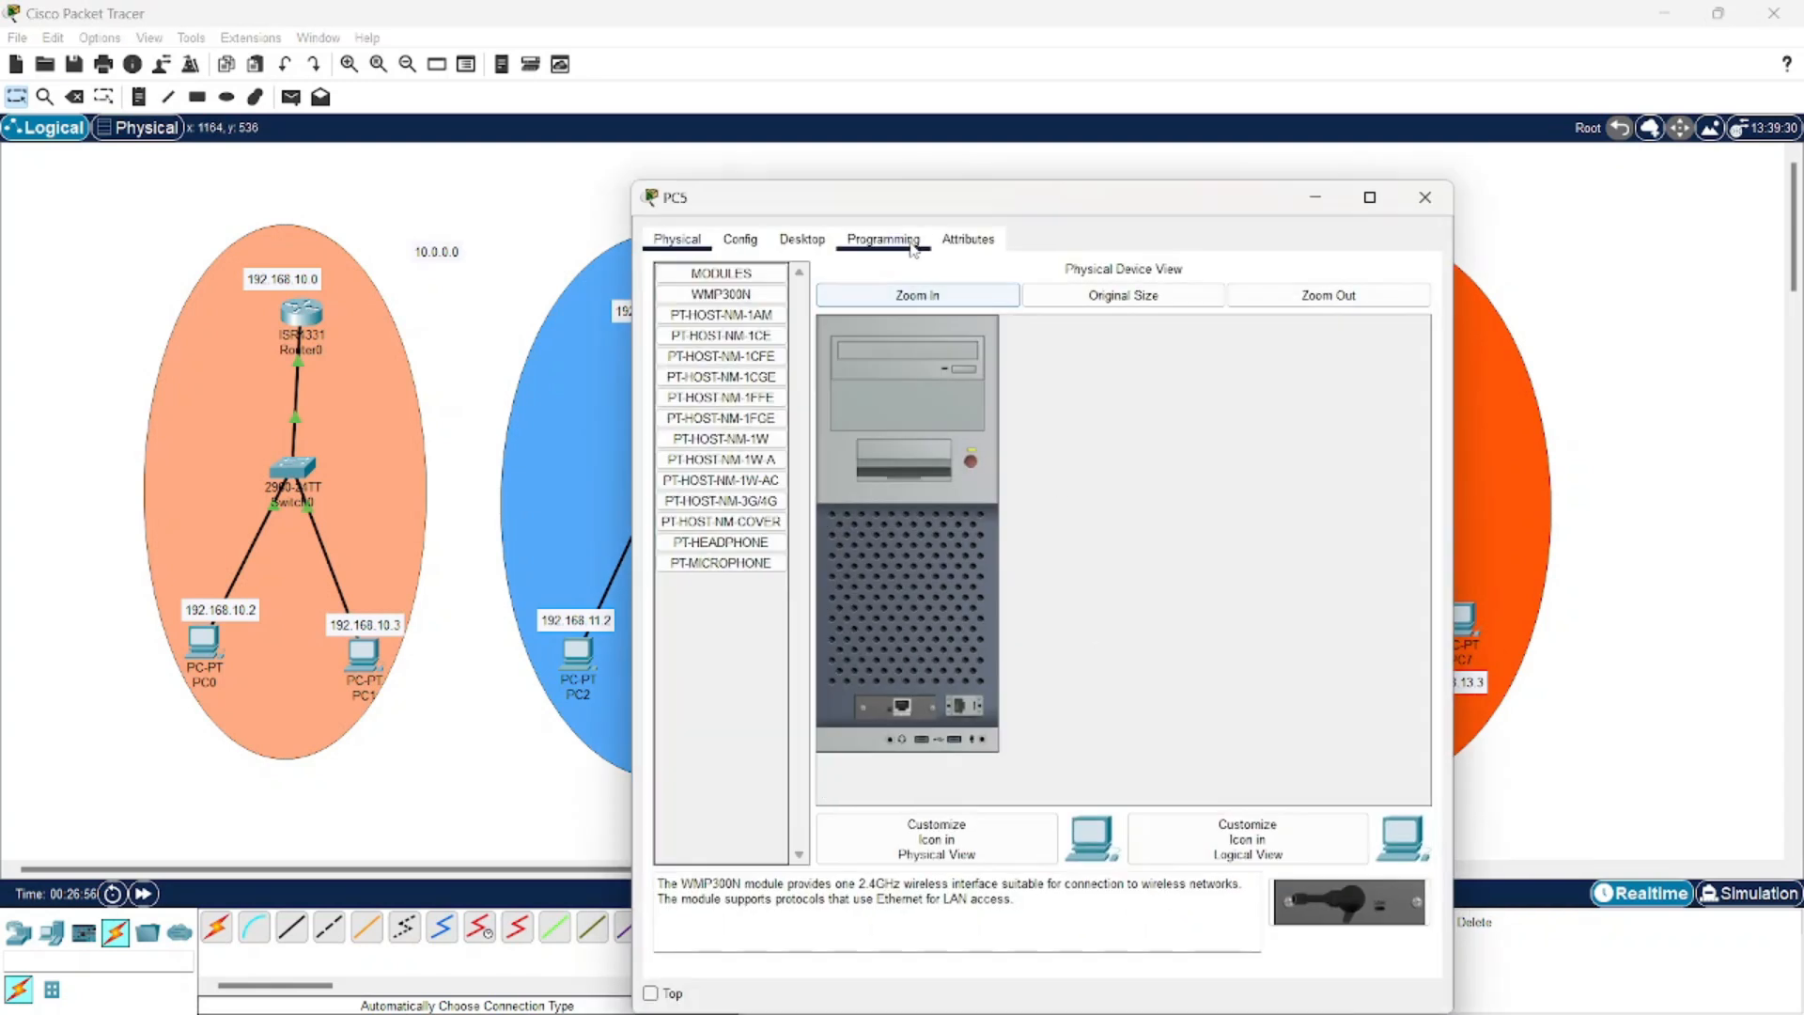
left_click(802, 238)
left_click(728, 315)
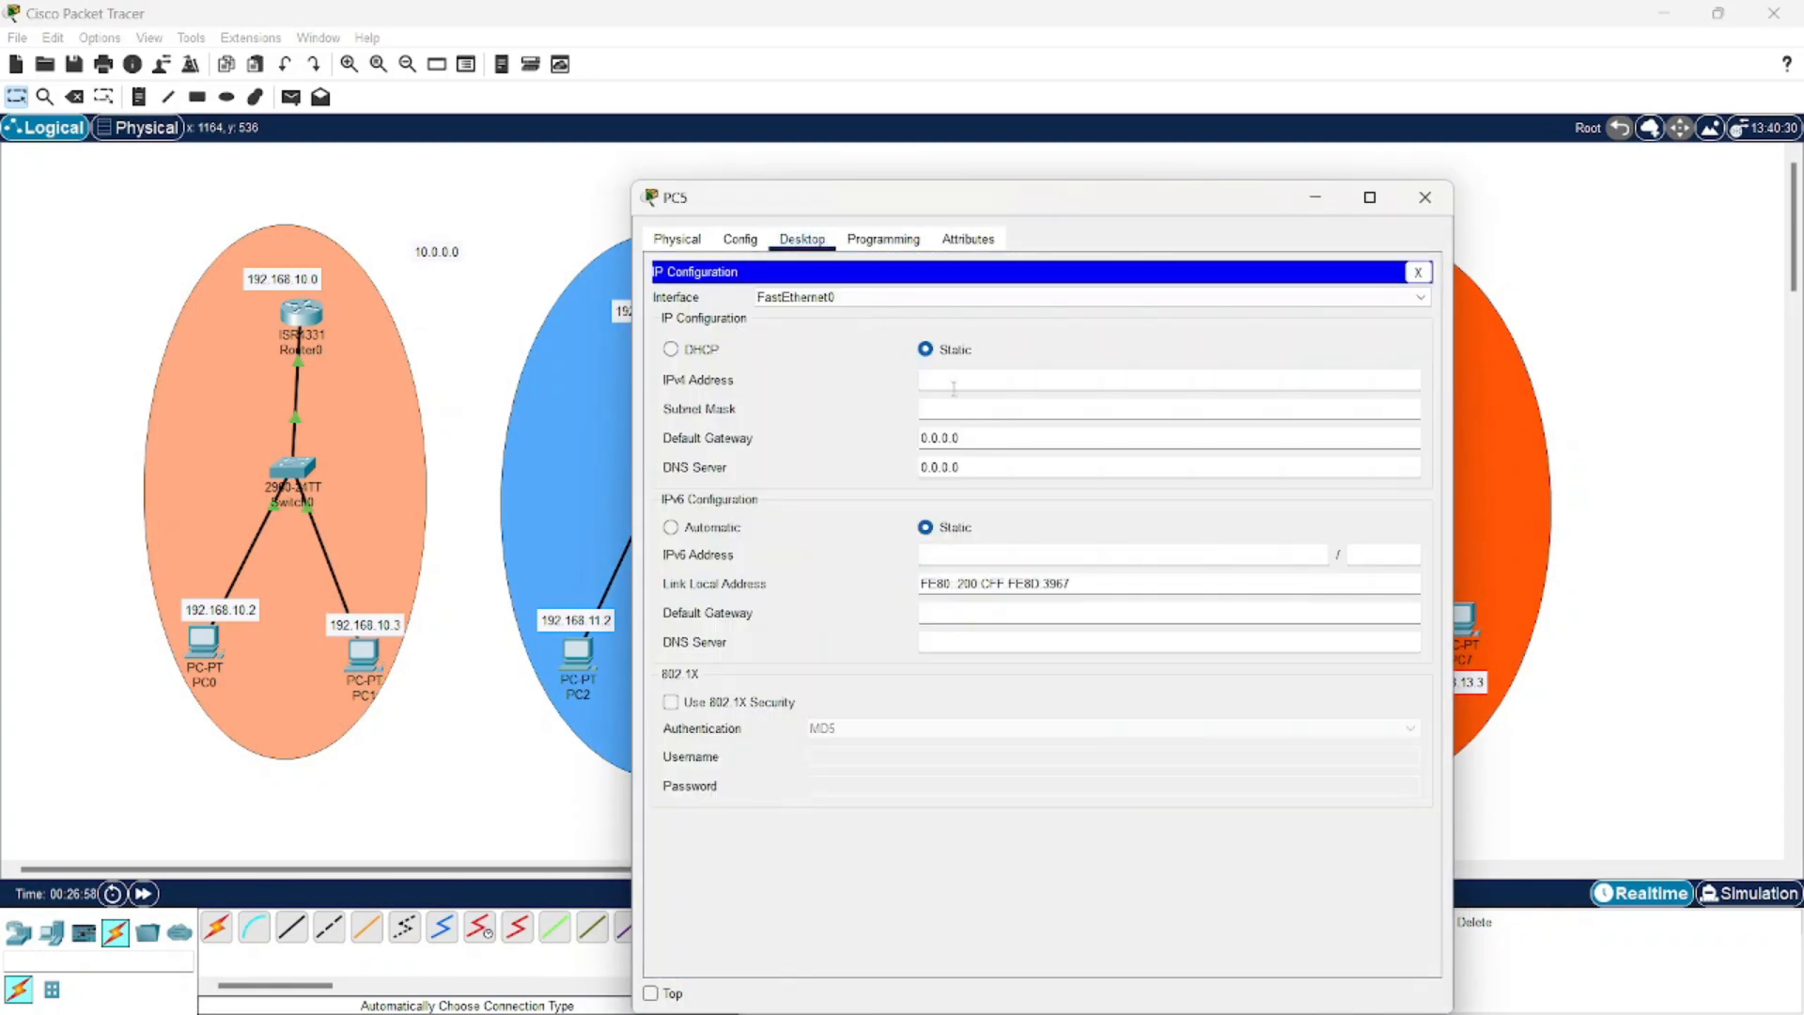
left_click(960, 381)
type("192.168.12.")
left_click(964, 410)
Set PC5's default gateway to 192.168.12.1
left_click(975, 441)
key("BackSpace")
key("BackSpace")
key("BackSpace")
key("BackSpace")
key("BackSpace")
key("BackSpace")
type("192.168.12.")
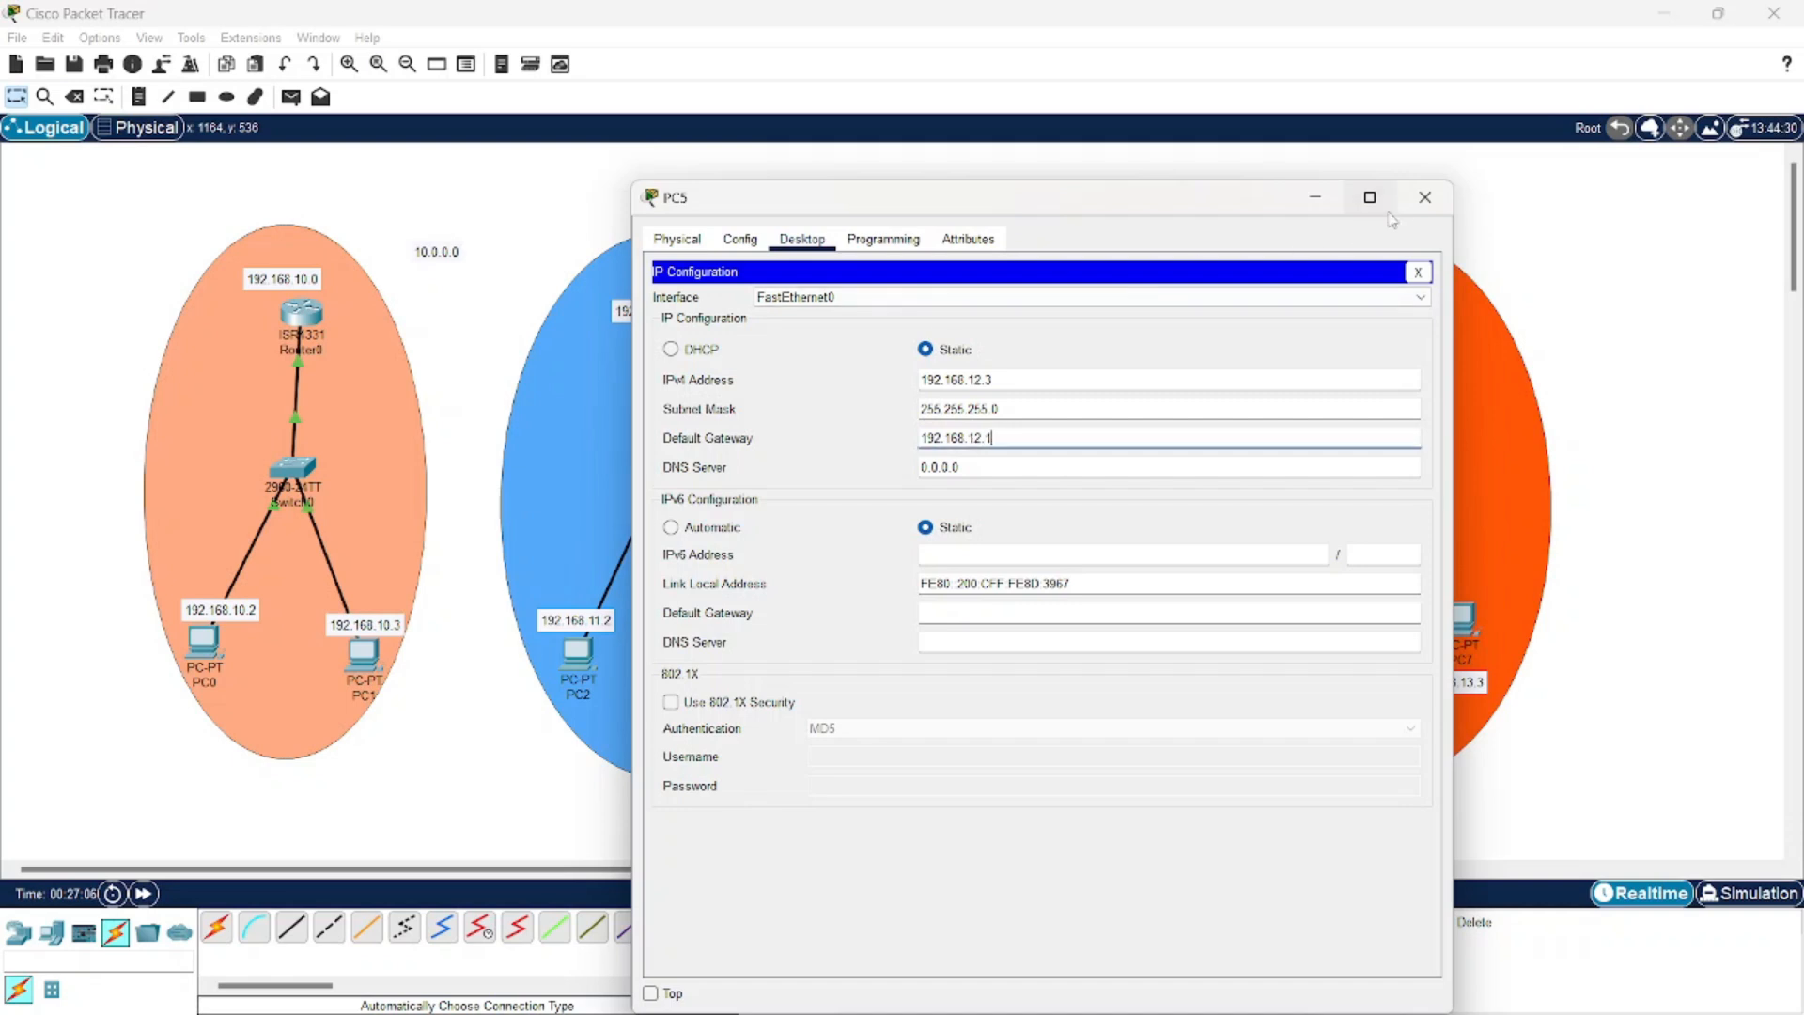
Give Router2's GigabitEthernet0/0/0 interface the address 192.168.12.1 with subnet mask 255.255.255.0 and turn the port on
left_click(1420, 214)
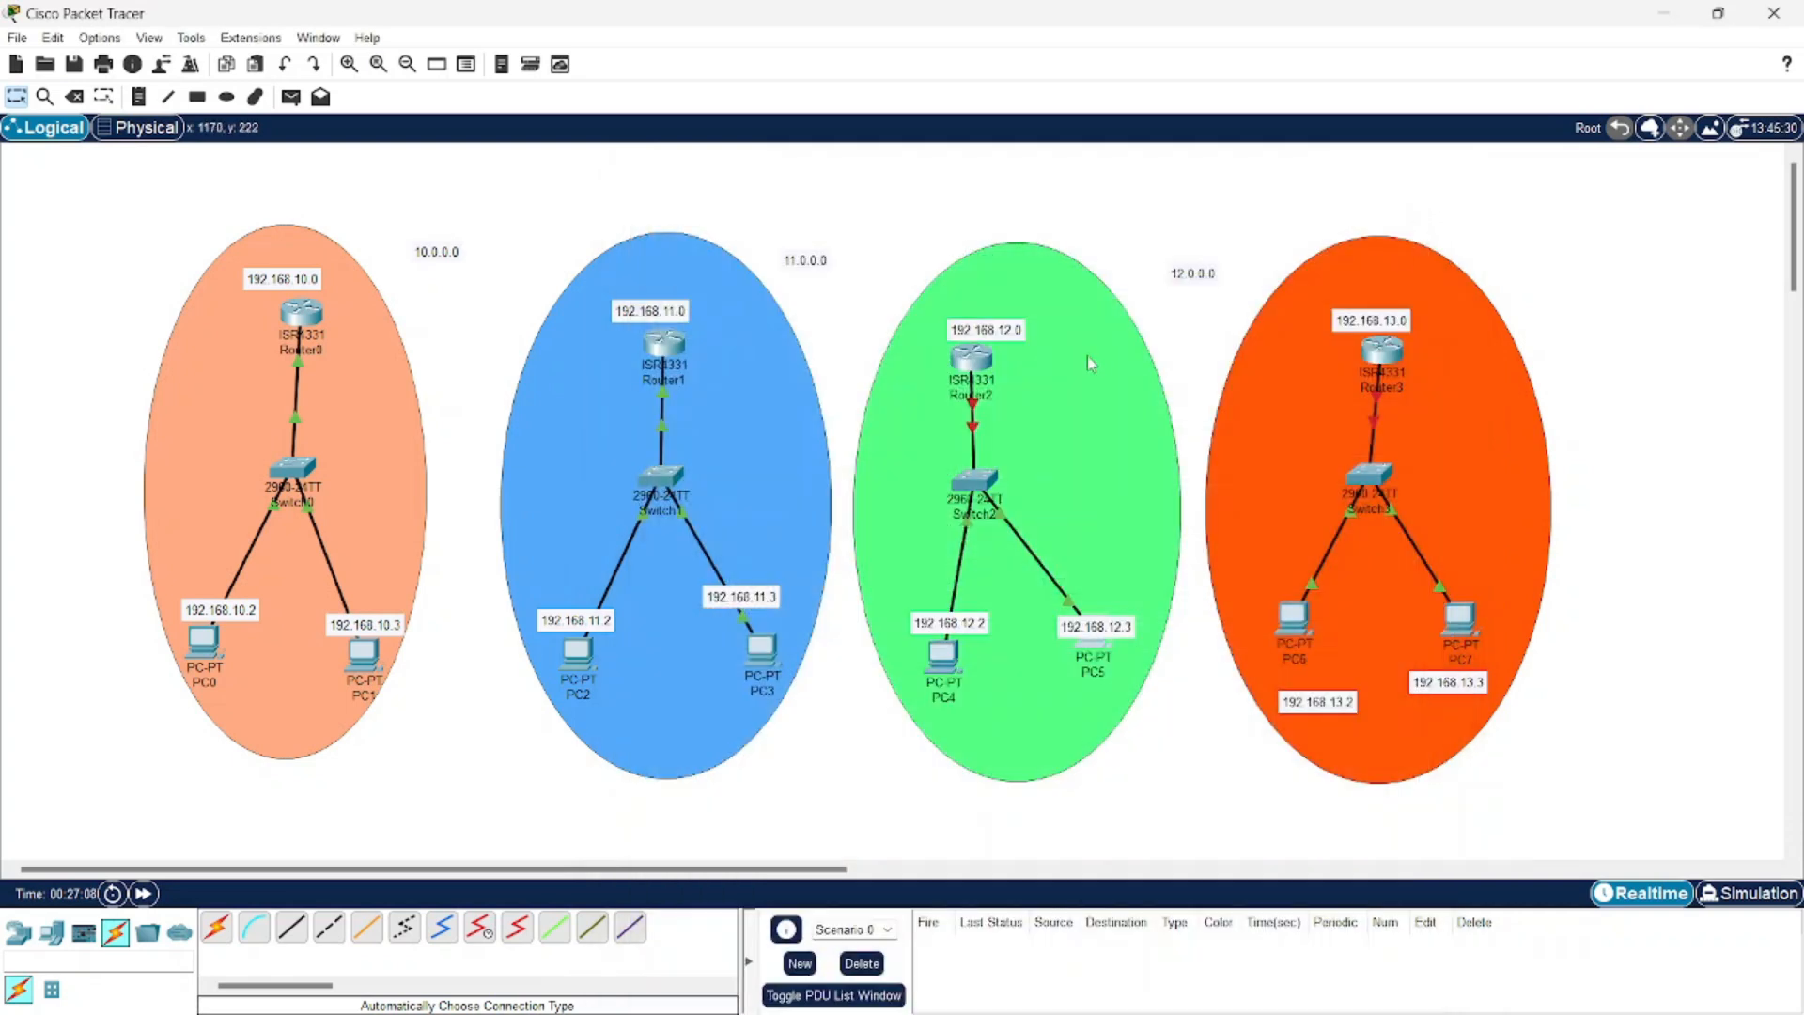
left_click(982, 367)
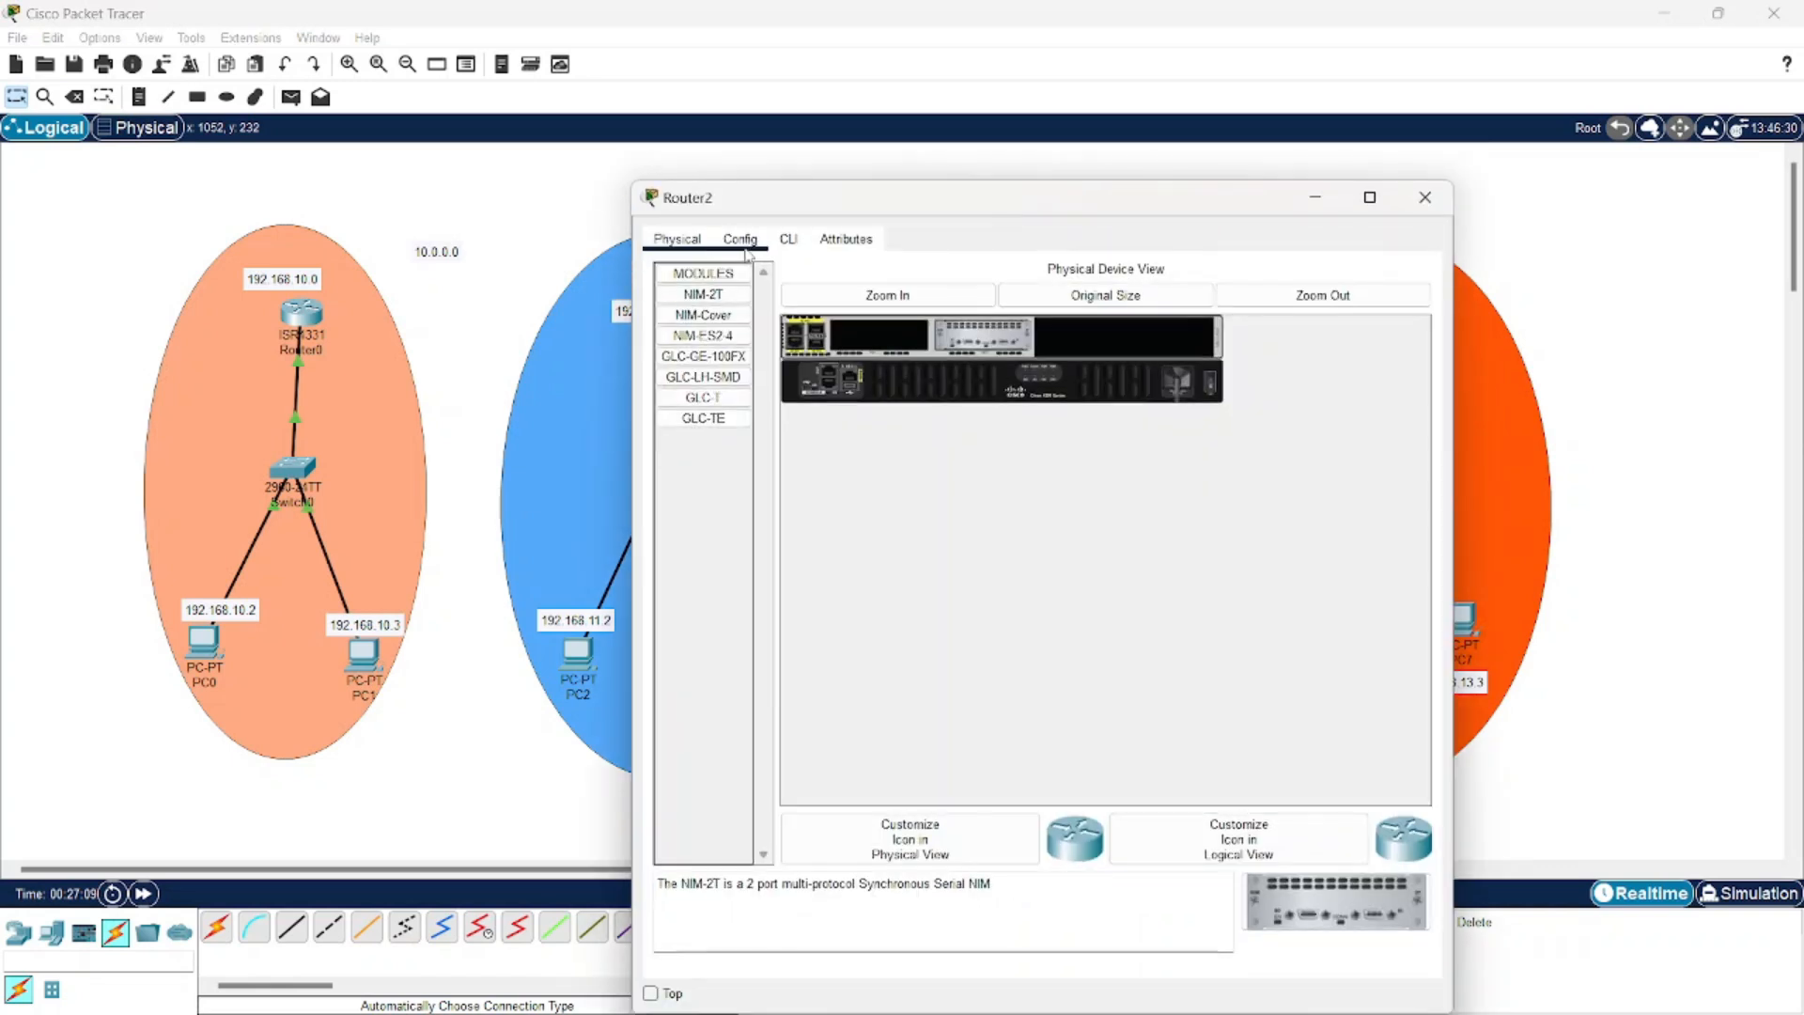
left_click(788, 238)
left_click(740, 238)
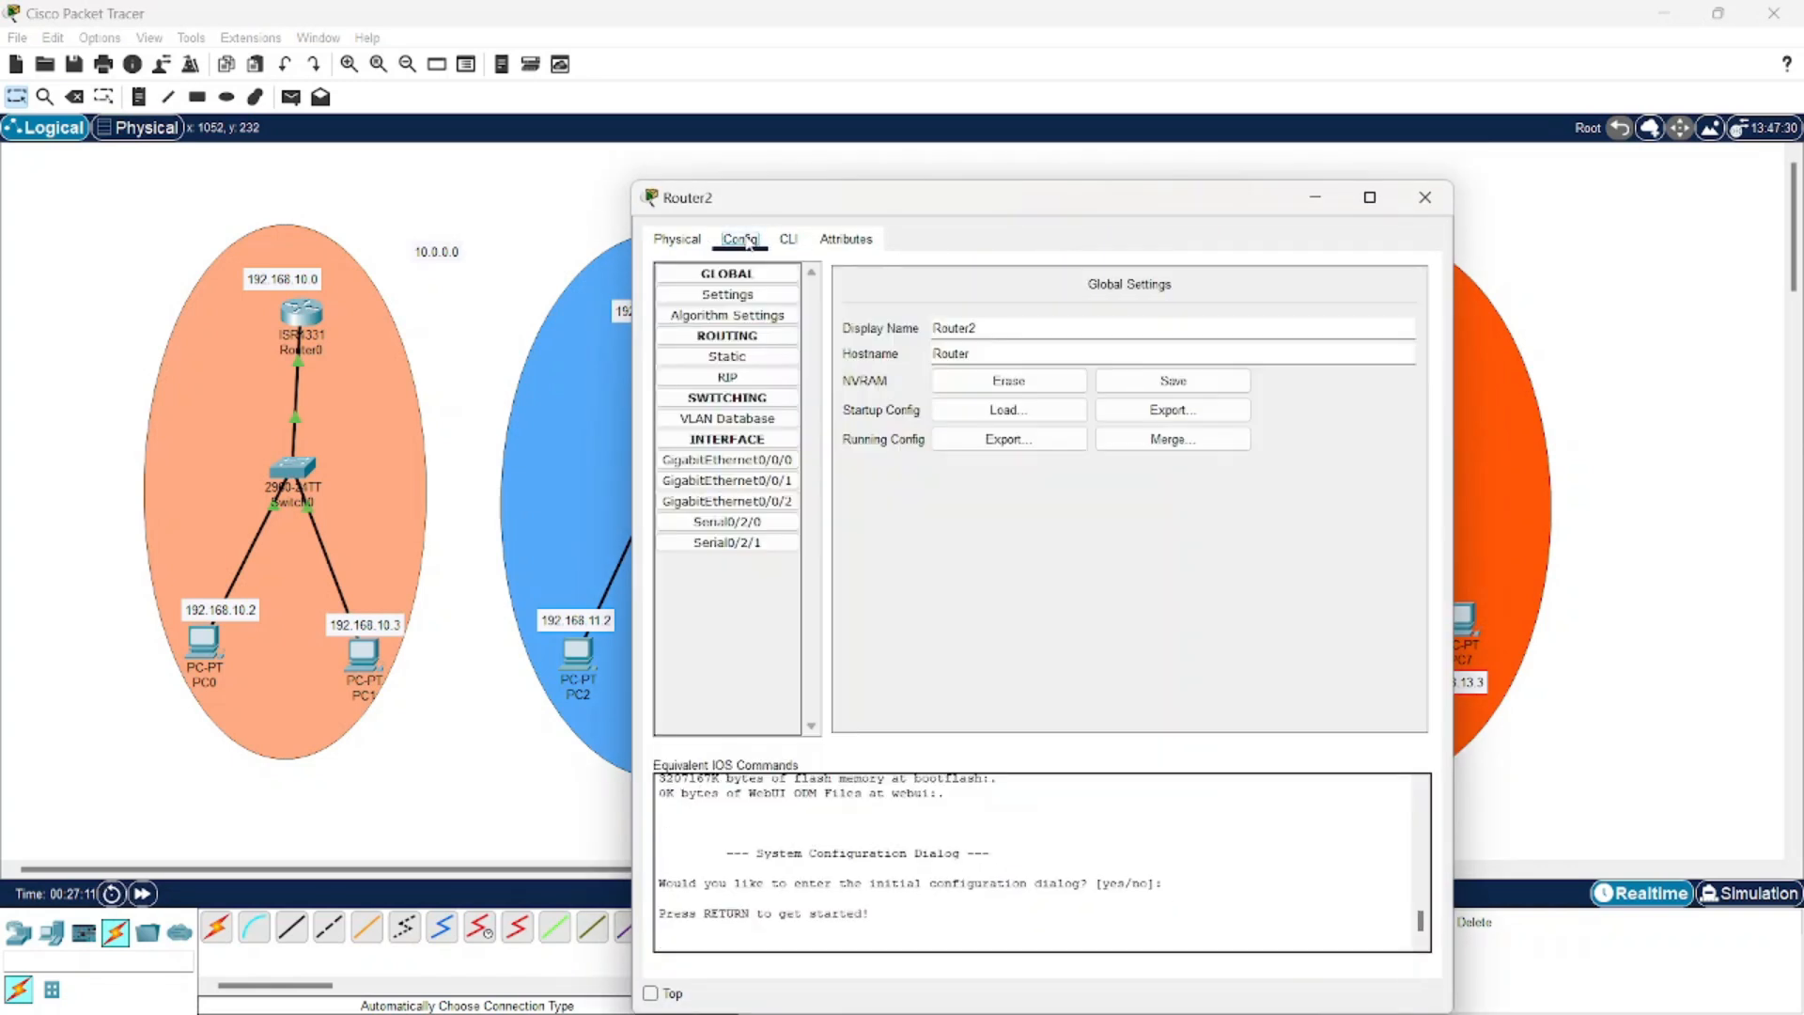
left_click(727, 460)
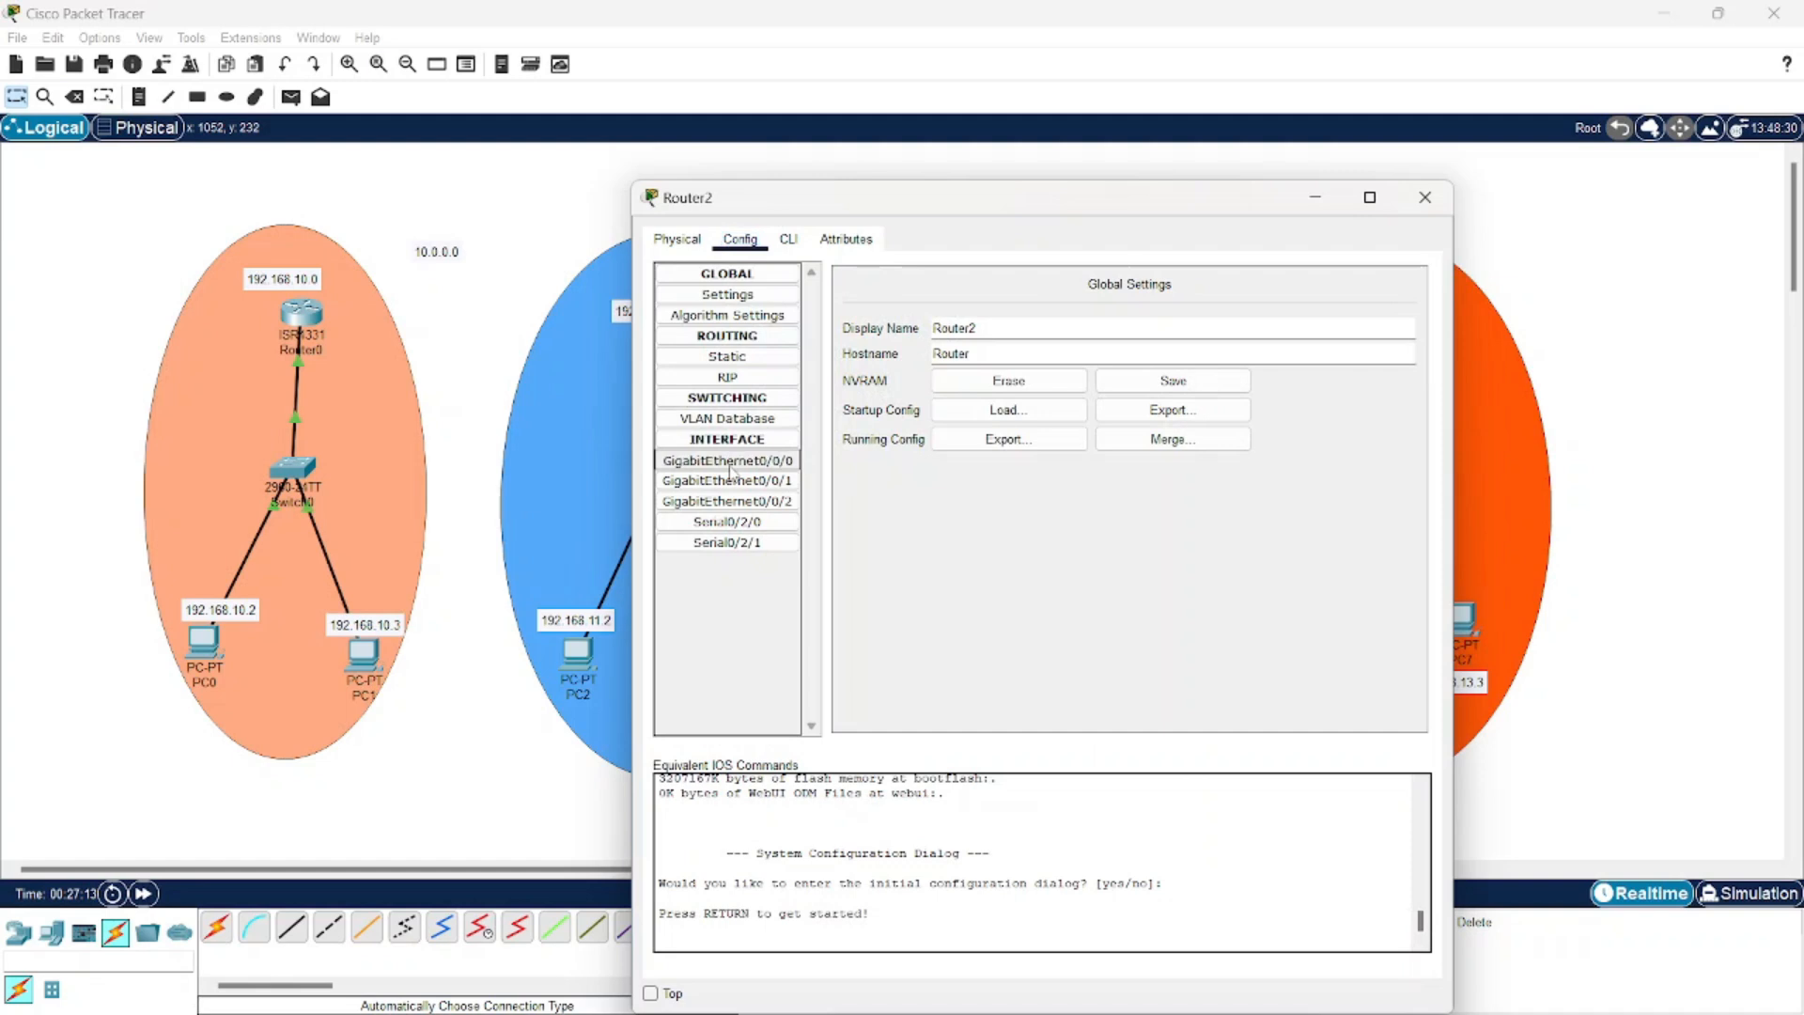
left_click(1183, 416)
type("192.168.12")
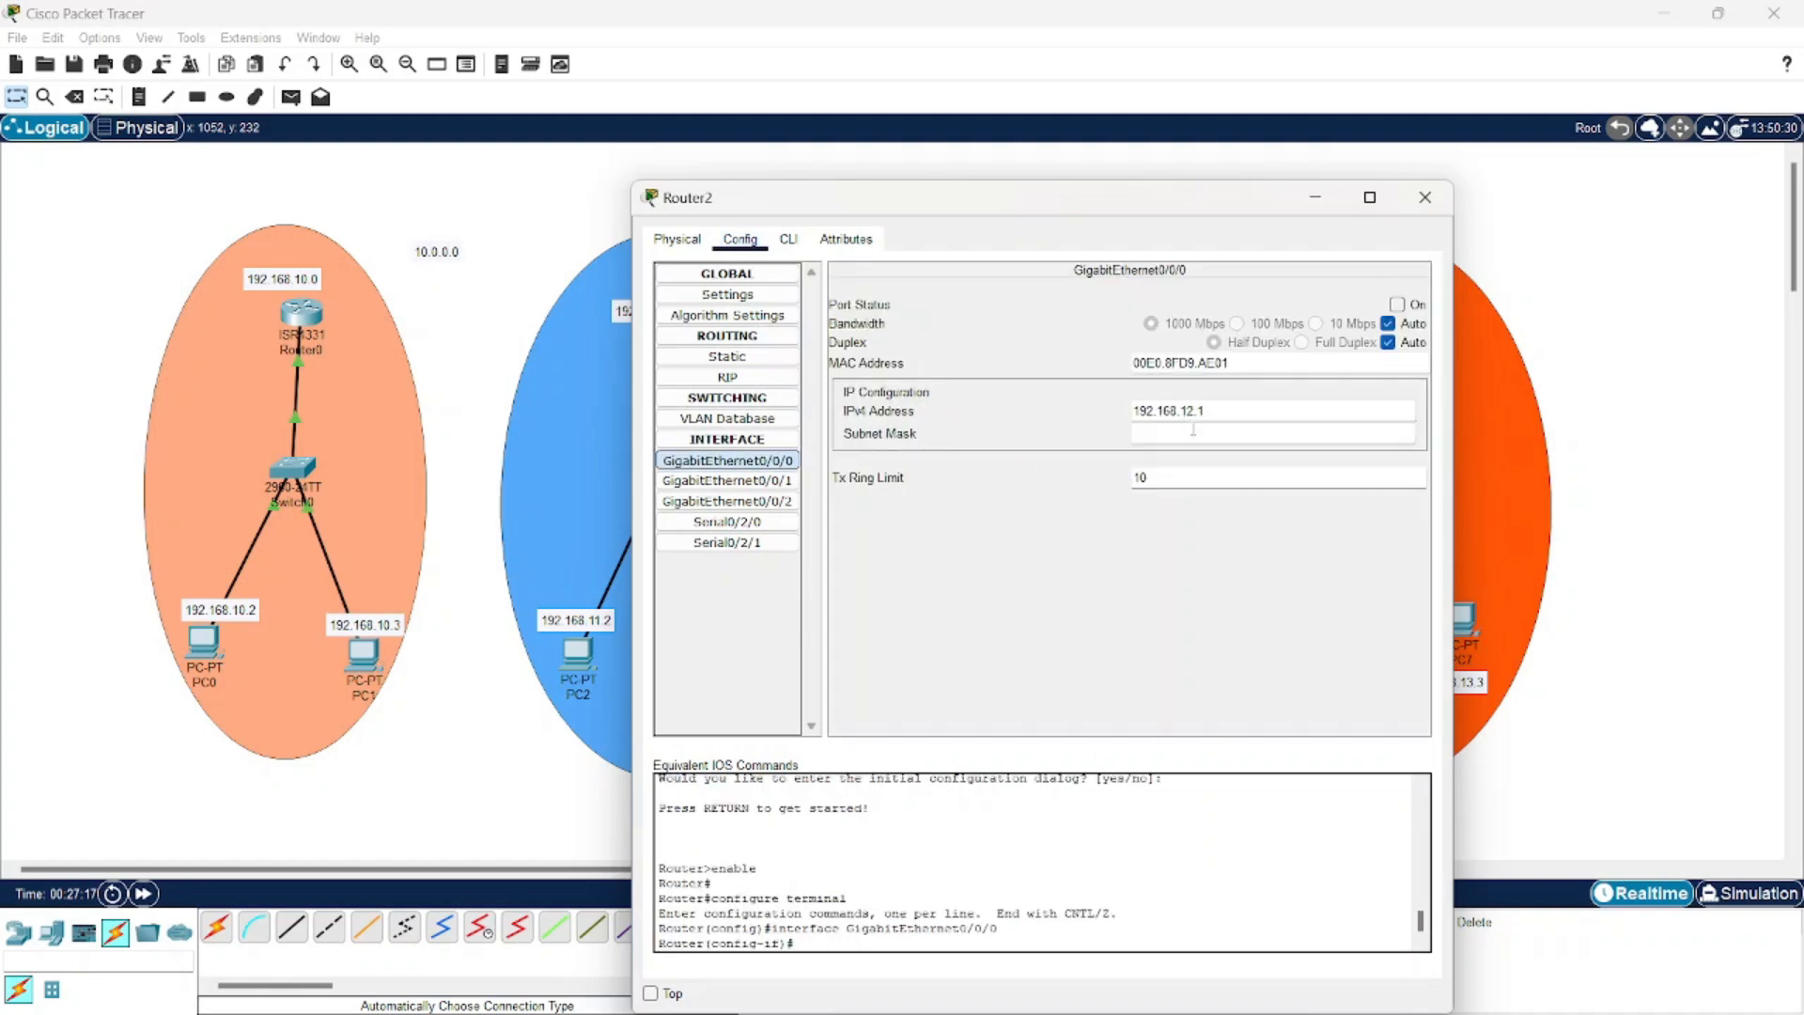
type(".1")
left_click(1193, 429)
left_click(1398, 305)
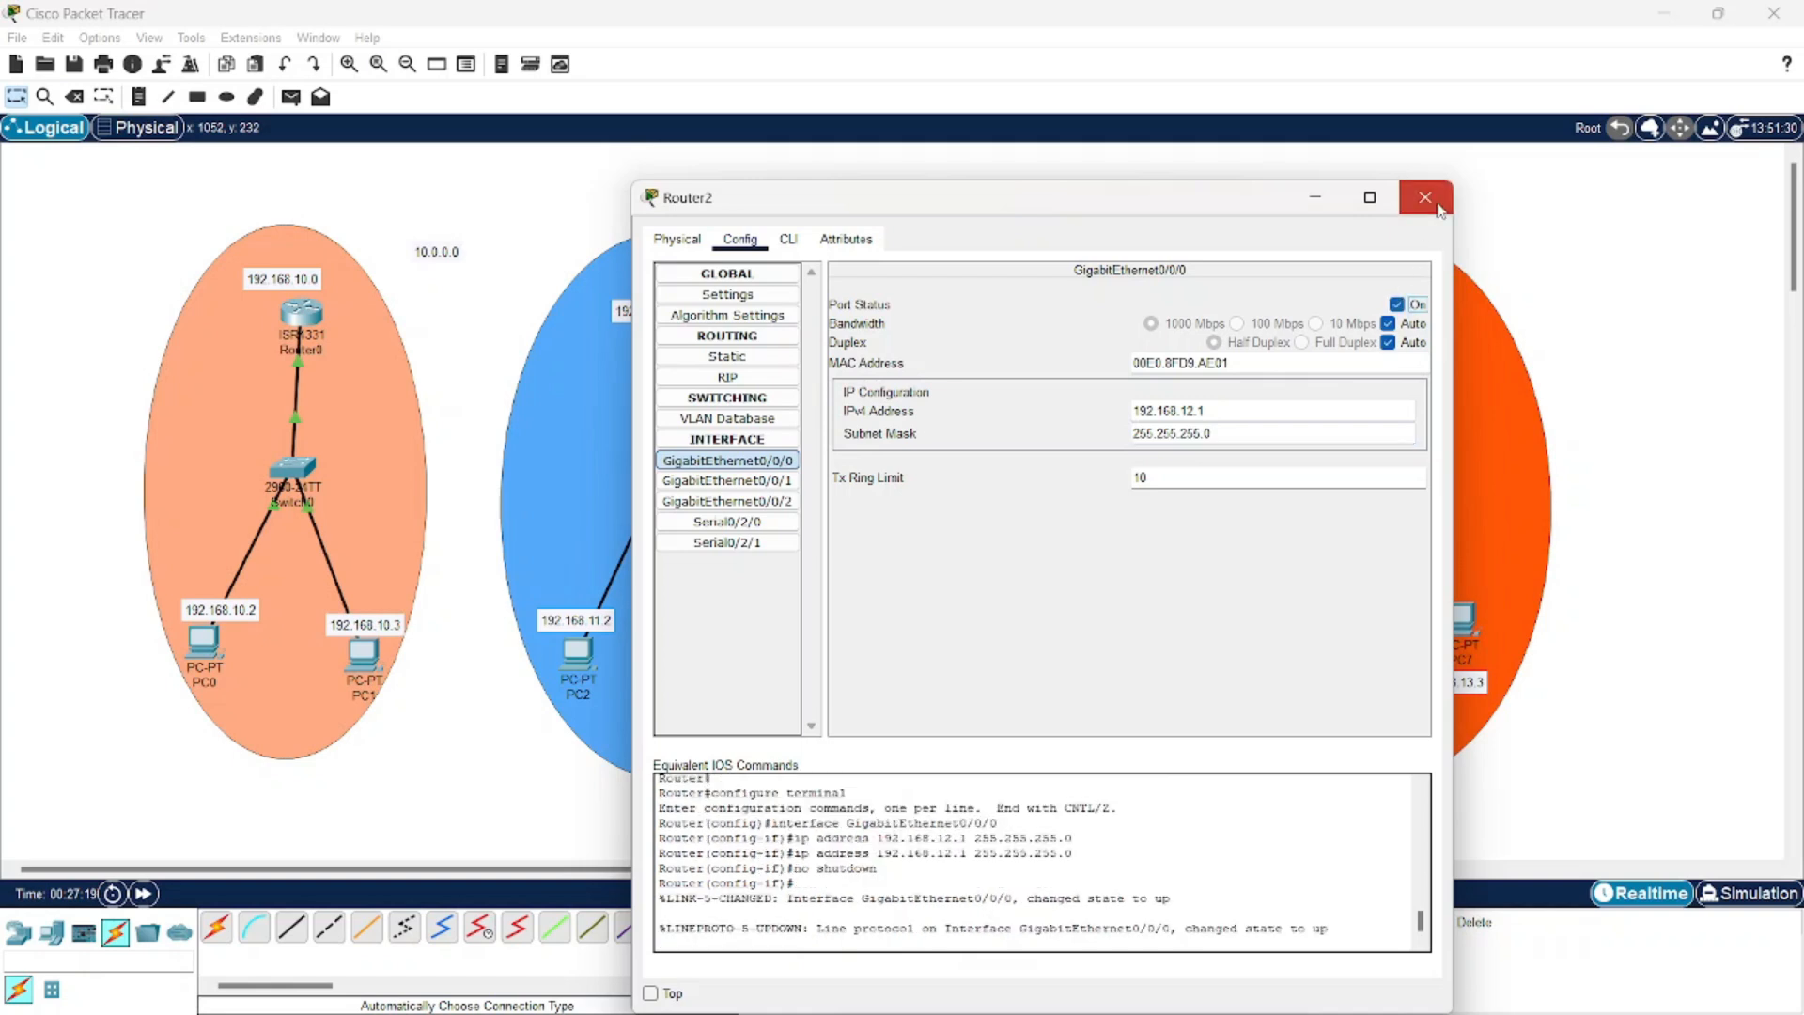
Close Router2's configuration window and move Switch2 and Router2 so they line up vertically in the middle of the green area
left_click(1437, 206)
left_click_drag(1005, 481, 1032, 479)
left_click_drag(974, 368, 1003, 314)
Give PC6 the static IPv4 address 192.168.13.2 with subnet mask 255.255.255.0
left_click(1308, 614)
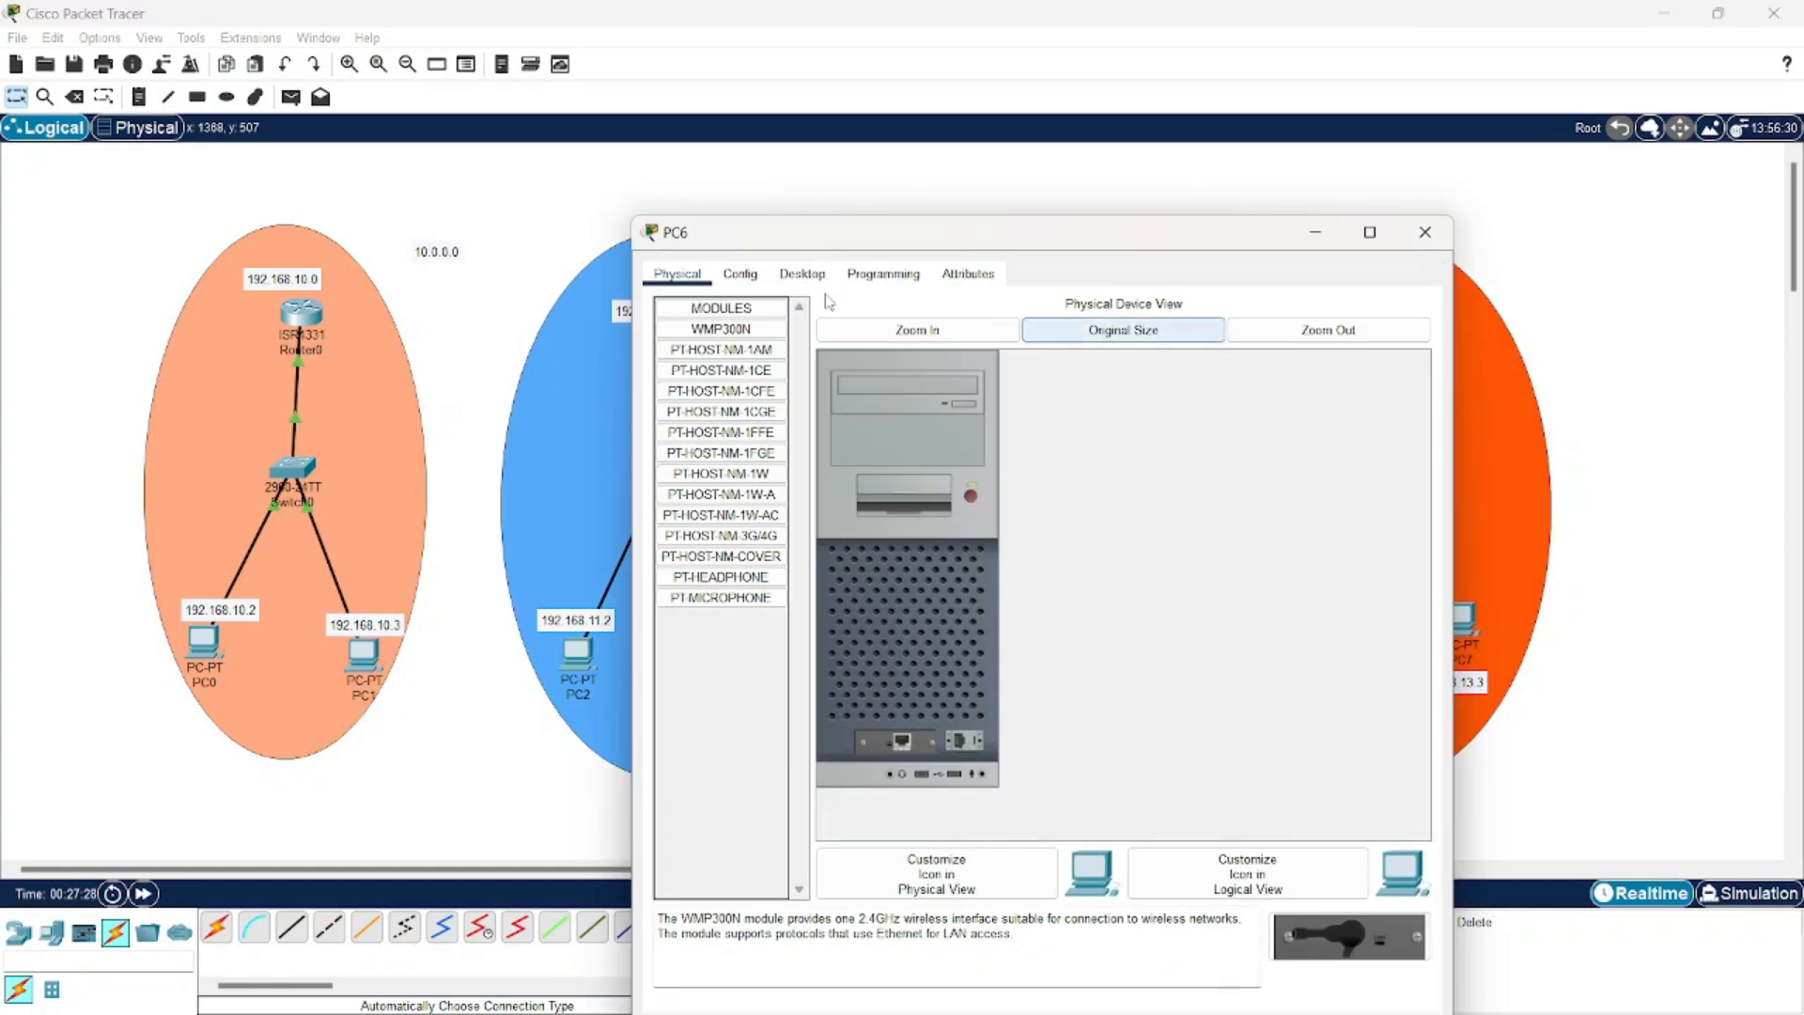
left_click(785, 274)
left_click(729, 355)
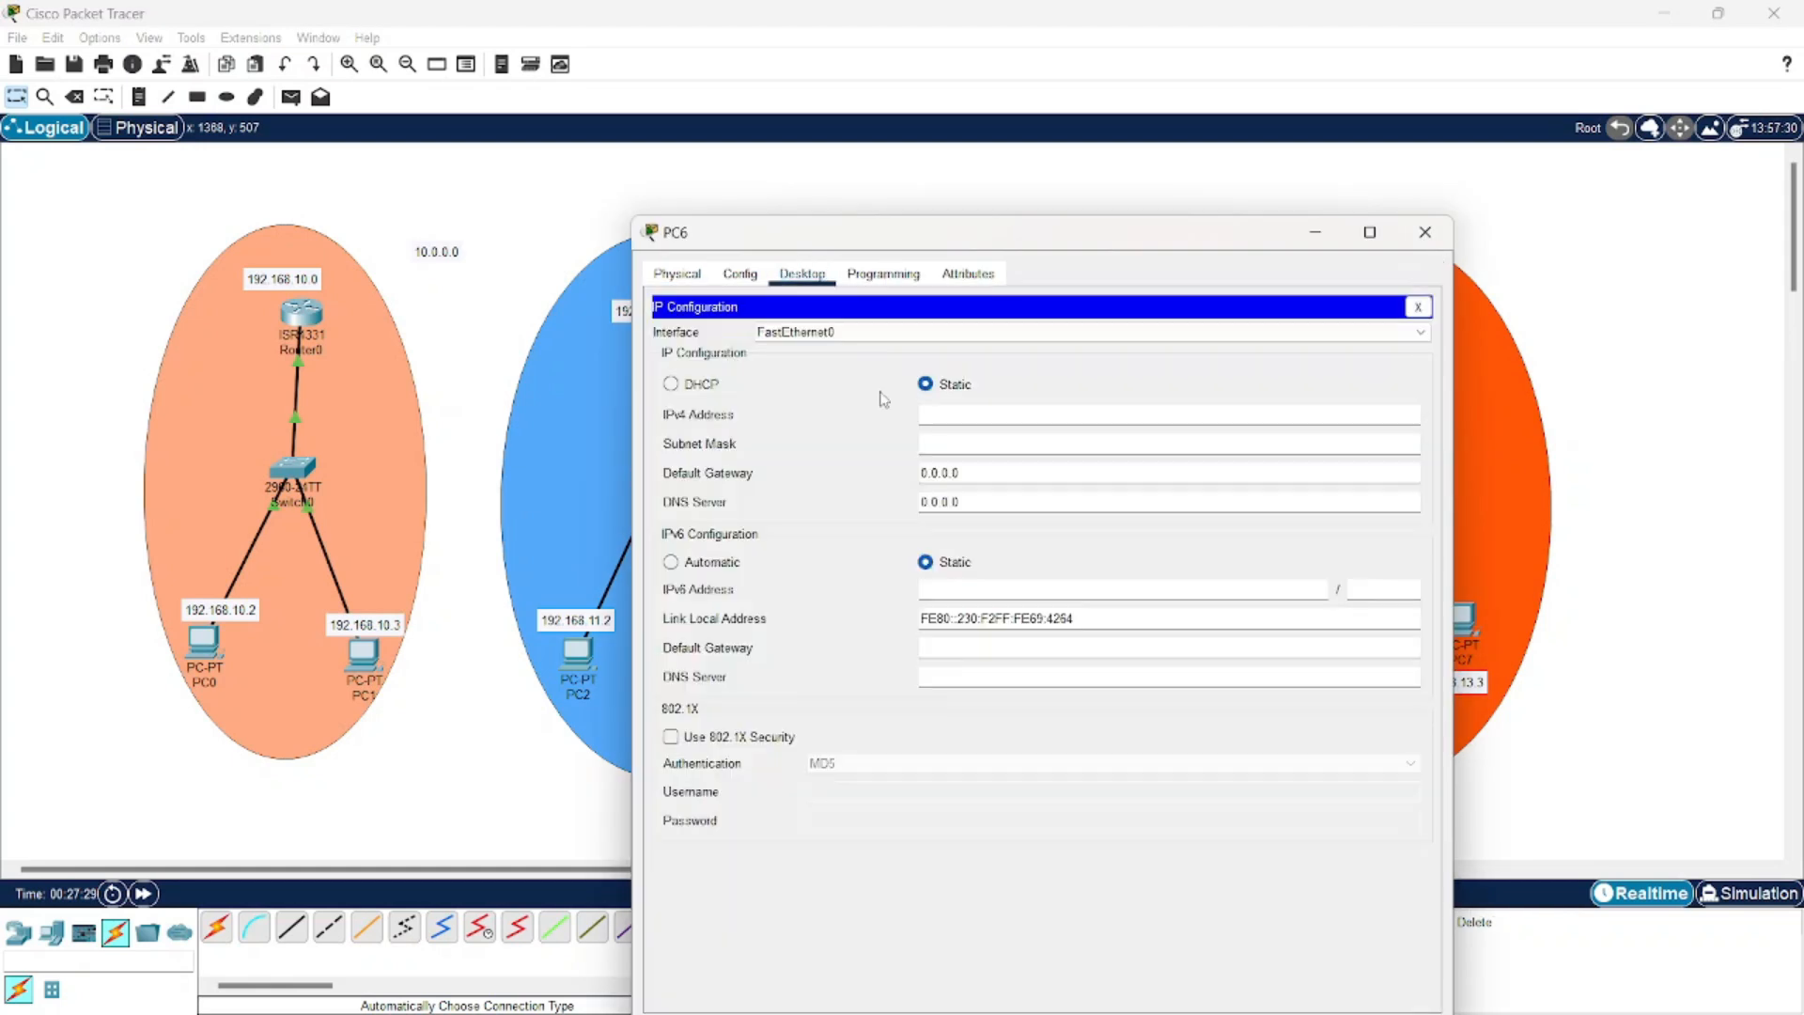
type("192.168.12")
left_click_drag(1009, 420, 918, 416)
left_click(919, 416)
double_click(996, 442)
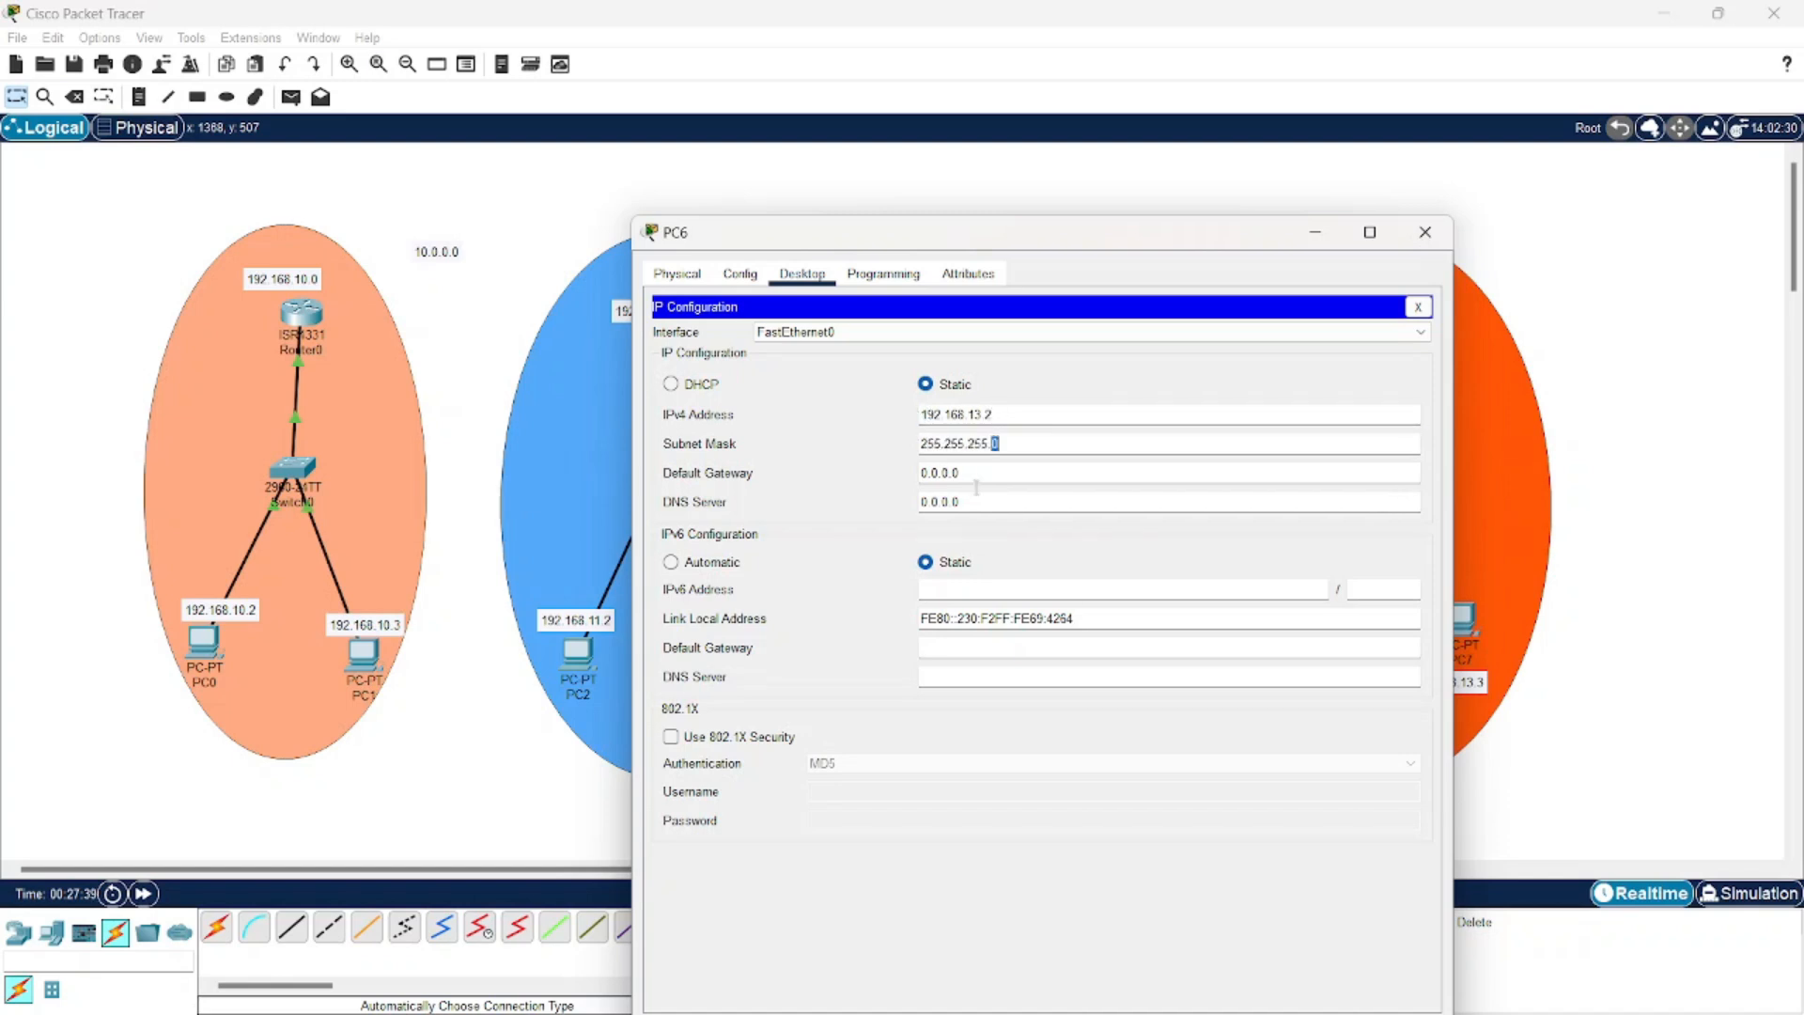
Set PC6's default gateway to 192.168.13.1 and close its configuration window
key("BackSpace")
key("BackSpace")
key("BackSpace")
key("BackSpace")
key("BackSpace")
key("BackSpace")
type("192.168.13.")
left_click(1424, 231)
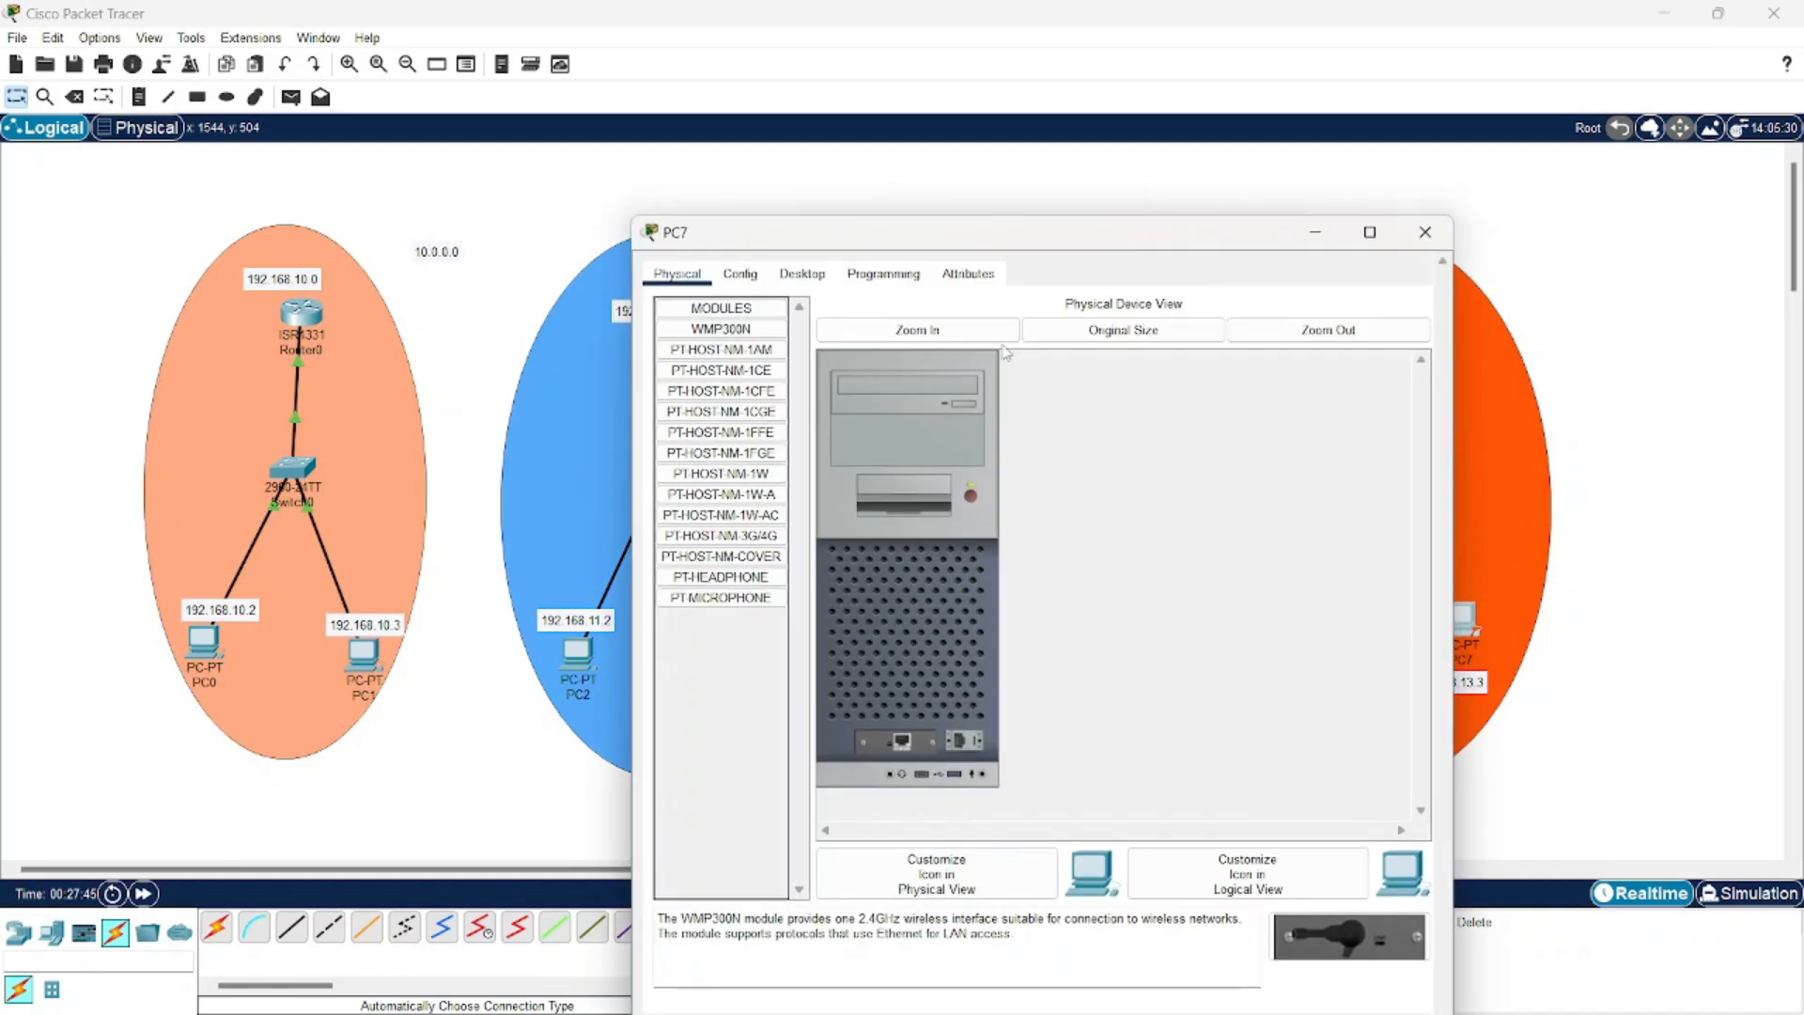
Give PC7 the static IPv4 address 192.168.13.3 with subnet mask 255.255.255.0
left_click(1459, 613)
left_click(802, 276)
left_click(729, 348)
type("192.168.13.")
left_click(943, 442)
Set PC7's default gateway to 192.168.13.1 and close its configuration window
left_click(971, 474)
key("BackSpace")
key("BackSpace")
key("BackSpace")
key("BackSpace")
key("BackSpace")
key("BackSpace")
type("192.168.13.1")
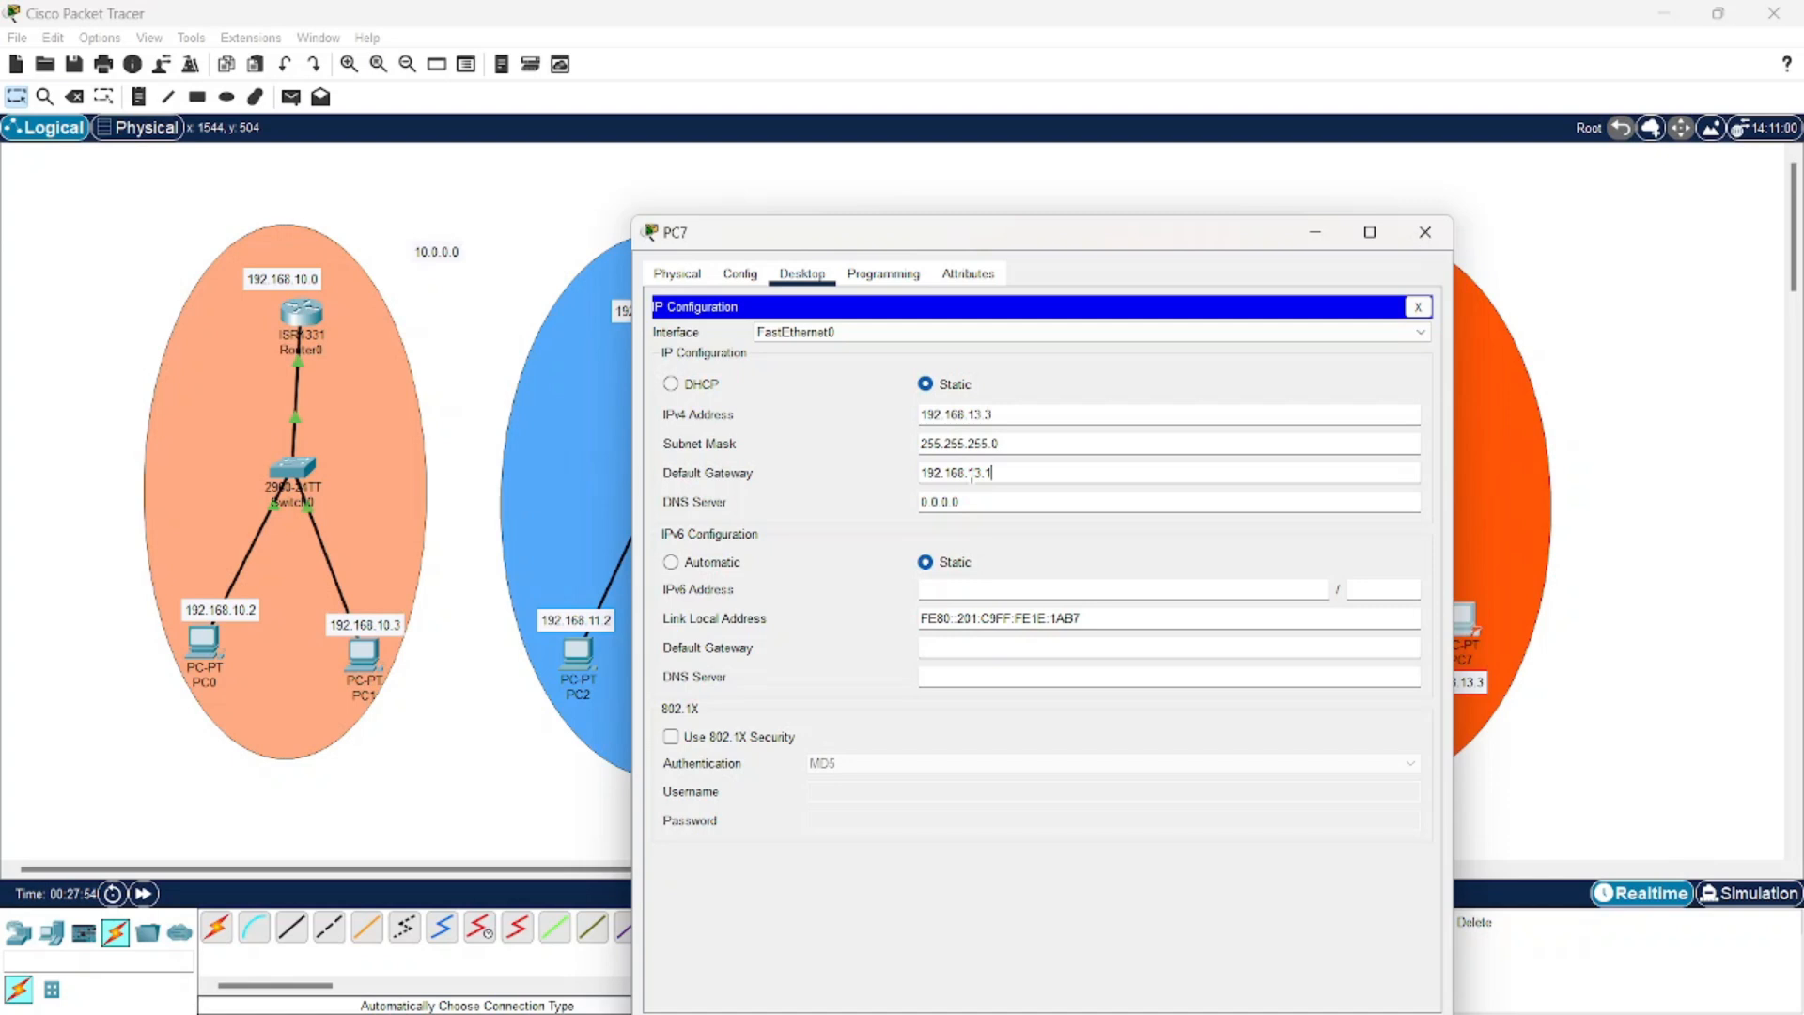
left_click(1421, 245)
Give Router3's GigabitEthernet0/0/0 interface the address 192.168.13.1 with subnet mask 255.255.255.0, turn the port on and close the window
left_click(1381, 348)
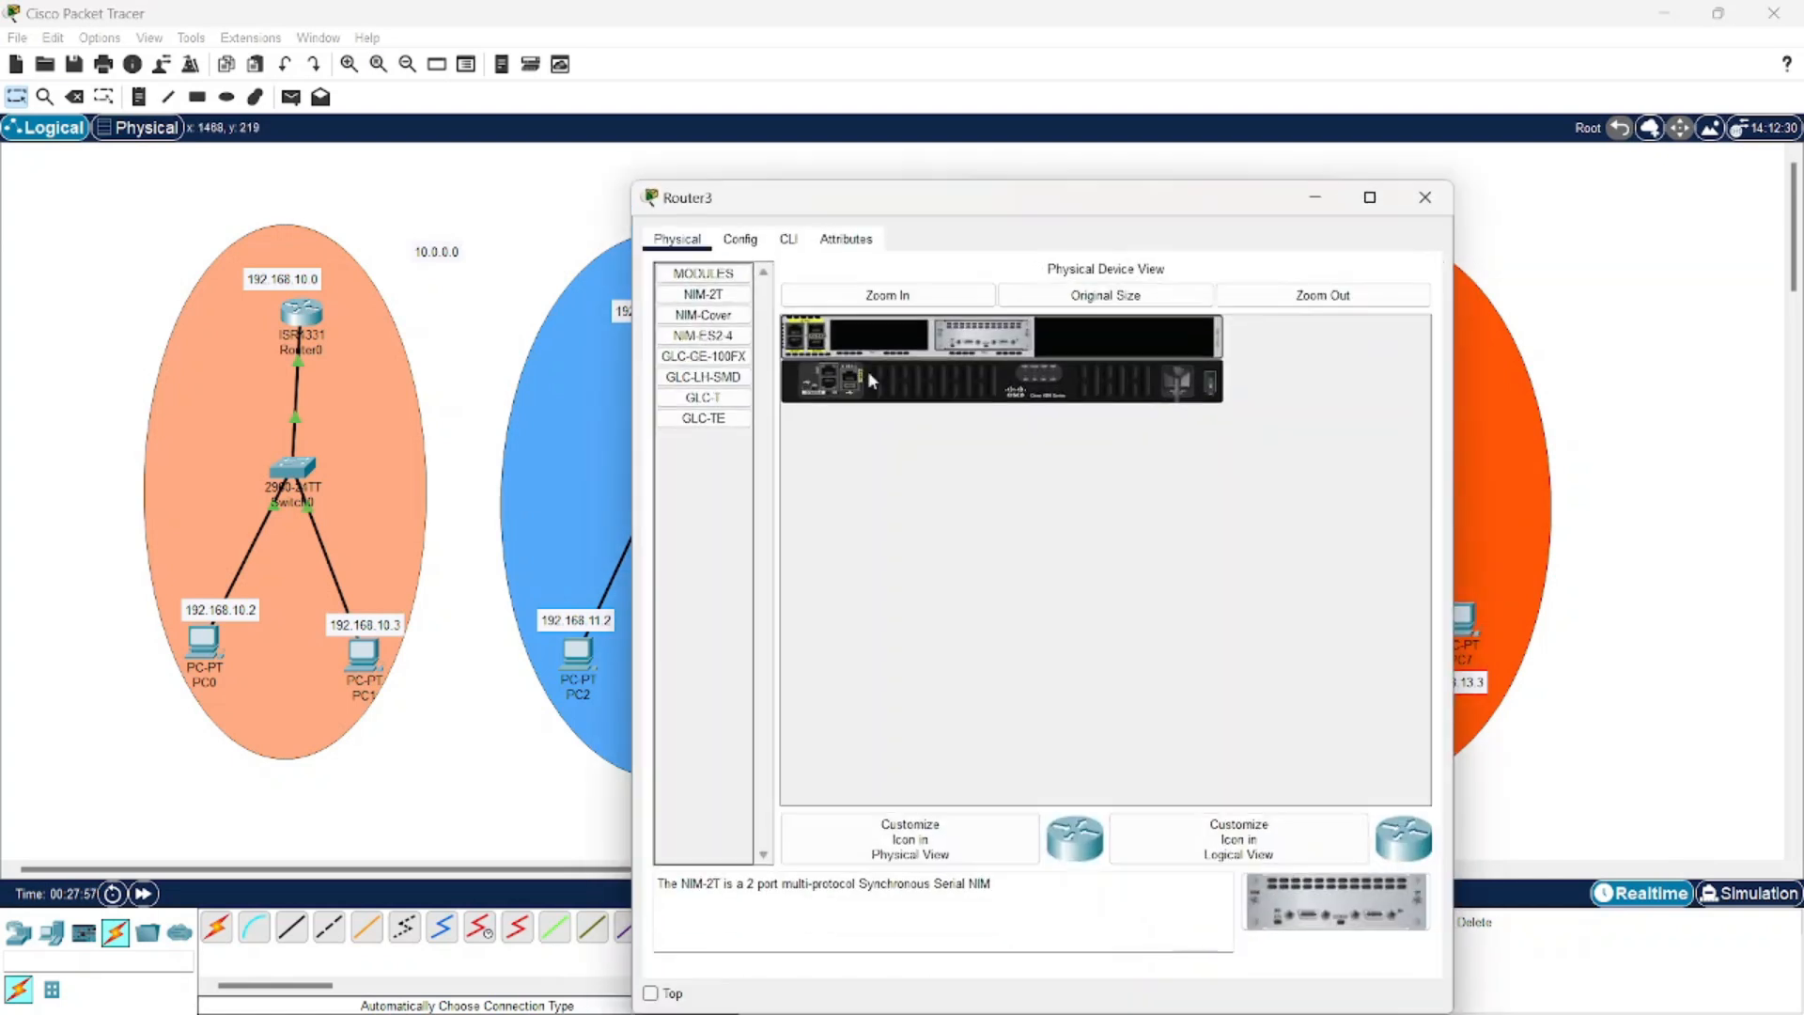
left_click(743, 241)
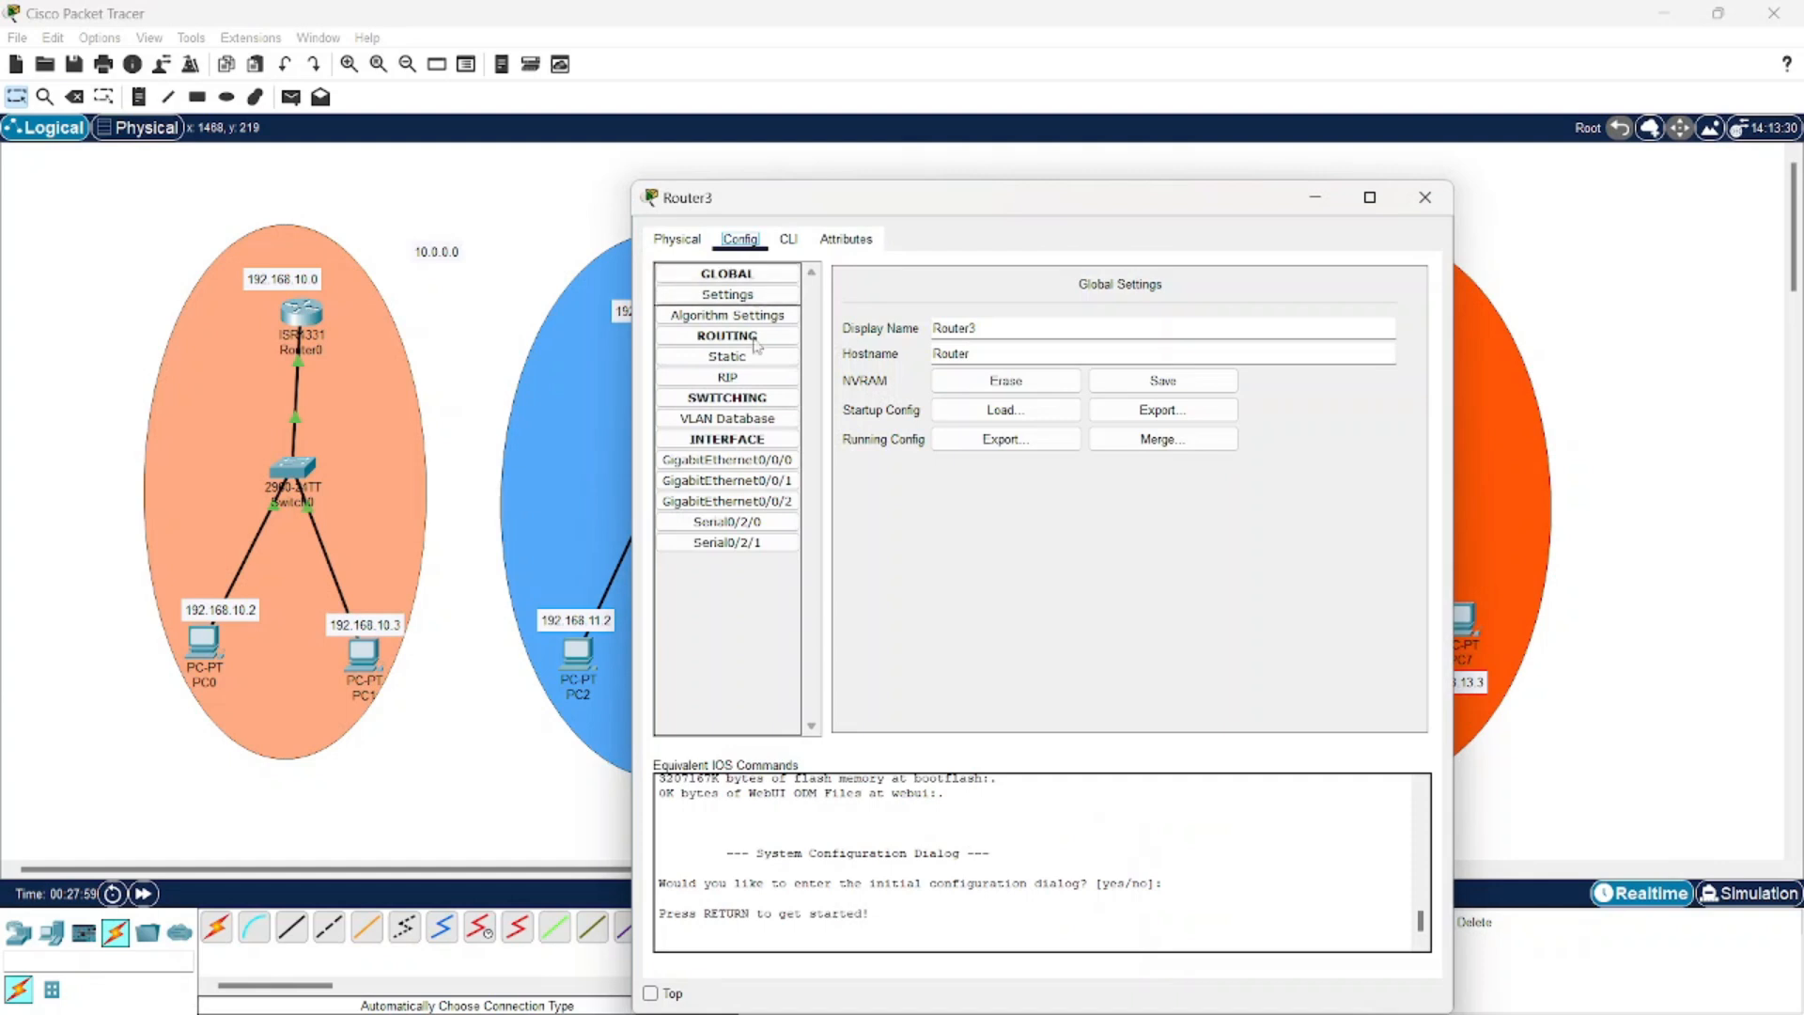
left_click(752, 462)
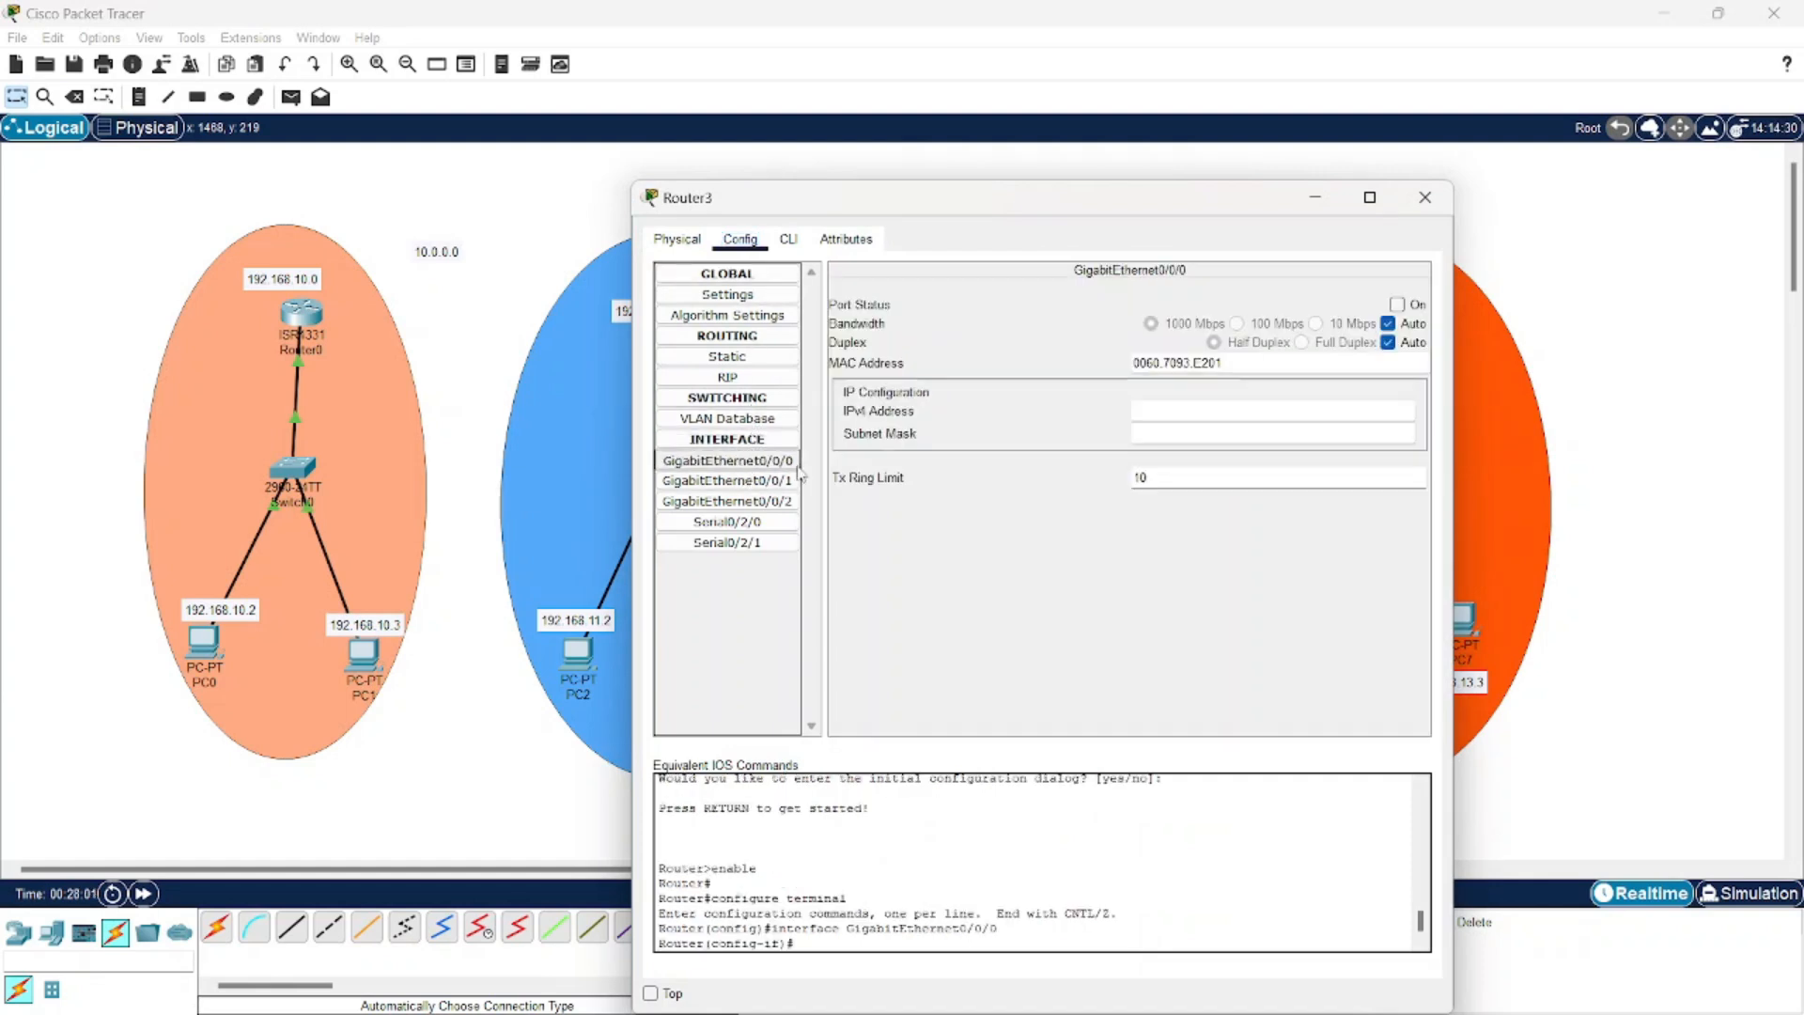
left_click(1156, 404)
type("192.168.13.")
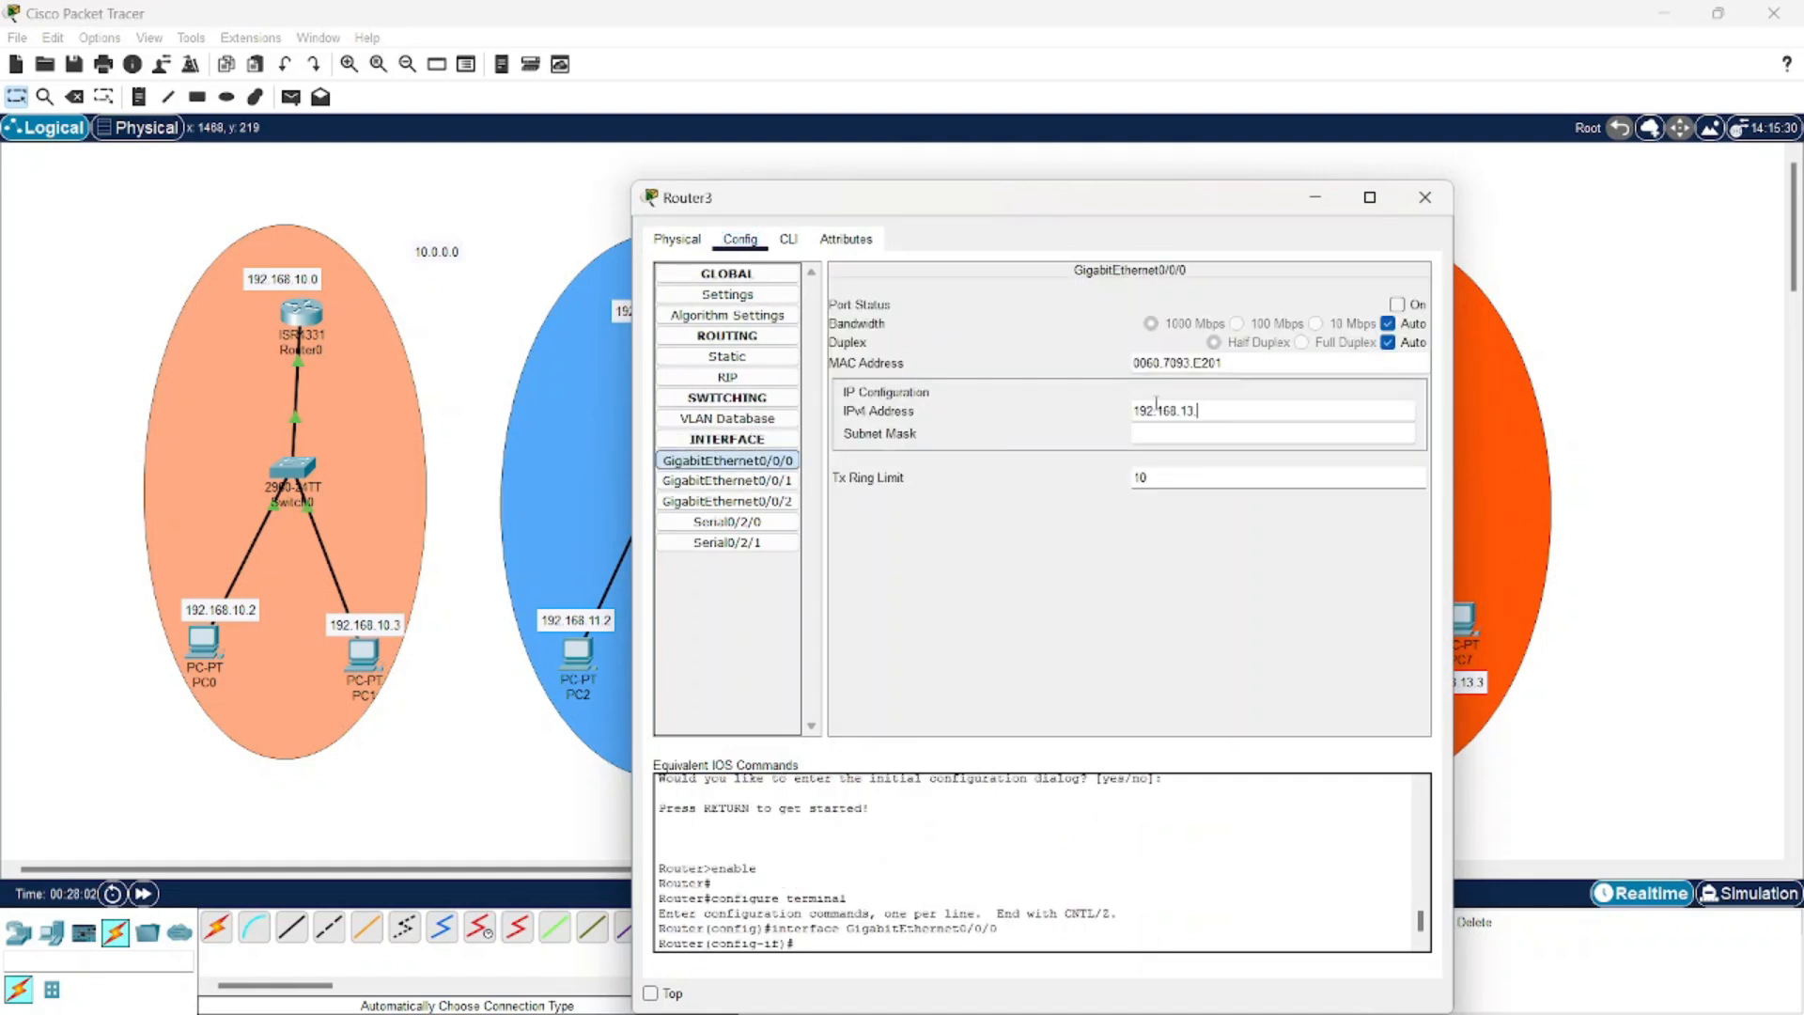
left_click(1167, 430)
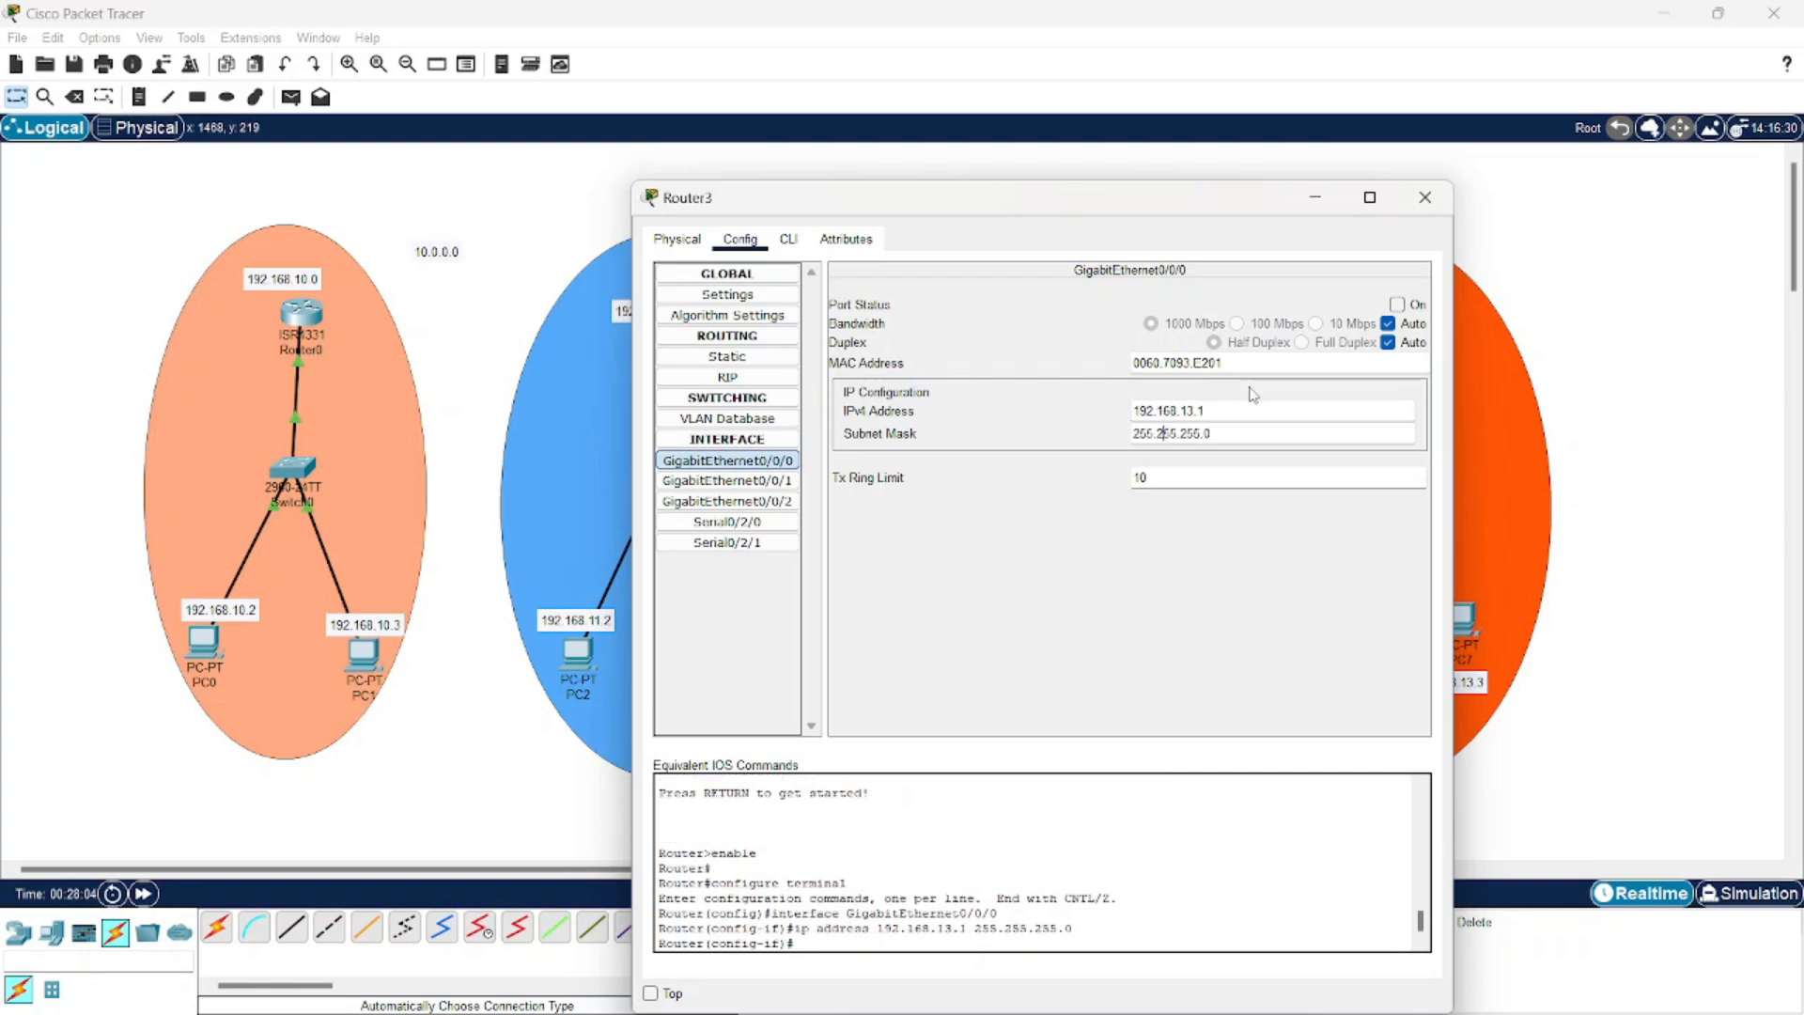
left_click(1397, 305)
left_click(1425, 197)
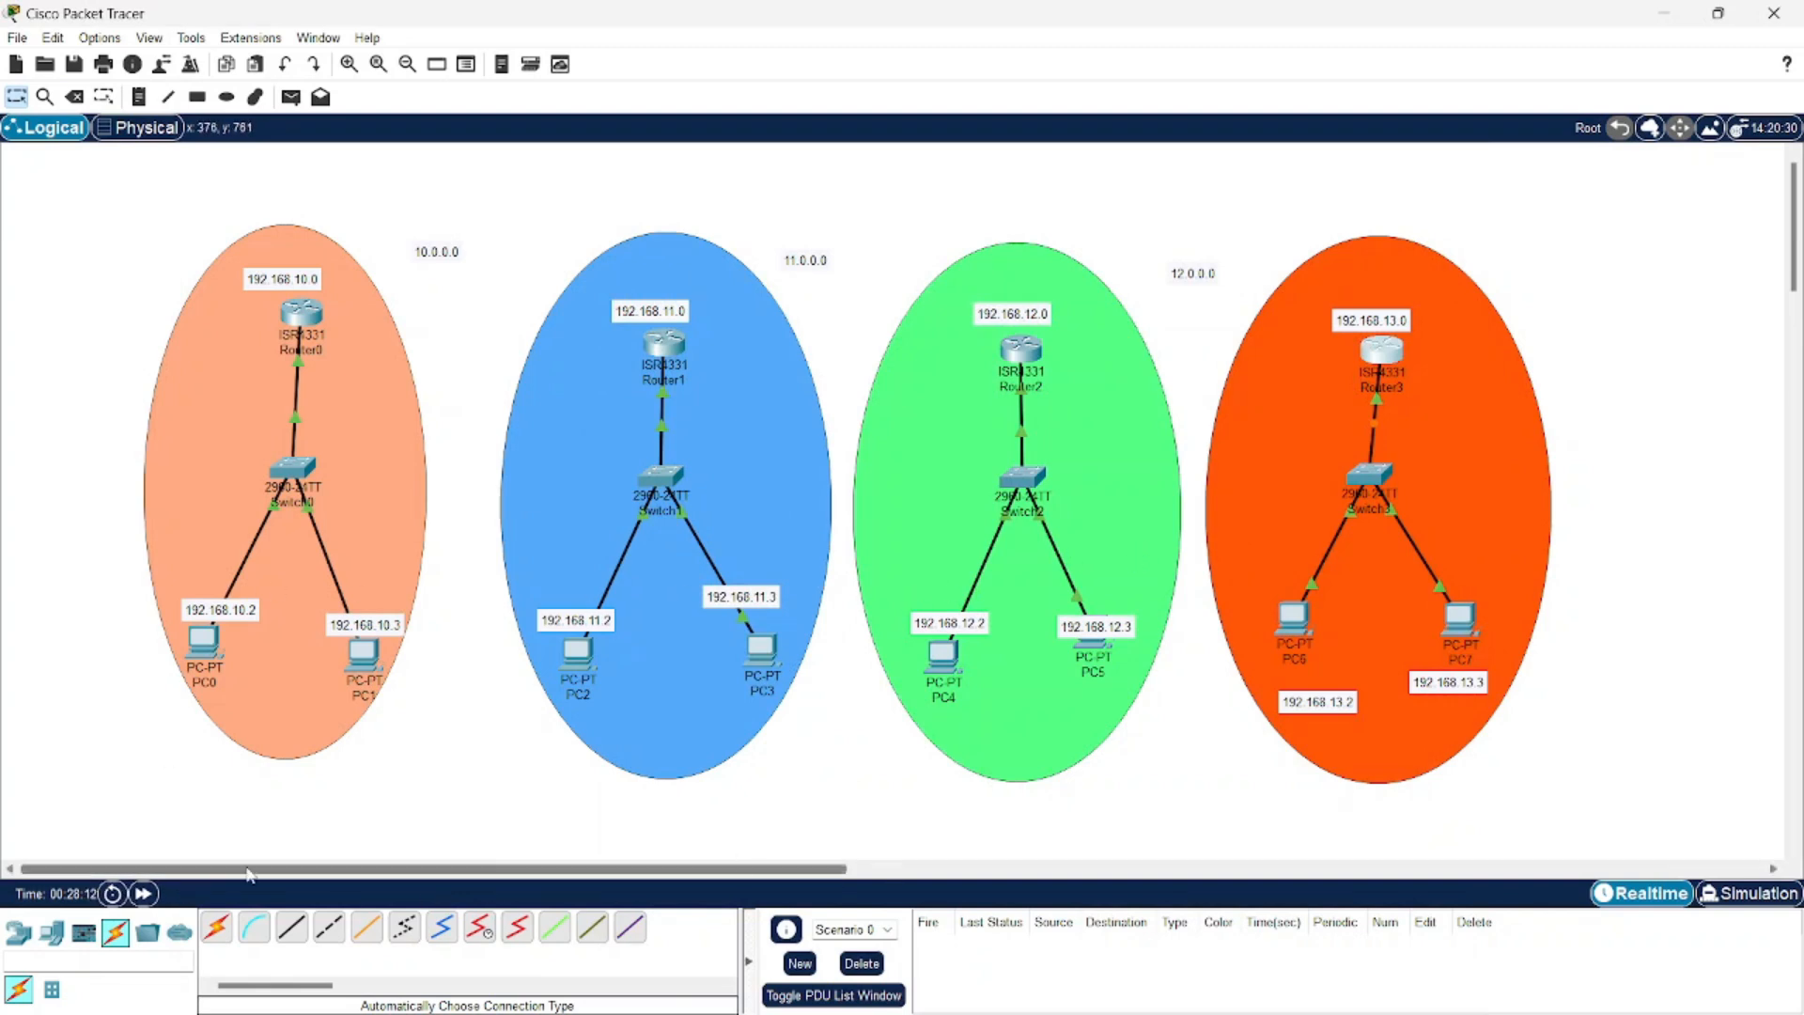
Connect Router0's Serial0/2/0 port to Router1's Serial0/2/0 port with a Serial DTE cable
left_click(520, 938)
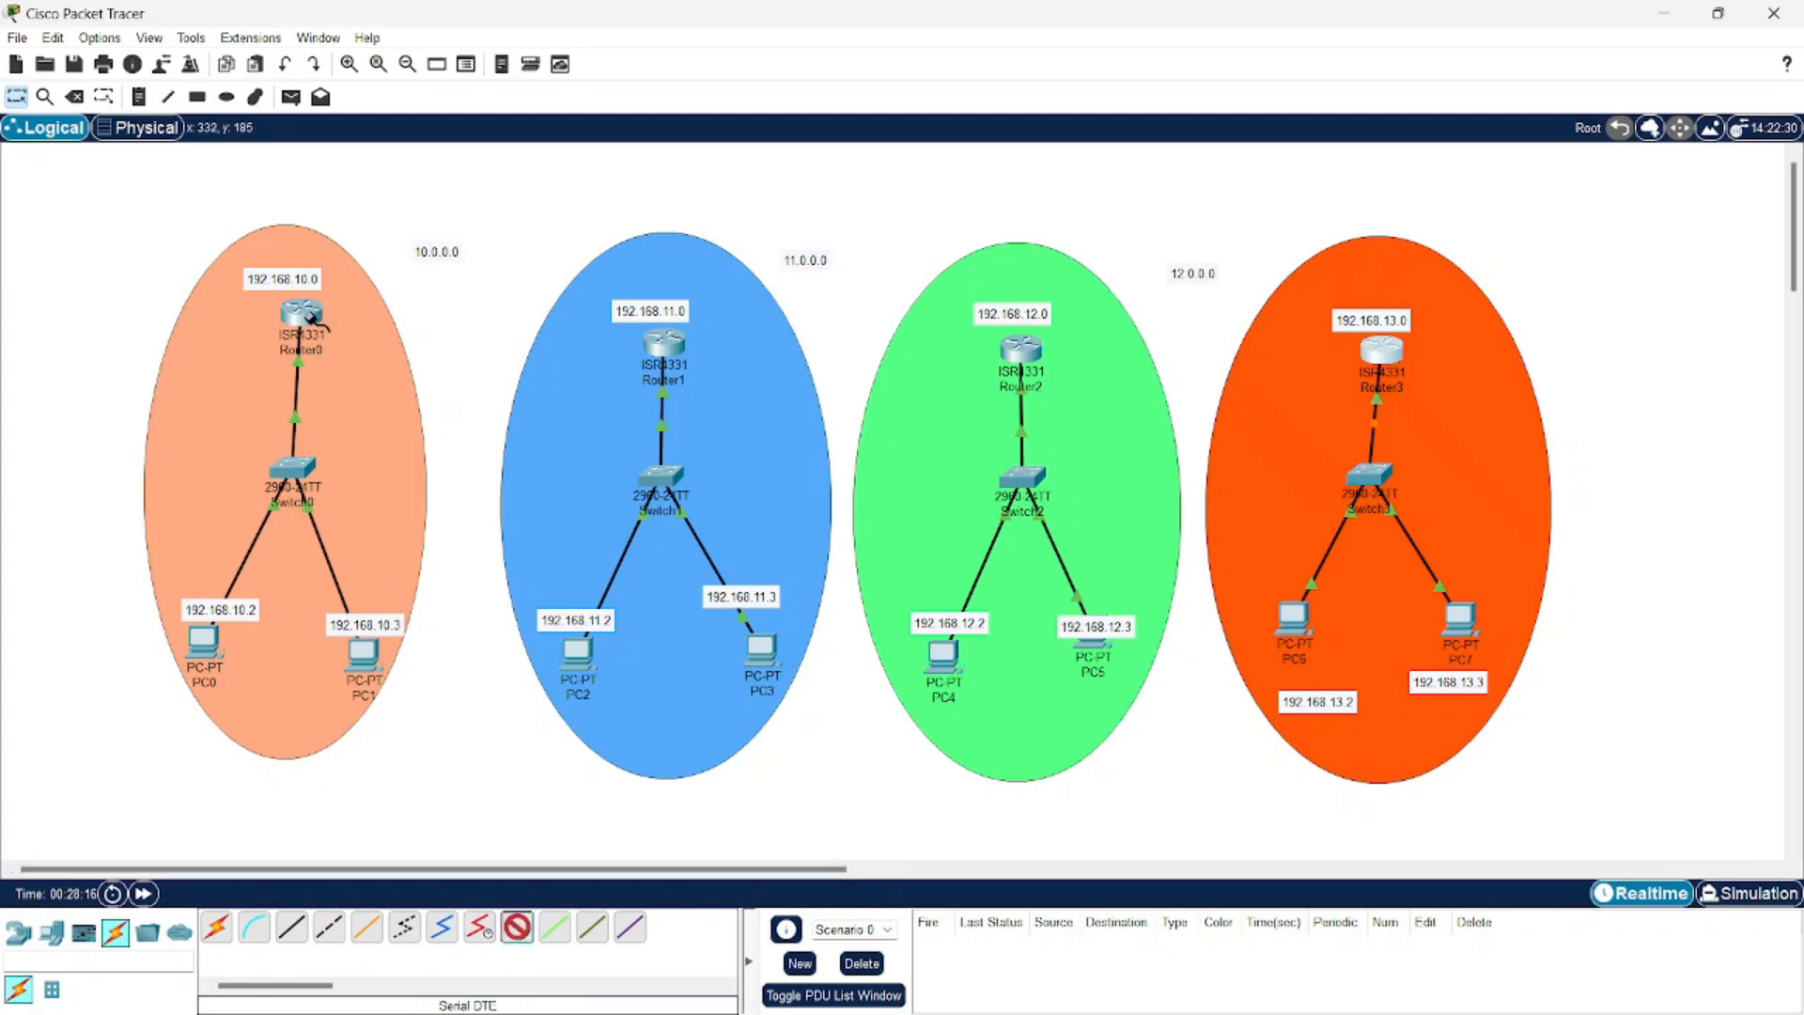
left_click(313, 323)
left_click(380, 419)
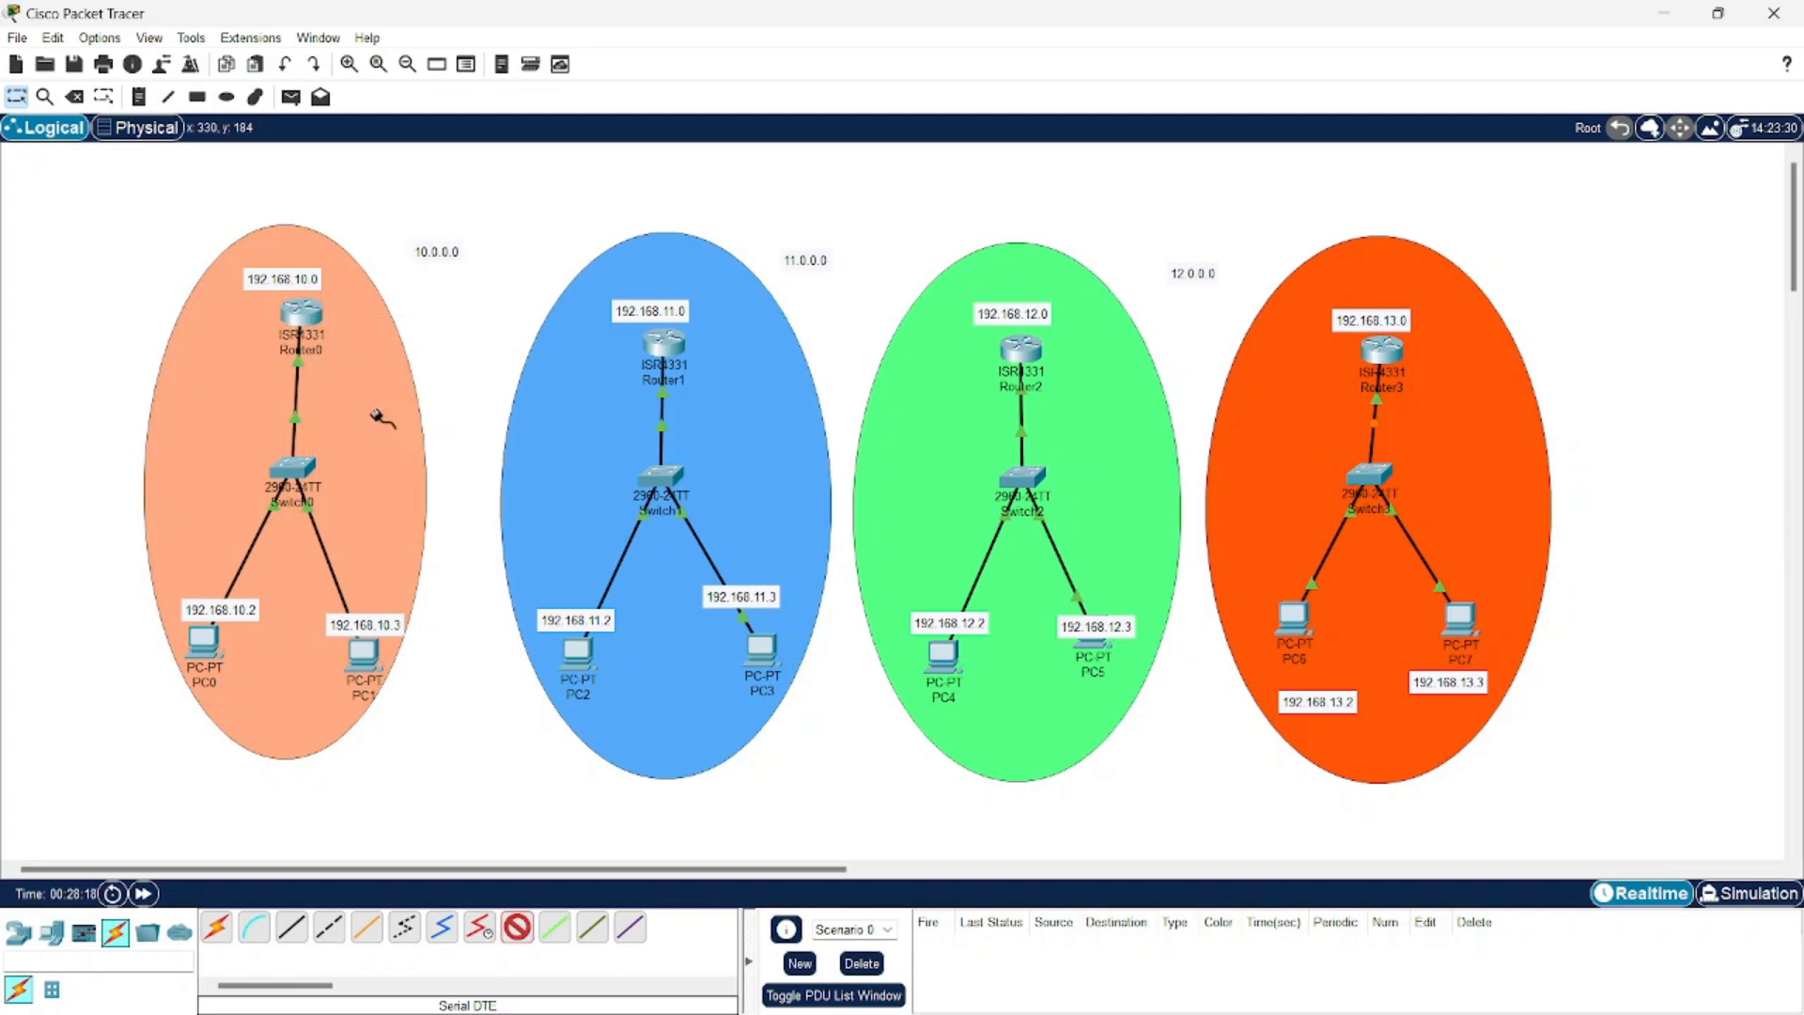
left_click(665, 342)
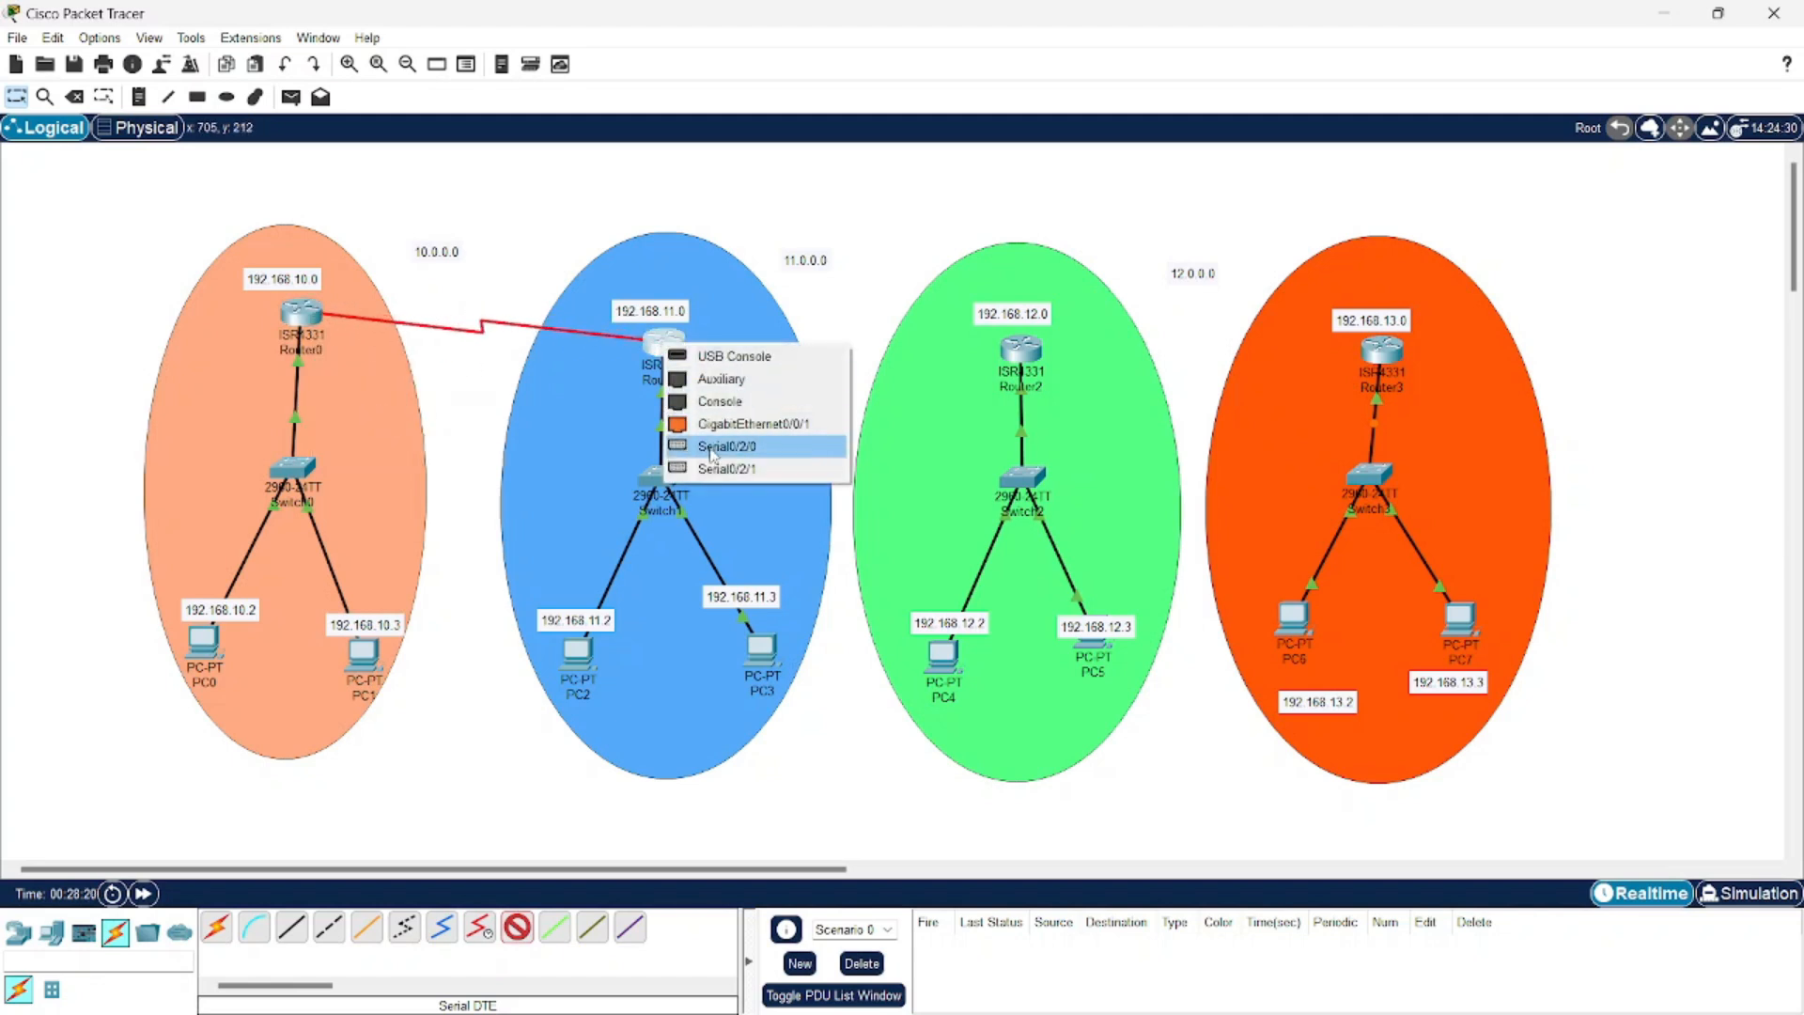
left_click(713, 447)
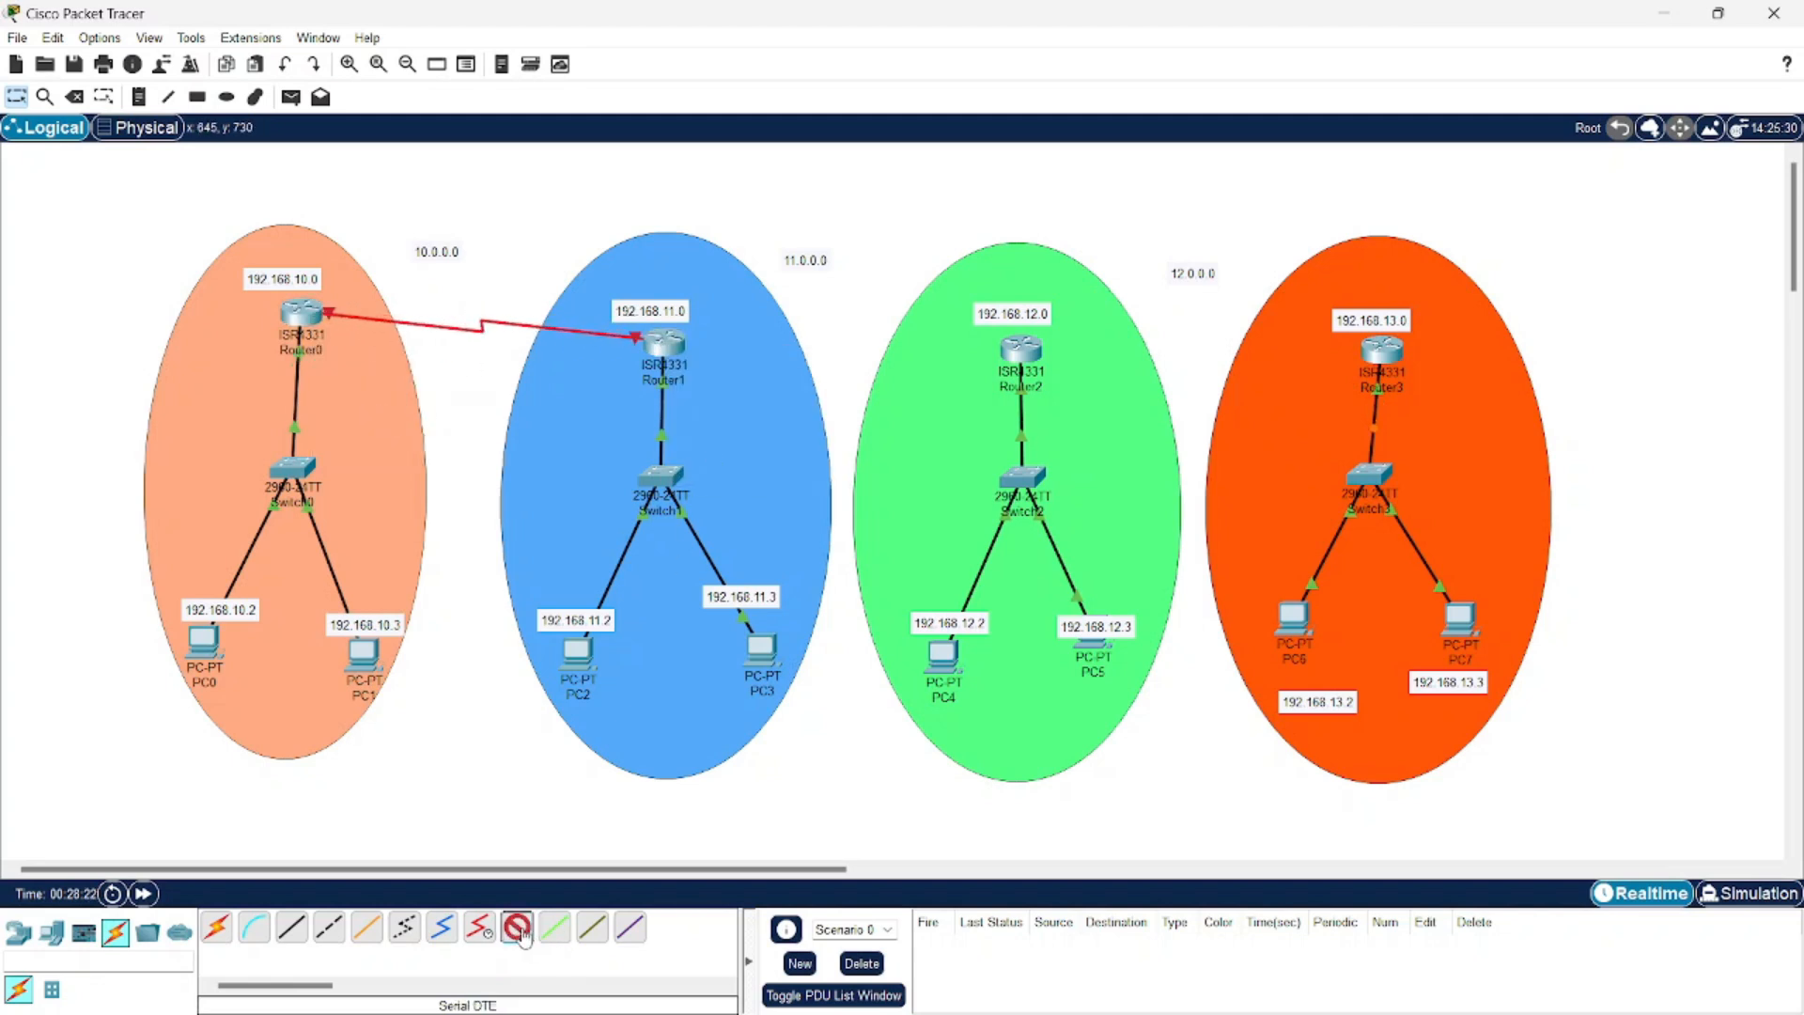
Connect Router1's Serial0/2/1 port to Router2's Serial0/2/0 port with a Serial DTE cable
left_click(663, 344)
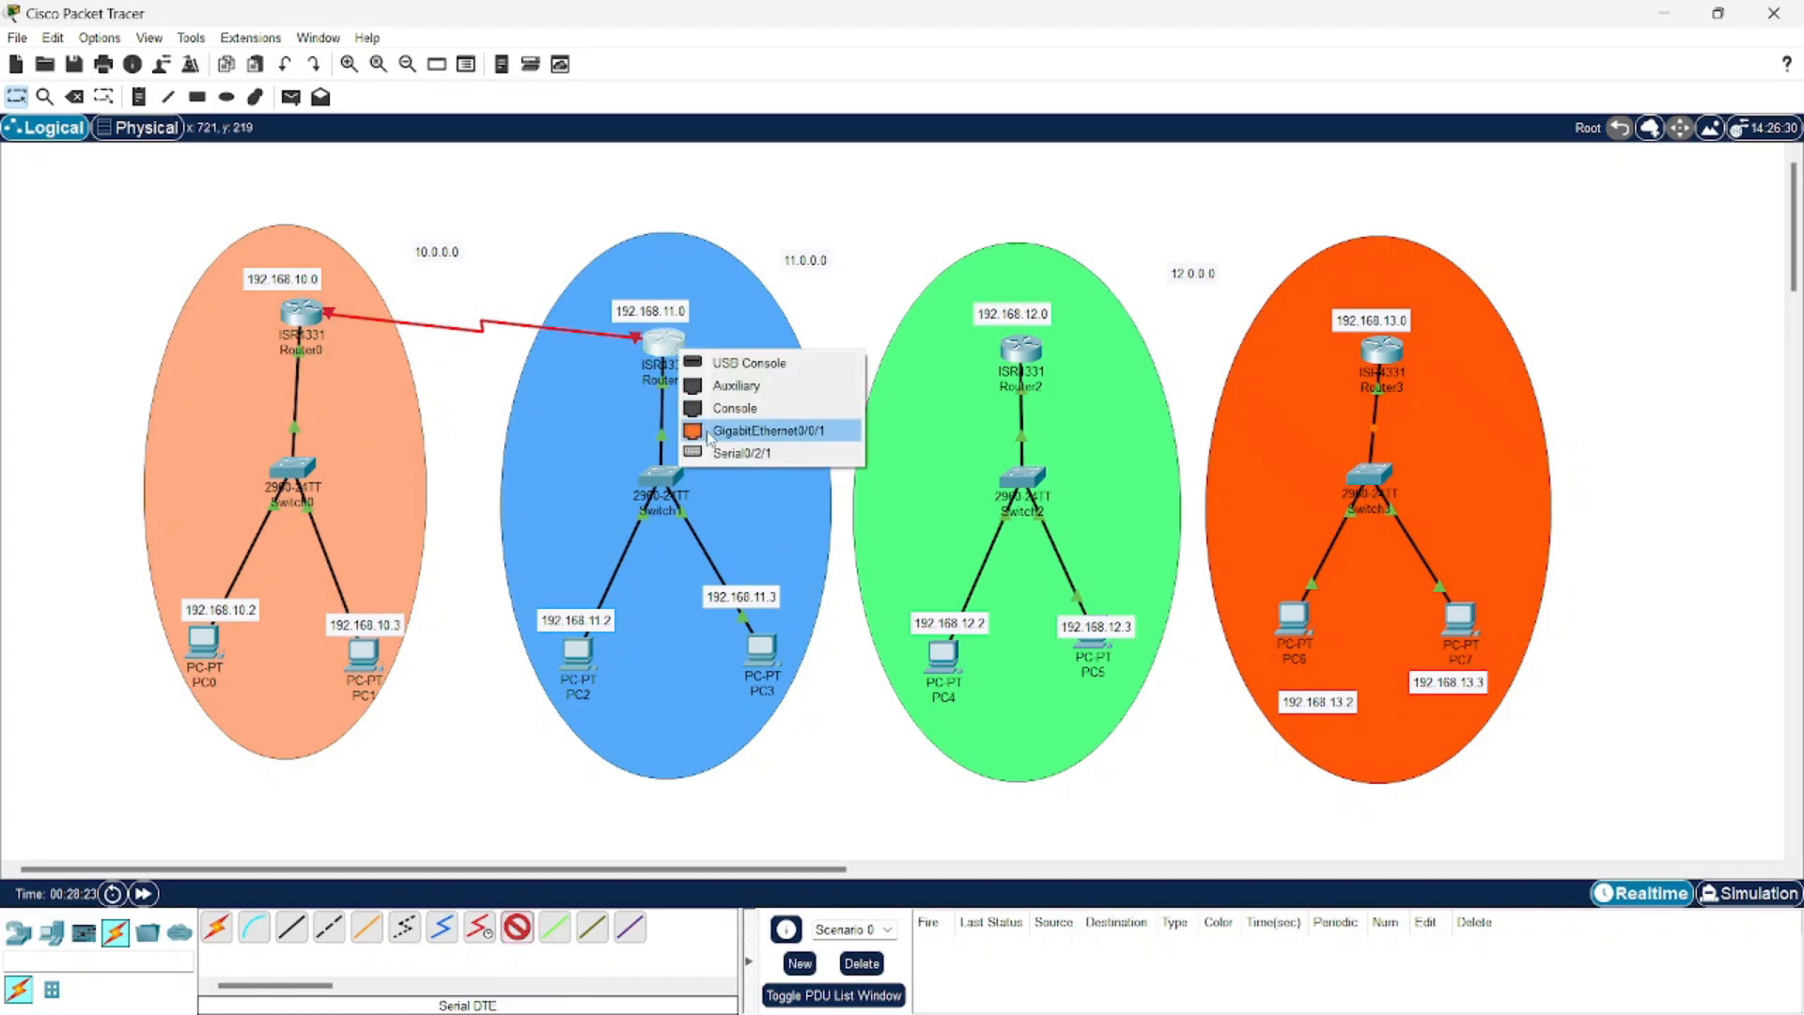
left_click(716, 455)
left_click(1019, 350)
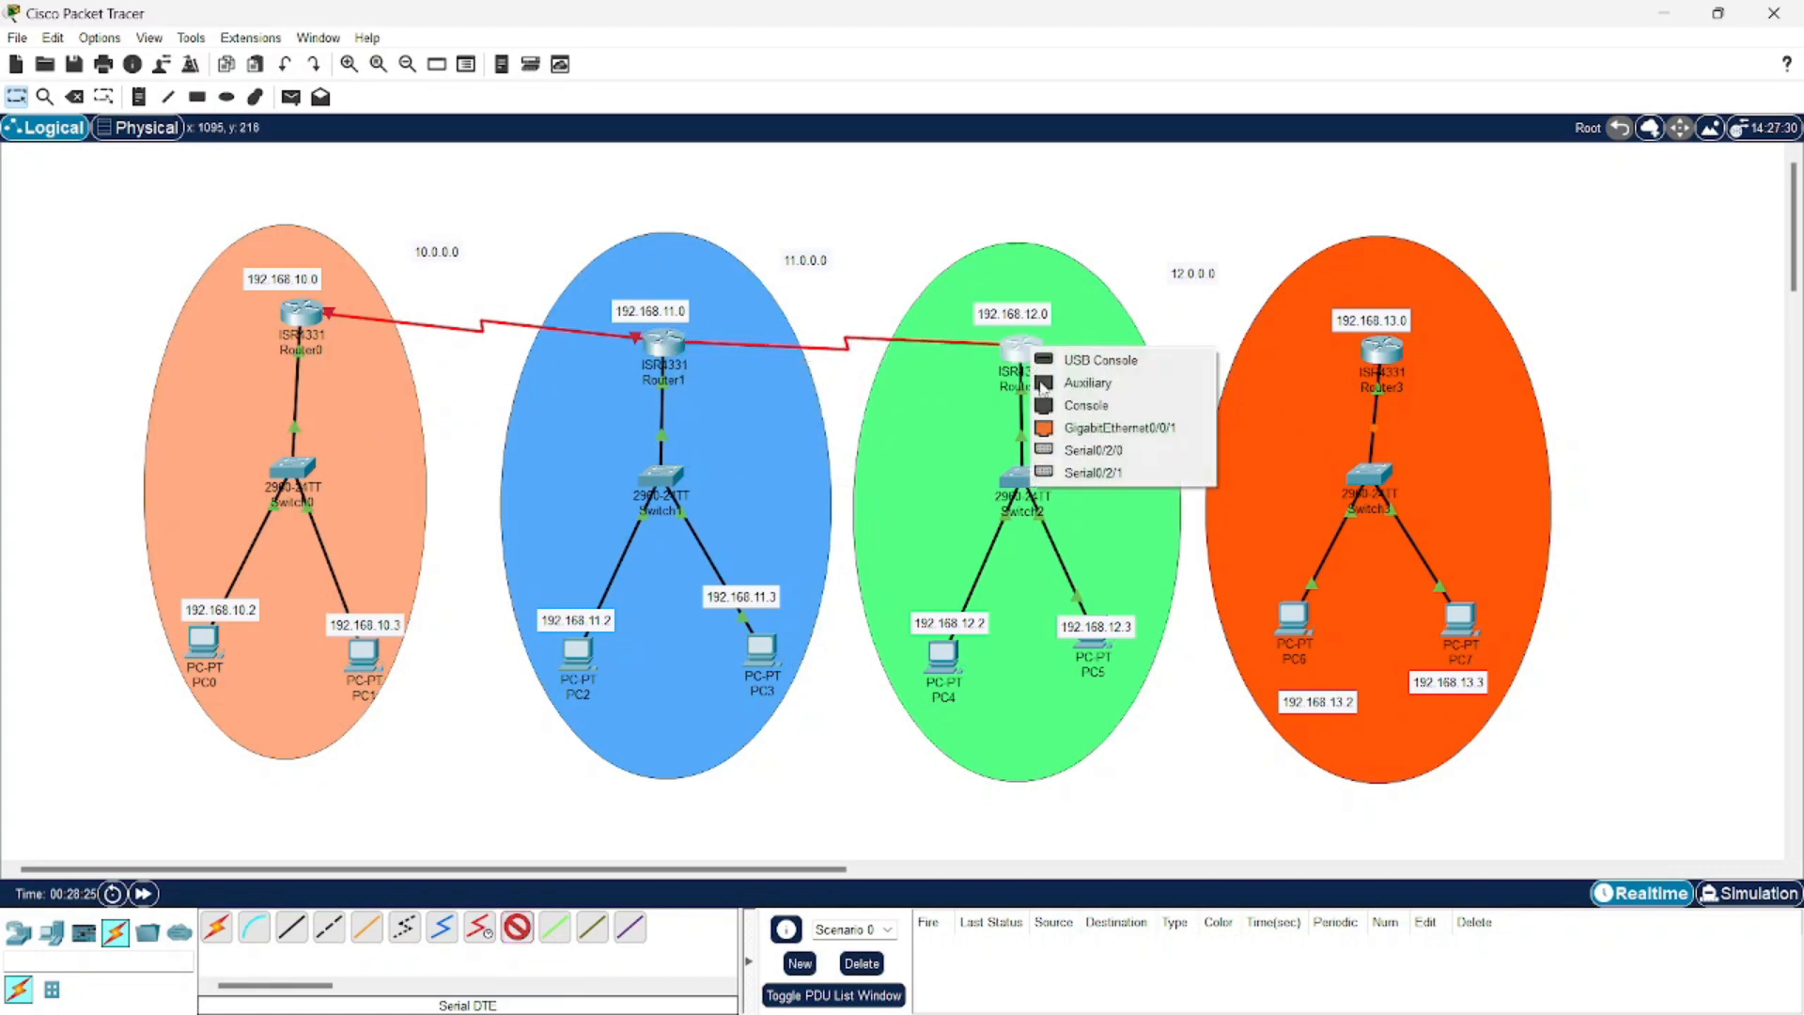
left_click(1092, 450)
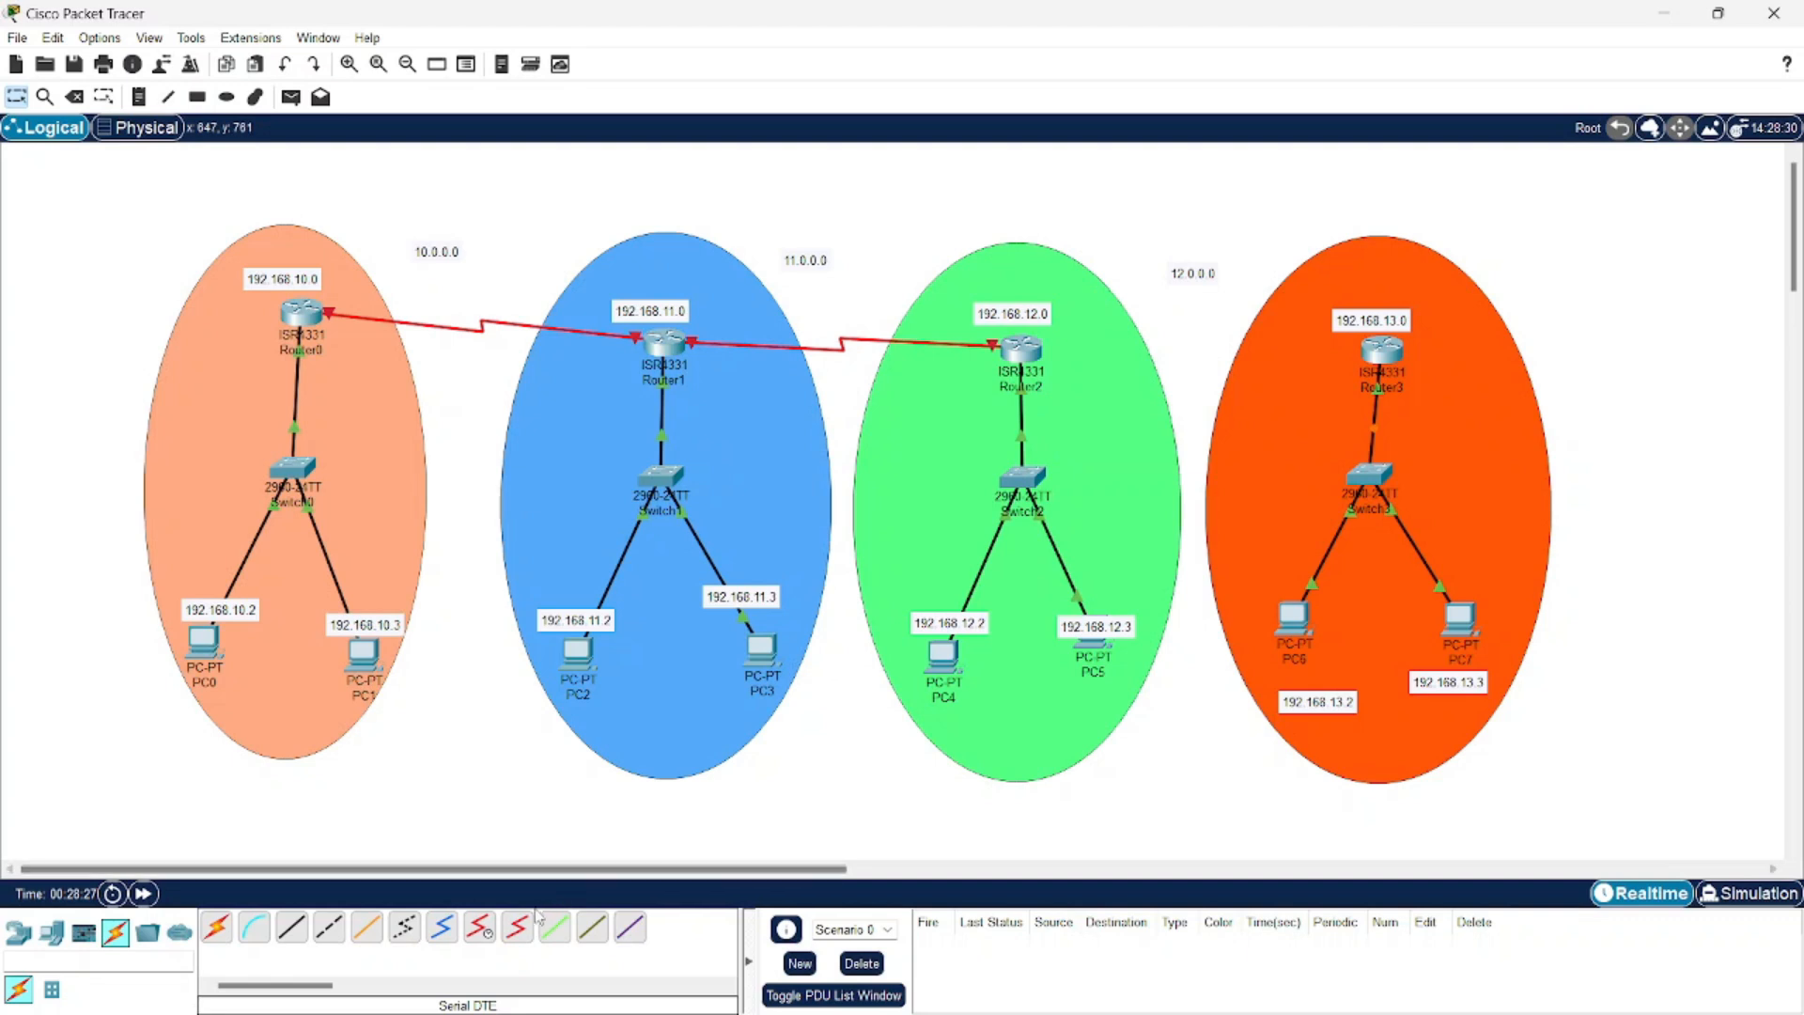
Connect Router2's Serial0/2/1 port to Router3's Serial0/2/0 port with a Serial DTE cable
left_click(518, 927)
left_click(1021, 349)
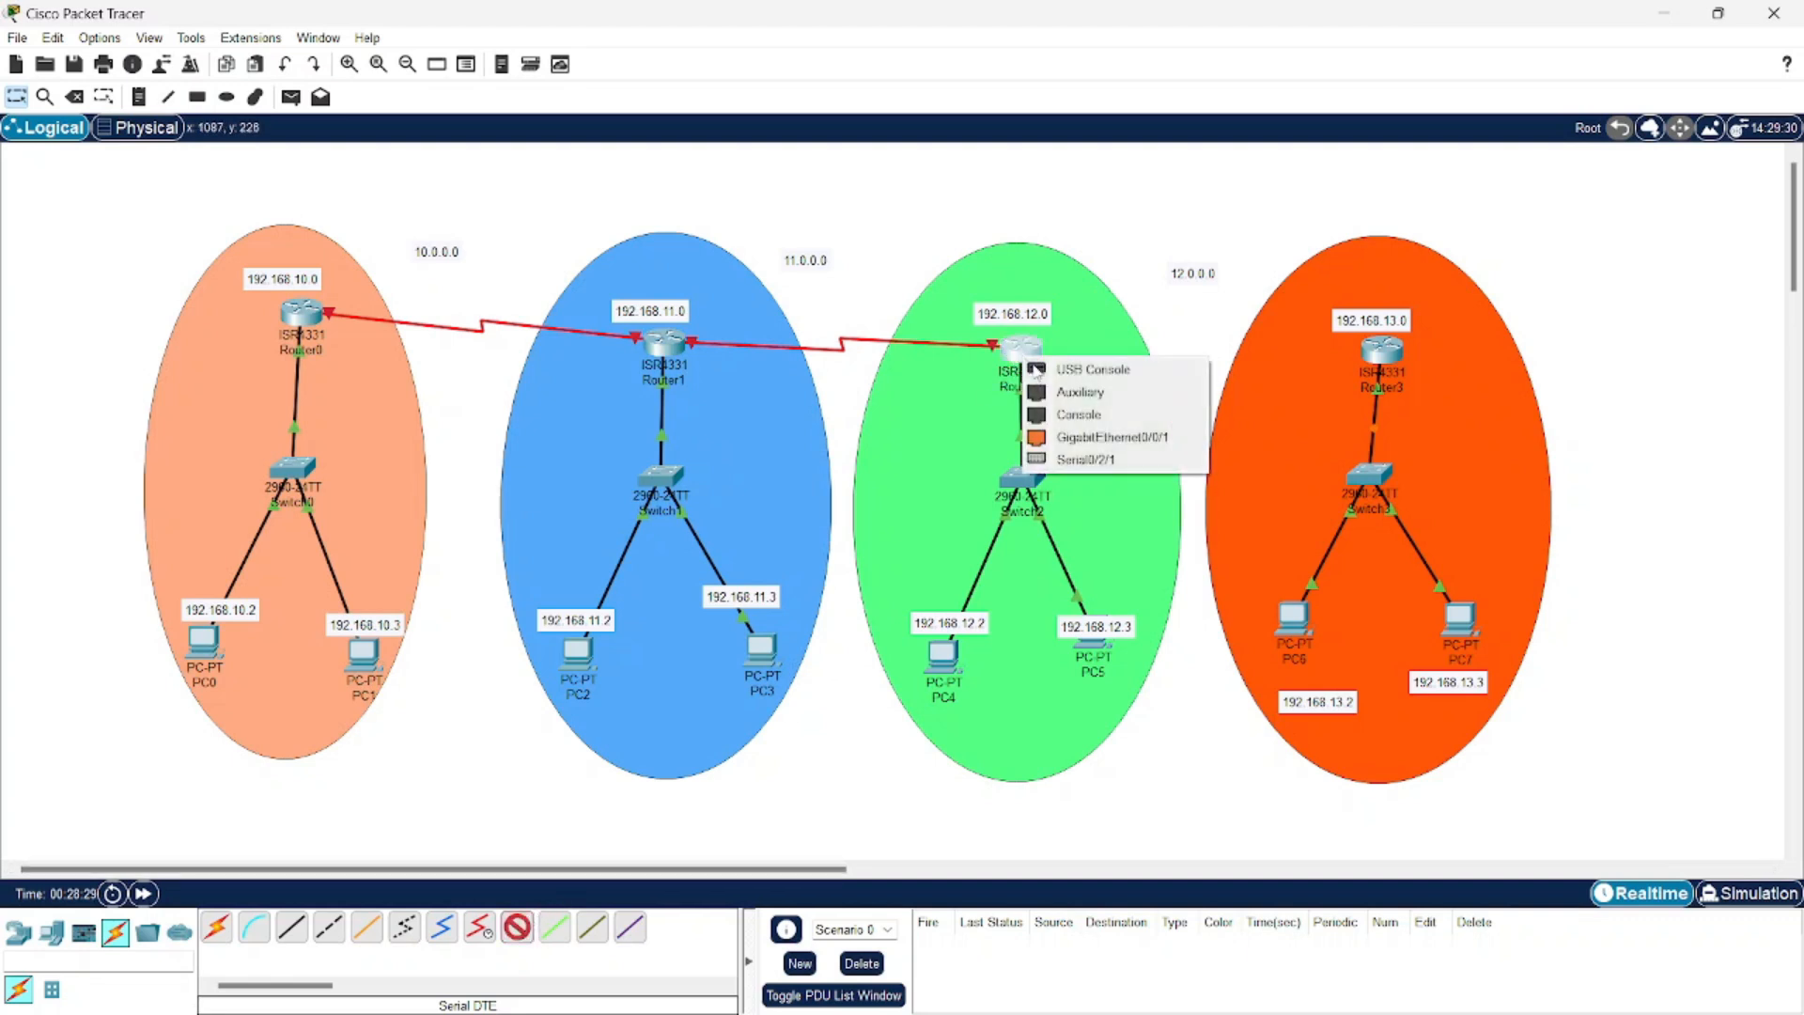
left_click(1089, 459)
left_click(1381, 351)
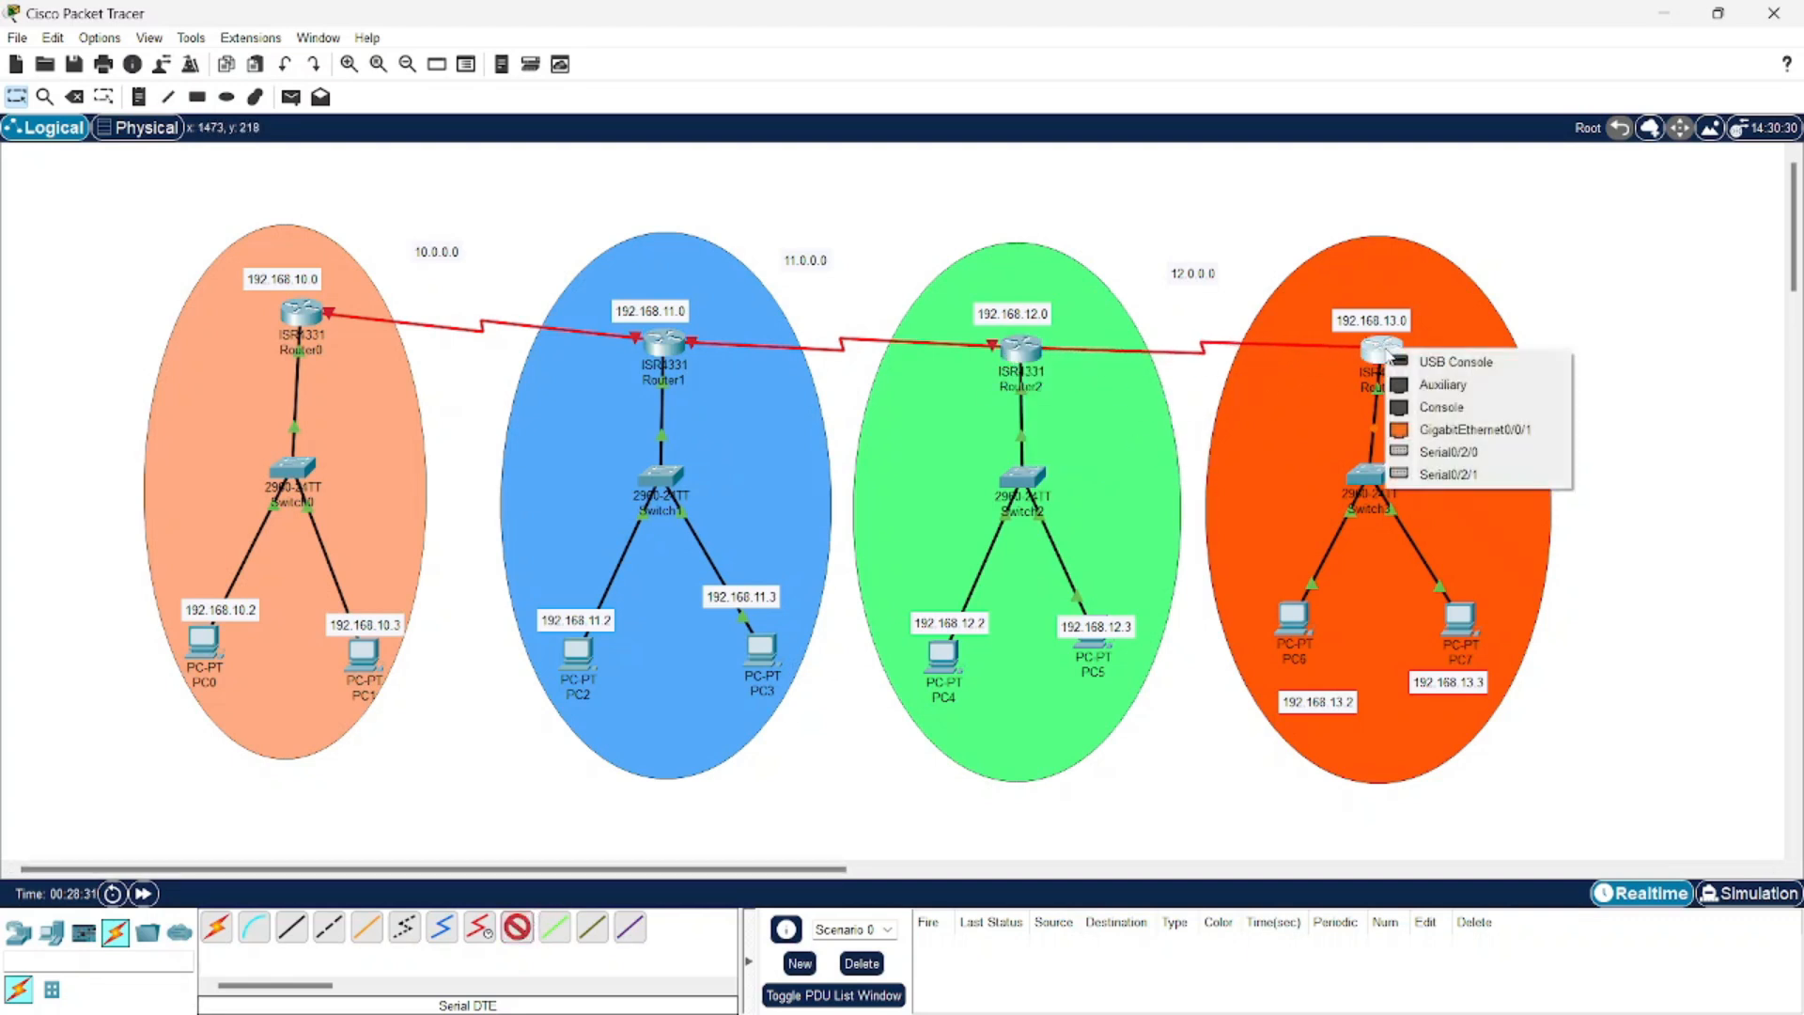
left_click(1419, 455)
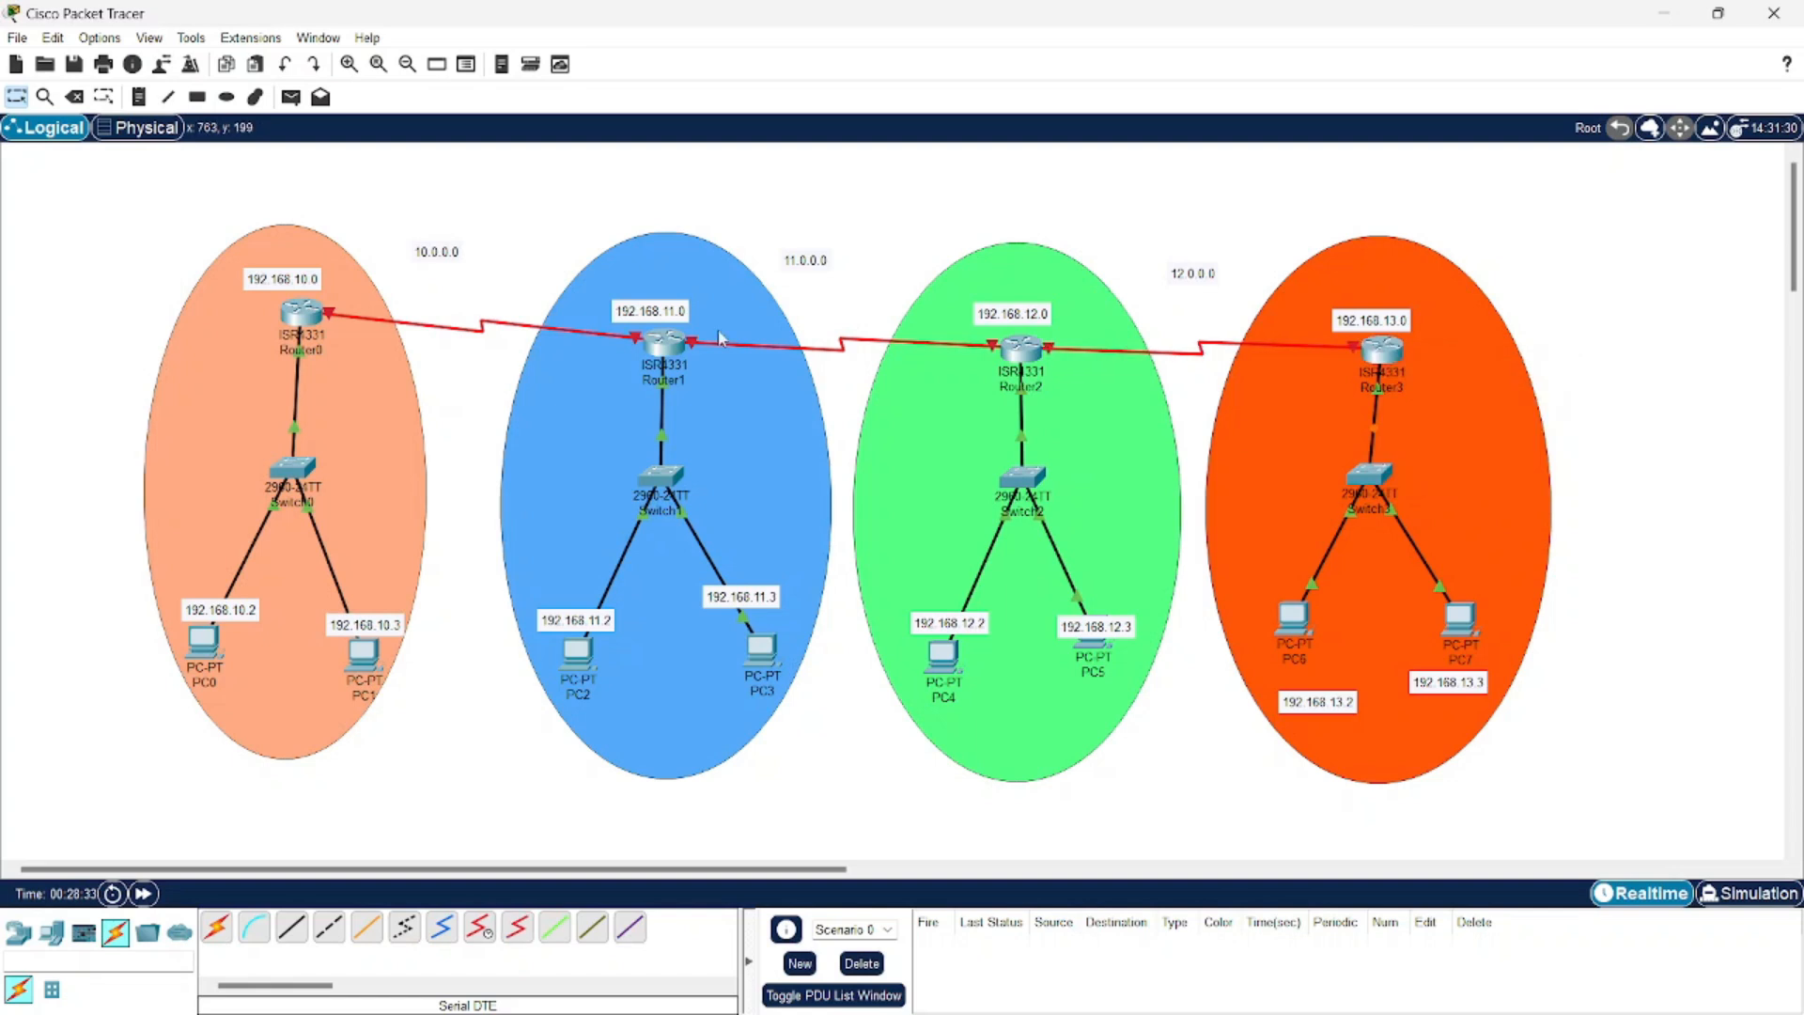
Give Router0's Serial0/2/0 interface the address 10.0.0.2 with subnet mask 255.0.0.0, turn the port on and close the window
left_click(301, 313)
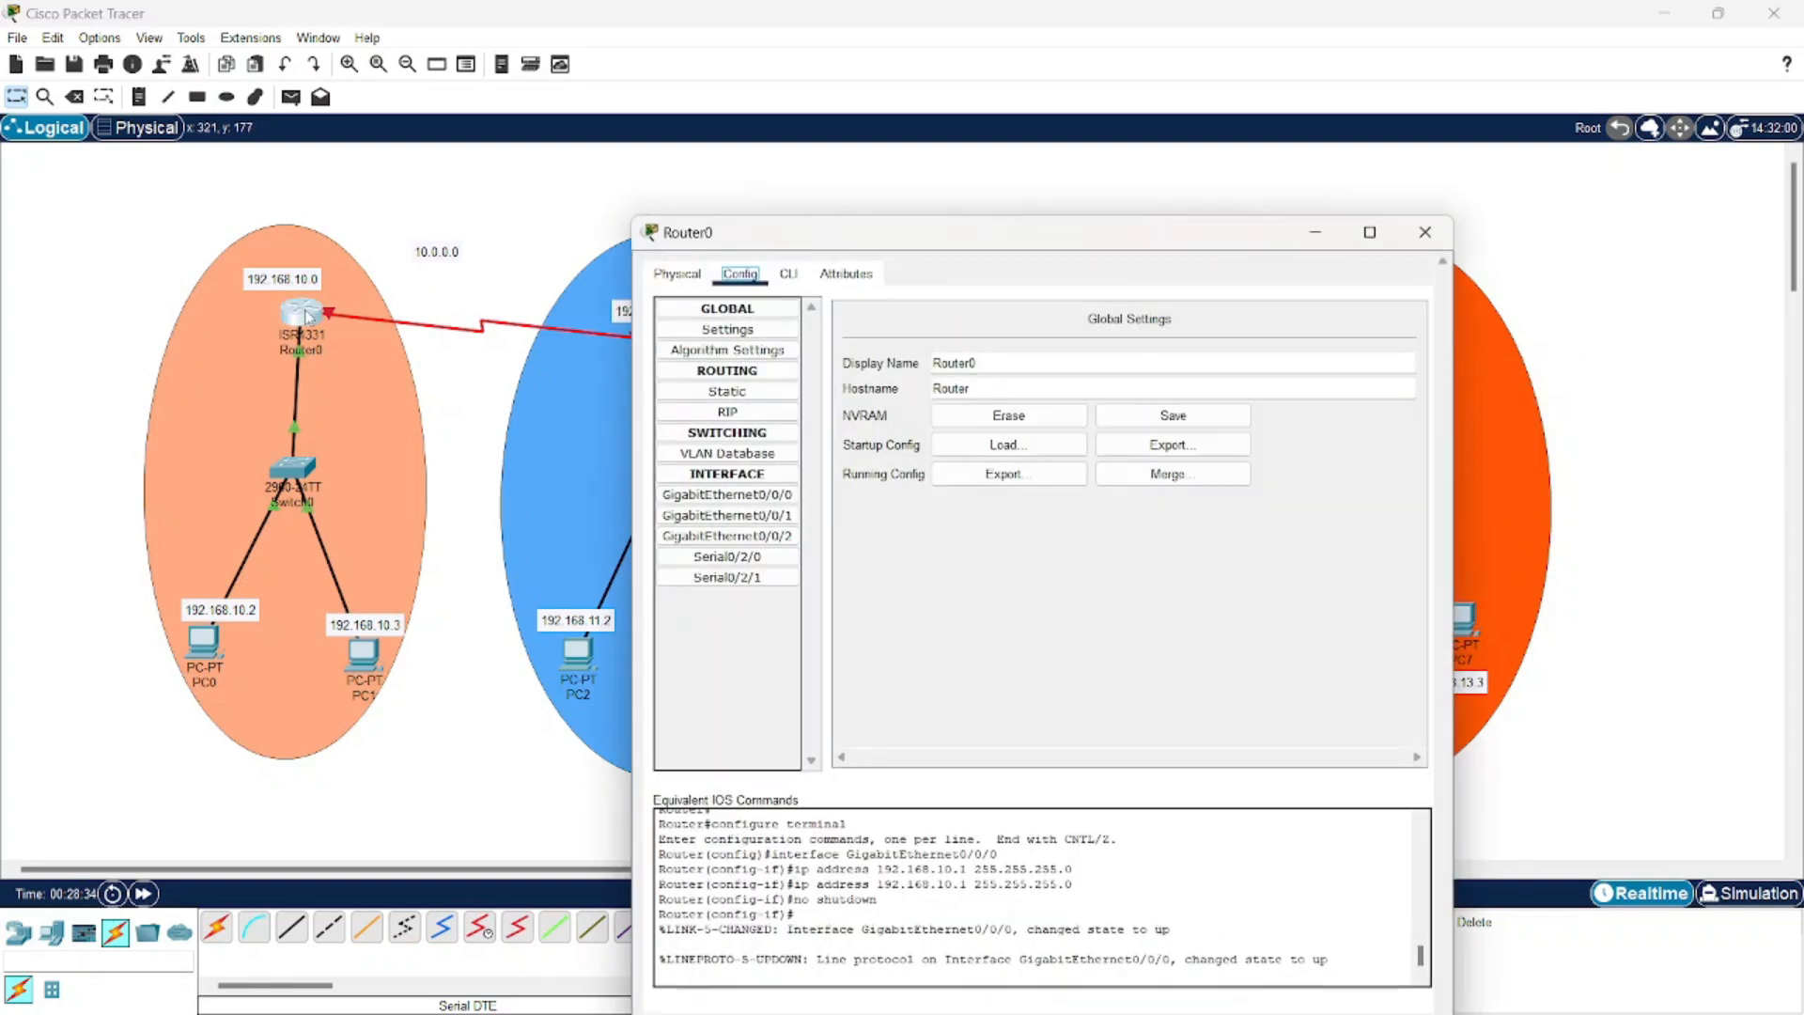
left_click(728, 522)
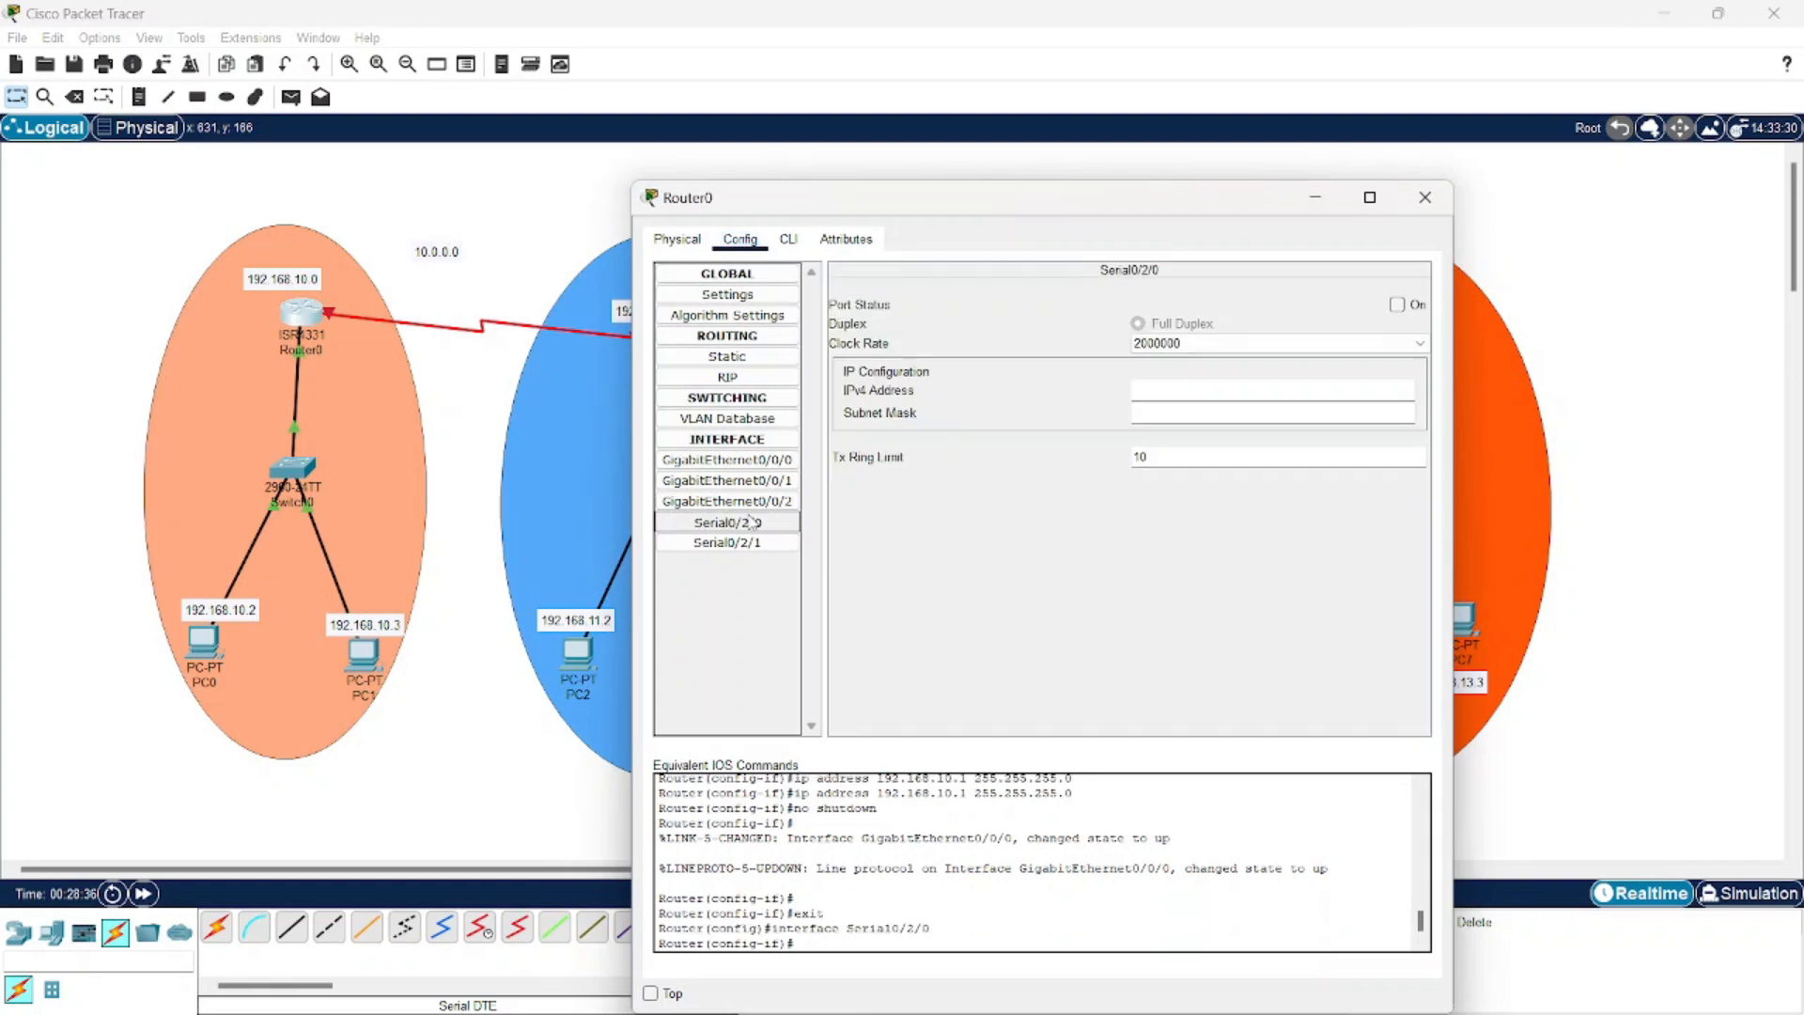
left_click(1167, 396)
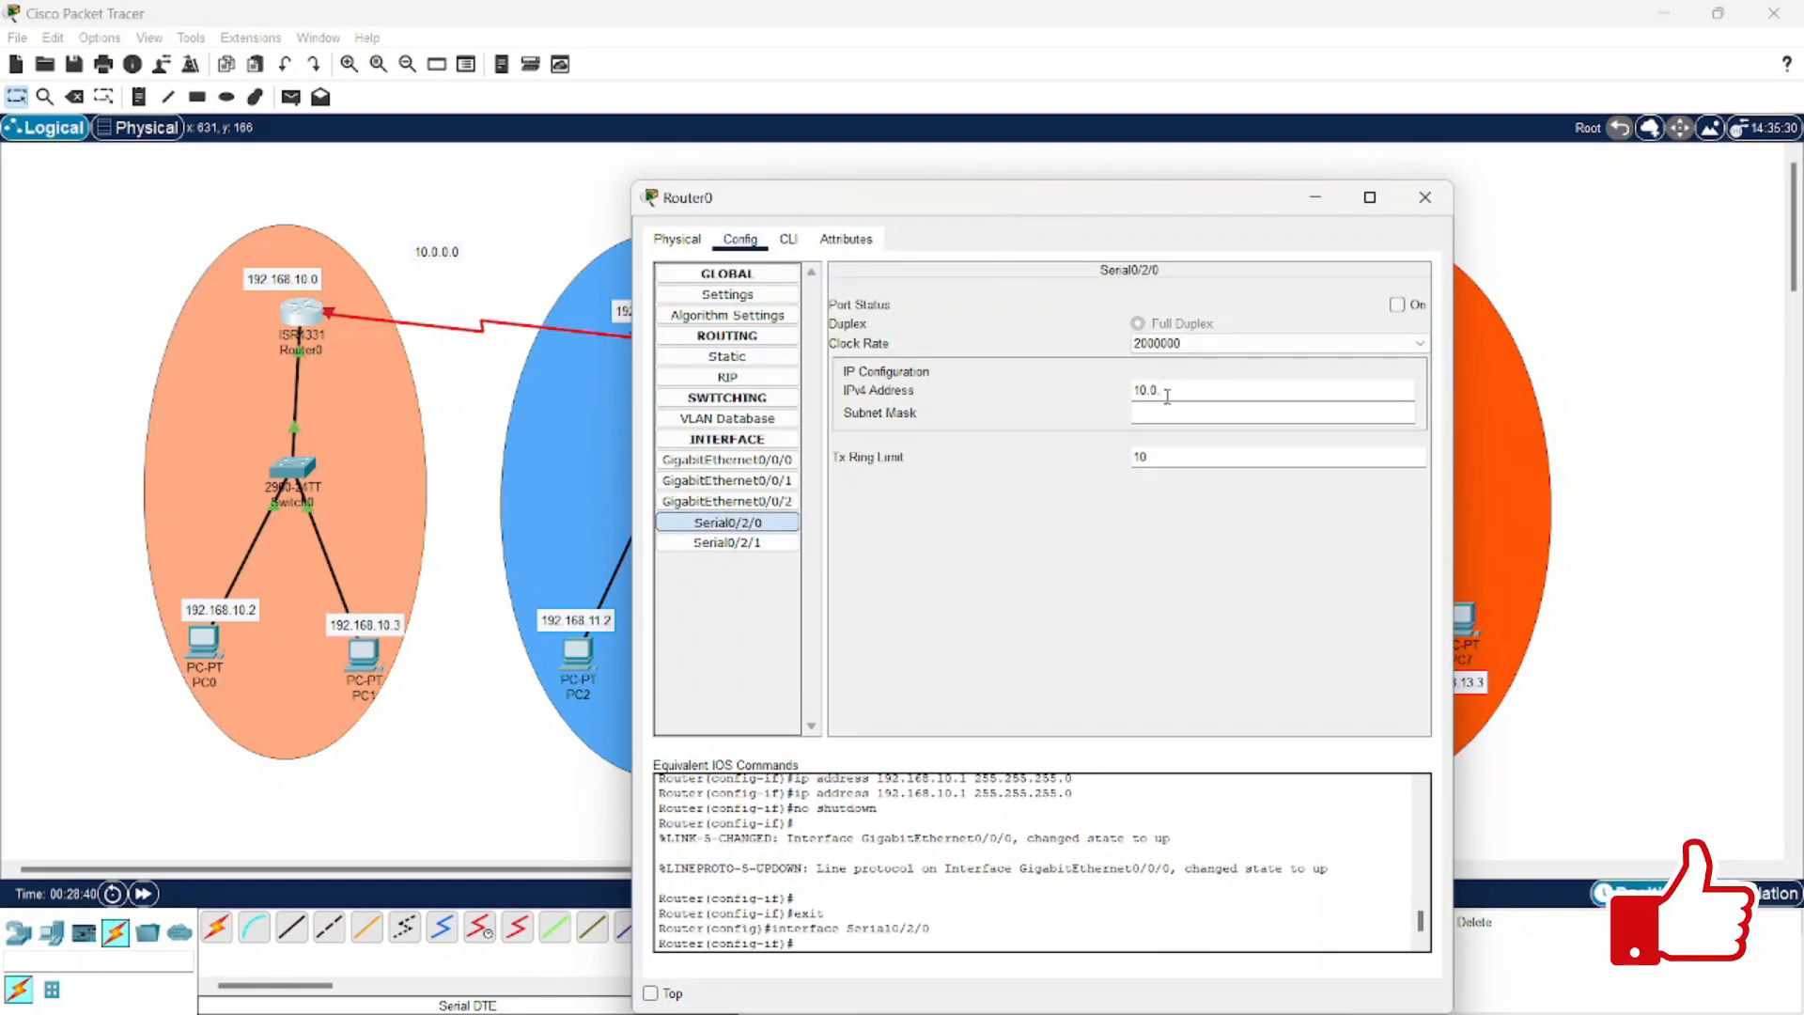
type("10.0.0")
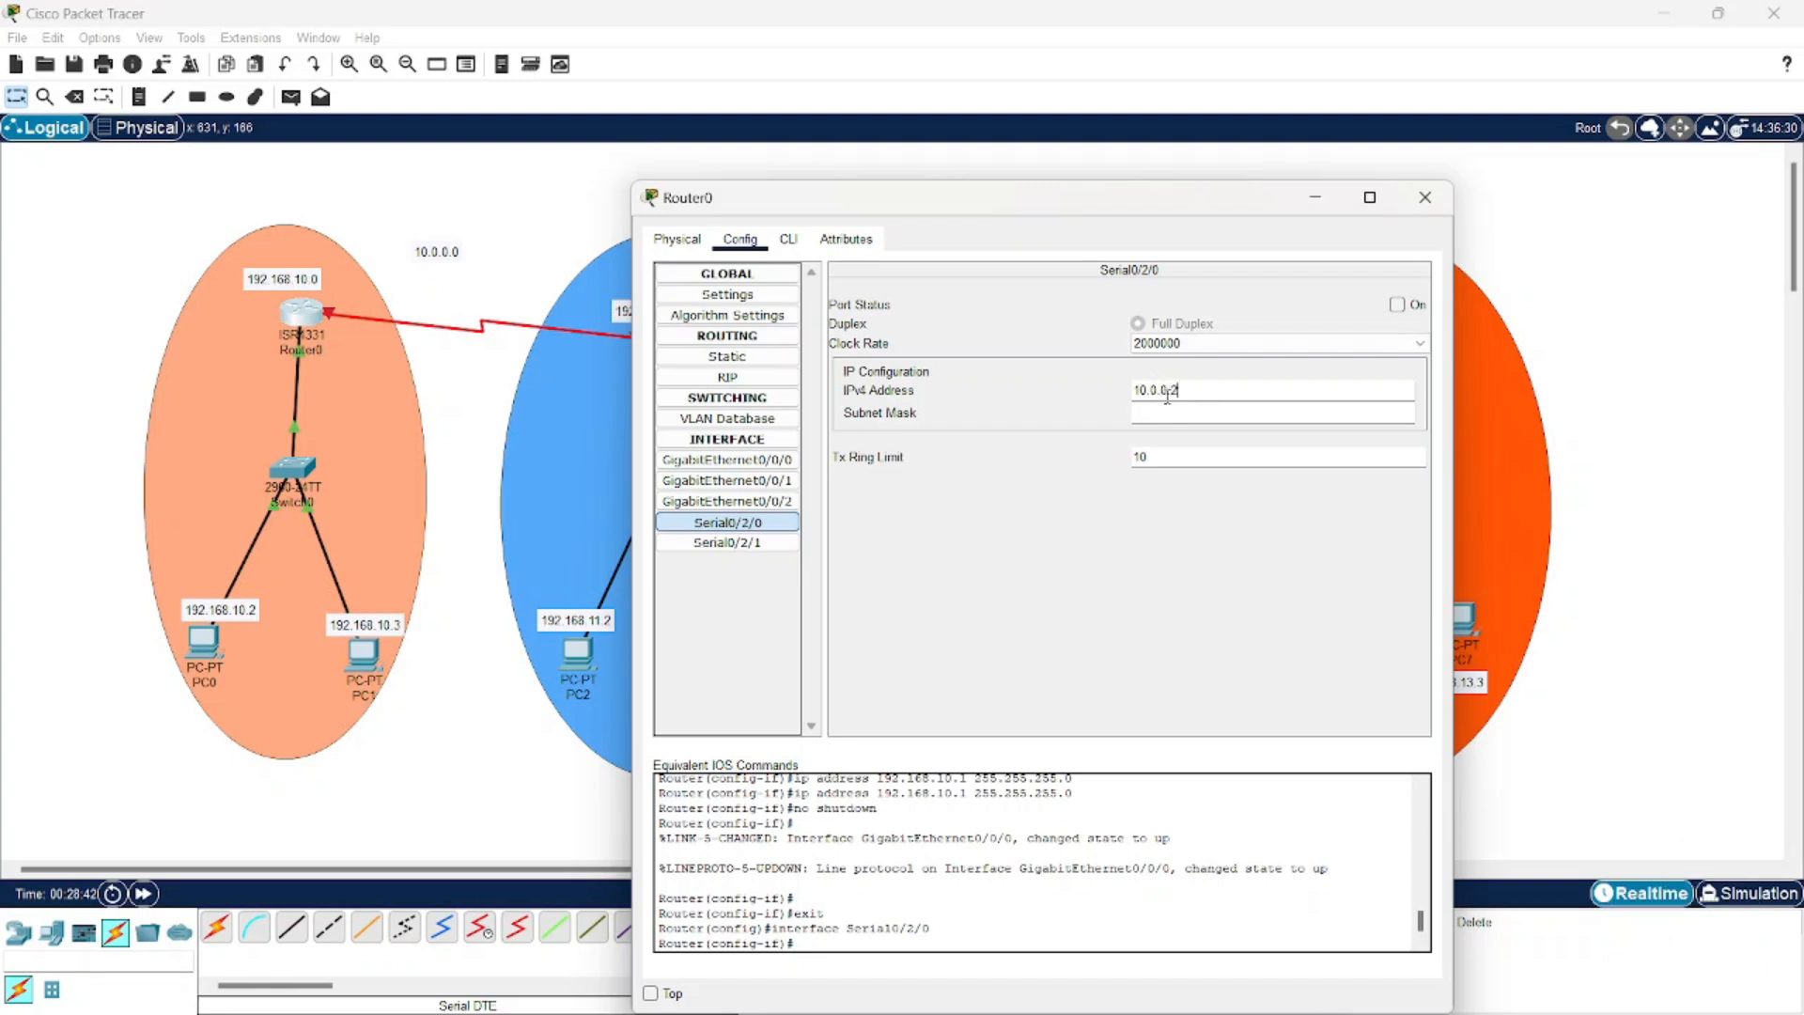
type(".2")
left_click(1168, 406)
left_click(1397, 305)
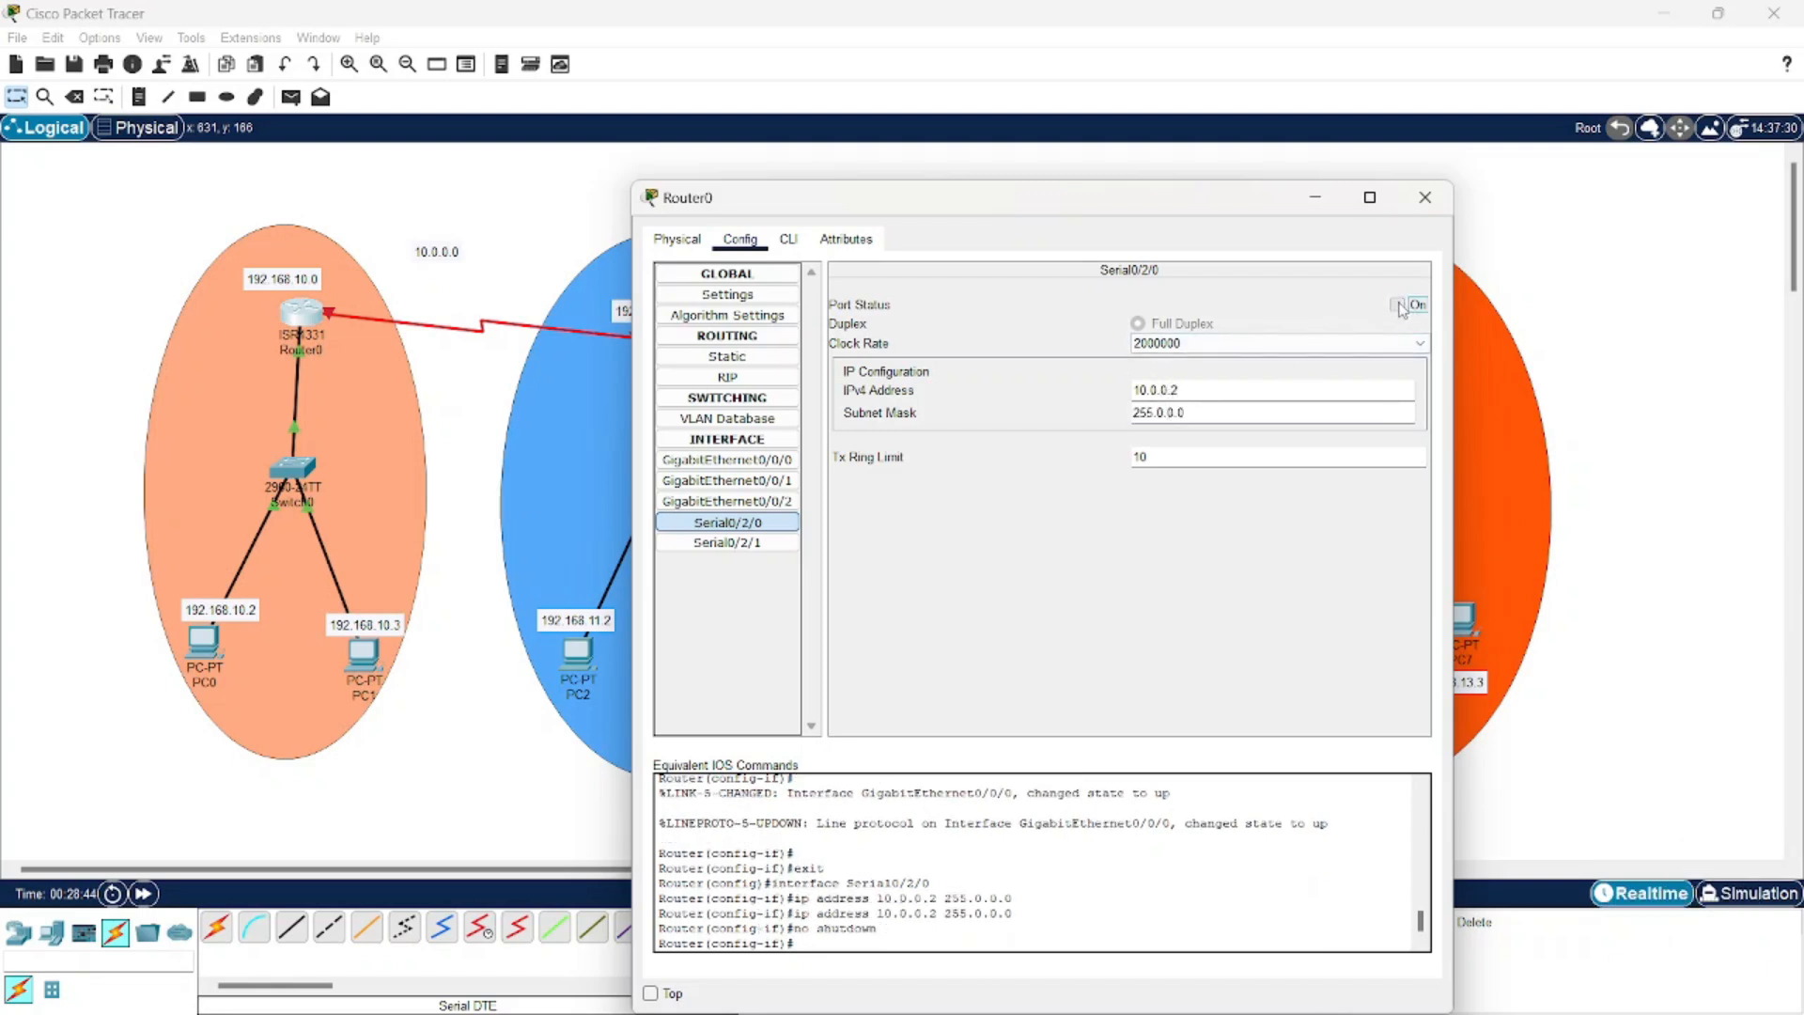
left_click(1425, 196)
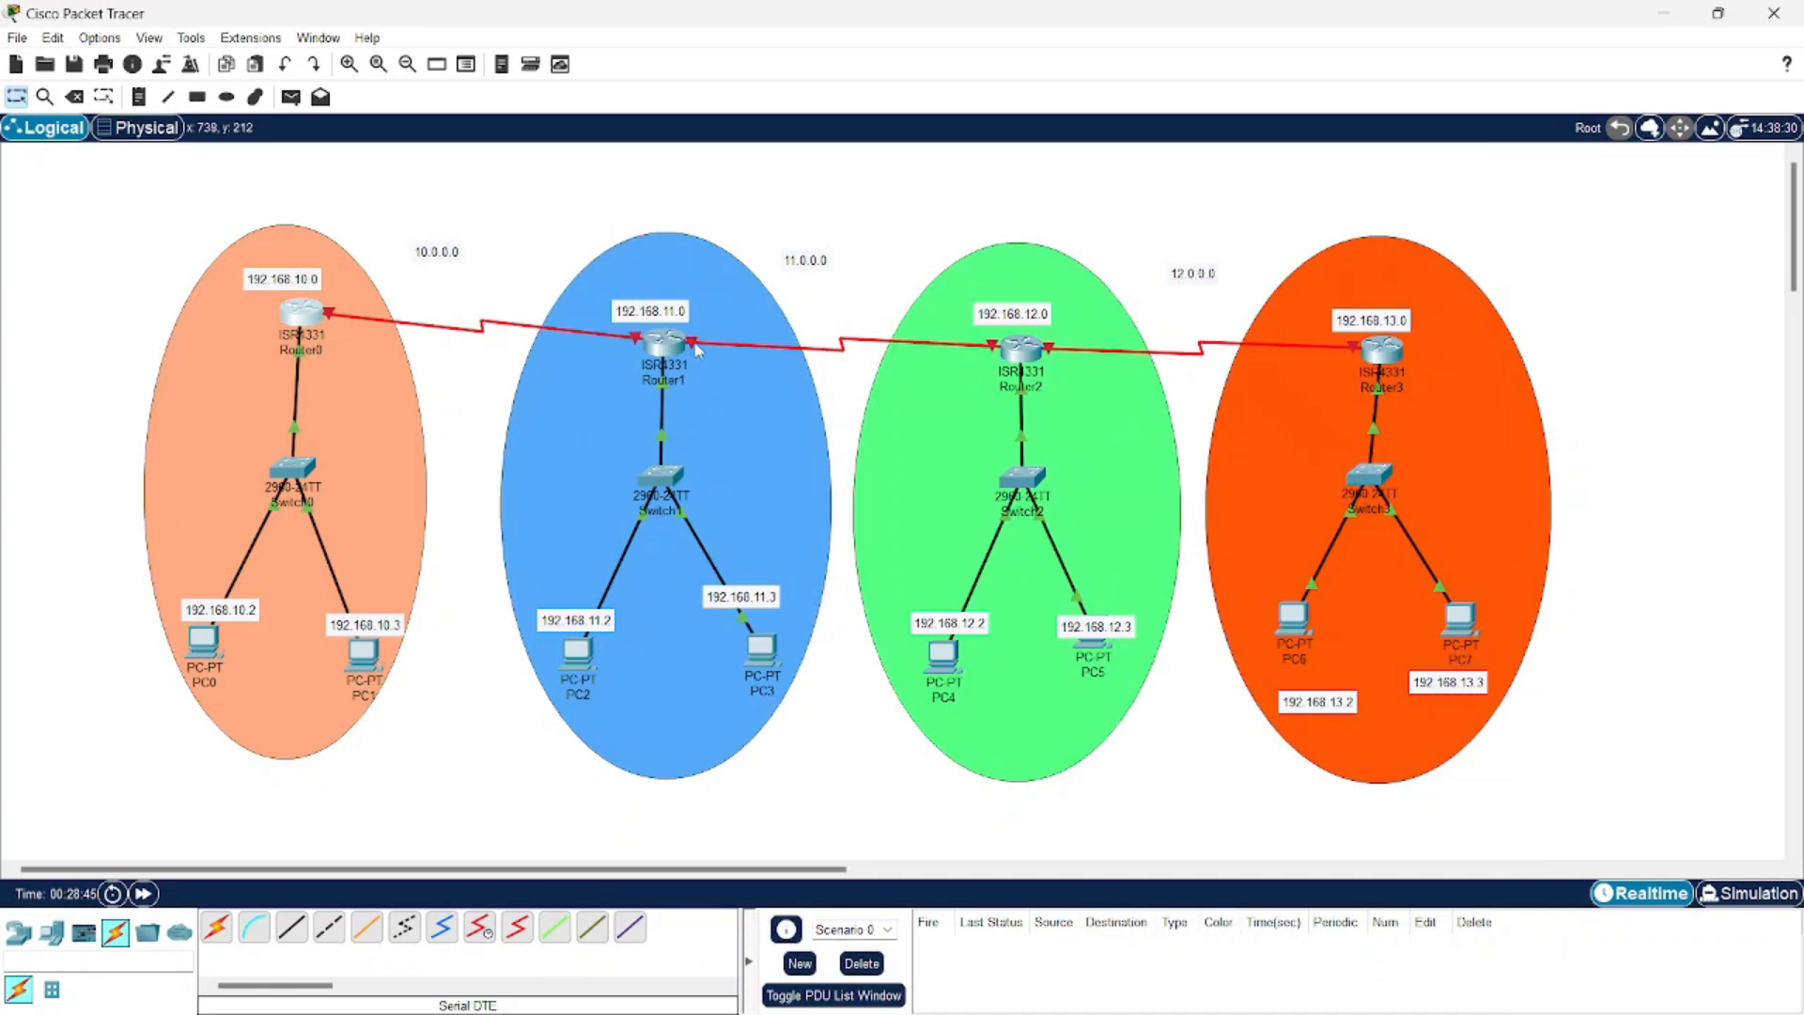
Open Router1's Serial0/2/0 interface configuration with its IPv4 address ready for entry
left_click(663, 350)
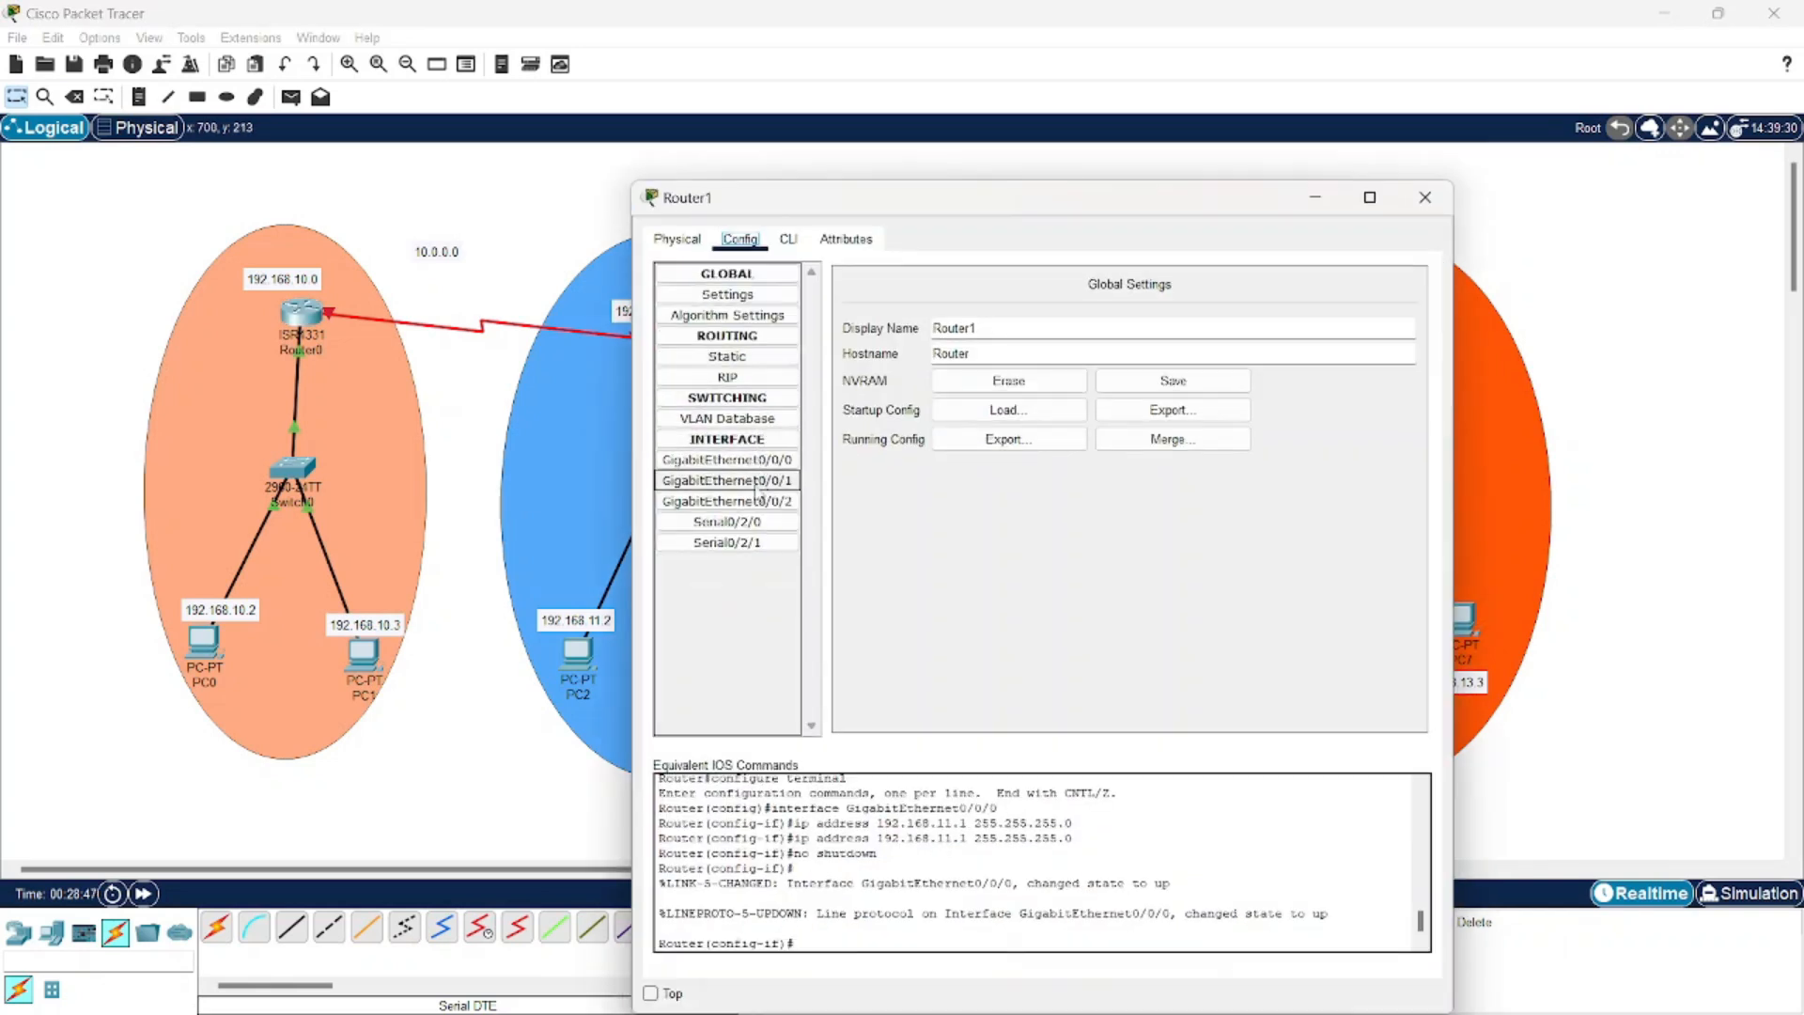
left_click(752, 525)
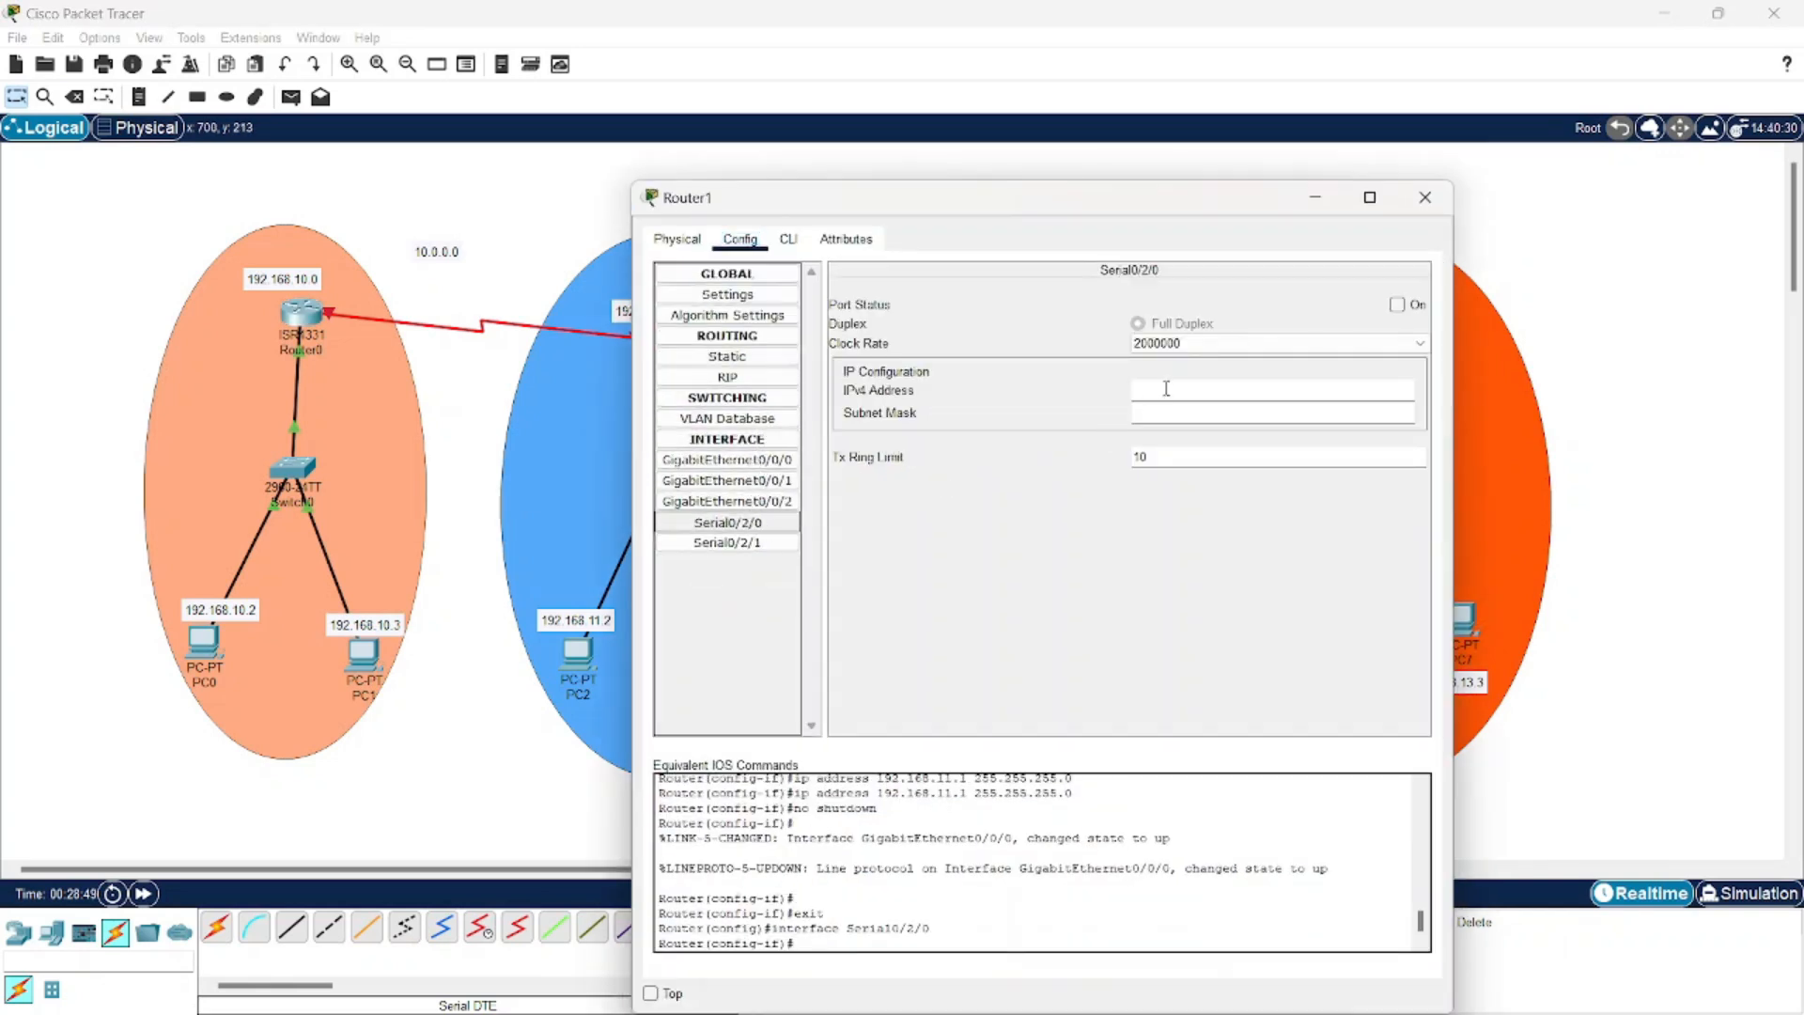
left_click(1170, 385)
type("192.168.13.")
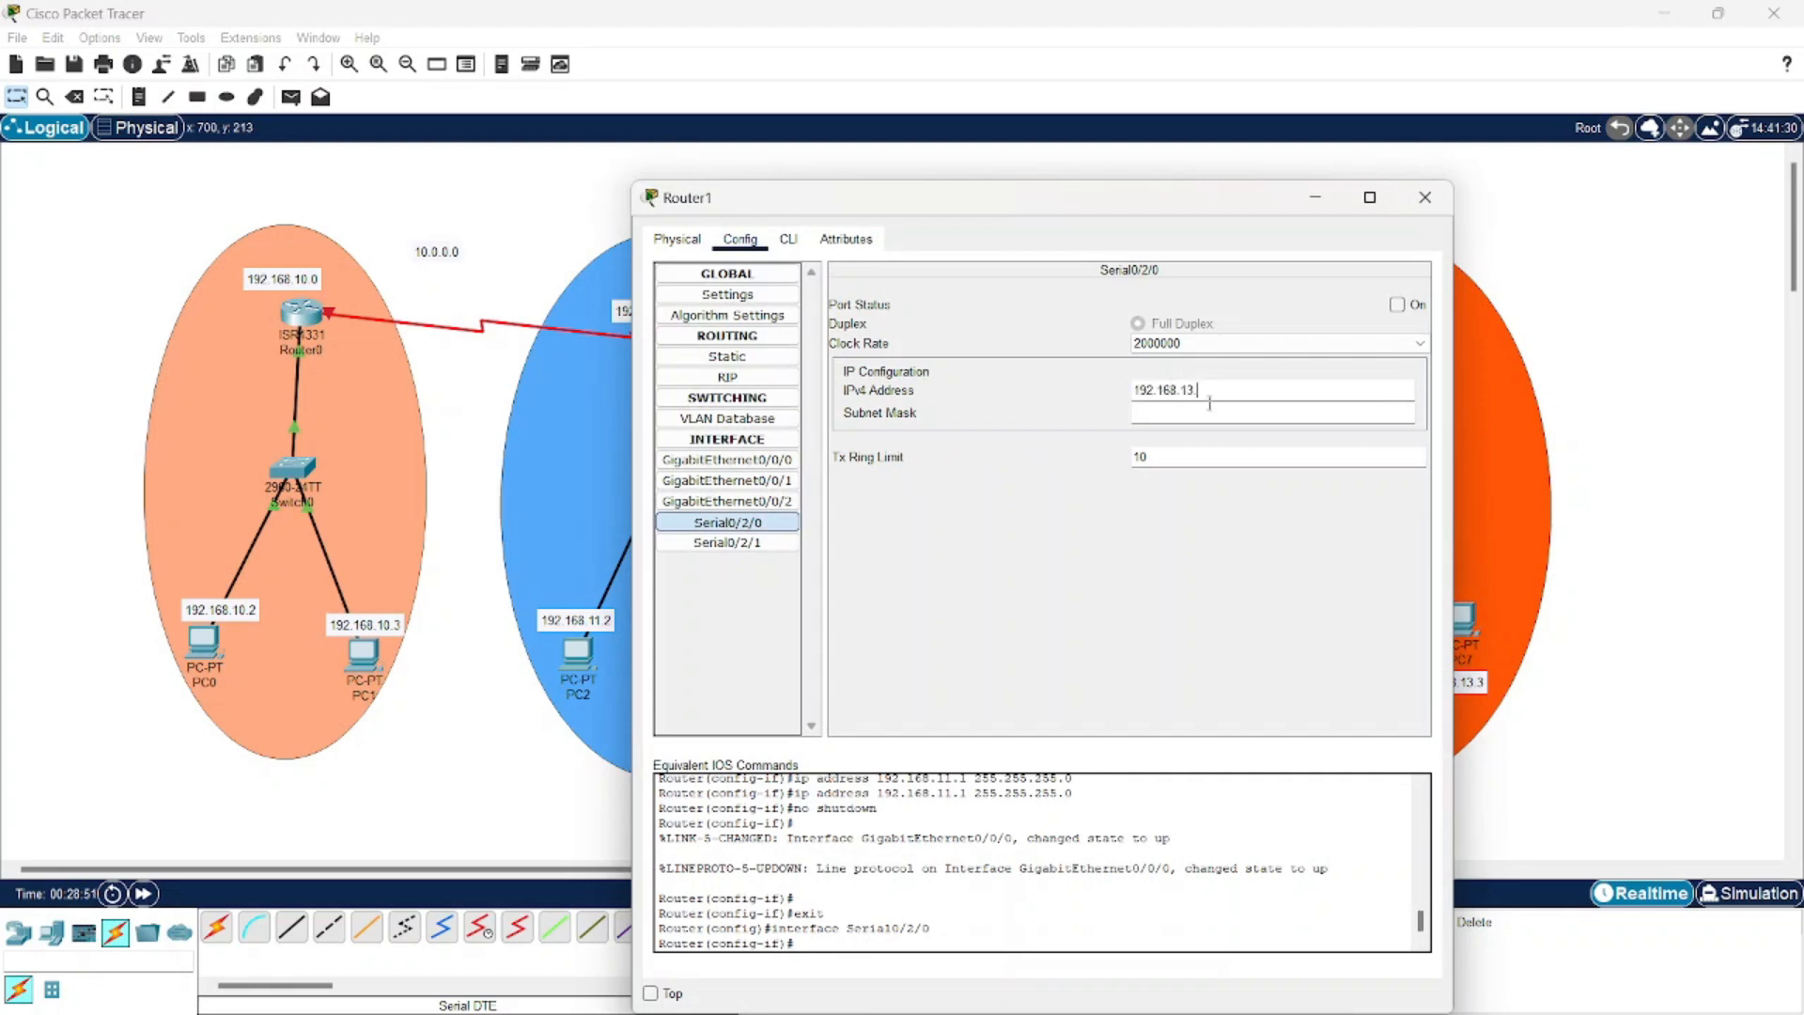
key("BackSpace")
key("BackSpace")
key("BackSpace")
key("BackSpace")
key("BackSpace")
key("BackSpace")
key("BackSpace")
Give Router1's Serial0/2/0 interface the address 10.0.0.3 with subnet mask 255.0.0.0 and turn the port on
type("10.0.0.3")
left_click(1226, 411)
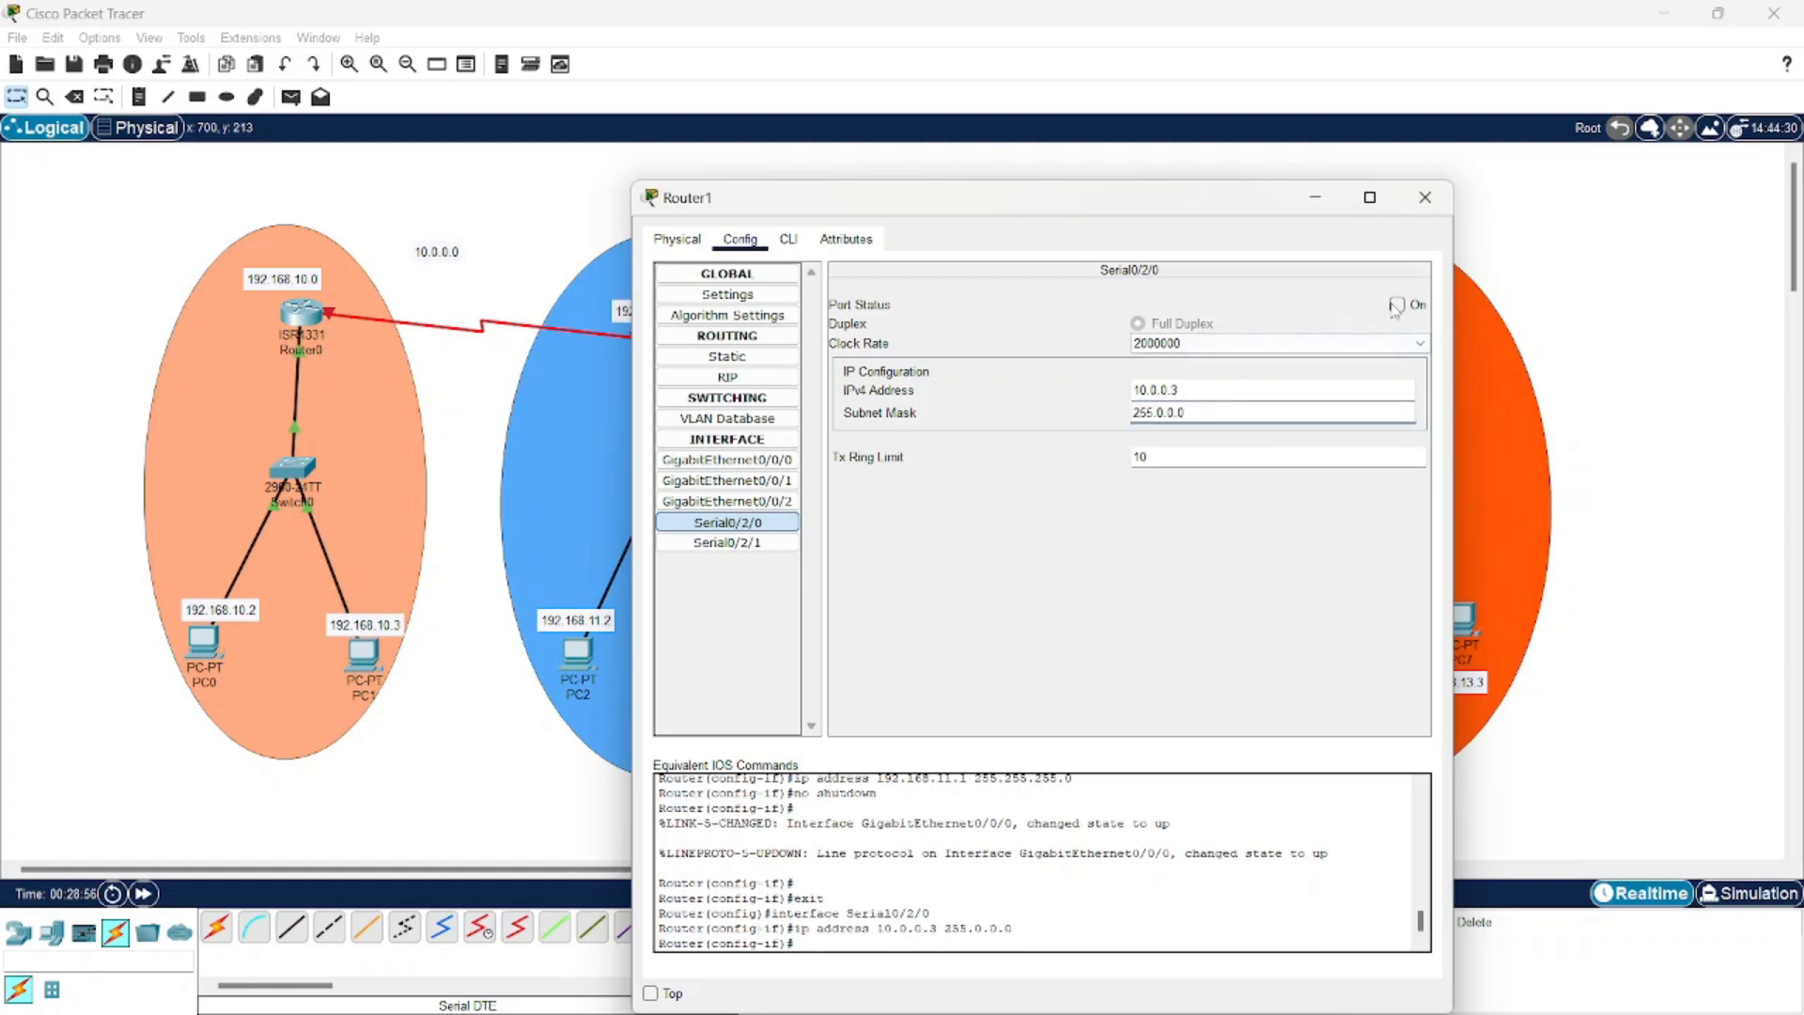
left_click(1397, 304)
Give Router1's Serial0/2/1 interface the address 11.0.0.2 with subnet mask 255.0.0.0, turn the port on and close the window
left_click(751, 543)
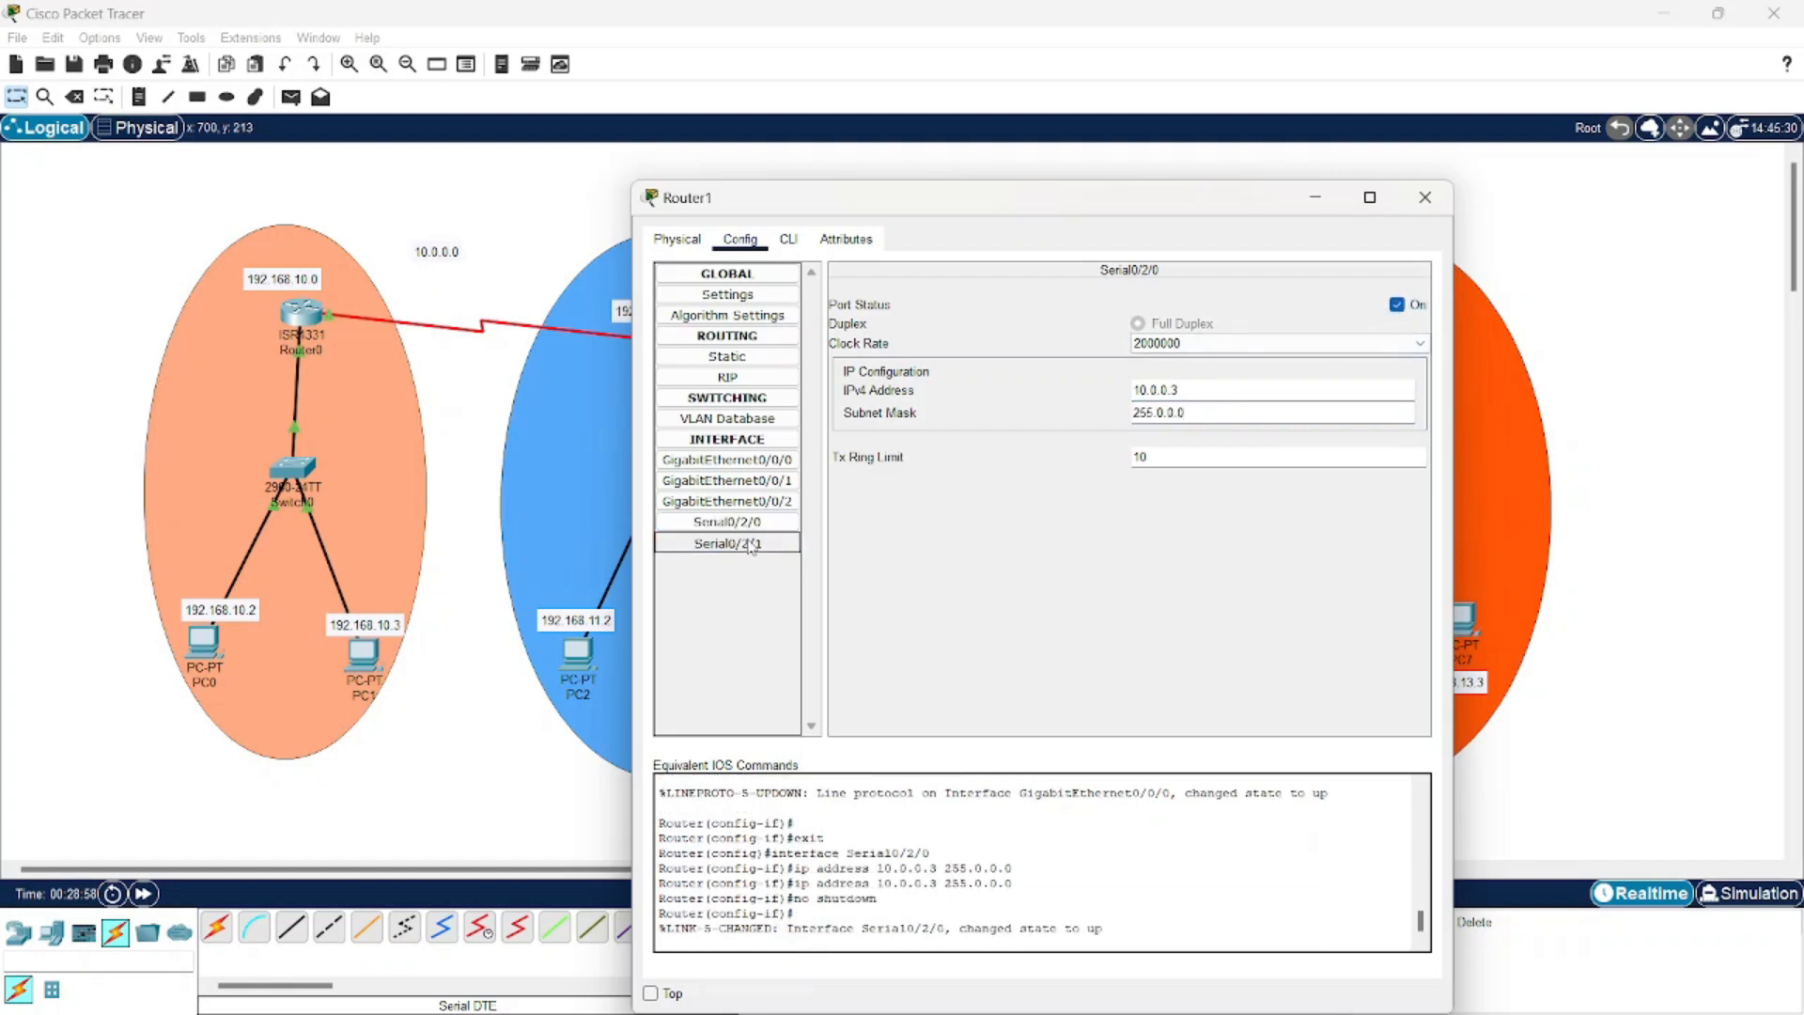
left_click(1147, 392)
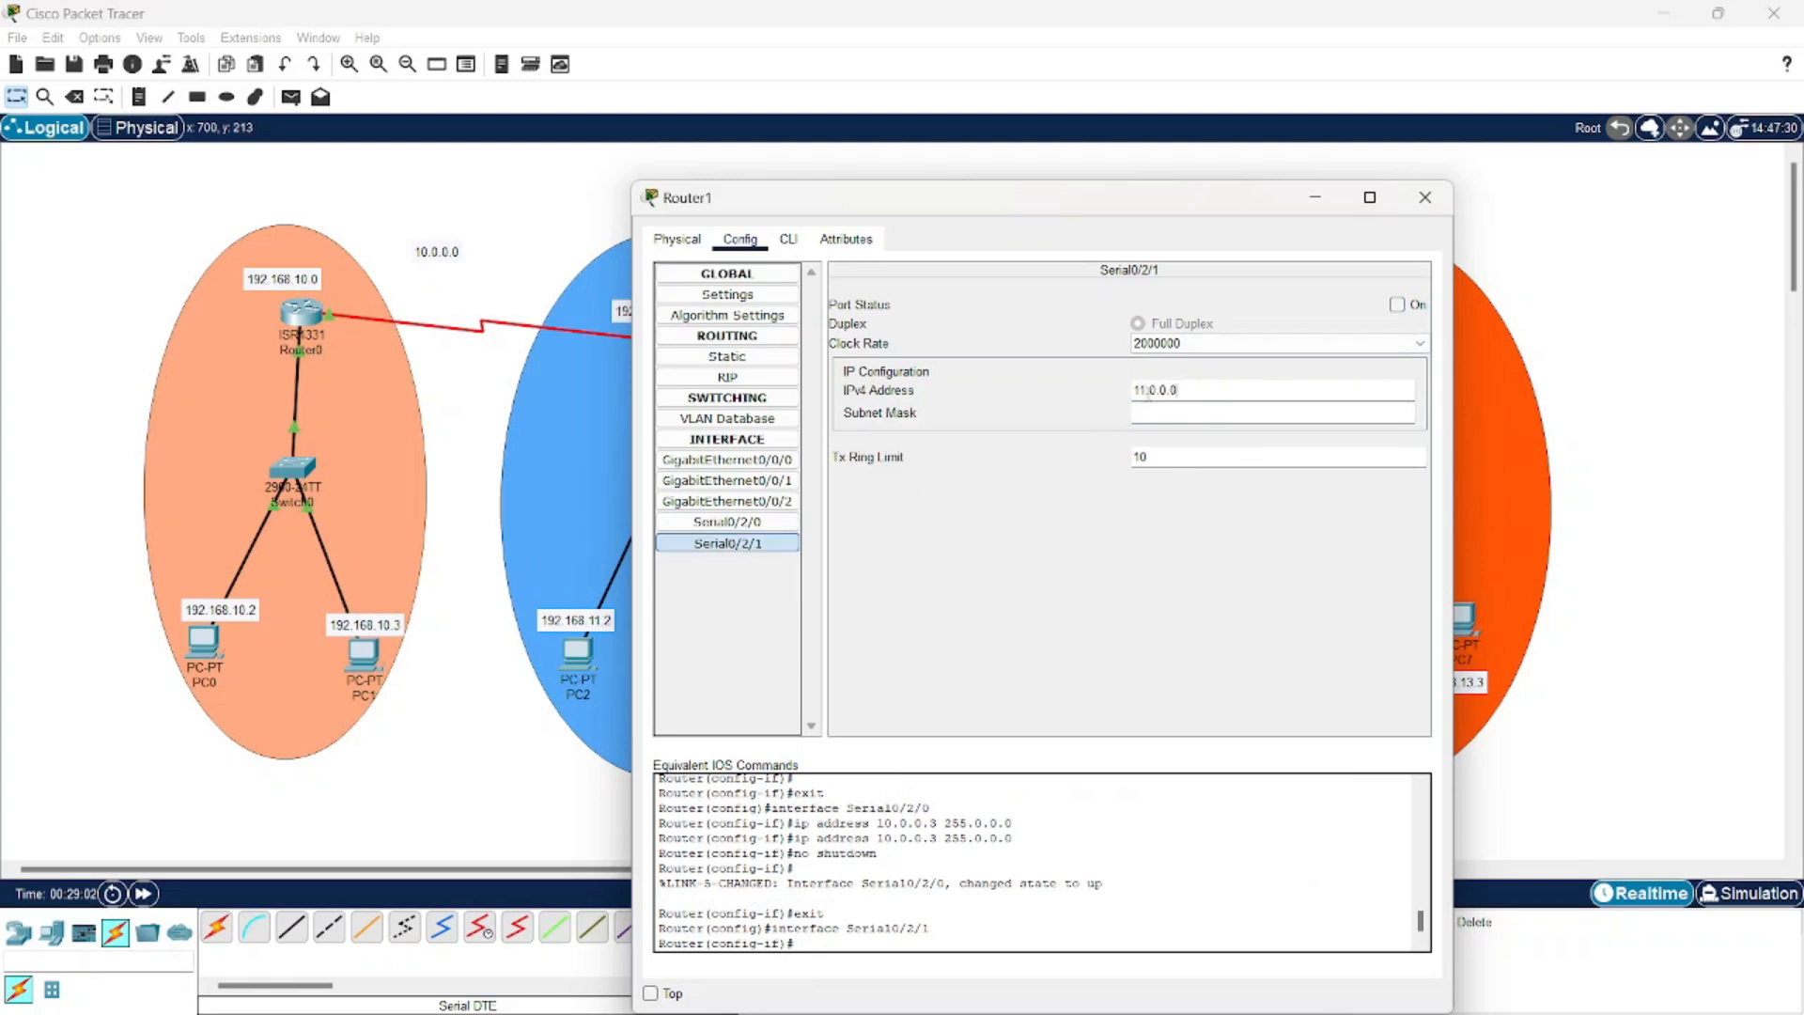
left_click(1175, 412)
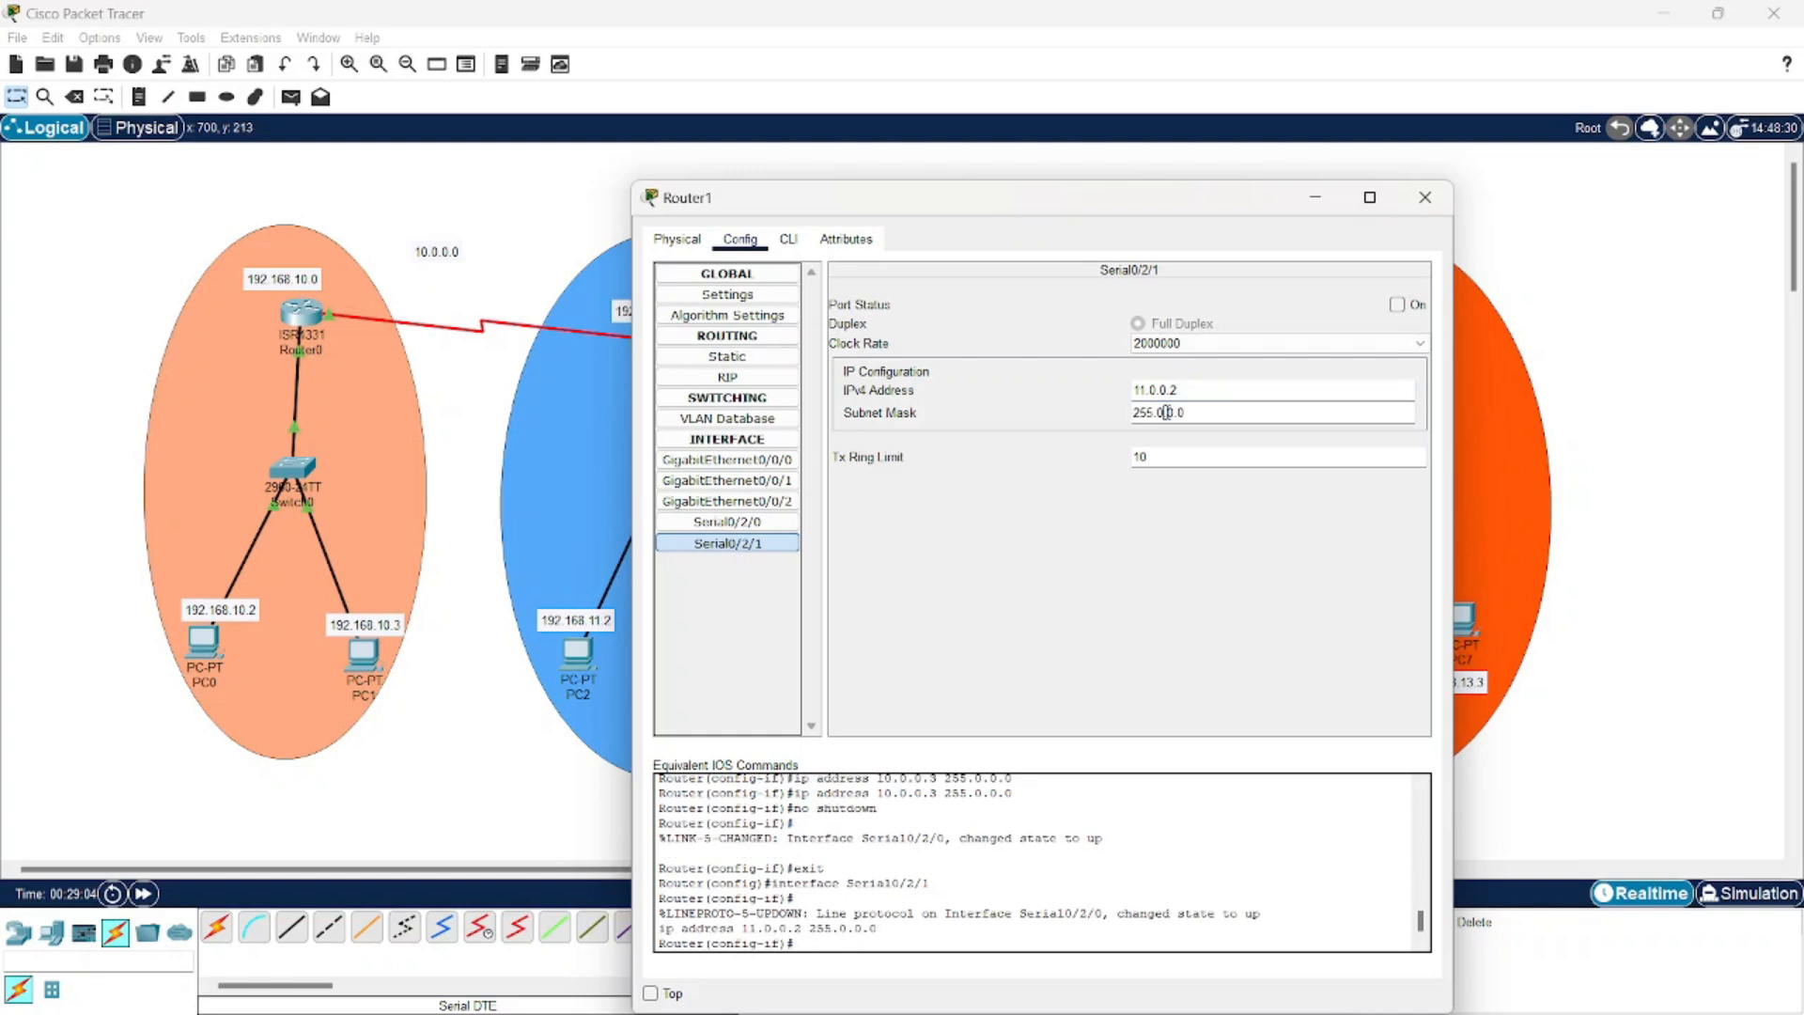
left_click(1397, 304)
left_click(1424, 196)
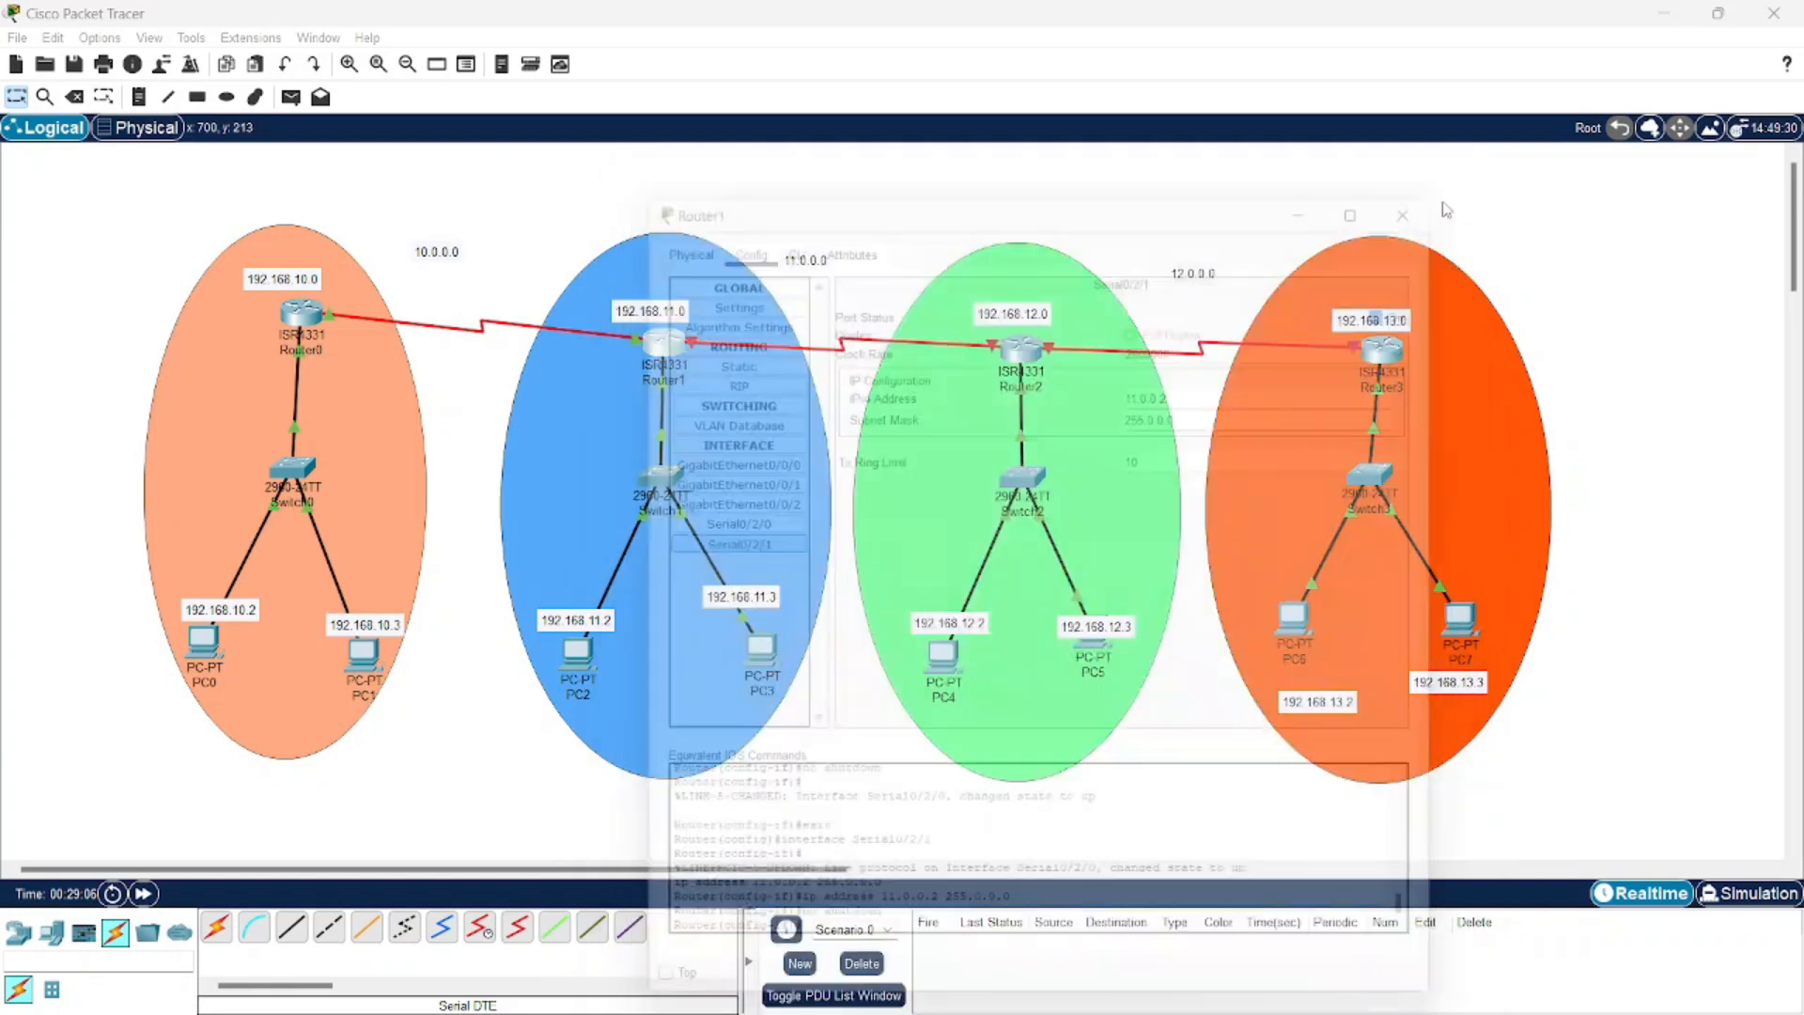
Give Router2's Serial0/2/0 interface the address 11.0.0.3 with subnet mask 255.0.0.0 and turn the port on
left_click(1035, 352)
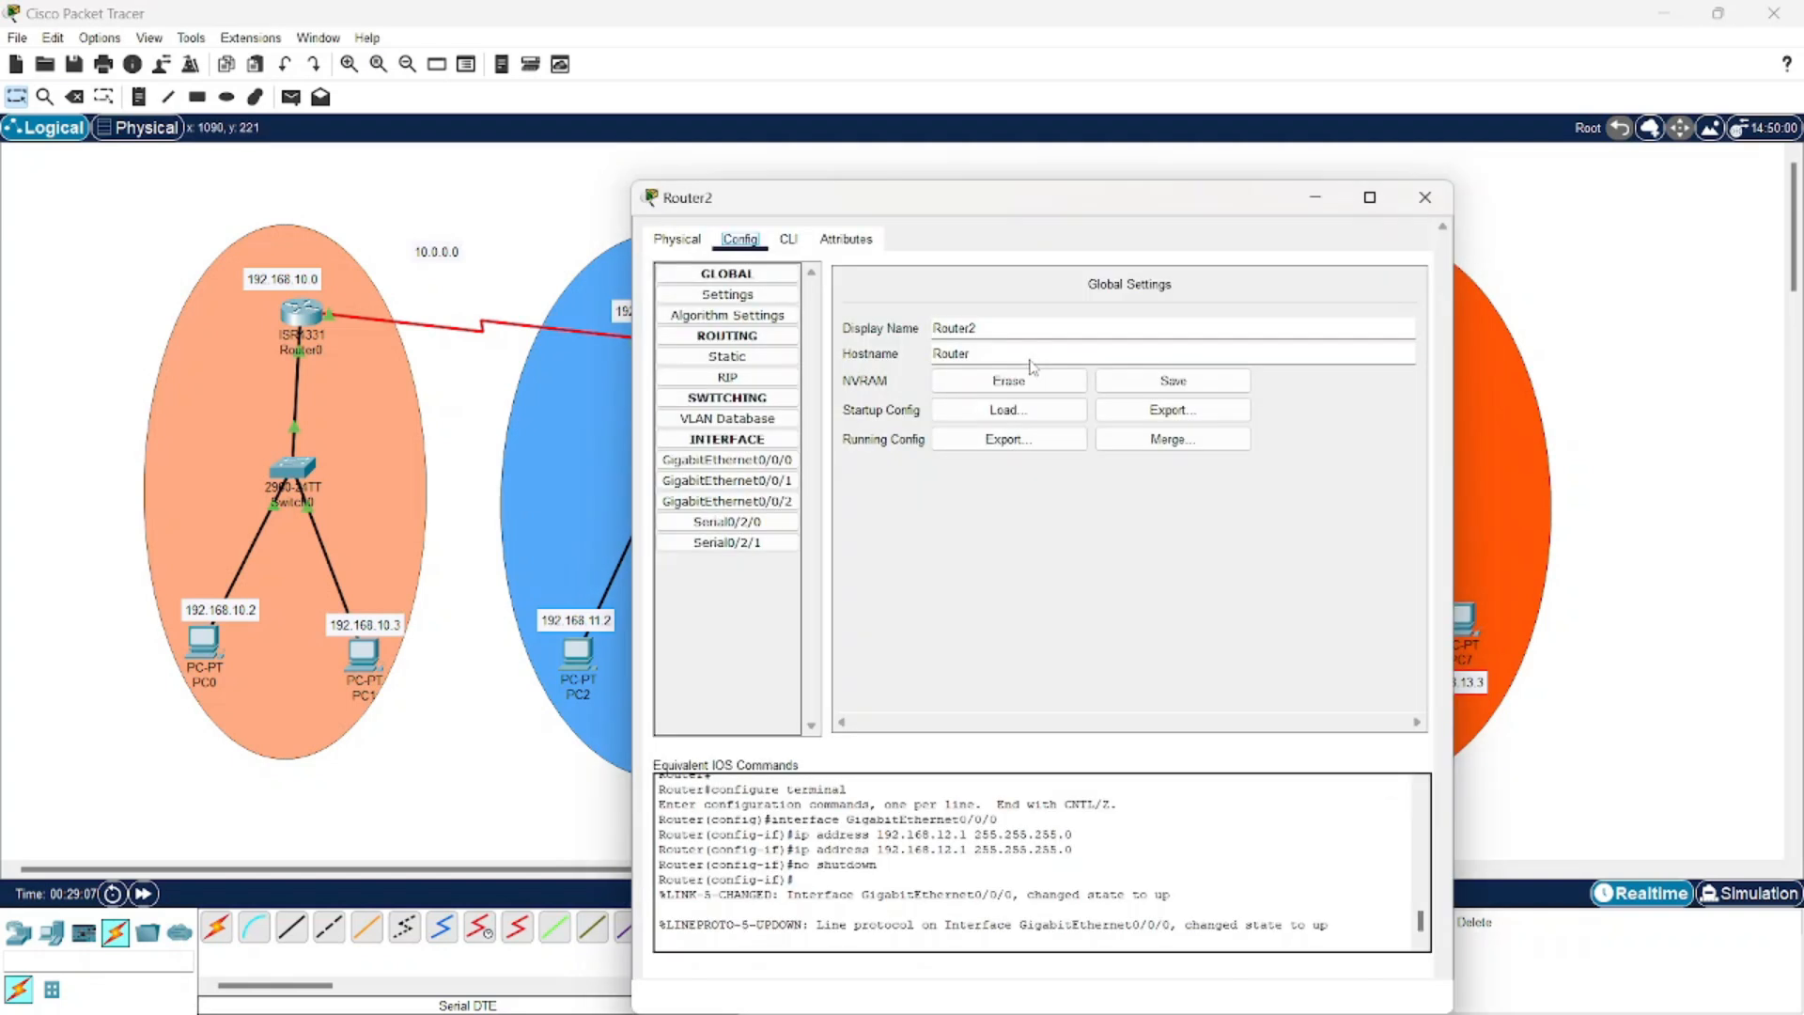
left_click(726, 521)
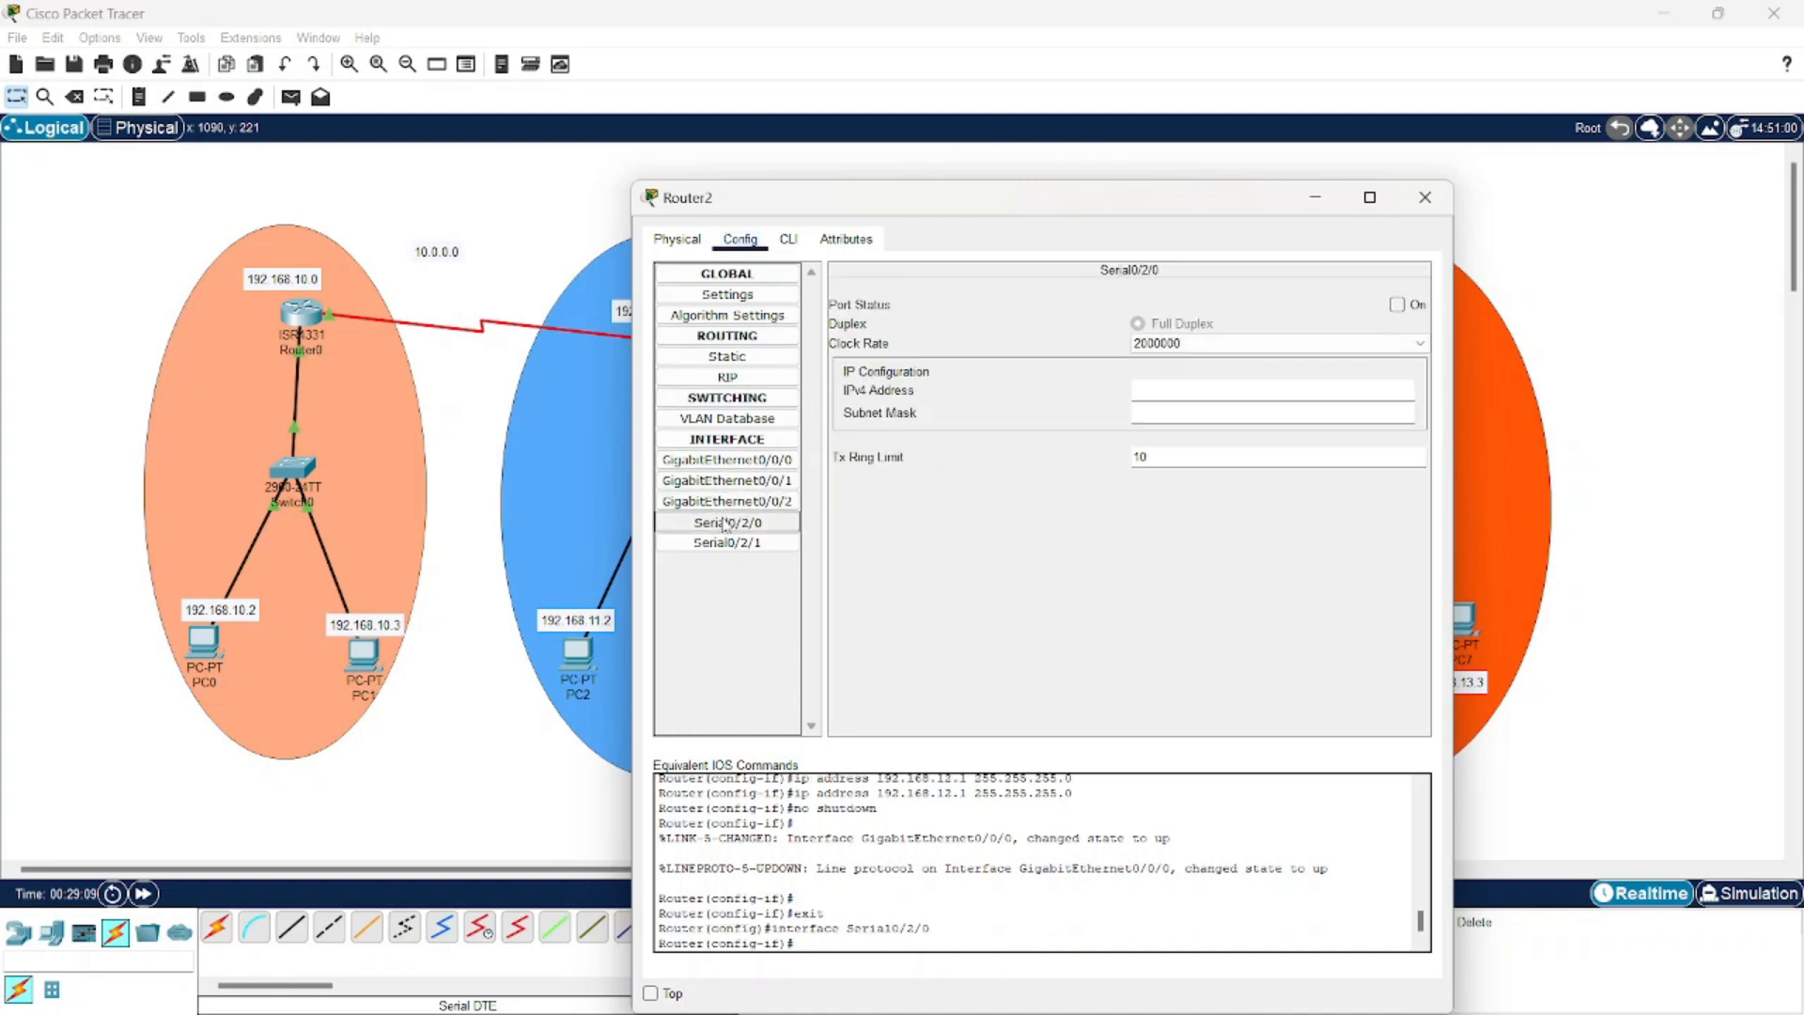
left_click(1181, 393)
type("11.0.0.3")
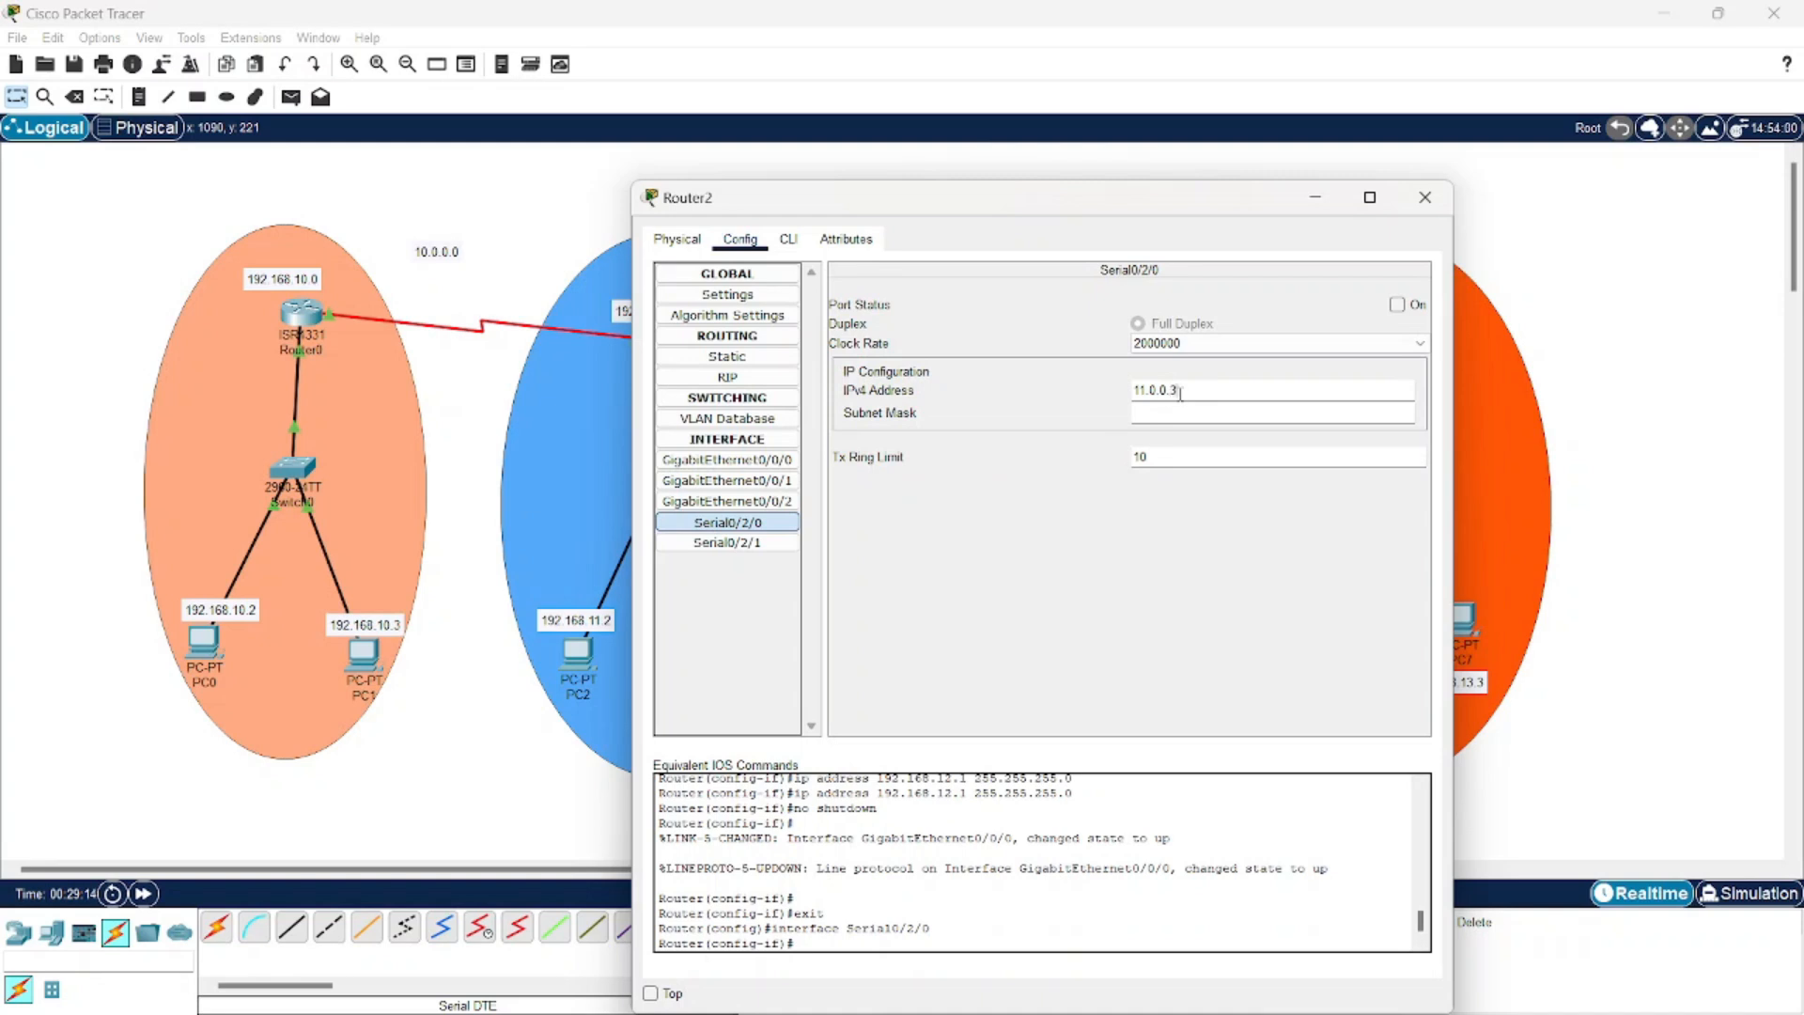
left_click(1179, 412)
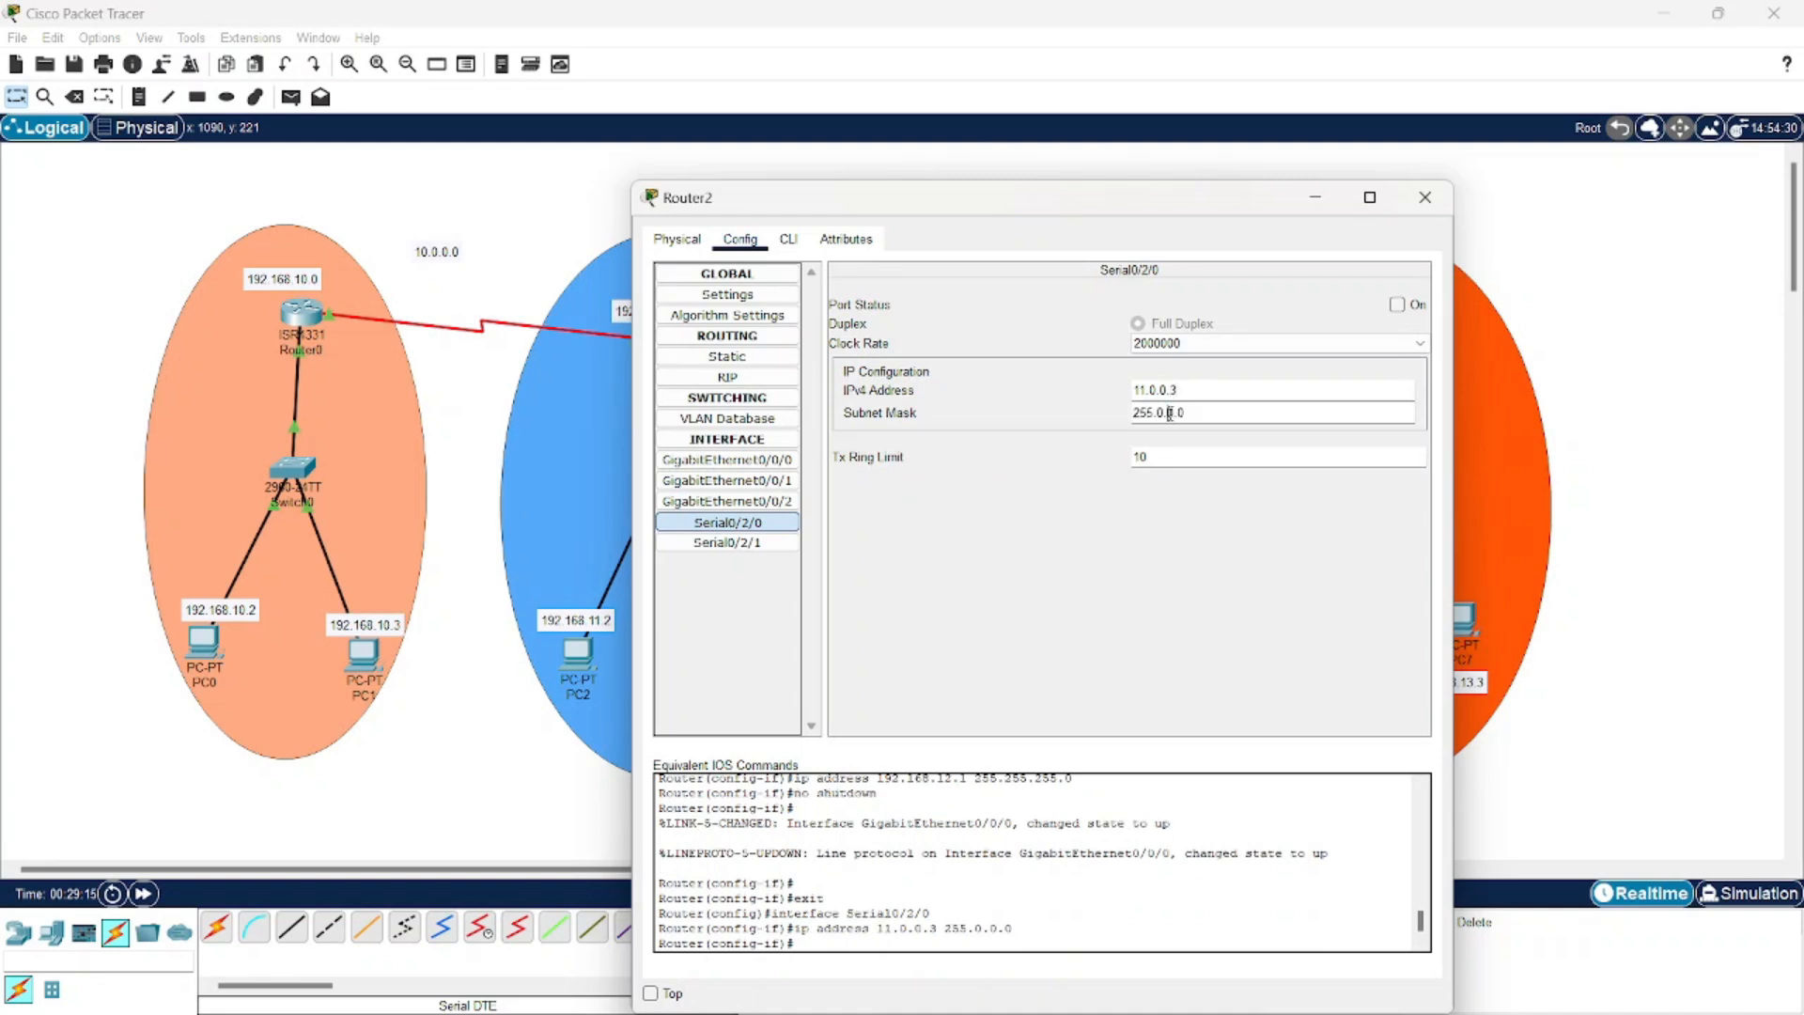
left_click(1397, 305)
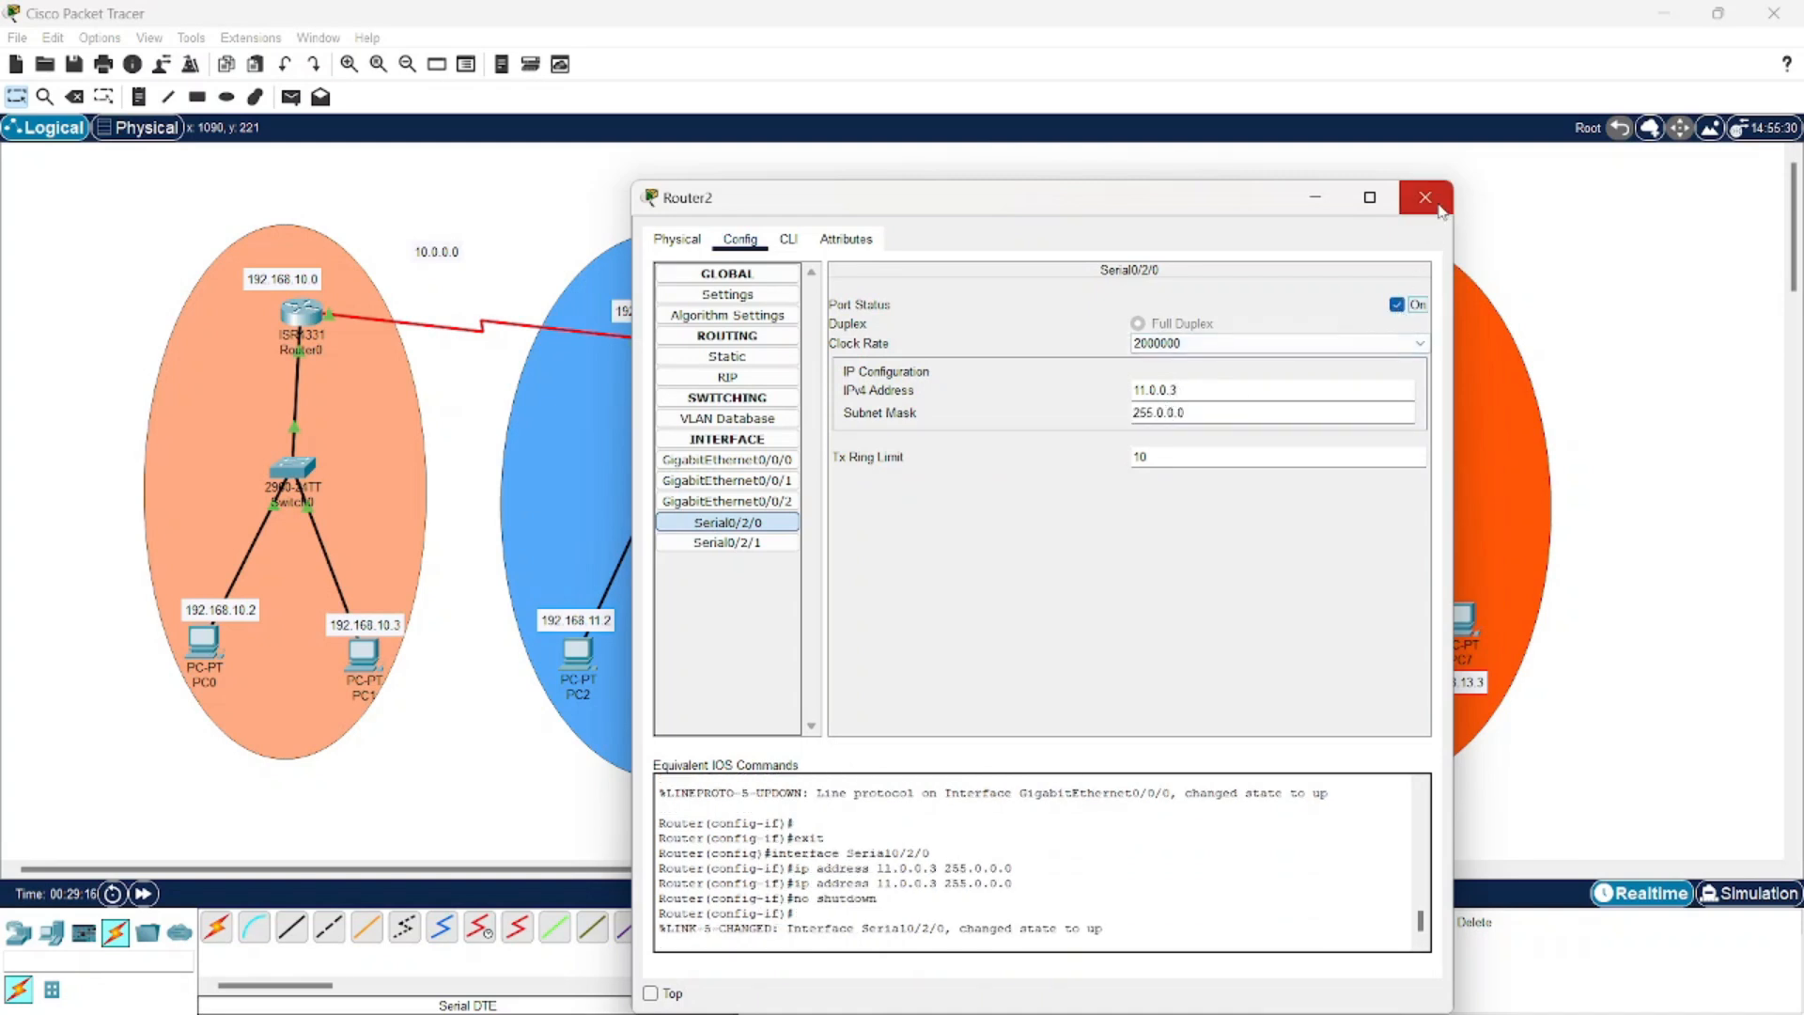
Give Router2's Serial0/2/1 interface the address 12.0.0.2 with subnet mask 255.0.0.0, turn the port on and close the window
left_click(727, 543)
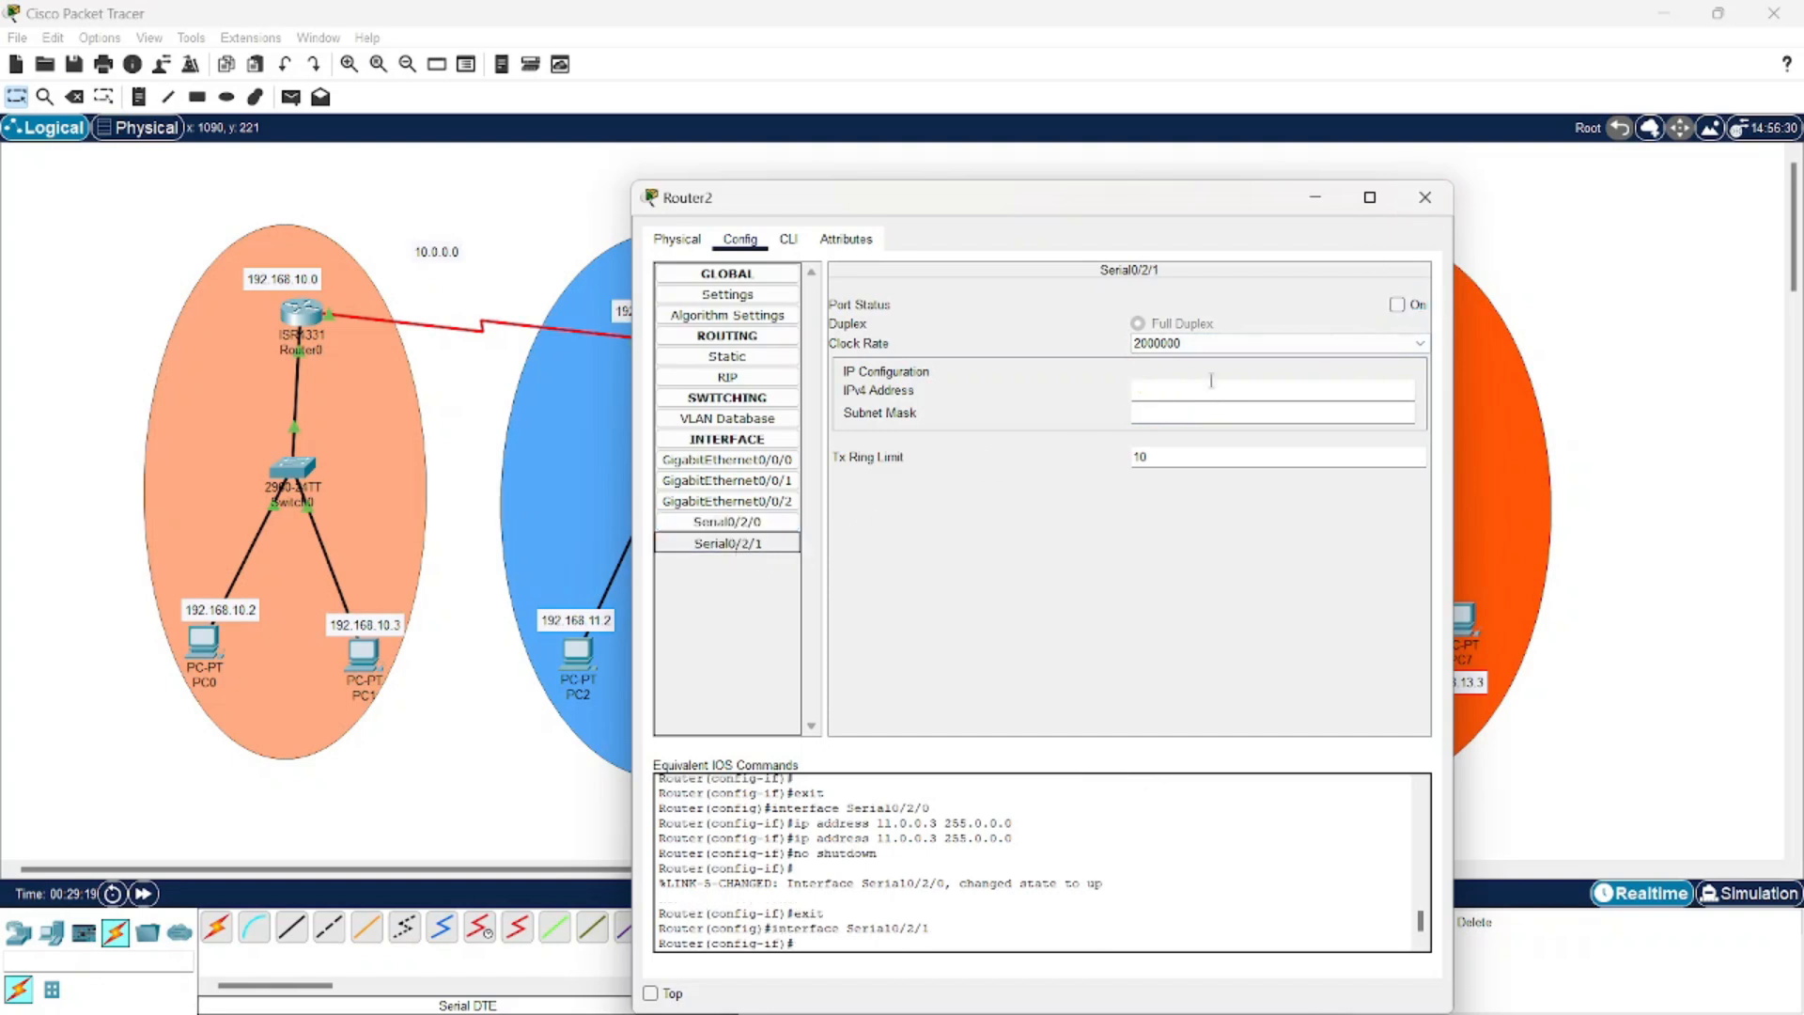
left_click(1211, 387)
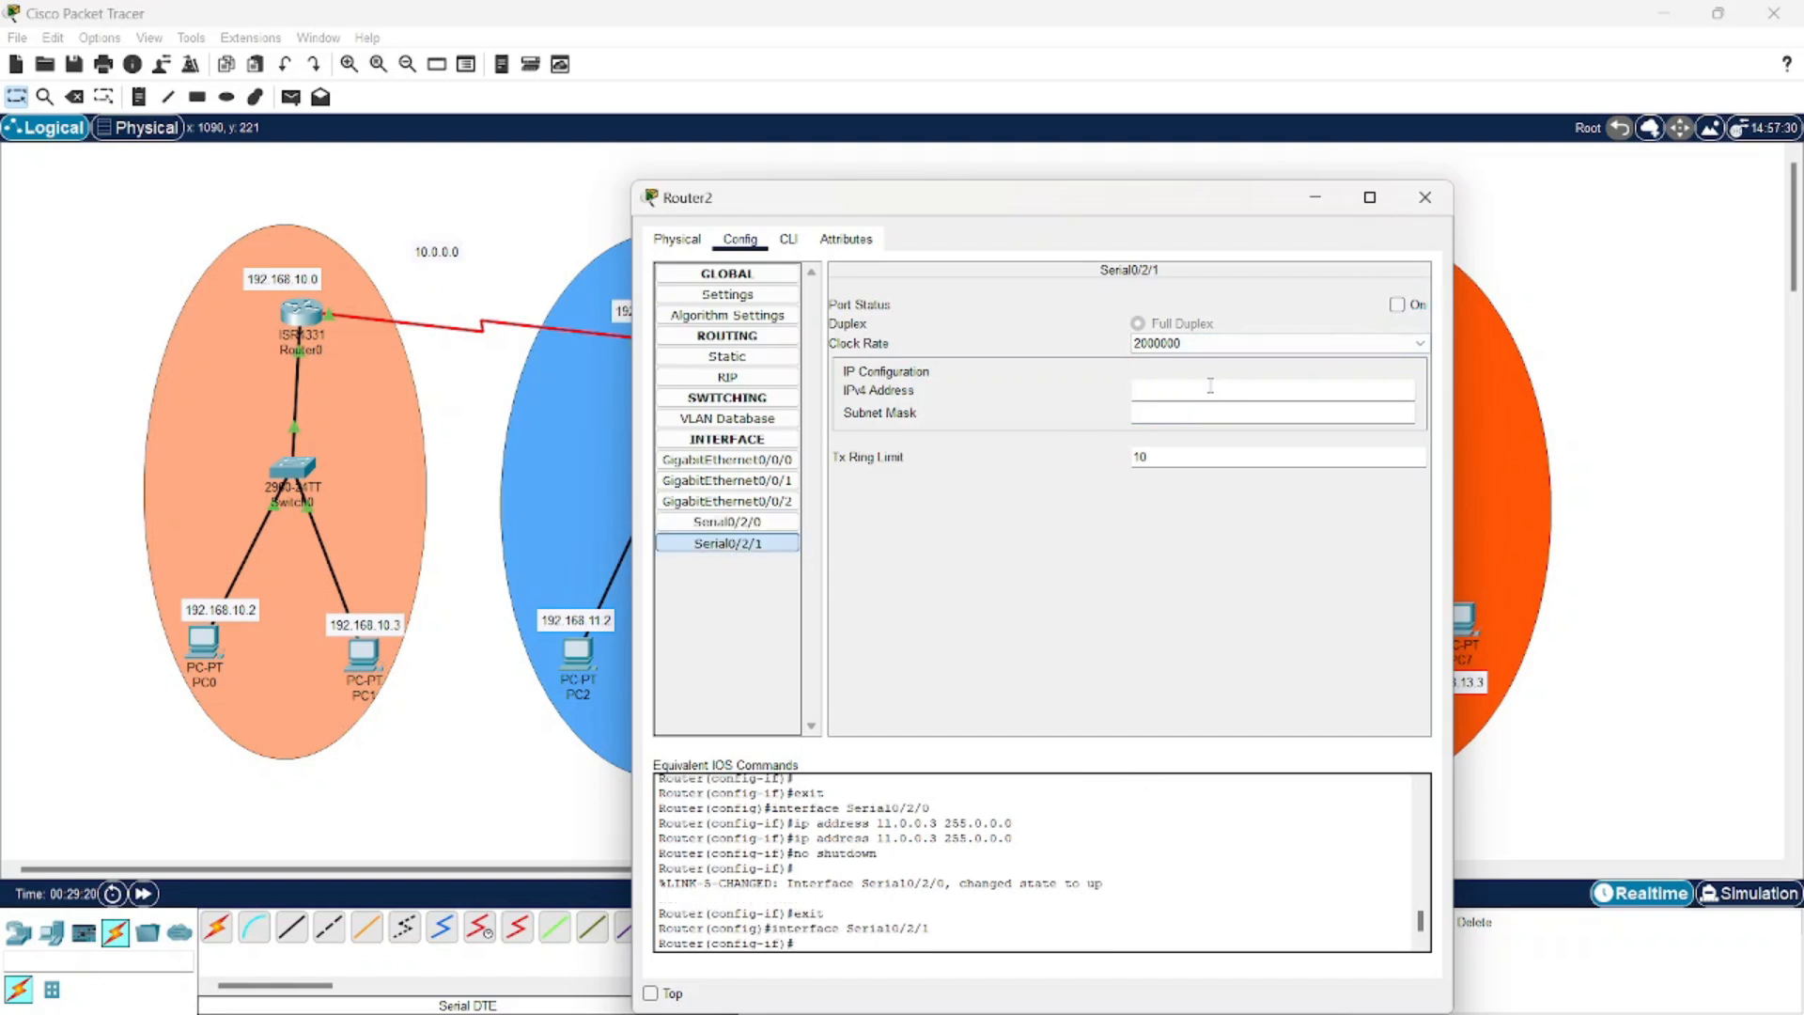
type("12.0.0.0")
key("Tab")
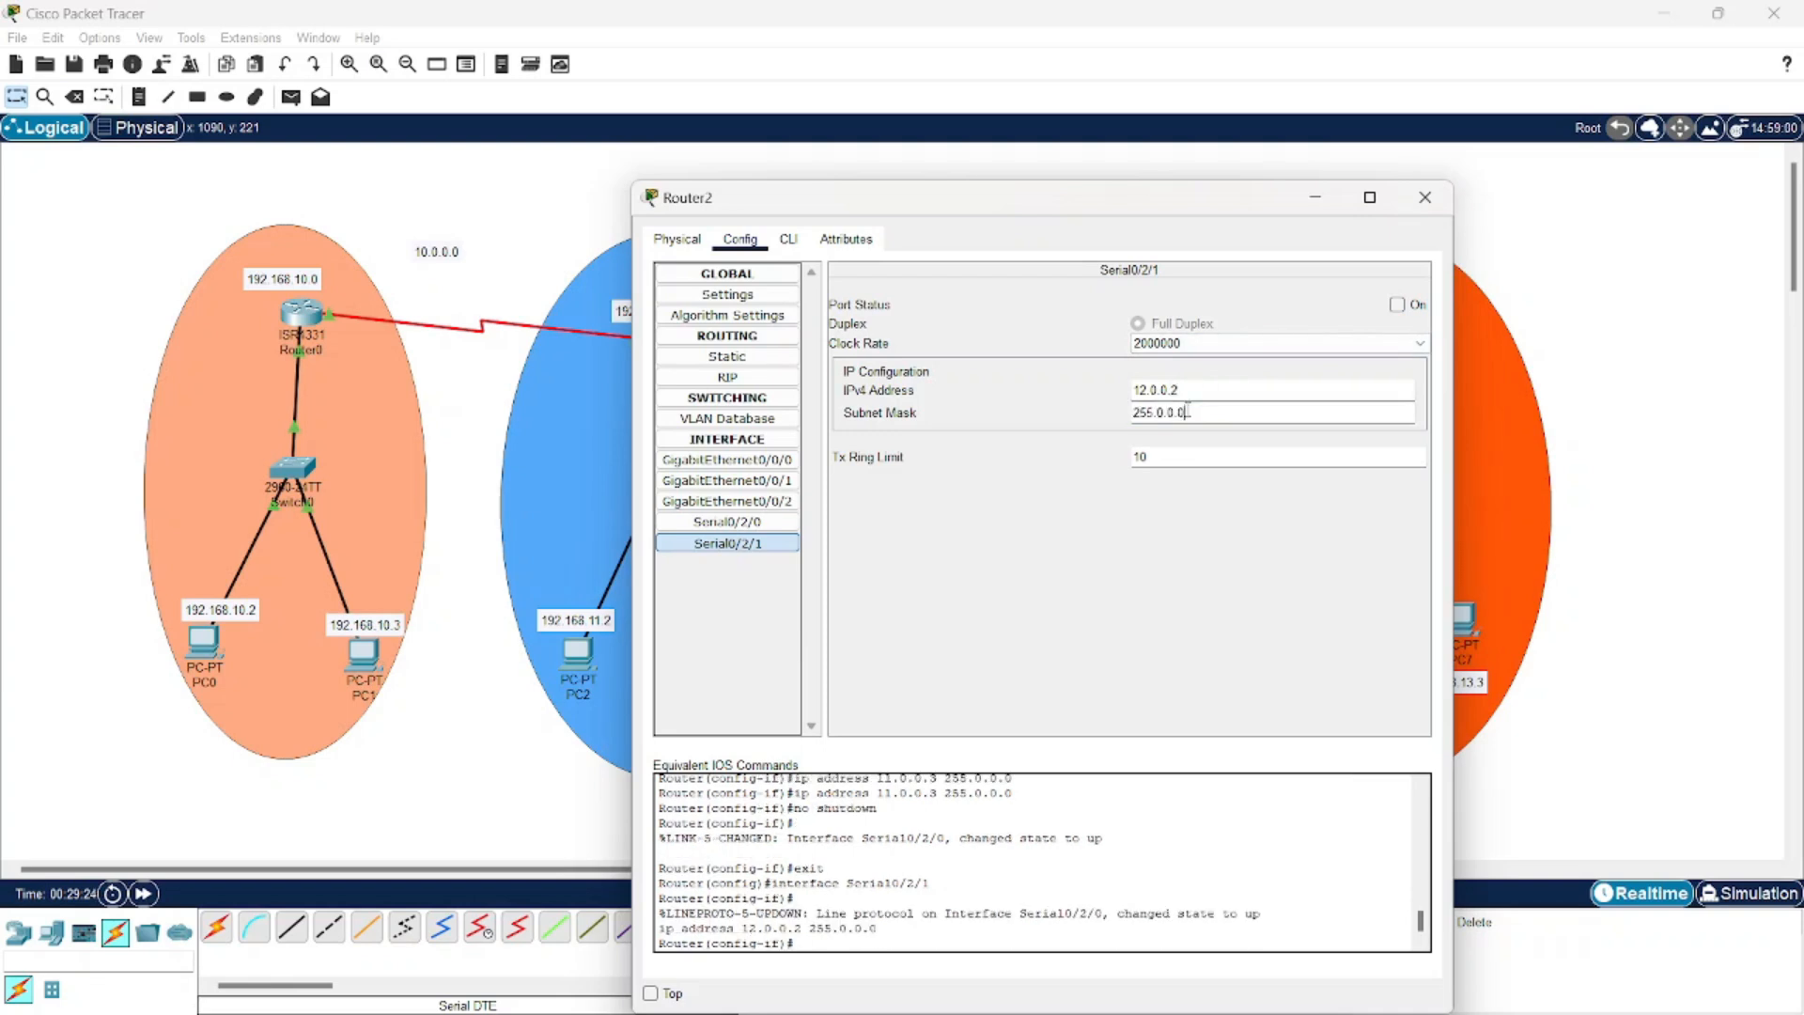
left_click(1400, 306)
left_click(1426, 198)
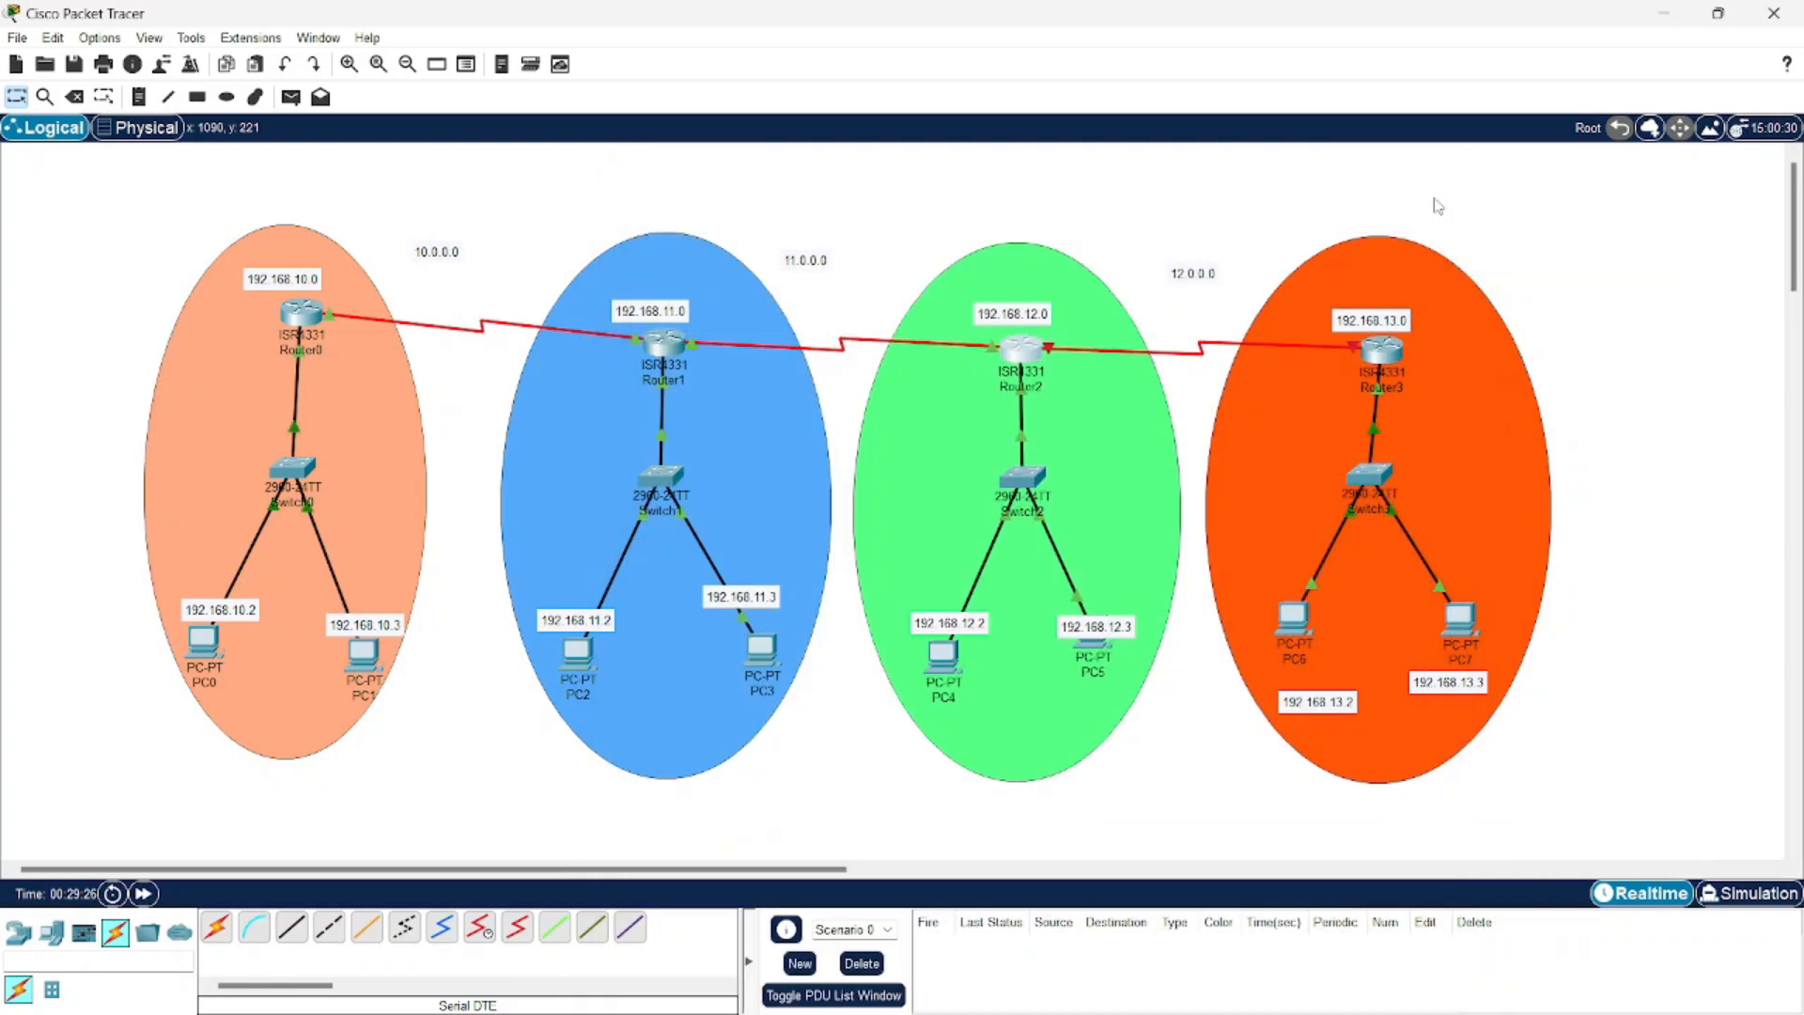
Give Router3's Serial0/2/0 interface the address 12.0.0.3 with subnet mask 255.0.0.0, turn the port on and close the window
left_click(1381, 338)
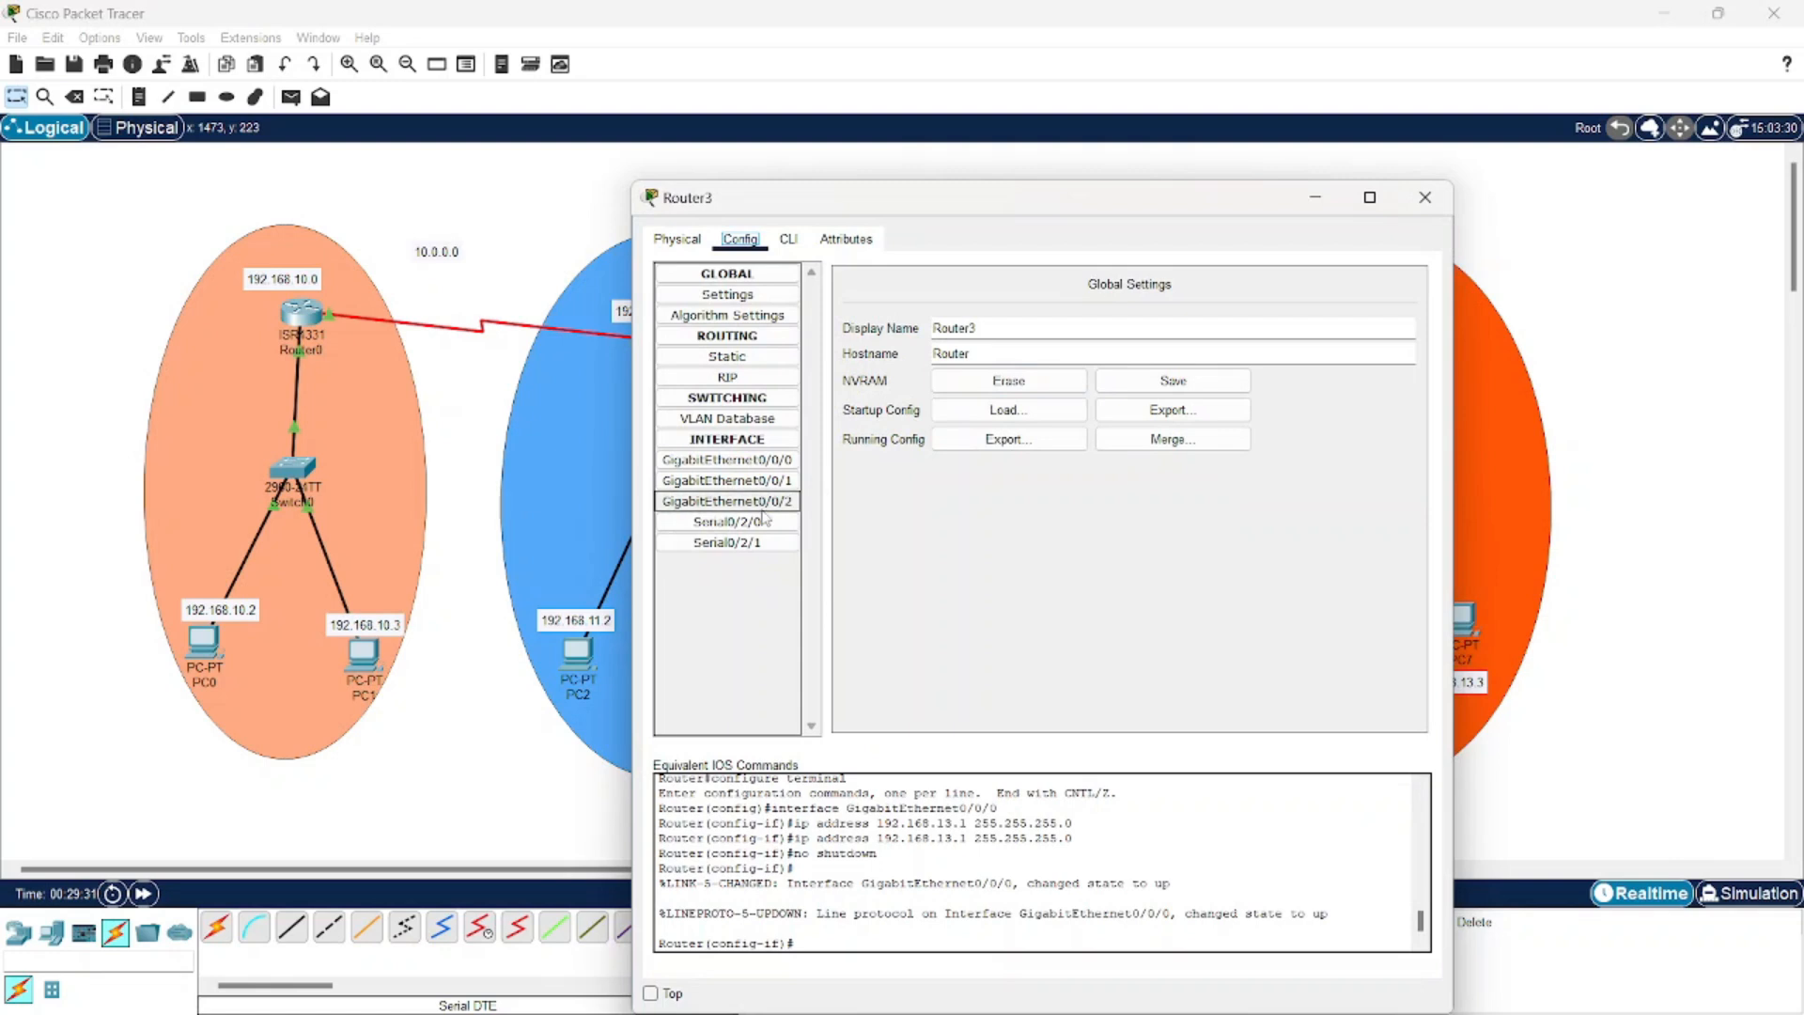
left_click(757, 522)
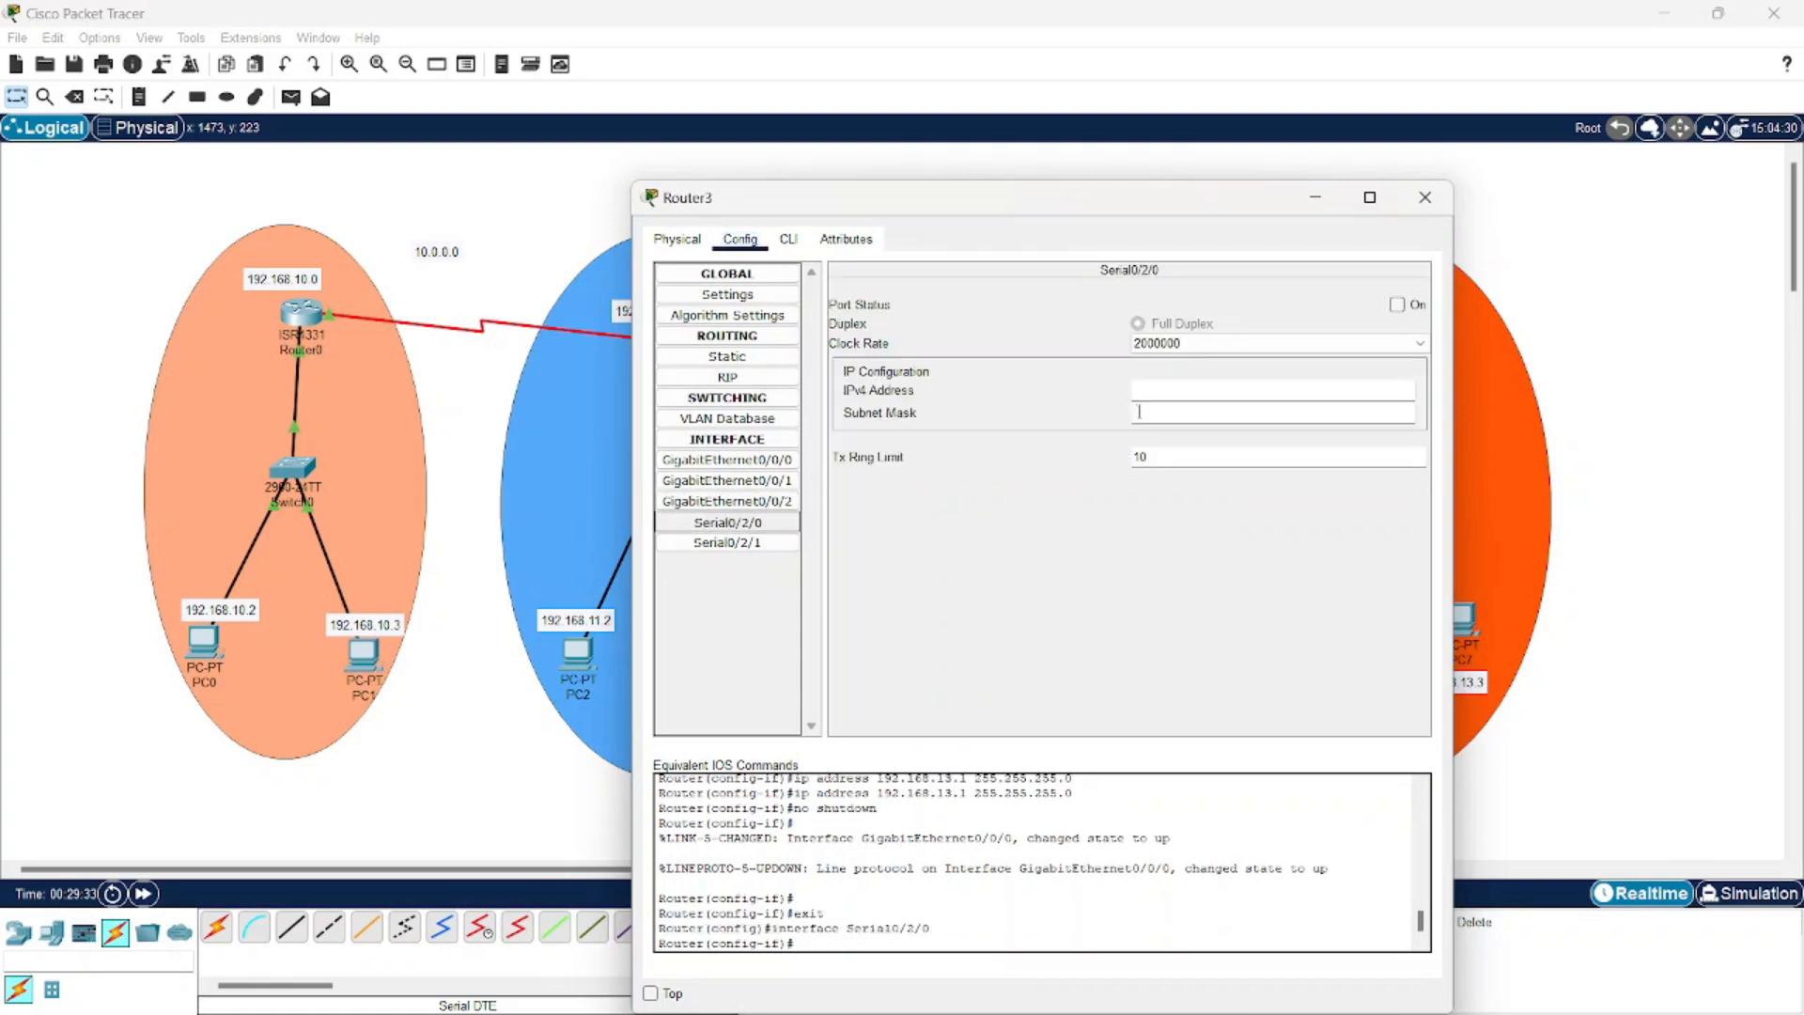
left_click(1138, 393)
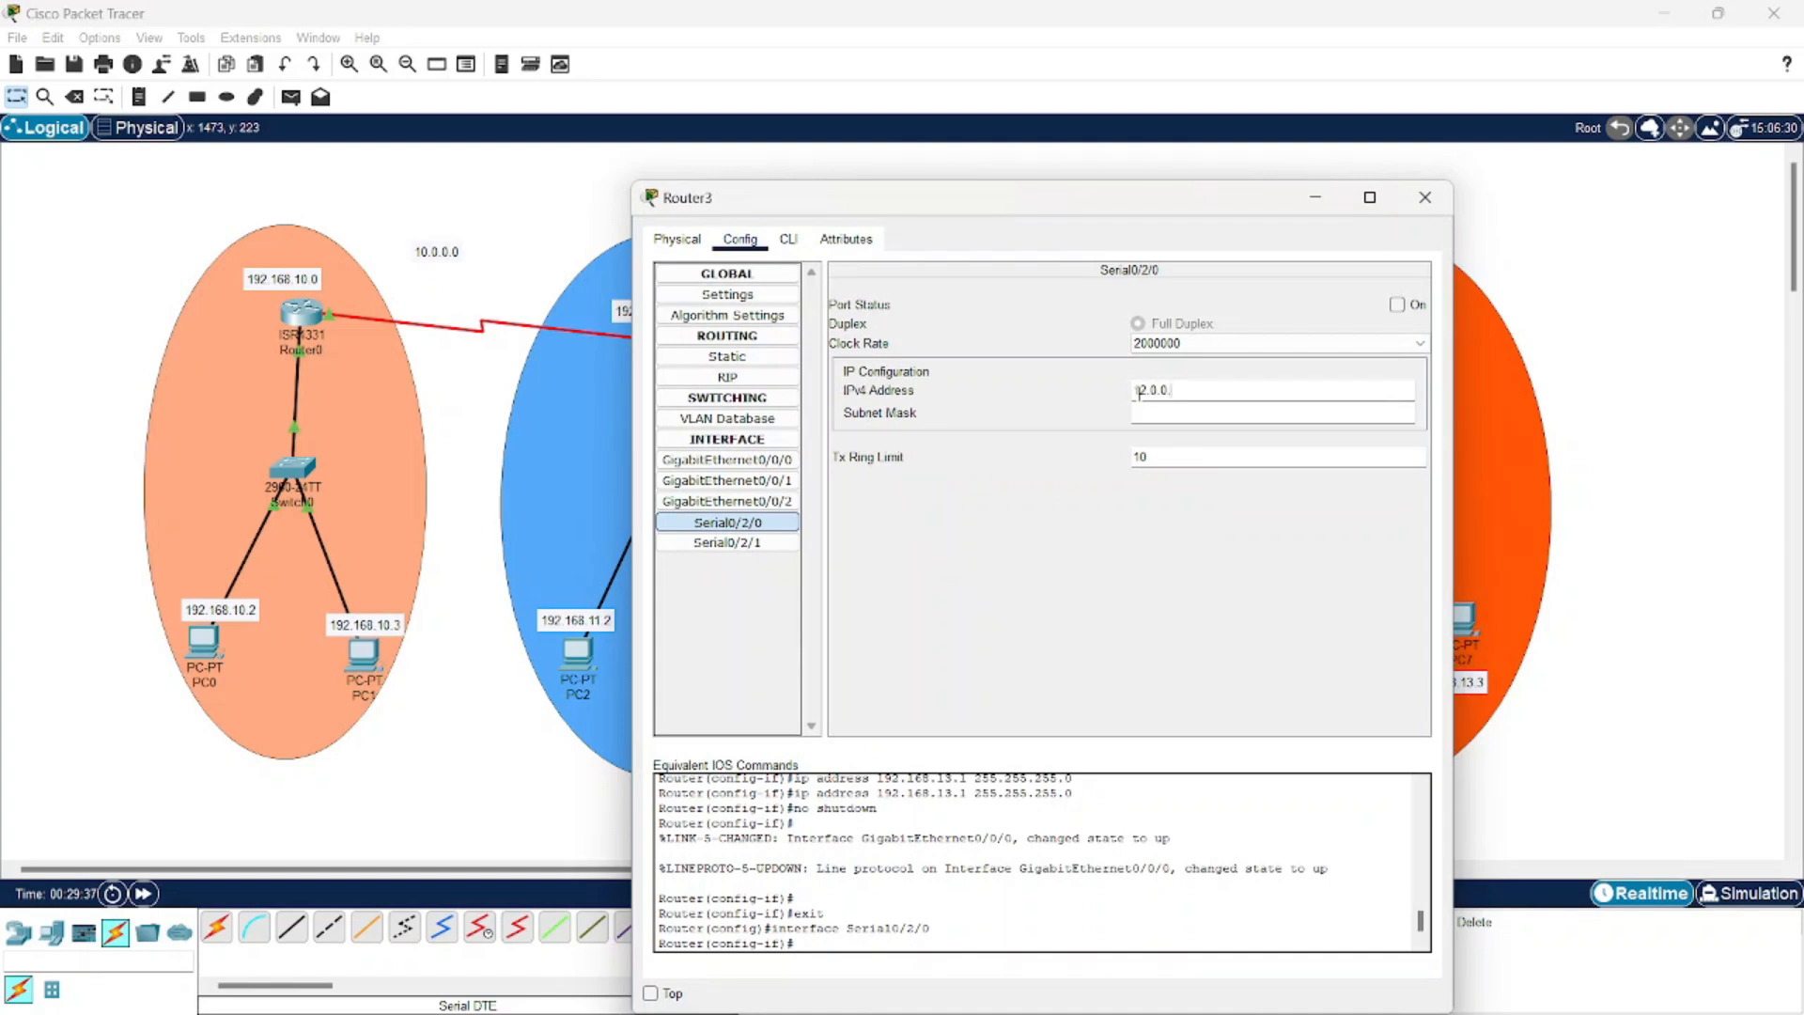
type("12.0.0.3")
left_click(1164, 415)
left_click(1397, 304)
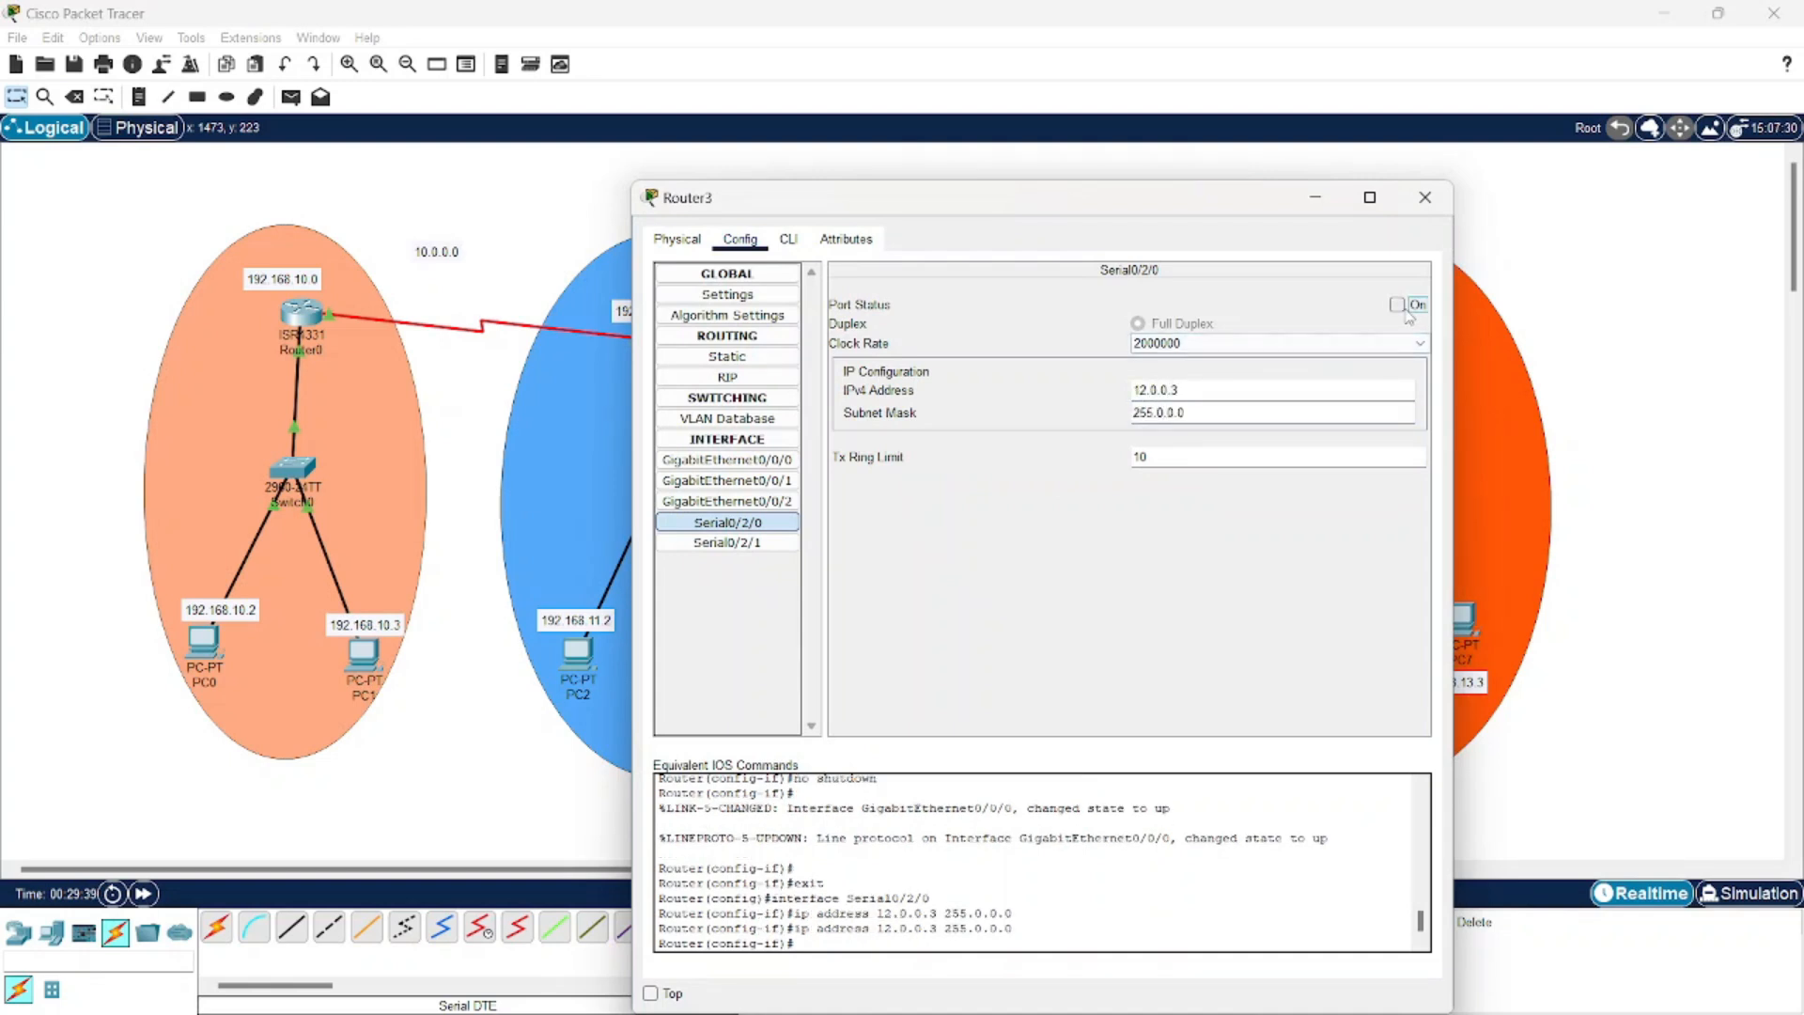
left_click(1425, 198)
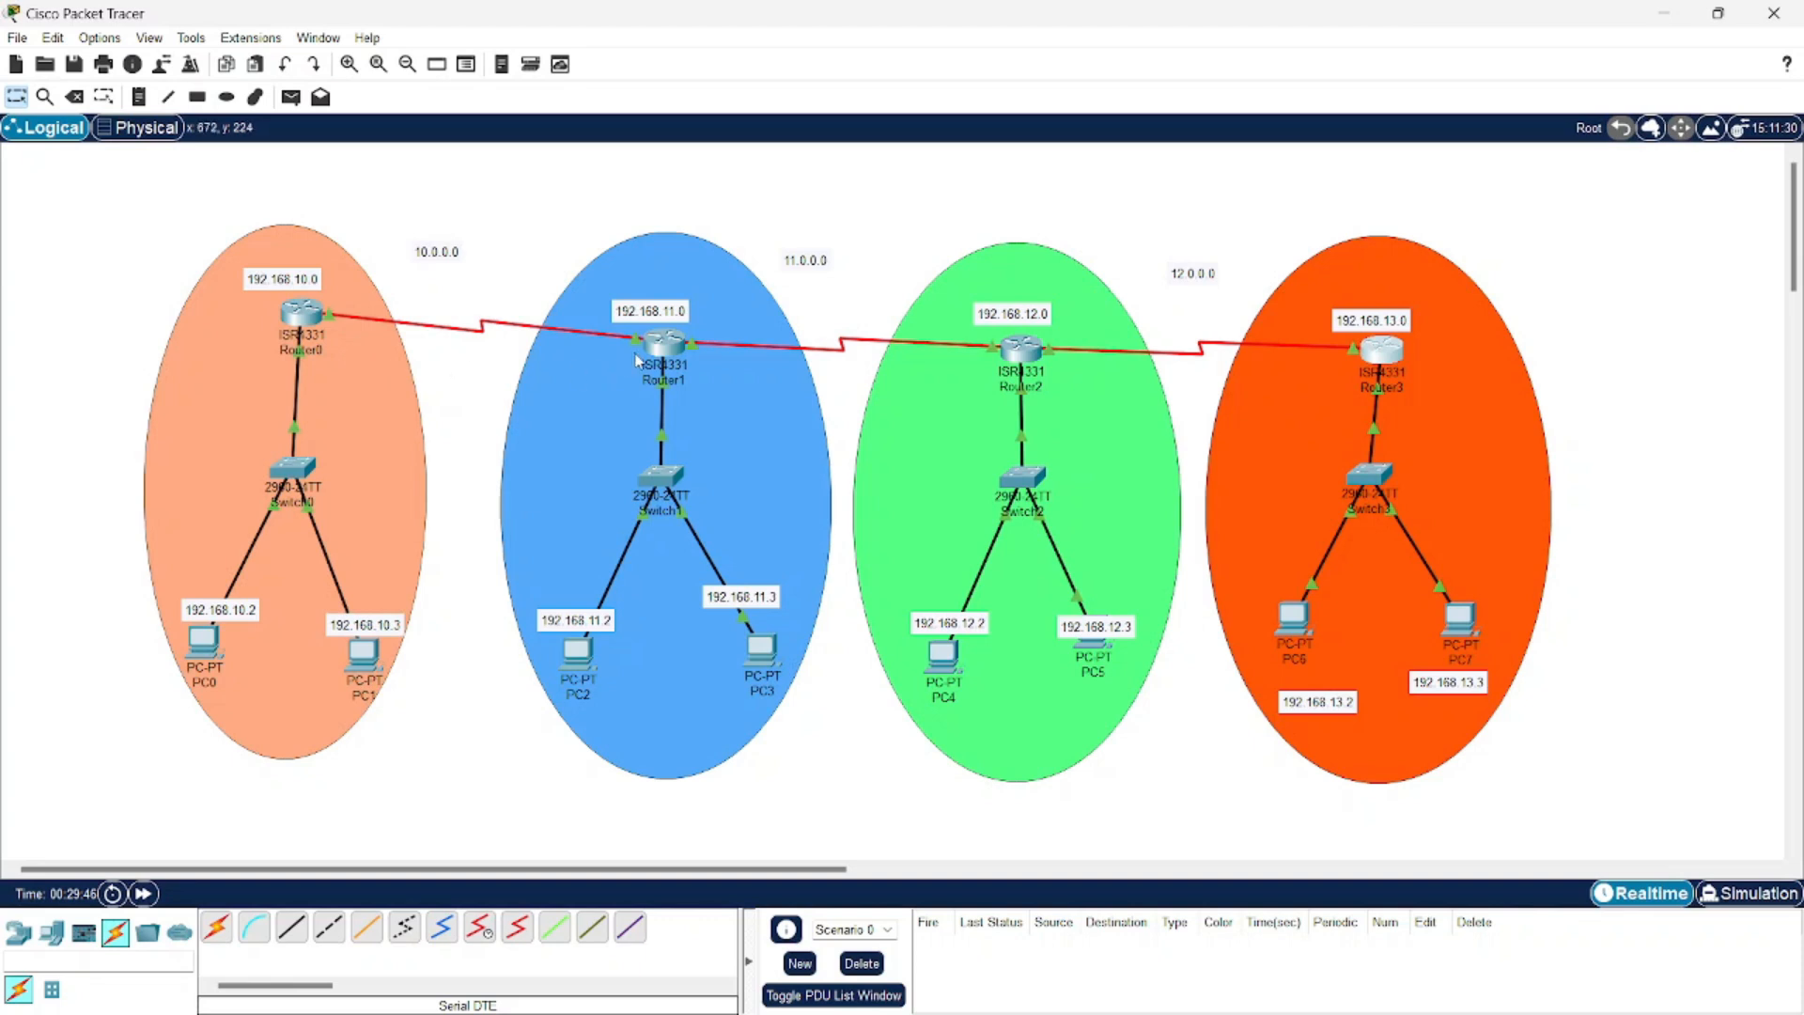
Add a static route on Router0 to network 192.168.11.0 with mask 255.255.255.0 and next hop 10.0.0.3
mouse_move(653, 347)
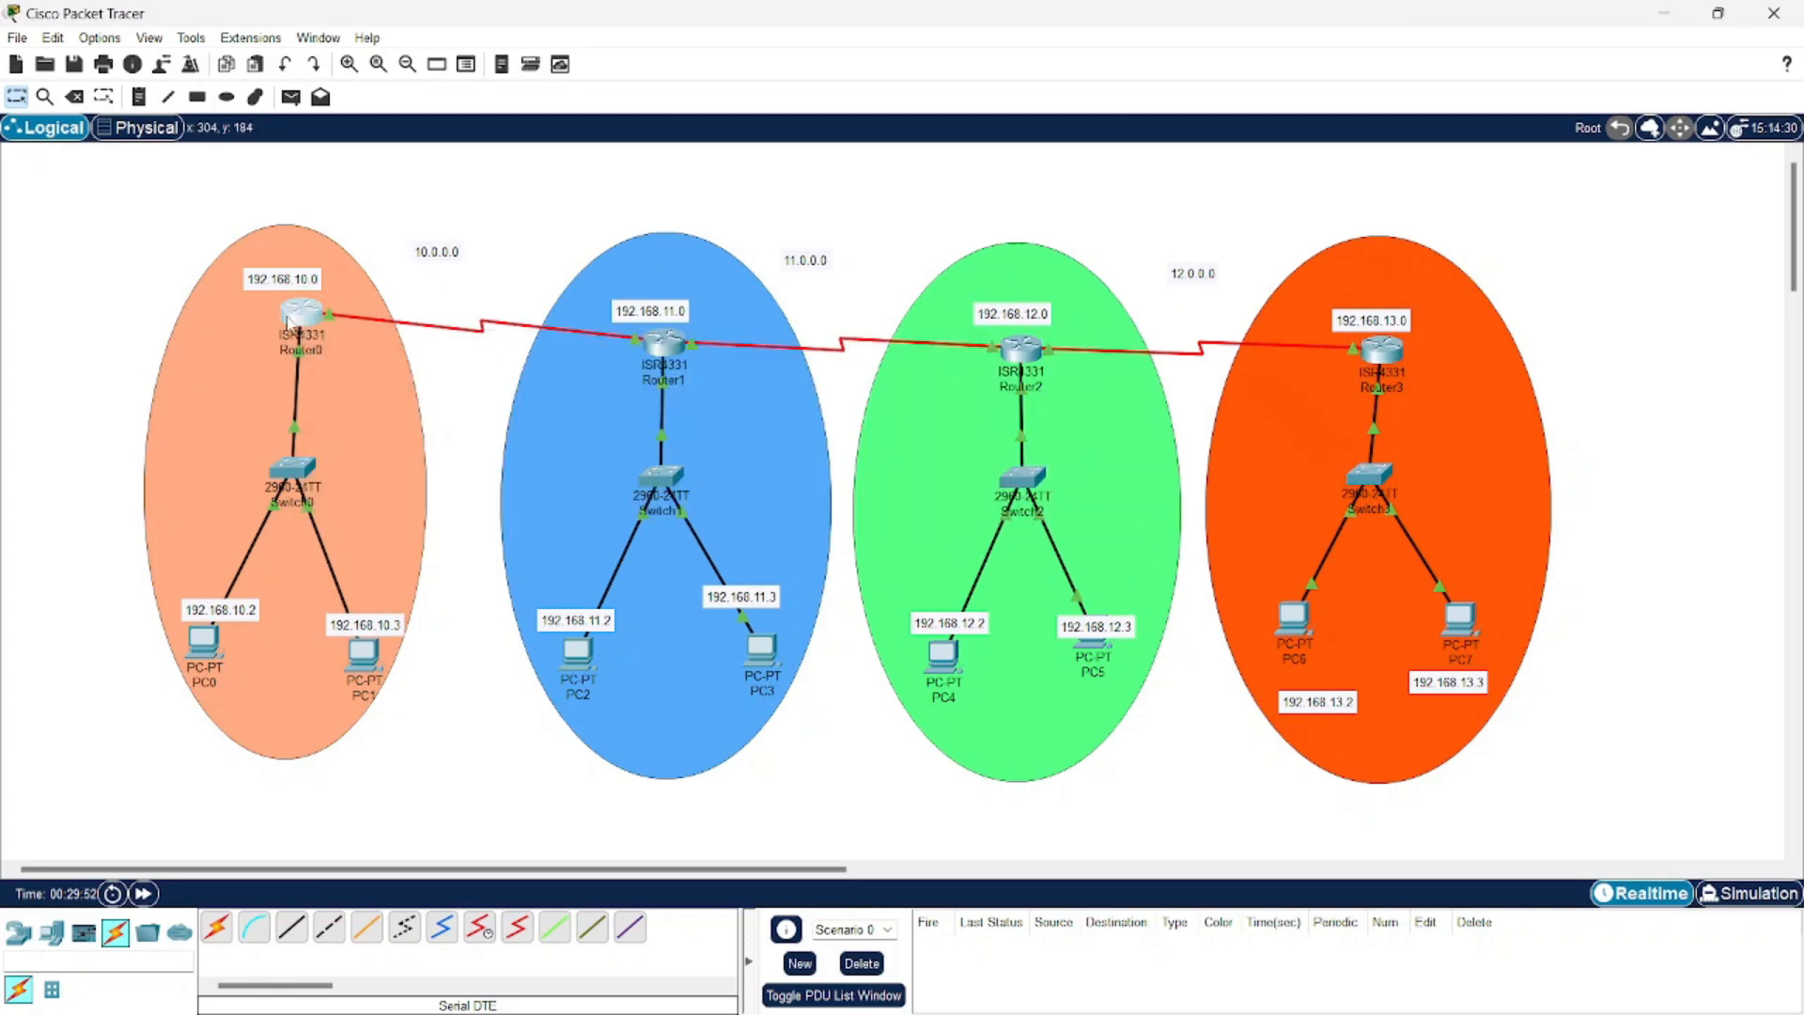
left_click(290, 320)
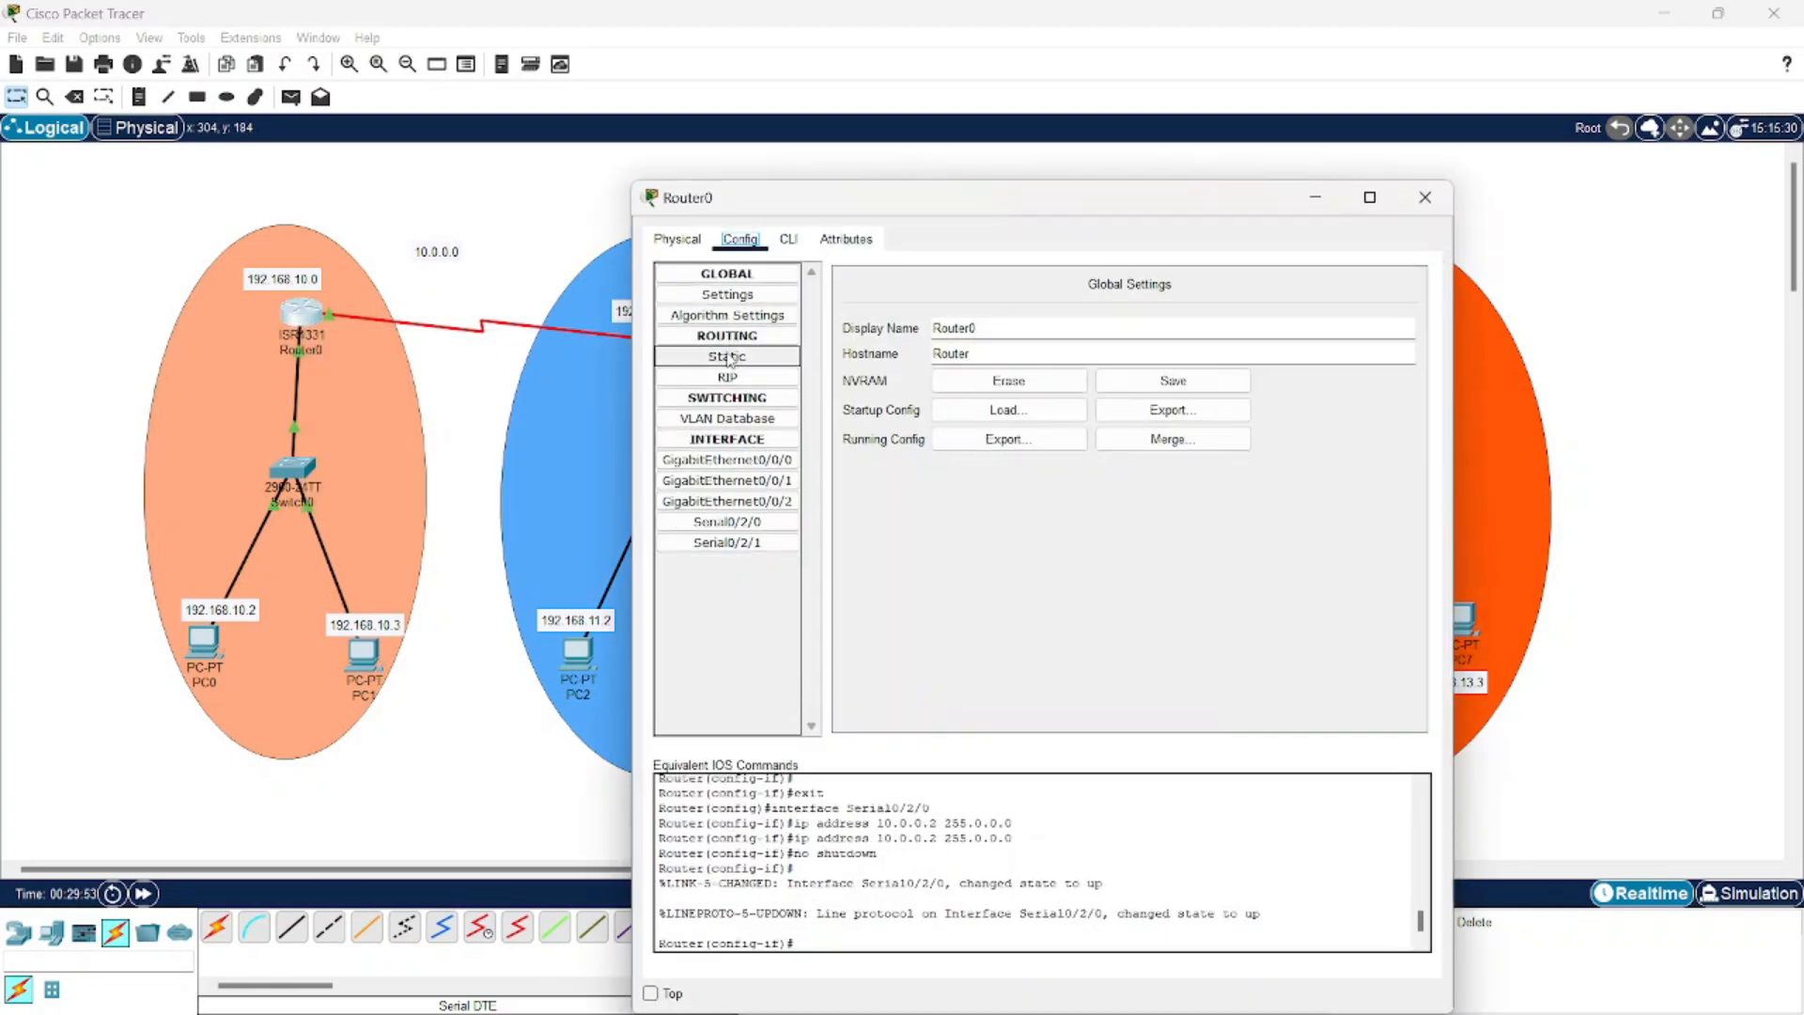
left_click(729, 357)
left_click_drag(892, 195, 1135, 203)
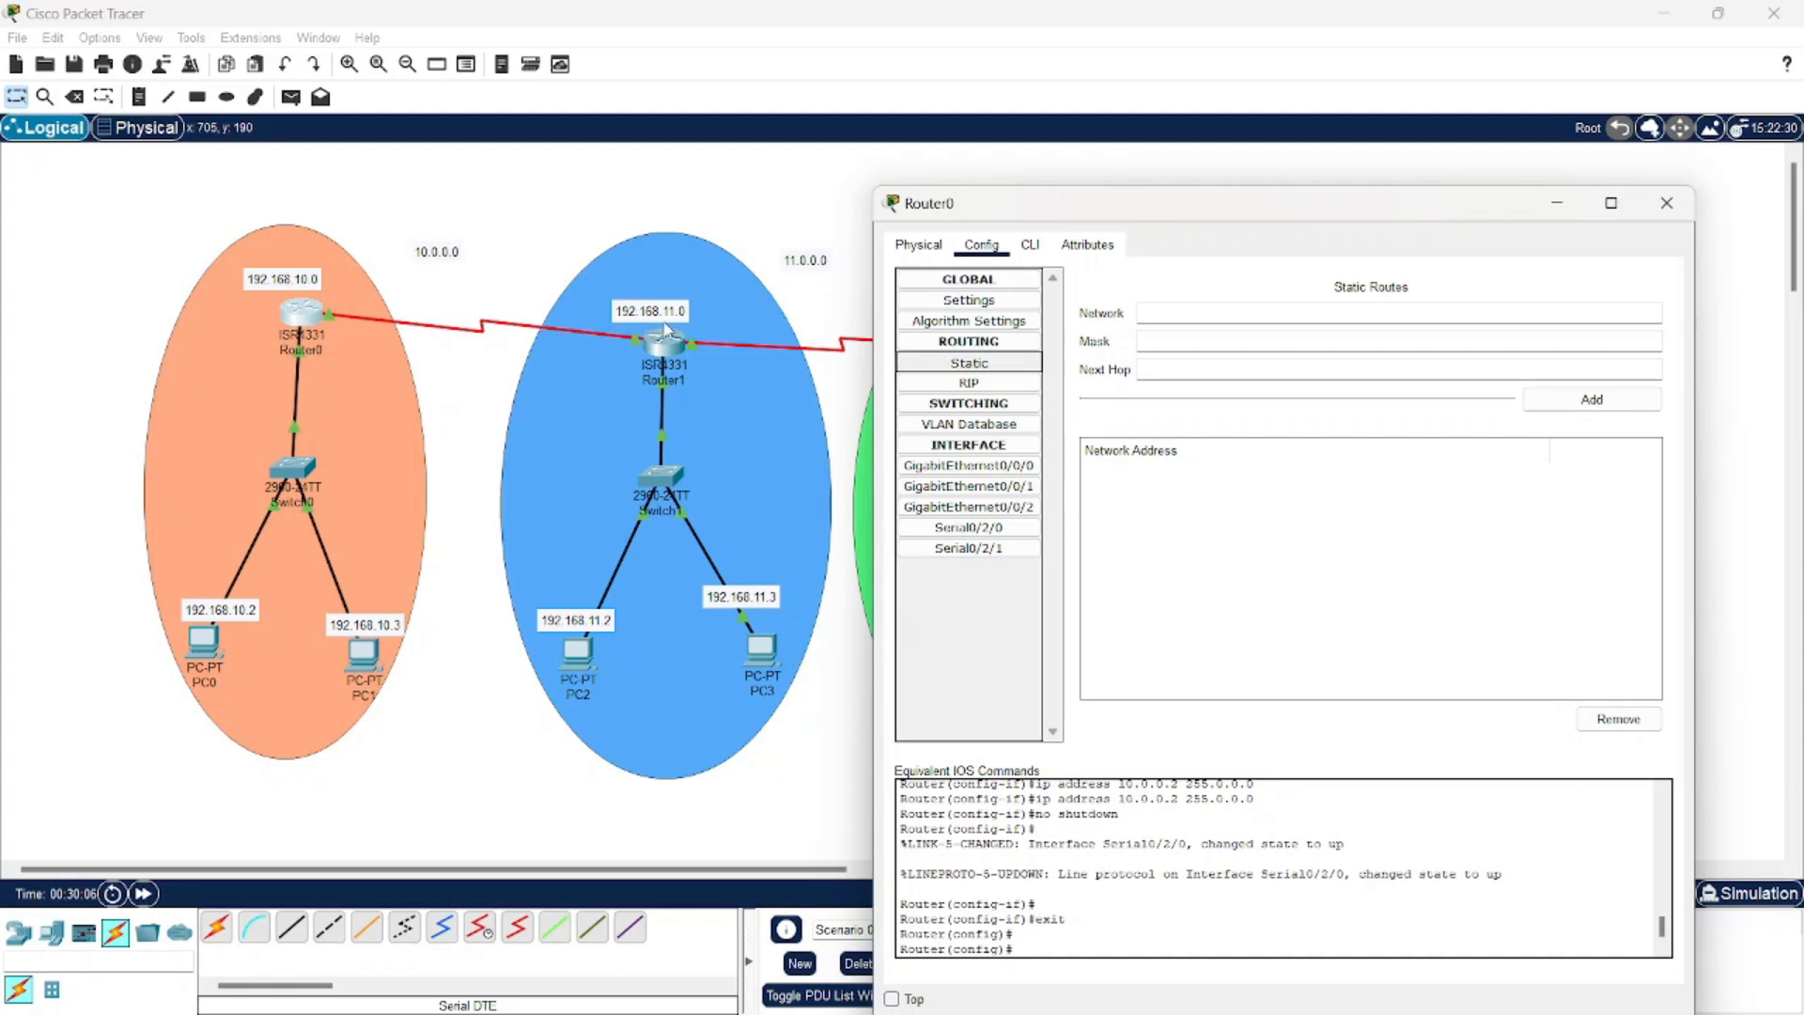
left_click(1155, 319)
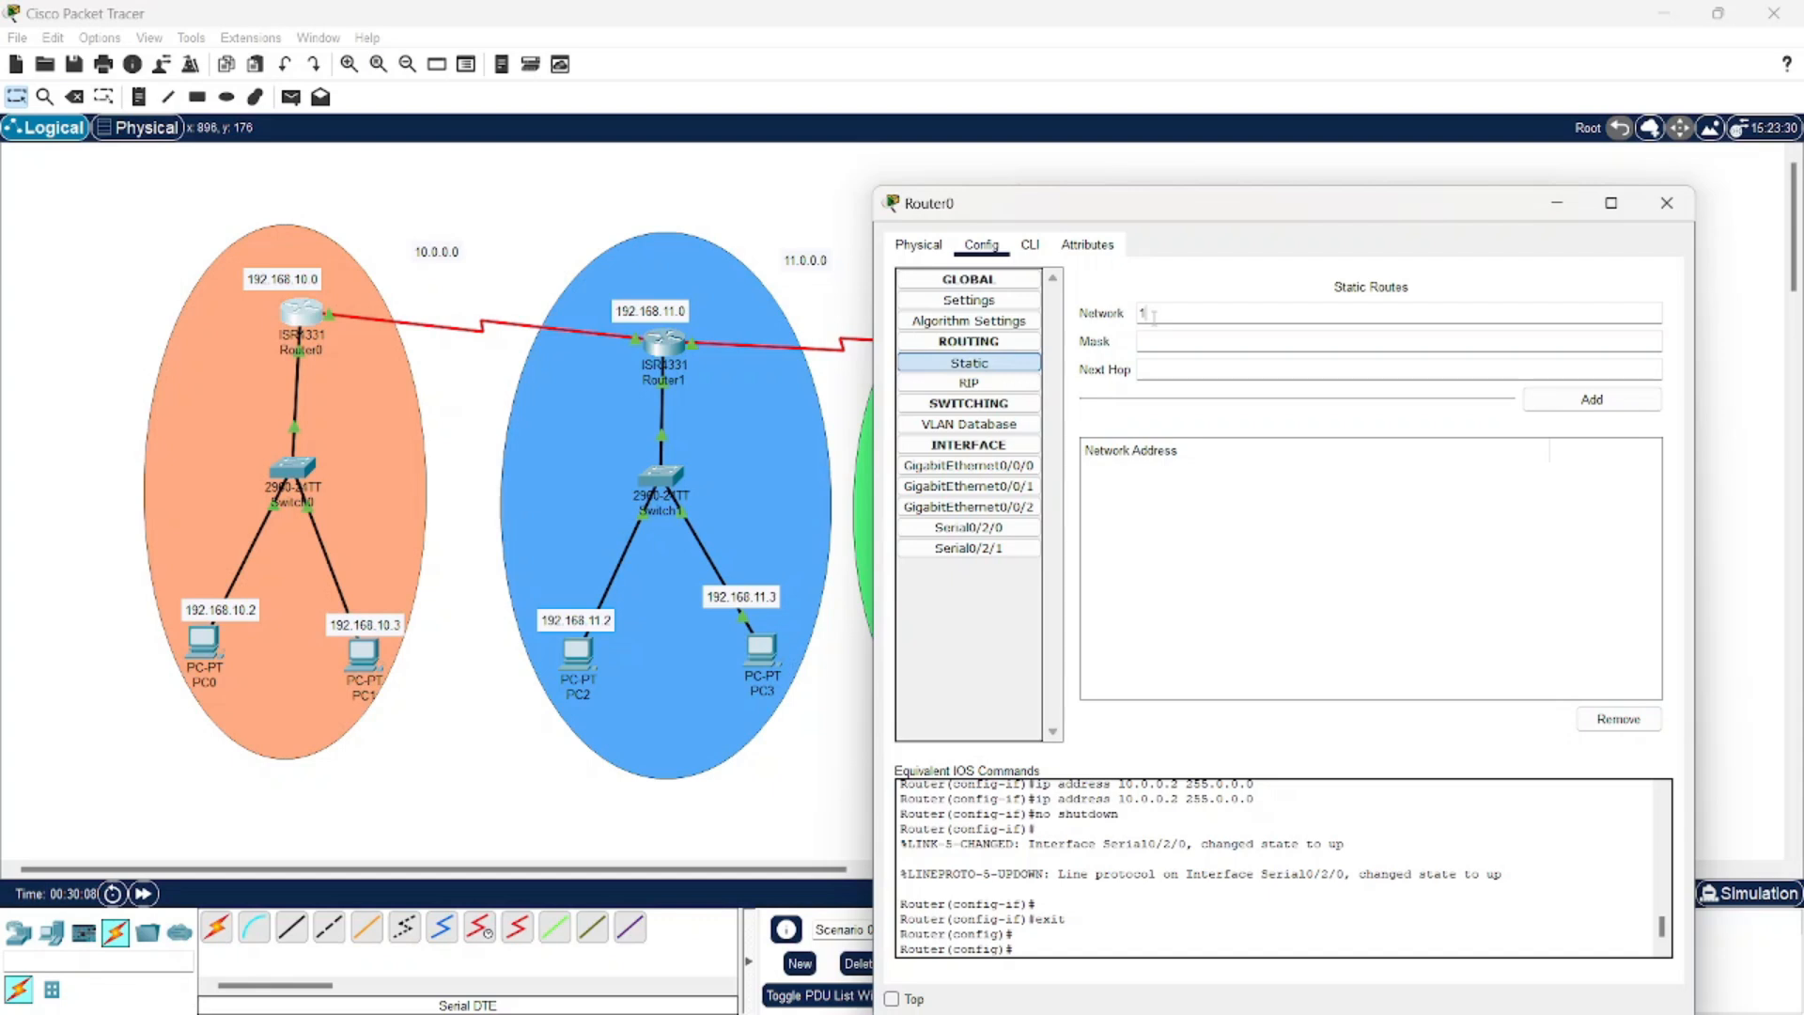
type("192.168.11.0")
left_click(1160, 338)
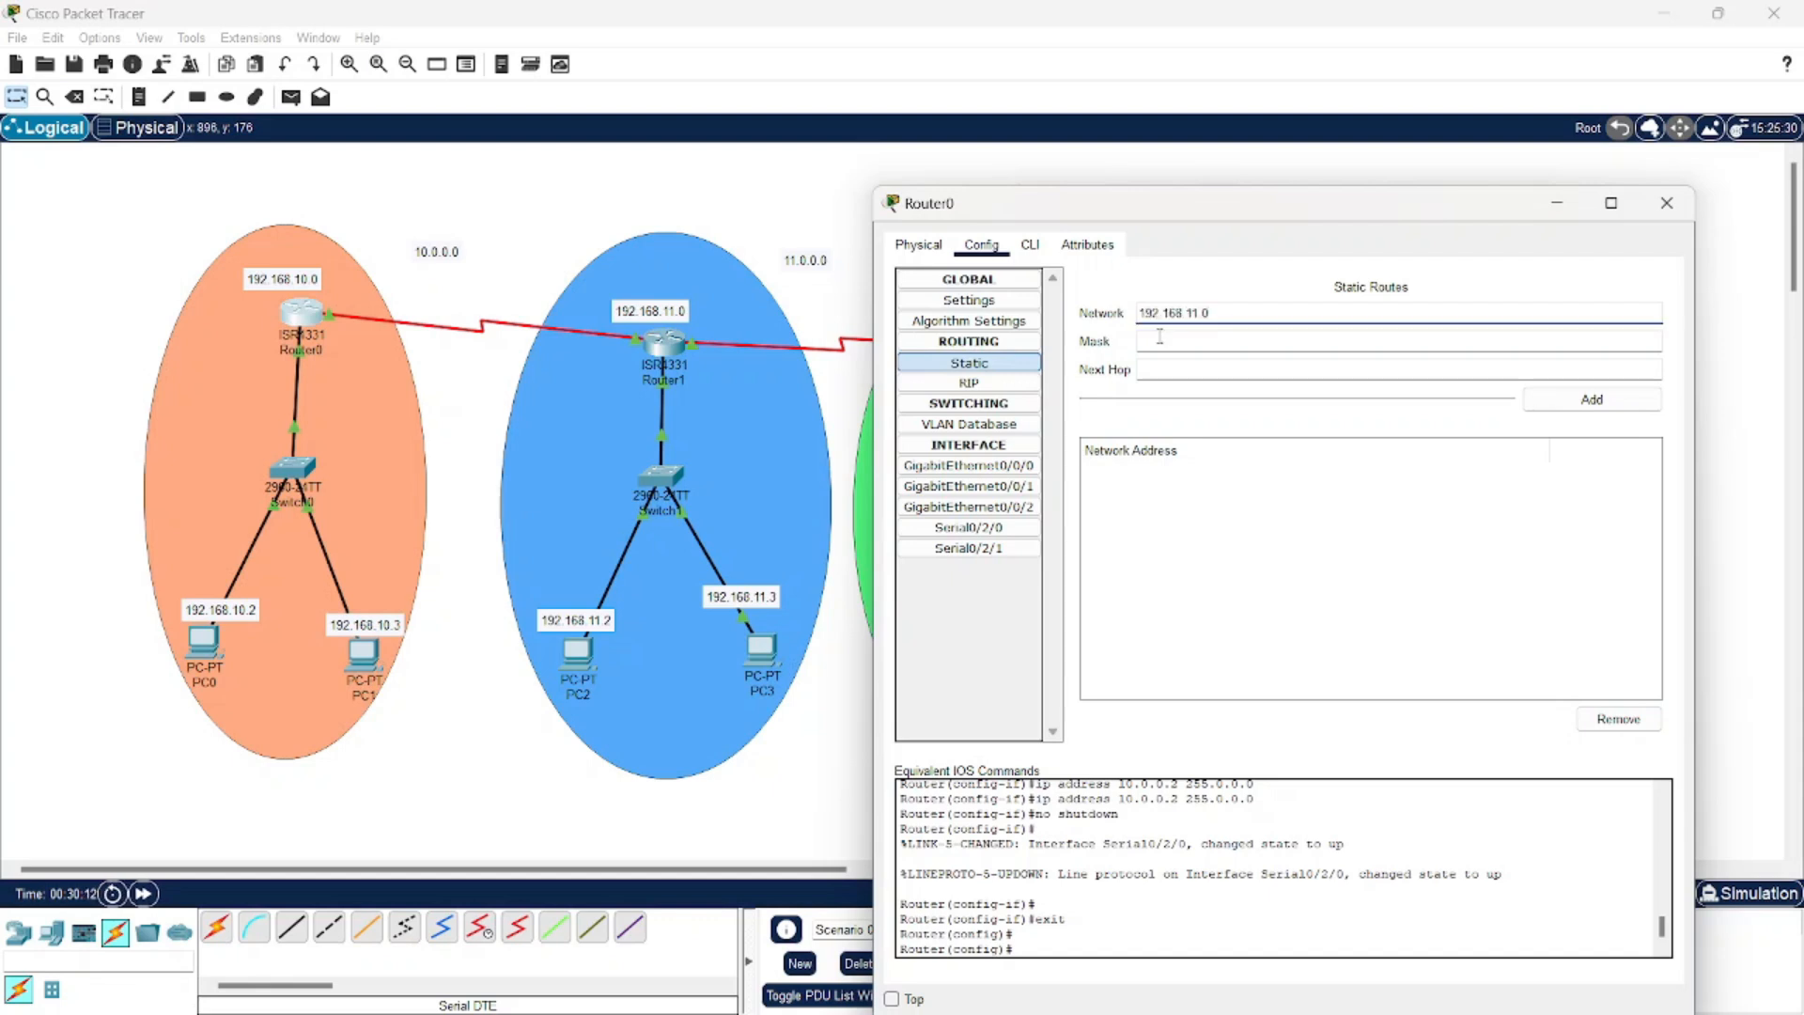
type("255.255.255.0")
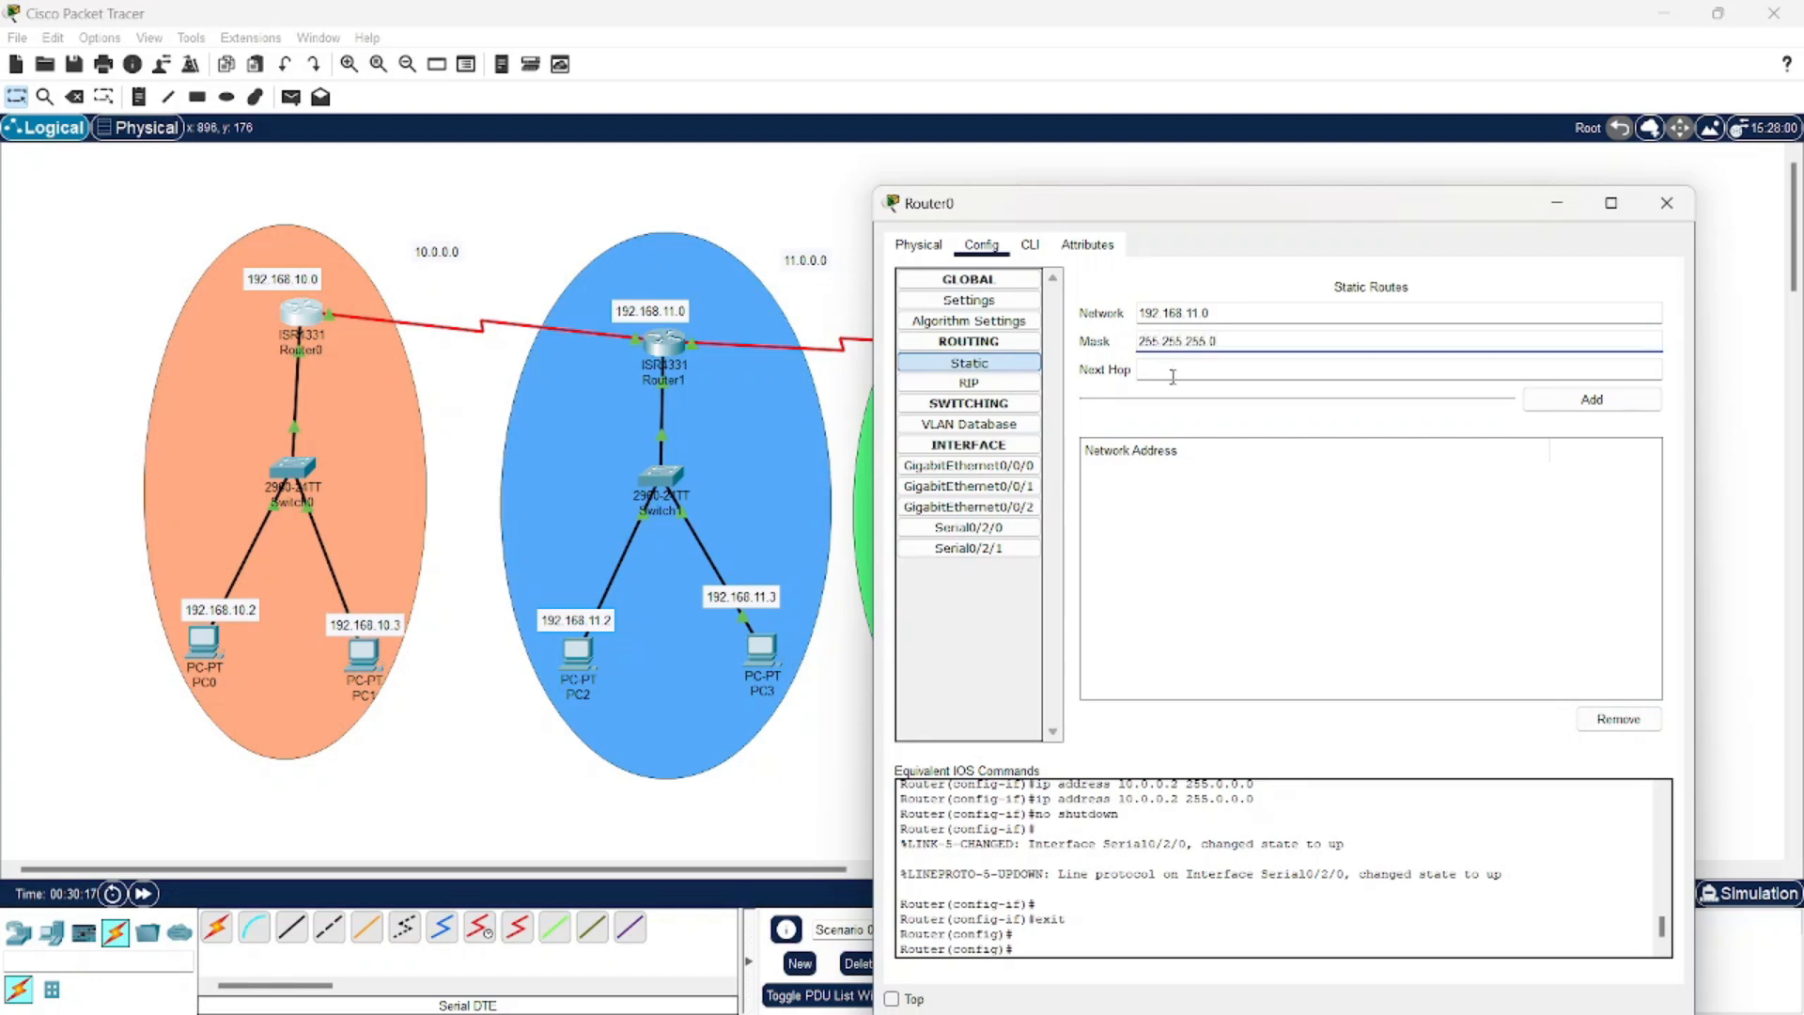
left_click(1172, 374)
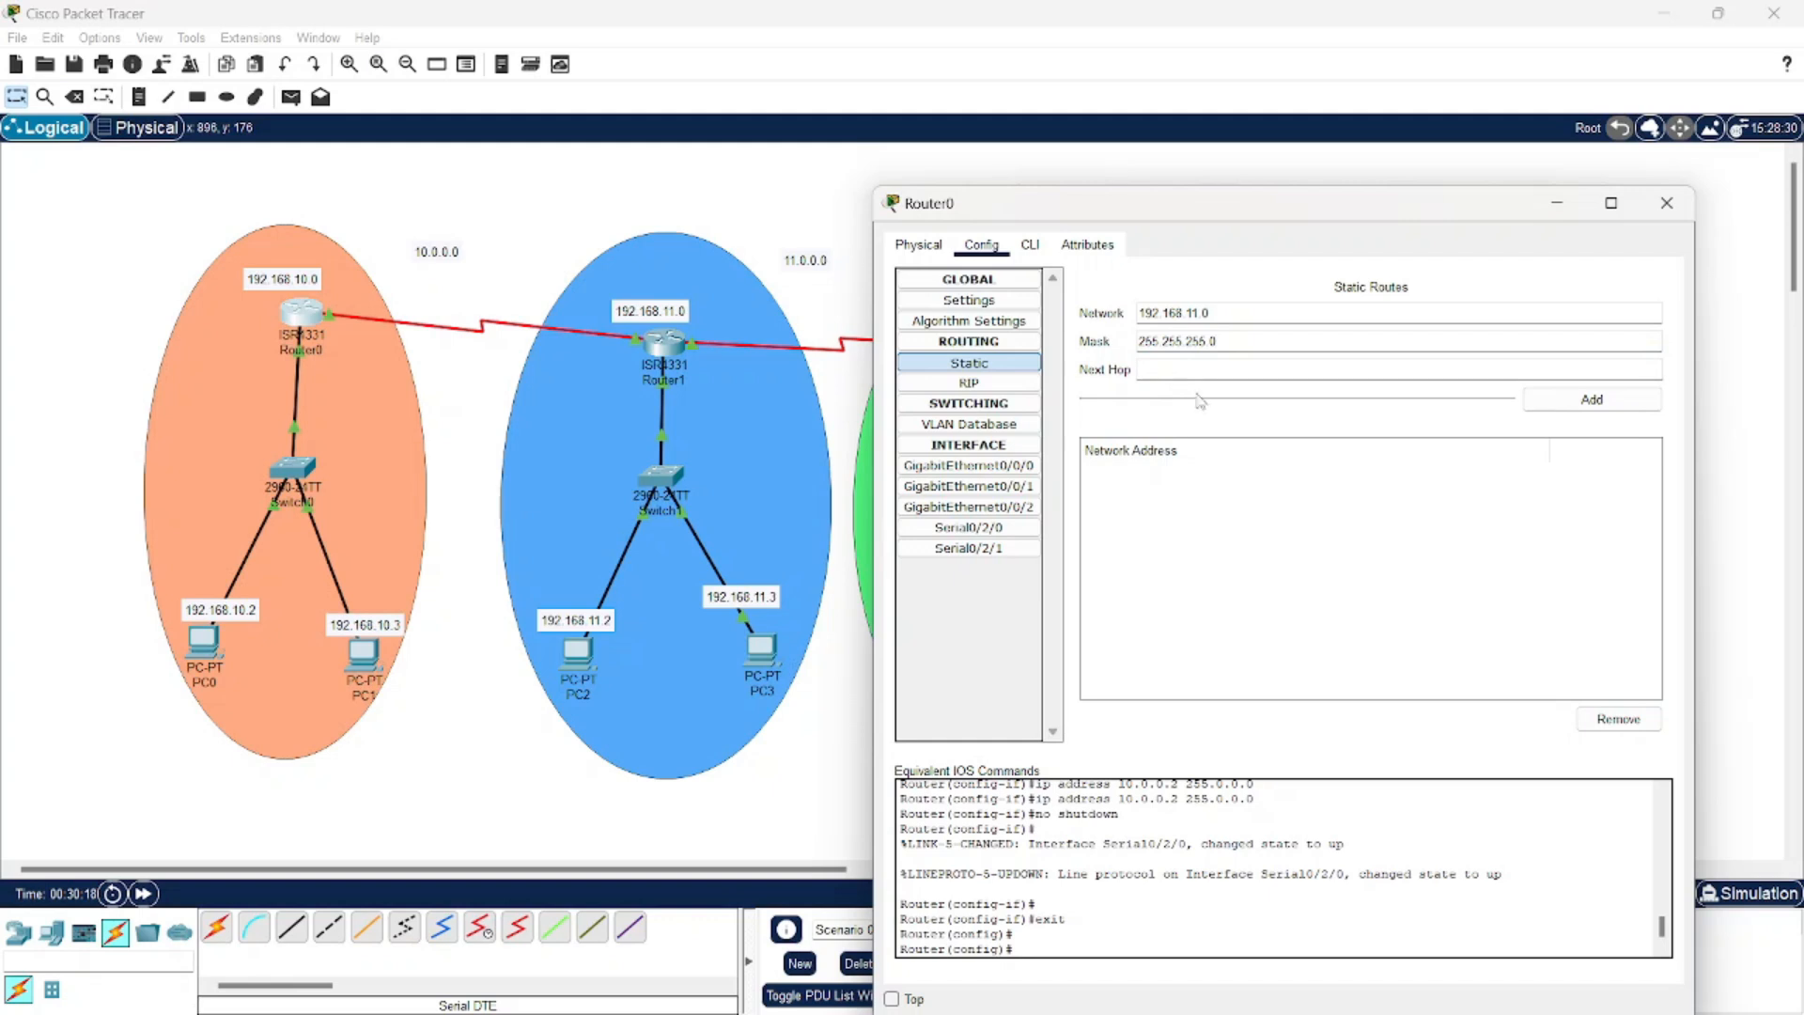
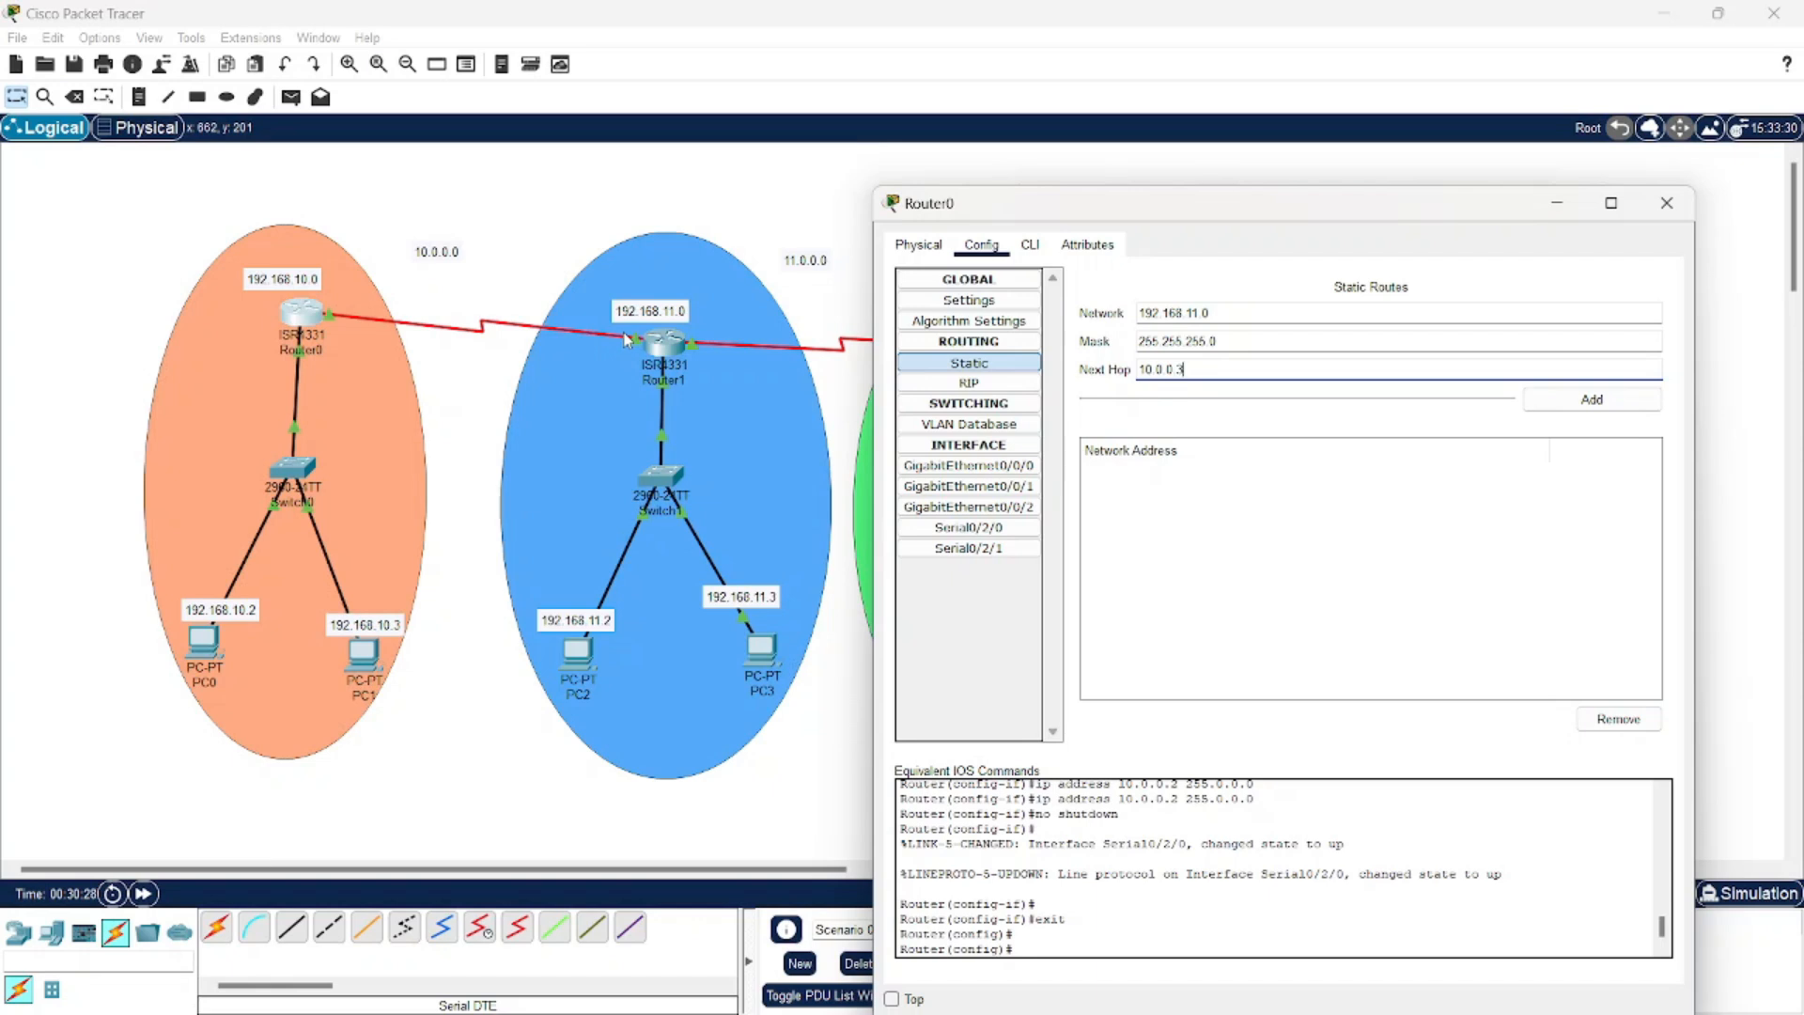
left_click(1576, 404)
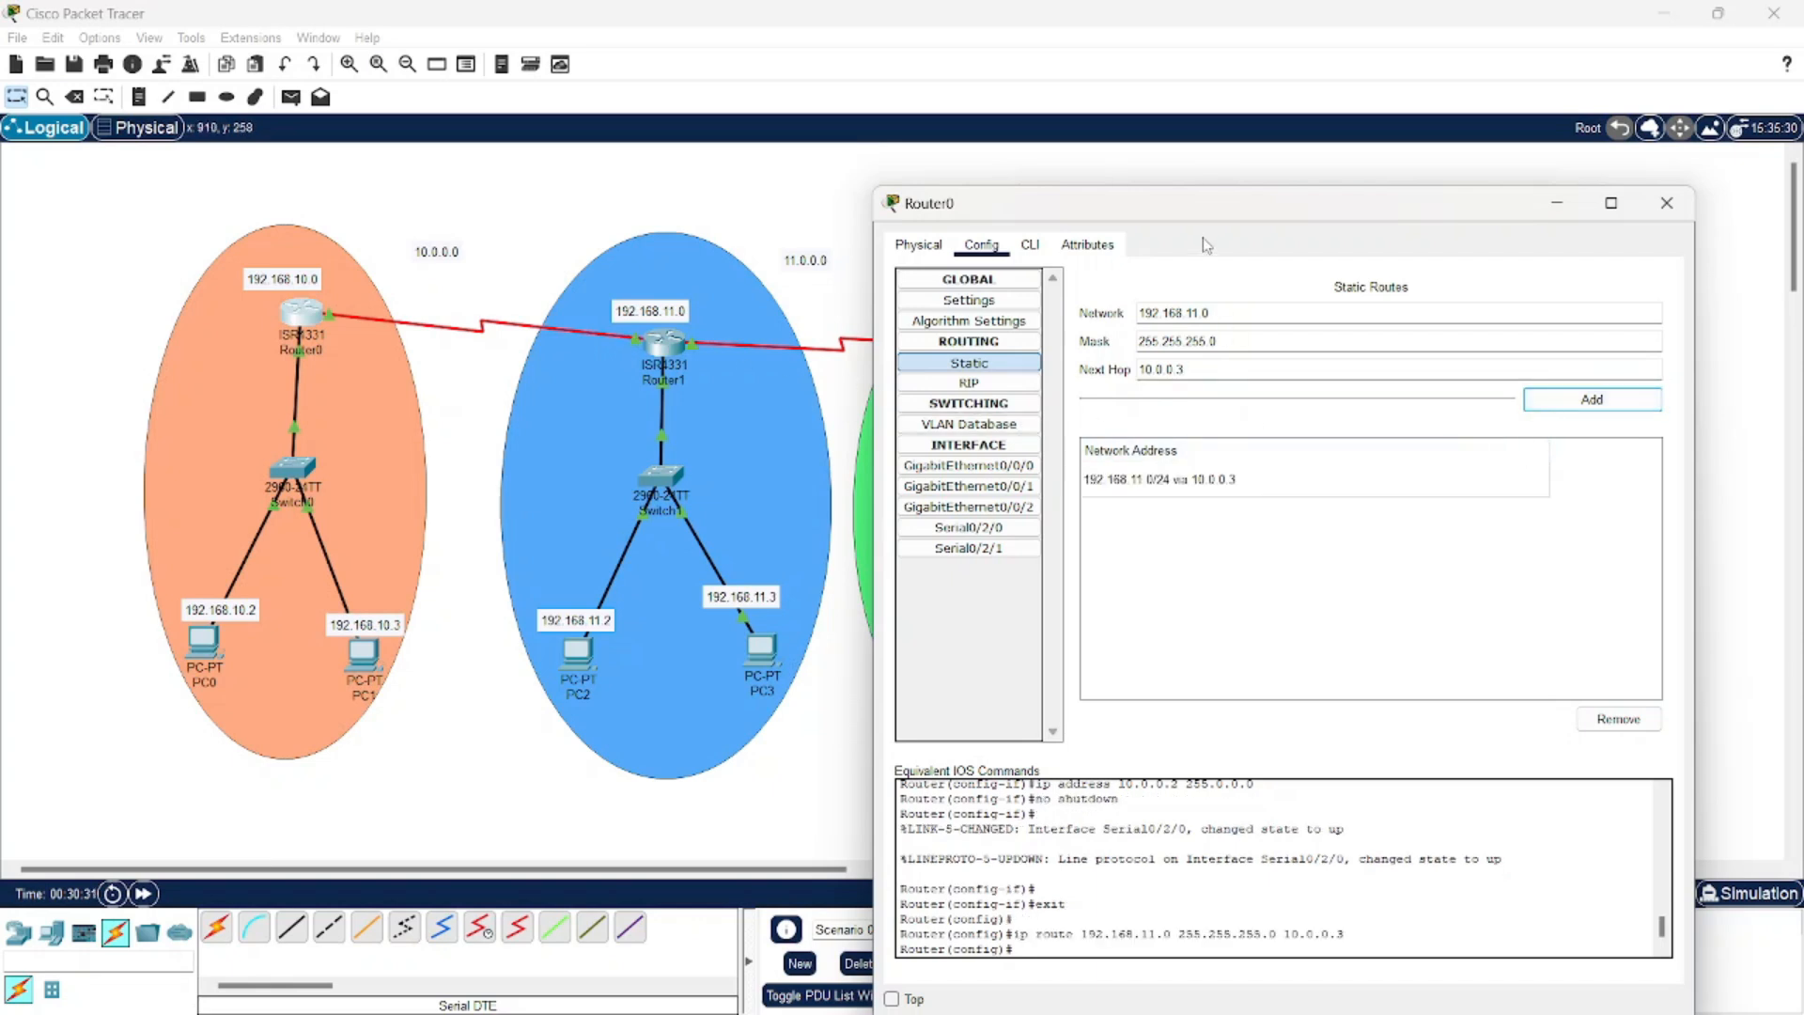
Add a static route on Router0 to network 192.168.12.0, keeping mask 255.255.255.0 and next hop 10.0.0.3
left_click_drag(1188, 207, 1155, 443)
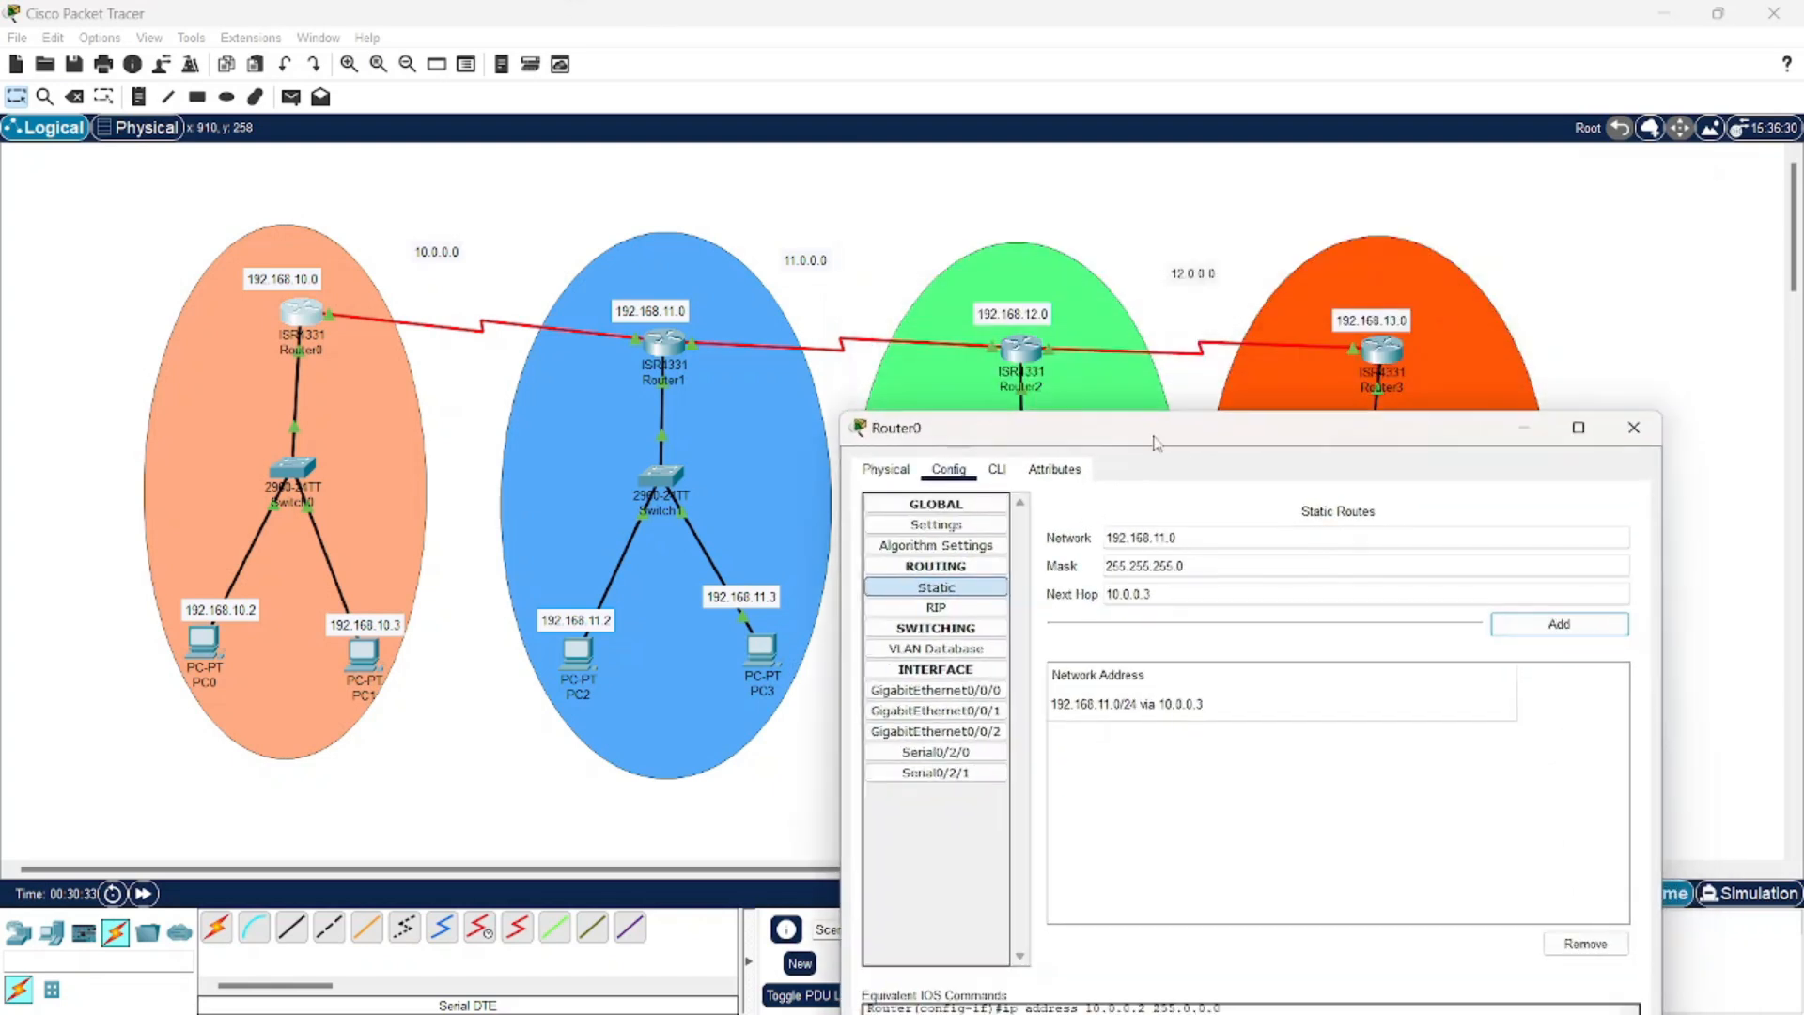
left_click(1166, 537)
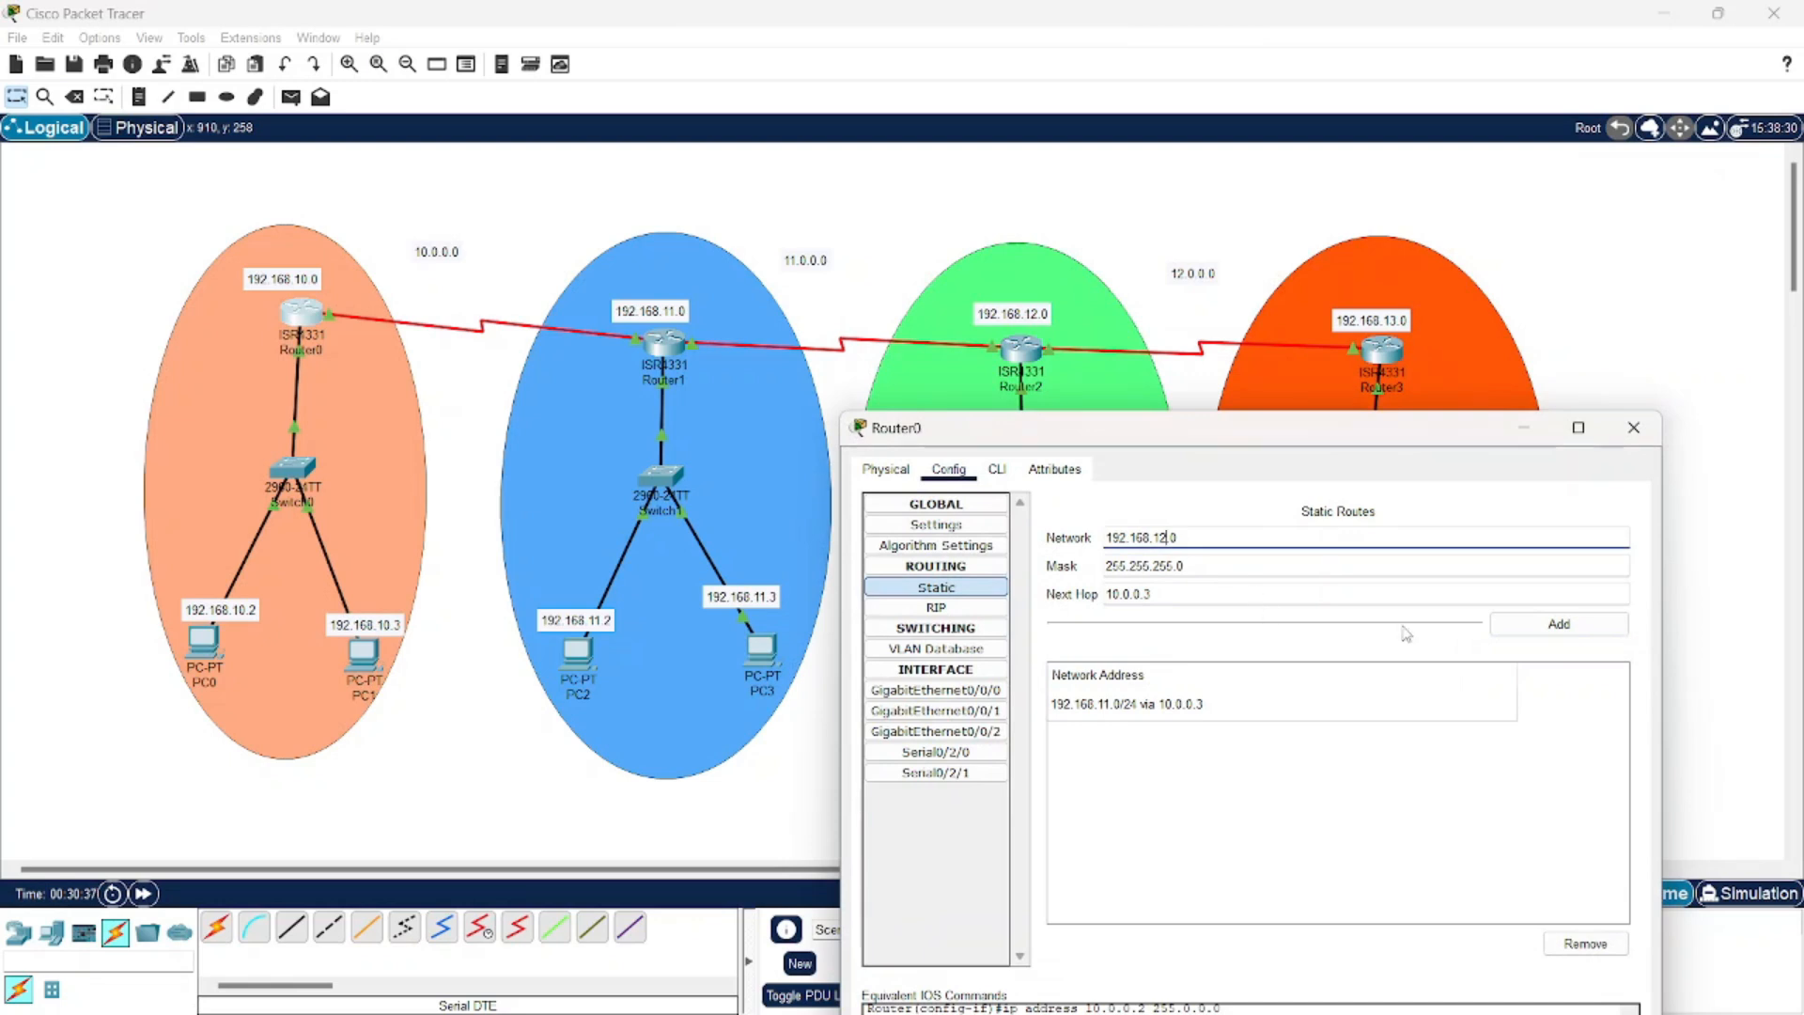
left_click(1530, 636)
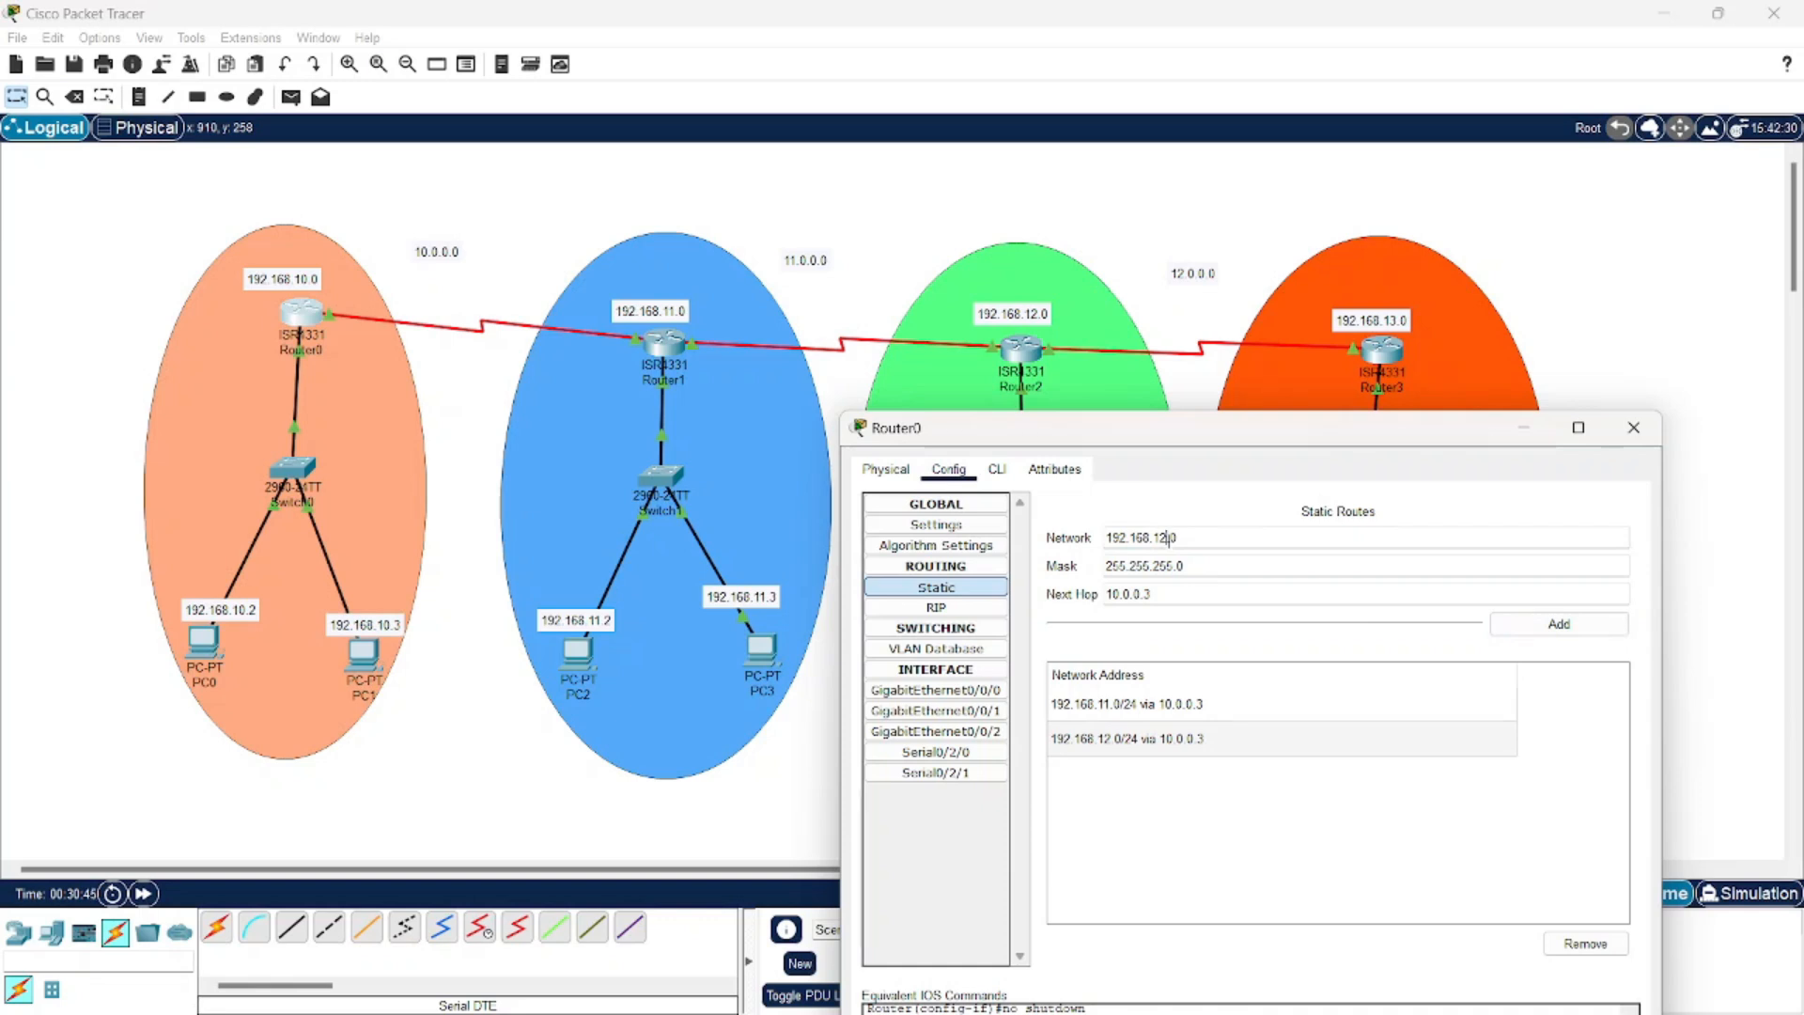
Add a static route on Router0 to network 192.168.13.0, keeping mask 255.255.255.0 and next hop 10.0.0.3
left_click(1169, 539)
key("BackSpace")
type("3")
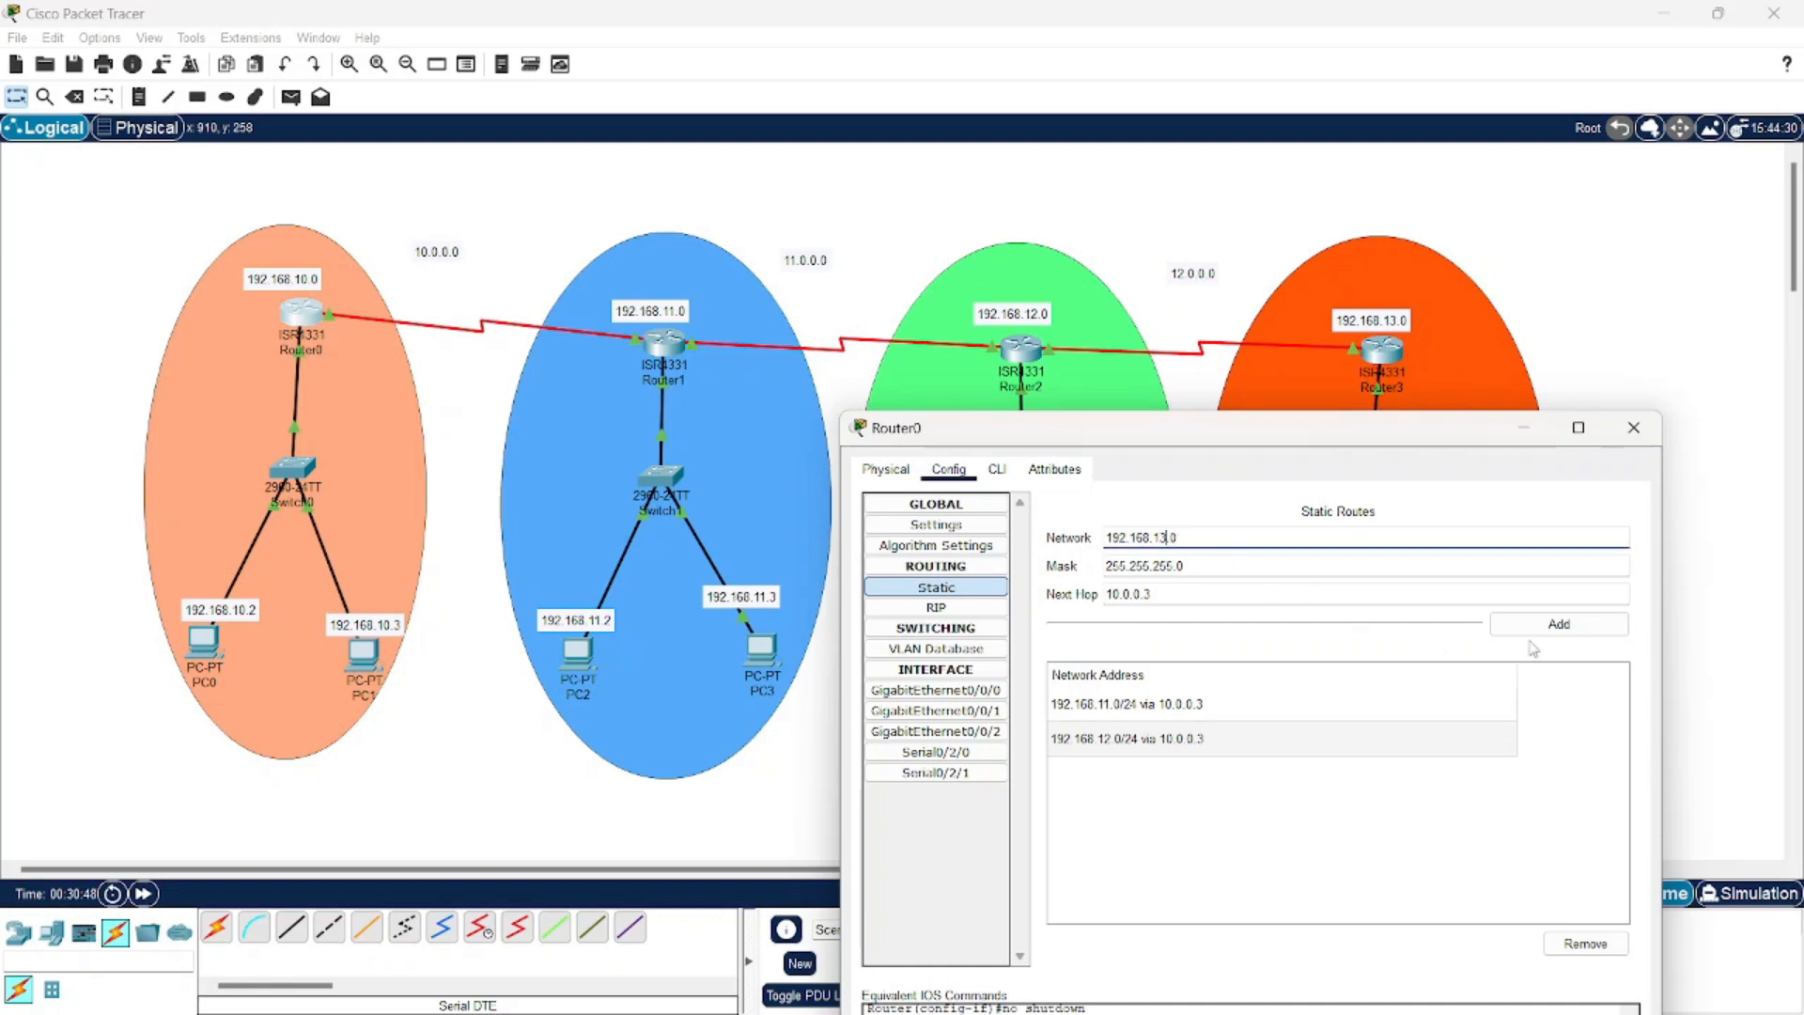
left_click(1531, 628)
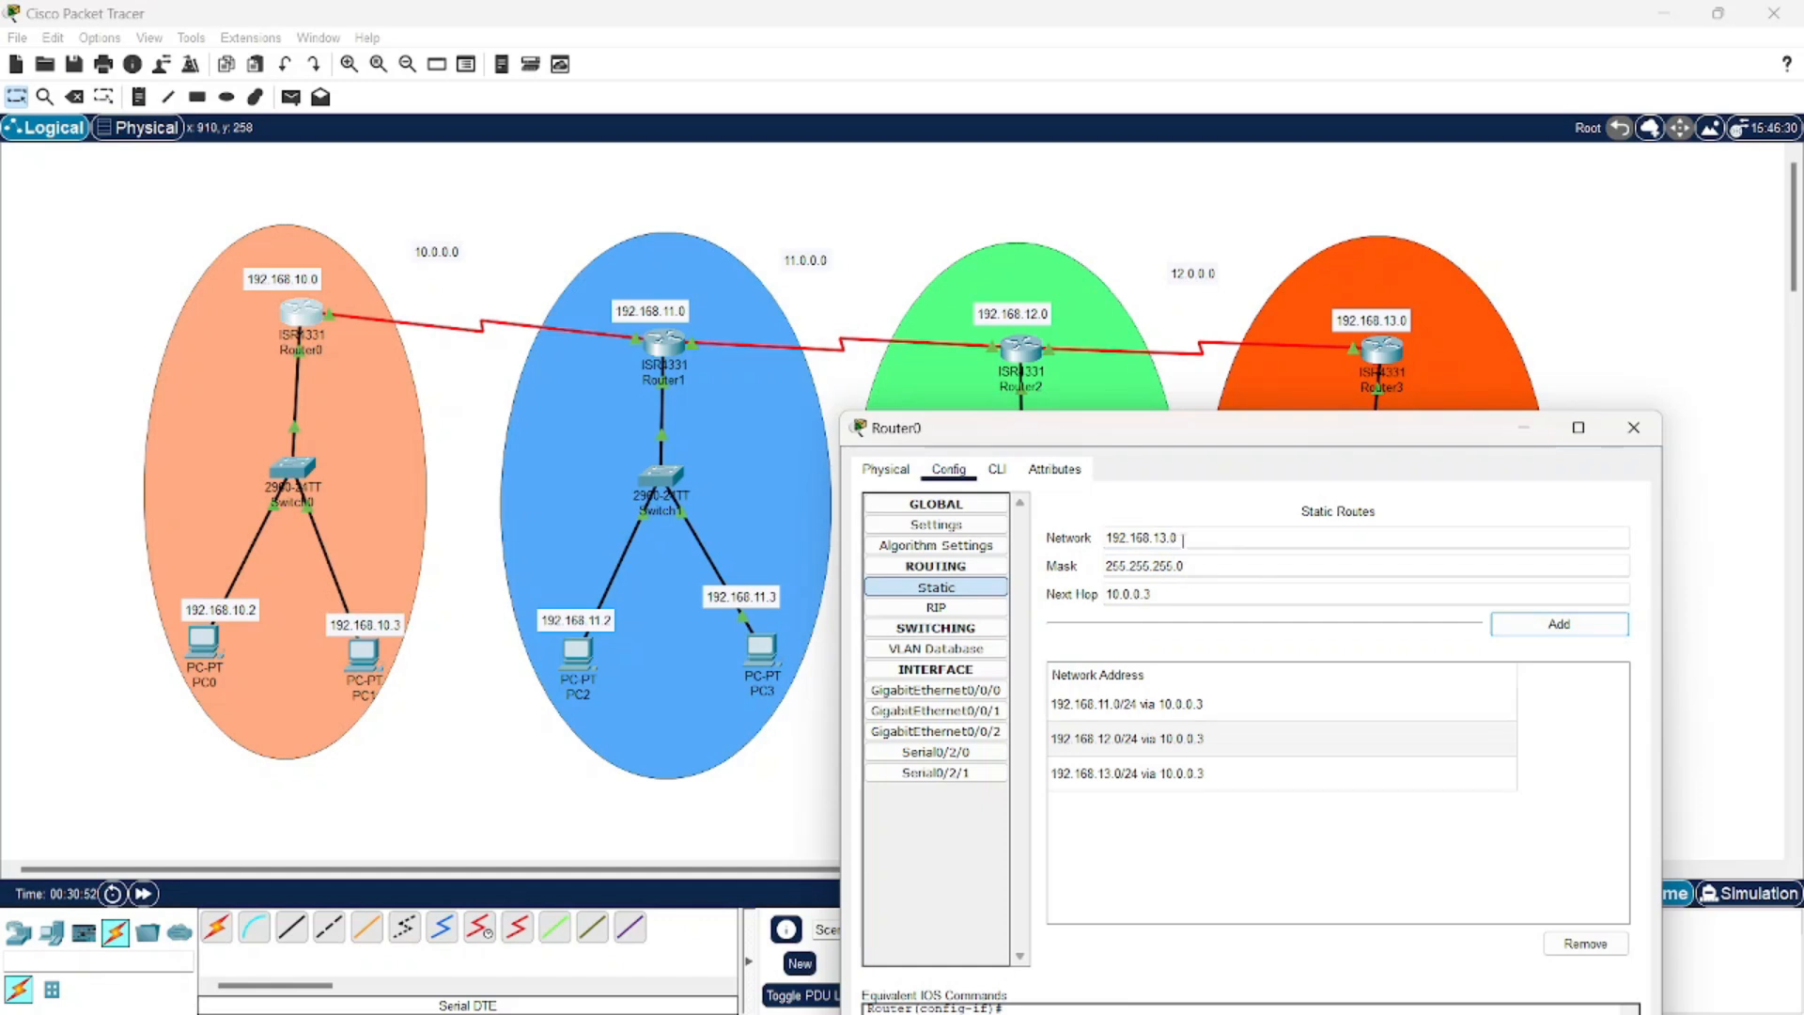
Add a static route on Router0 to network 11.0.0.0 with mask 255.0.0.0, keeping next hop 10.0.0.3
left_click(1200, 537)
key("BackSpace")
key("BackSpace")
key("BackSpace")
key("BackSpace")
key("BackSpace")
key("BackSpace")
key("BackSpace")
key("BackSpace")
key("BackSpace")
key("BackSpace")
key("BackSpace")
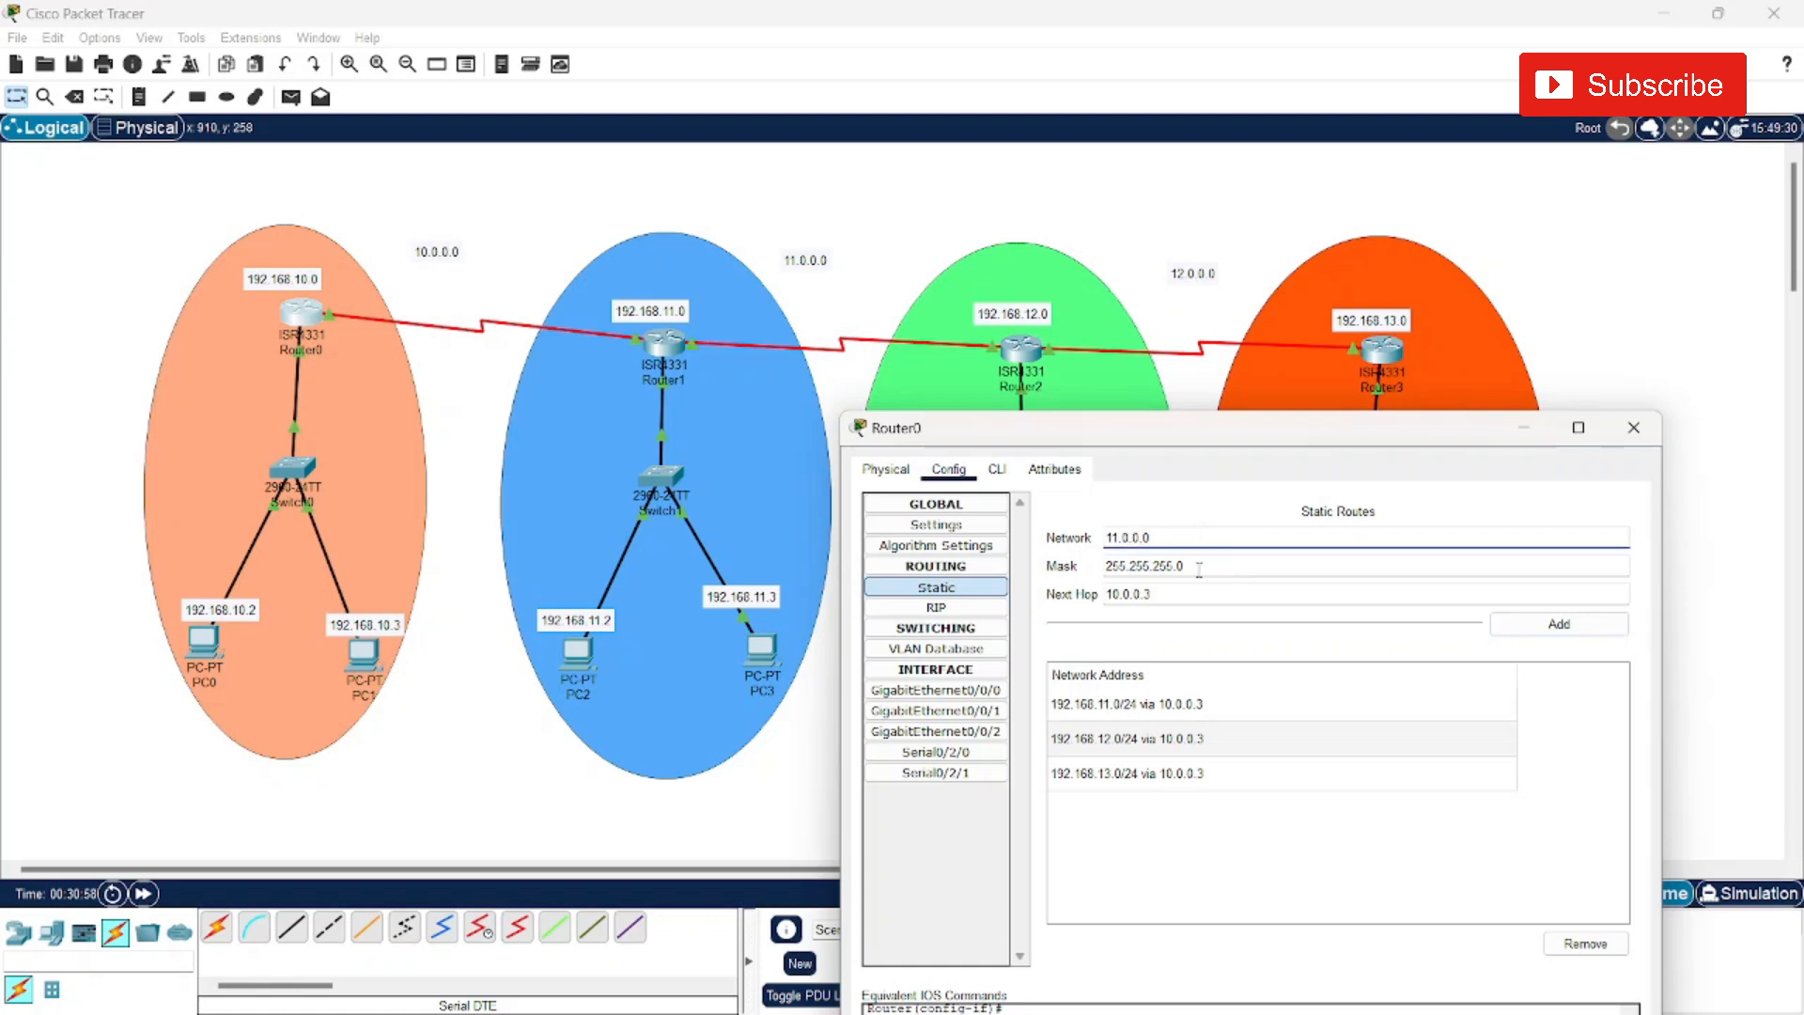
left_click(1178, 567)
key("BackSpace")
key("BackSpace")
key("BackSpace")
key("BackSpace")
key("BackSpace")
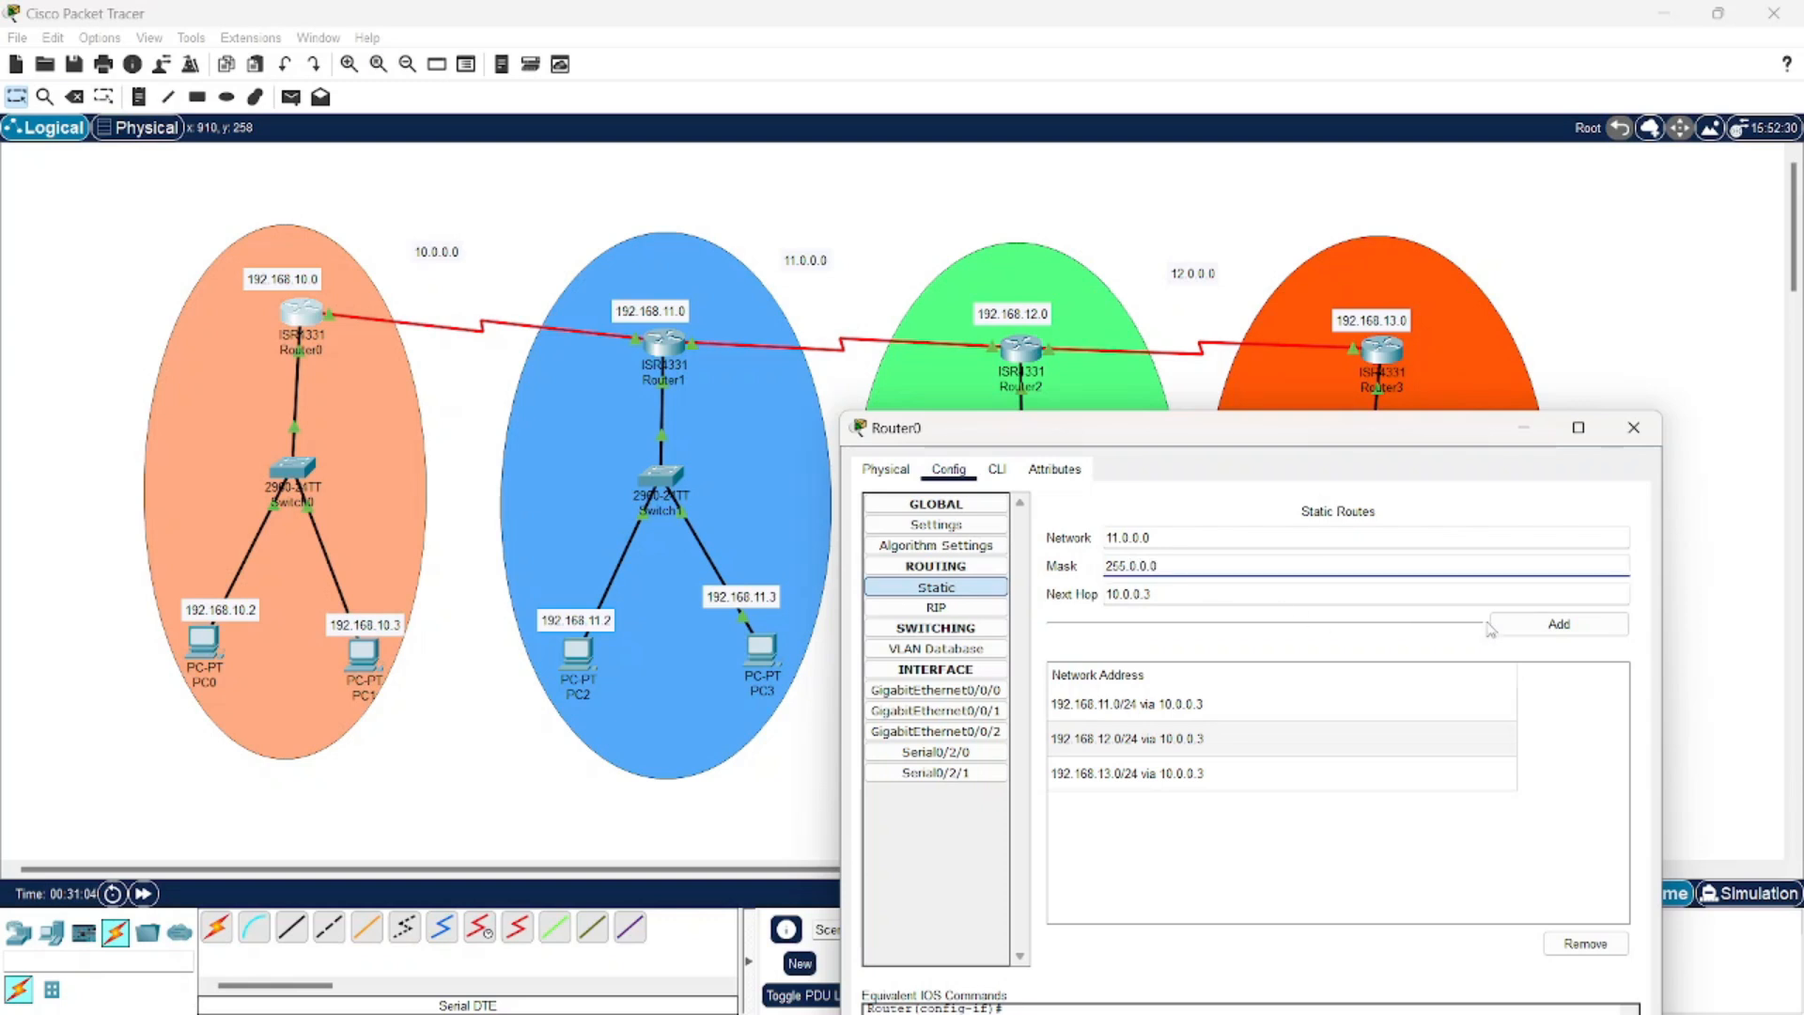
left_click(1549, 635)
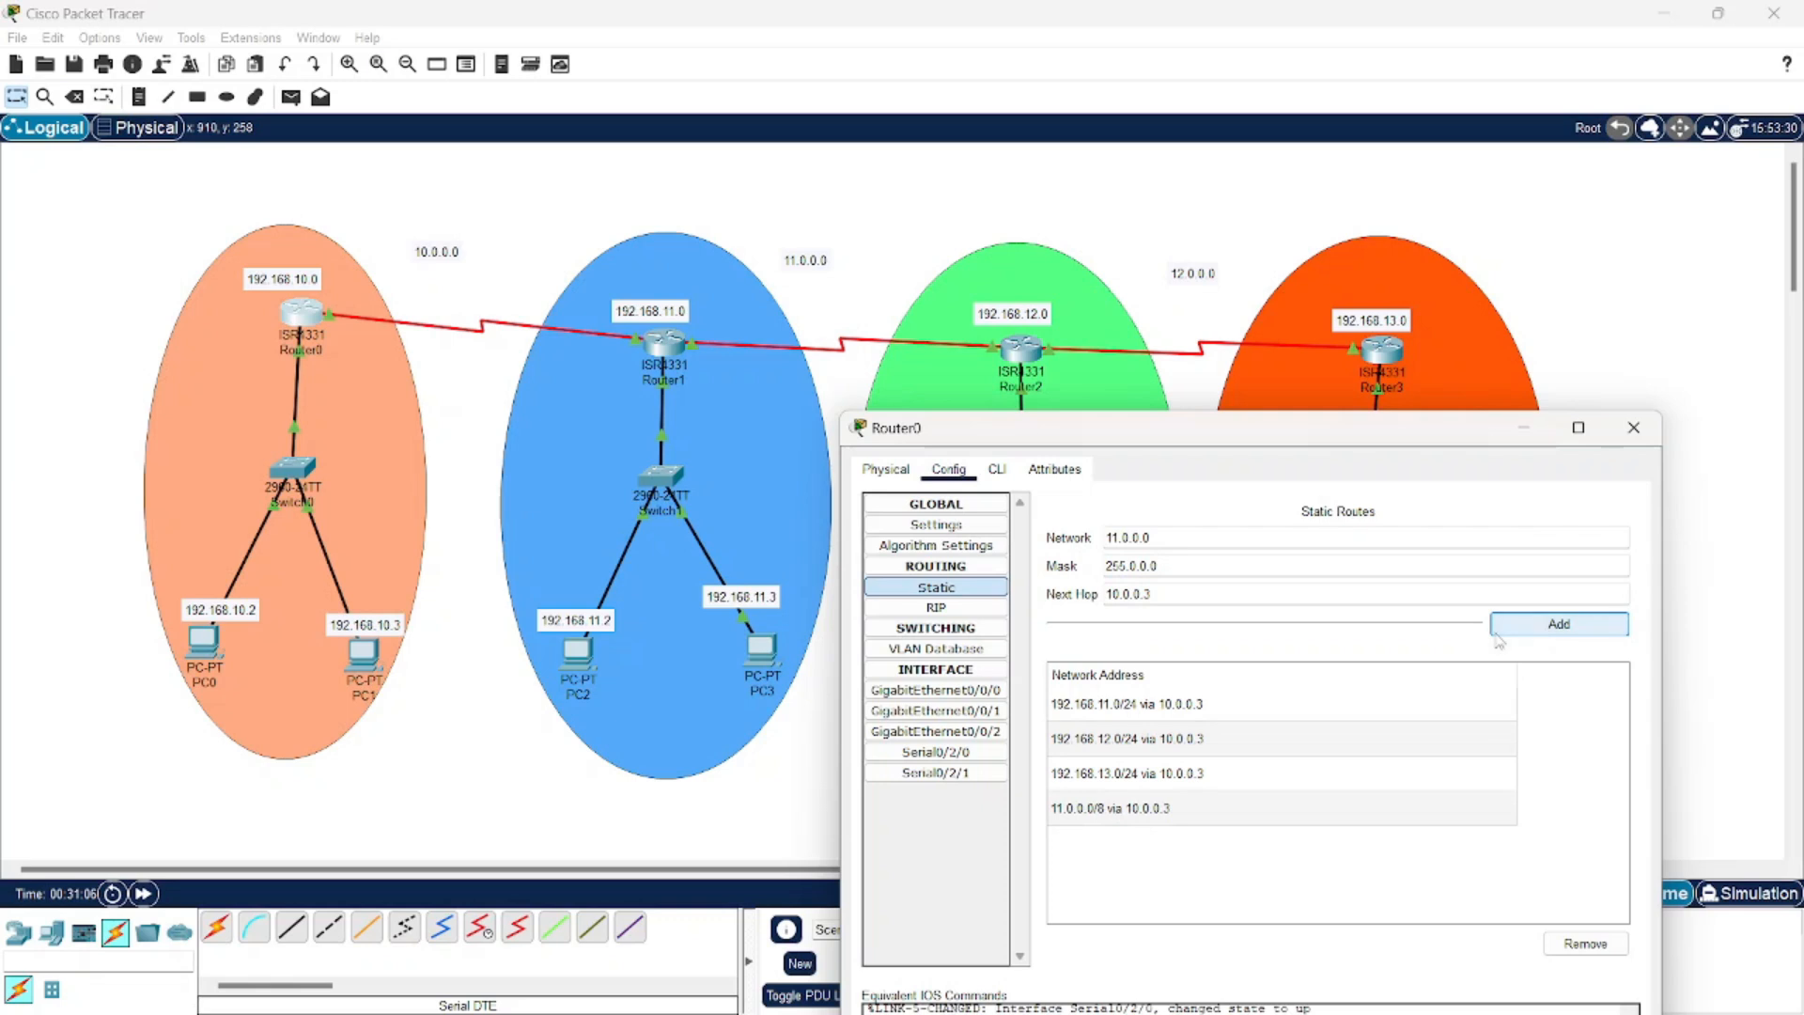
Add a static route on Router0 to network 12.0.0.0 with mask 255.0.0.0 and next hop 11.0.0.3, and close the router's window
left_click(1119, 540)
key("BackSpace")
type("2")
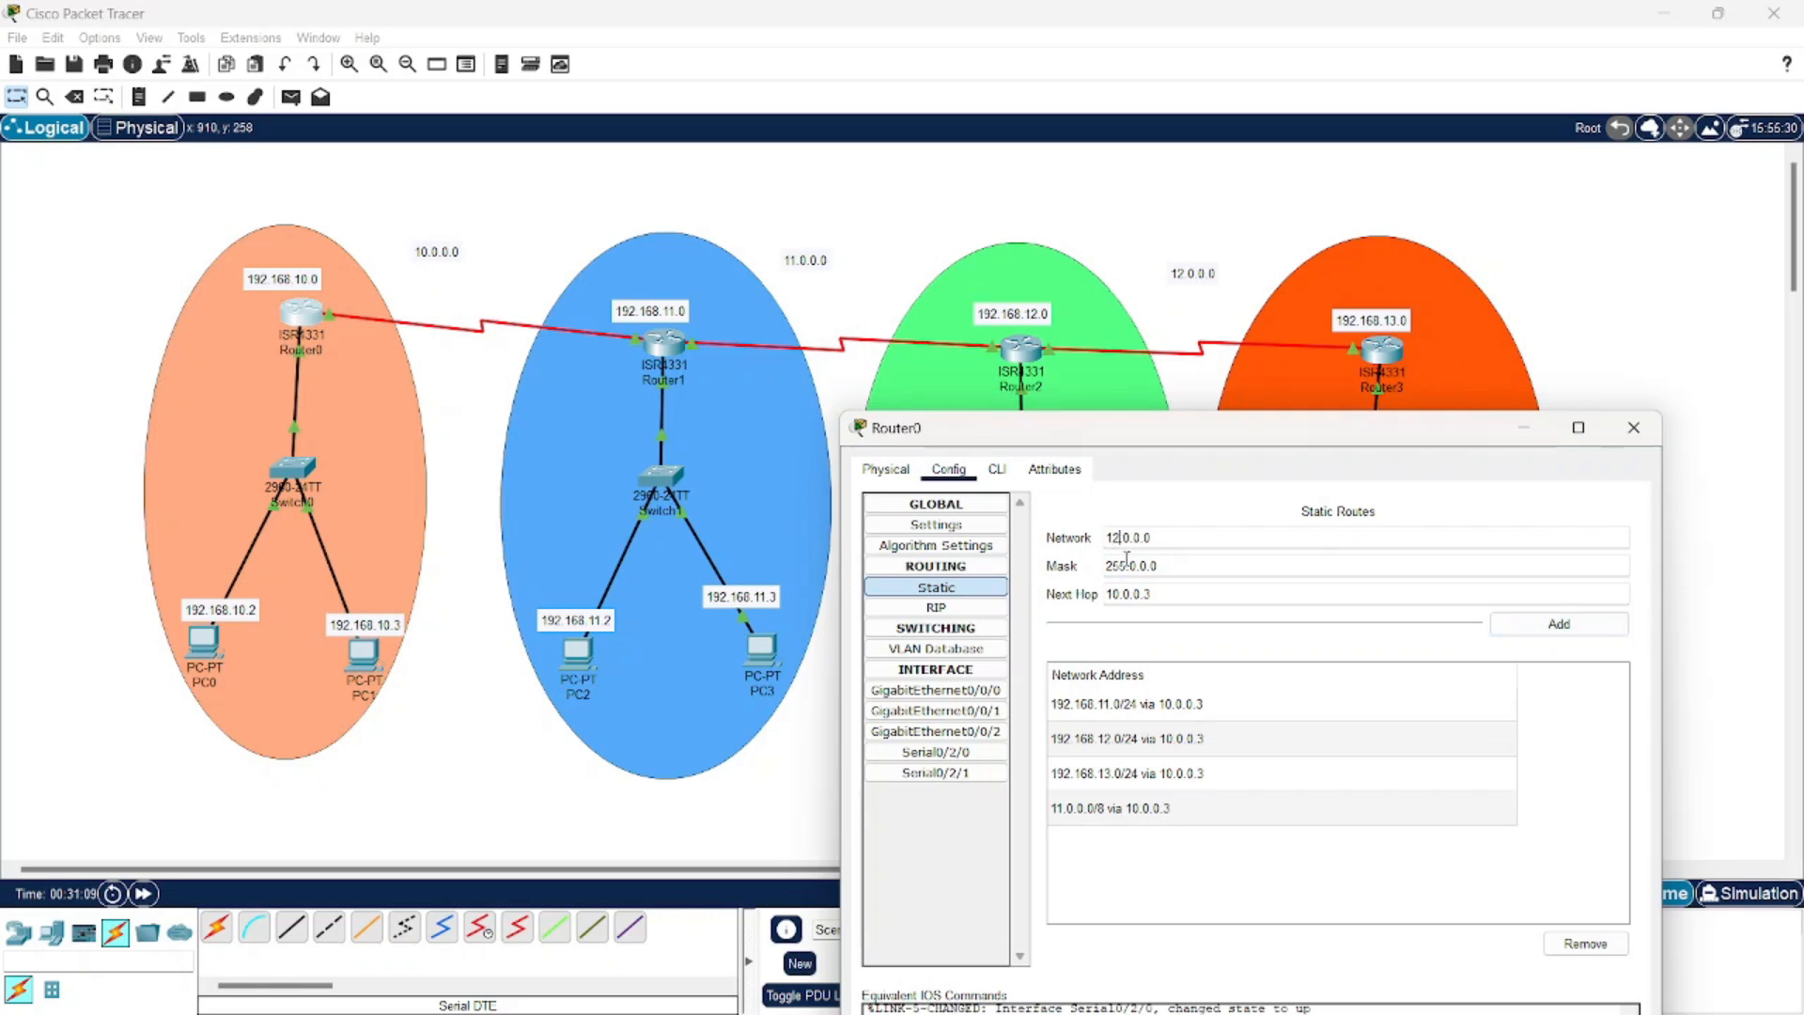
left_click(1121, 599)
key("BackSpace")
type("1")
left_click(1530, 635)
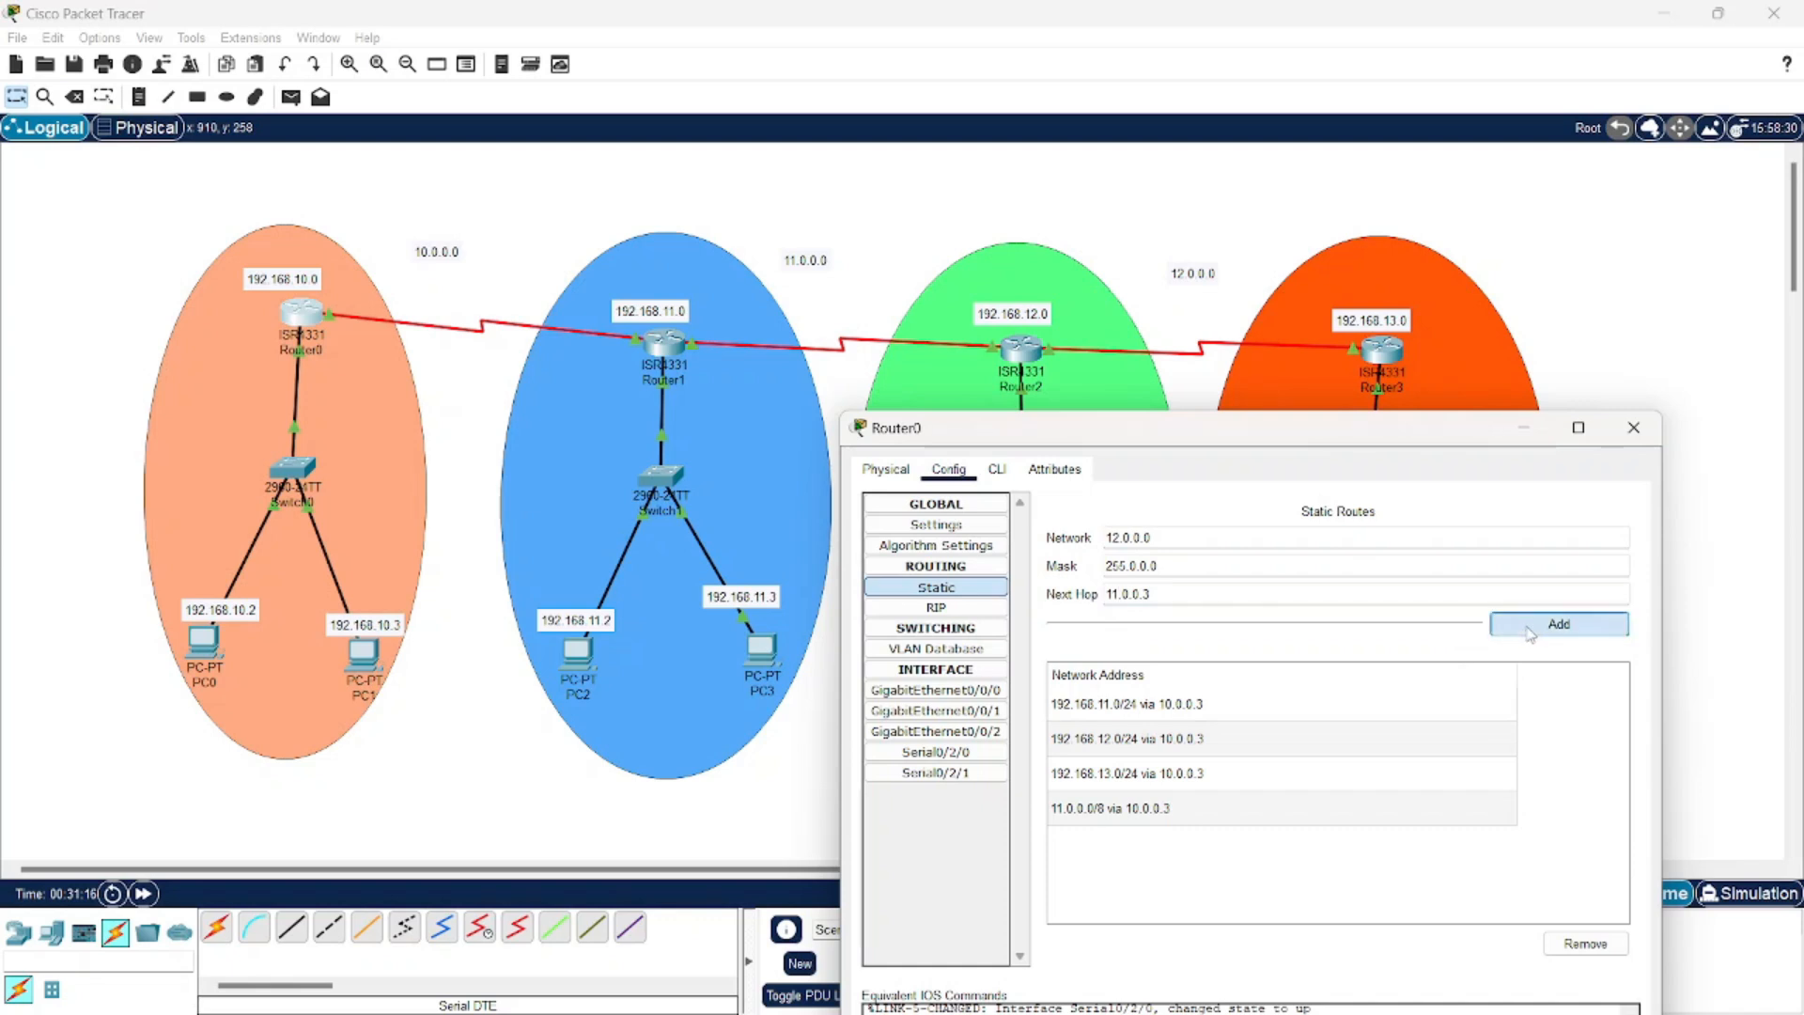
left_click(1638, 429)
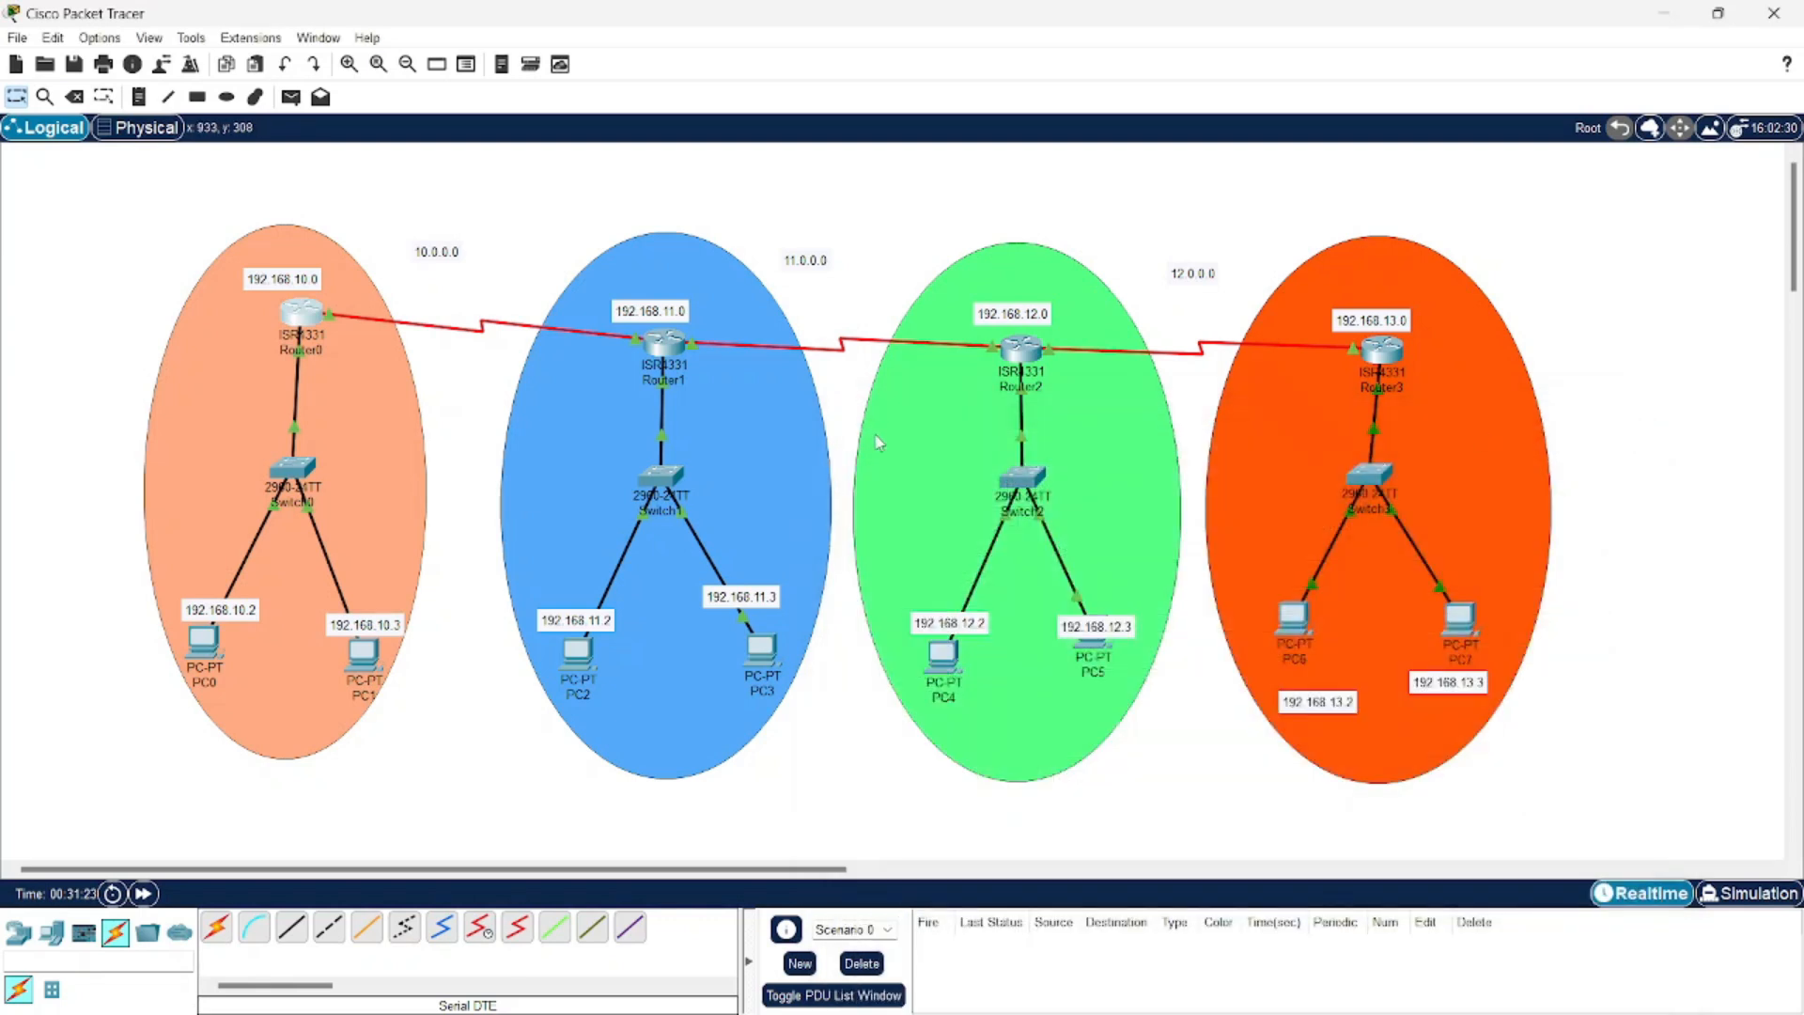
Add a static route on Router1 to network 192.168.10.0 with mask 255.255.255.0 and next hop 10.0.0.2
left_click(665, 347)
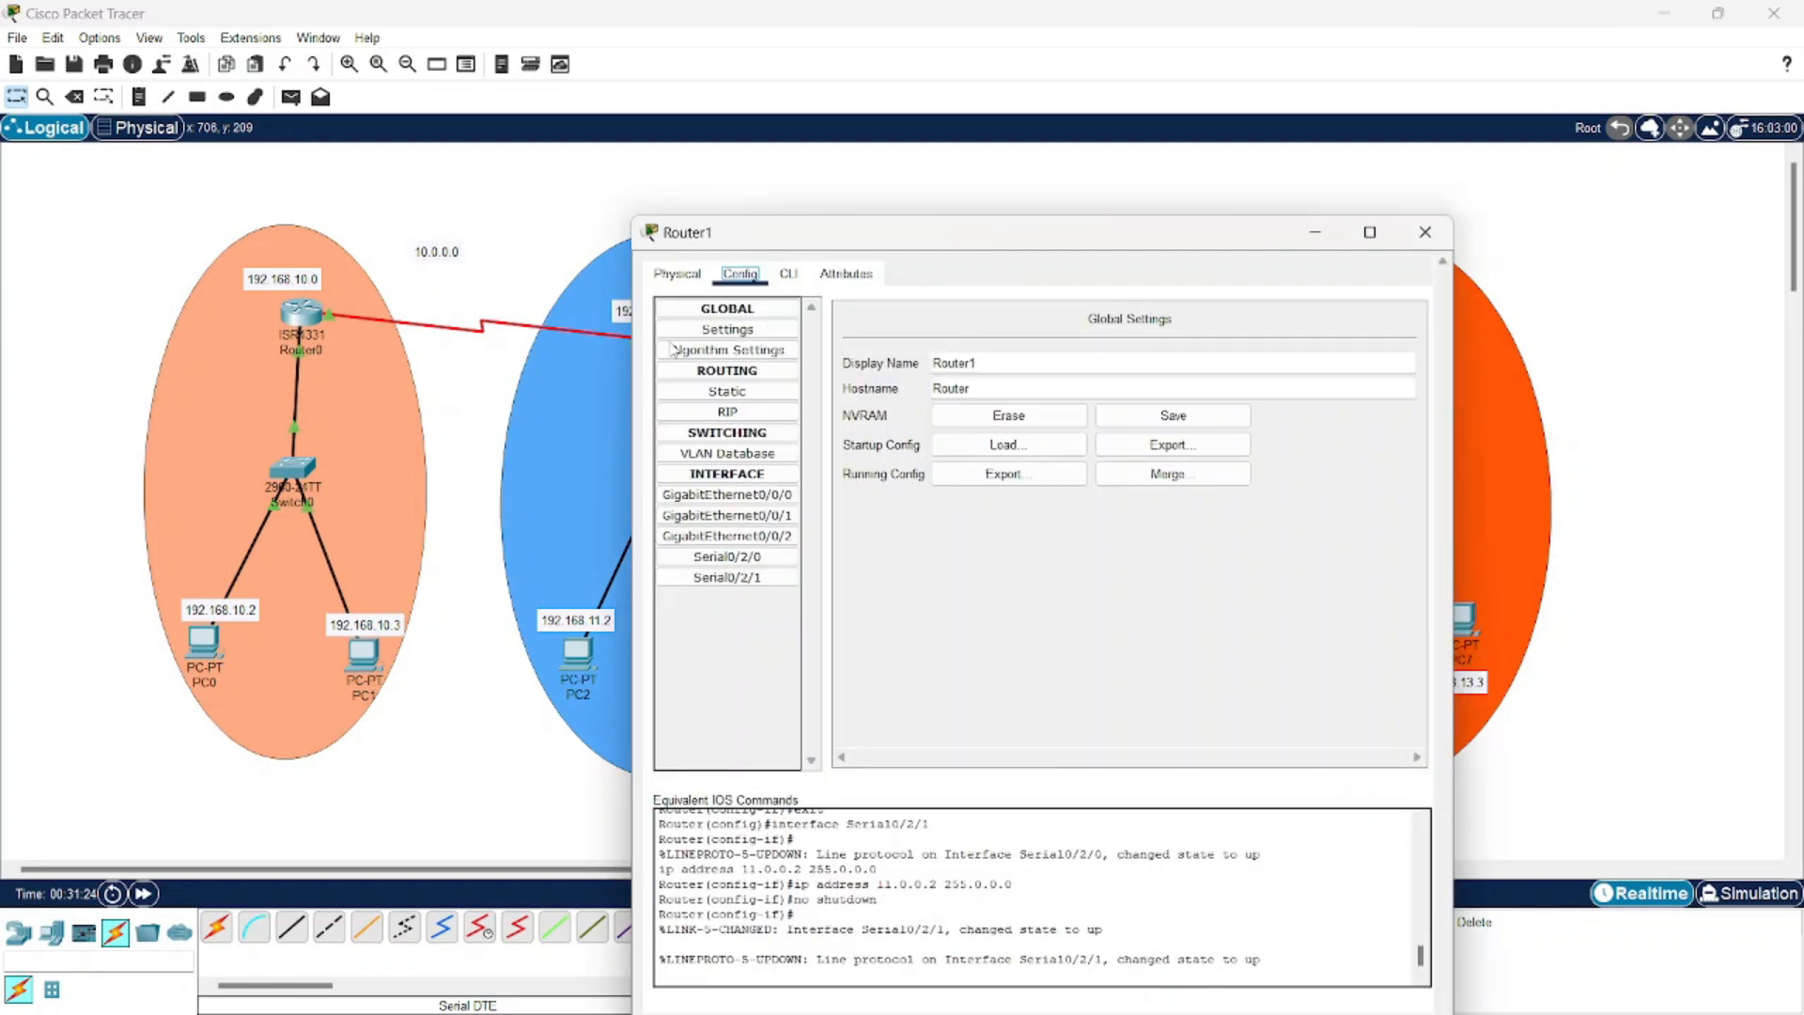
left_click(738, 361)
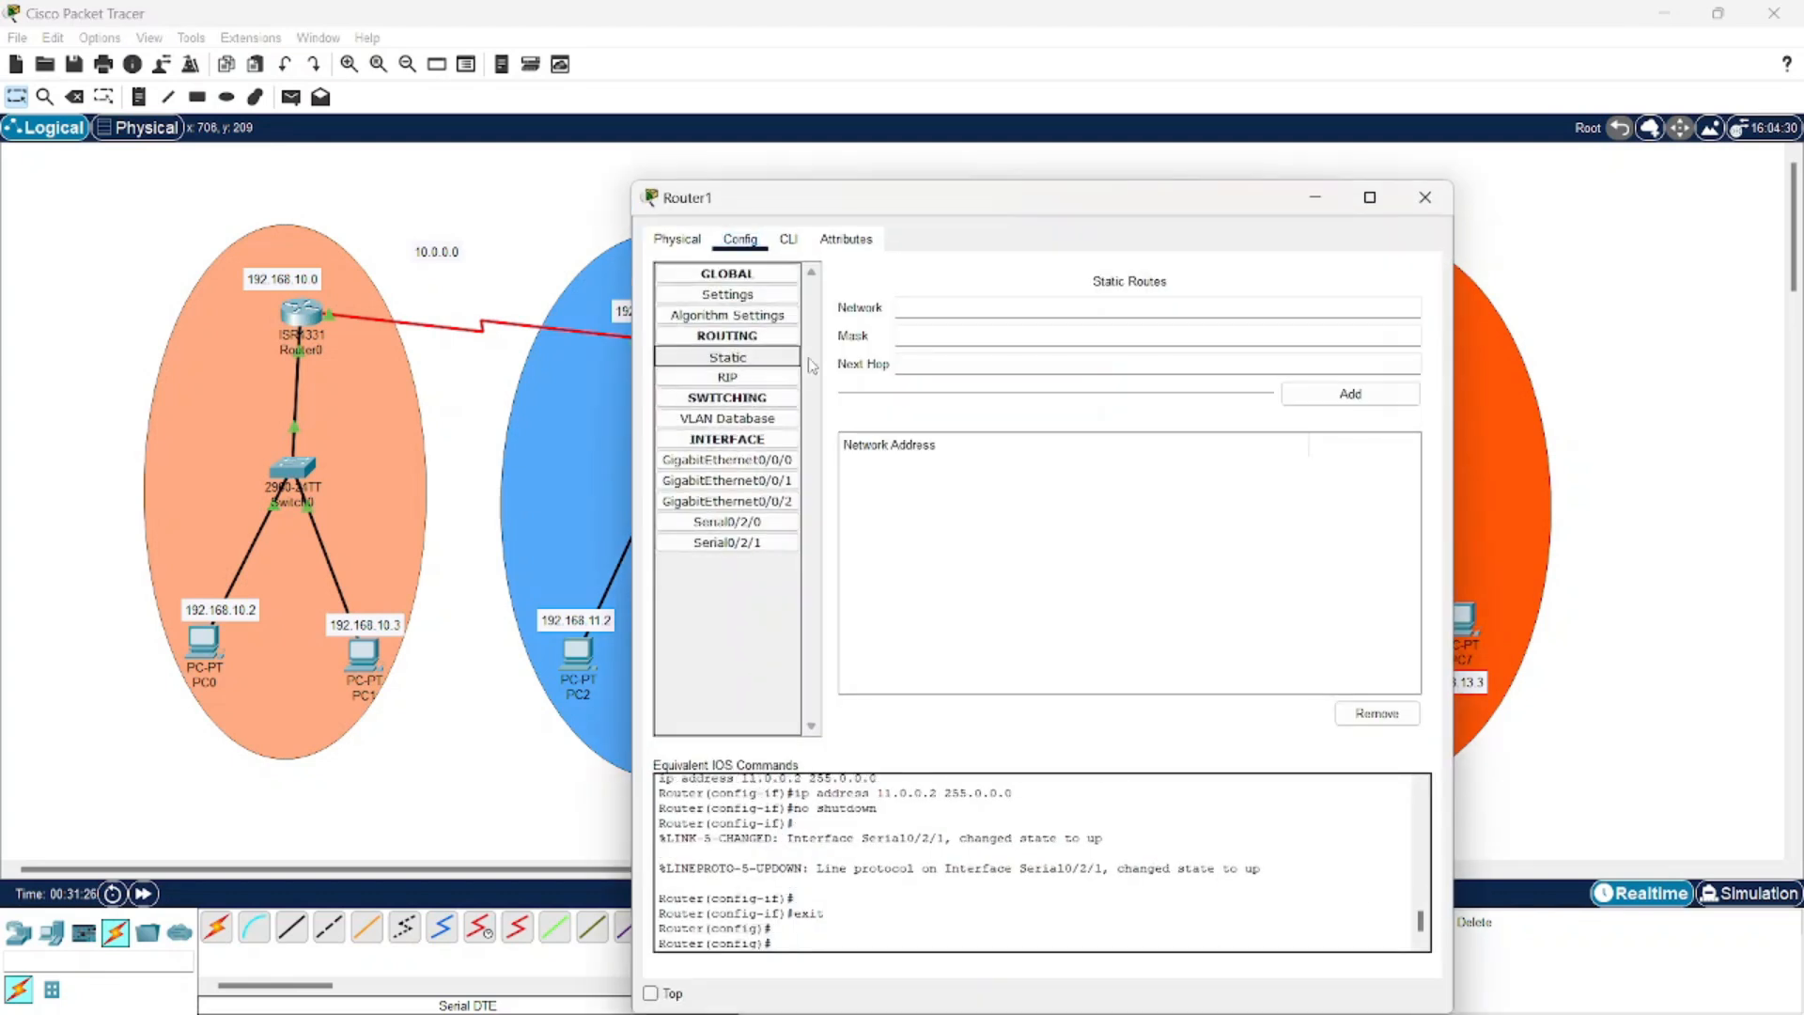
left_click(967, 310)
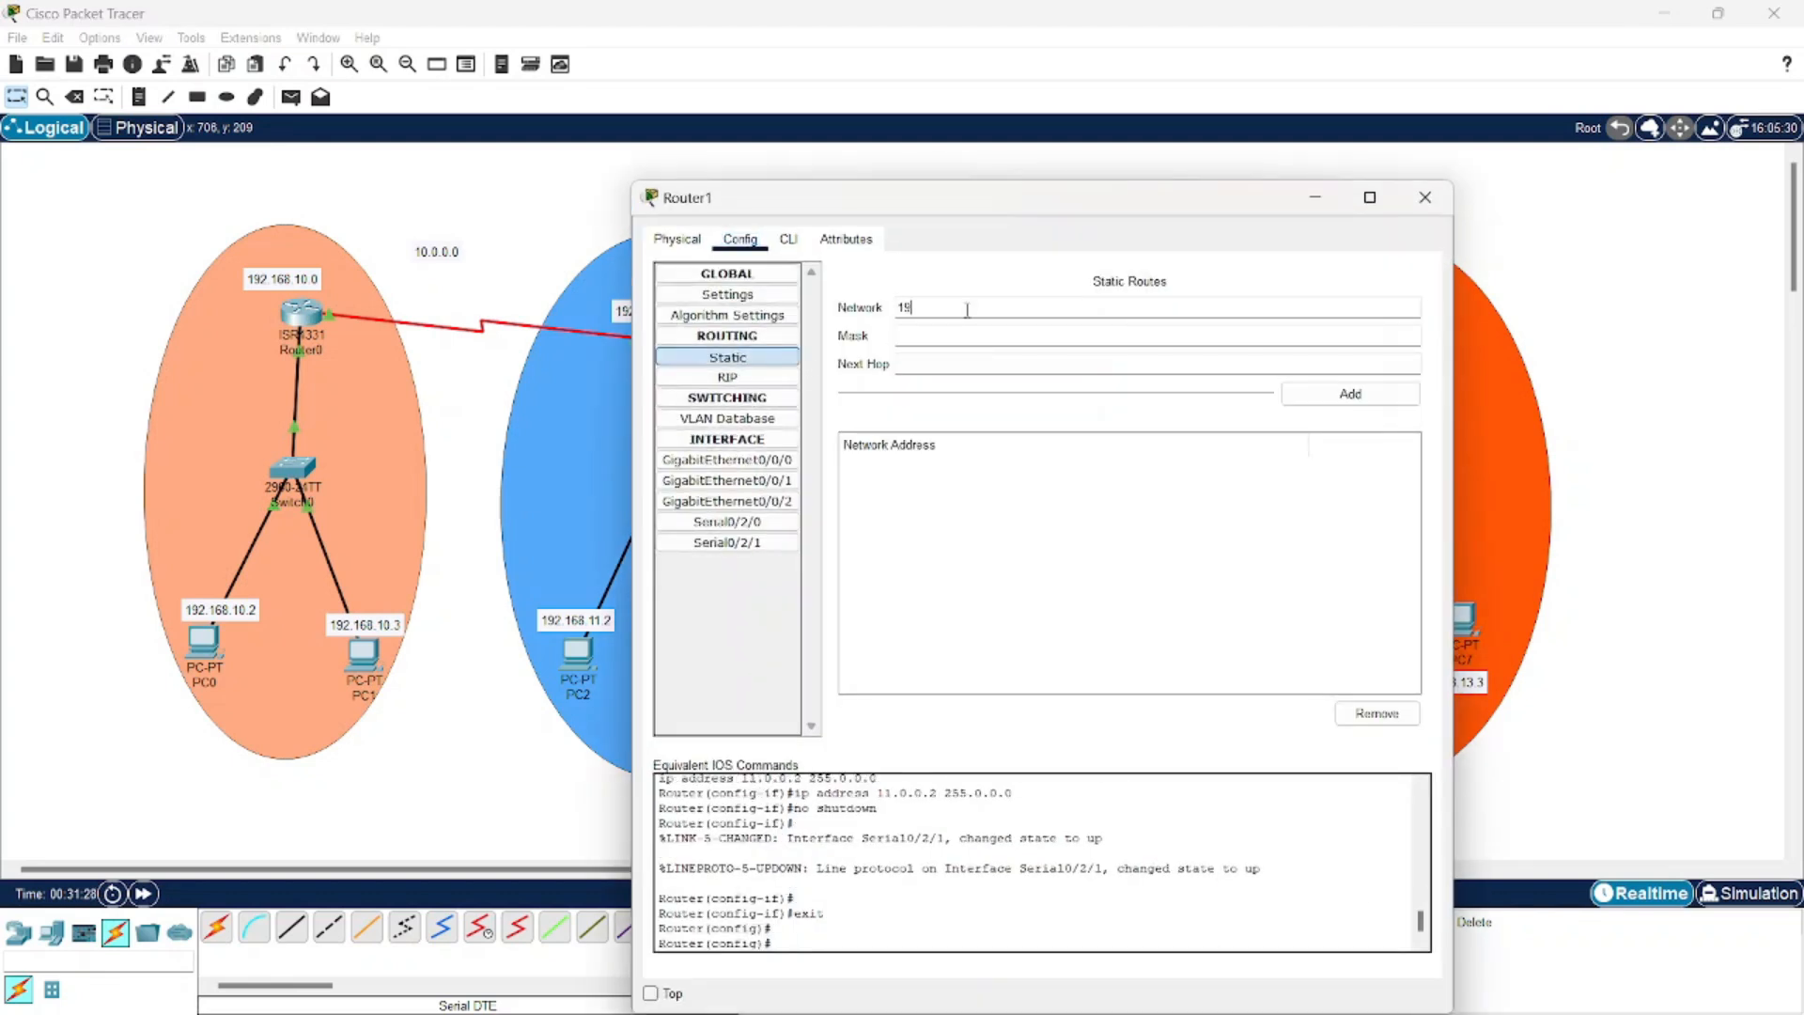
type("192.168.10.0")
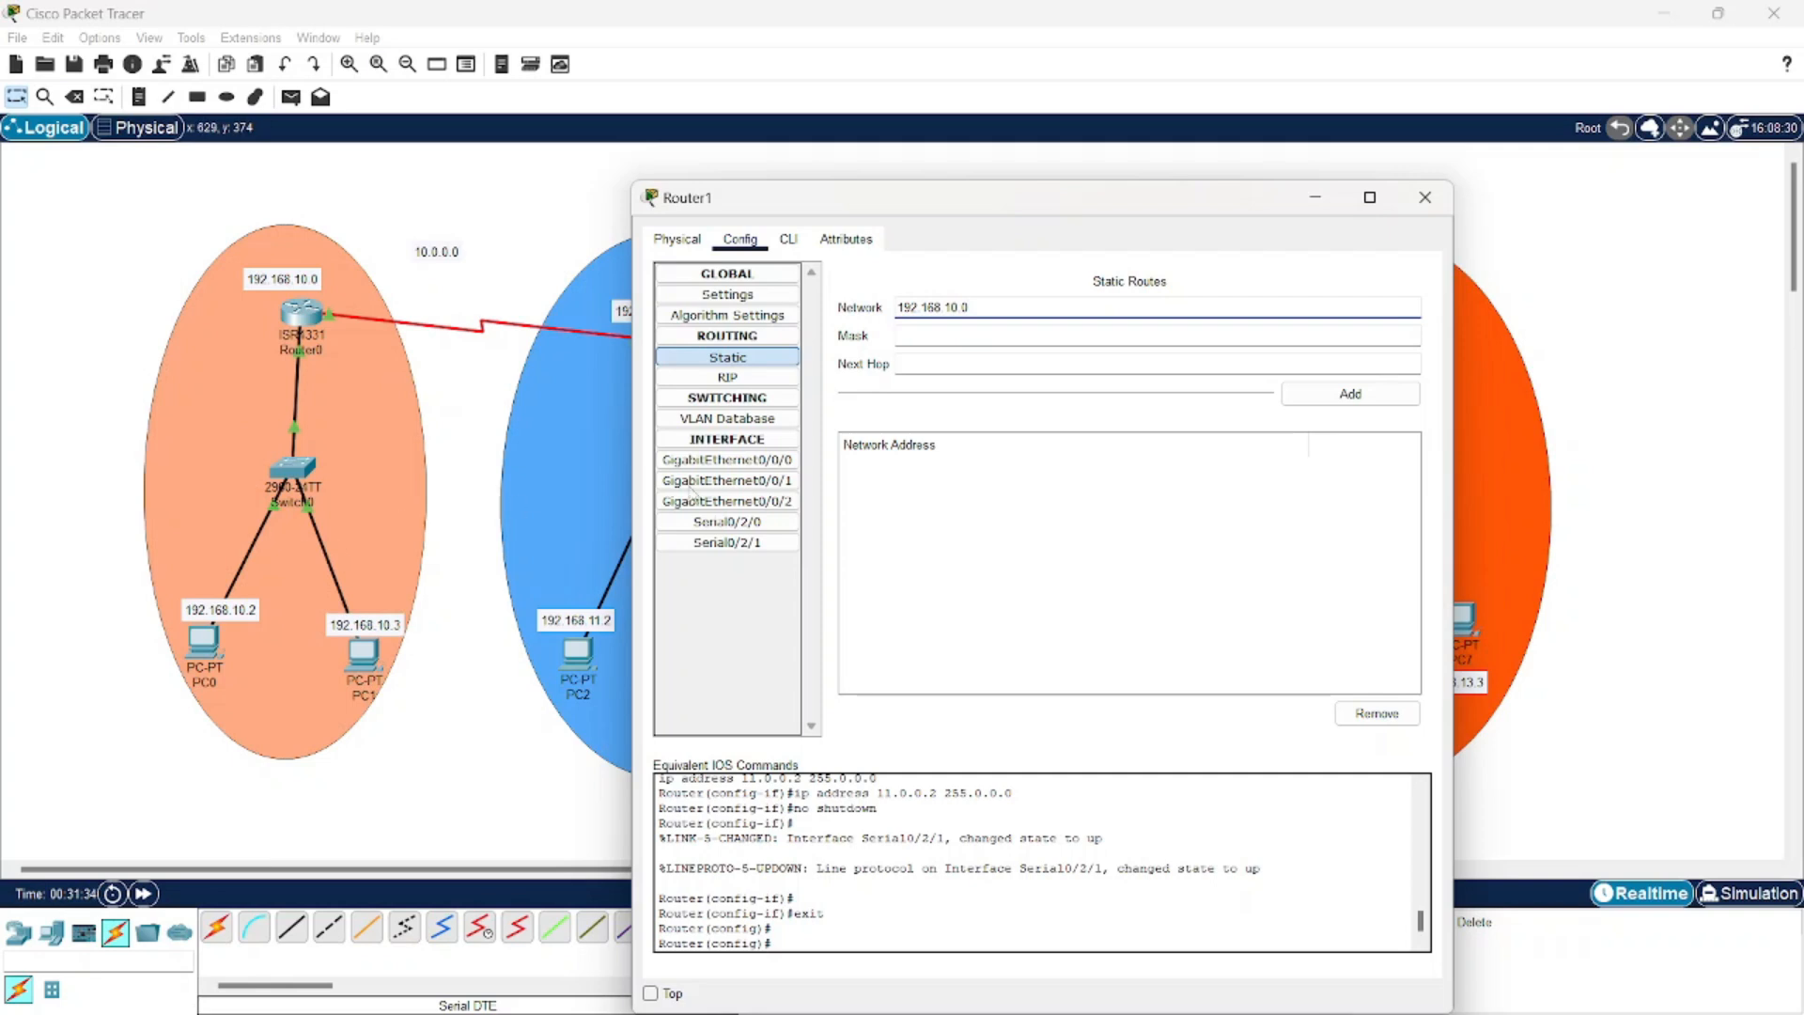
left_click(929, 334)
type("255.255.255.0")
left_click(913, 365)
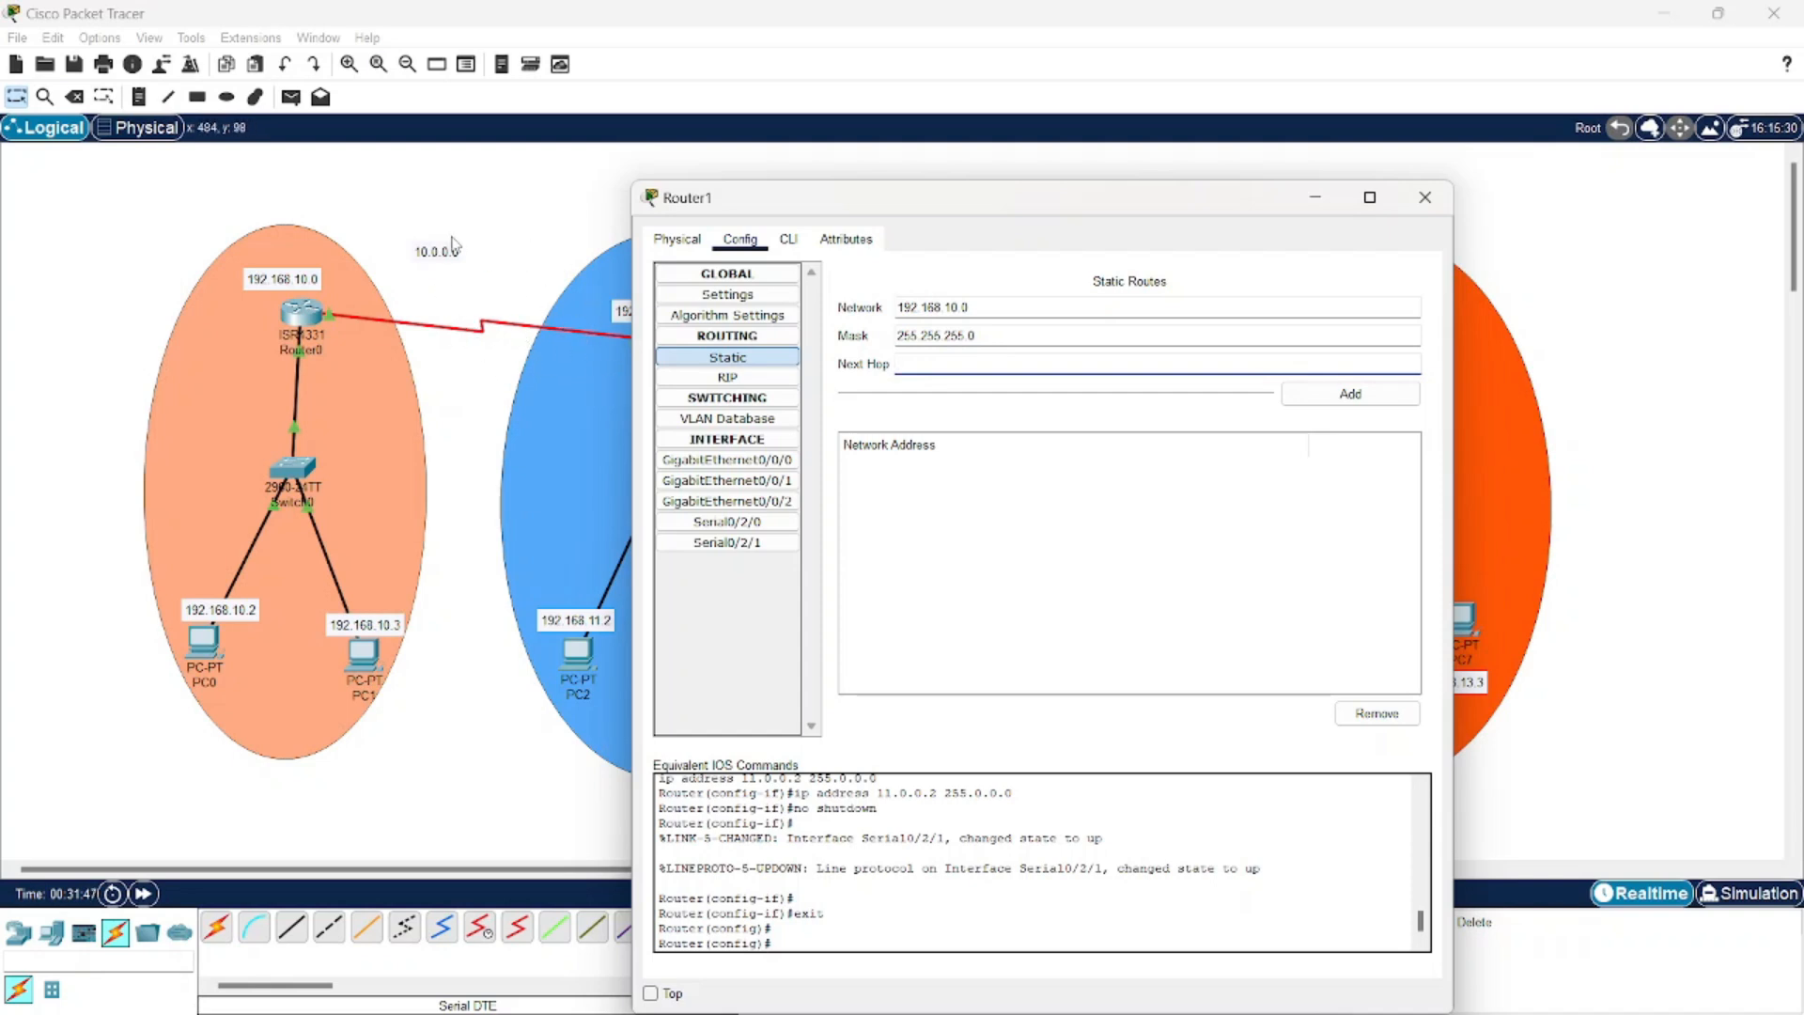
left_click(905, 364)
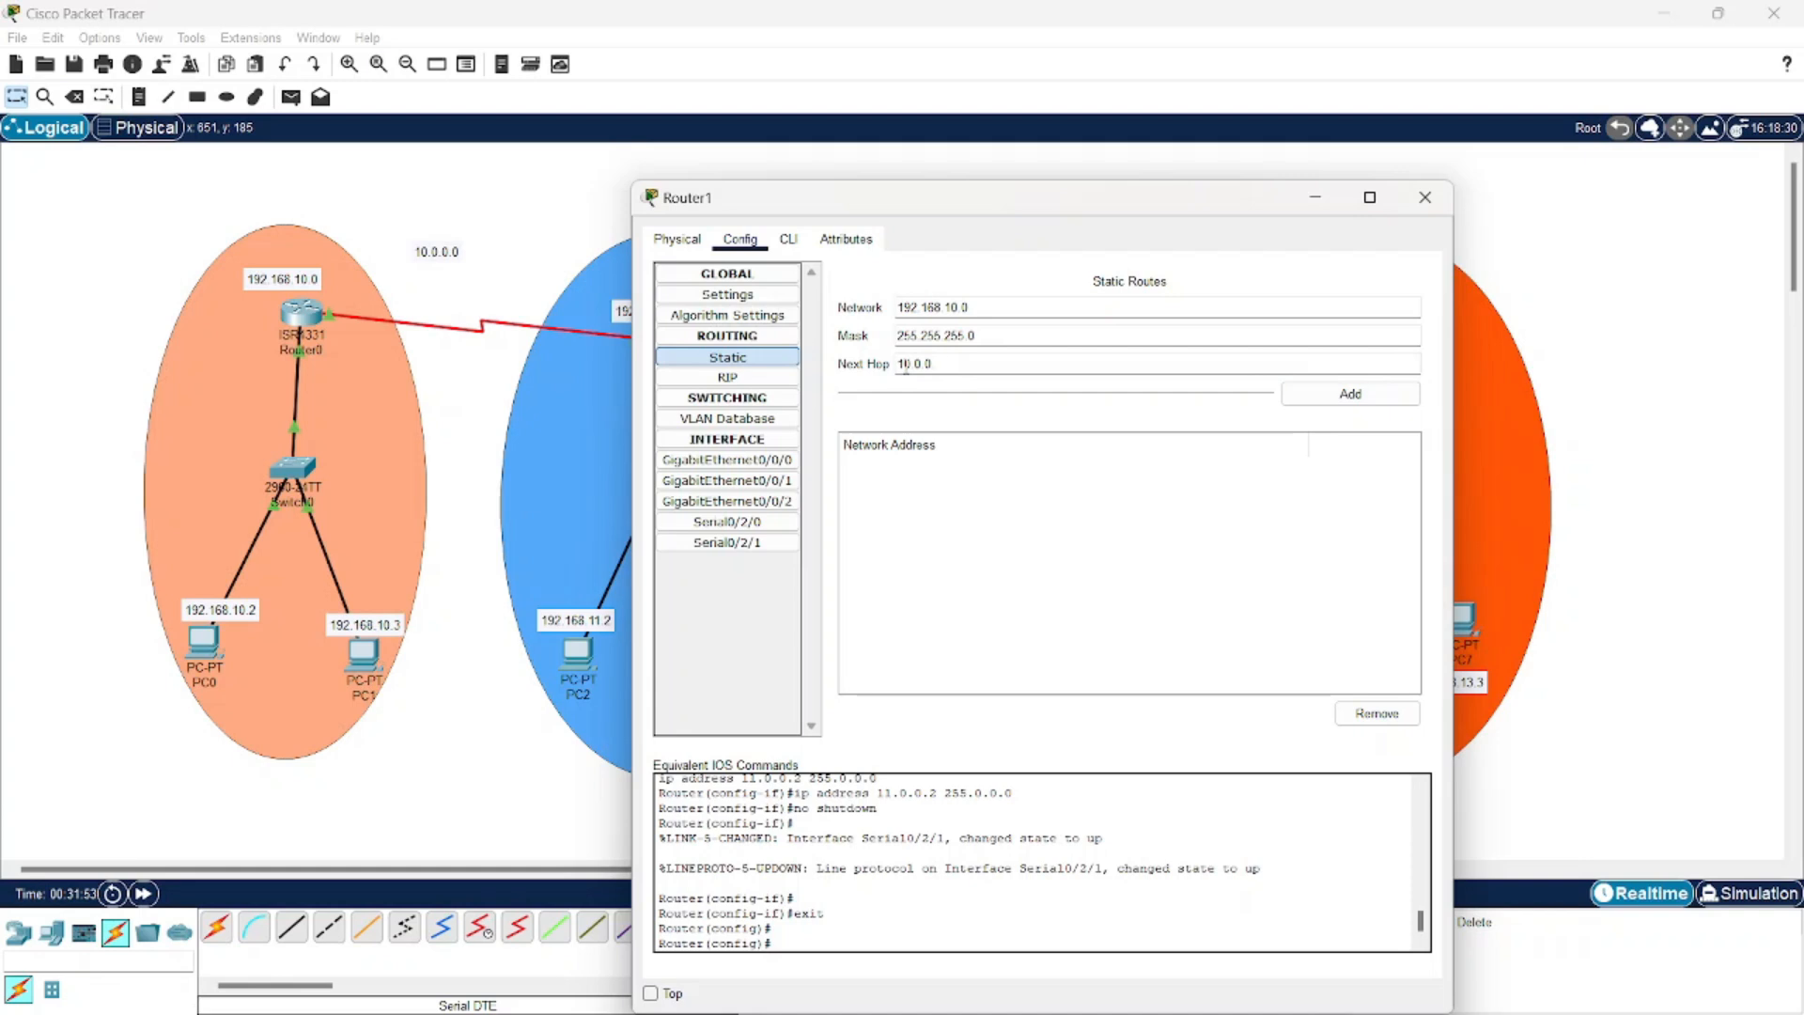
left_click(1325, 396)
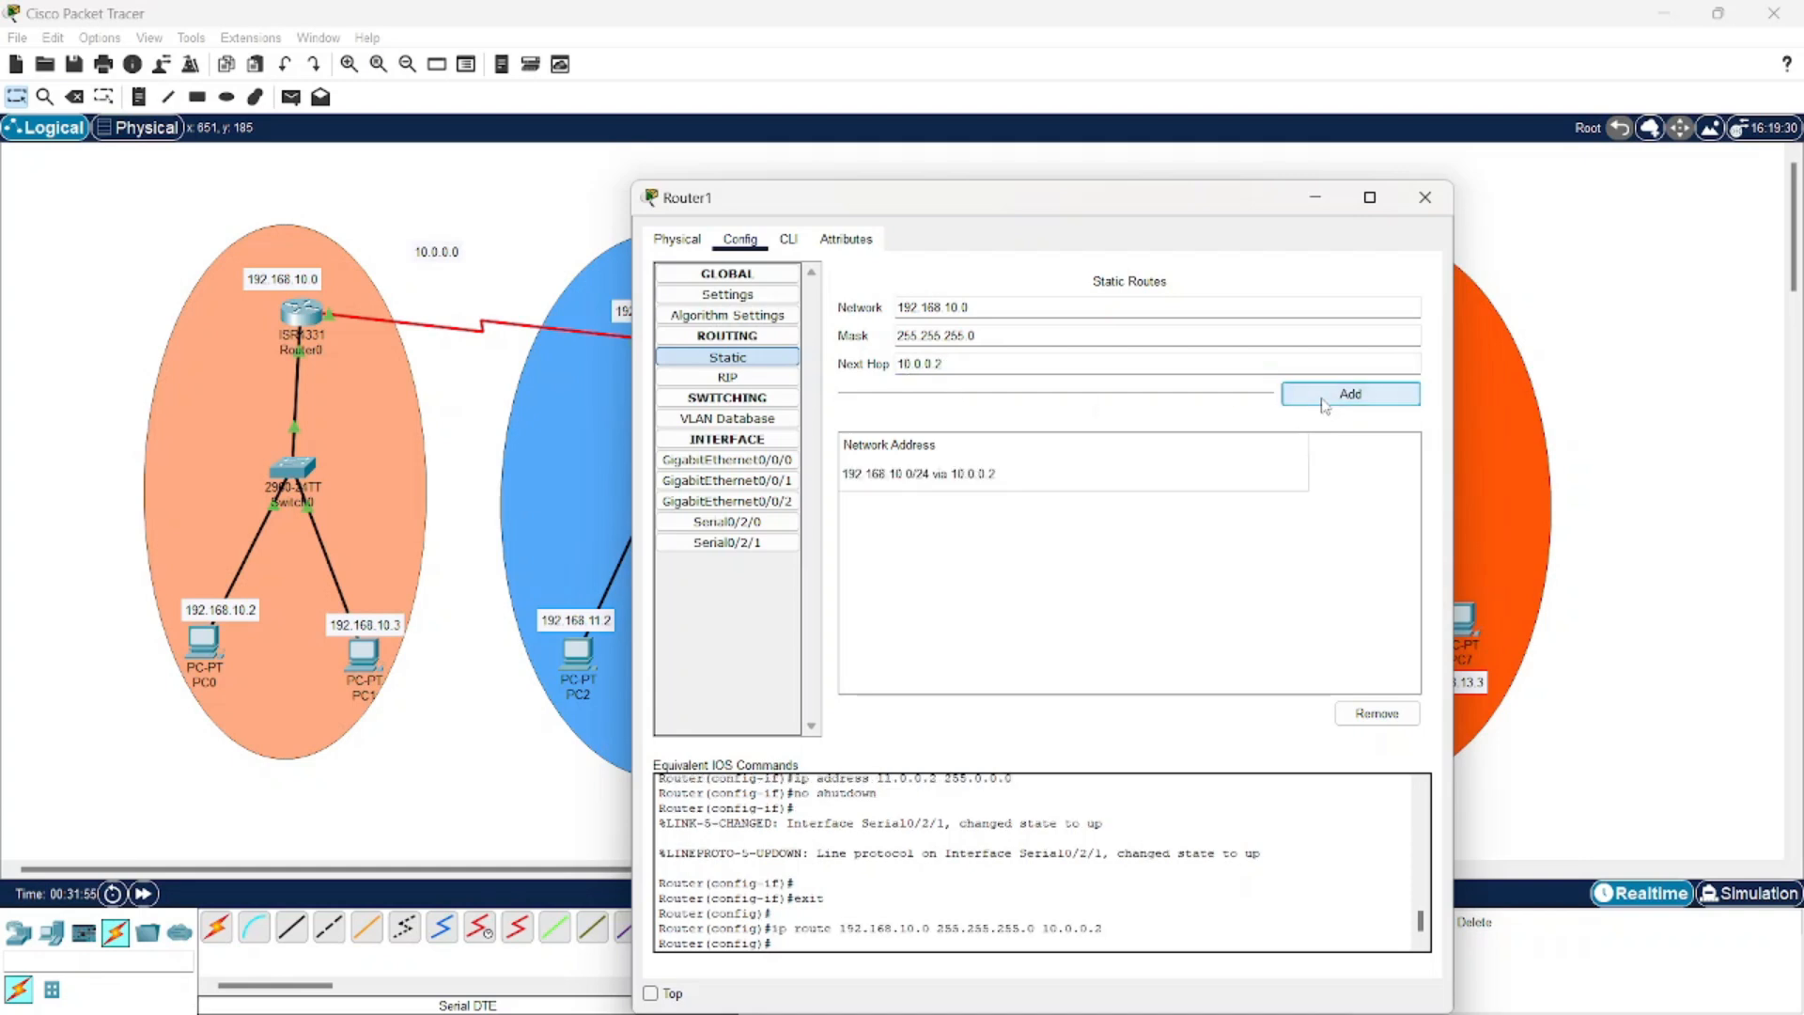
Add a static route on Router1 to network 192.168.12.0, keeping mask 255.255.255.0, with next hop 11.0.0.3
left_click_drag(1120, 221, 690, 433)
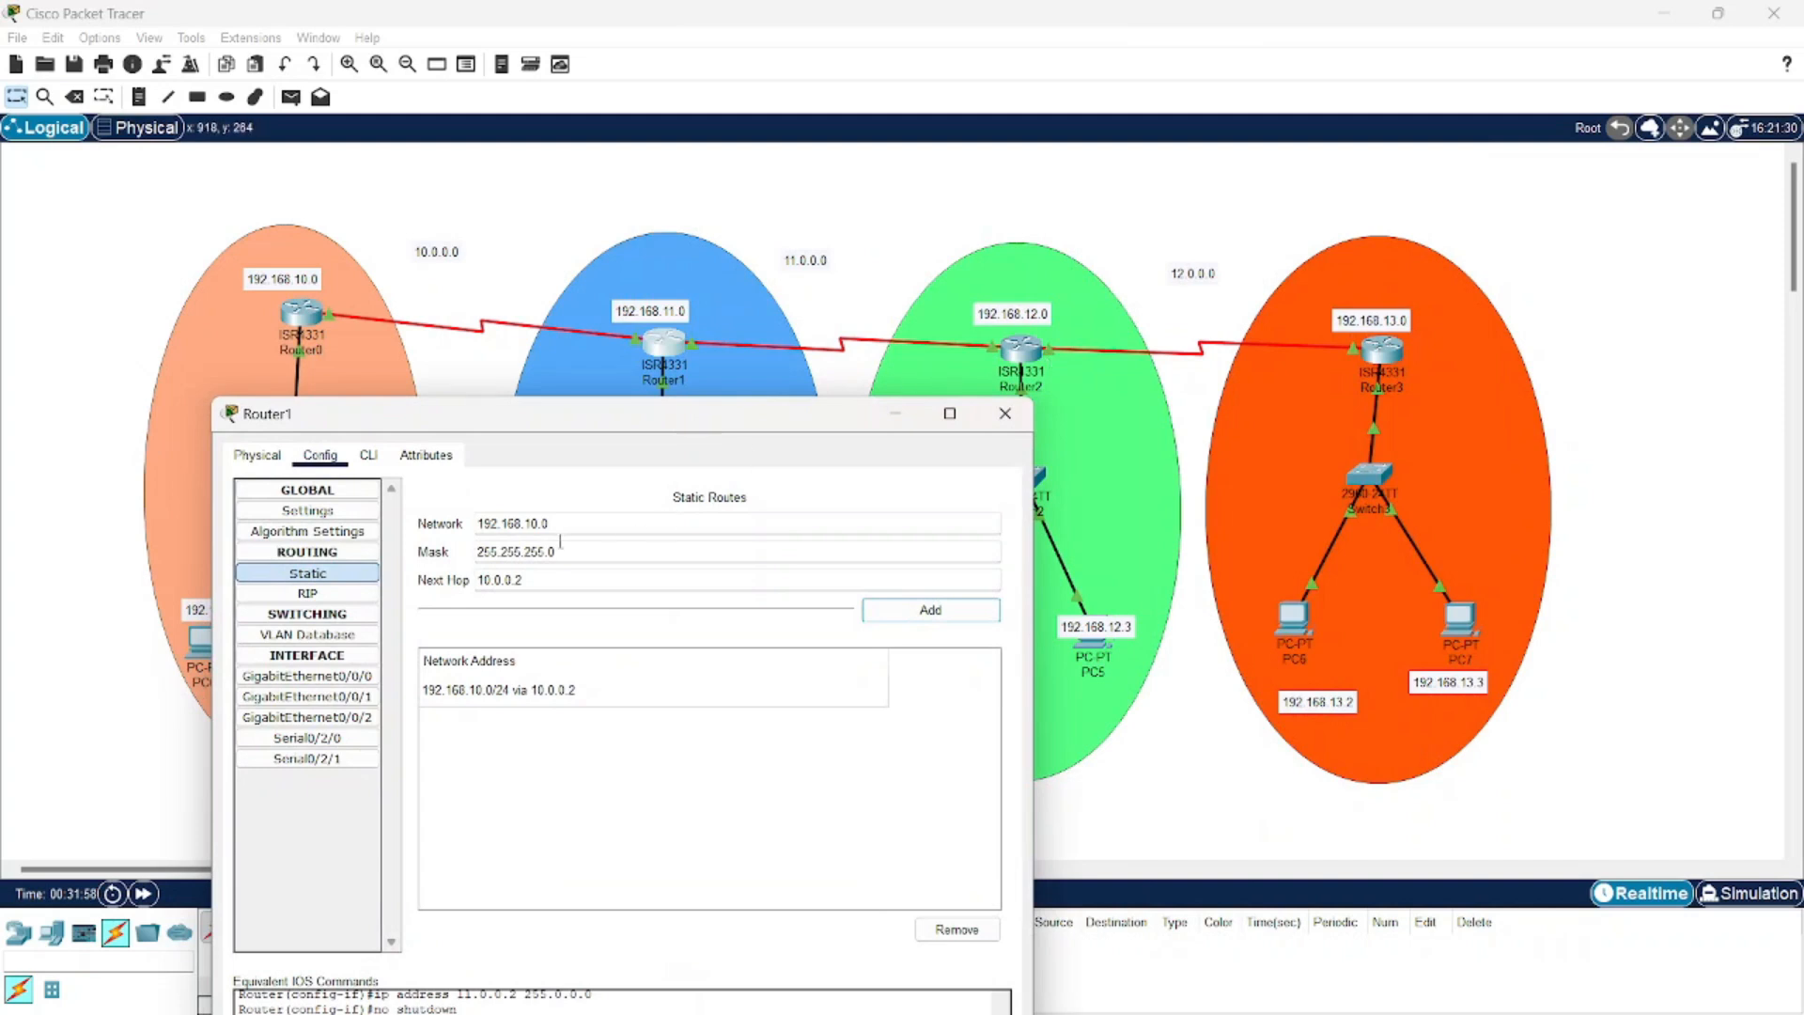
left_click(539, 526)
key("BackSpace")
type("2")
left_click(492, 583)
key("BackSpace")
type("1")
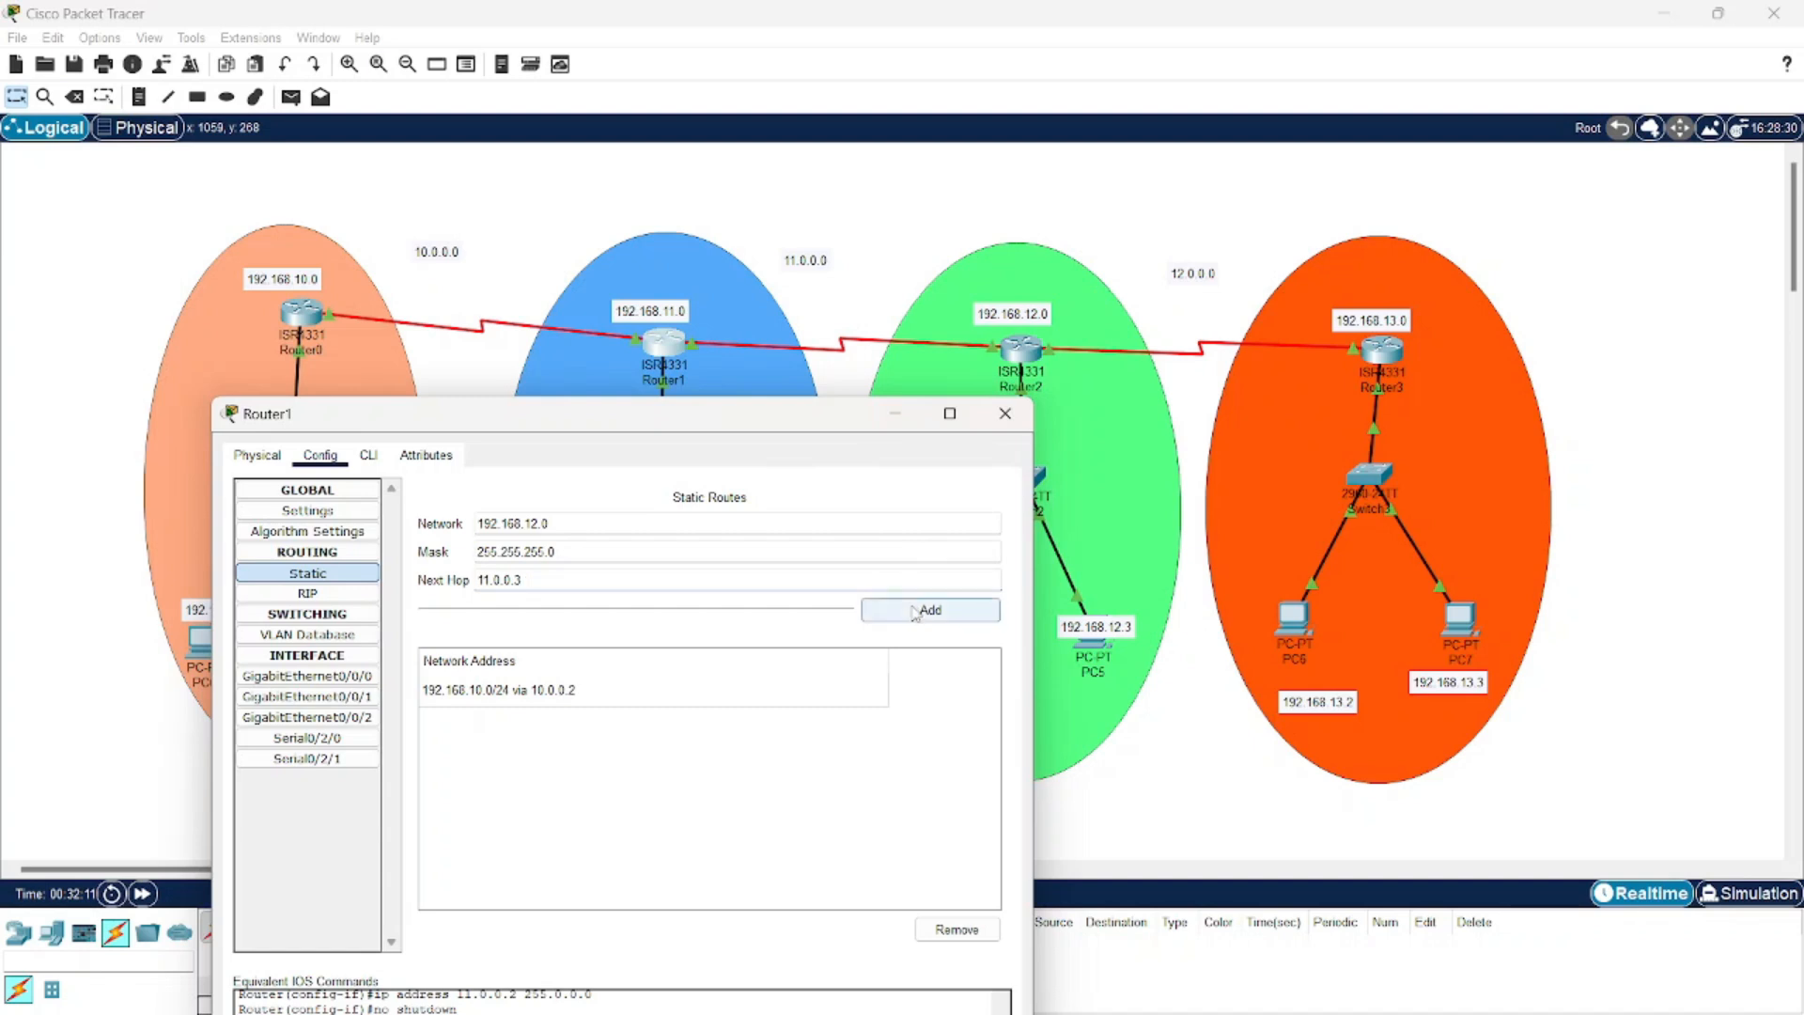
left_click(930, 610)
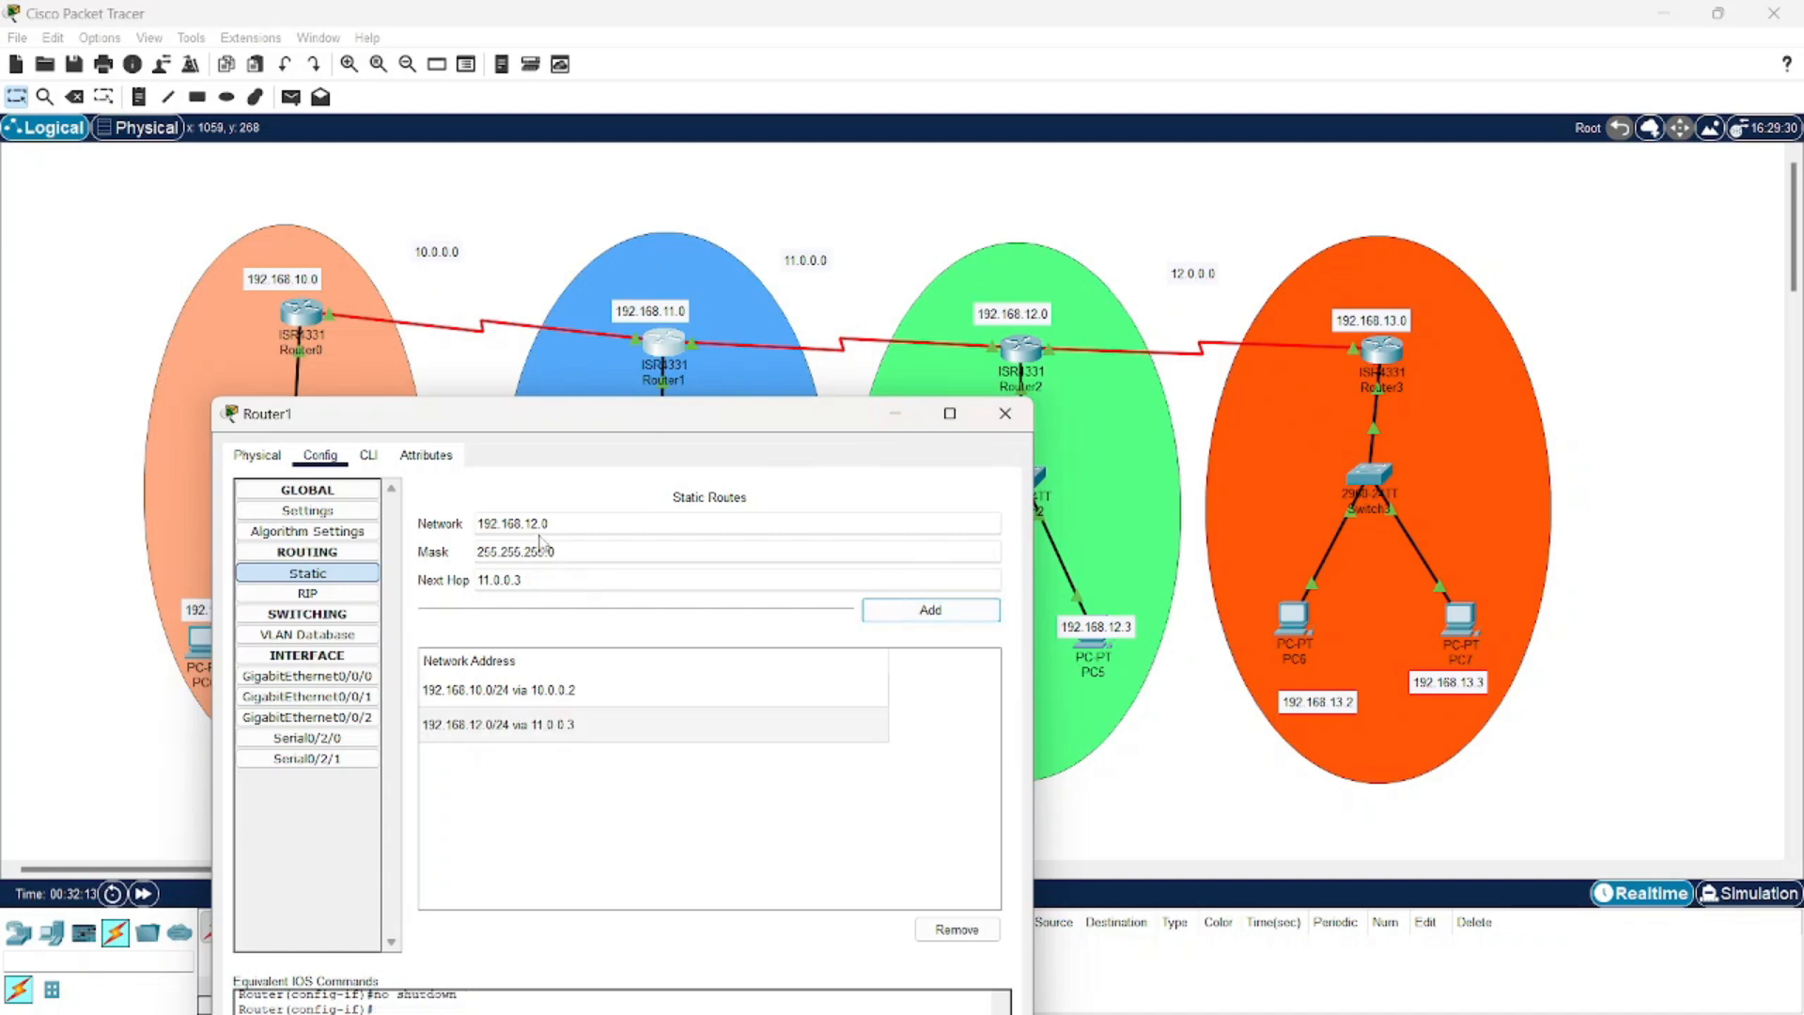
Add a static route on Router1 to network 192.168.13.0, keeping mask 255.255.255.0 and next hop 11.0.0.3
key("BackSpace")
type("3")
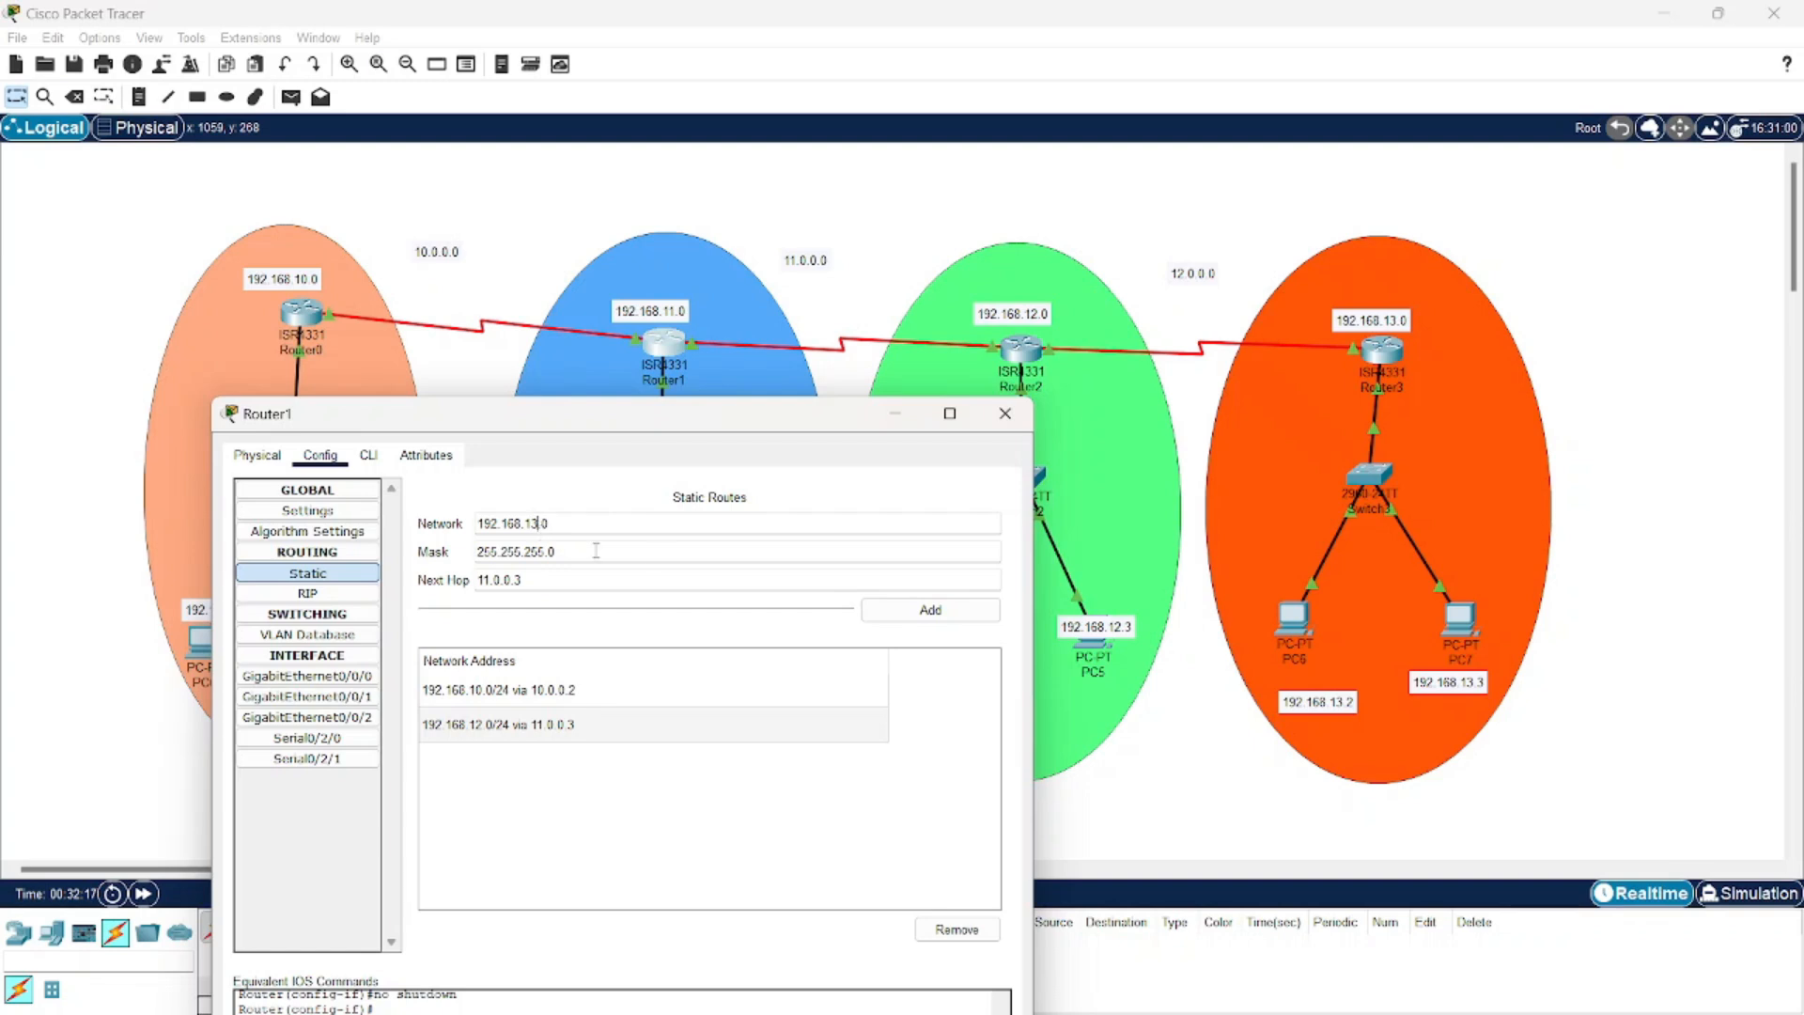
left_click(900, 612)
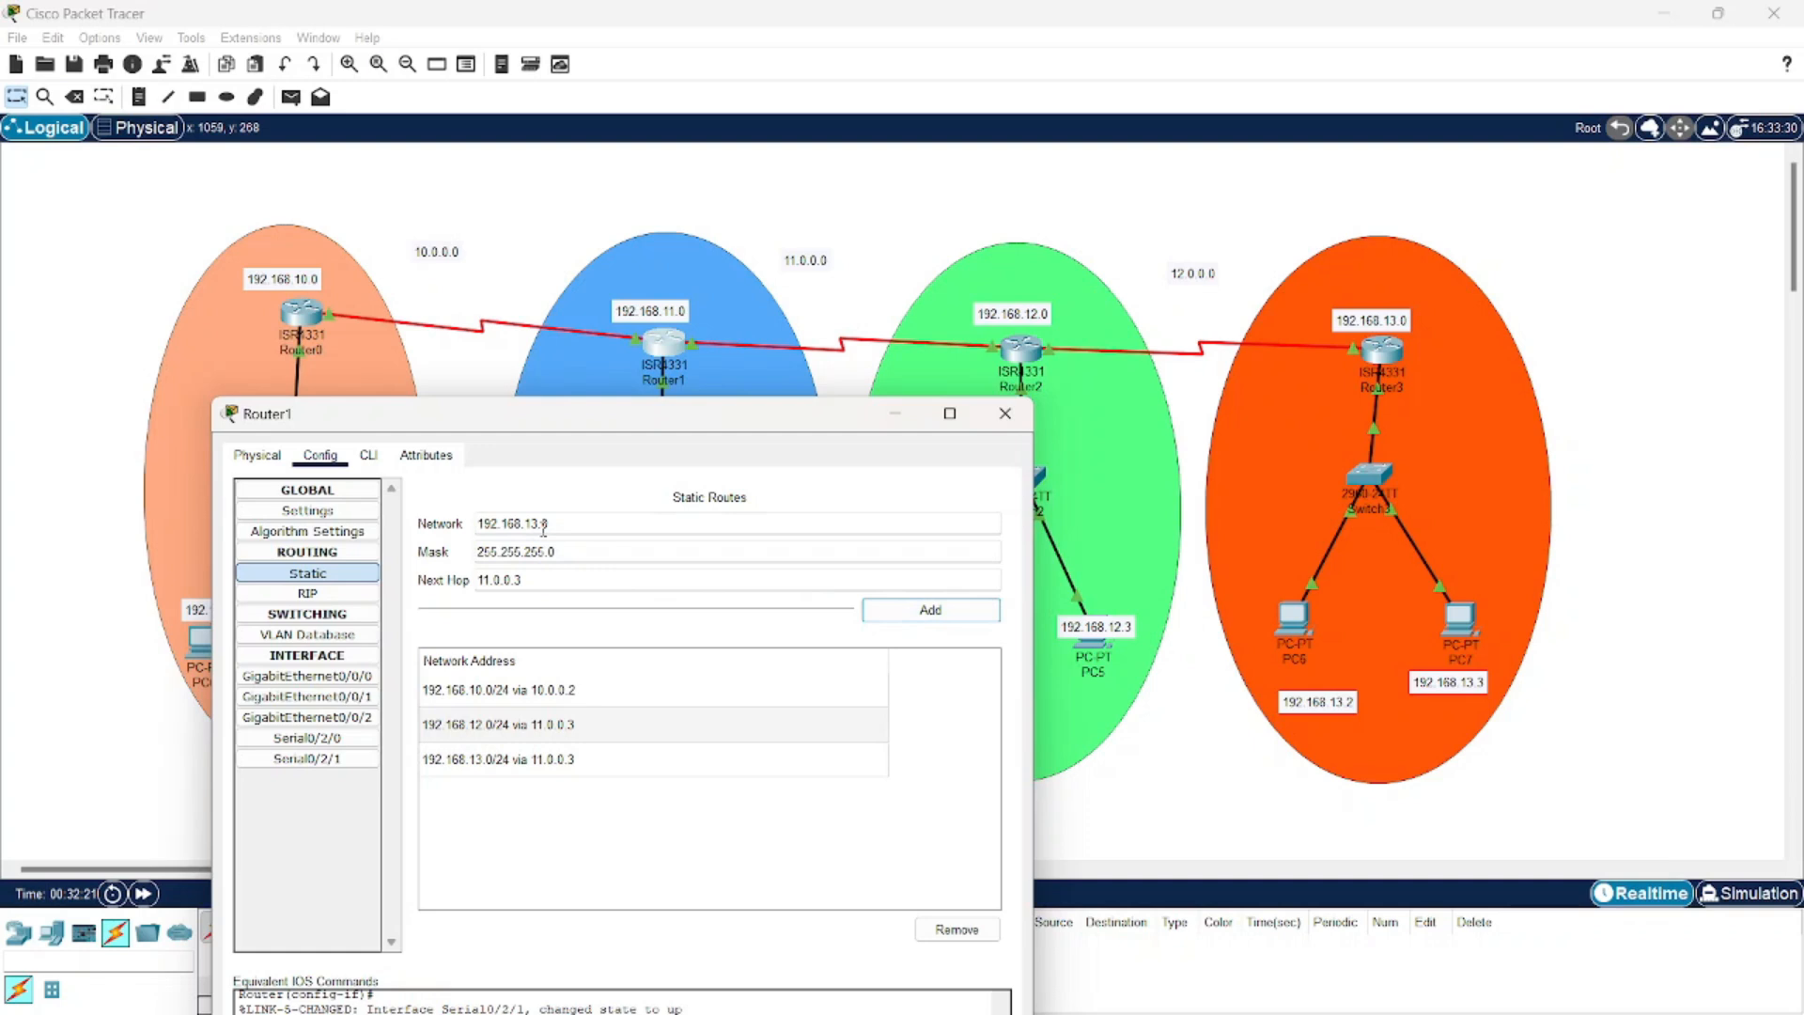
Add a static route on Router1 to network 12.0.0.0 with mask 255.0.0.0 and next hop 11.0.0.3, and close the router's window
left_click(543, 526)
key("BackSpace")
key("BackSpace")
key("BackSpace")
key("BackSpace")
key("BackSpace")
key("BackSpace")
key("BackSpace")
key("BackSpace")
key("BackSpace")
key("BackSpace")
type("0")
key("BackSpace")
type("12.0.0.0")
left_click(548, 553)
key("BackSpace")
key("BackSpace")
key("BackSpace")
key("BackSpace")
key("BackSpace")
key("BackSpace")
key("BackSpace")
key("BackSpace")
type("0.0")
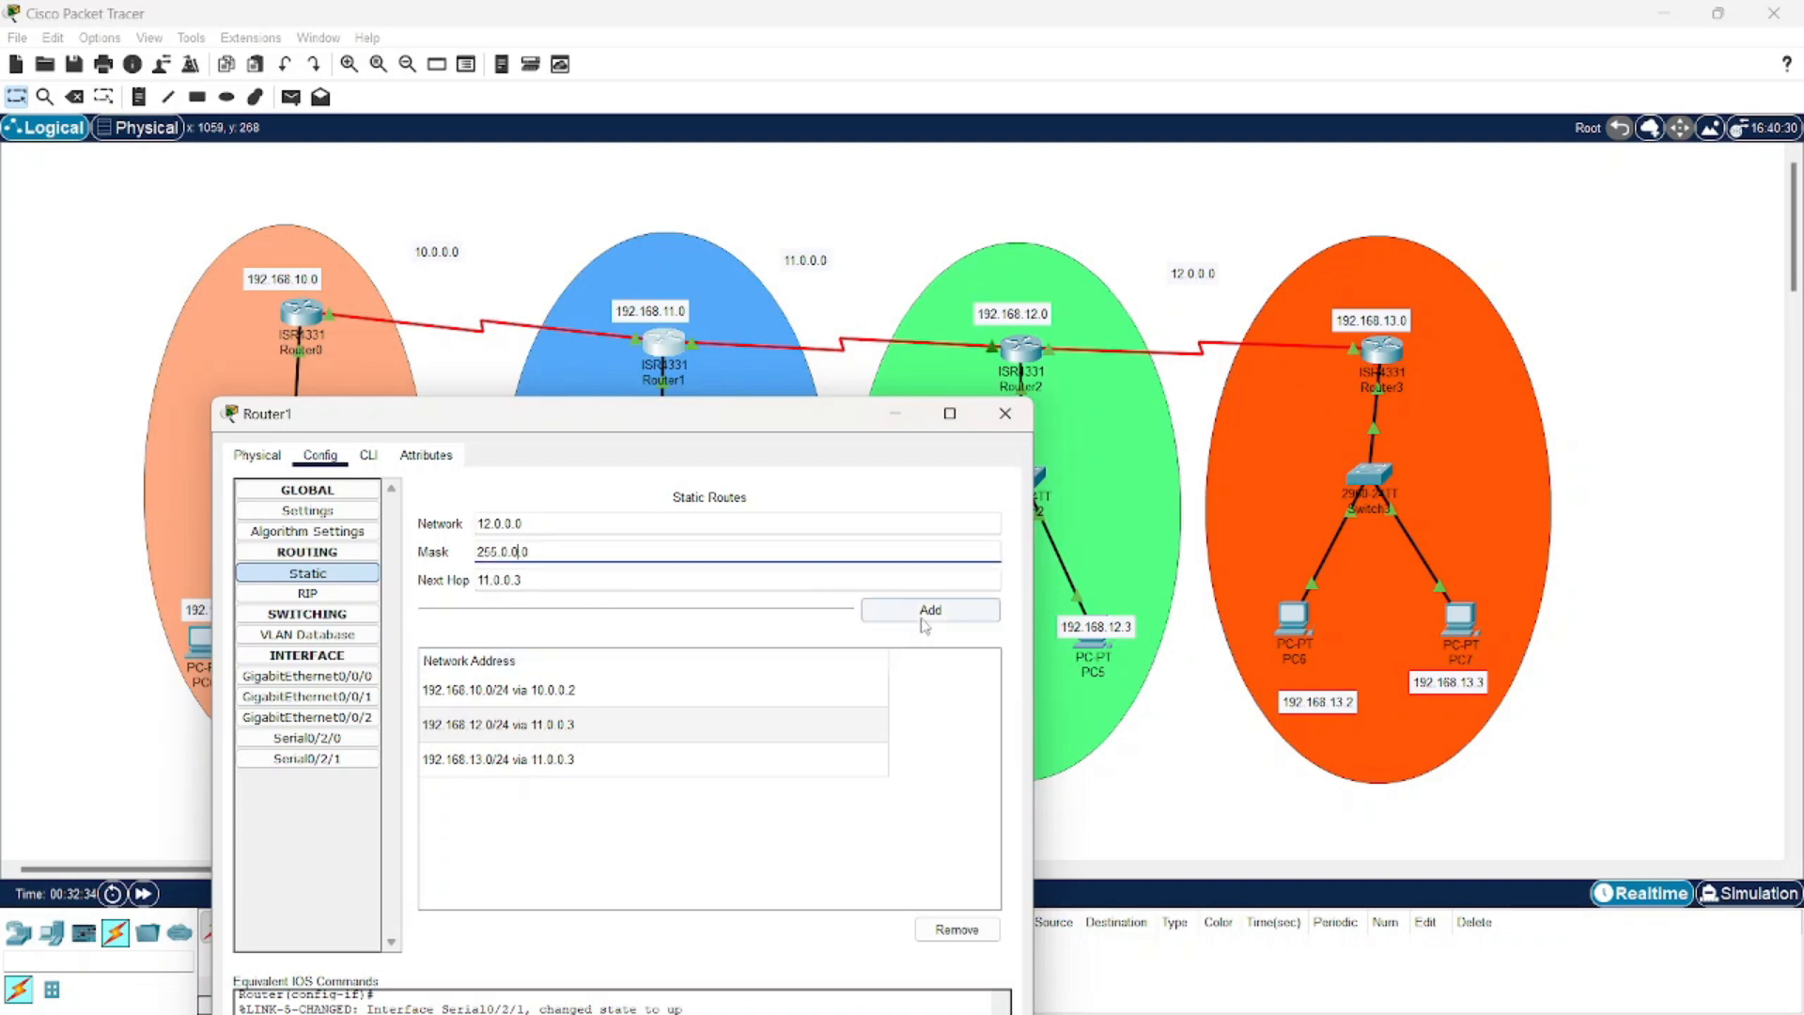
left_click(927, 620)
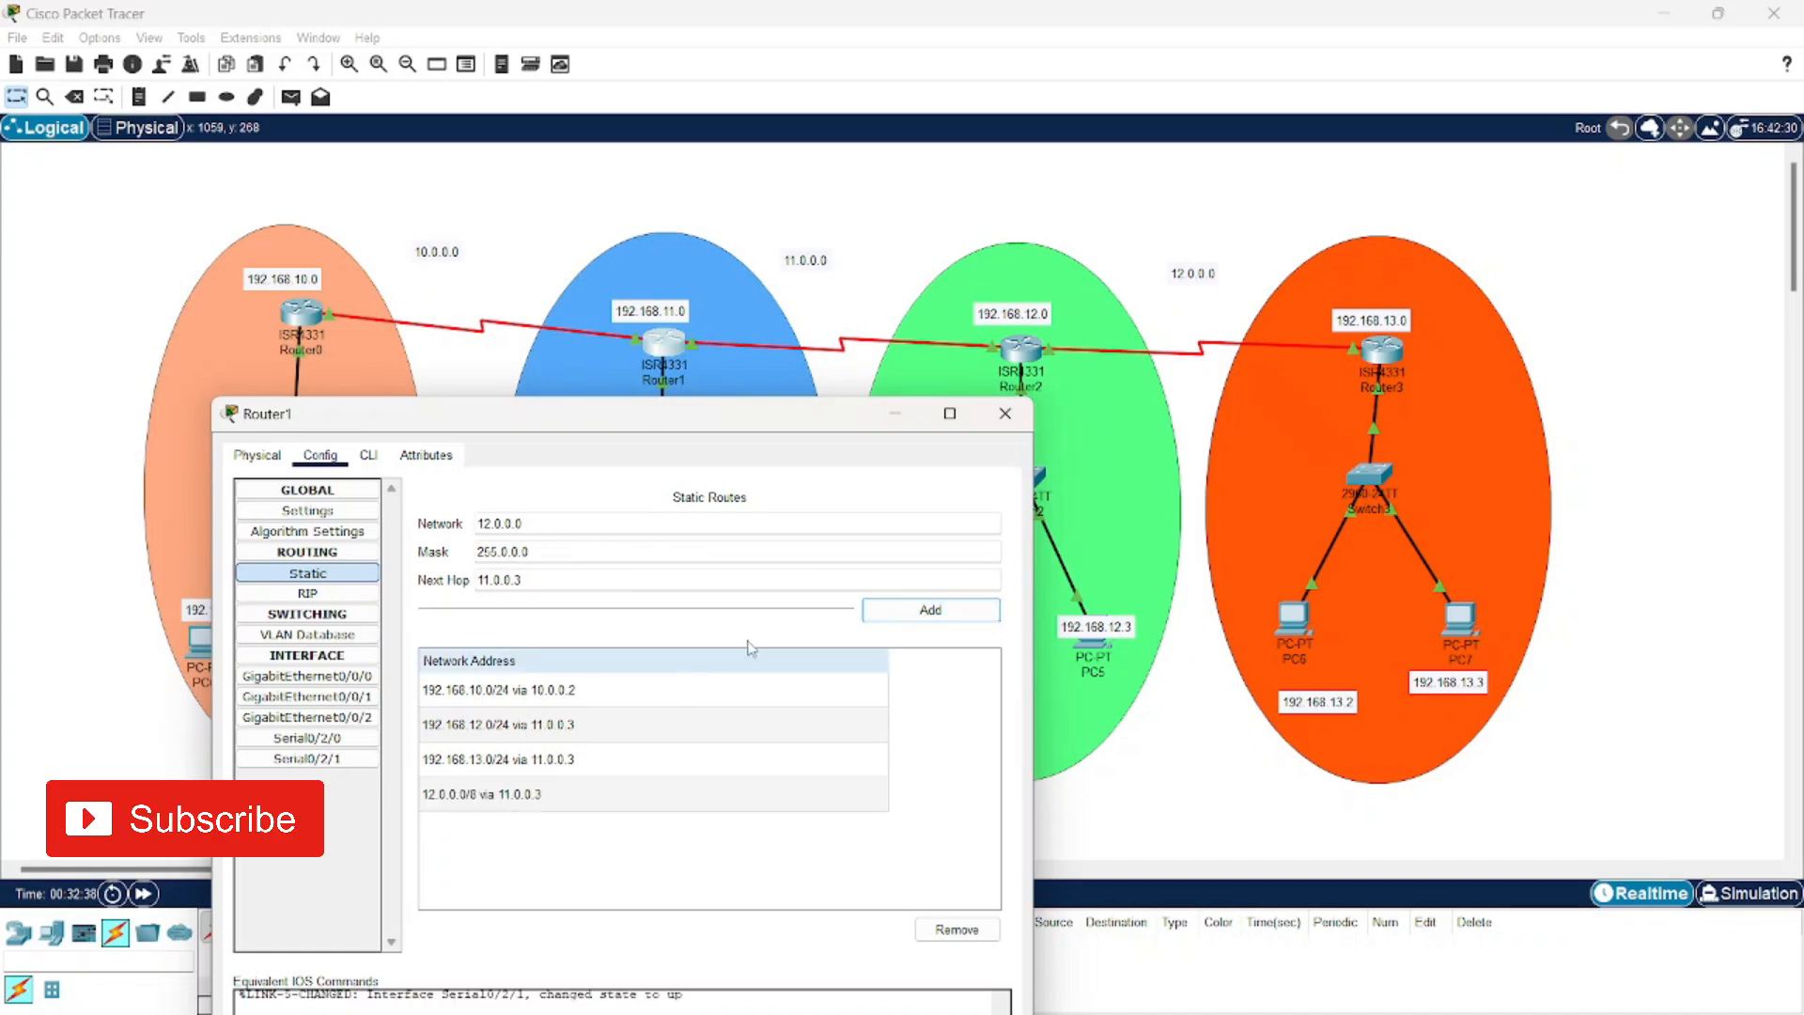
left_click(1008, 419)
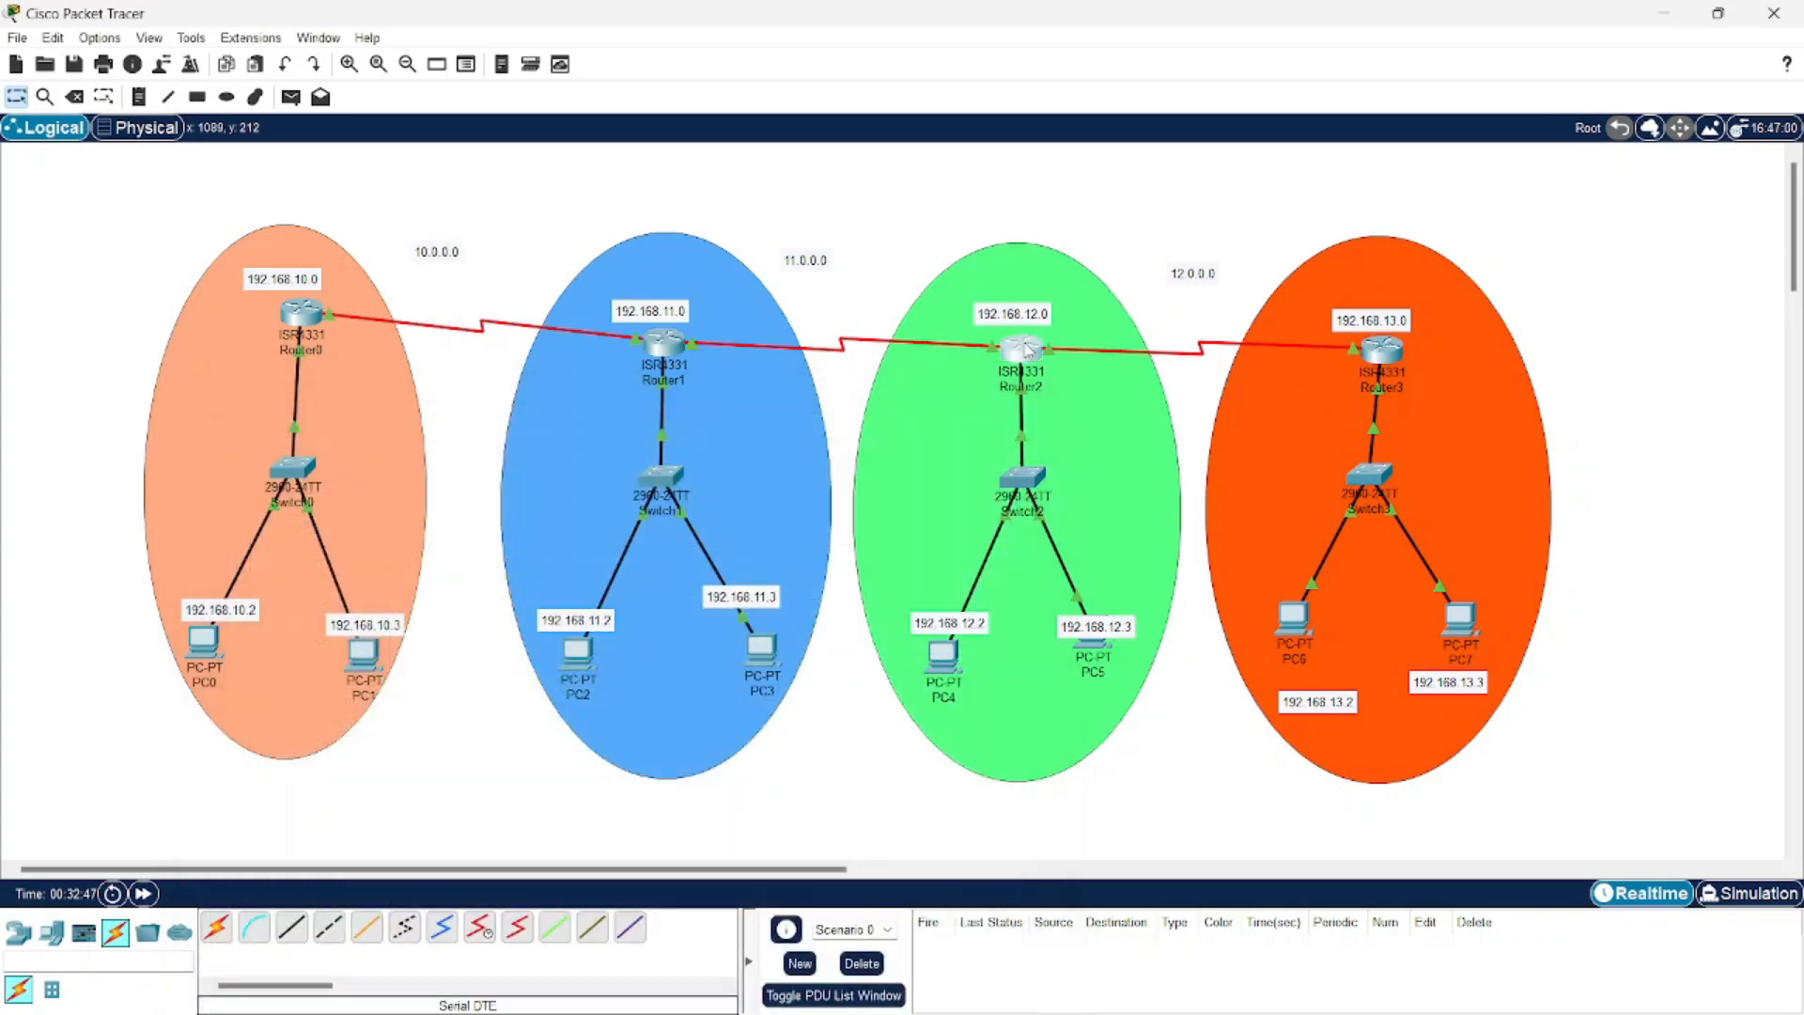
Add a static route on Router2 to network 192.168.10.0 with mask 255.255.255.0 and next hop 11.0.0.2
left_click(1027, 349)
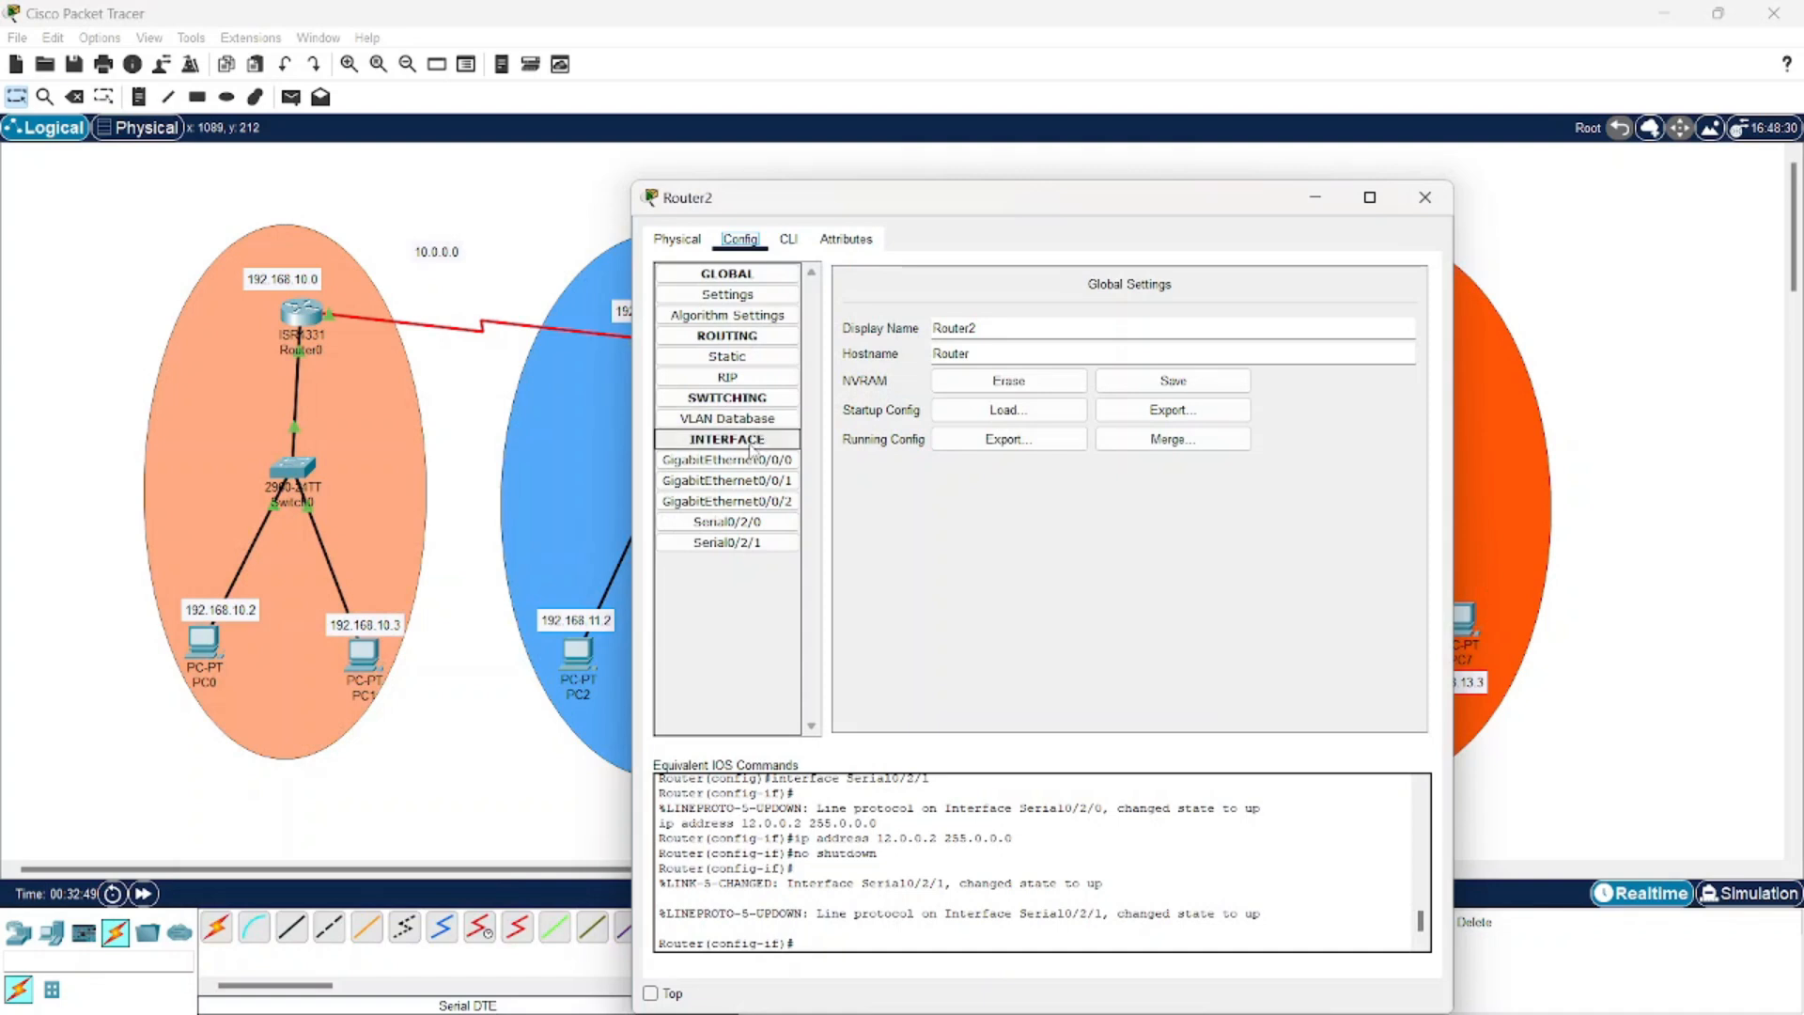
left_click(729, 357)
left_click(976, 306)
type("1+9")
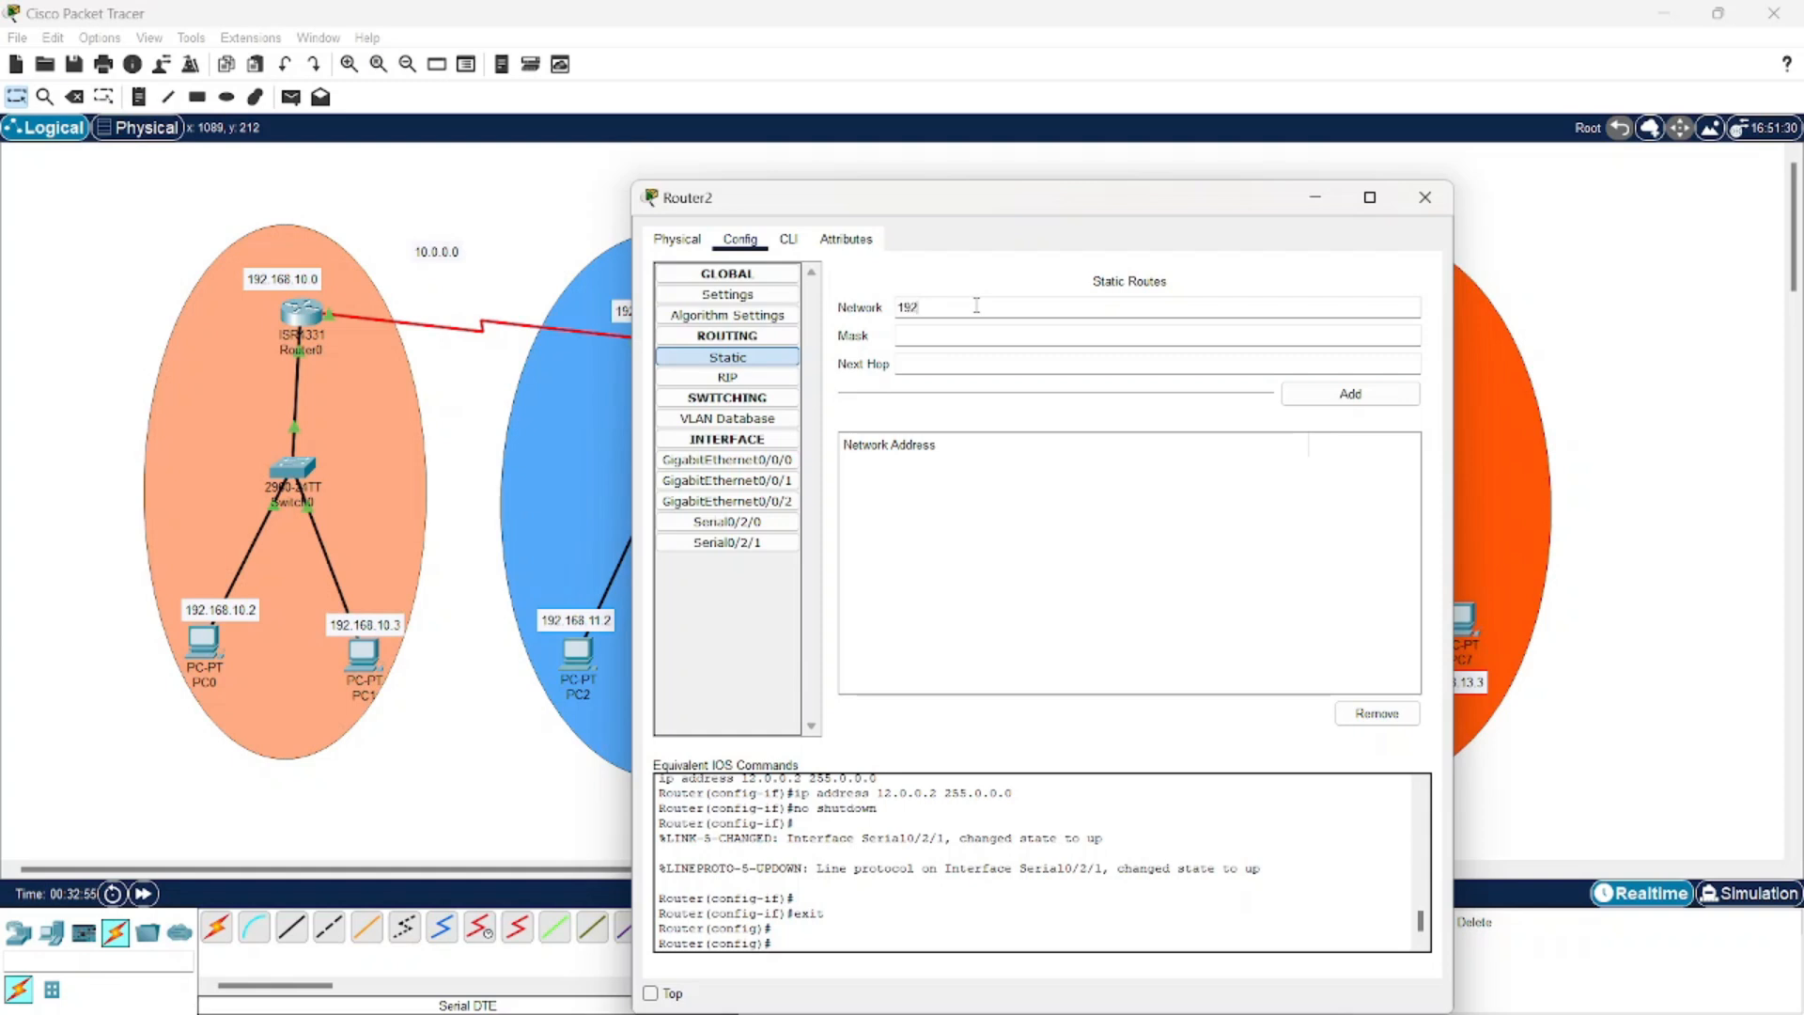
type(".168.10.0")
left_click(959, 329)
left_click_drag(975, 198, 1294, 391)
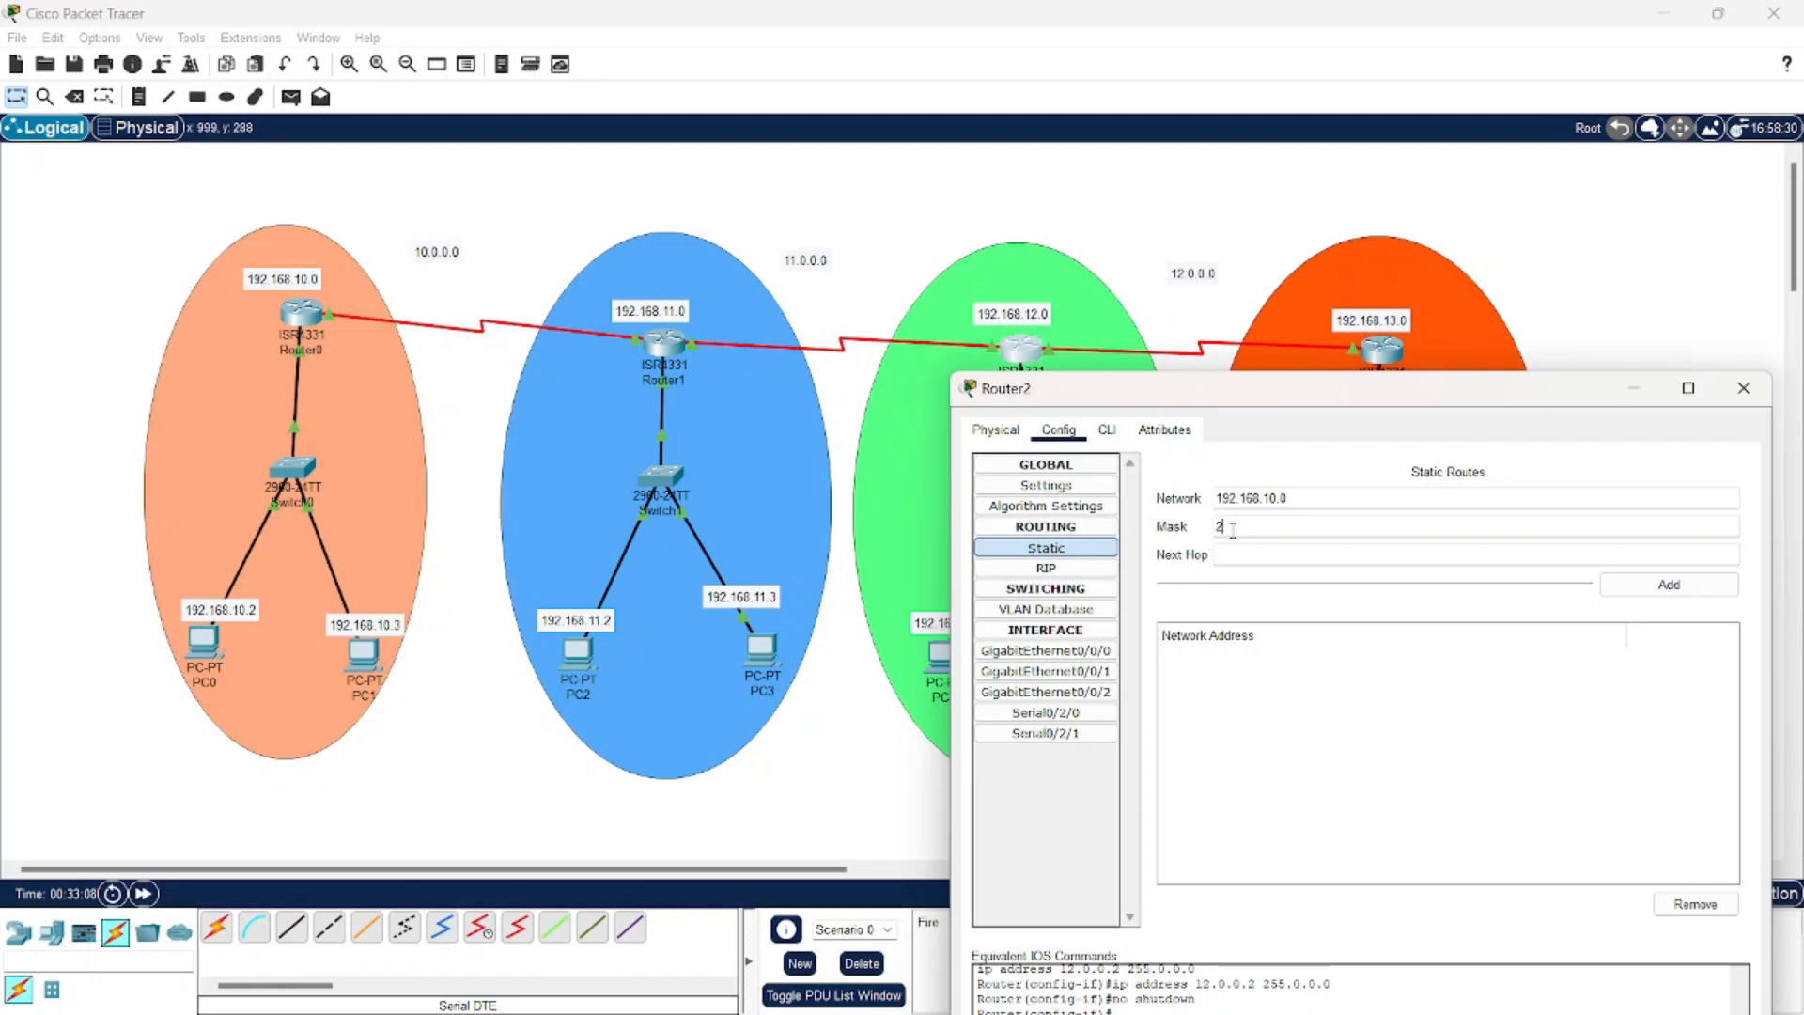
type("55.255.0")
key("Tab")
type("11.0.0.2")
left_click(1620, 587)
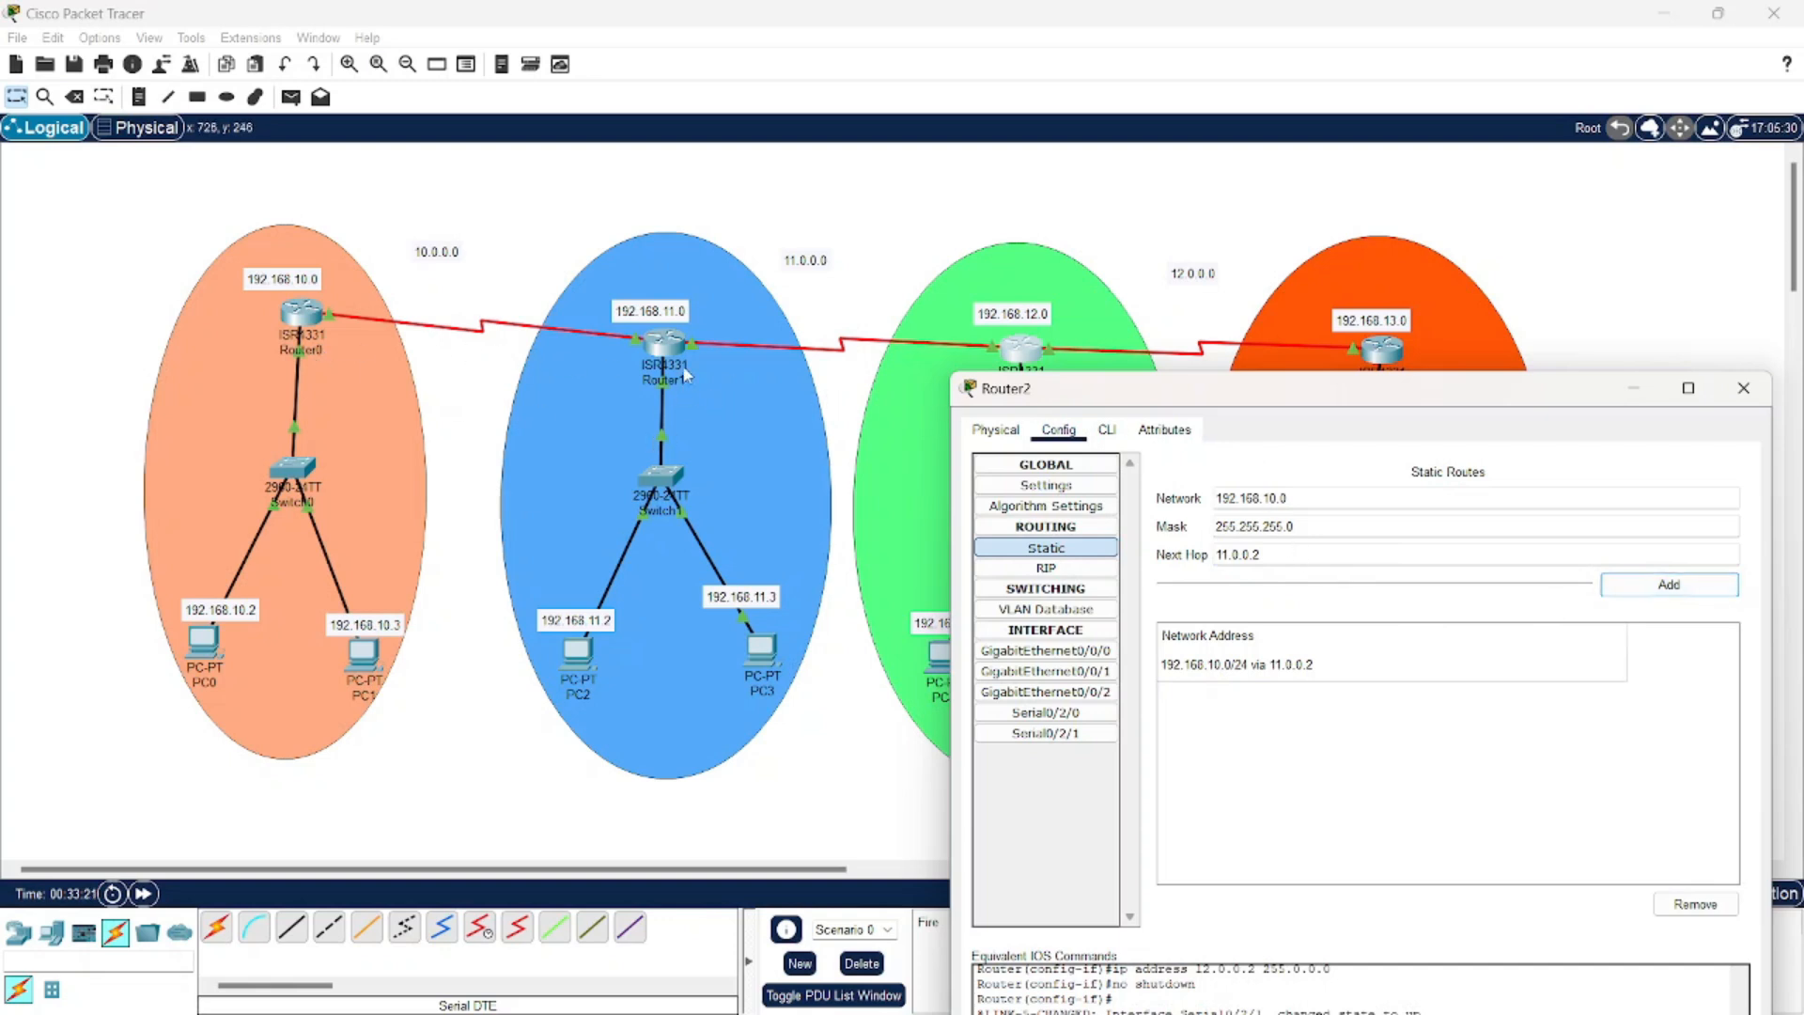
Add a static route on Router2 to network 192.168.11.0, keeping mask 255.255.255.0 and next hop 11.0.0.2
left_click(1277, 499)
key("BackSpace")
type("1")
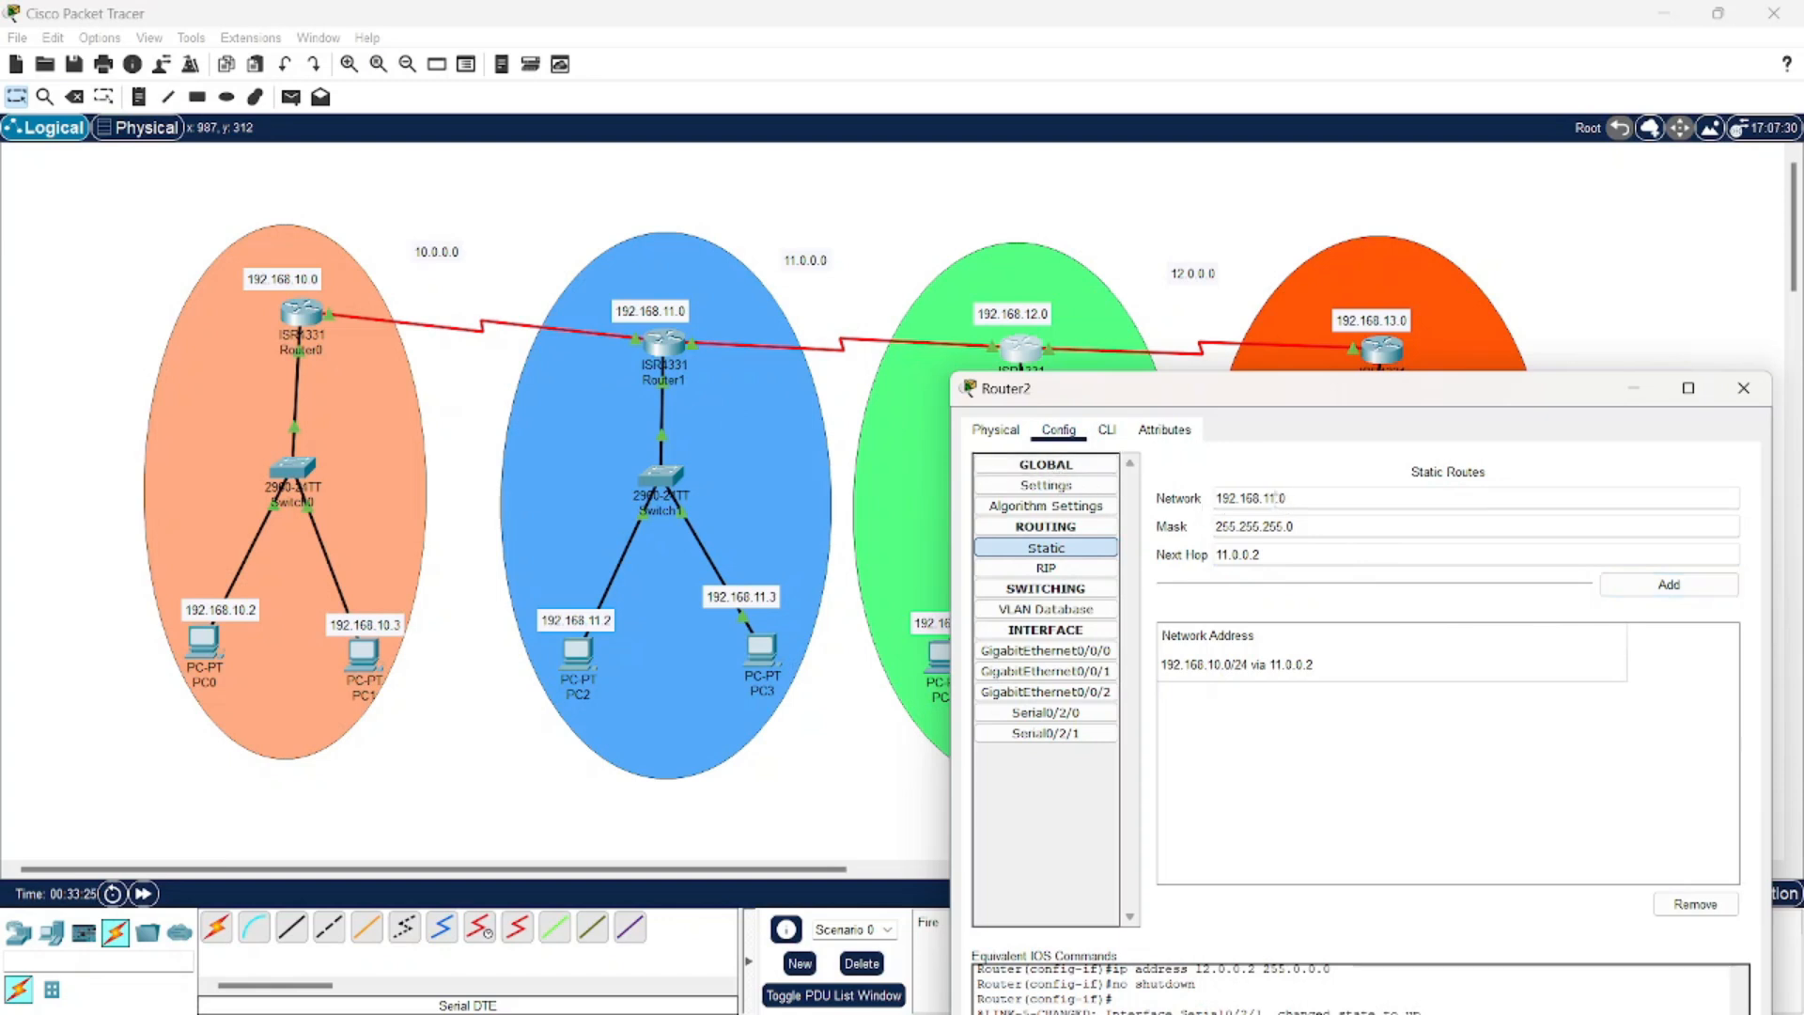
left_click(1663, 587)
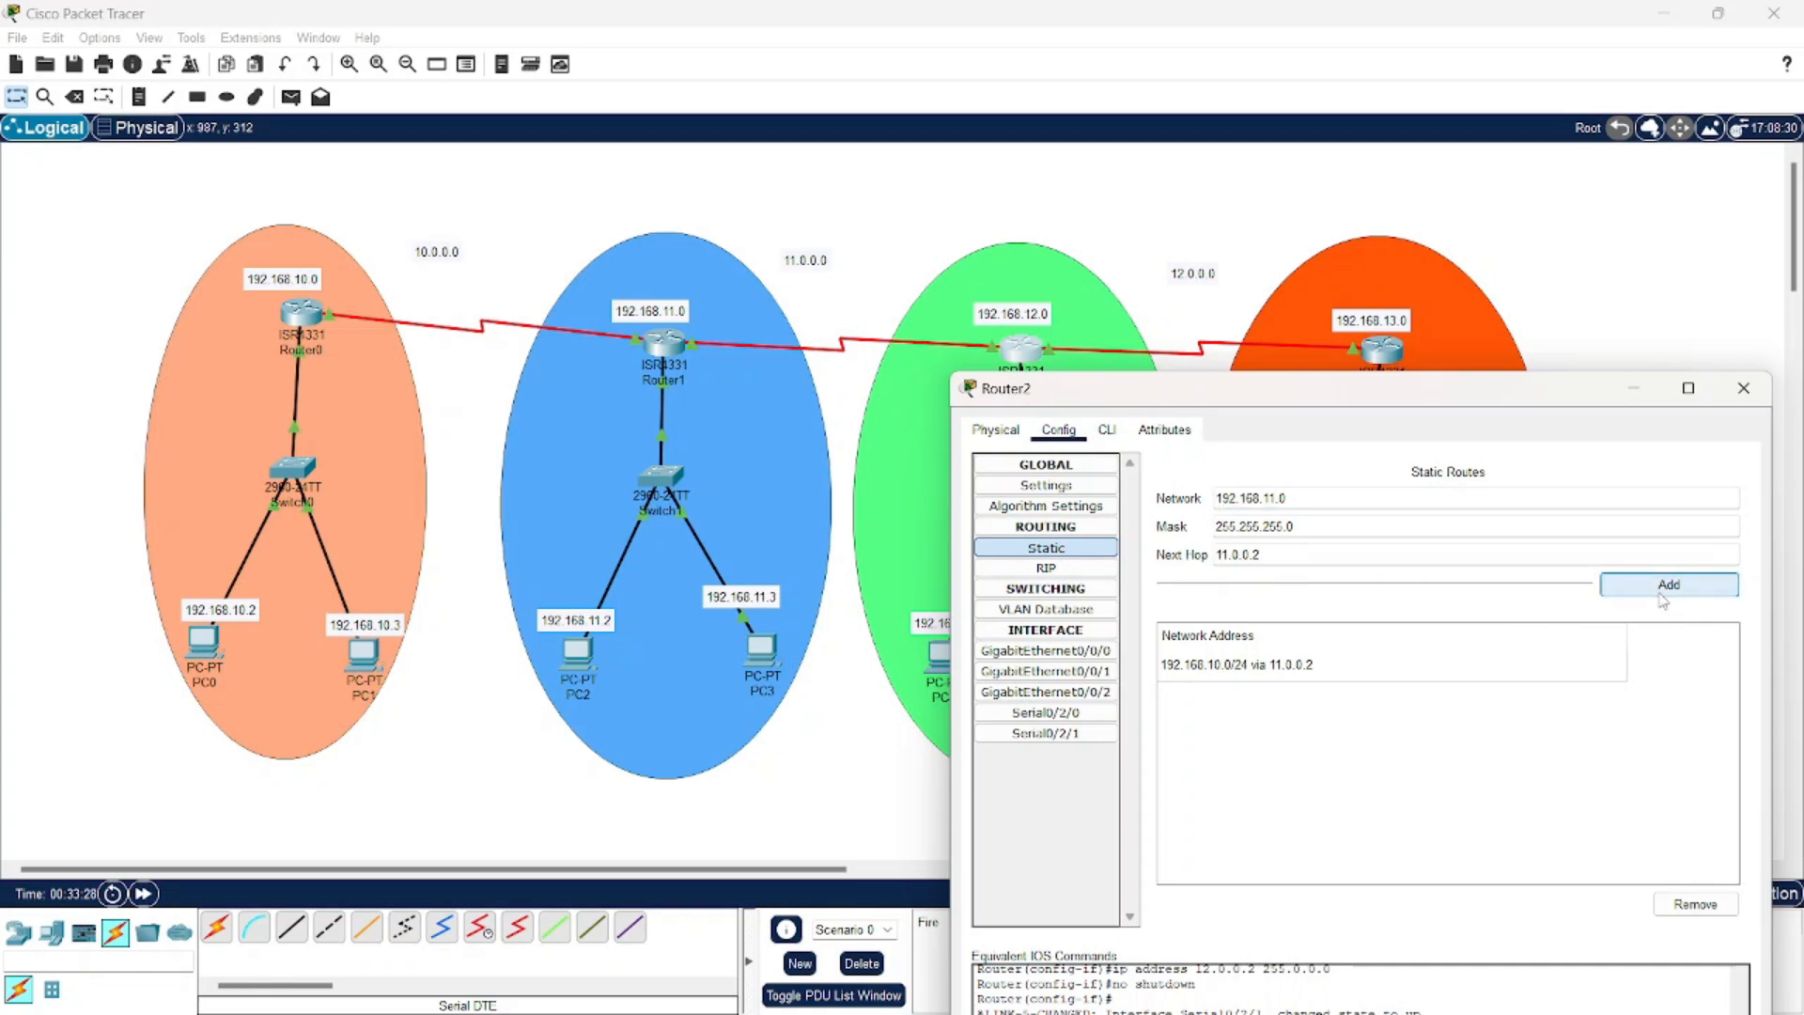
Add a static route on Router2 to network 192.168.13.0, keeping mask 255.255.255.0, with next hop 12.0.0.3
left_click(1278, 499)
key("BackSpace")
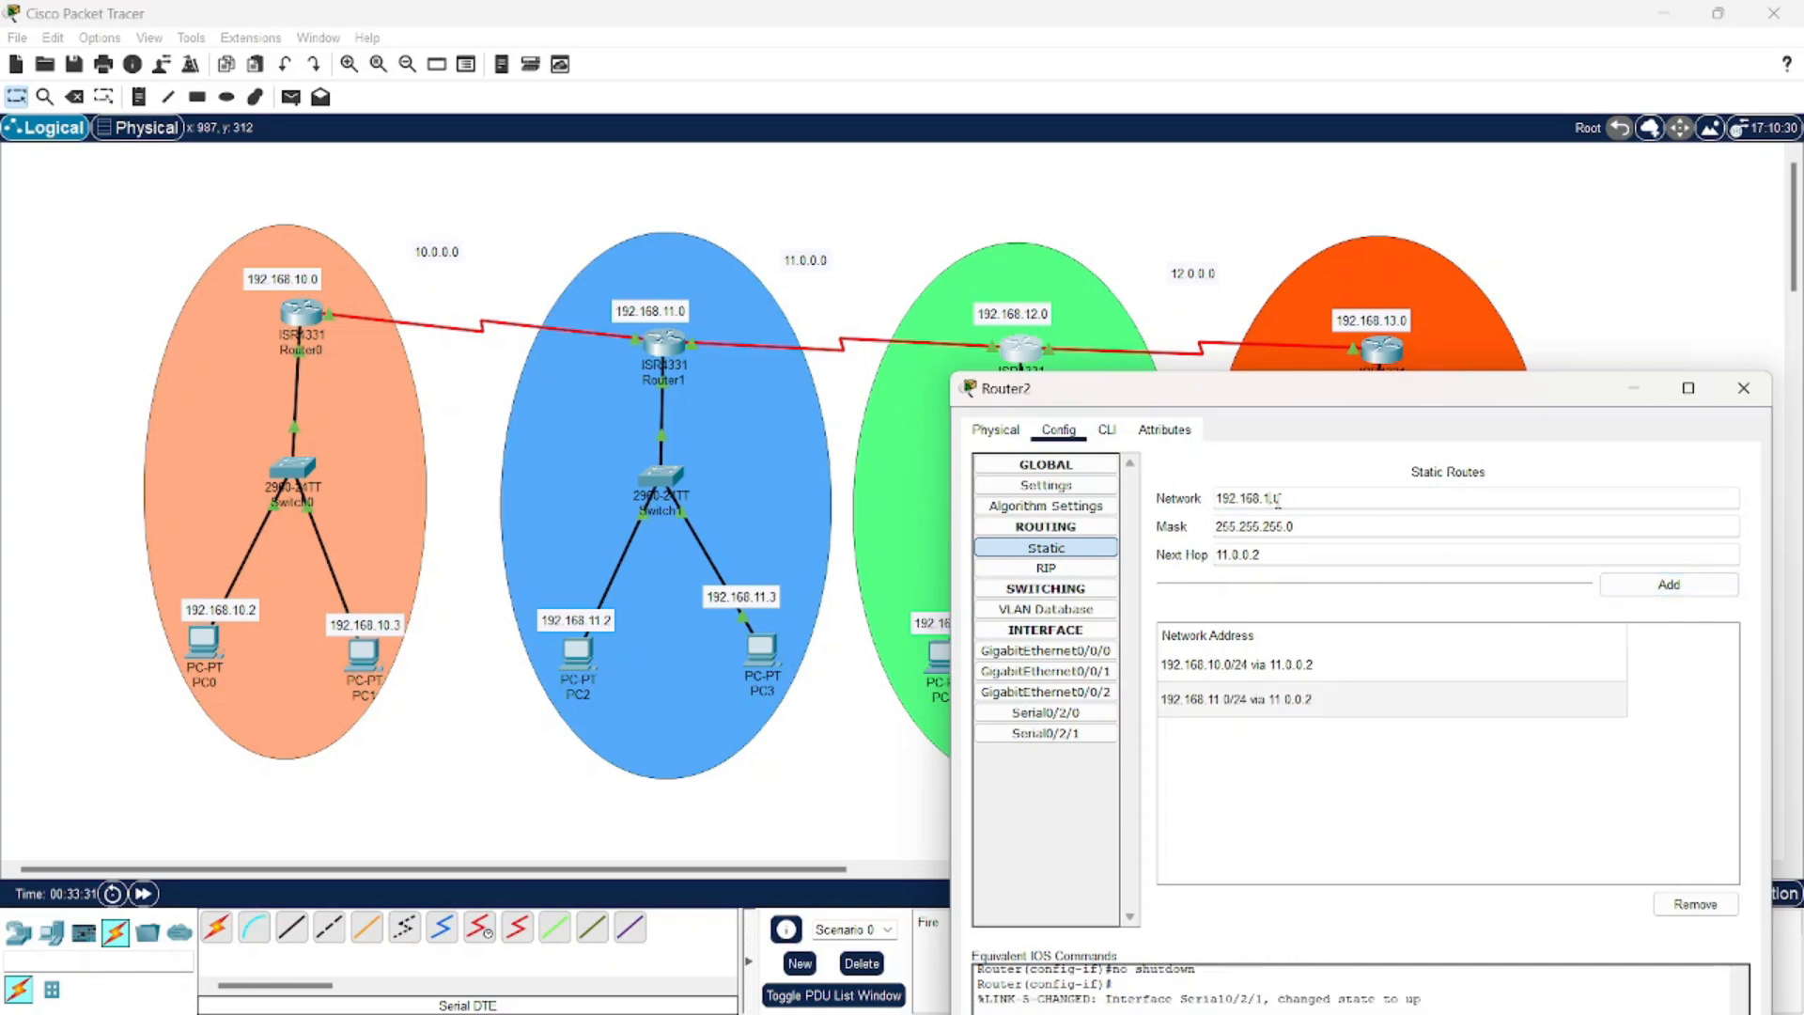
type("3")
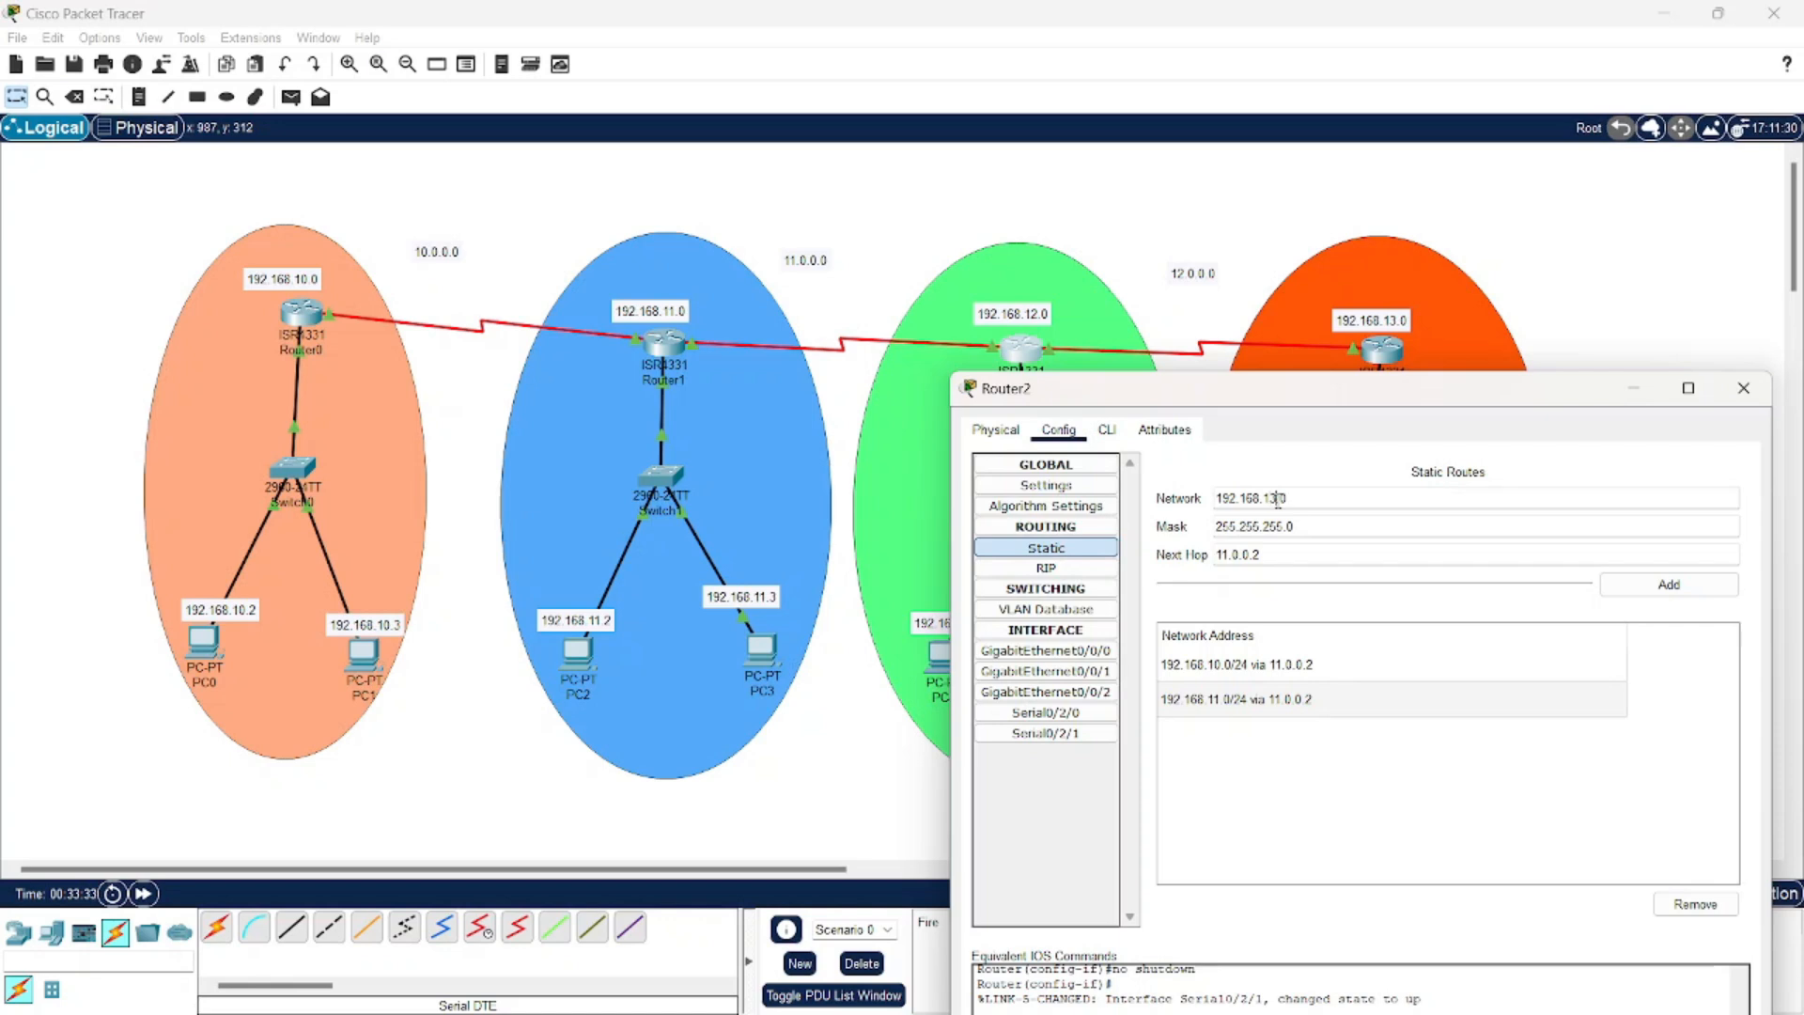
left_click(1231, 558)
key("BackSpace")
type("2")
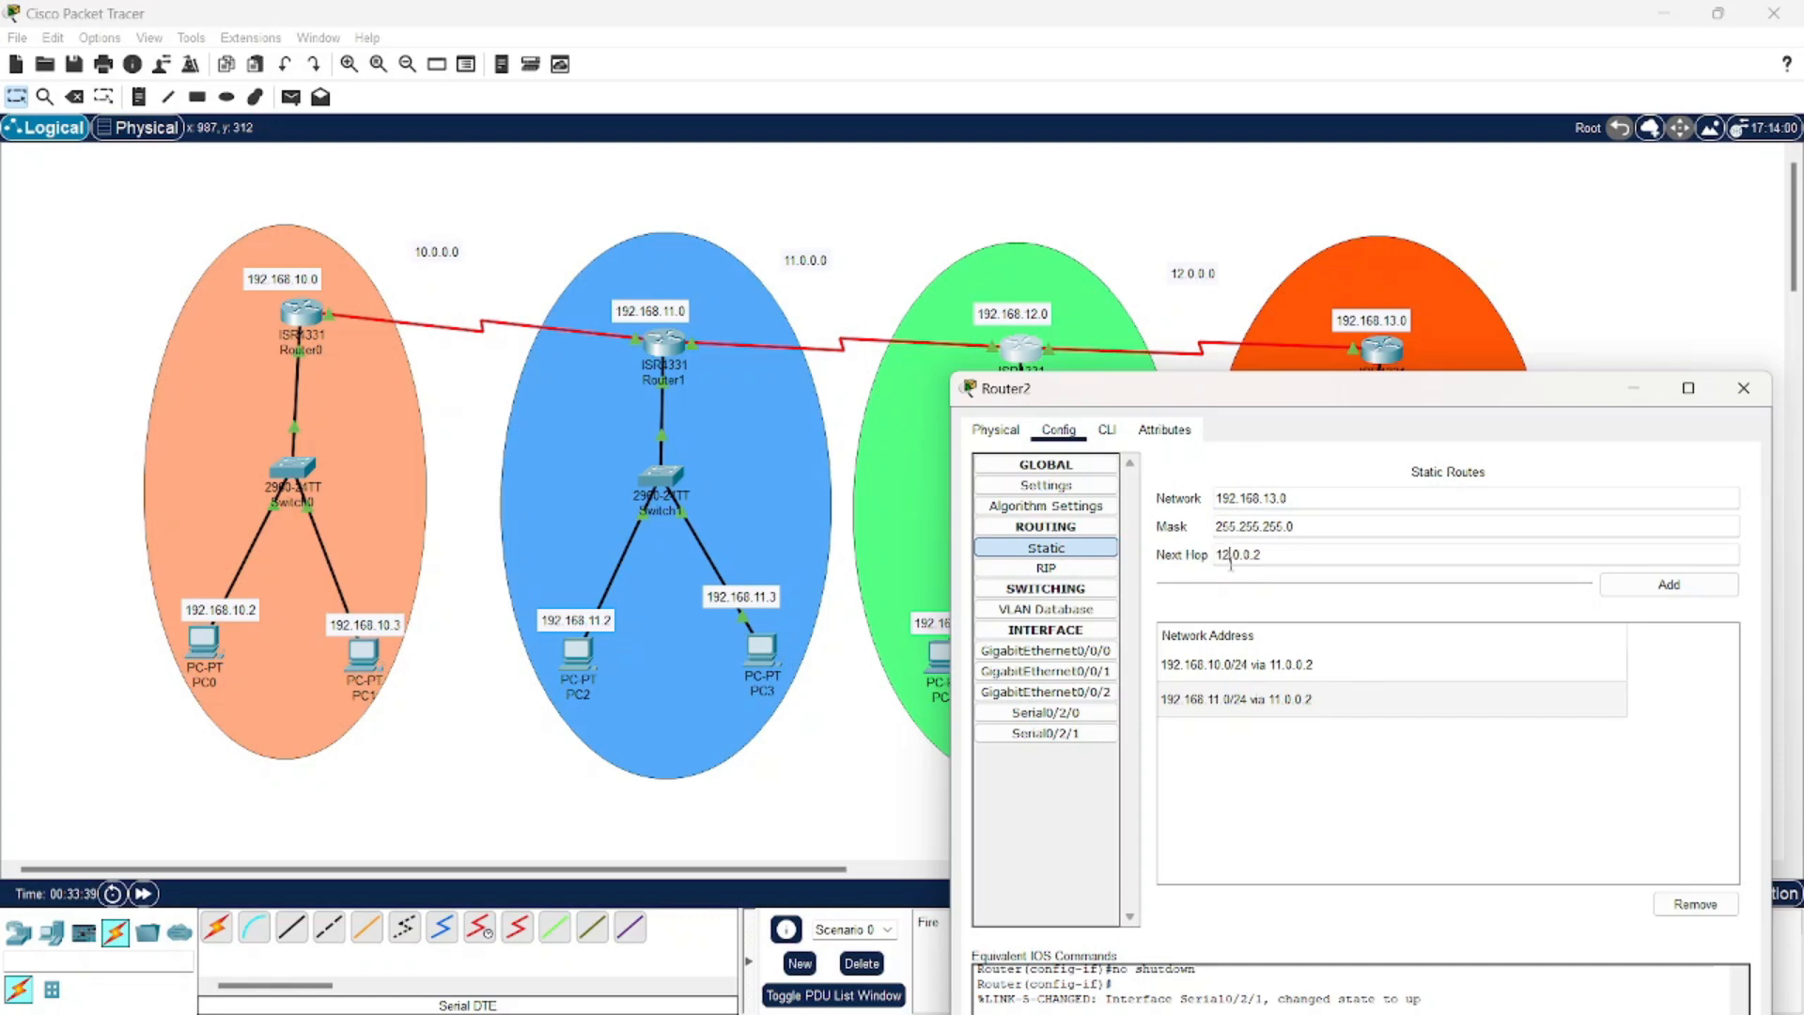
left_click(1281, 561)
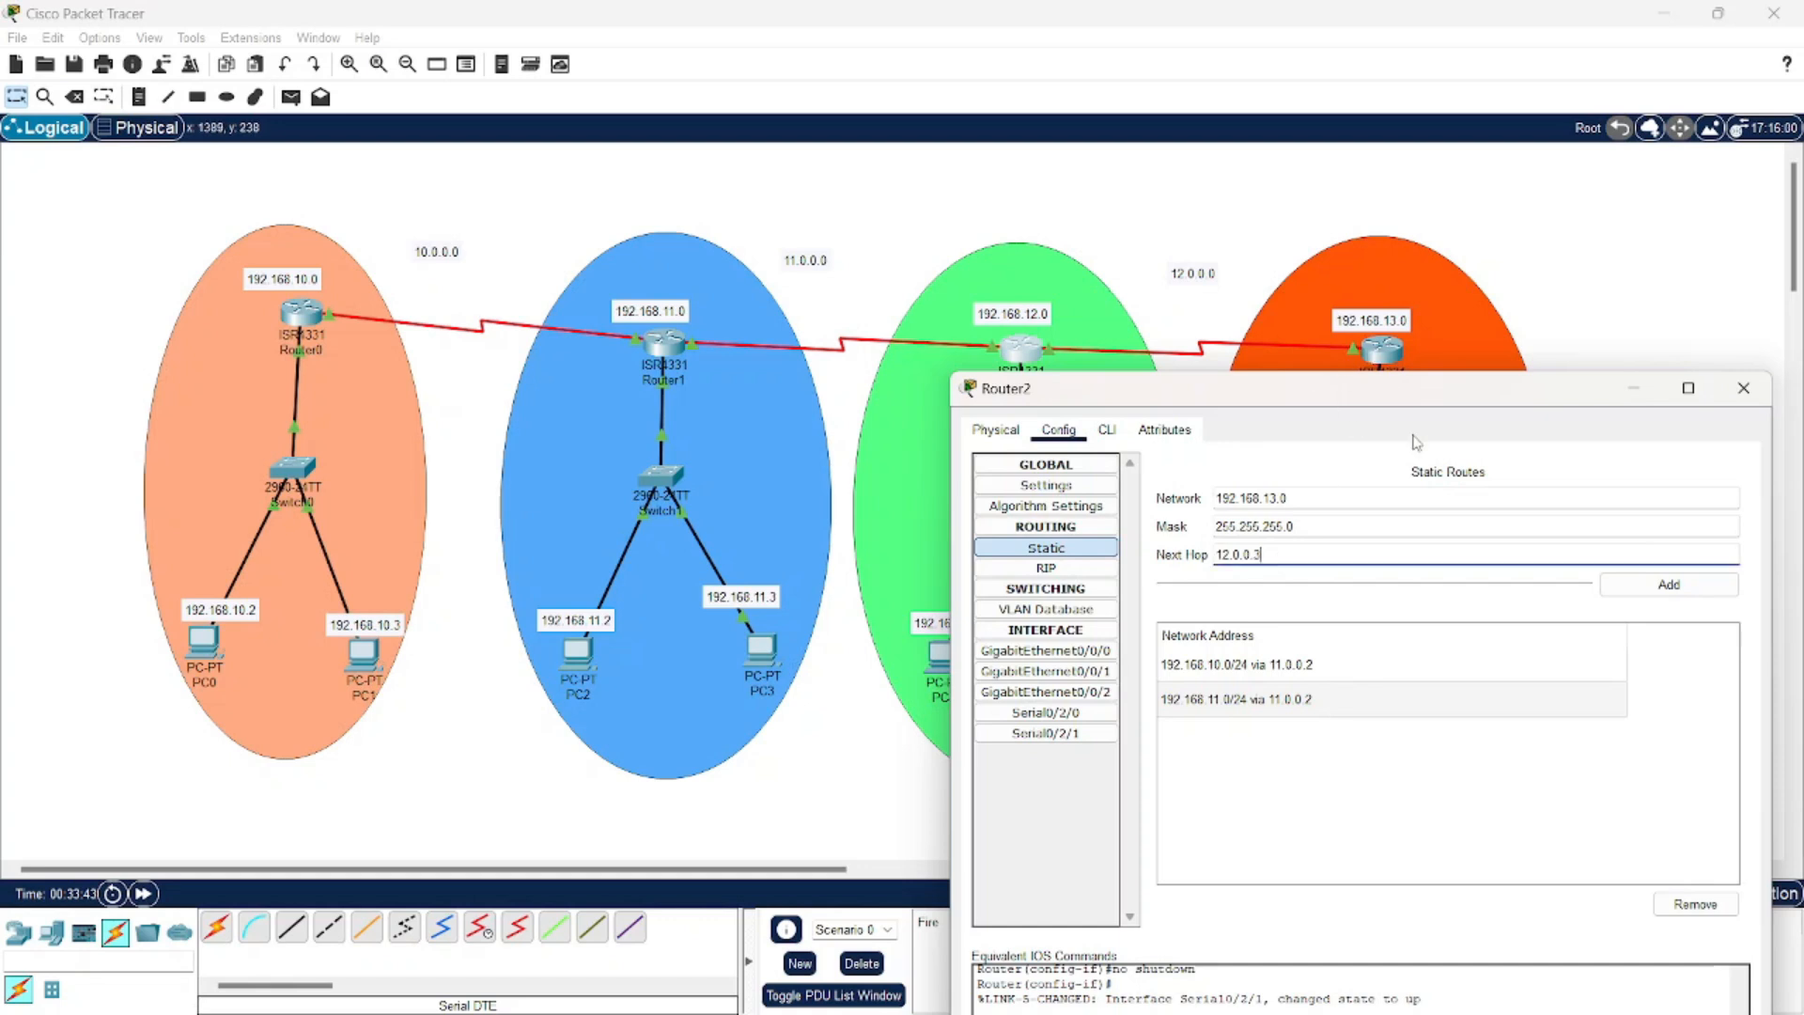
left_click(1687, 598)
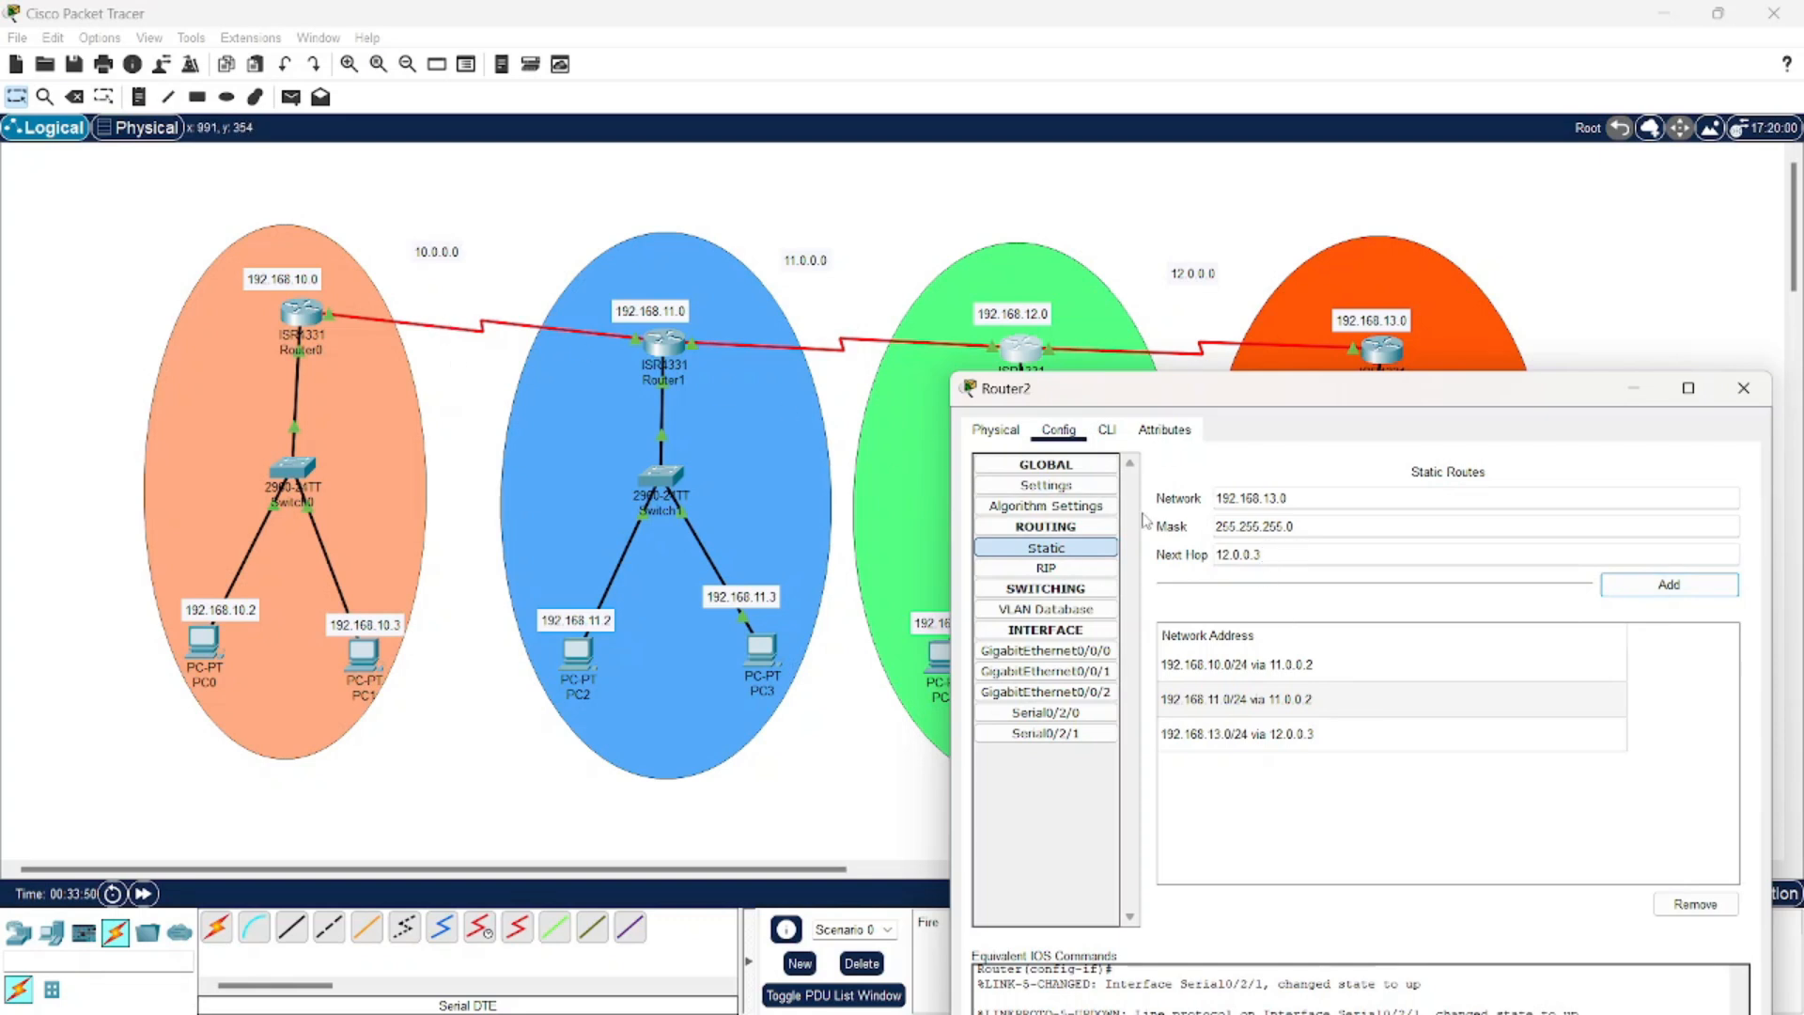
Add a static route on Router2 to network 10.0.0.0 with mask 255.0.0.0 and next hop 11.0.0.2, and close the router's window
left_click(1274, 498)
key("BackSpace")
key("BackSpace")
key("BackSpace")
key("BackSpace")
key("BackSpace")
key("BackSpace")
key("BackSpace")
key("BackSpace")
key("BackSpace")
key("BackSpace")
type("10.0.0")
left_click(1285, 526)
key("BackSpace")
key("BackSpace")
key("BackSpace")
key("BackSpace")
key("BackSpace")
key("BackSpace")
key("BackSpace")
key("BackSpace")
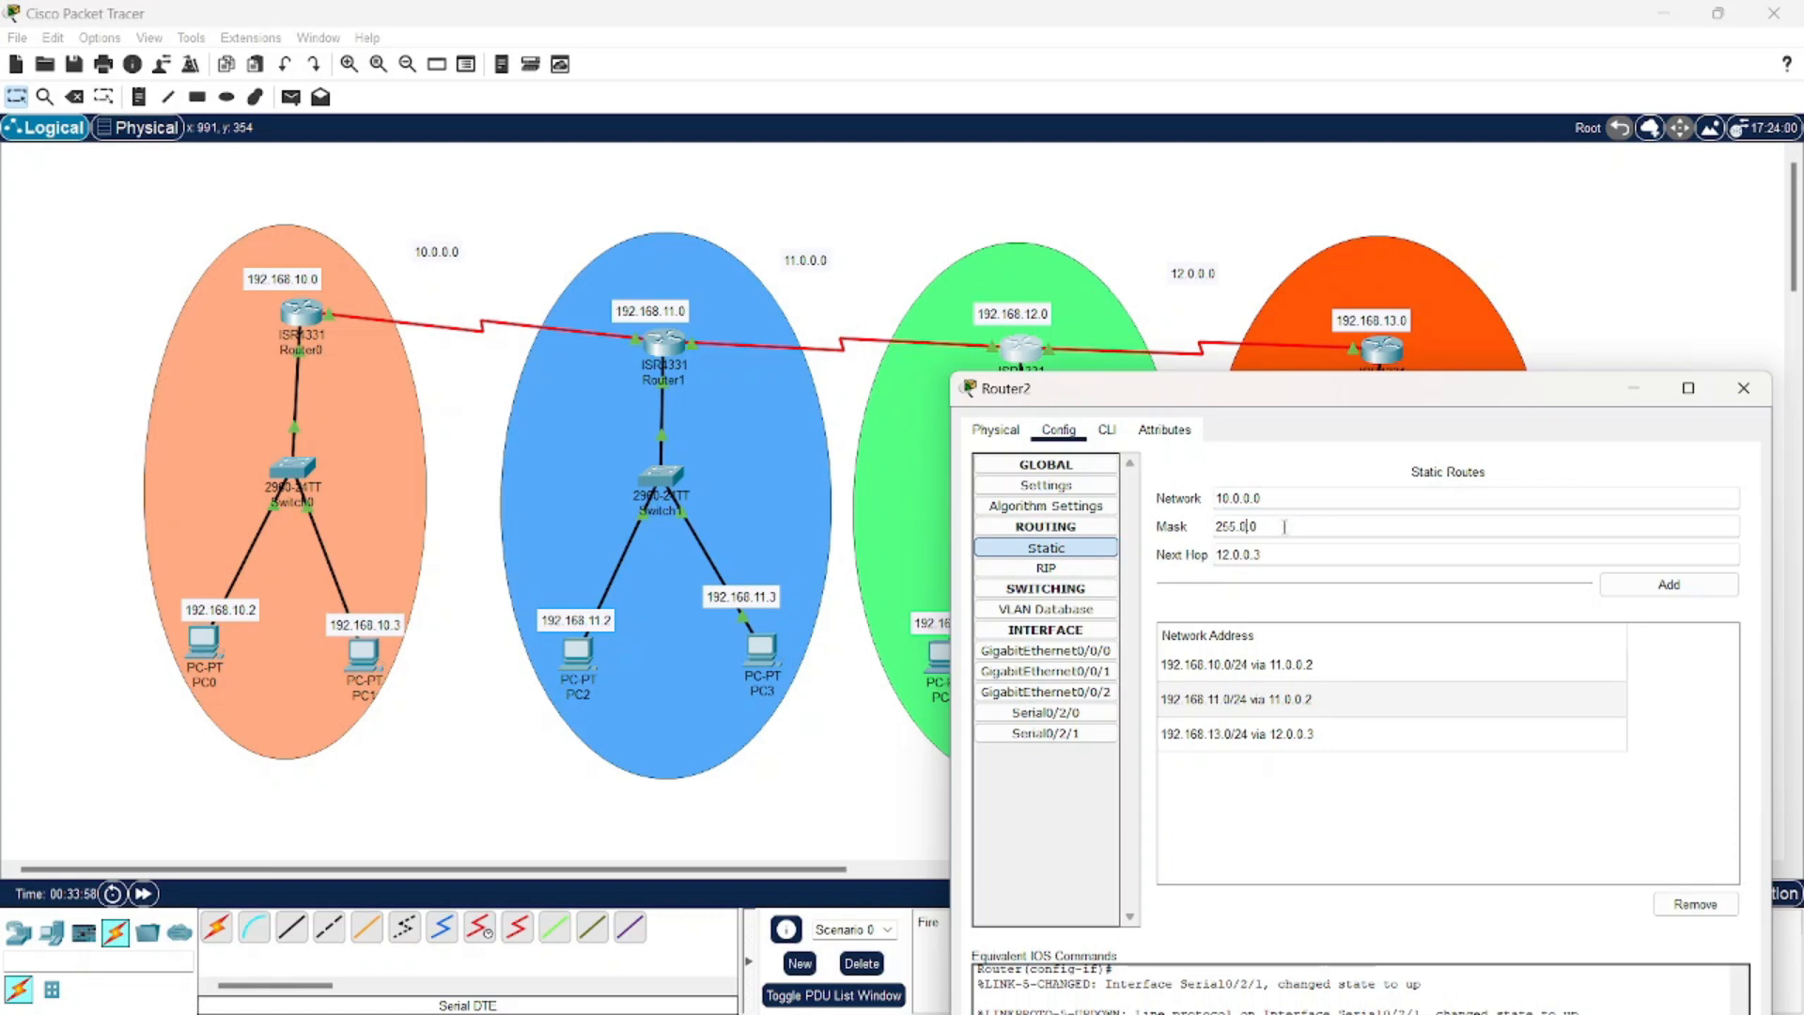
type("0.0.")
left_click(1278, 559)
type("2")
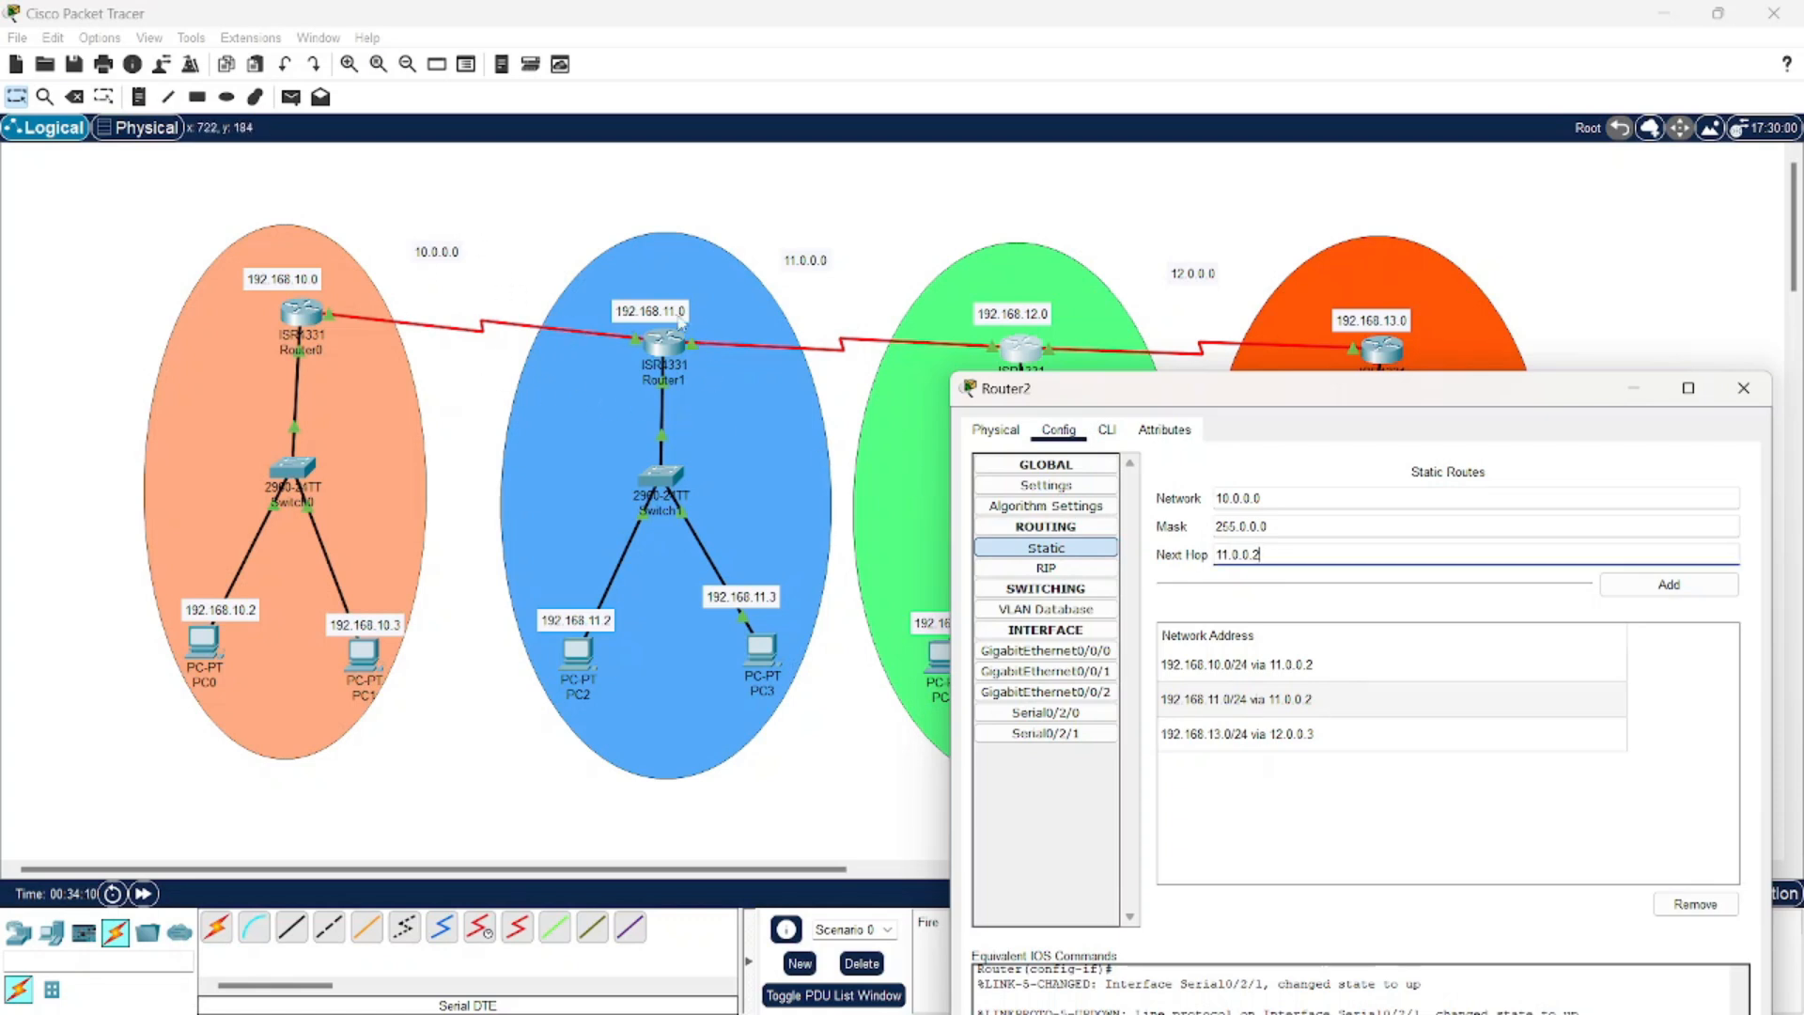
left_click(1625, 592)
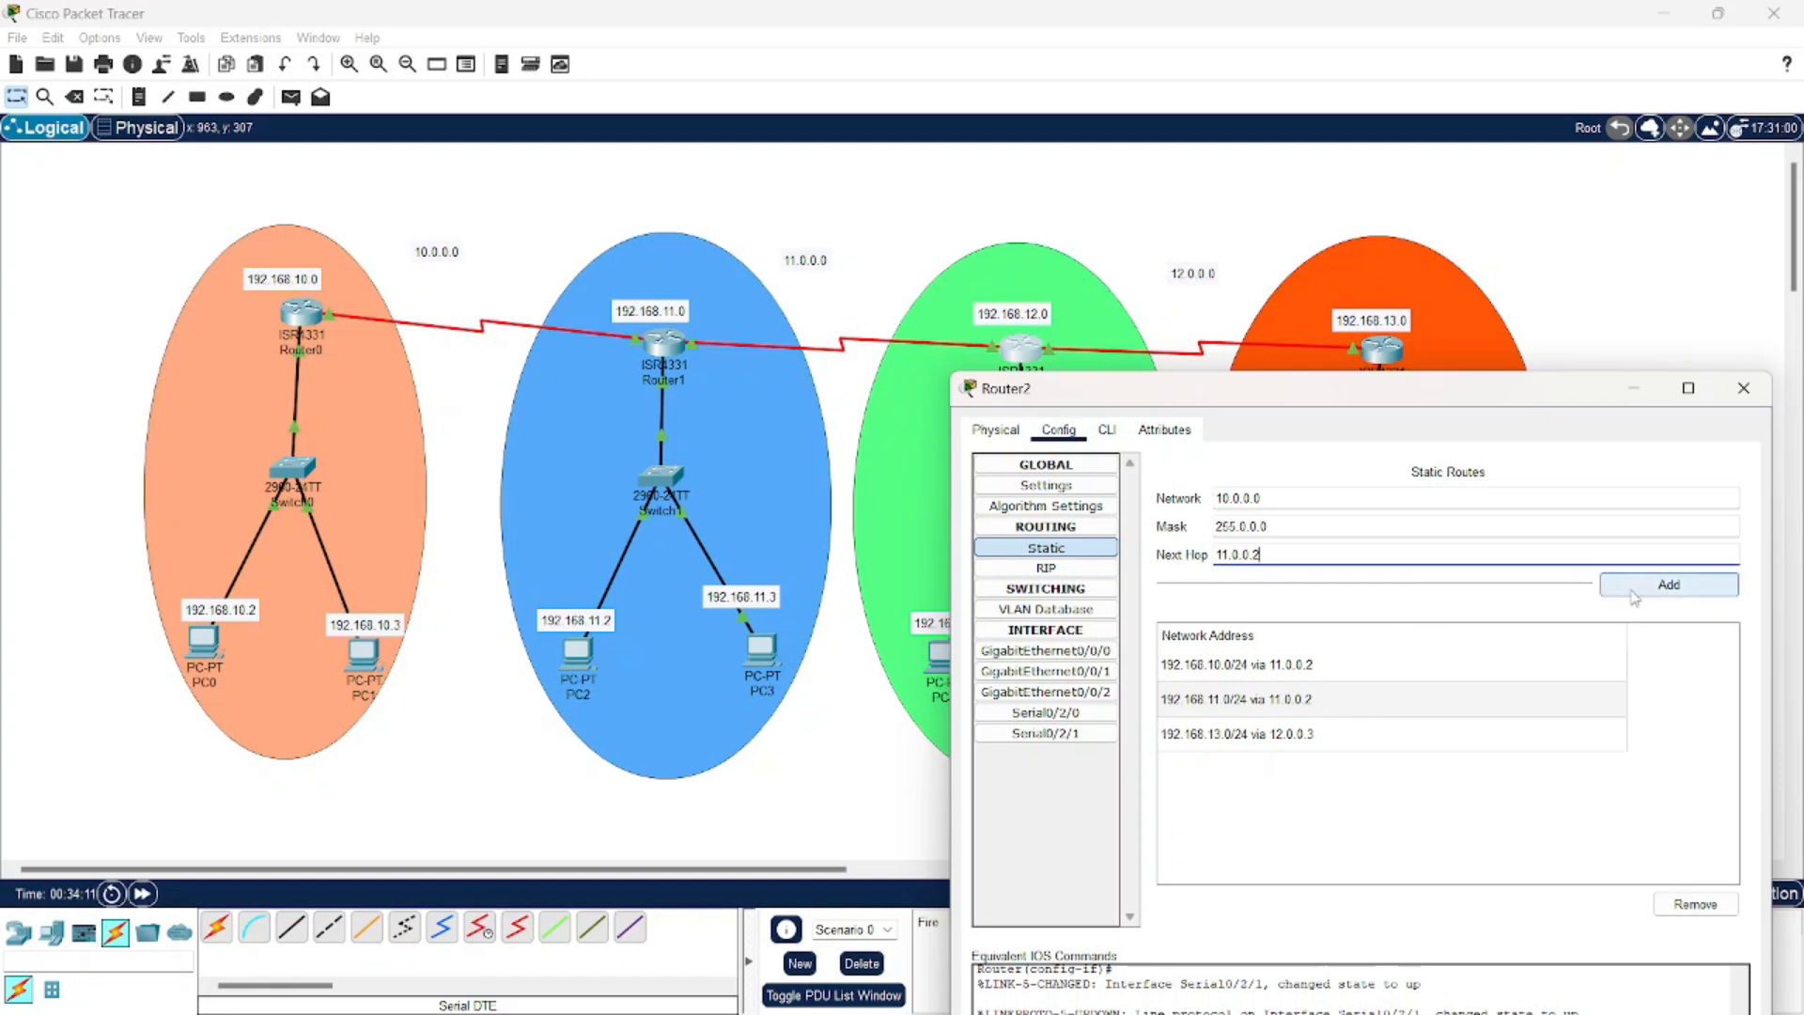
left_click_drag(1417, 395, 790, 350)
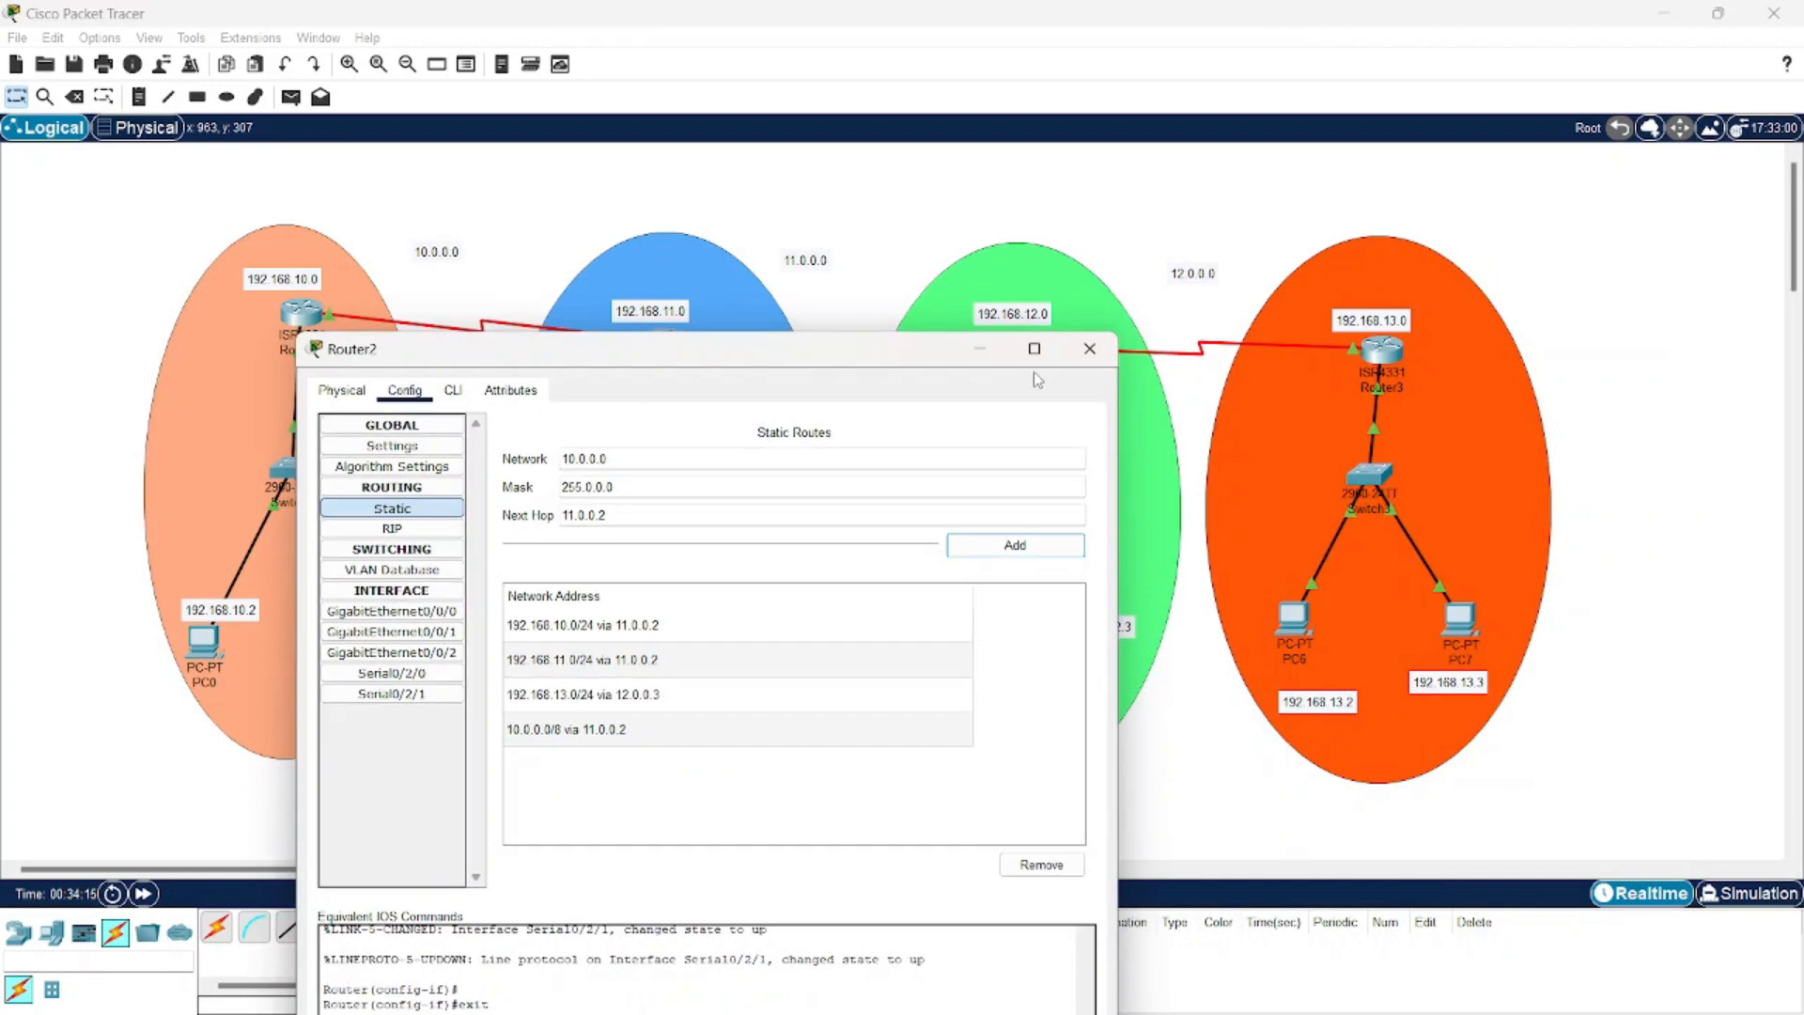
left_click(1089, 350)
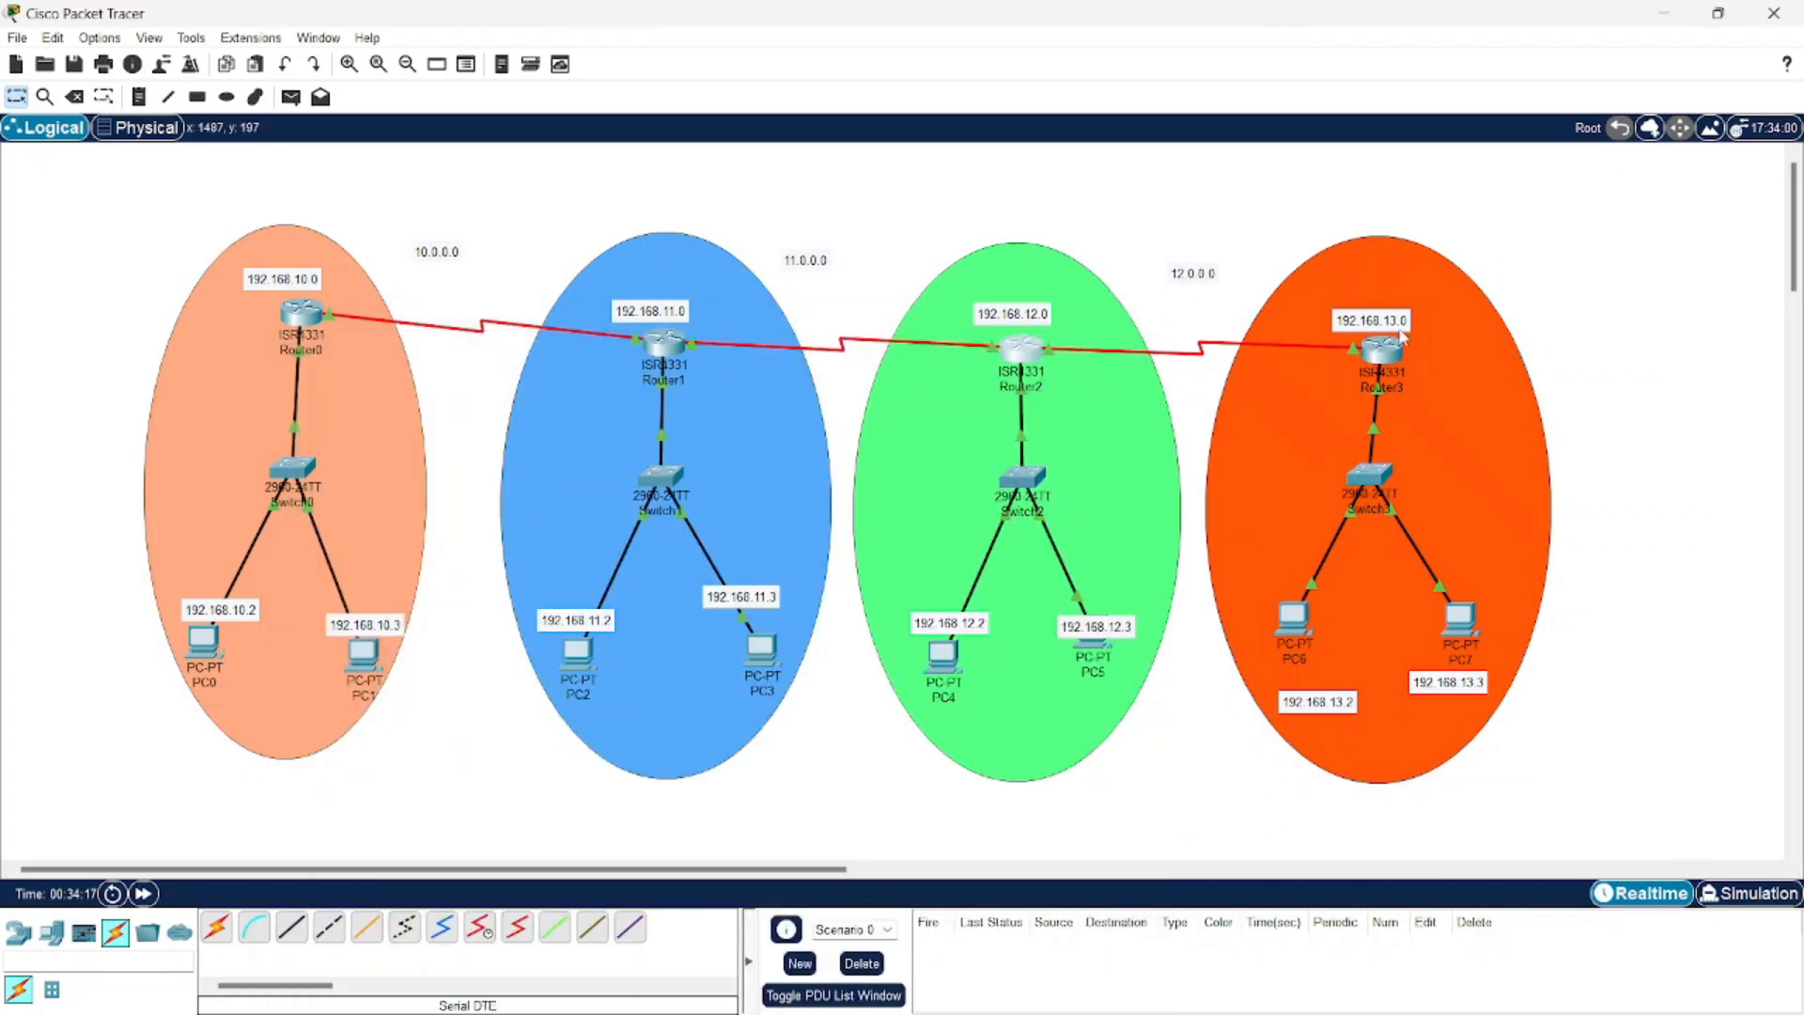
Add a static route on Router3 to network 192.168.10.0 with mask 255.255.255.0 and next hop 12.0.0.2
left_click(1385, 351)
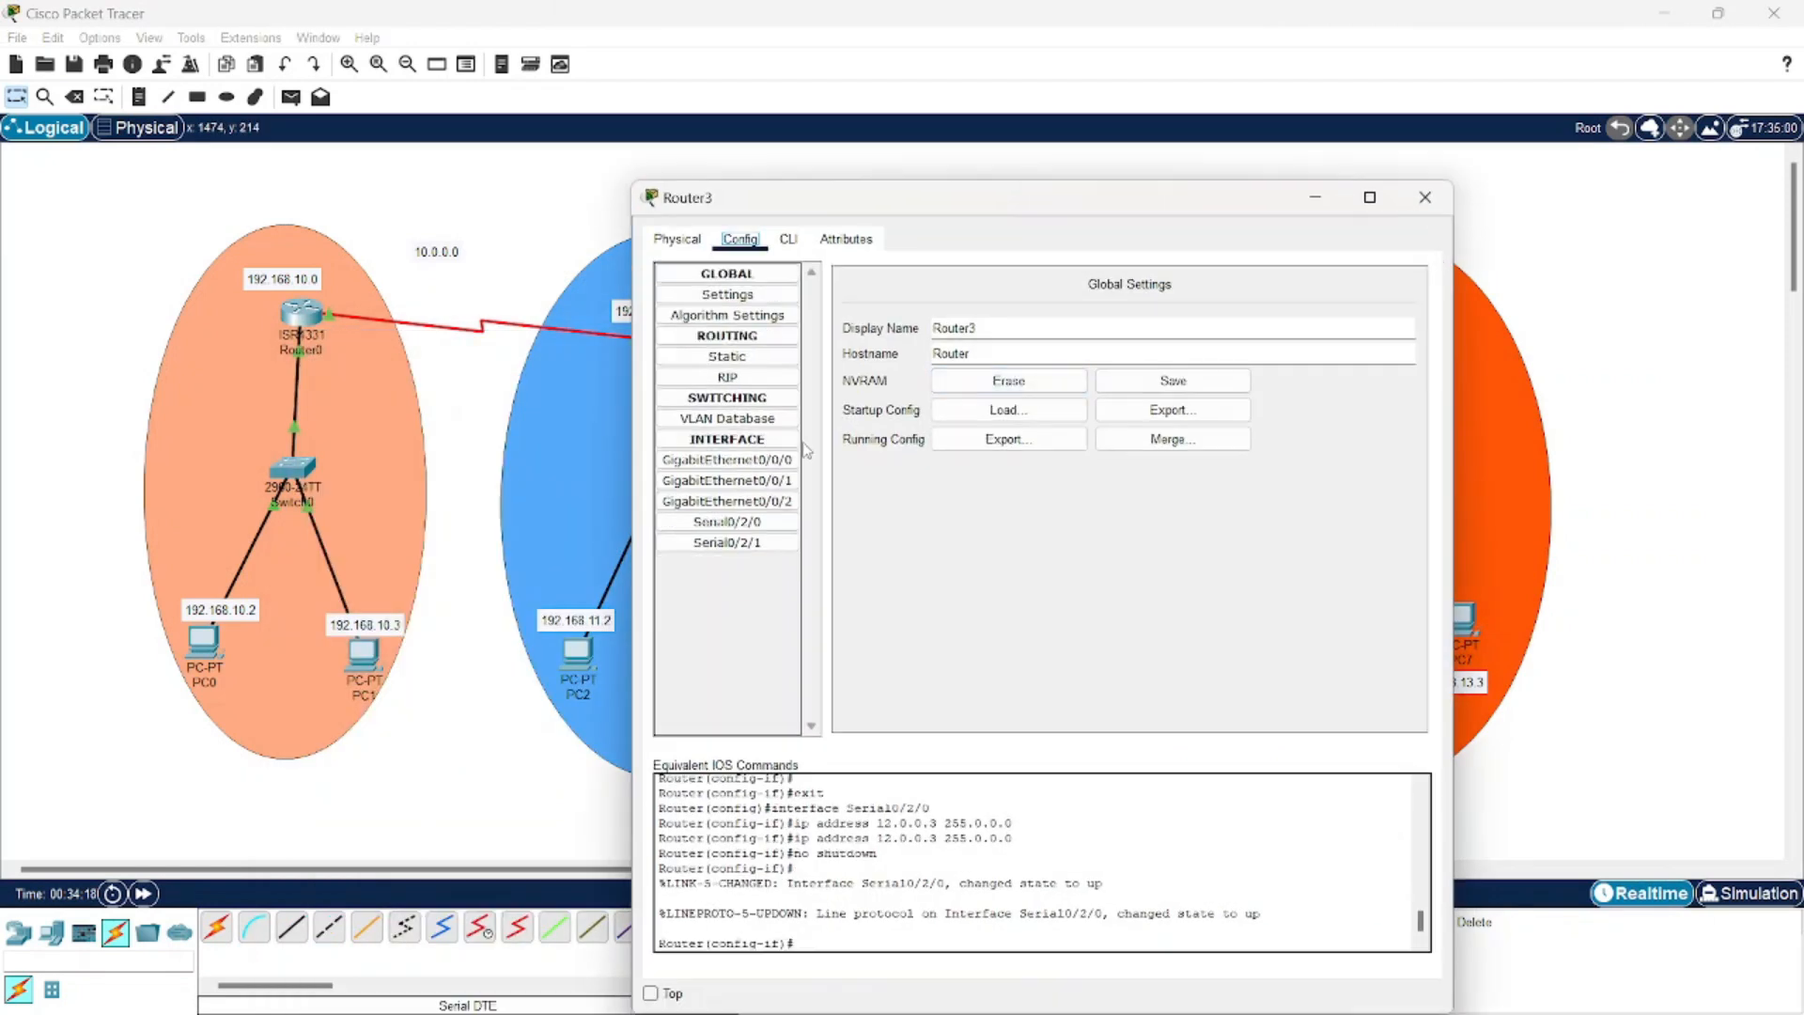
left_click(727, 357)
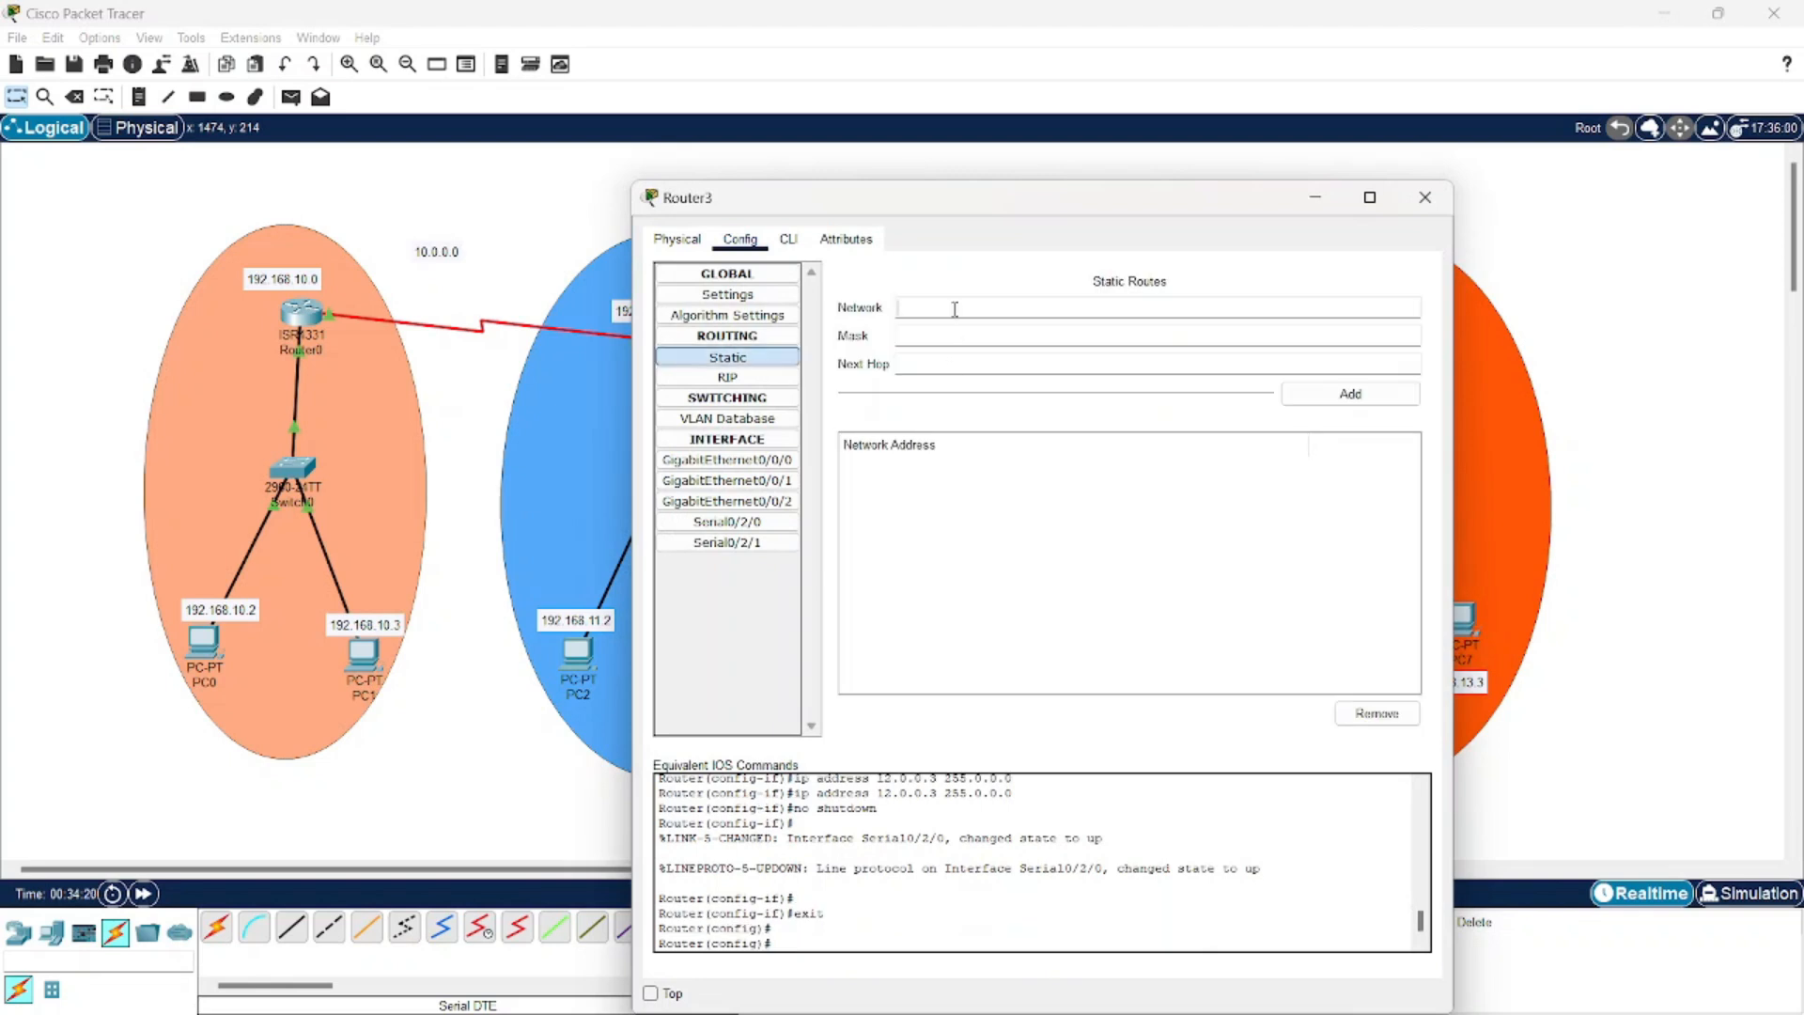
left_click_drag(953, 202, 1112, 390)
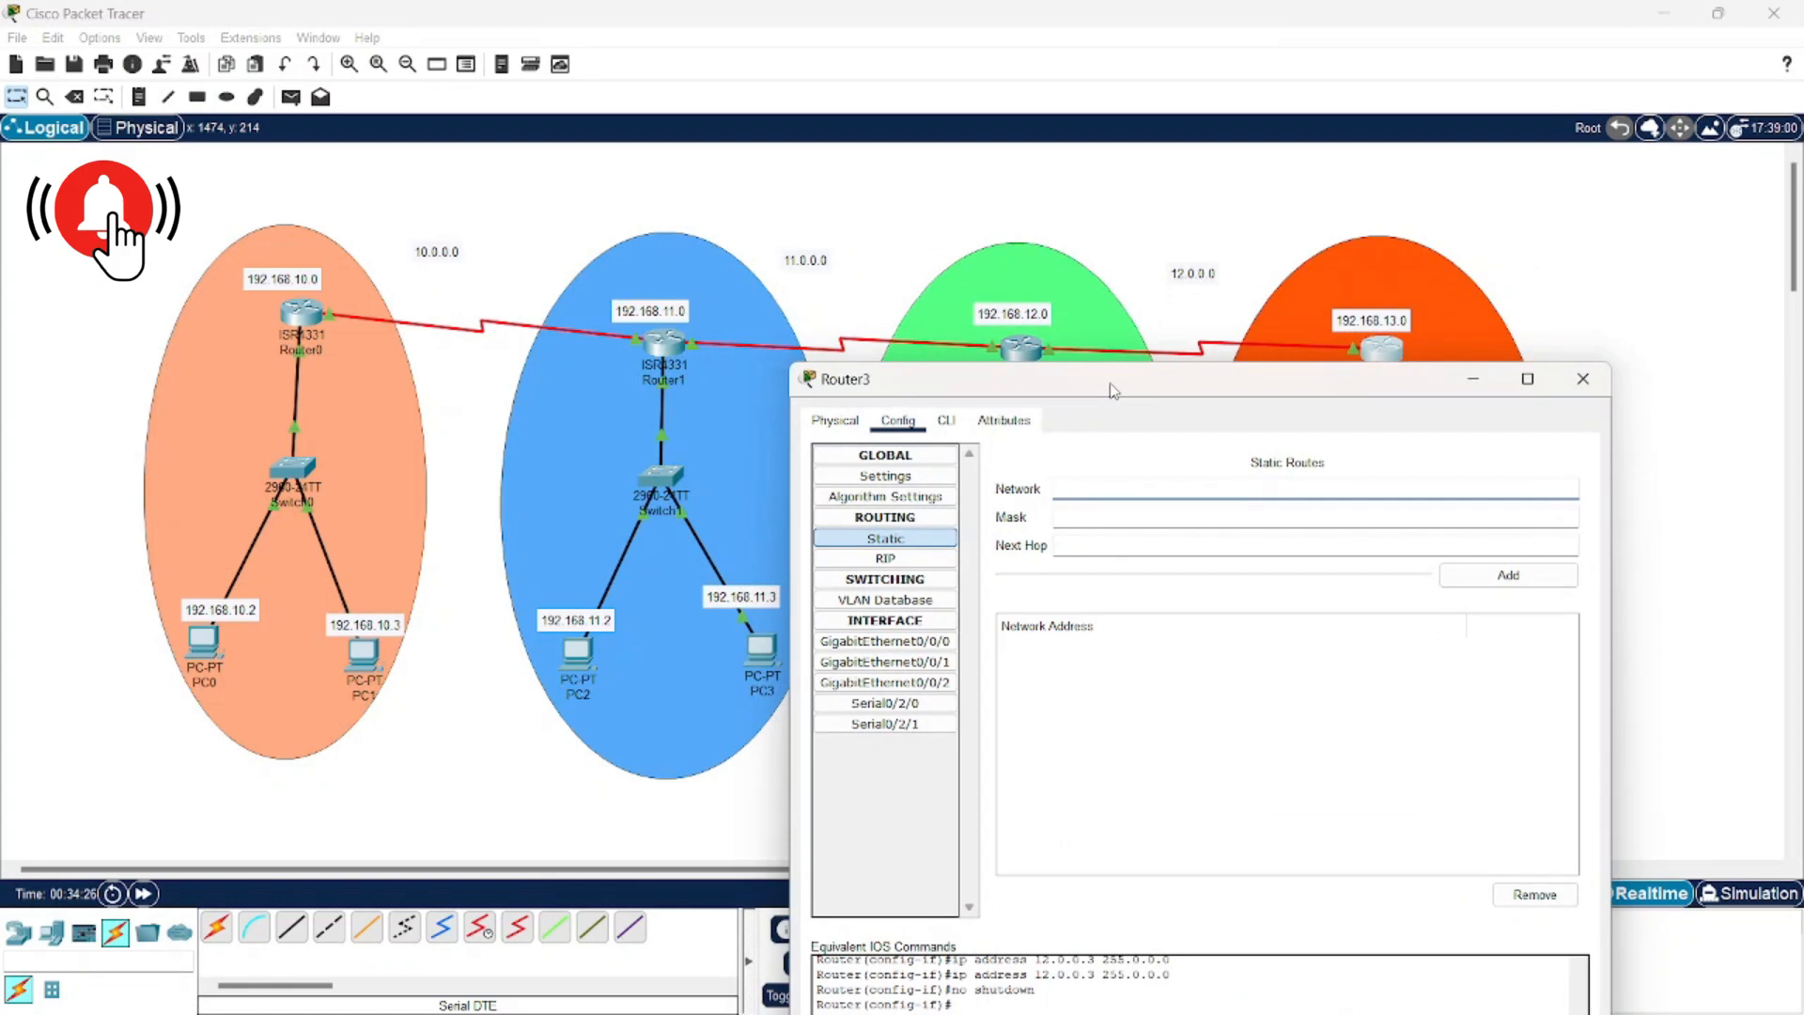
type("192.168.10.0")
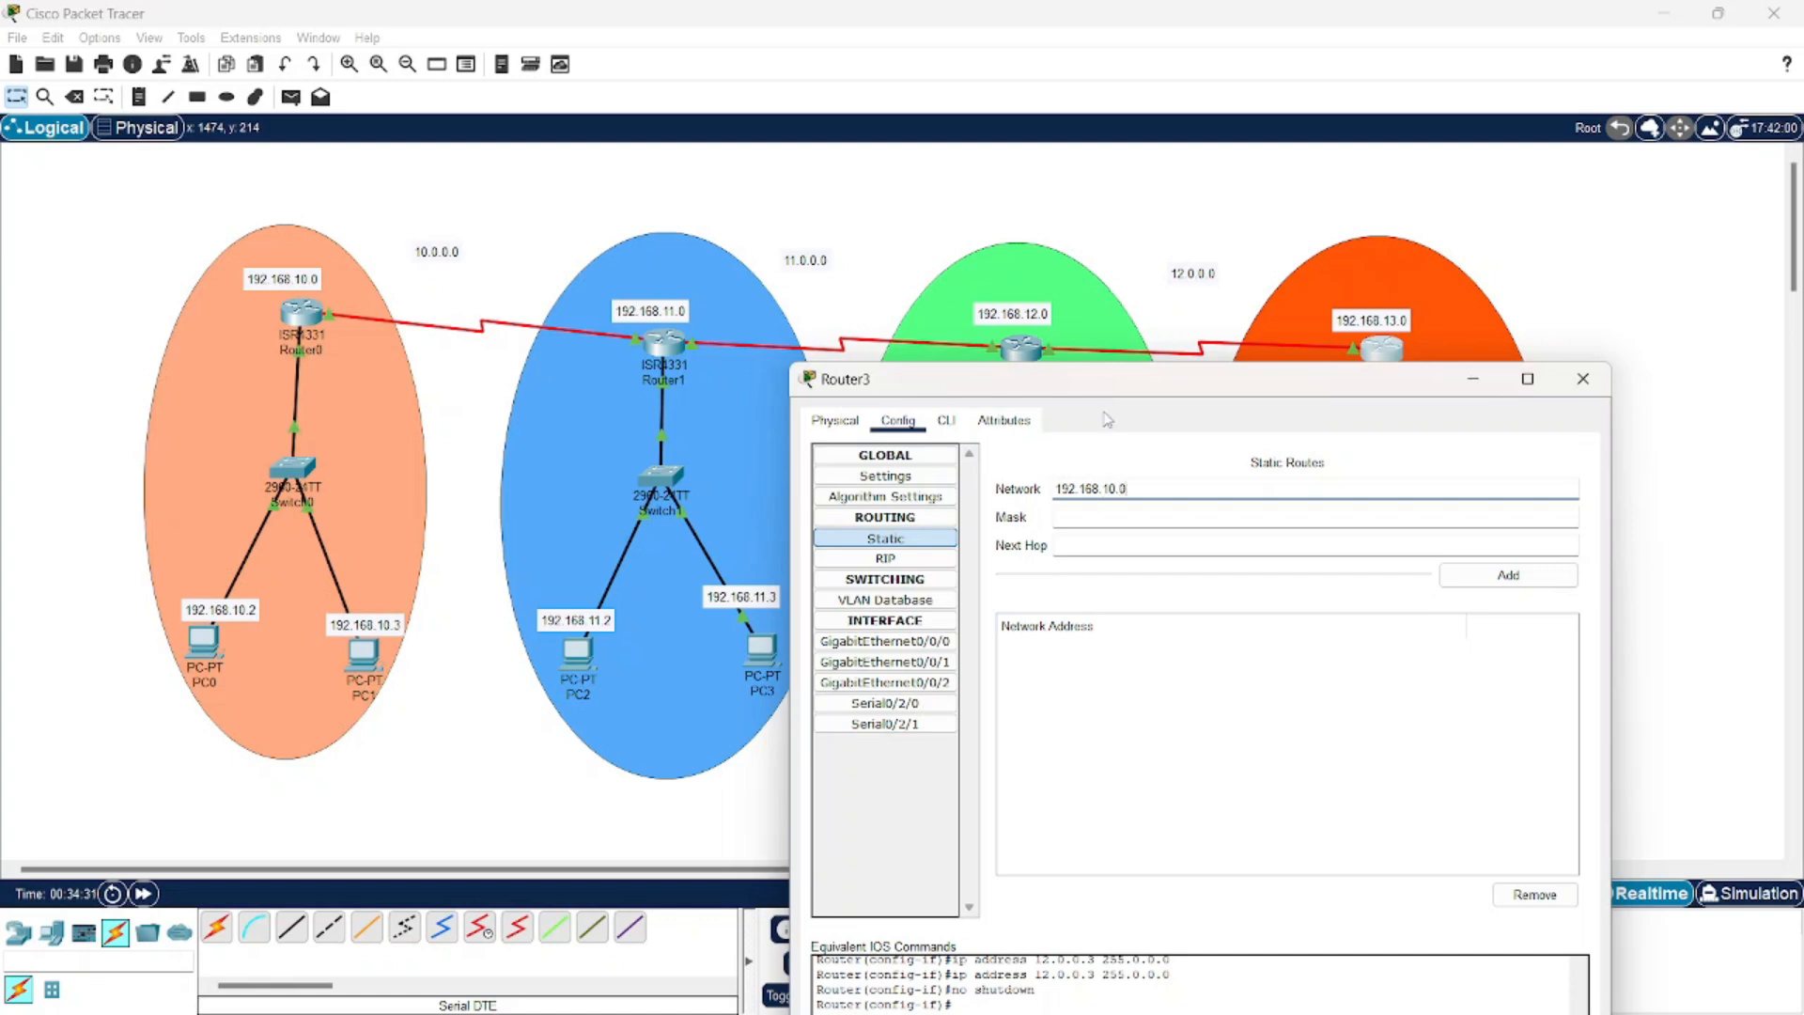
left_click(1075, 515)
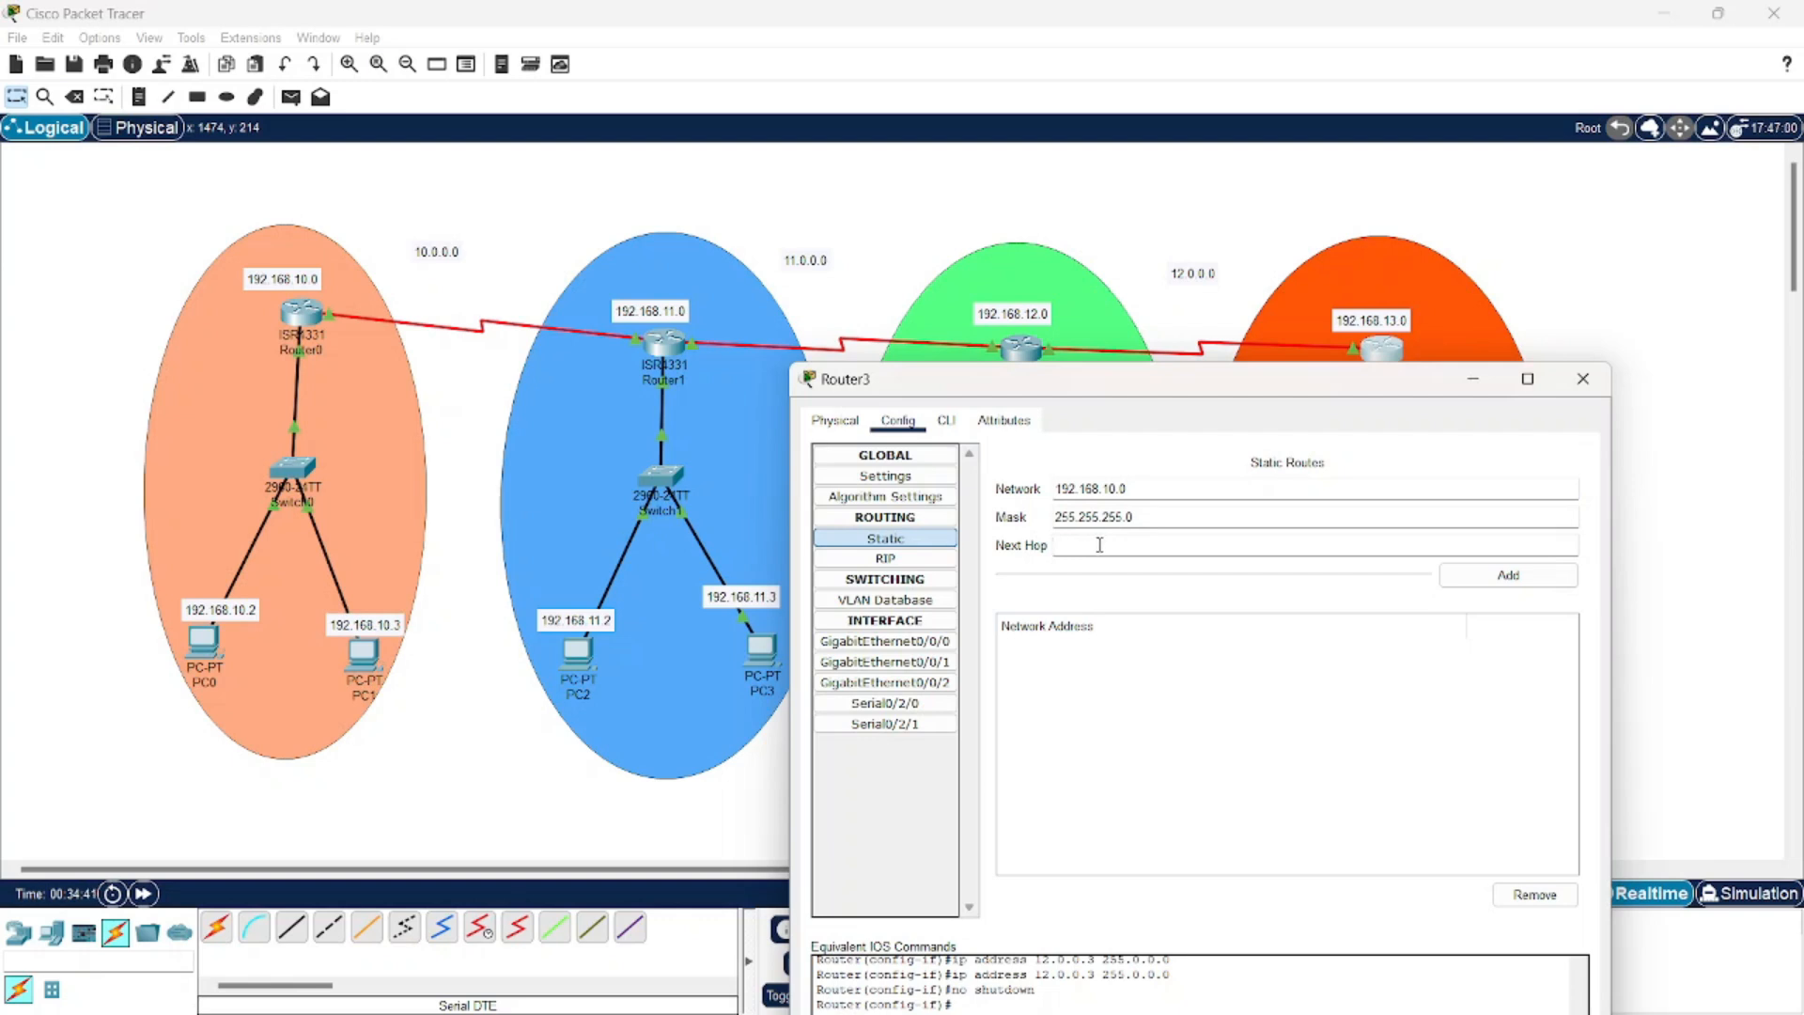
key("Tab")
type("12.0.0.2")
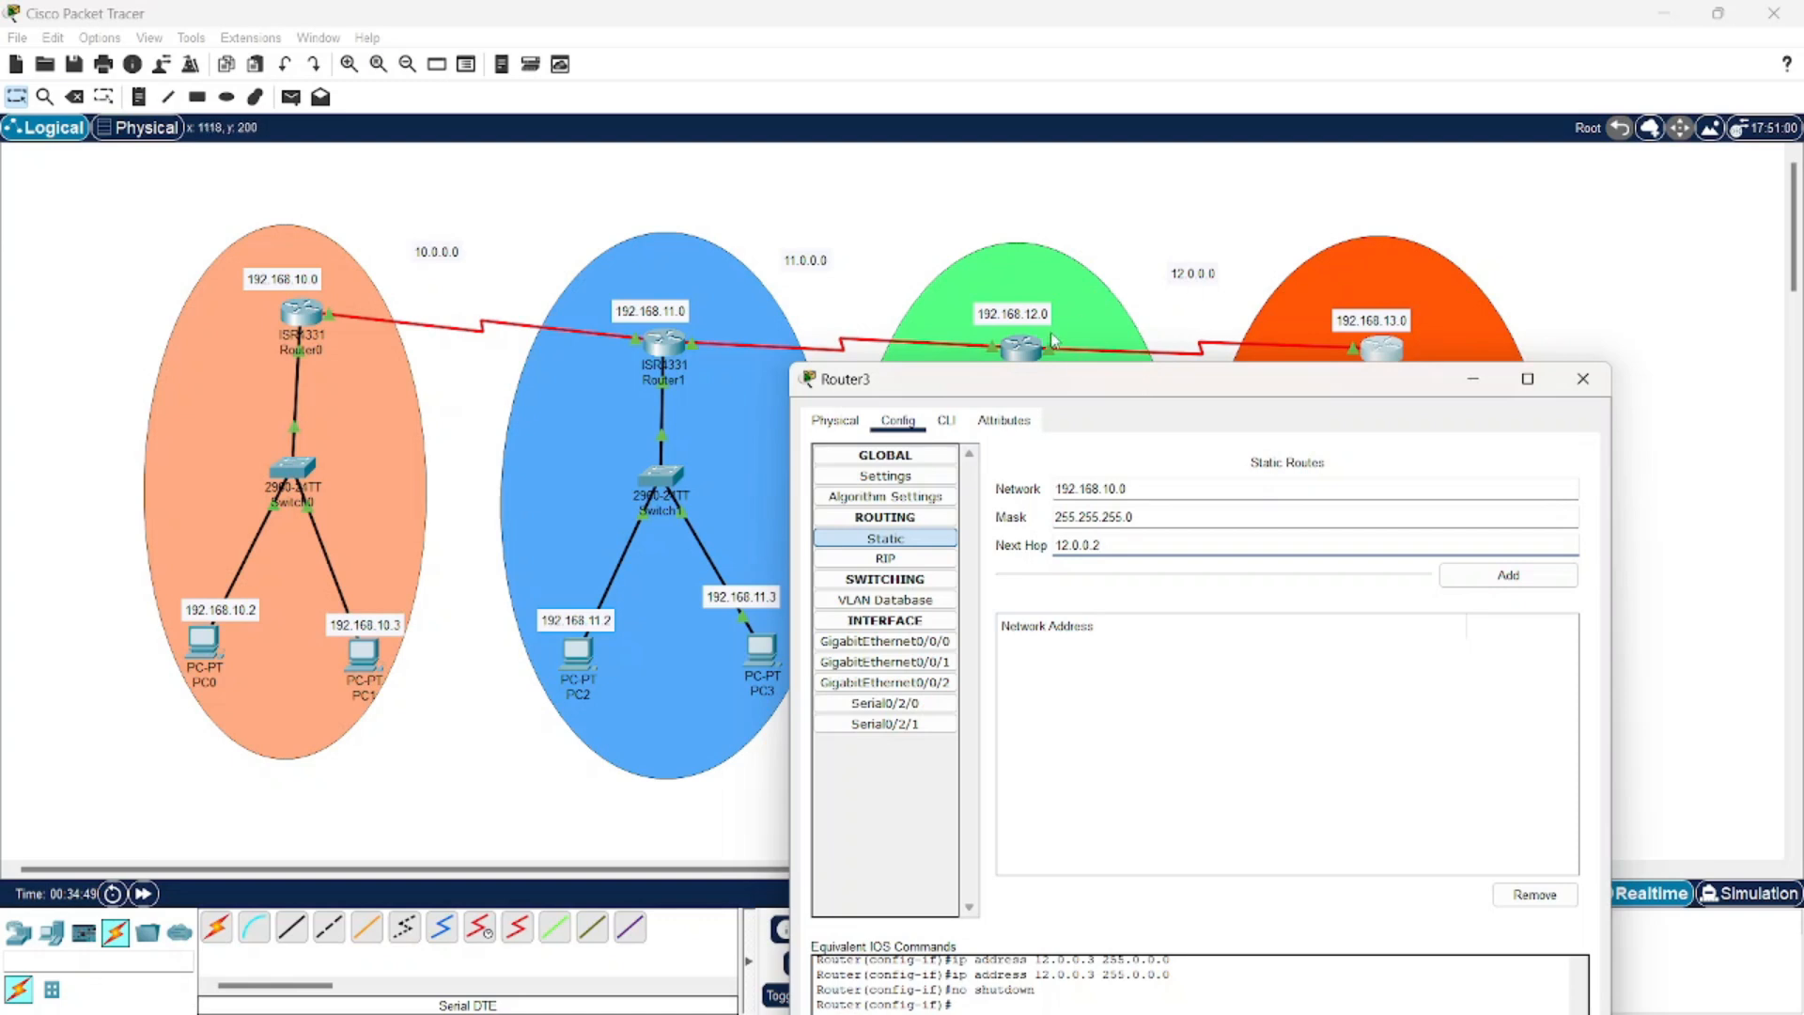
left_click(1467, 577)
Add static routes on Router3 to networks 192.168.11.0 and 192.168.12.0, keeping mask 255.255.255.0 and next hop 12.0.0.2
left_click(1118, 488)
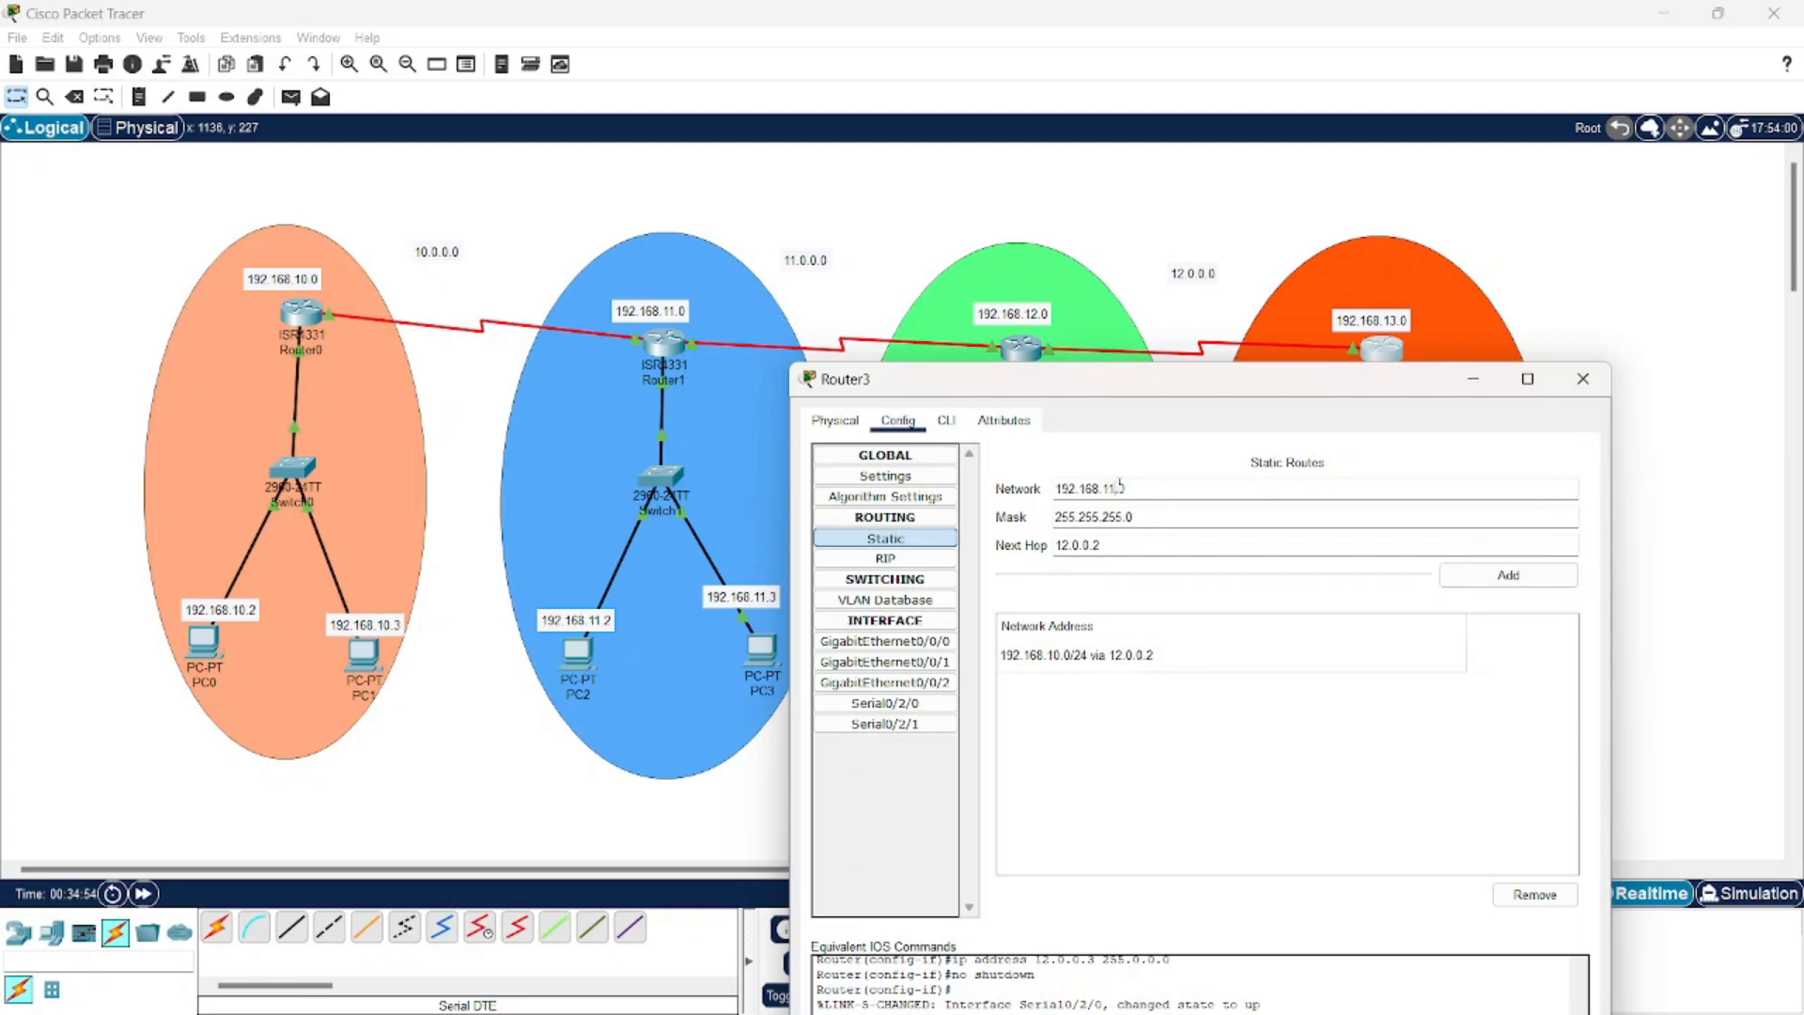
left_click(1457, 579)
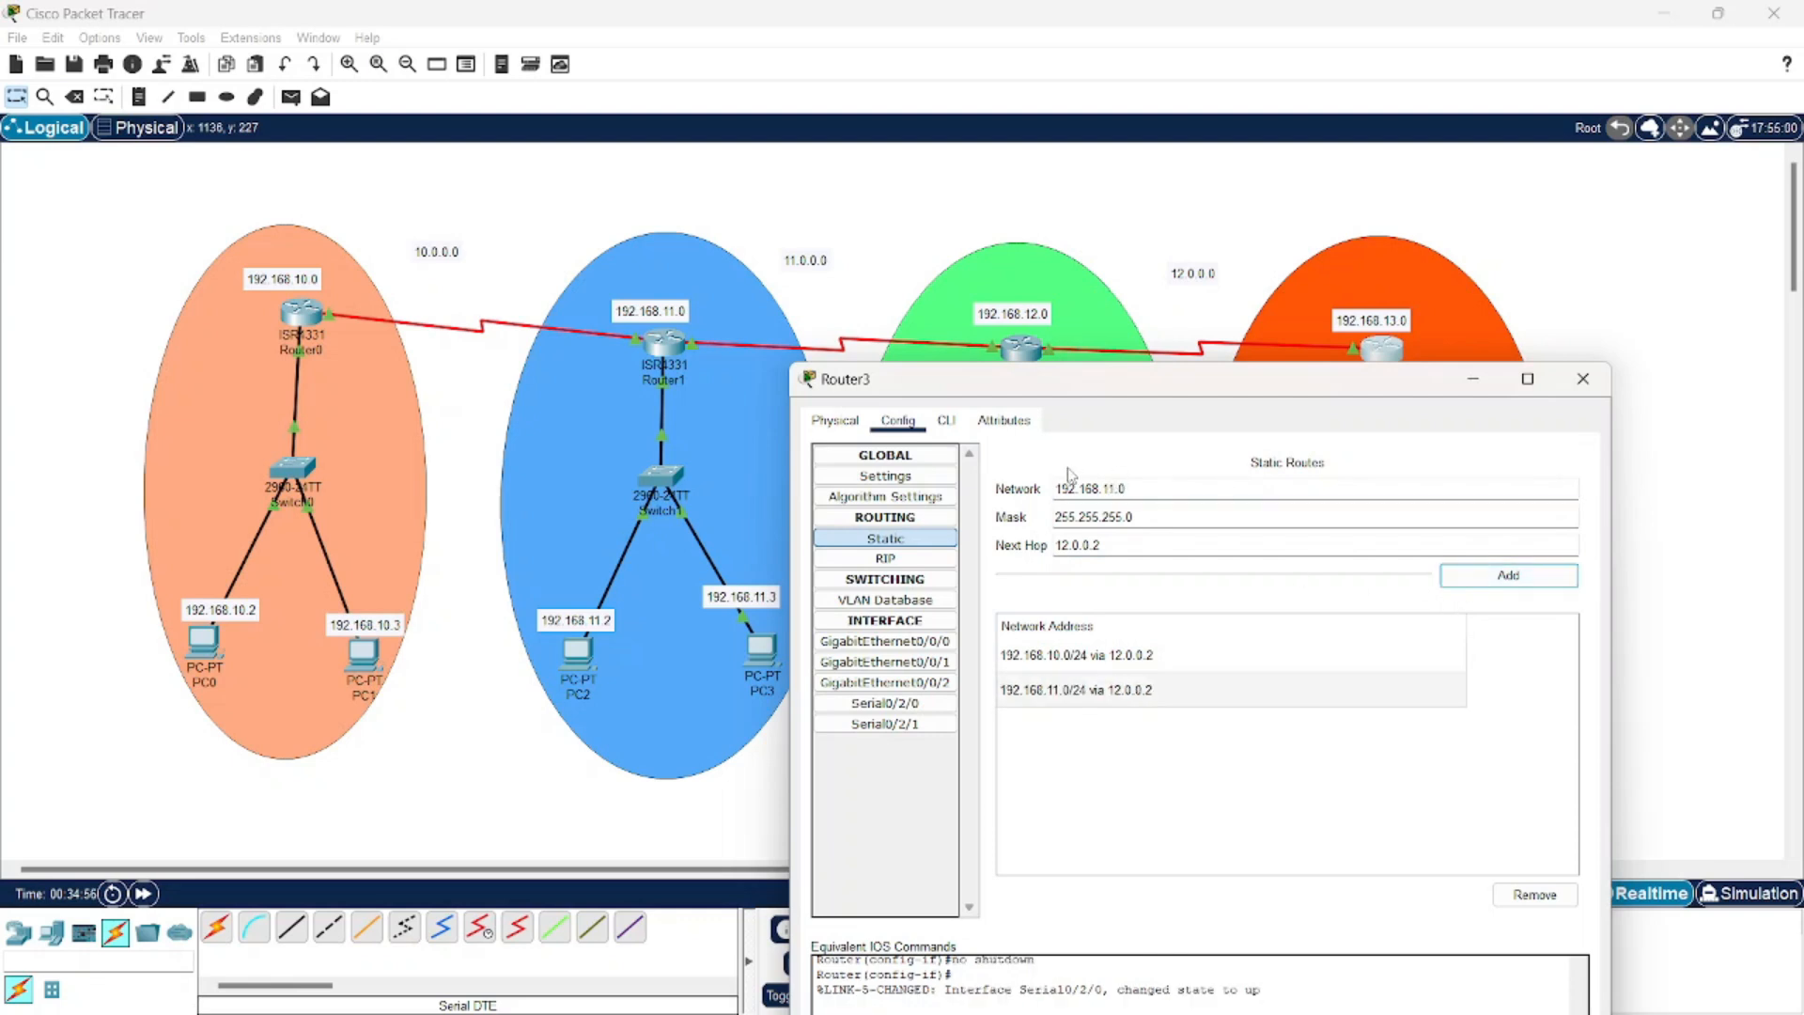
left_click(1116, 487)
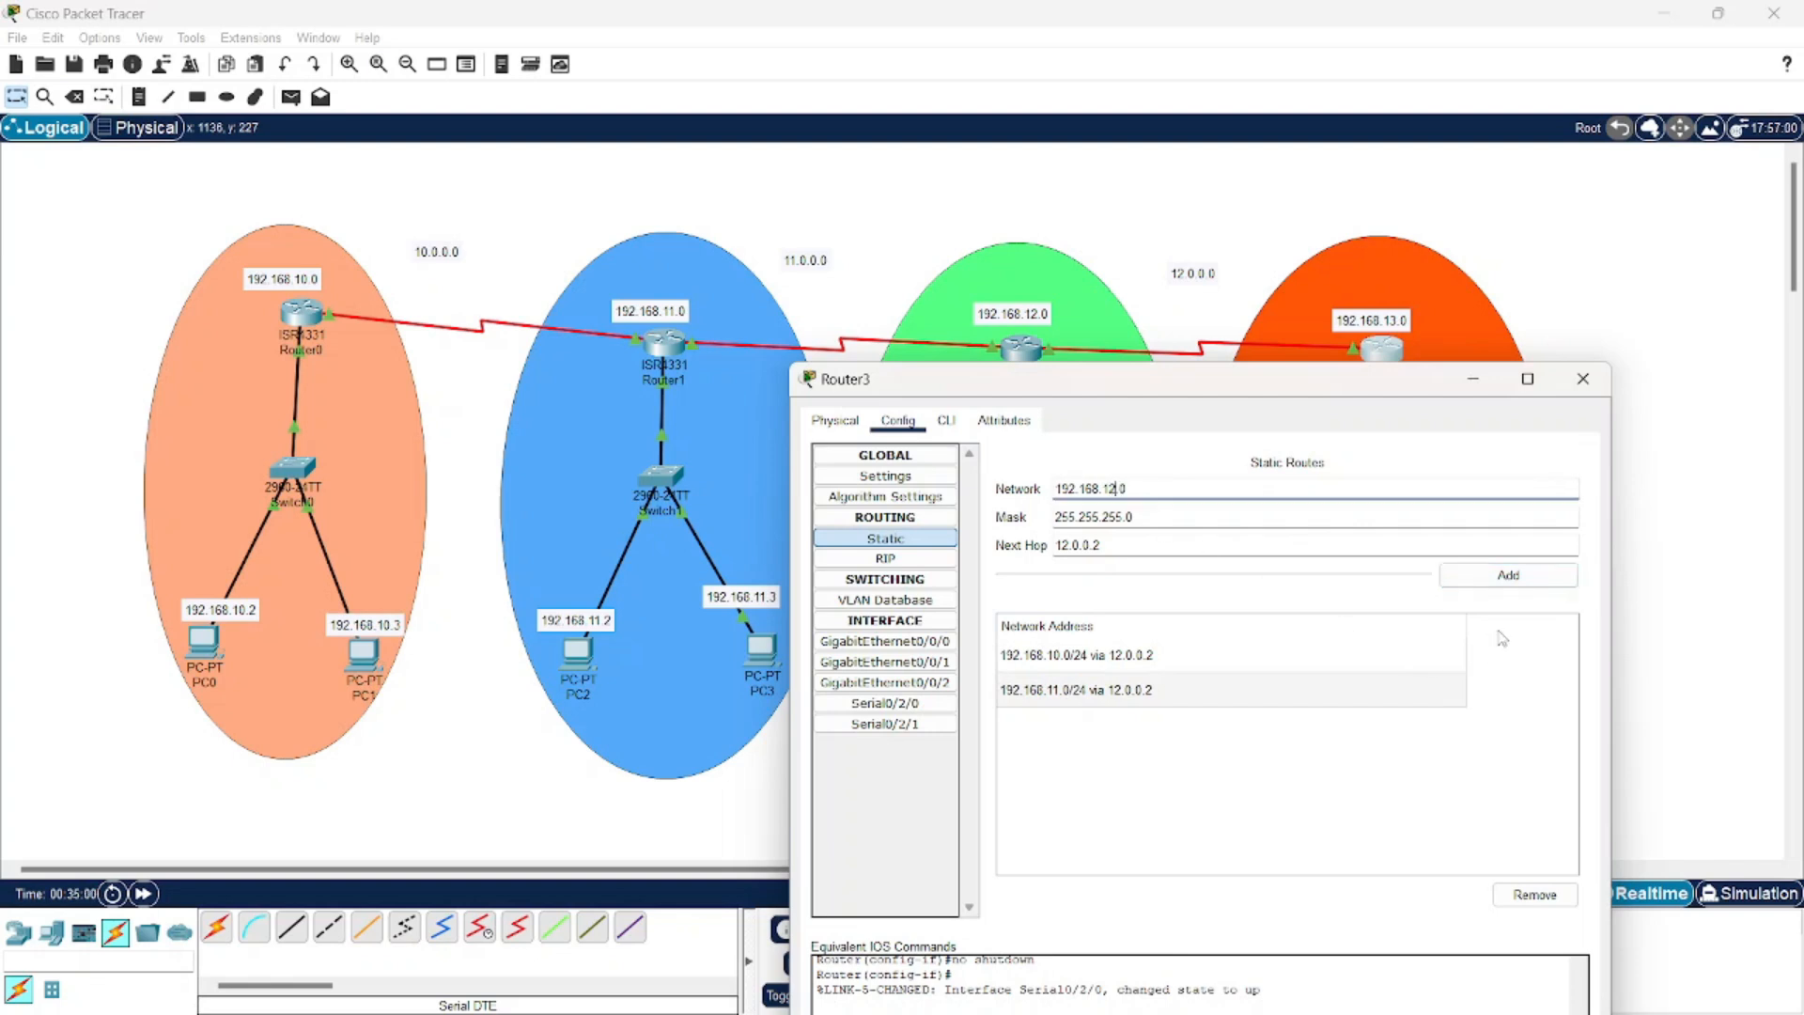
left_click(1511, 578)
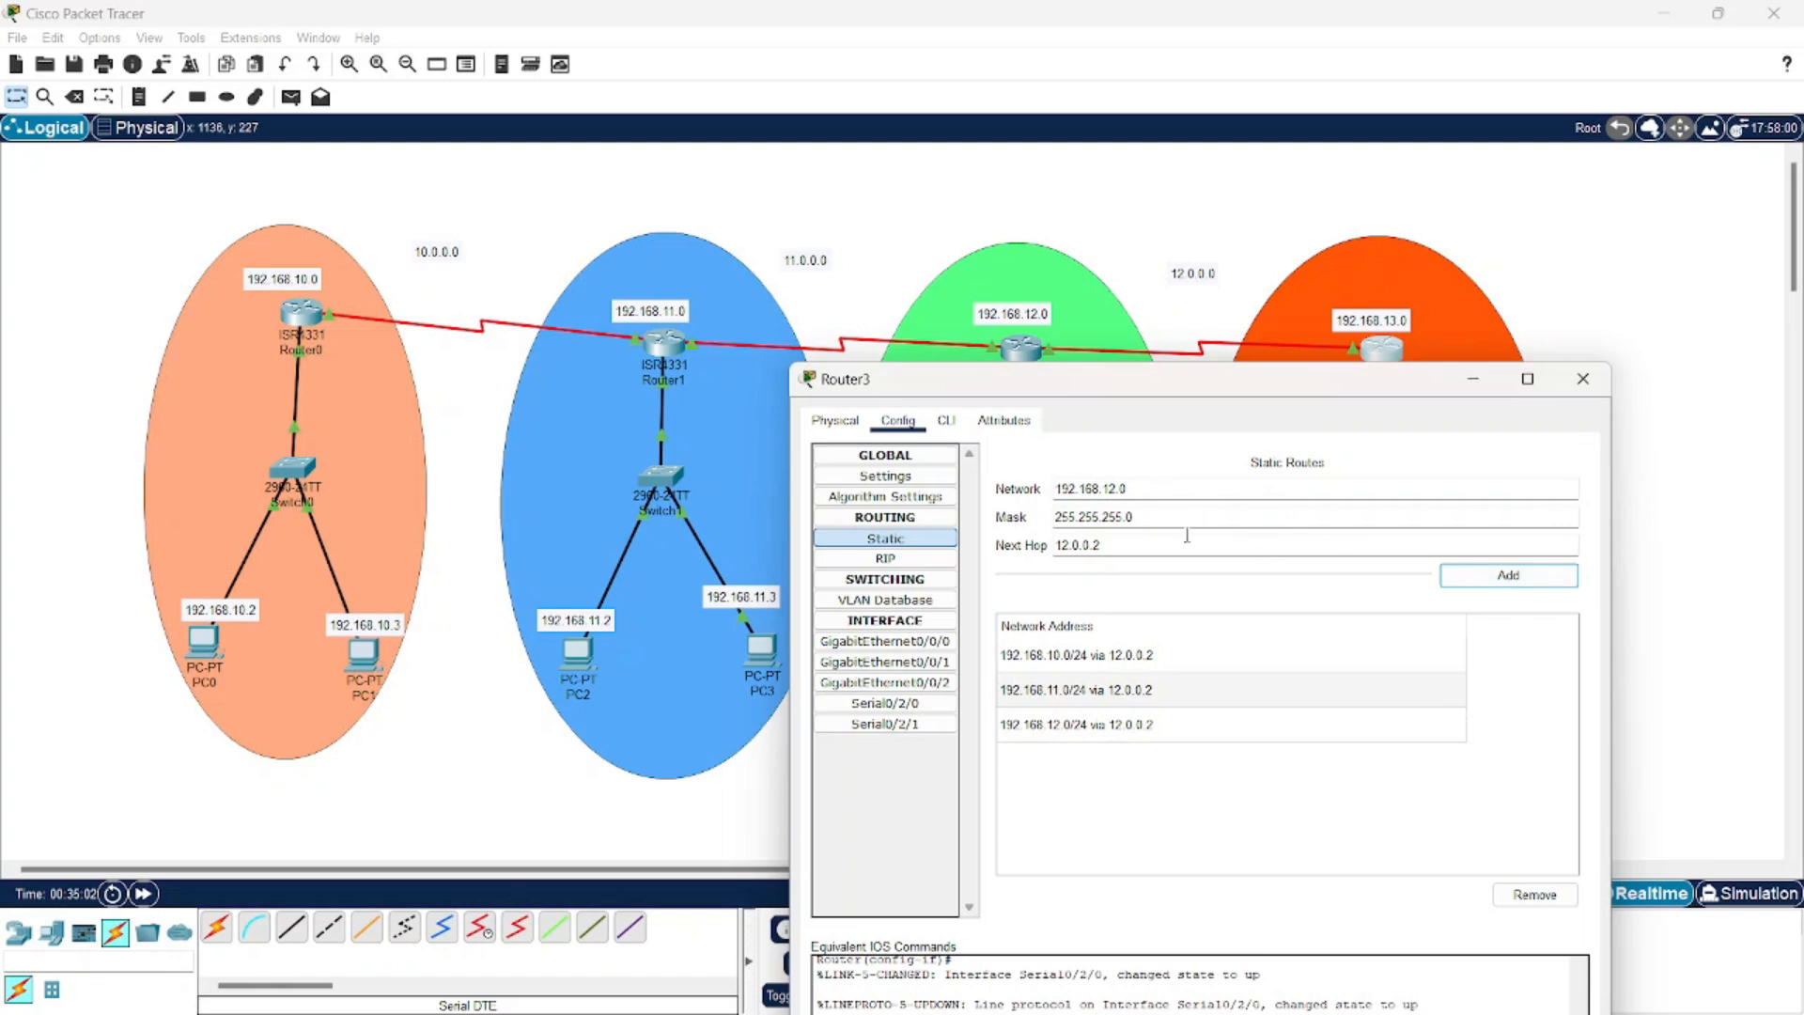
Add a static route on Router3 to network 11.0.0.0, keeping mask 255.255.255.0 and next hop 12.0.0.2
left_click(1119, 490)
key("BackSpace")
key("BackSpace")
key("BackSpace")
key("BackSpace")
key("BackSpace")
key("BackSpace")
key("BackSpace")
type("1.0")
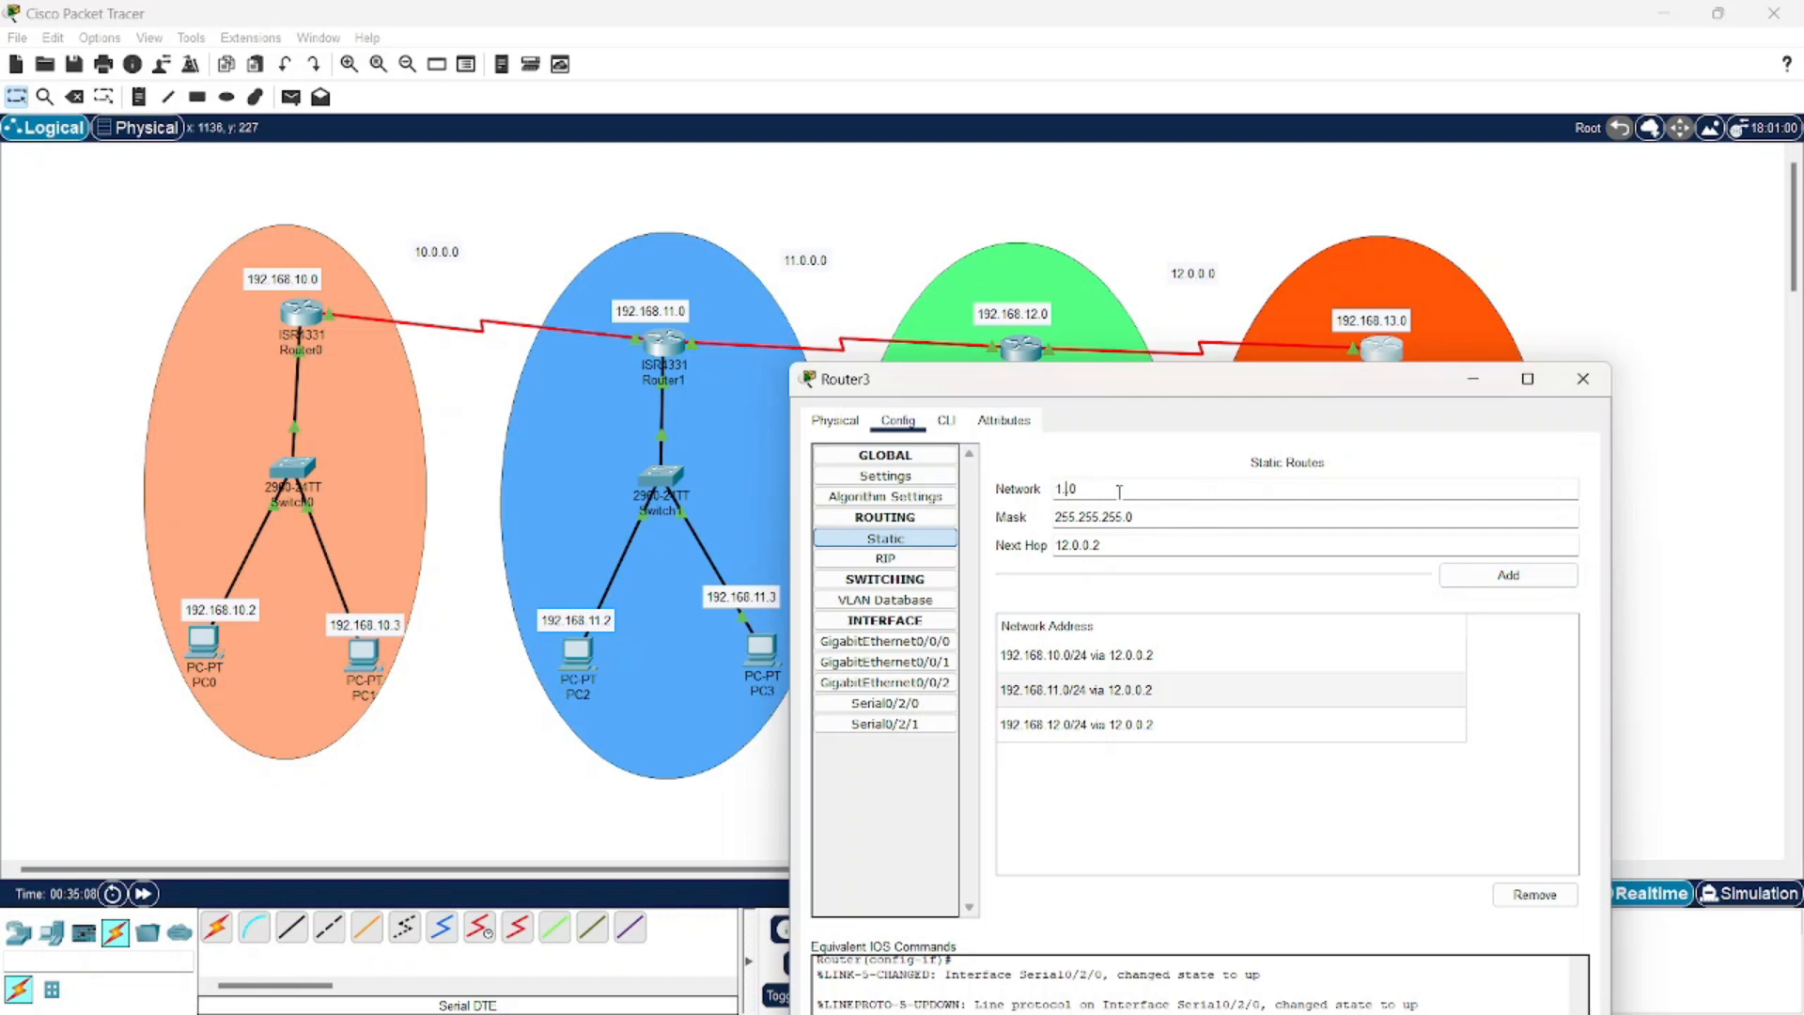
type(".0.0")
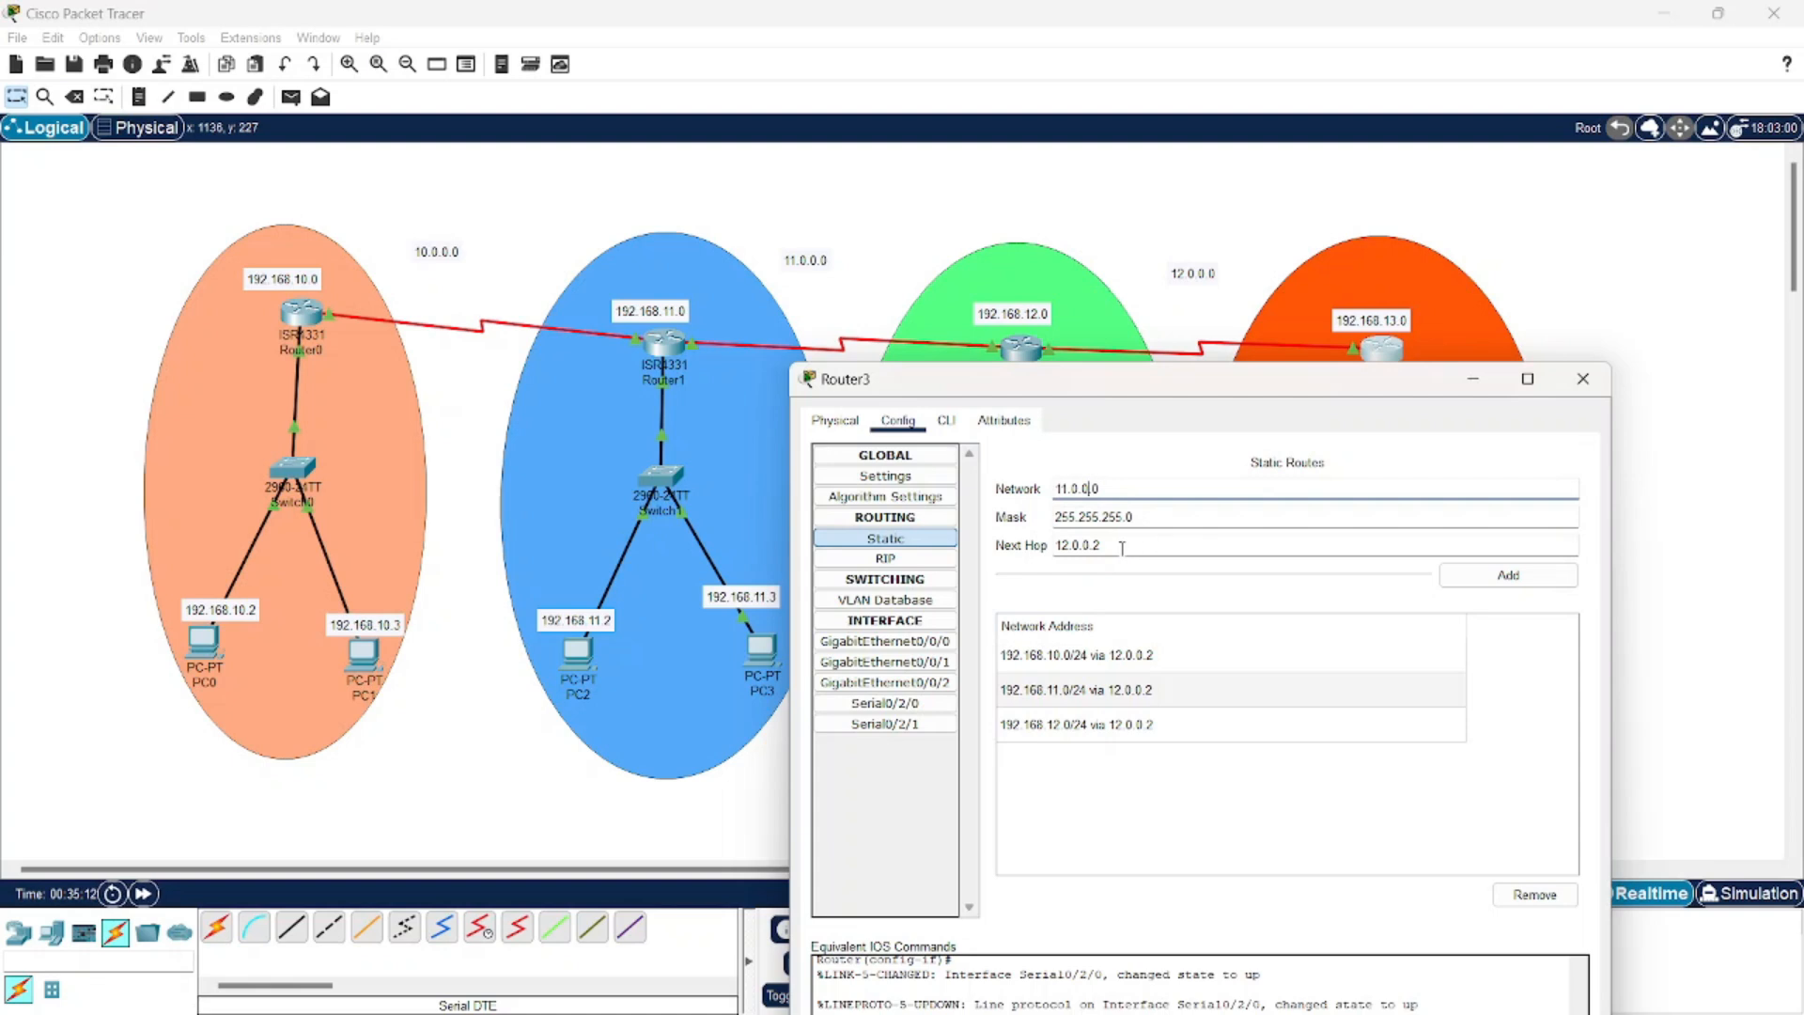
left_click(1463, 578)
Add a static route on Router3 to network 10.0.0.0, keeping mask 255.255.255.0, with next hop 11.0.0.2, and close the router's window
left_click(1071, 490)
key("BackSpace")
type("0")
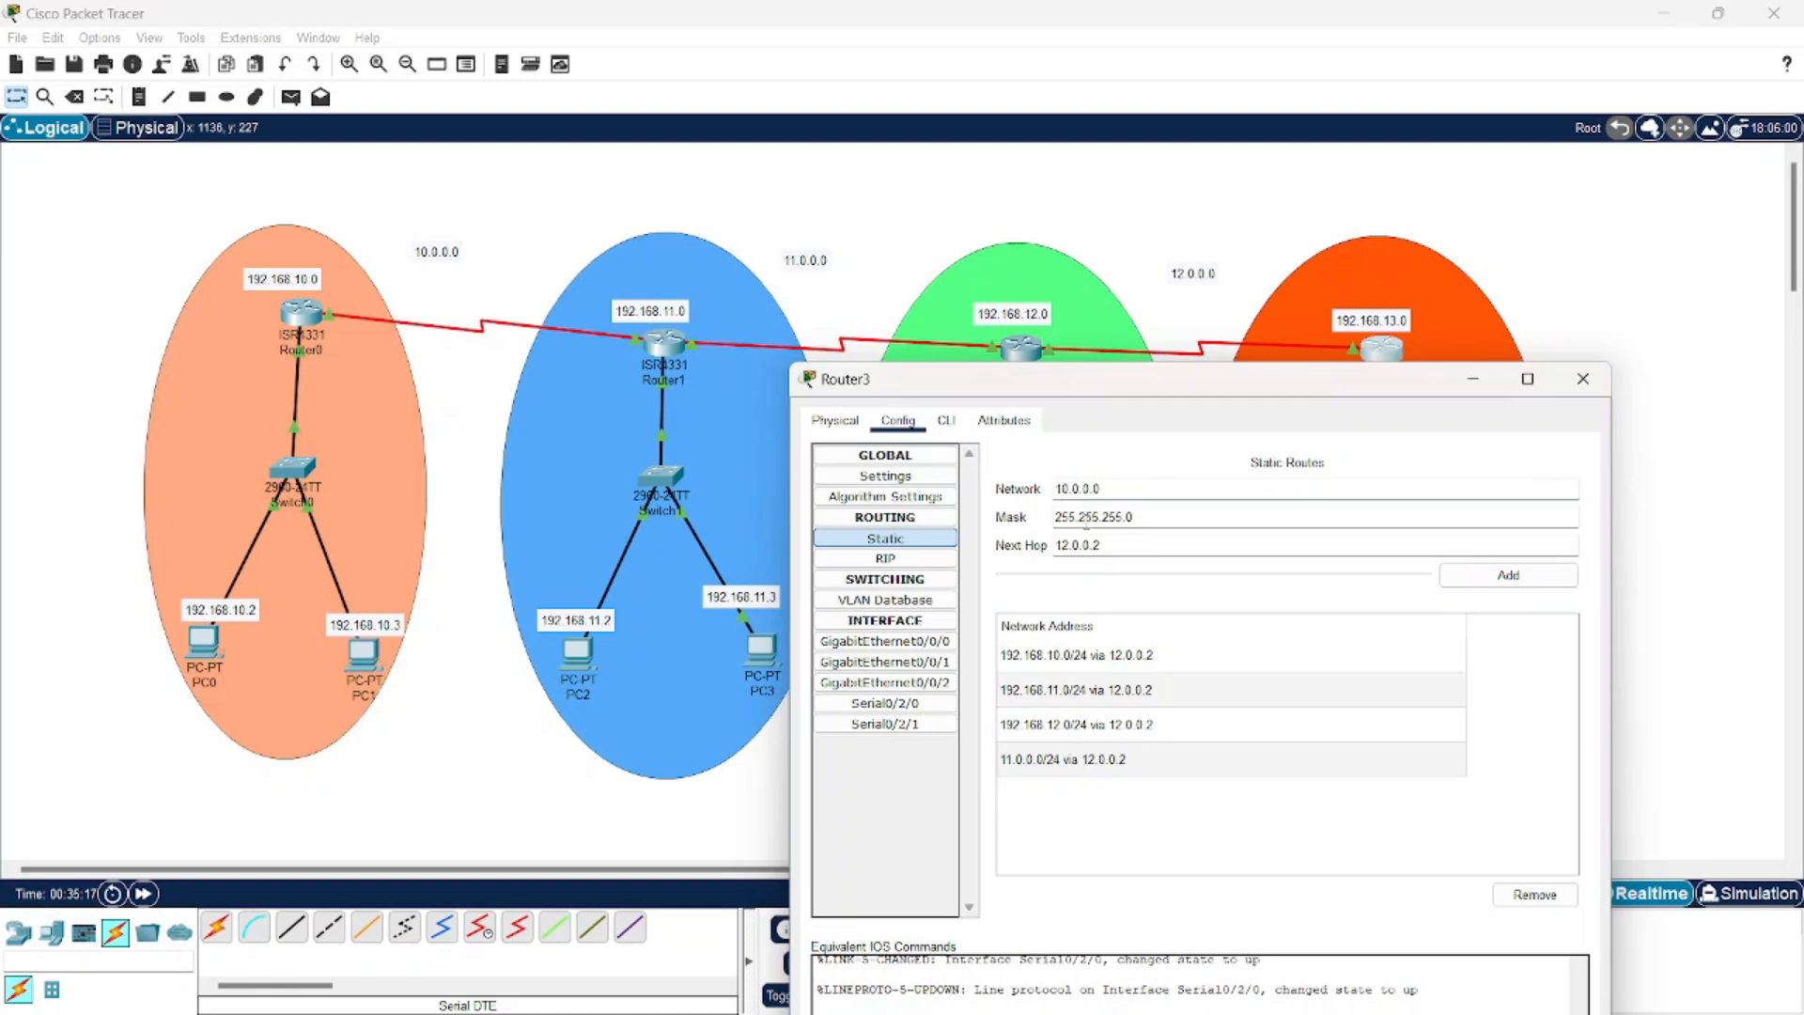
left_click(1116, 549)
key("BackSpace")
key("BackSpace")
key("BackSpace")
key("BackSpace")
key("BackSpace")
key("BackSpace")
key("BackSpace")
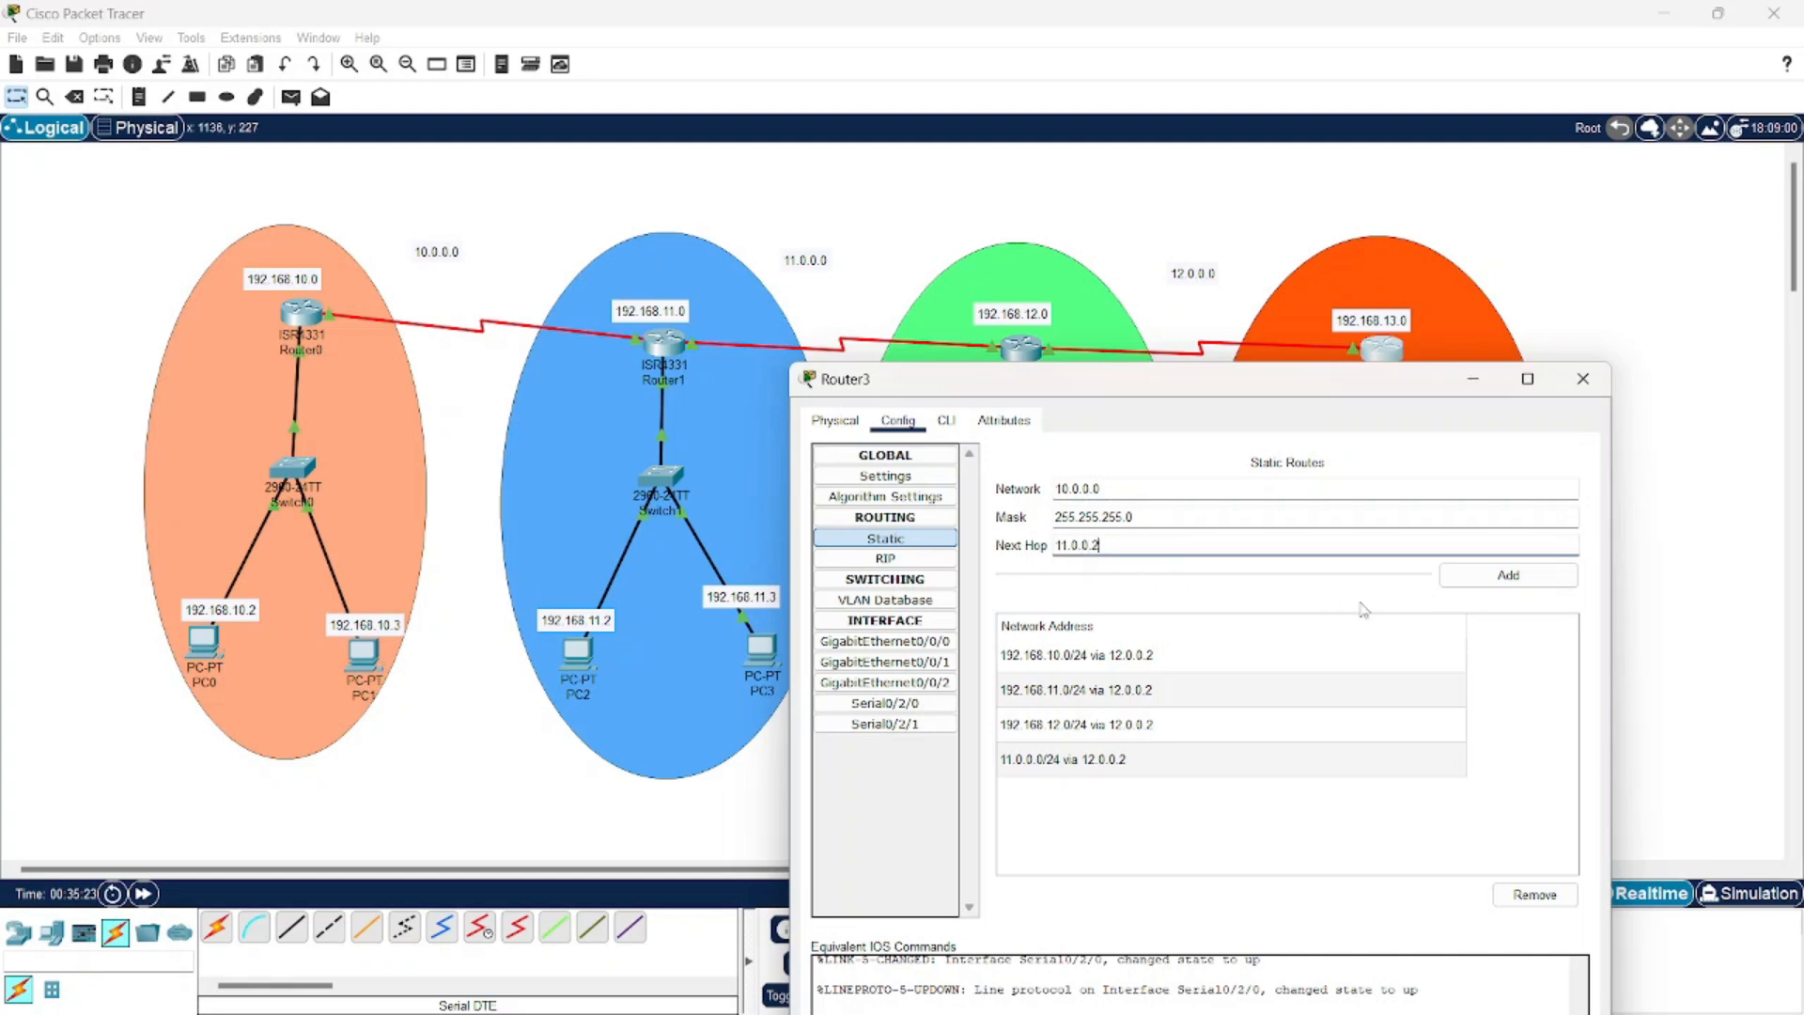
left_click(1489, 577)
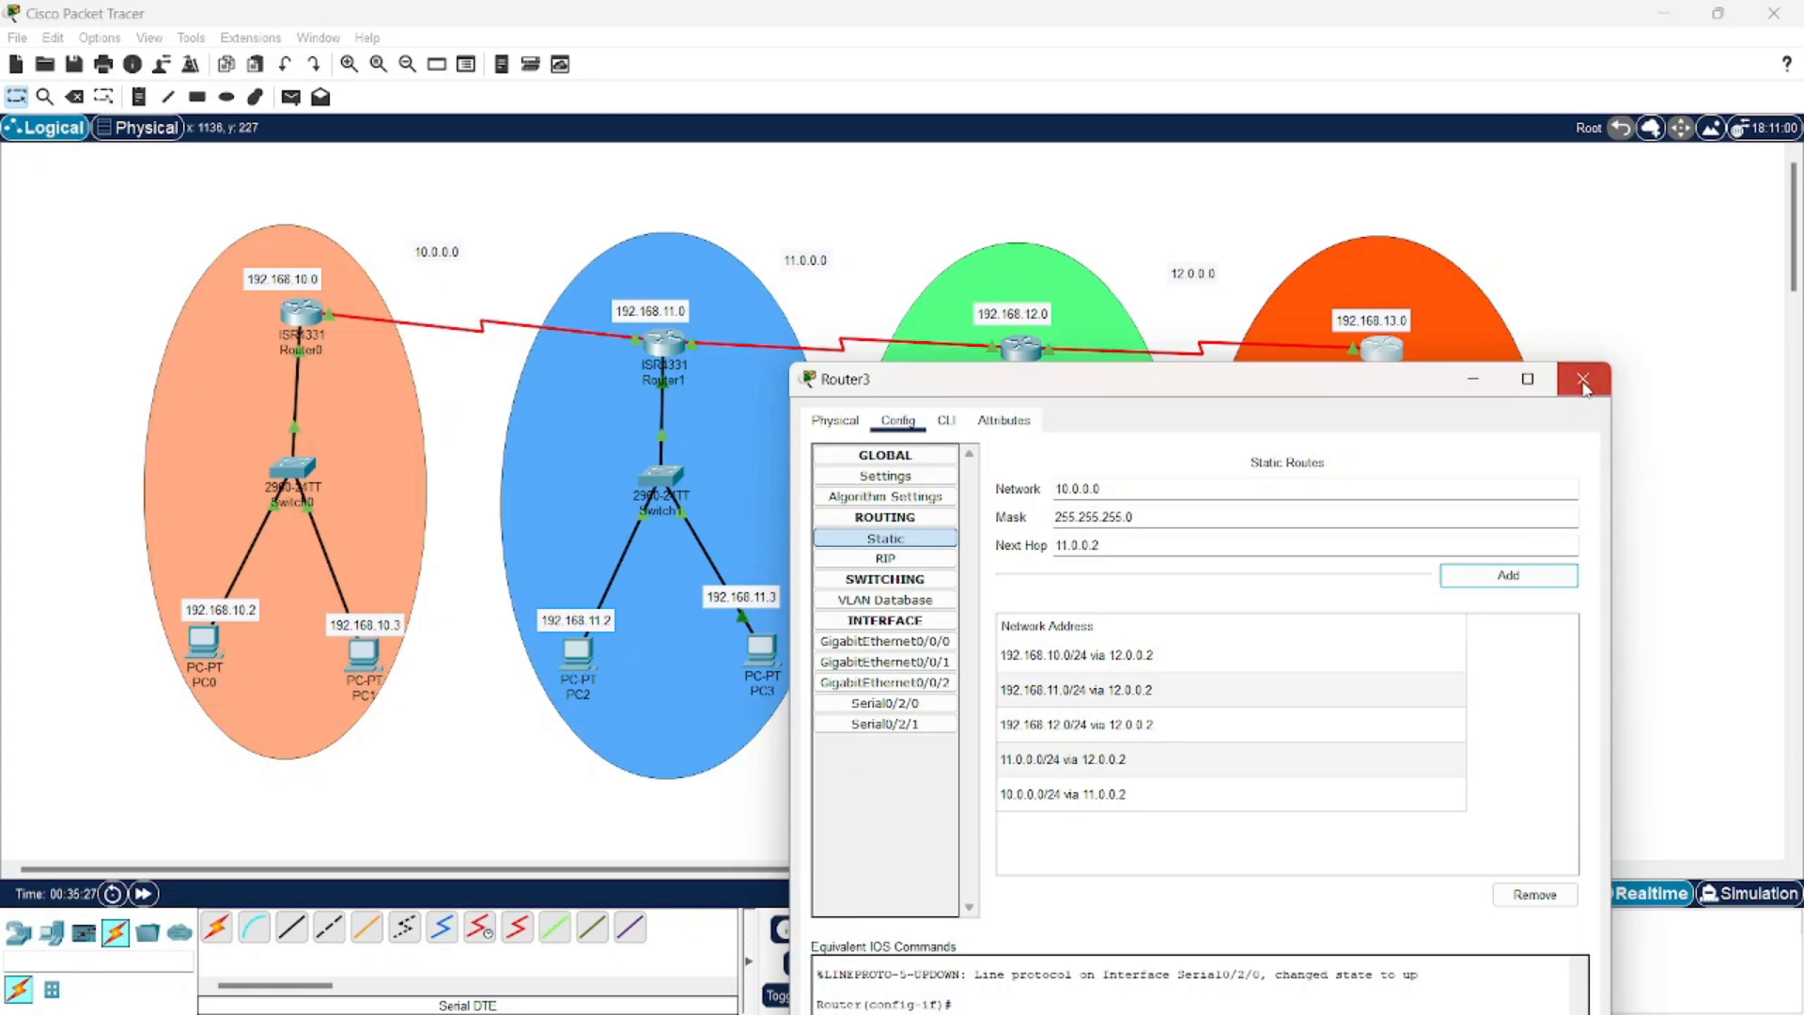
left_click(1583, 385)
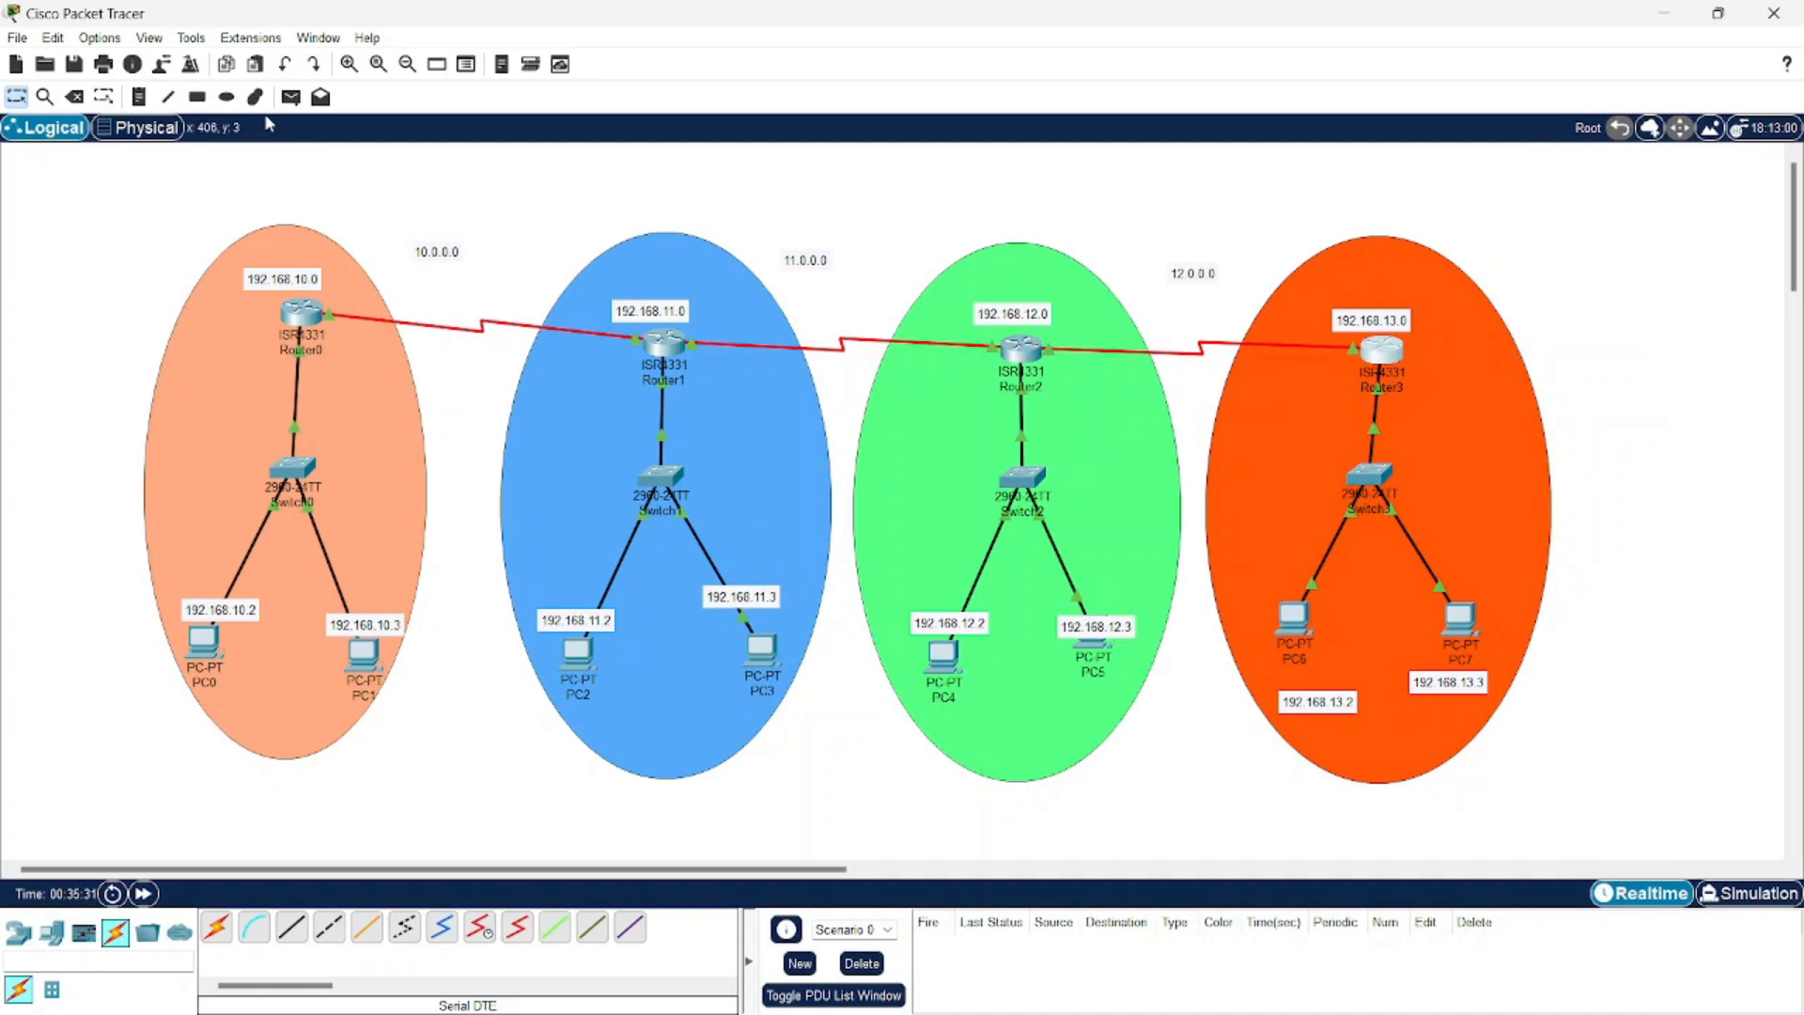
Label the serial link between Router0 and Router1 with notes reading 10.0.0.2 beside Router0 and 10.0.0.3 beside Router1
left_click(138, 96)
left_click(330, 338)
type("10.0.")
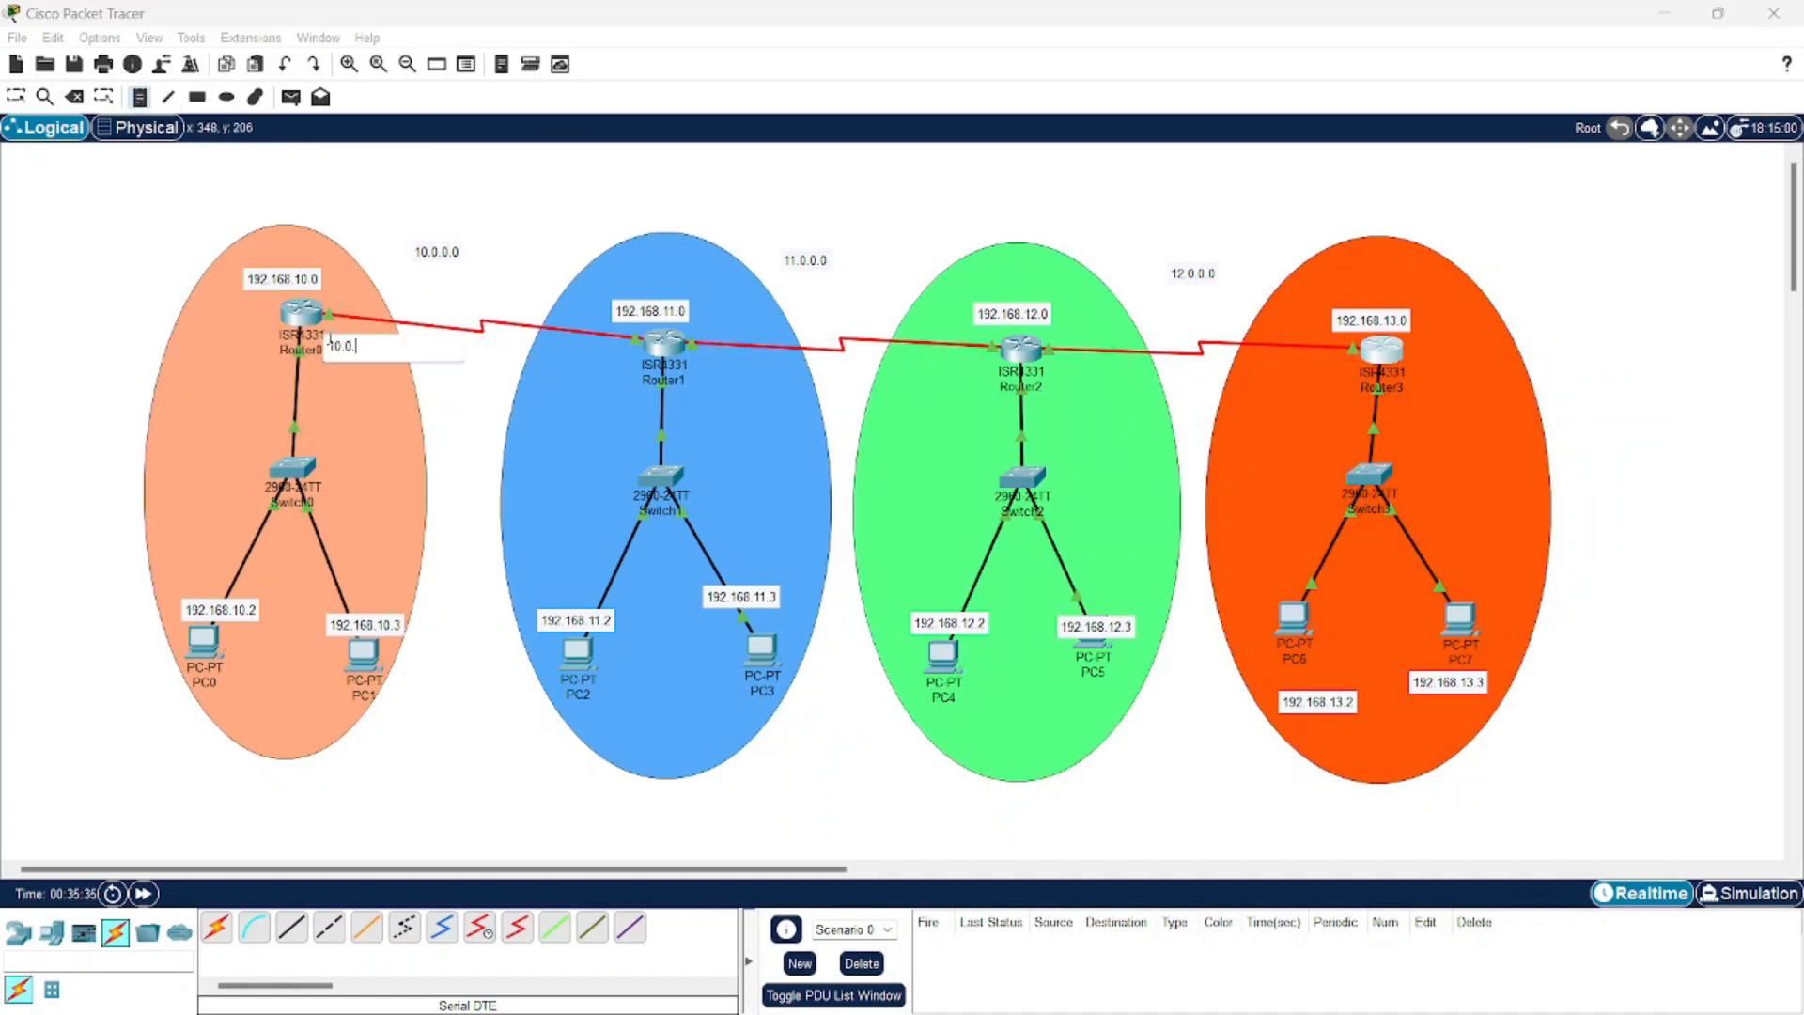
type("0.2")
left_click(593, 362)
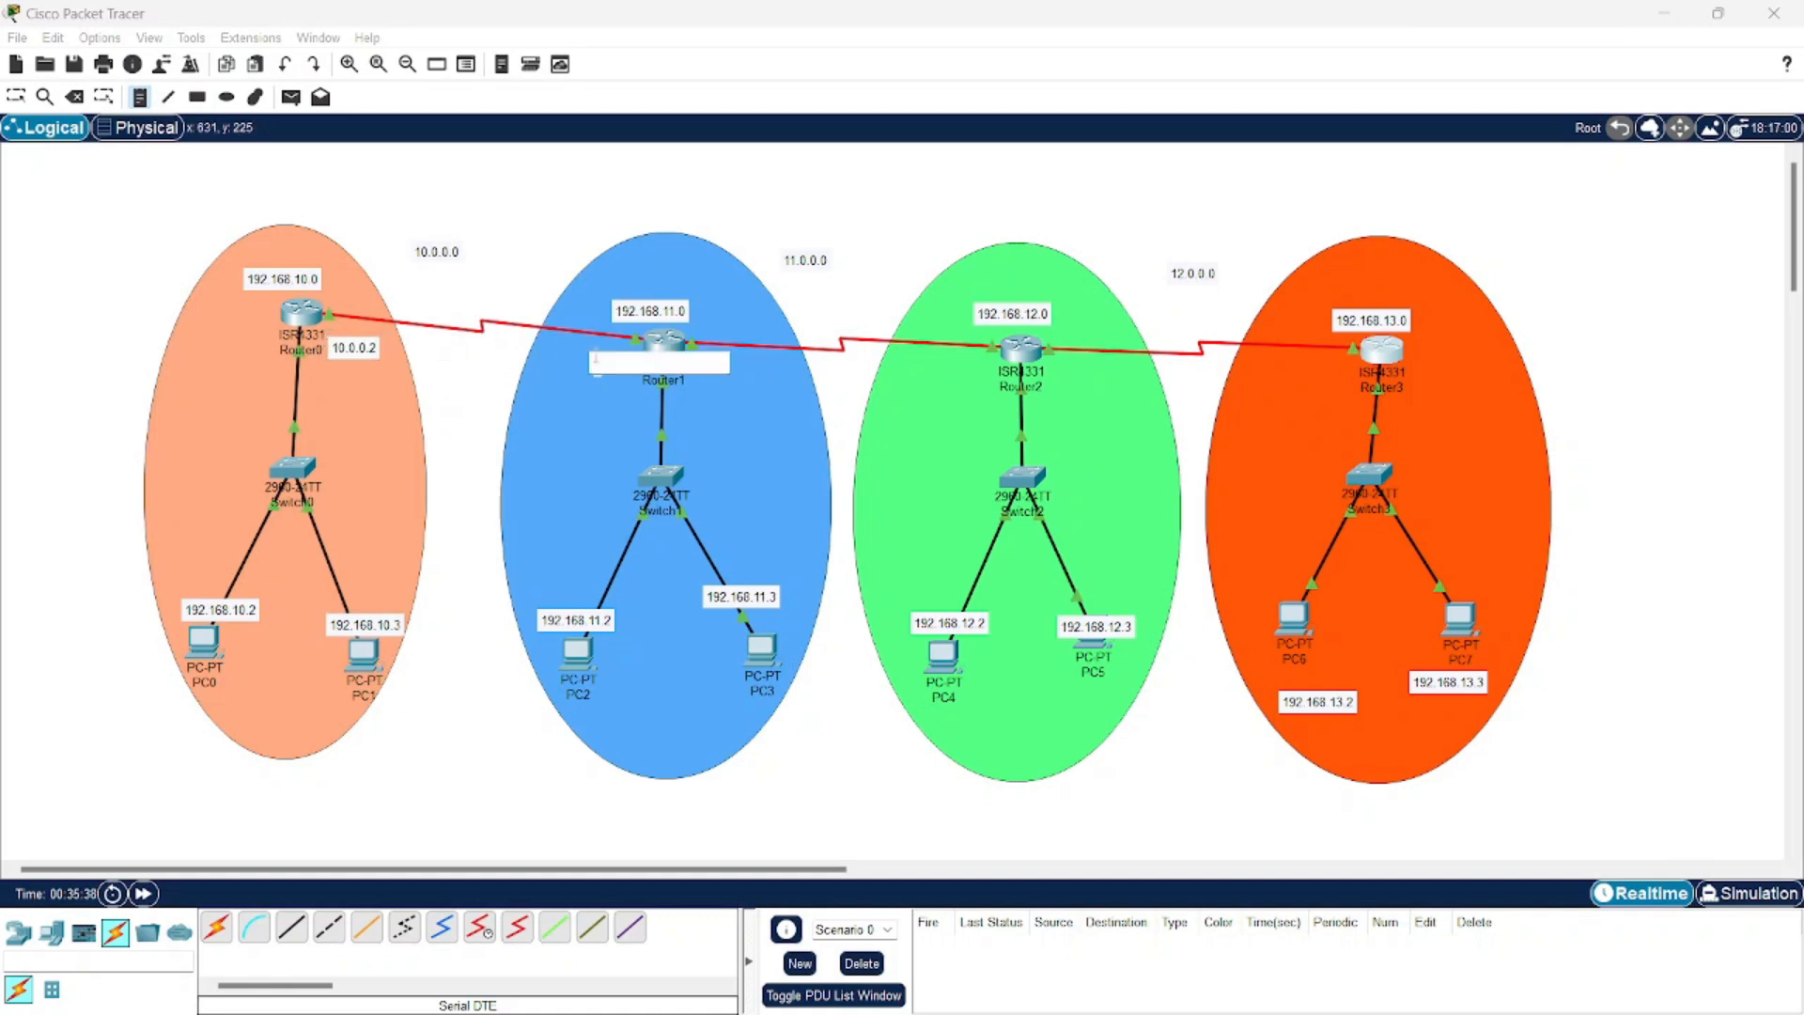
type("10.0.0.3")
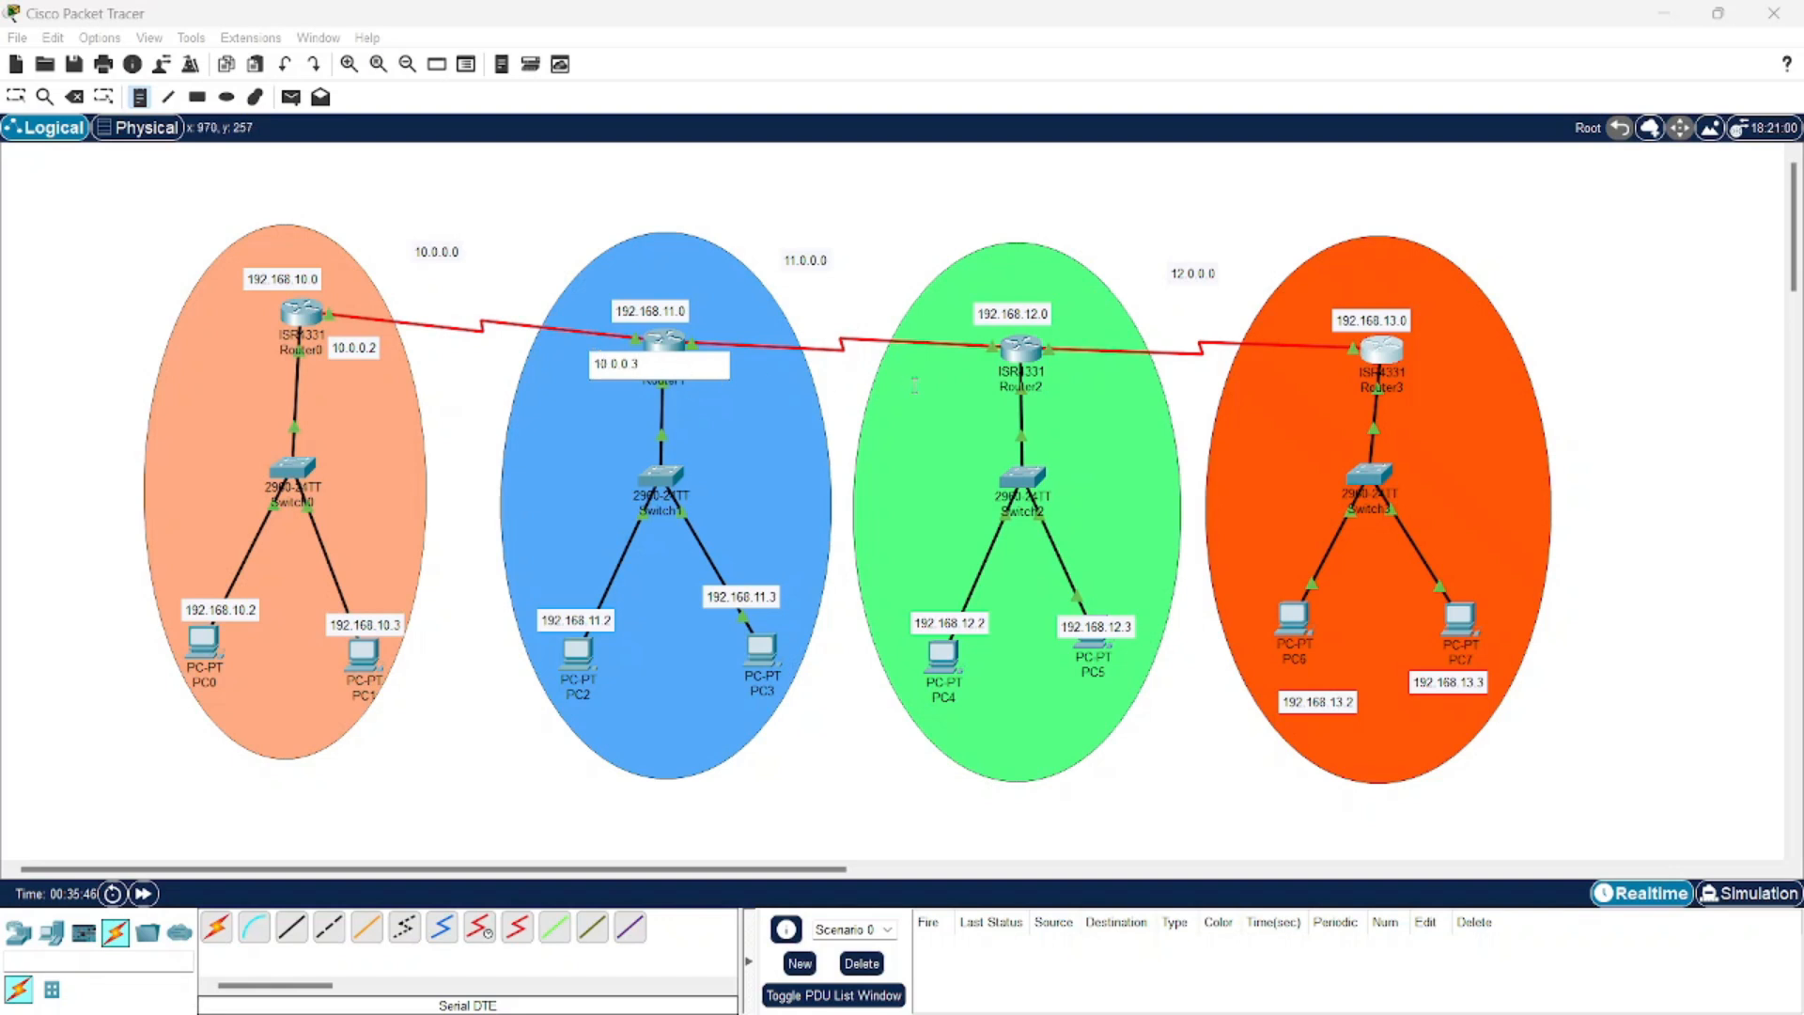
Label the serial link between Router1 and Router2 with notes reading 11.0.0.3 beside Router2 and 11.0.0.2 beside Router1
left_click(962, 375)
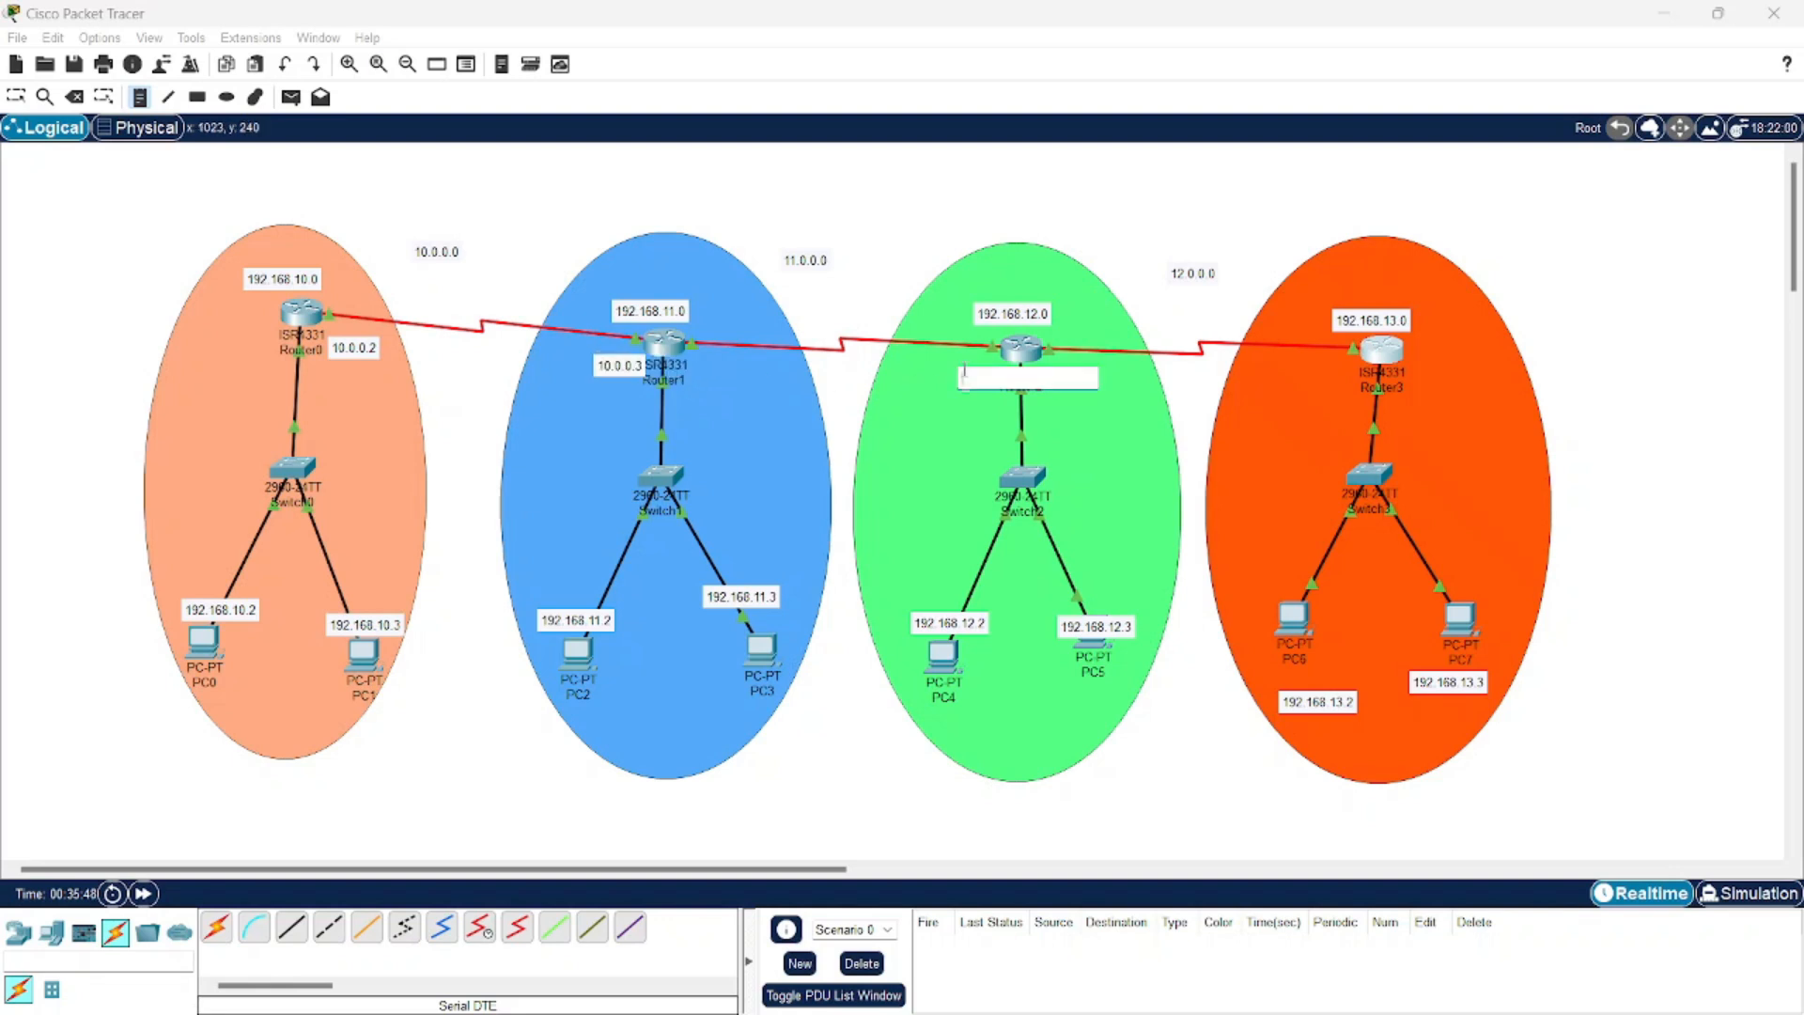
type("11.0.0.3")
left_click(695, 373)
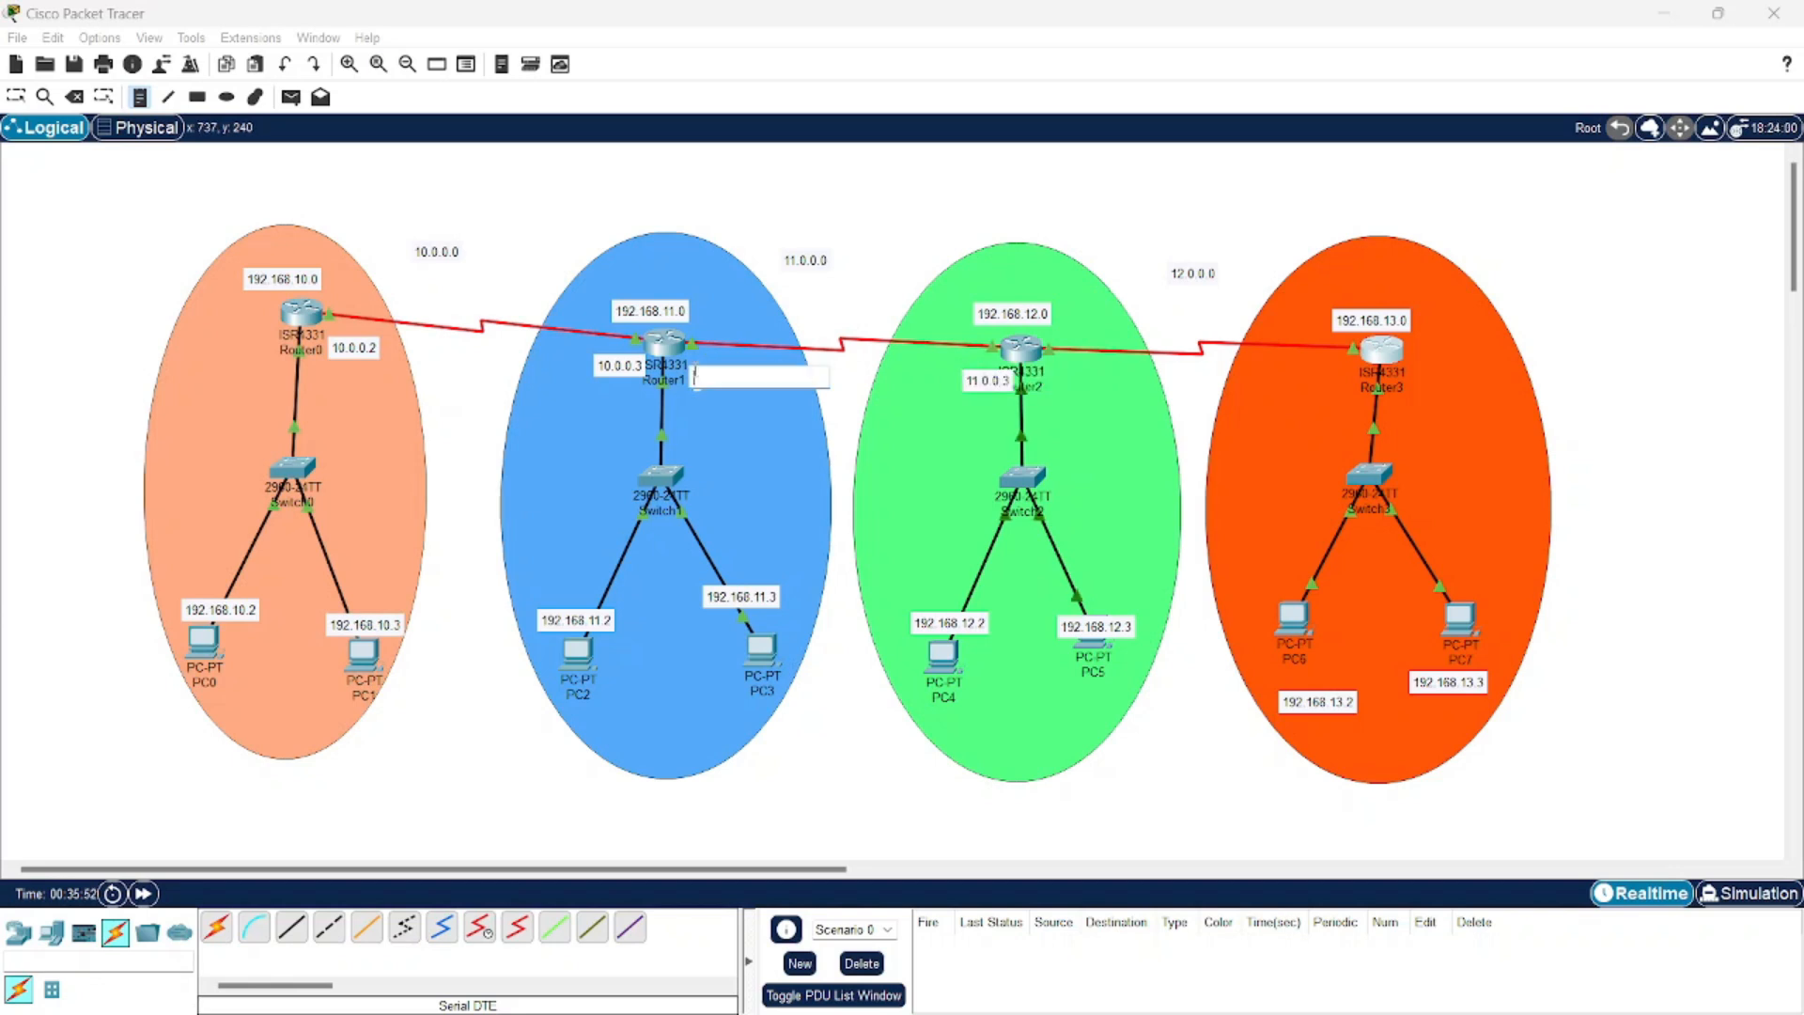
type("11.0.0.2")
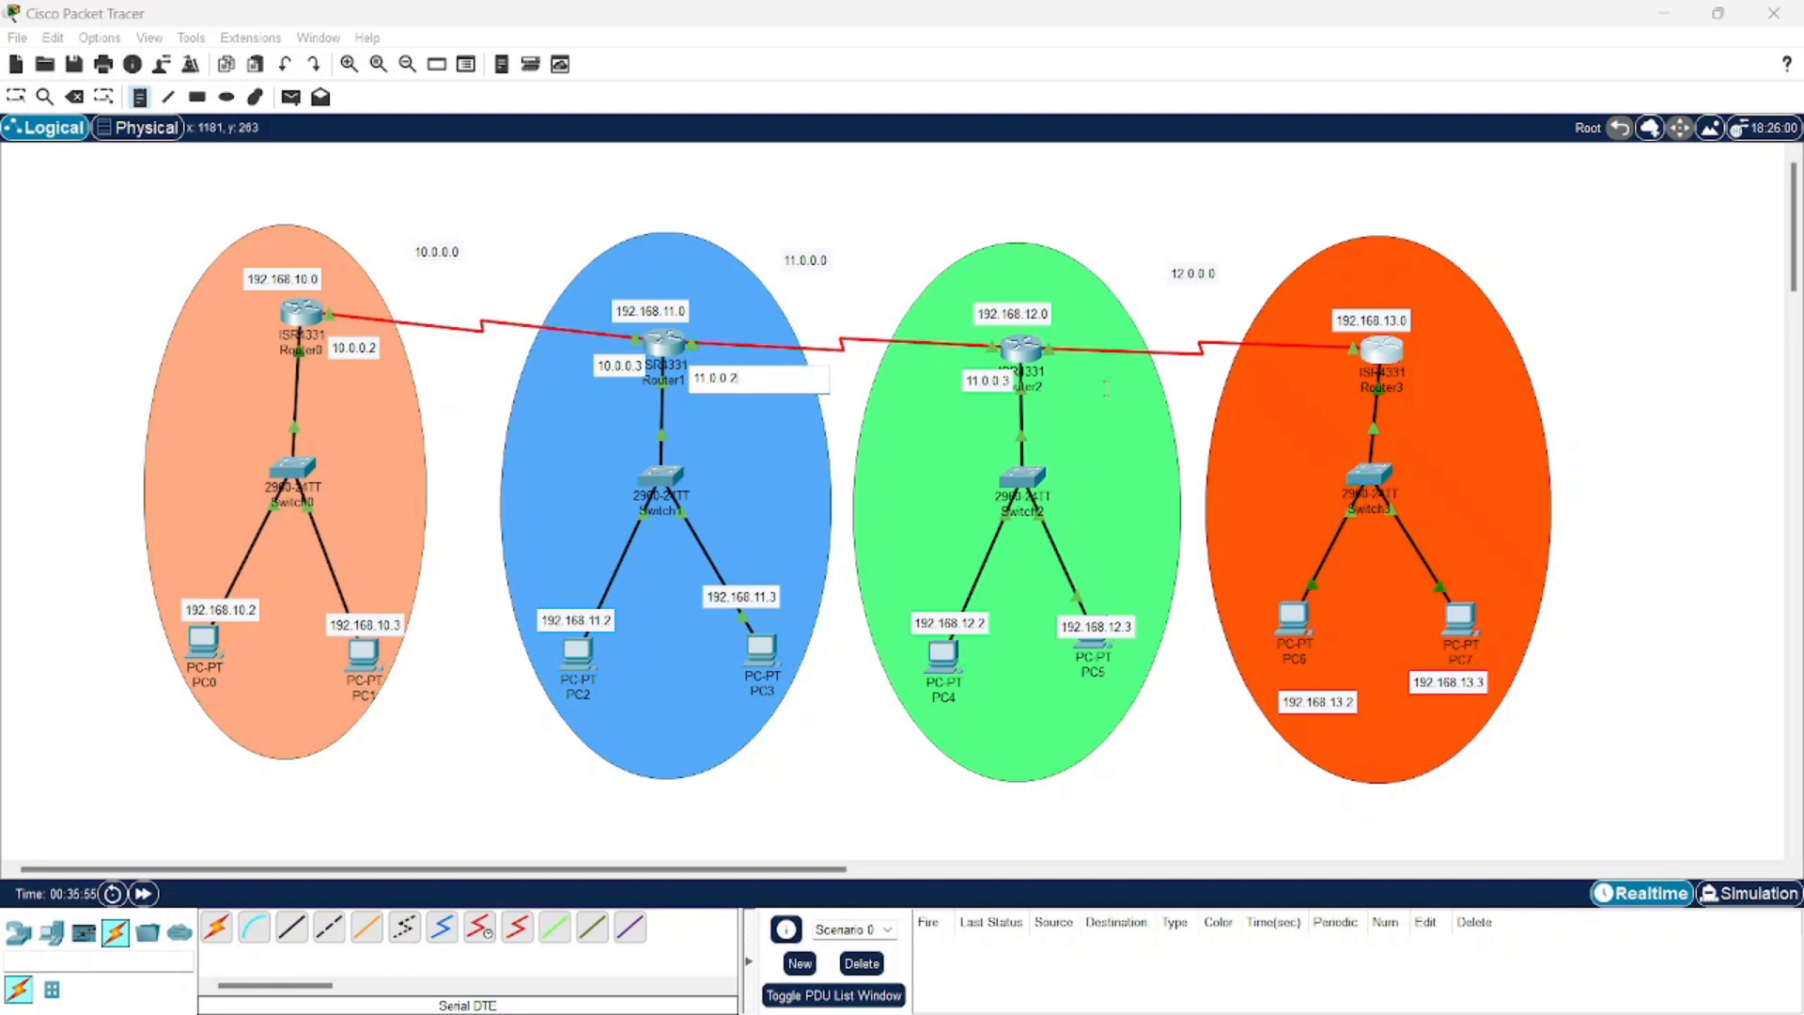
Label the serial link between Router2 and Router3 with notes reading 12.0.0.2 beside Router2 and 12.0.0.3 beside Router3
left_click(1052, 380)
type("12.0.0.")
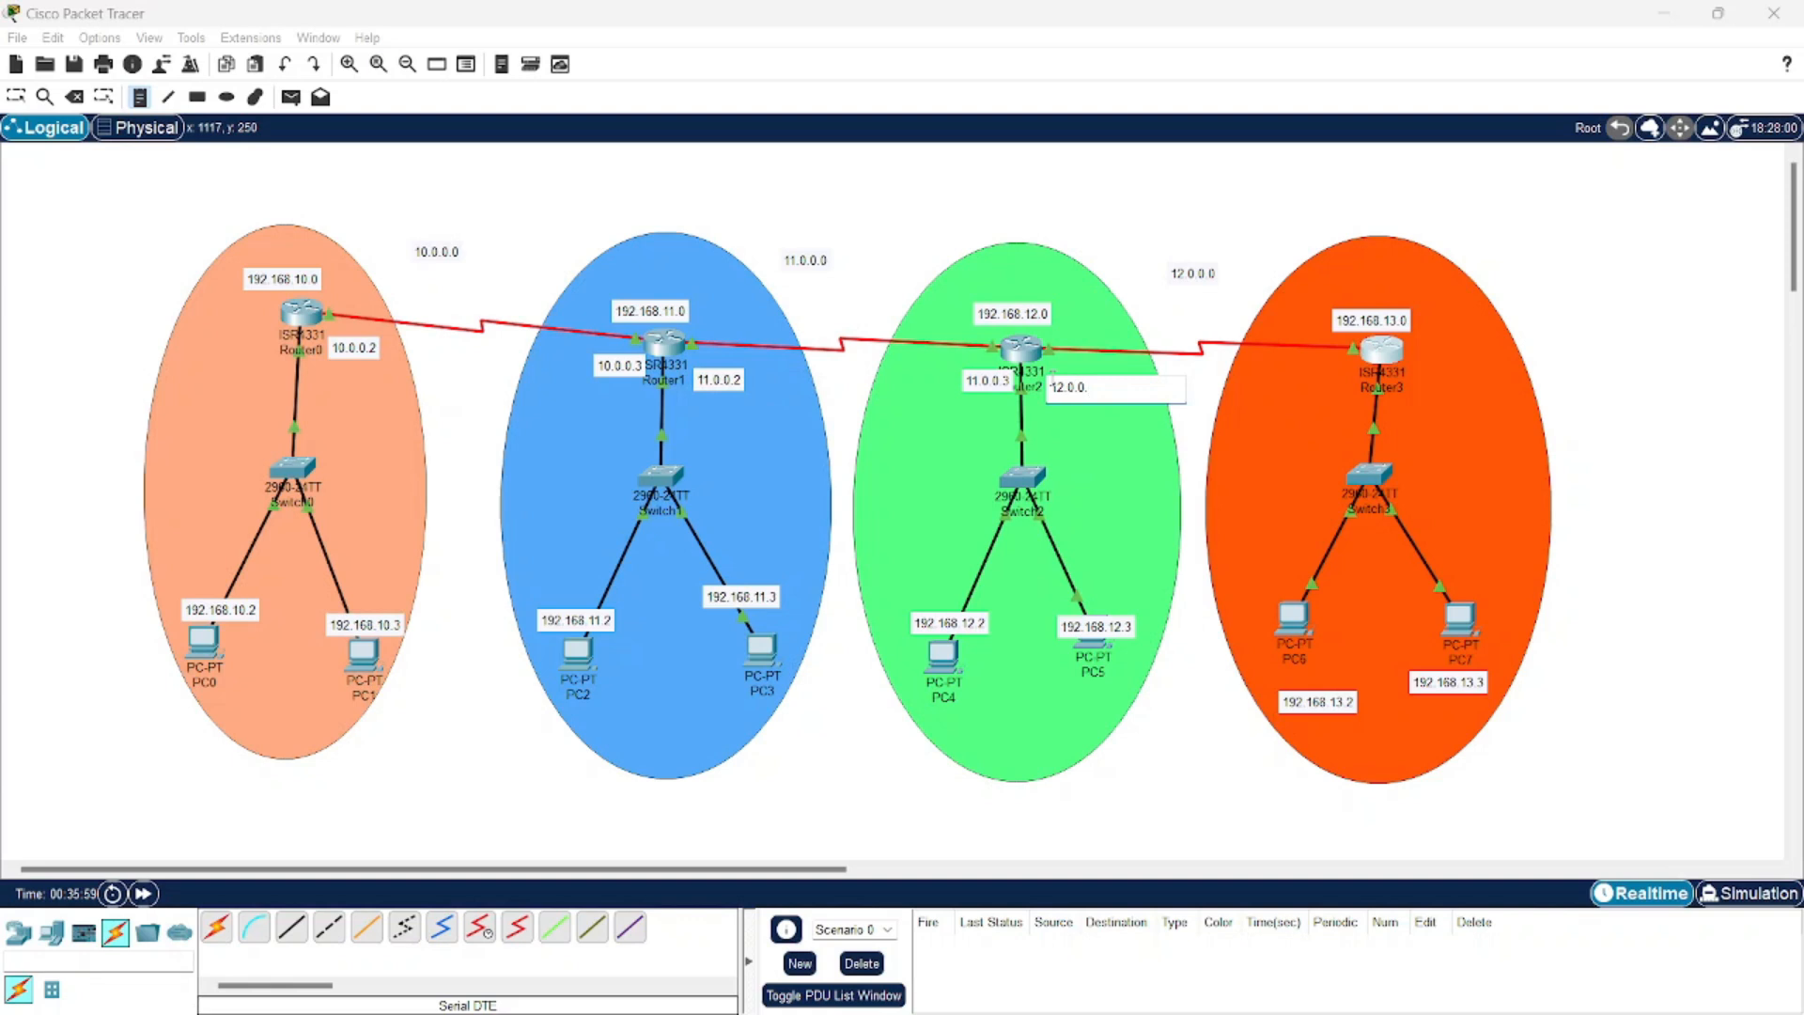
type("2")
left_click(1288, 377)
type("12")
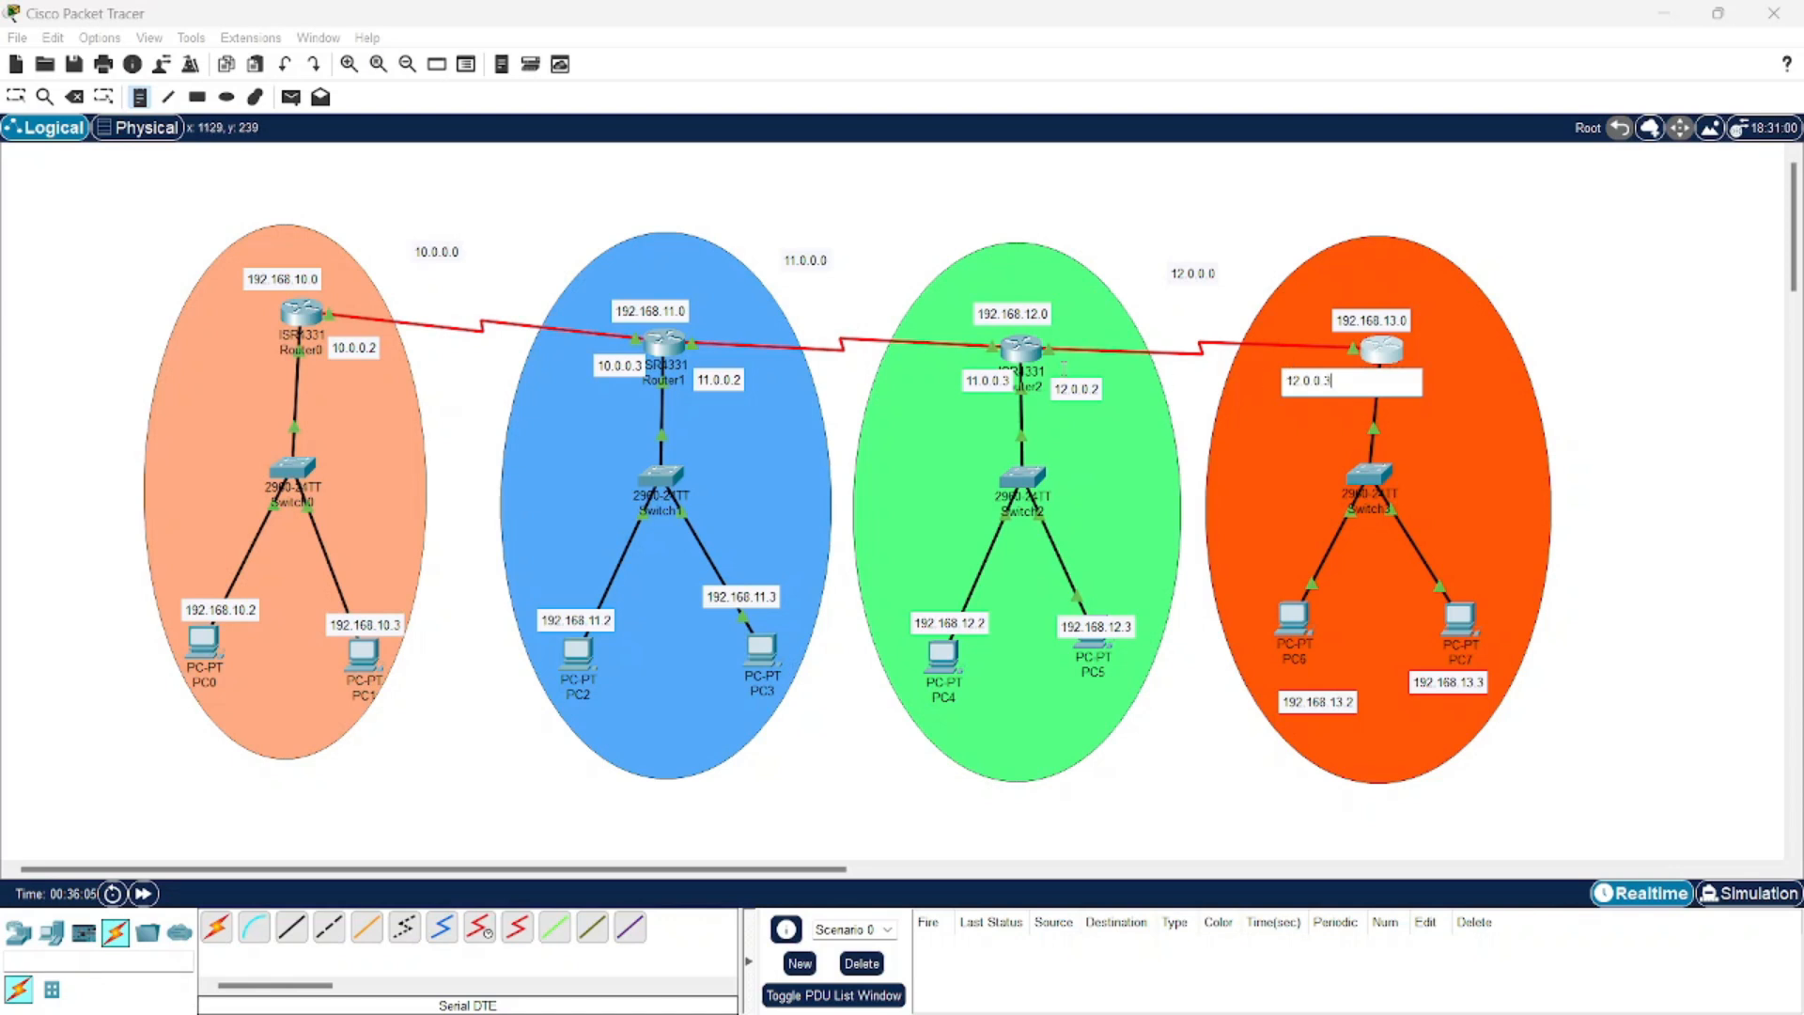
left_click(26, 105)
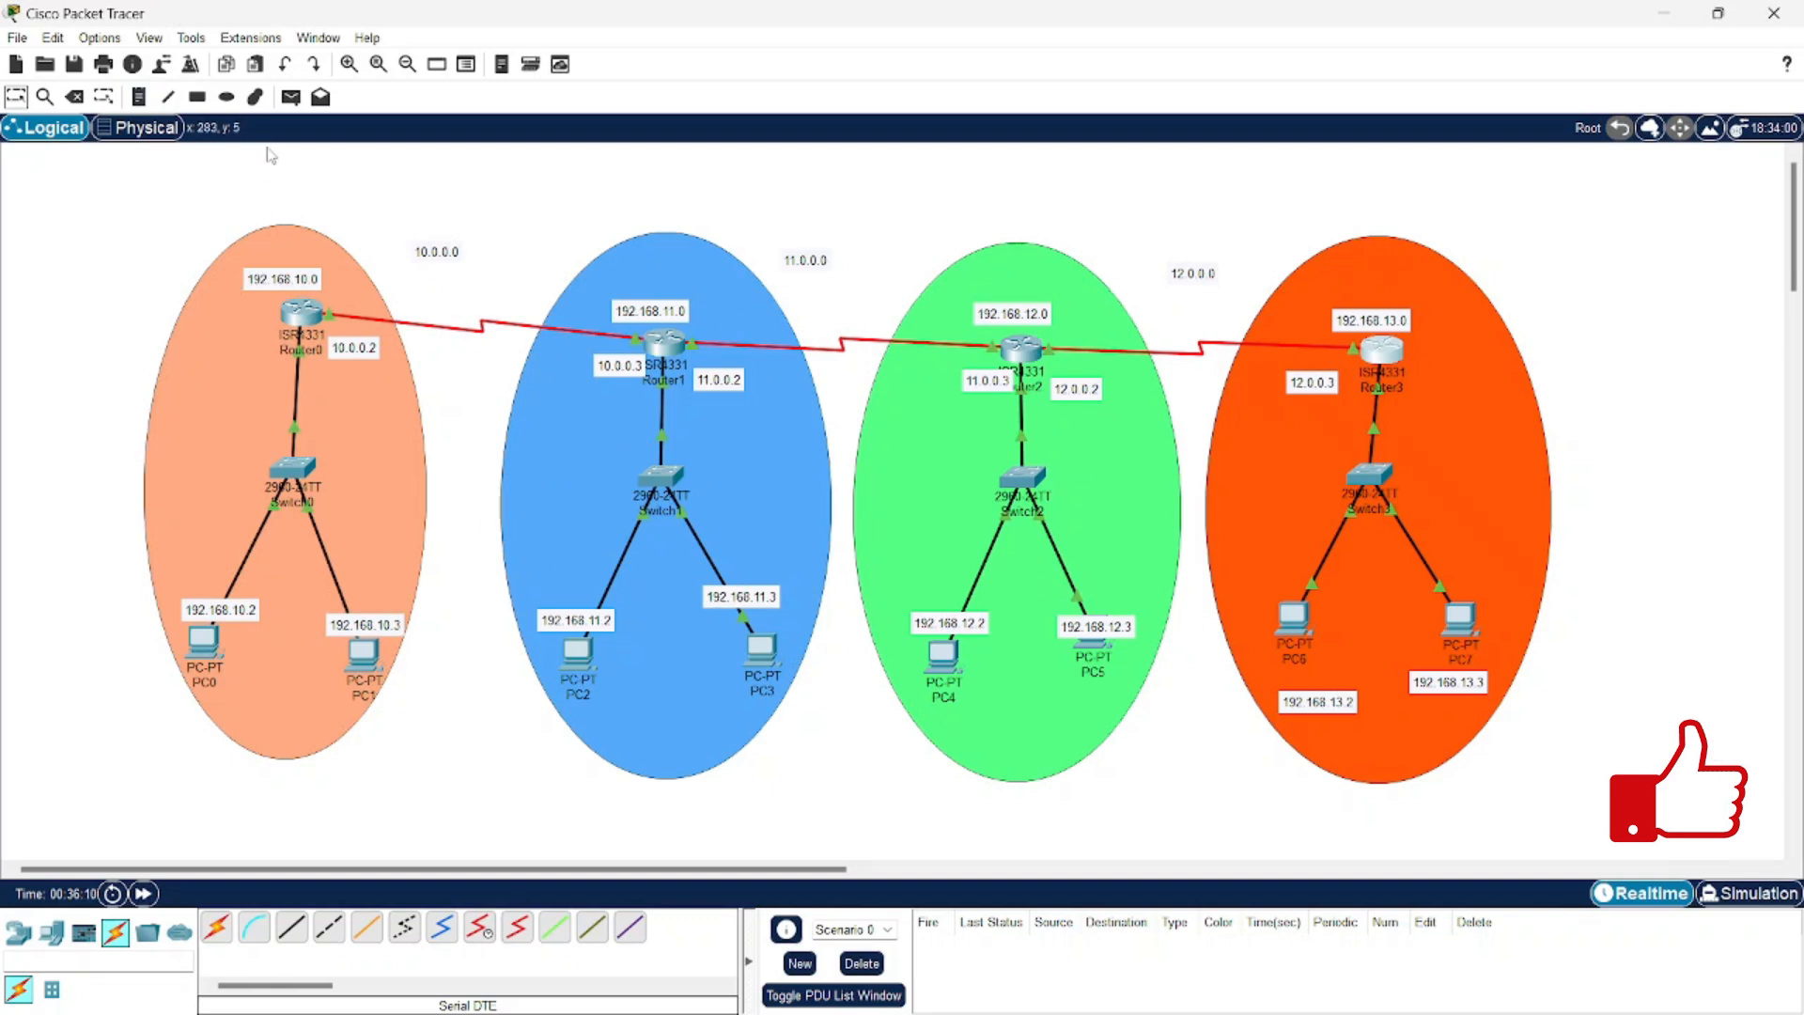
Test connectivity by sending a simple PDU from PC0 to PC2 twice, and delete both entries from the PDU list
left_click(291, 97)
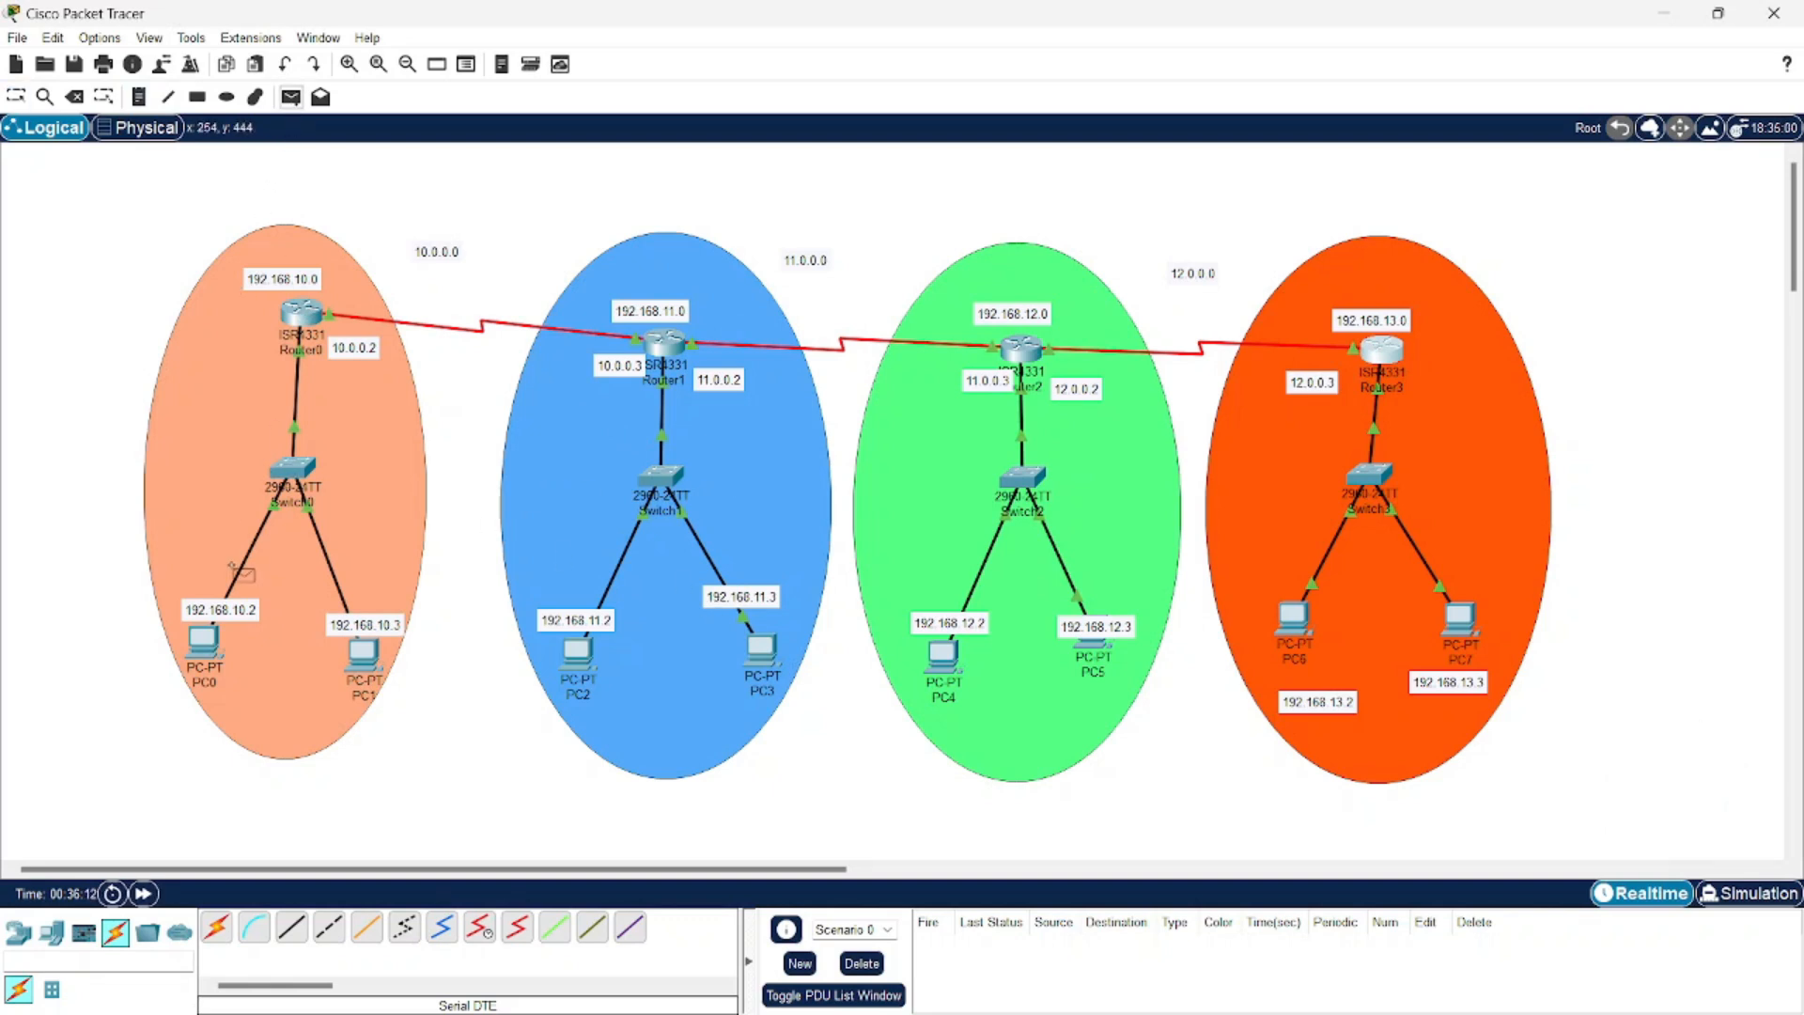
left_click(204, 643)
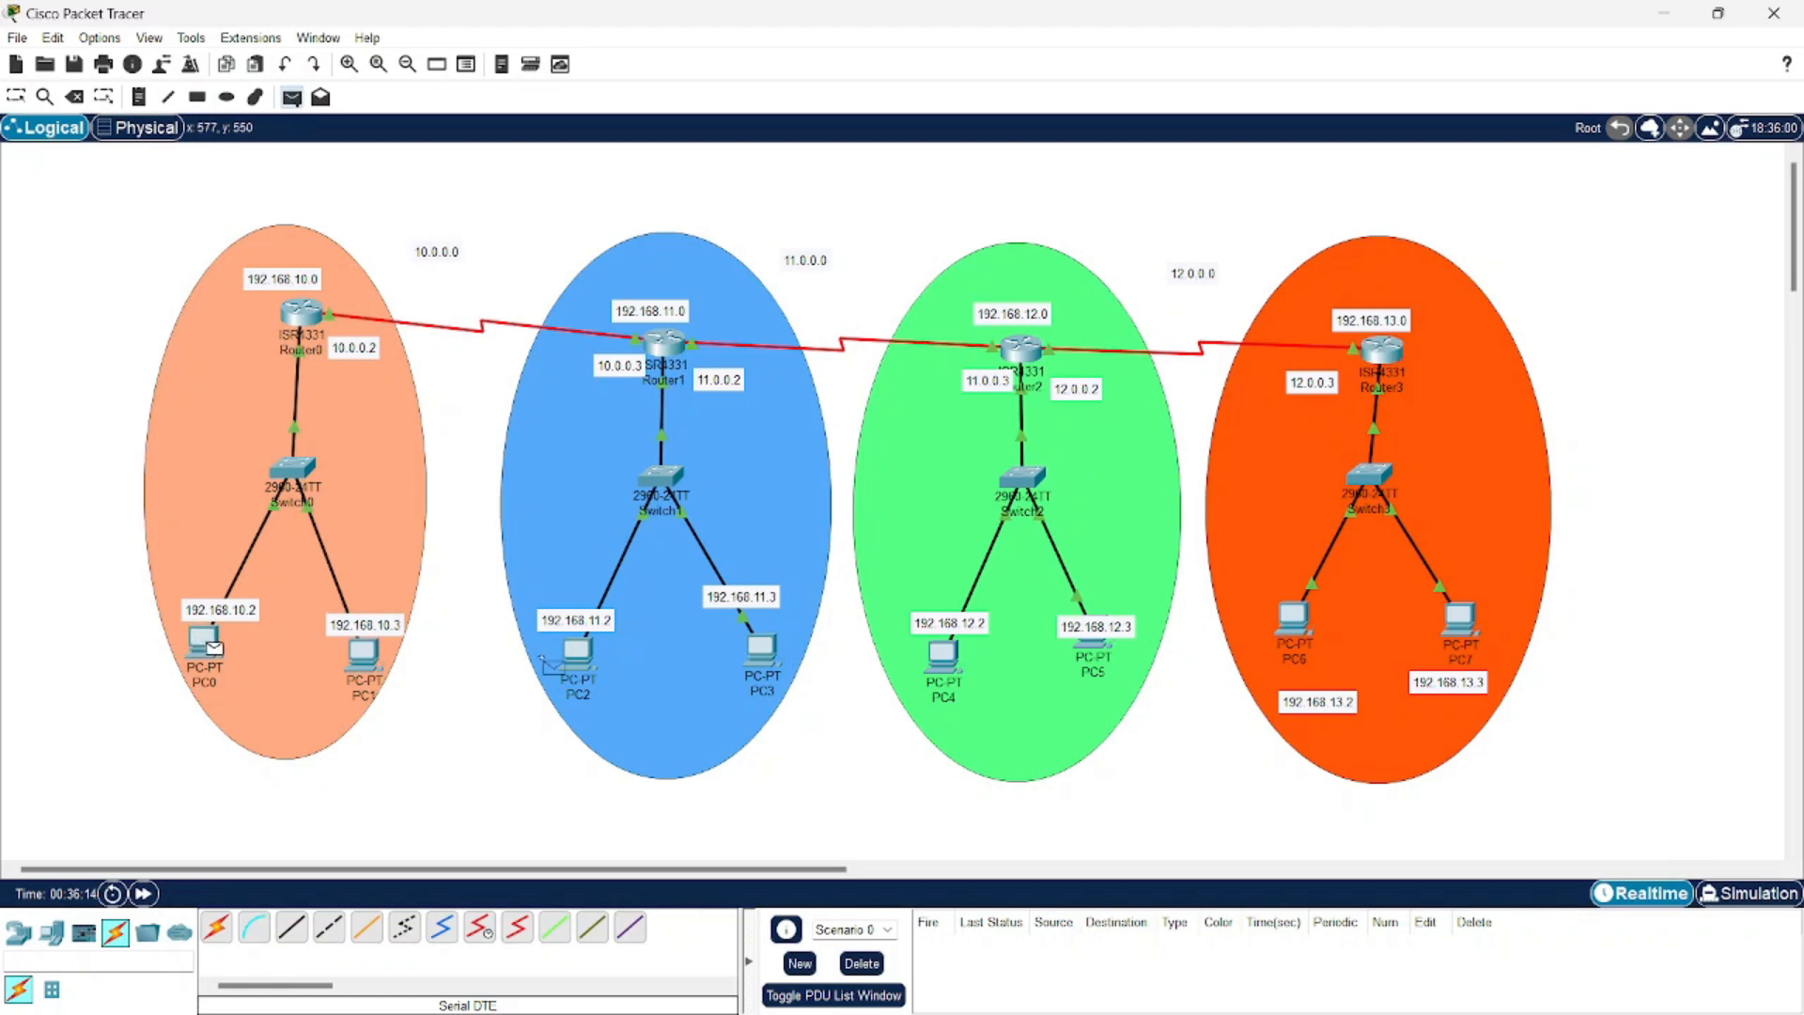
left_click(578, 651)
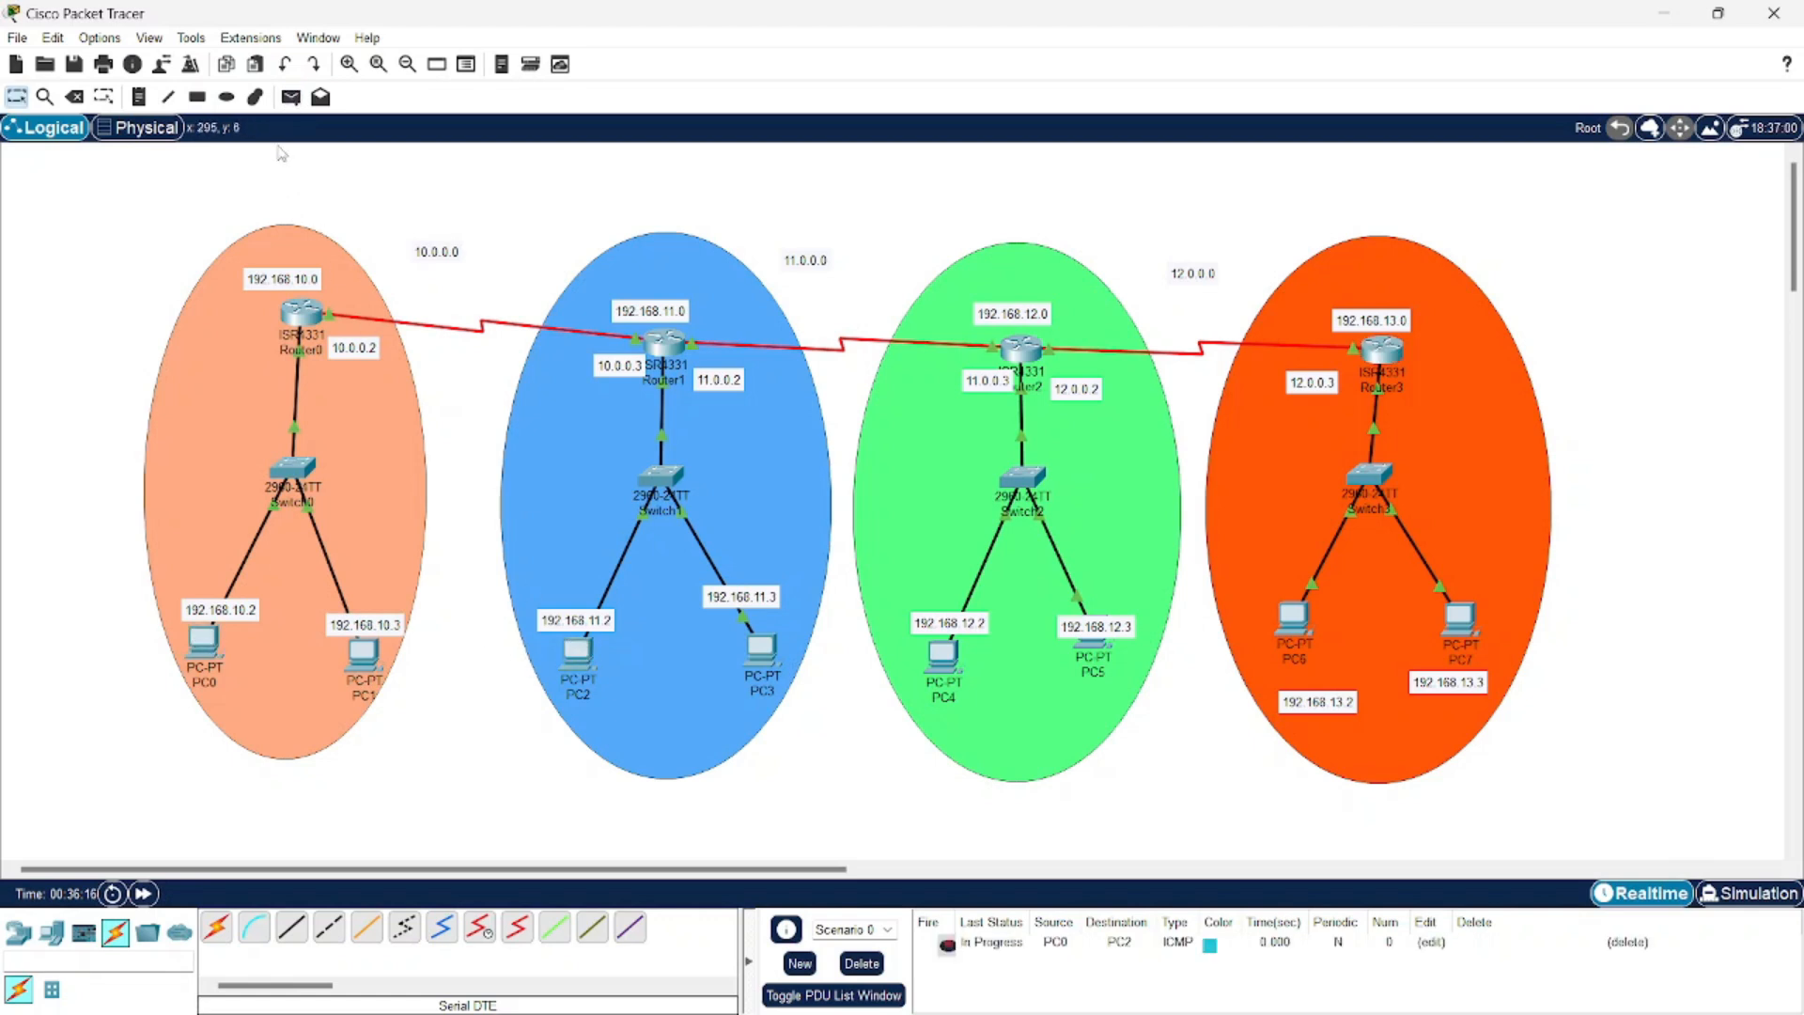
left_click(290, 96)
left_click(204, 639)
left_click(582, 650)
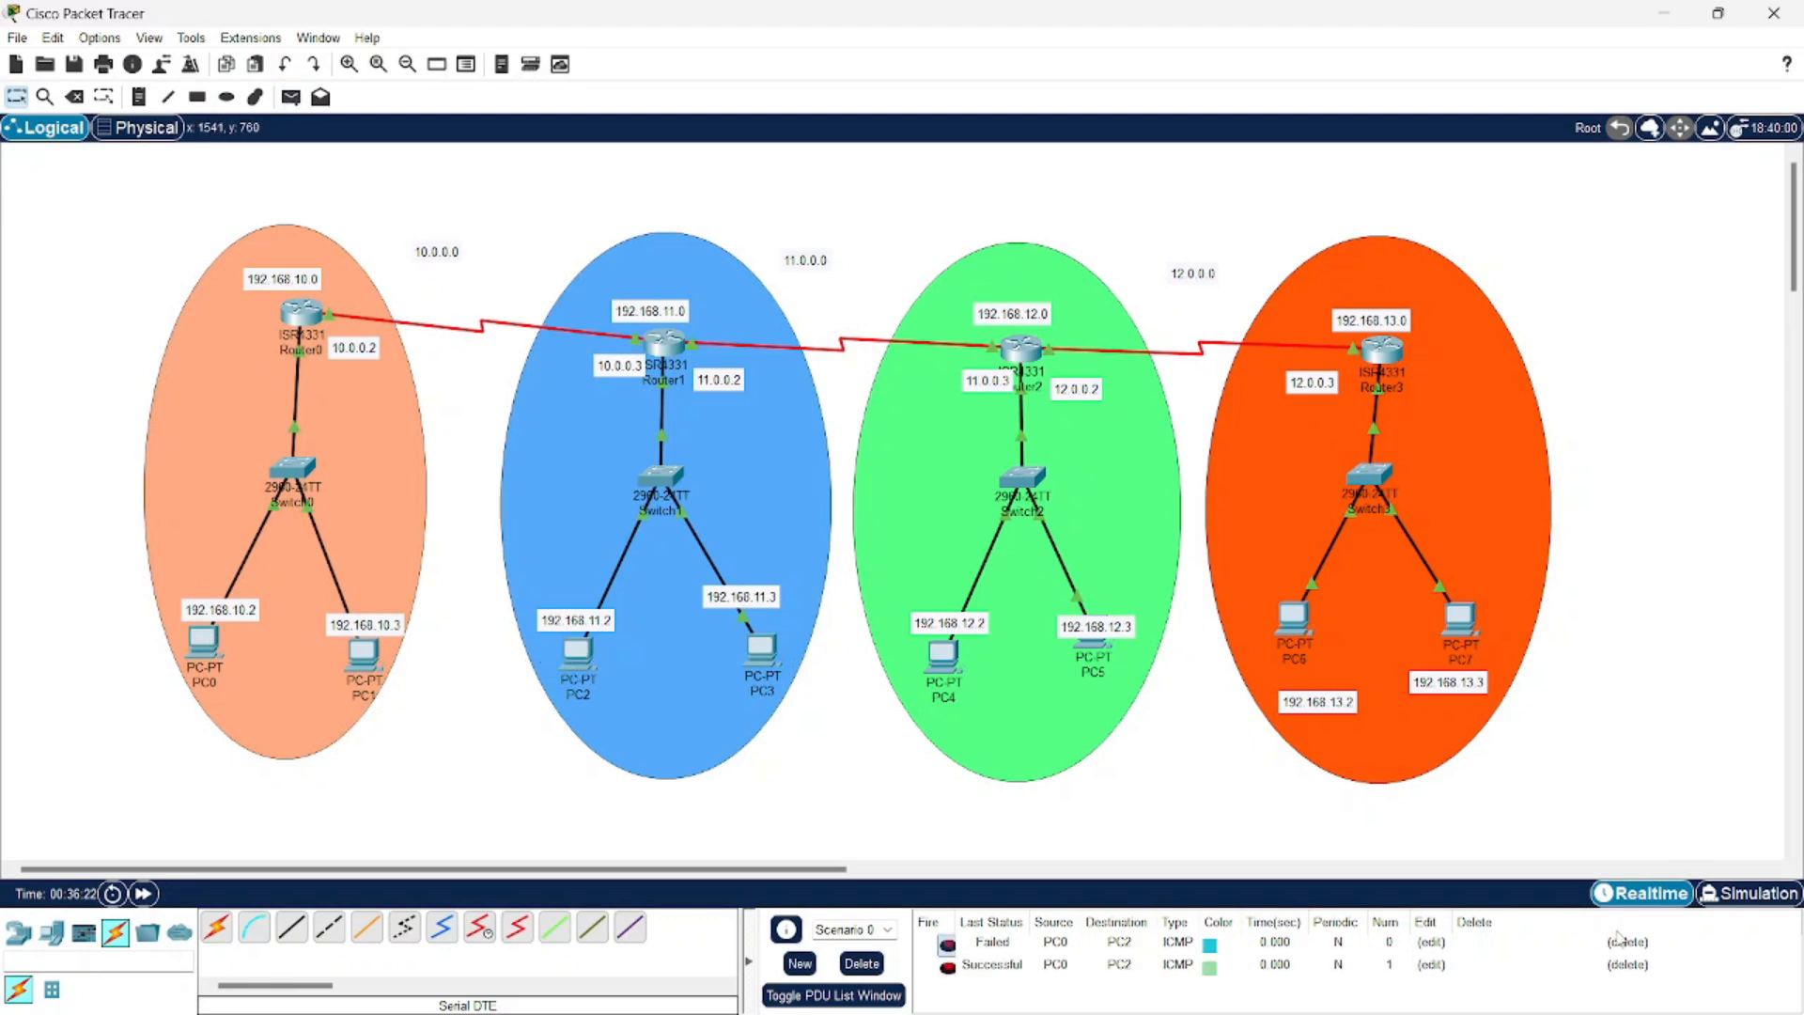
left_click(1626, 941)
left_click(1626, 941)
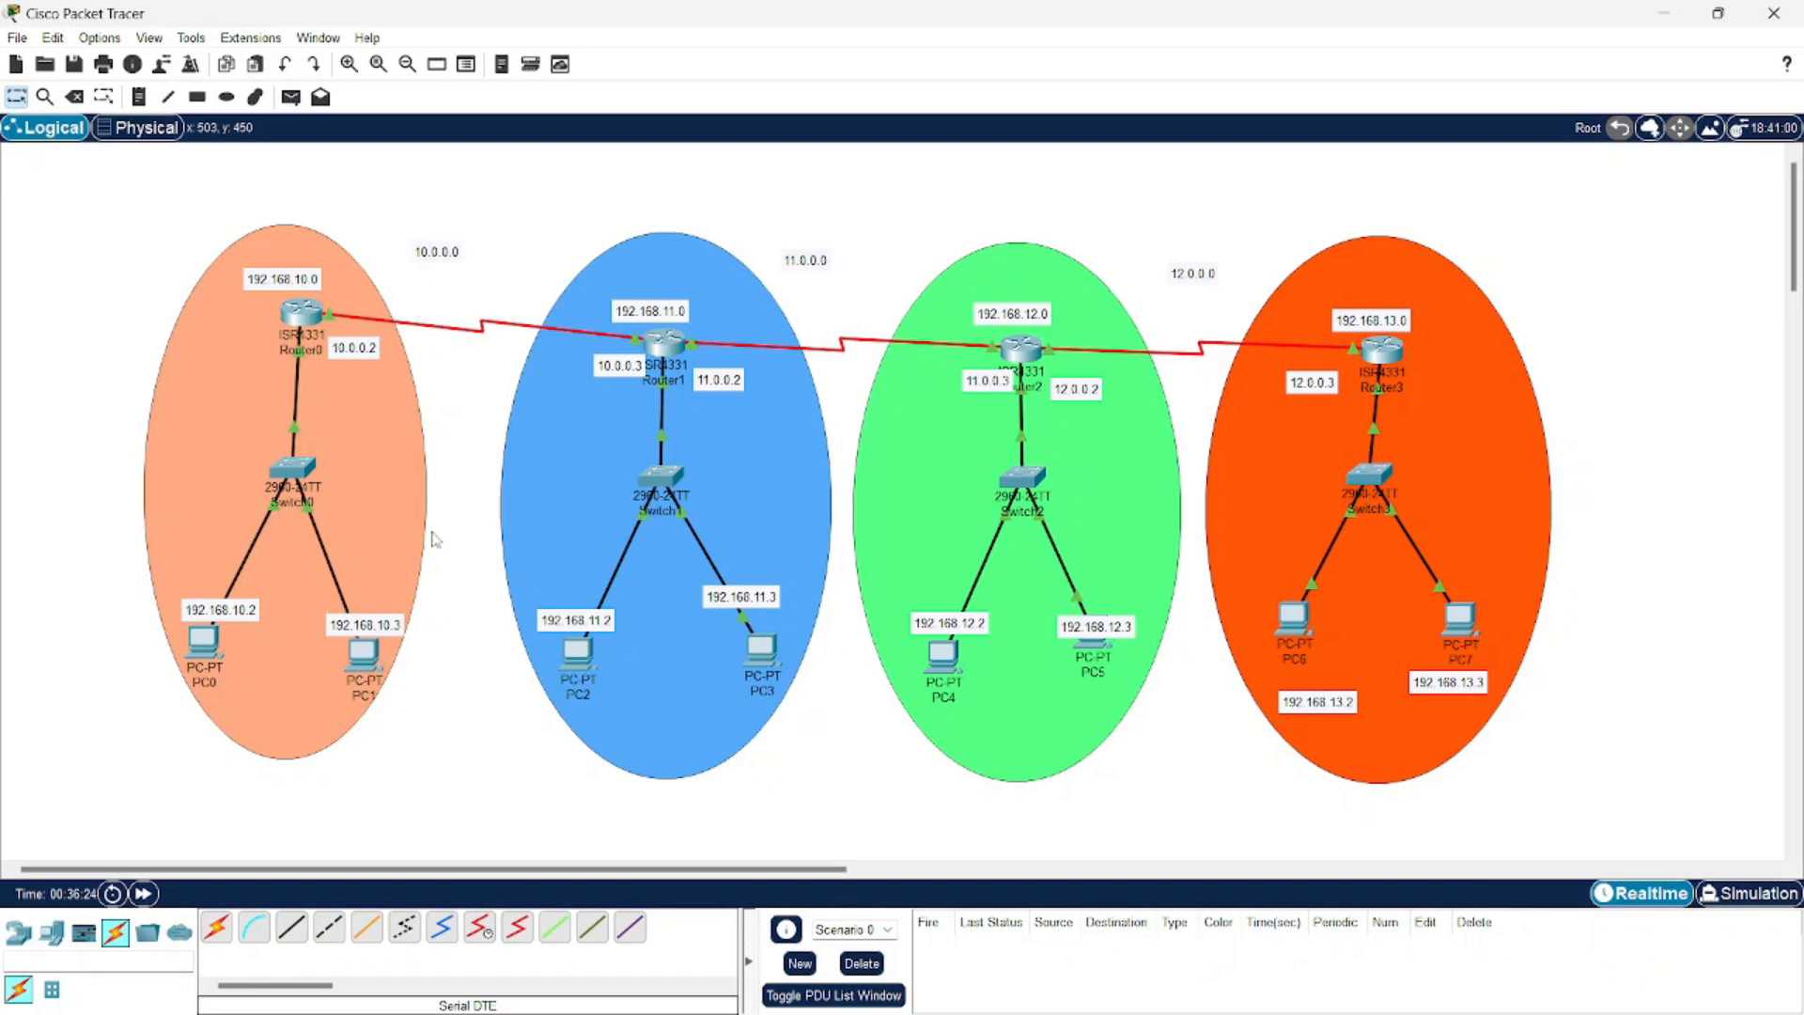
Test connectivity by sending a simple PDU from PC1 to PC4 twice
left_click(292, 99)
left_click(363, 651)
left_click(942, 656)
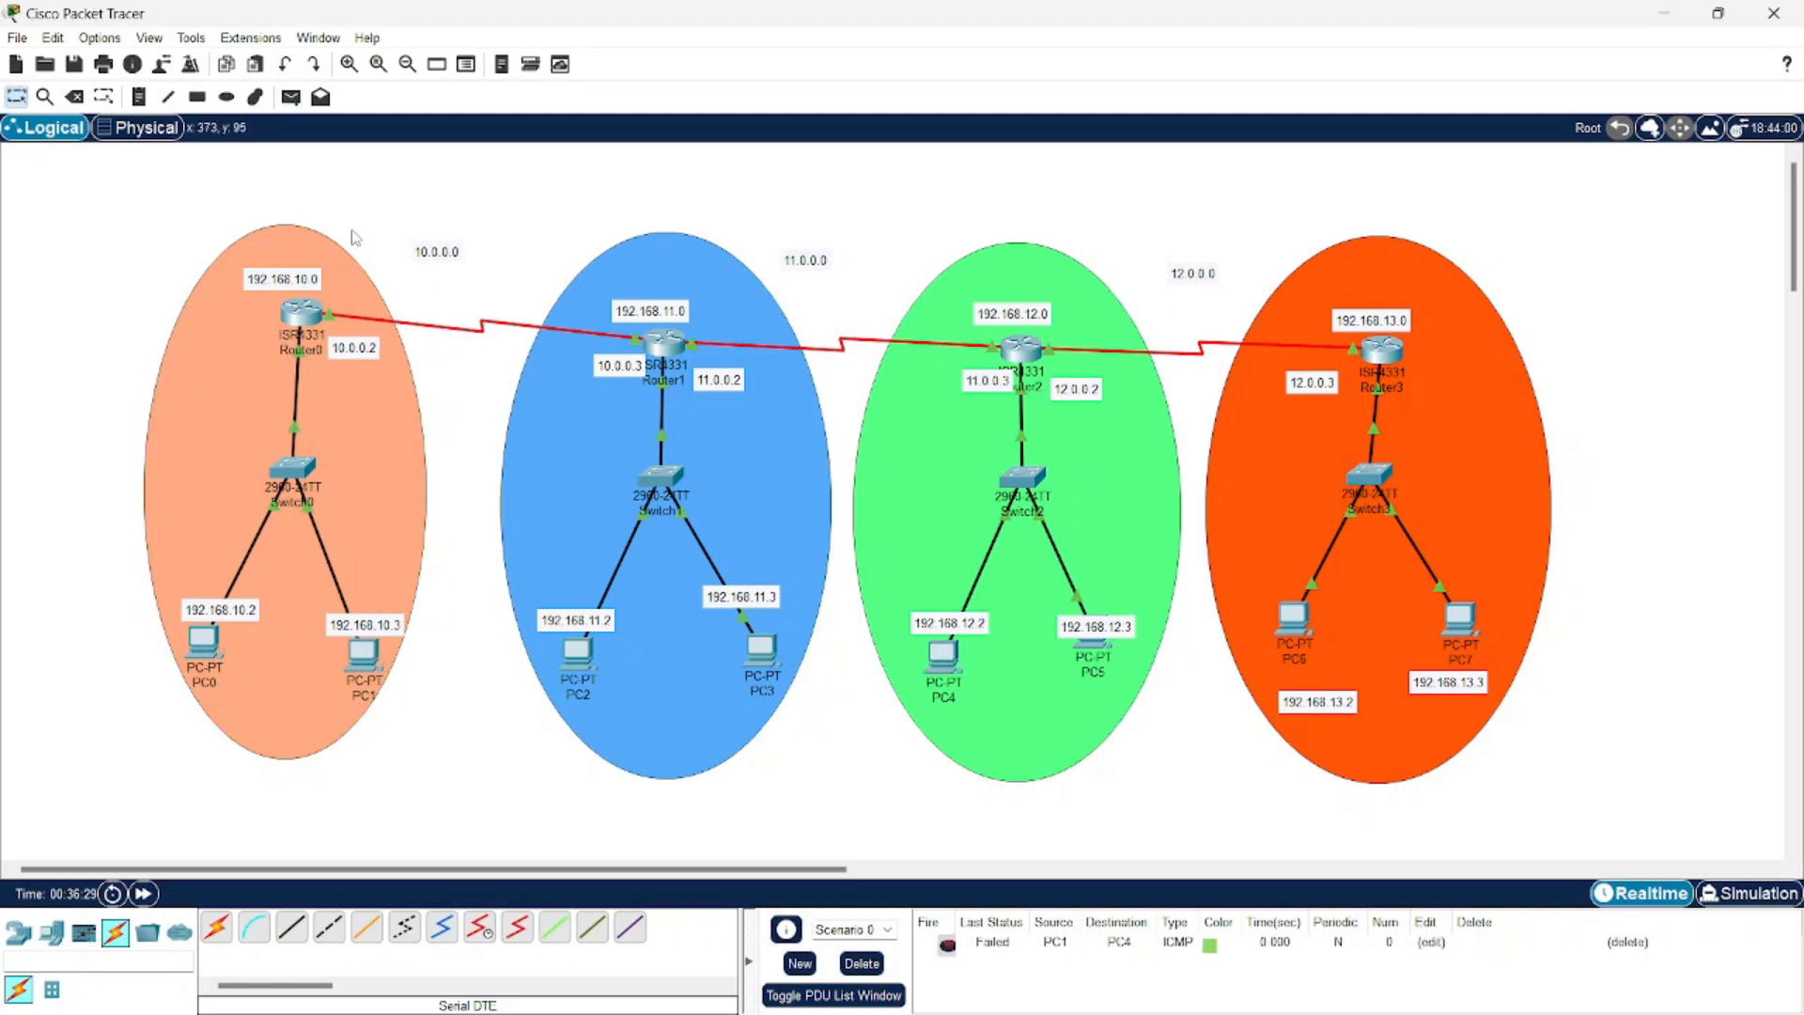
left_click(291, 97)
left_click(366, 653)
left_click(943, 655)
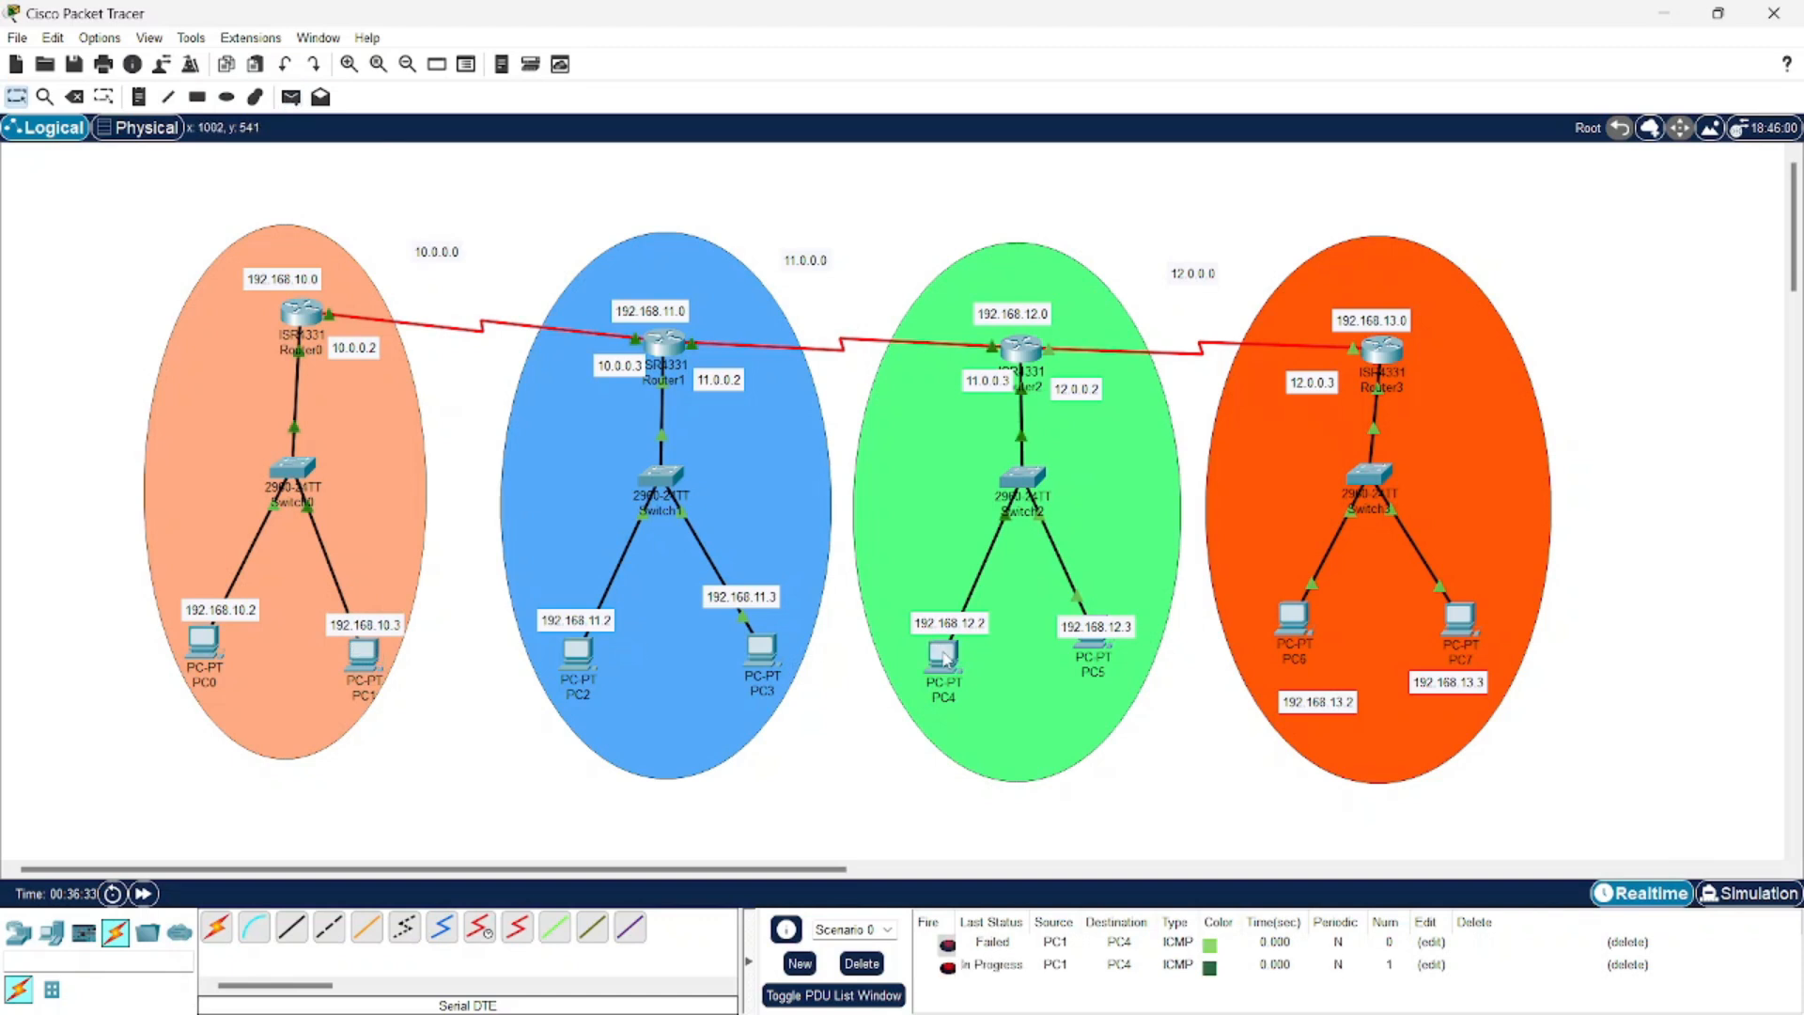
Send a simple PDU from PC1 to PC6 twice to test connectivity with the fourth network
left_click(292, 98)
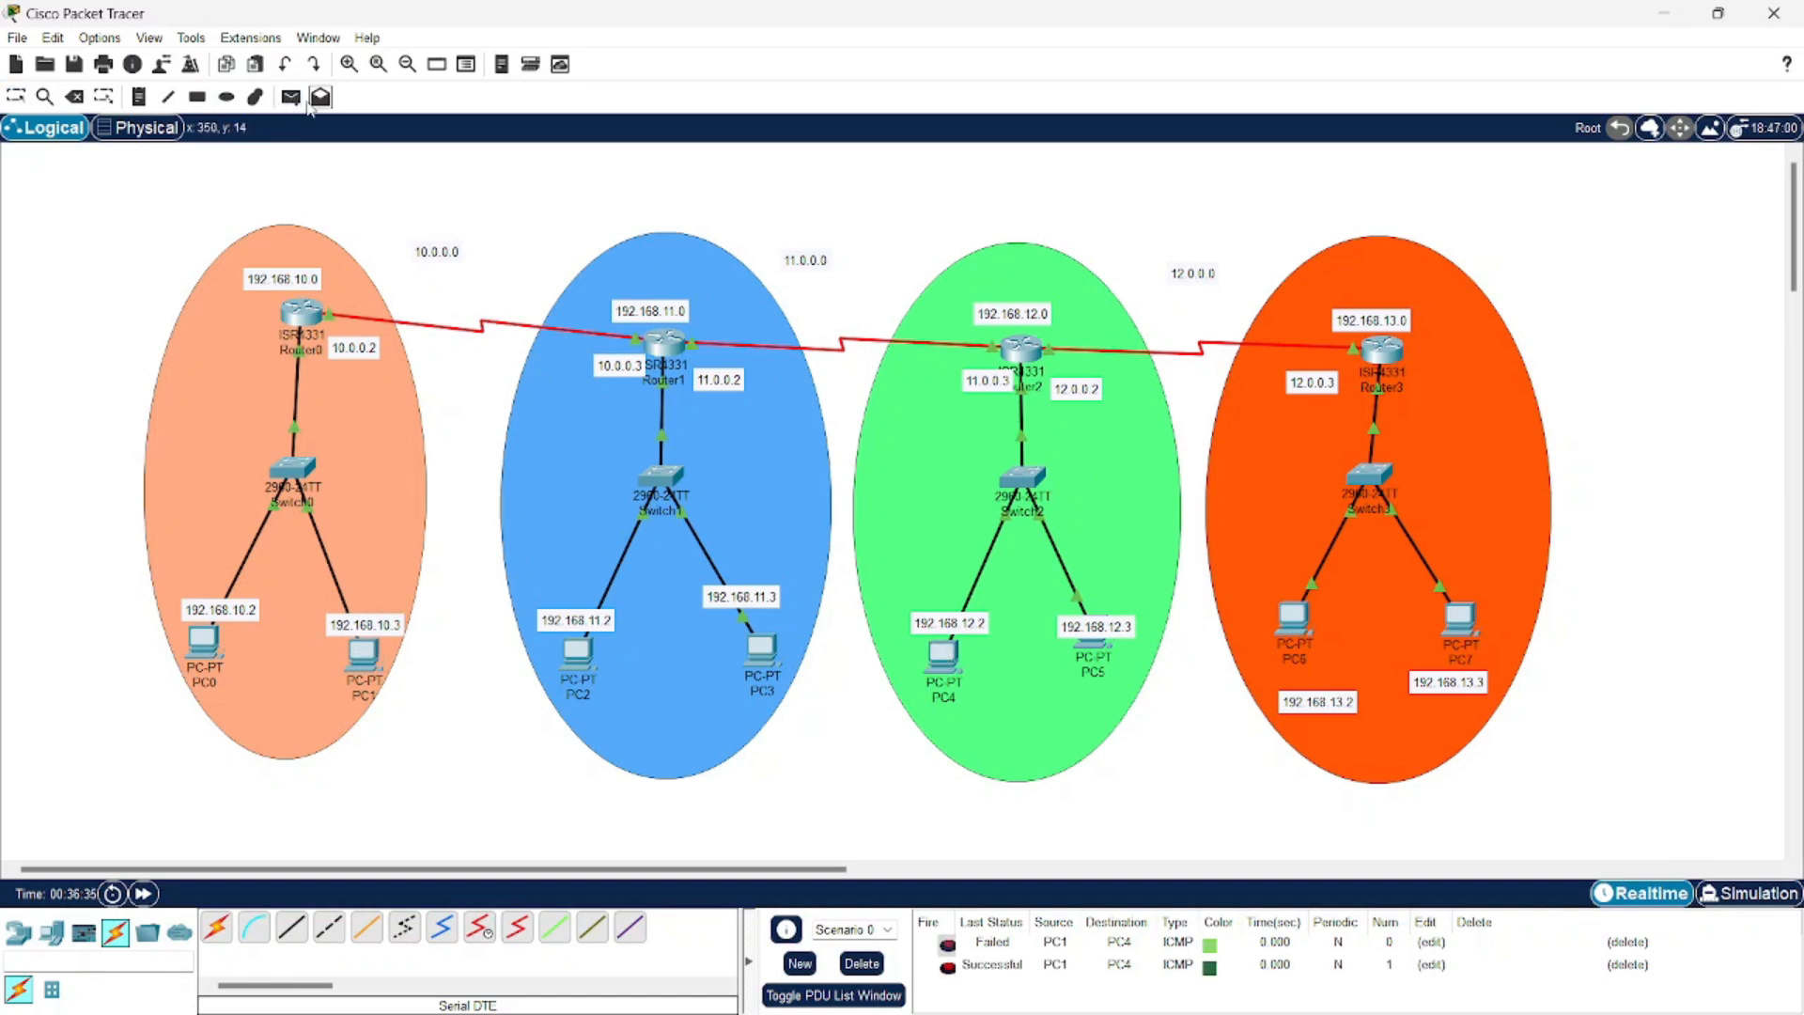
left_click(367, 653)
left_click(1293, 618)
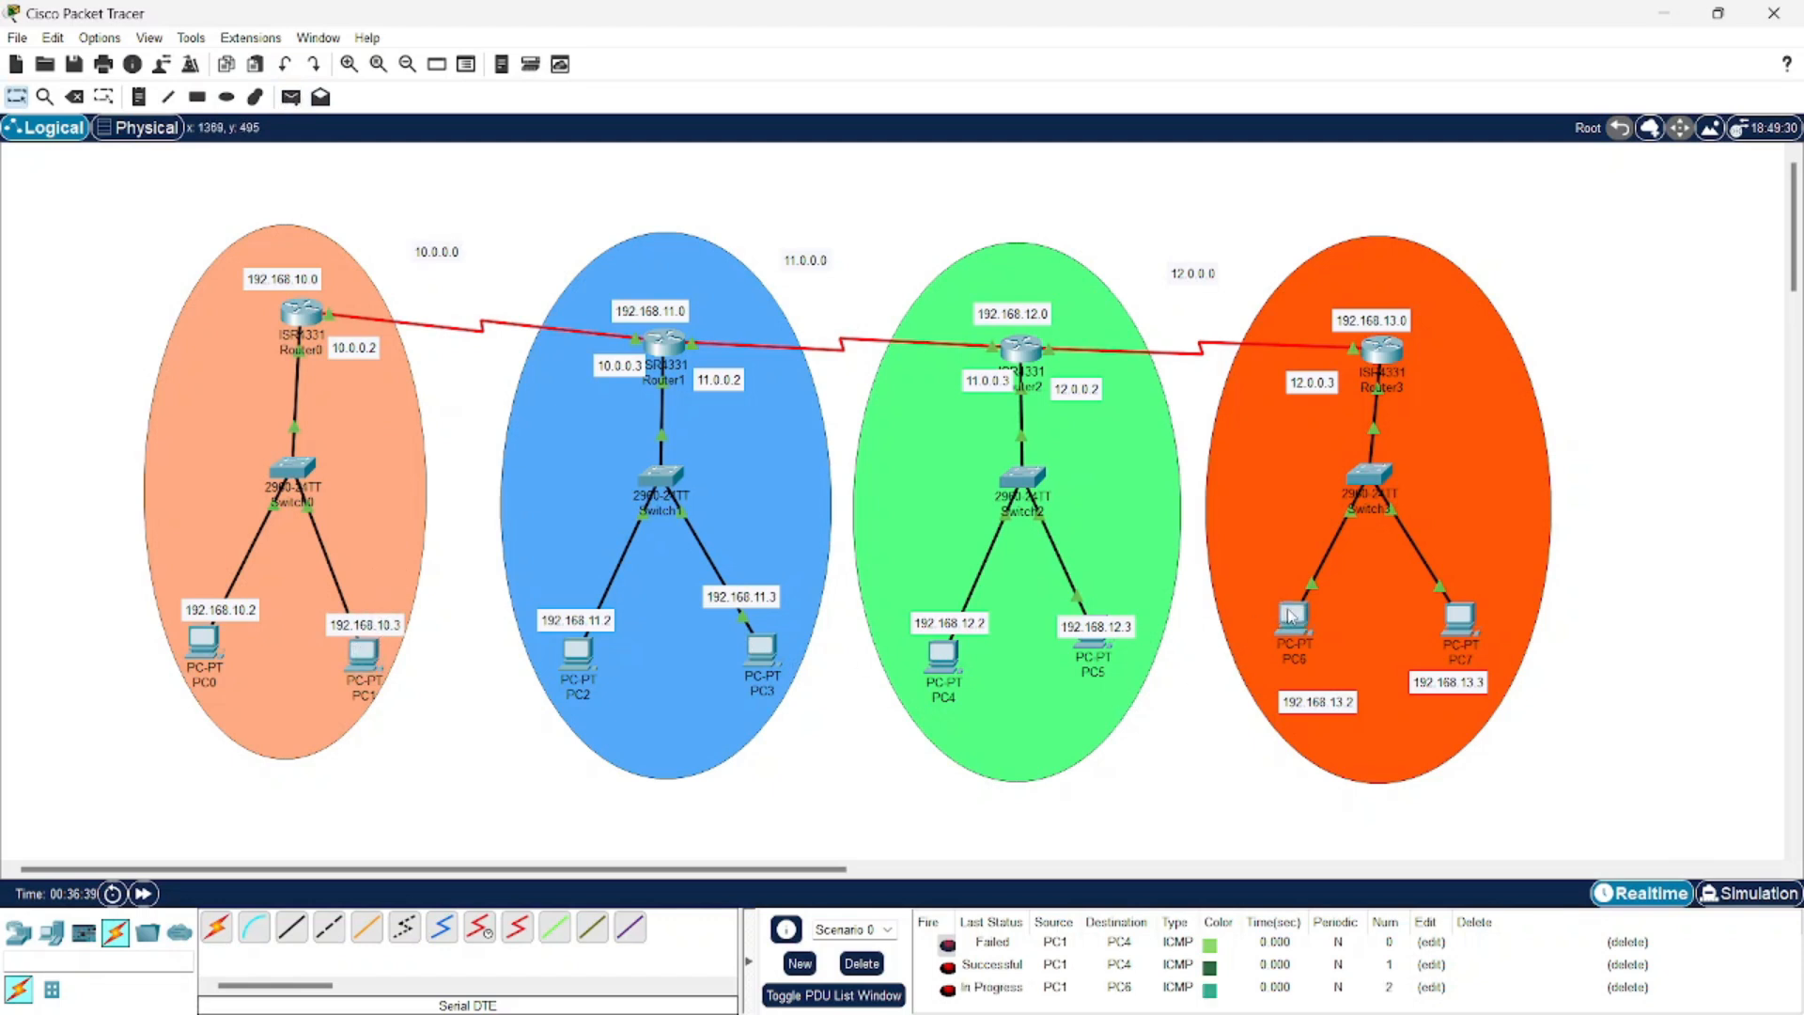
left_click(291, 97)
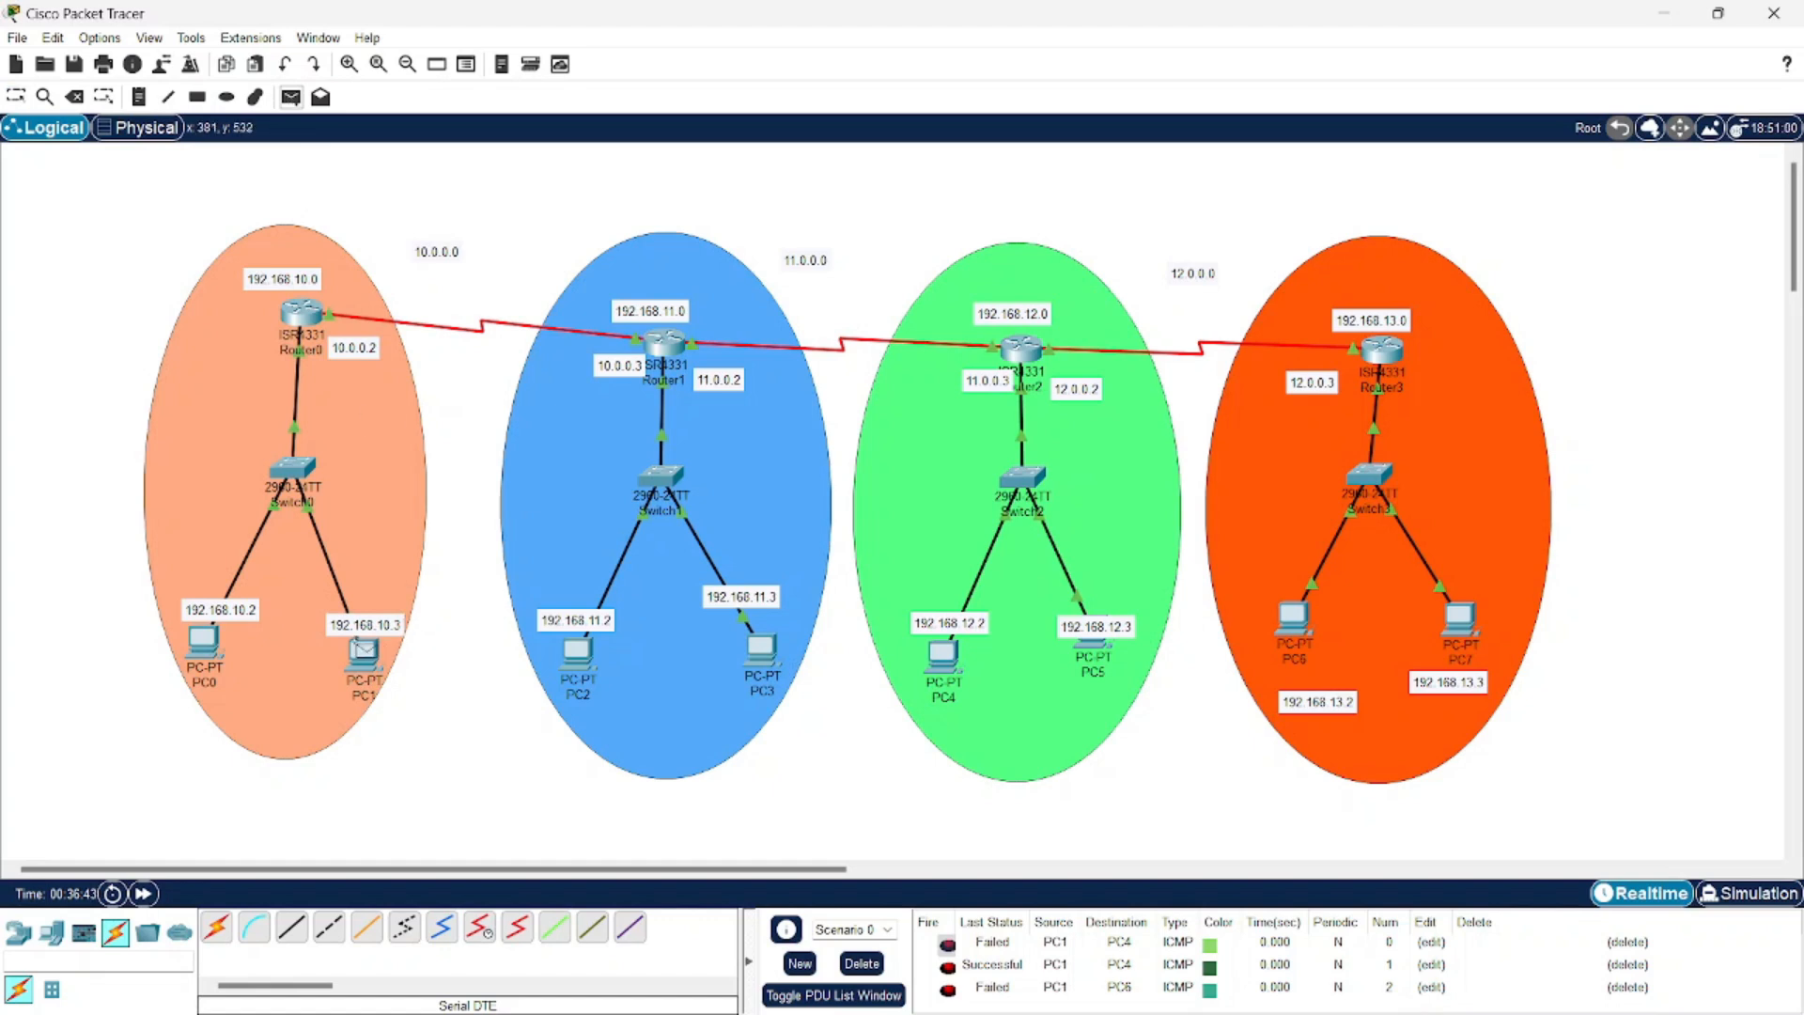
left_click(373, 657)
left_click(1293, 616)
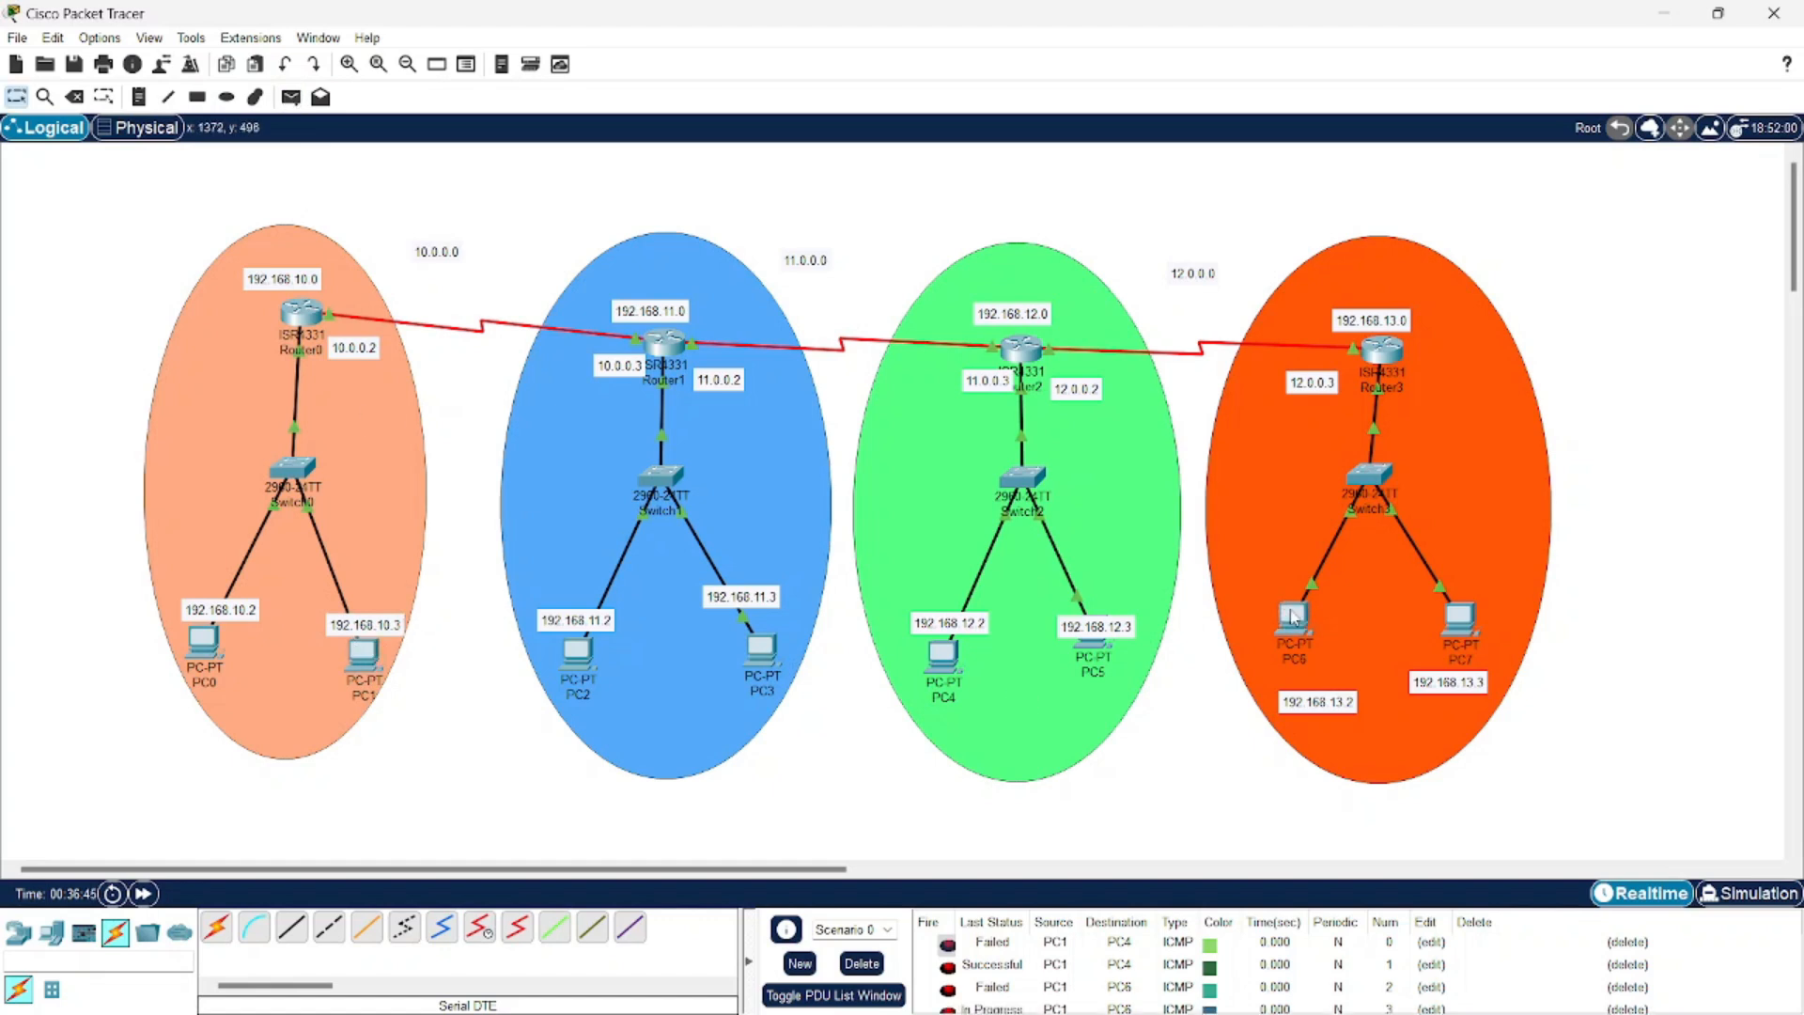
Delete all four PC1 test entries from the PDU list
left_click(1616, 941)
left_click(1616, 941)
left_click(1616, 942)
left_click(1612, 944)
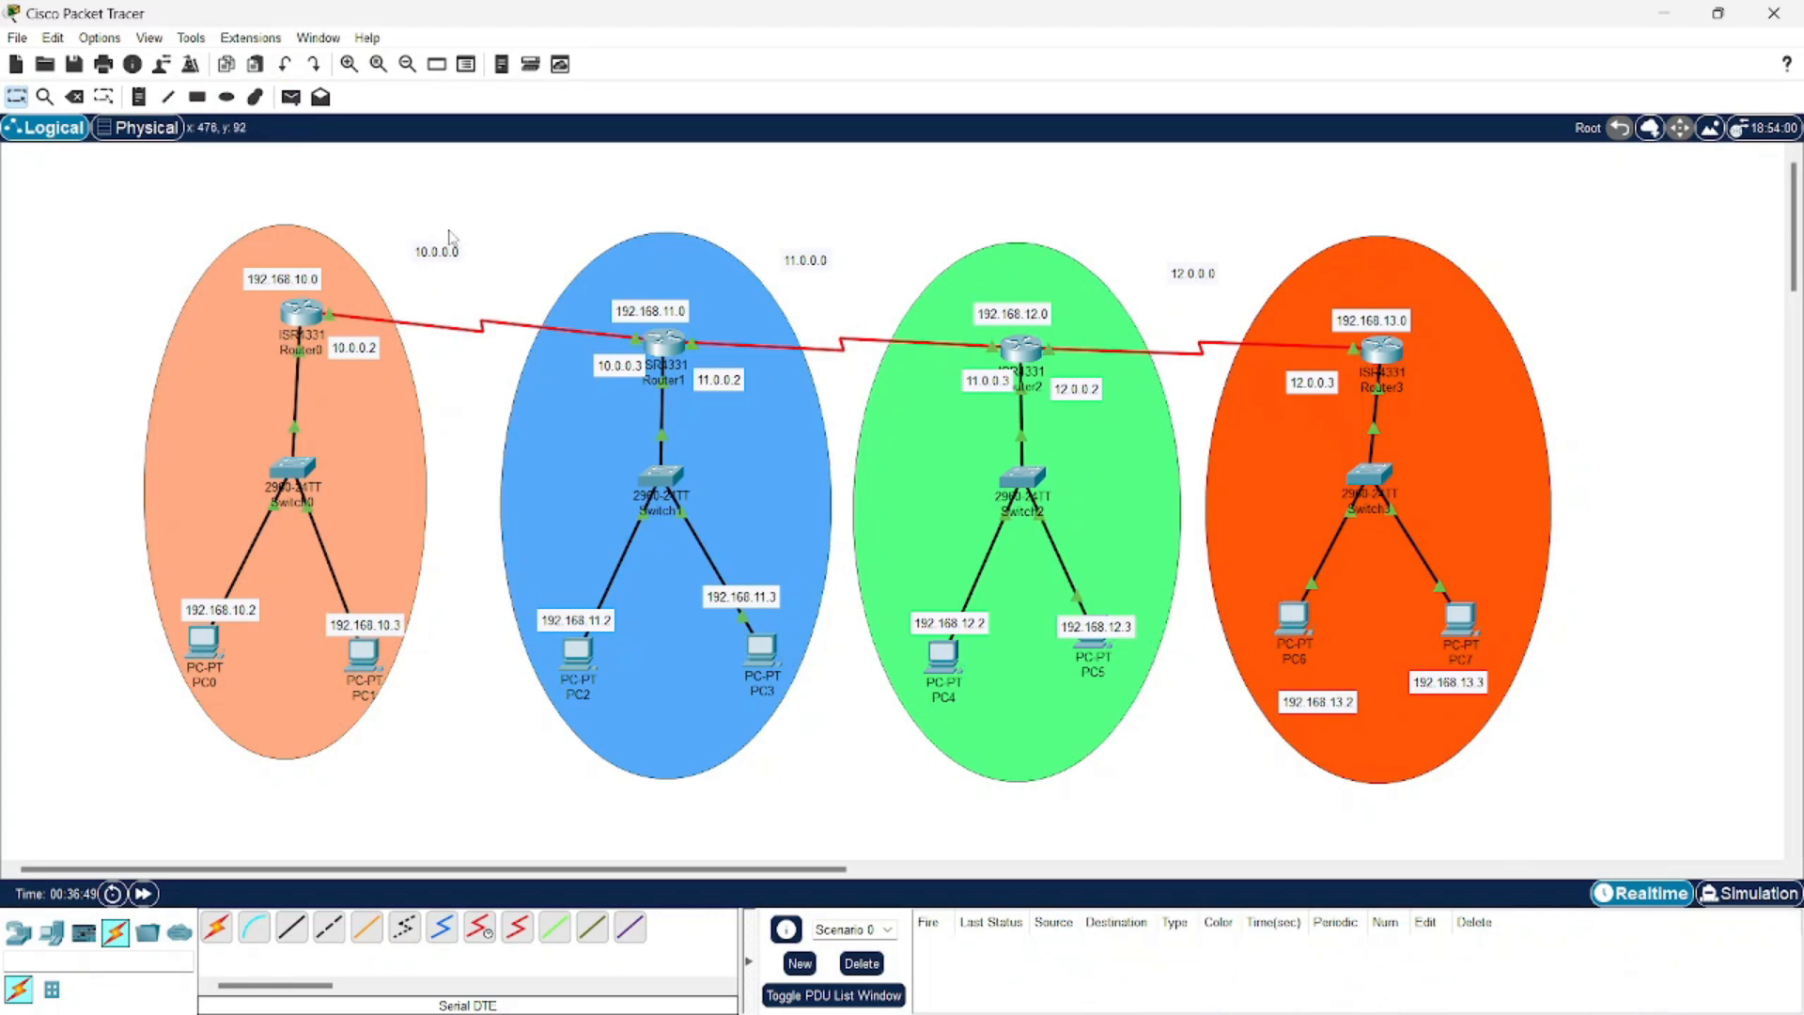
Test connectivity from PC2 by sending one simple PDU to PC1 and another to PC4
left_click(292, 98)
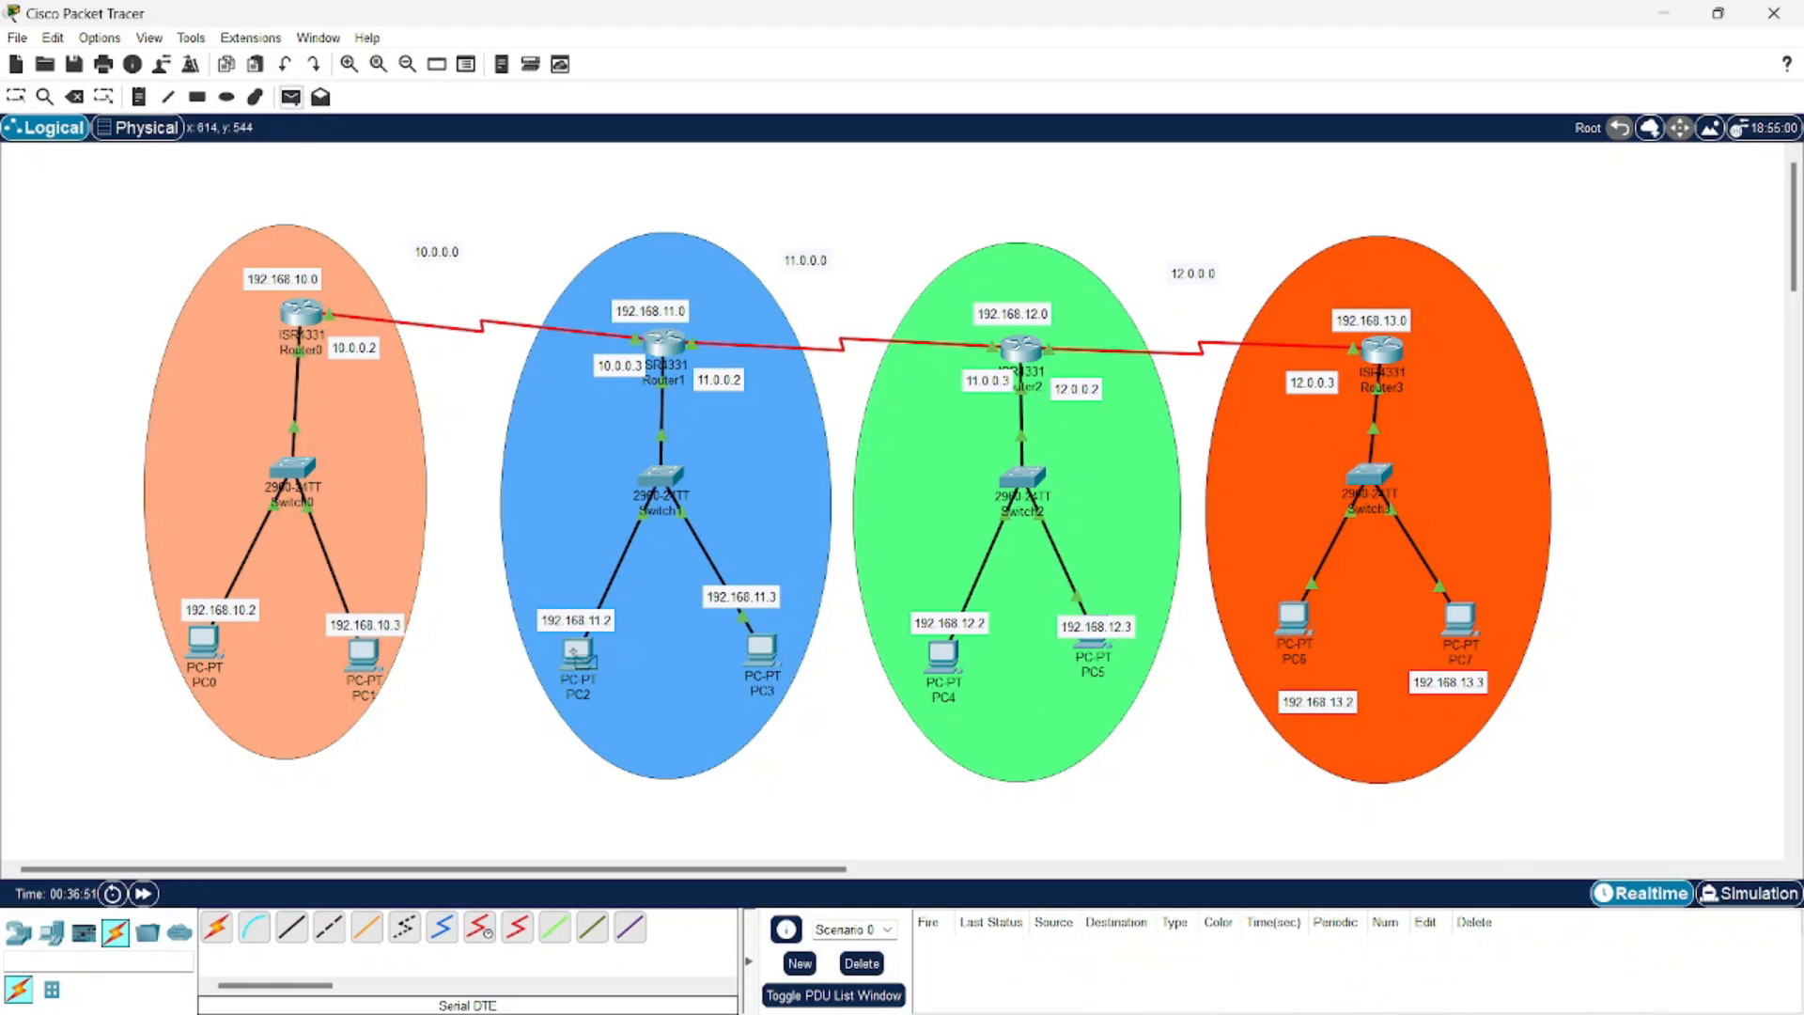
left_click(587, 661)
left_click(363, 653)
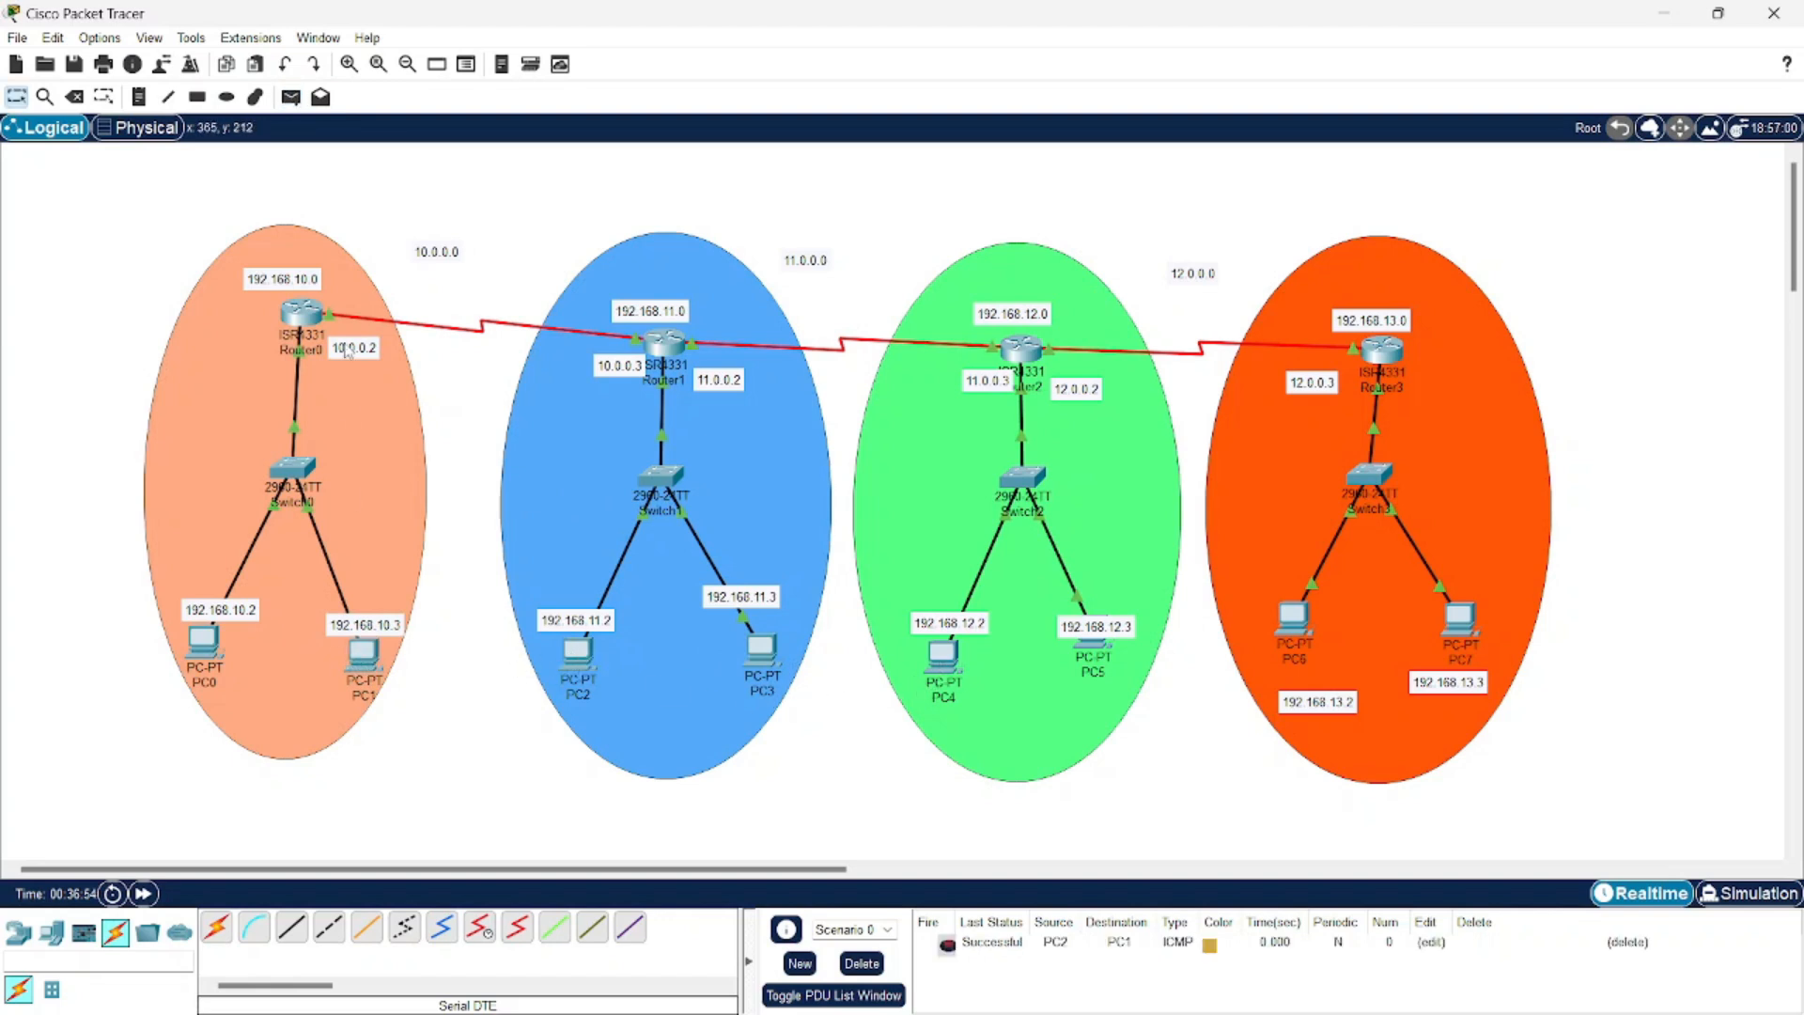
left_click(291, 97)
left_click(577, 650)
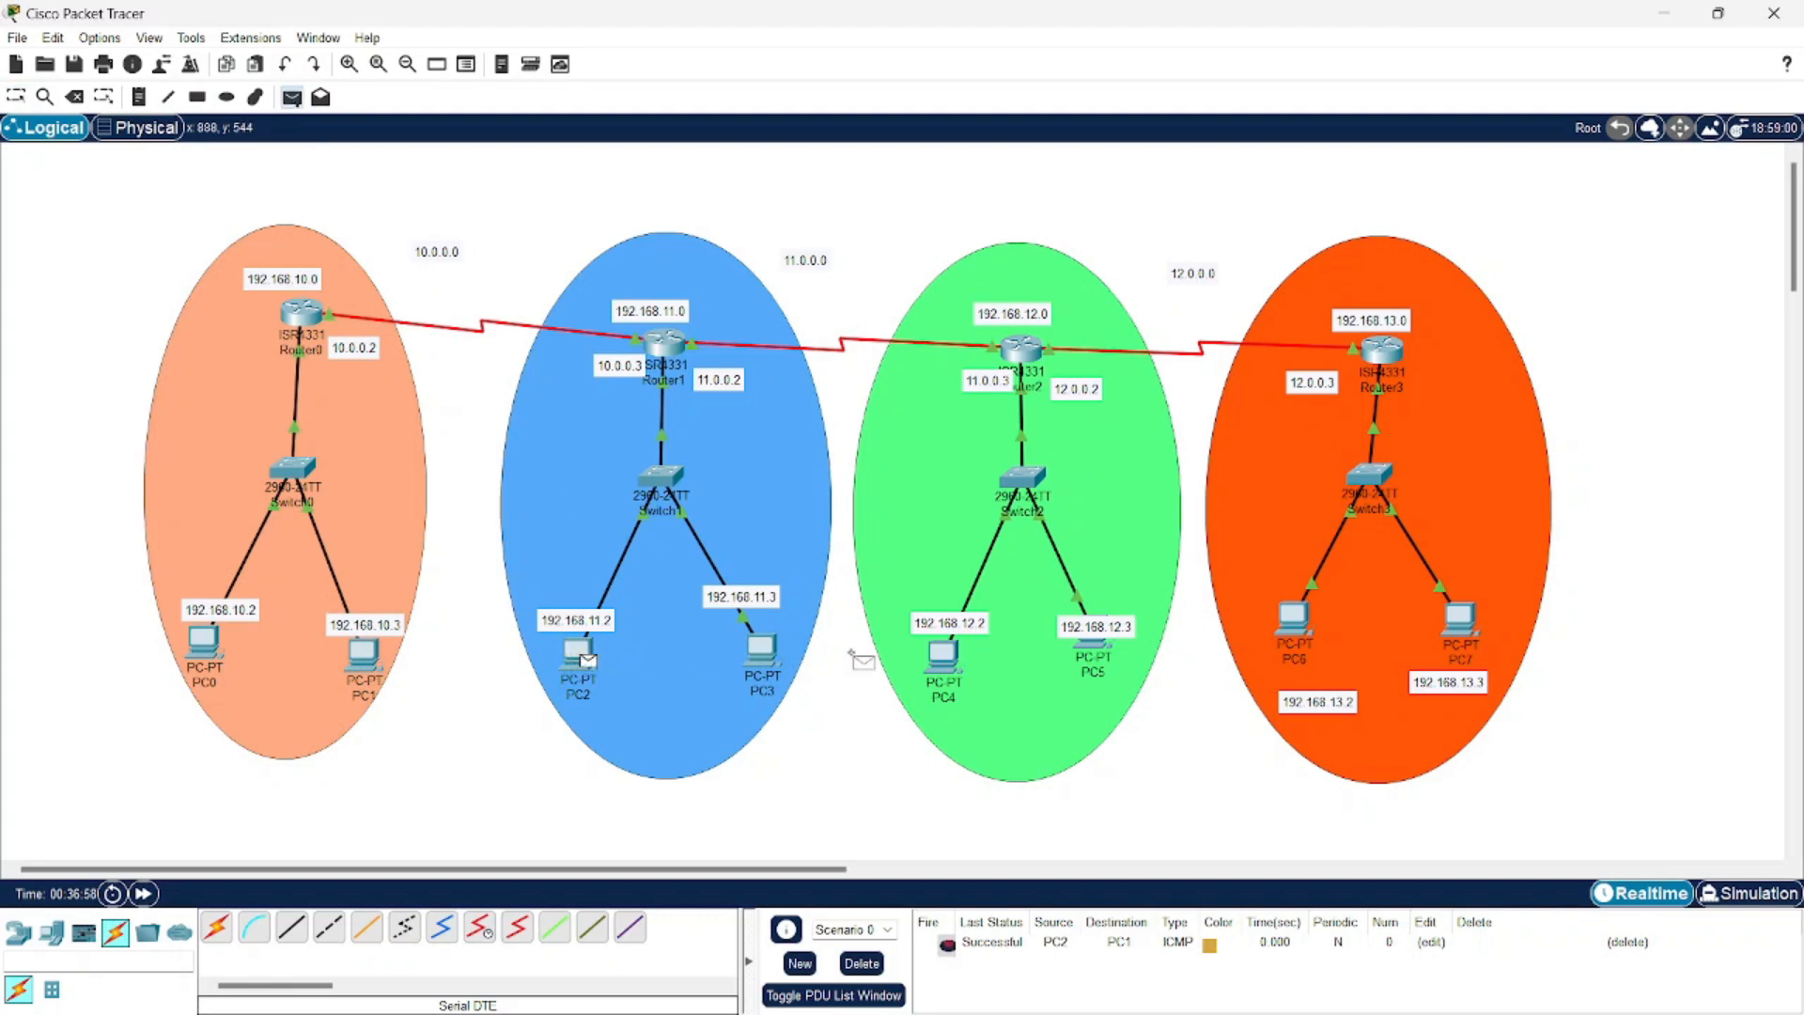
left_click(939, 654)
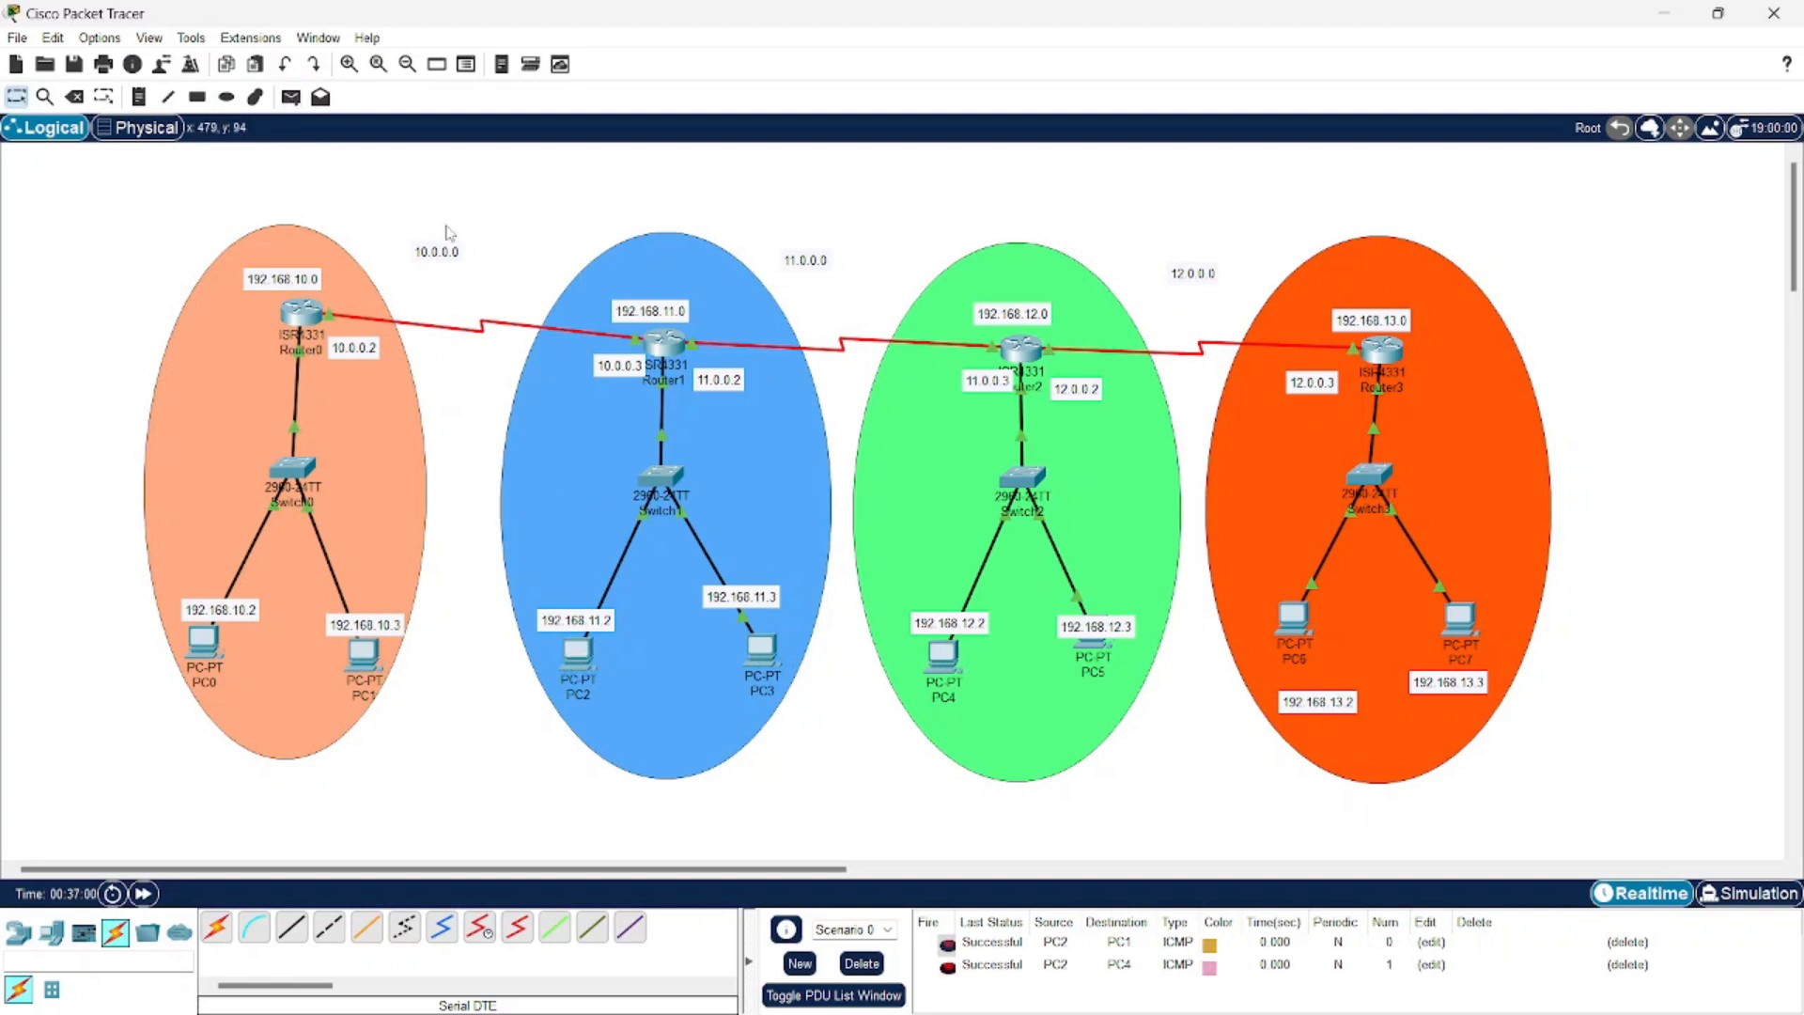
Send simple PDUs from PC3 to PC6, from PC5 to PC3, and from PC7 to PC4 to test connectivity
left_click(291, 97)
left_click(761, 648)
left_click(1294, 618)
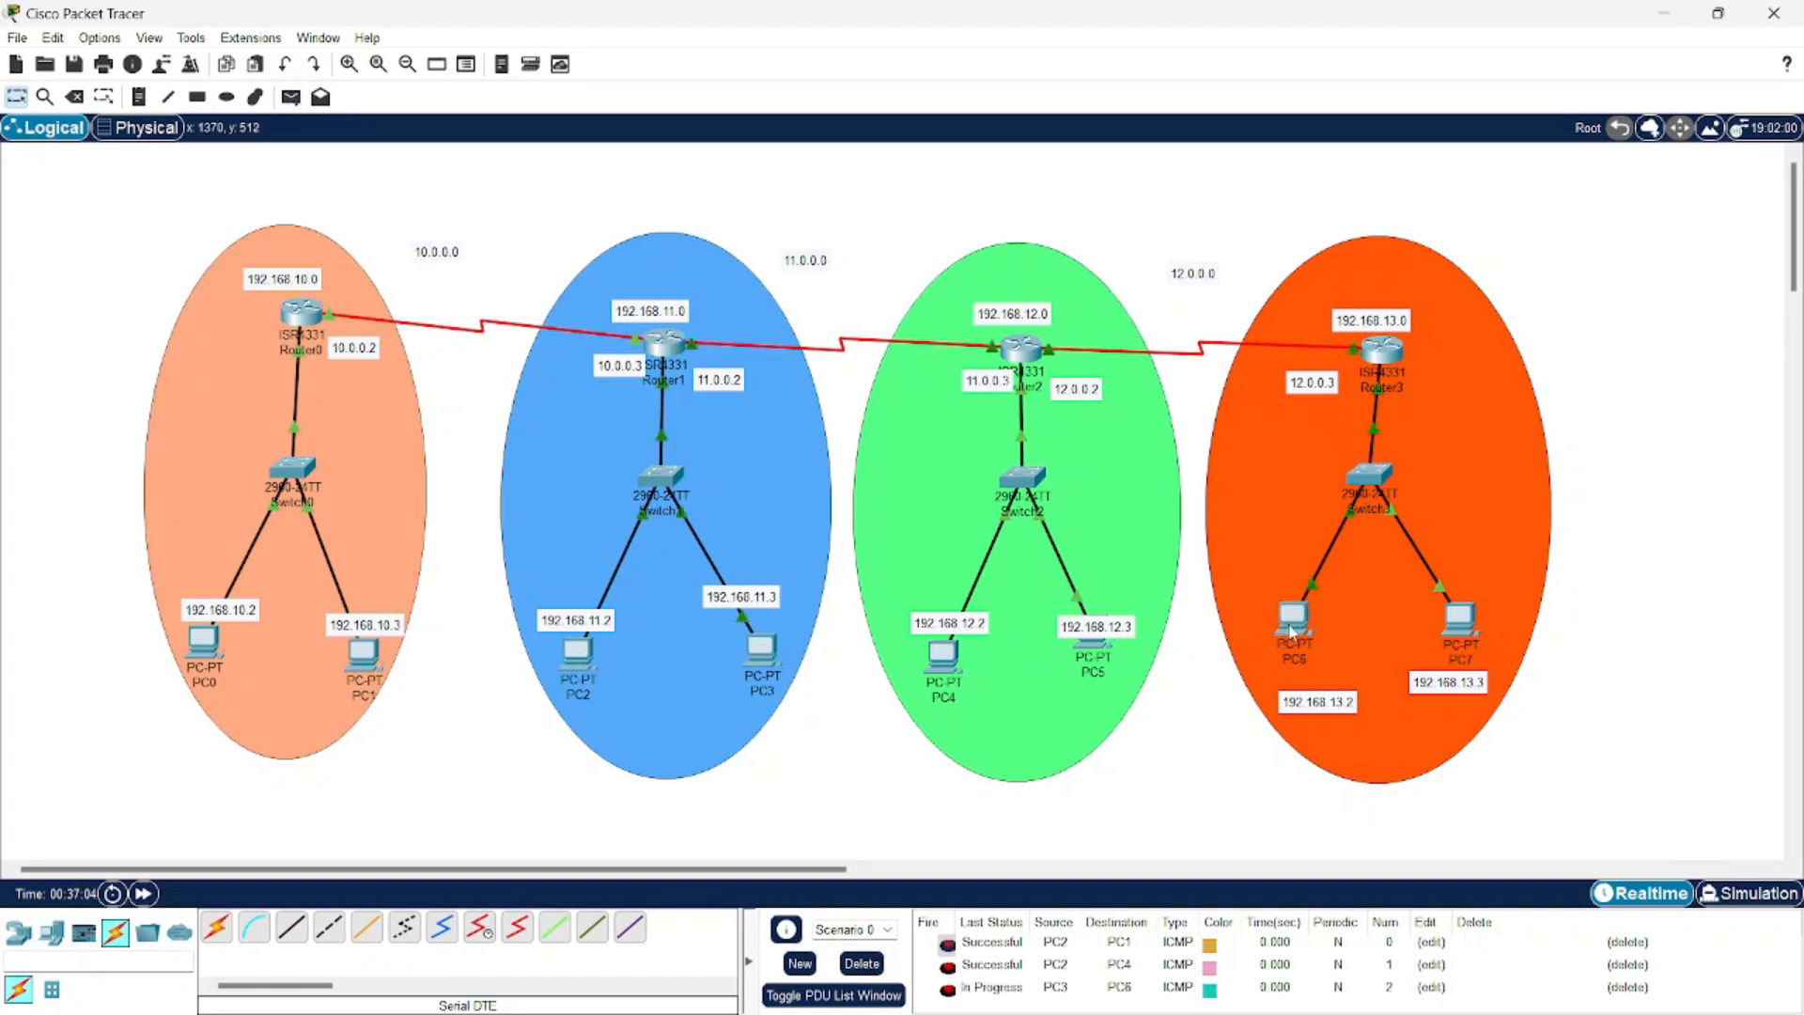
left_click(292, 97)
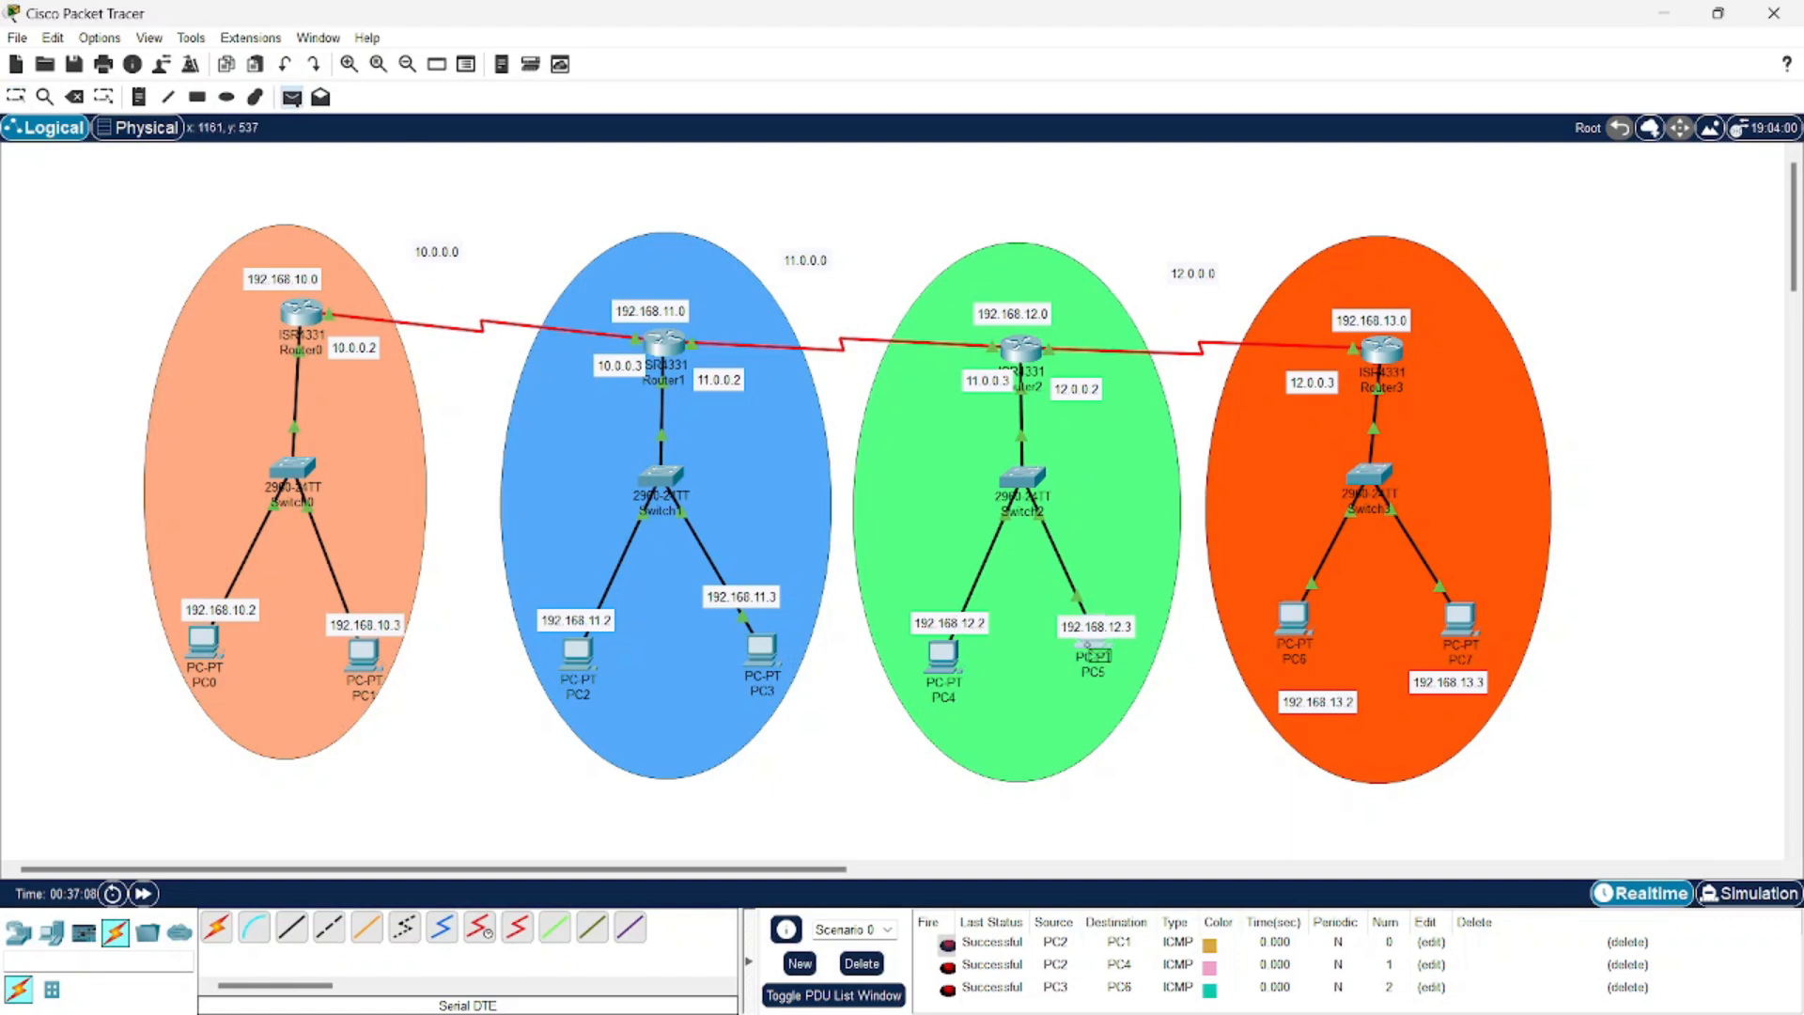
left_click(763, 645)
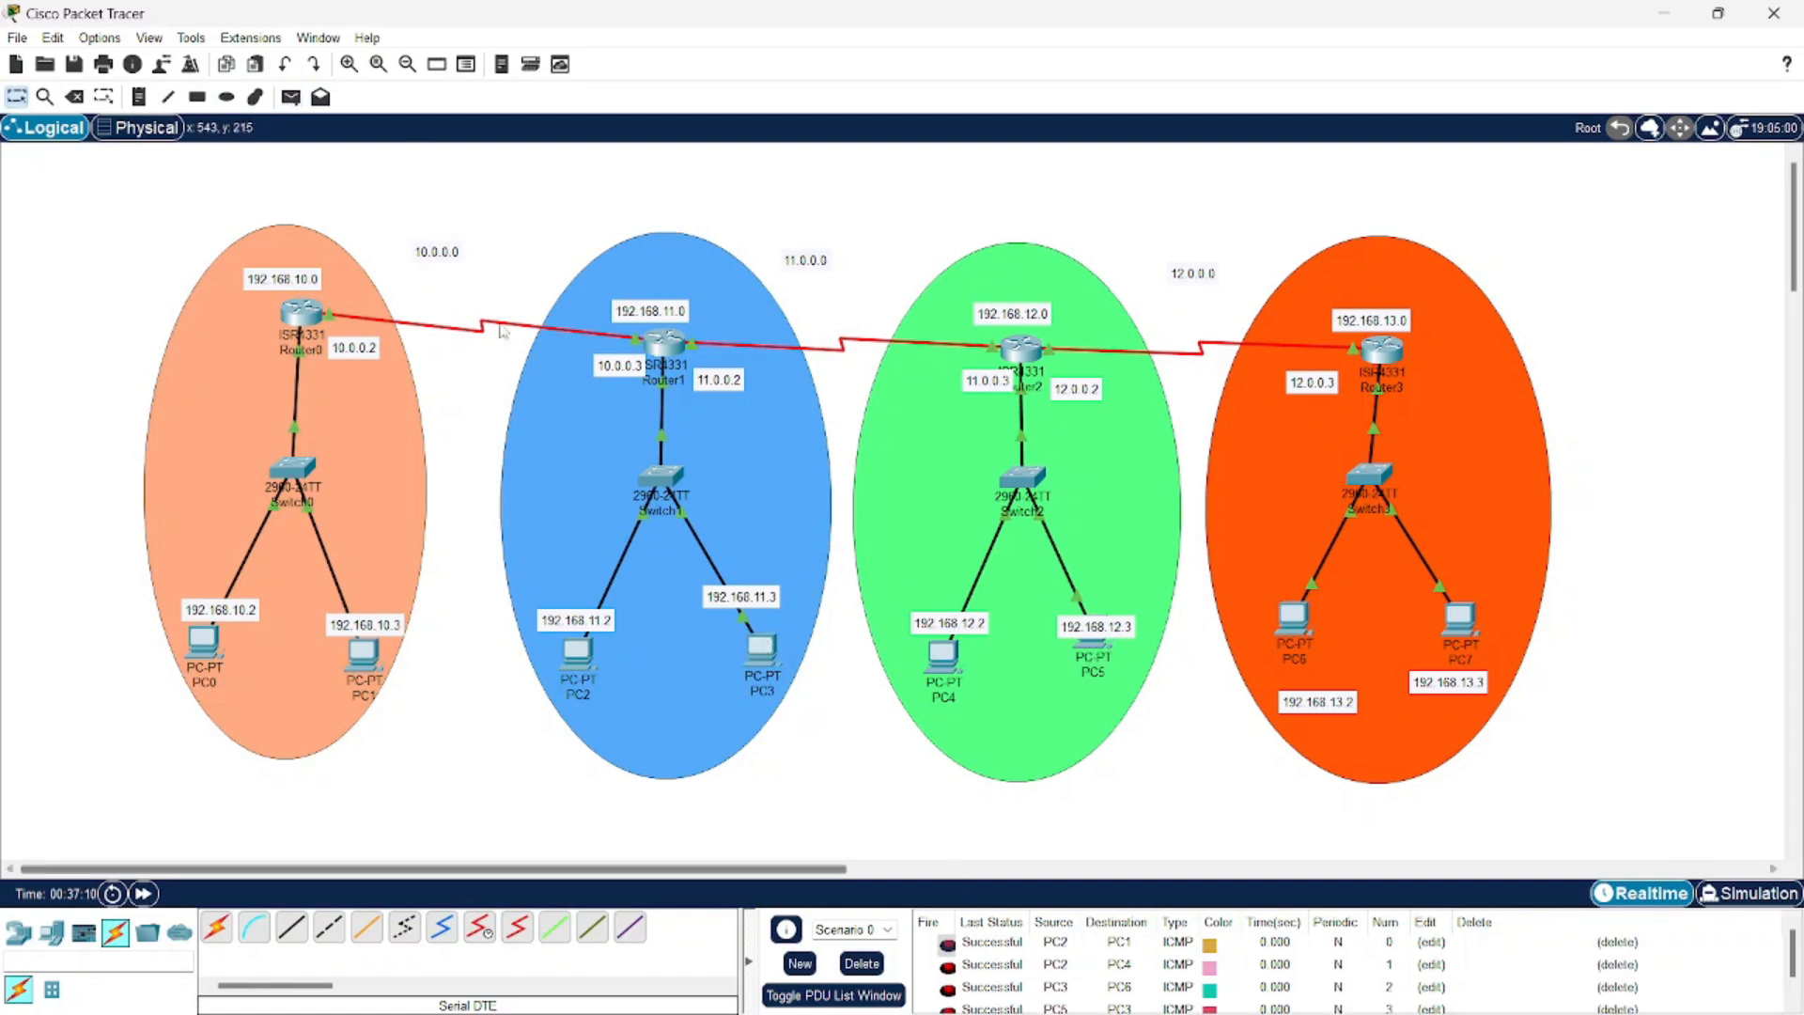
left_click(291, 97)
left_click(1293, 628)
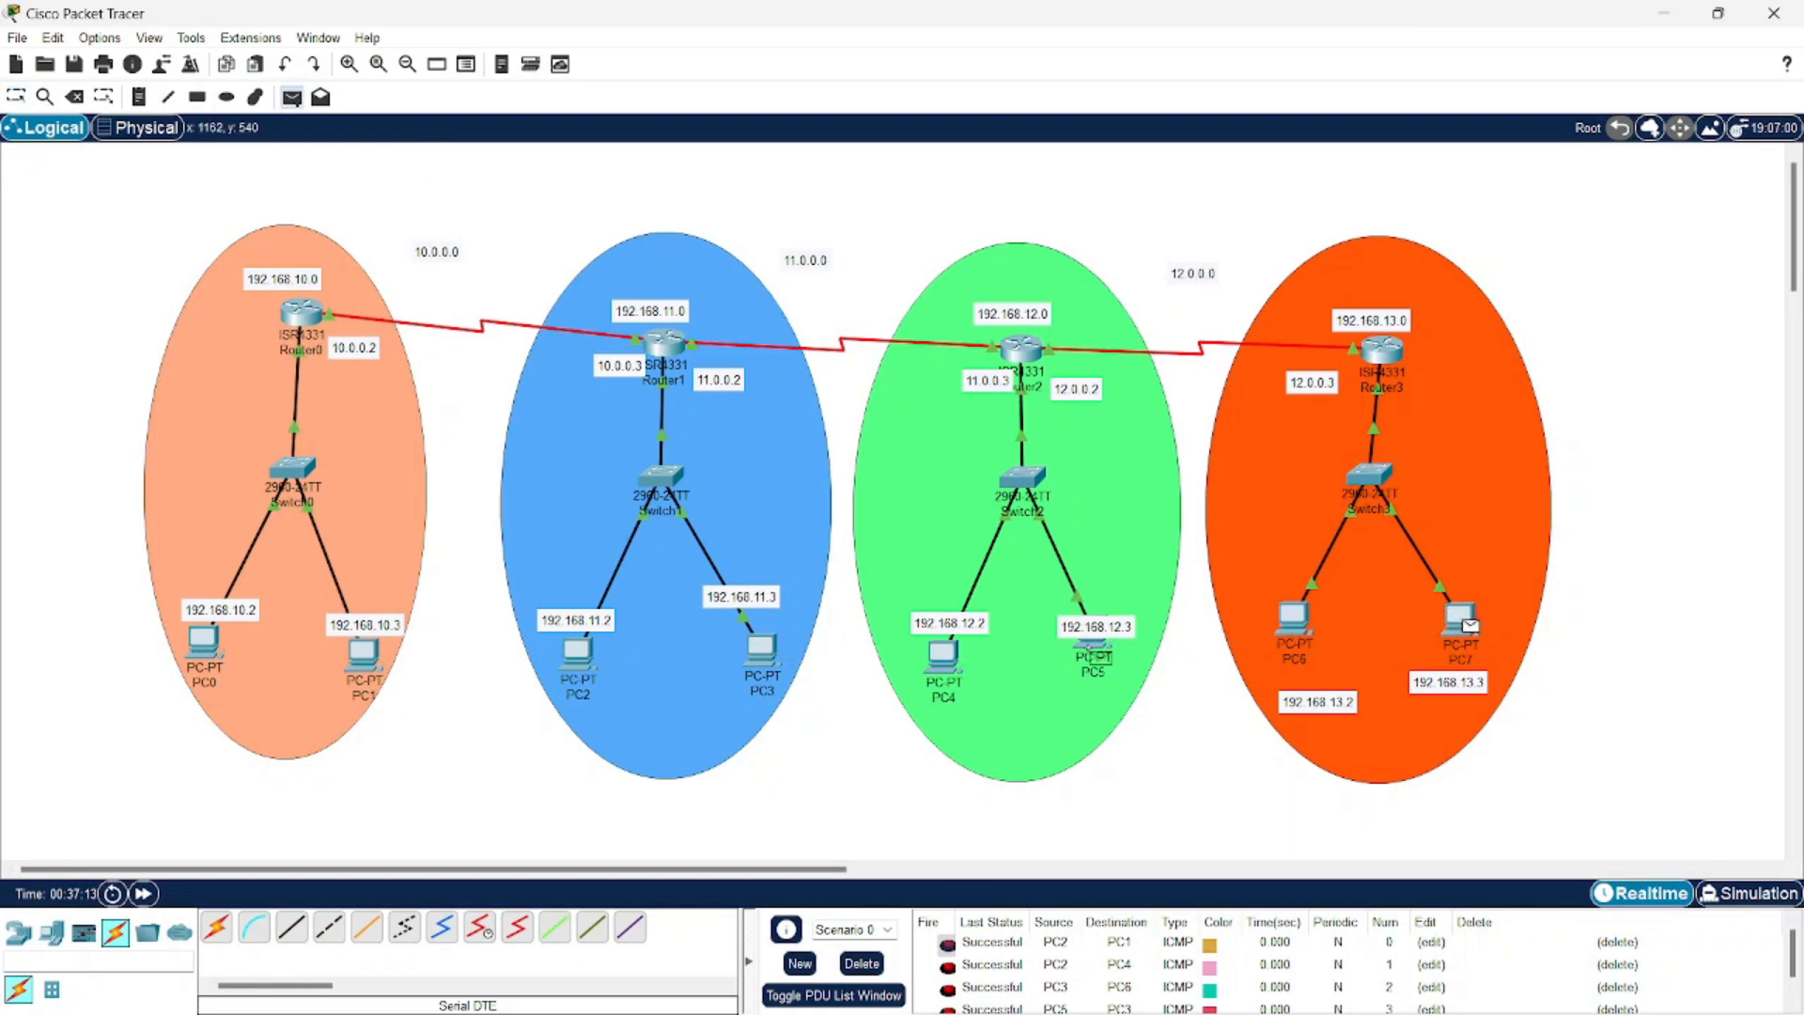
left_click(942, 653)
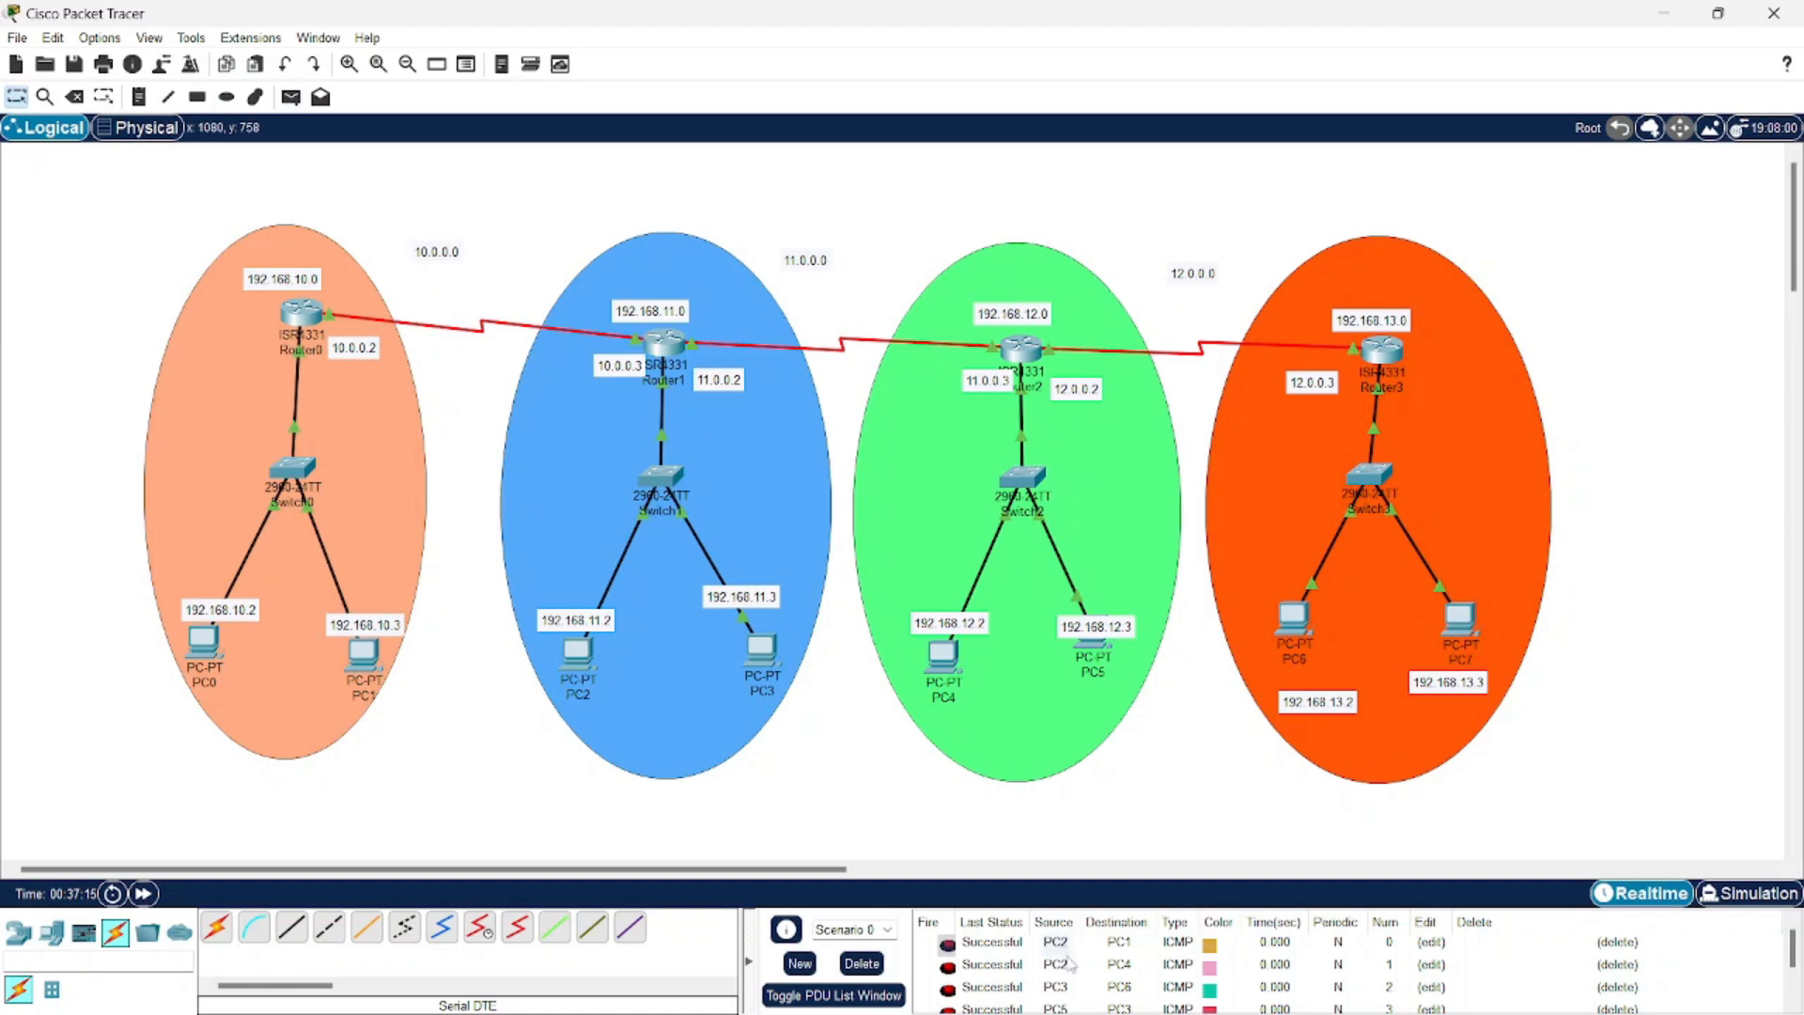
Clear the PDU list by deleting all the entries sent from PC2, PC3, PC5 and PC7
scroll(1174, 945, "down", 1)
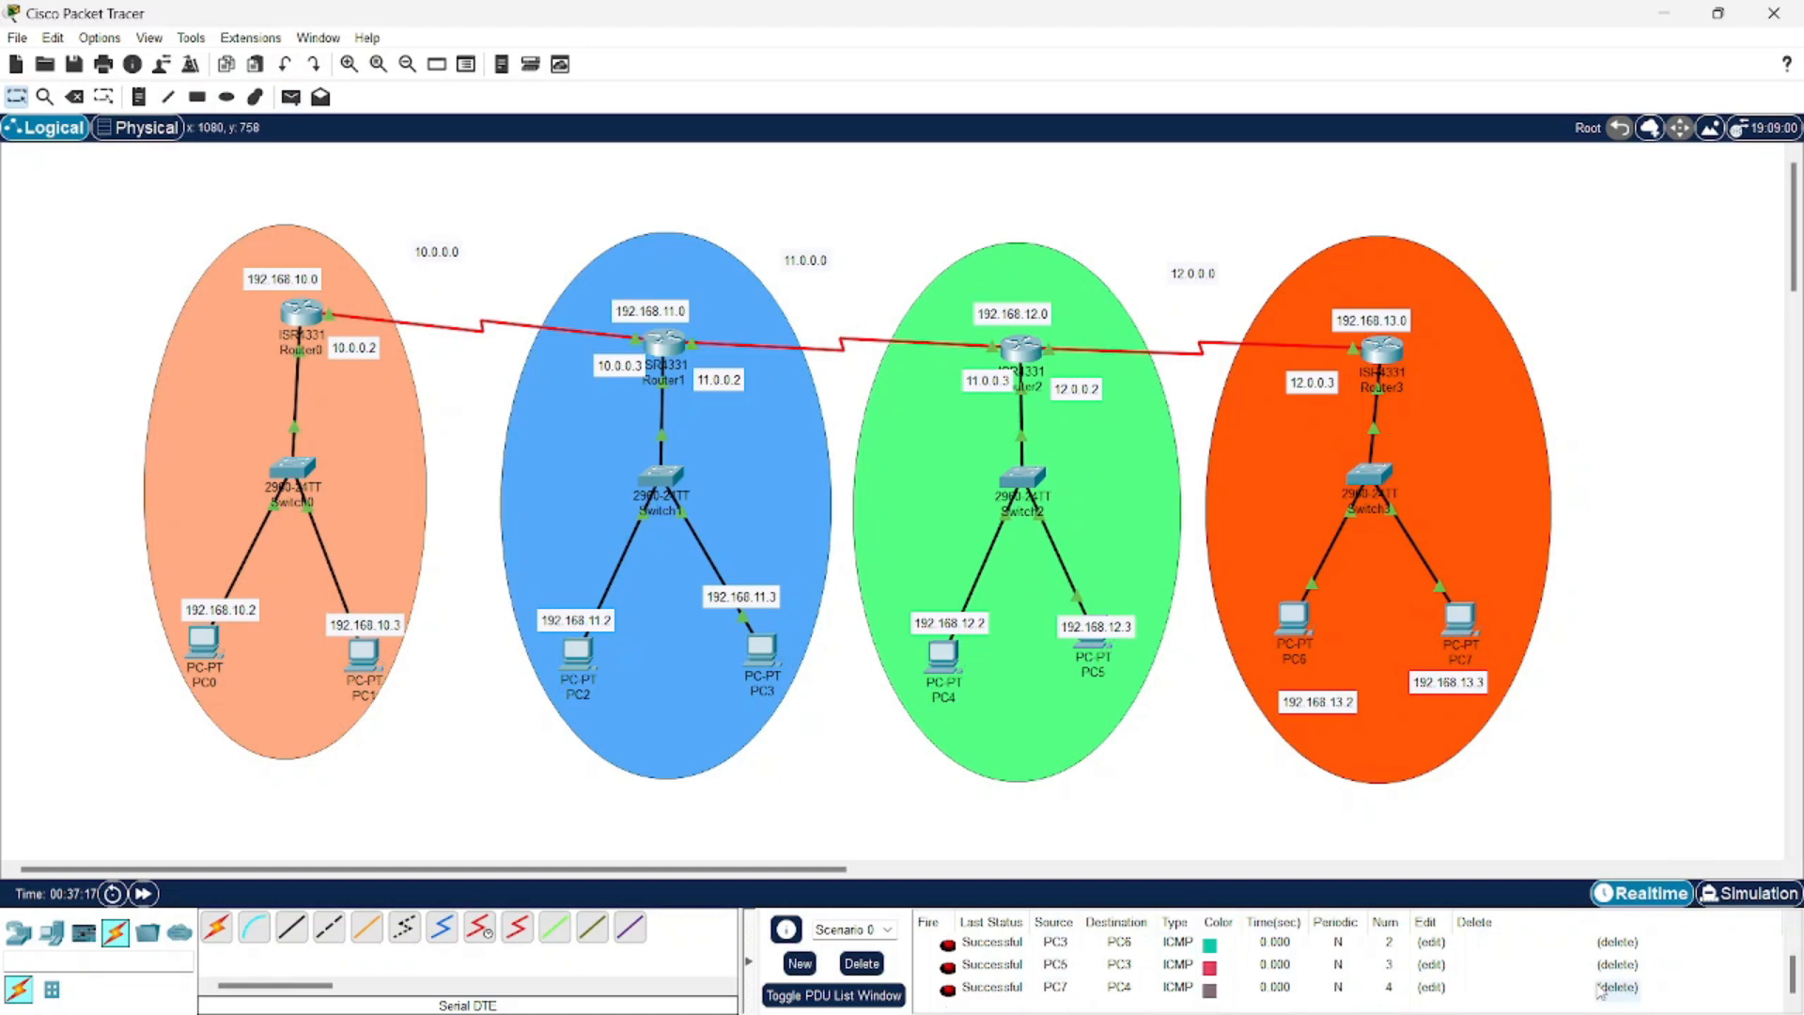
left_click(1617, 956)
left_click(1617, 956)
left_click(1618, 956)
left_click(1619, 954)
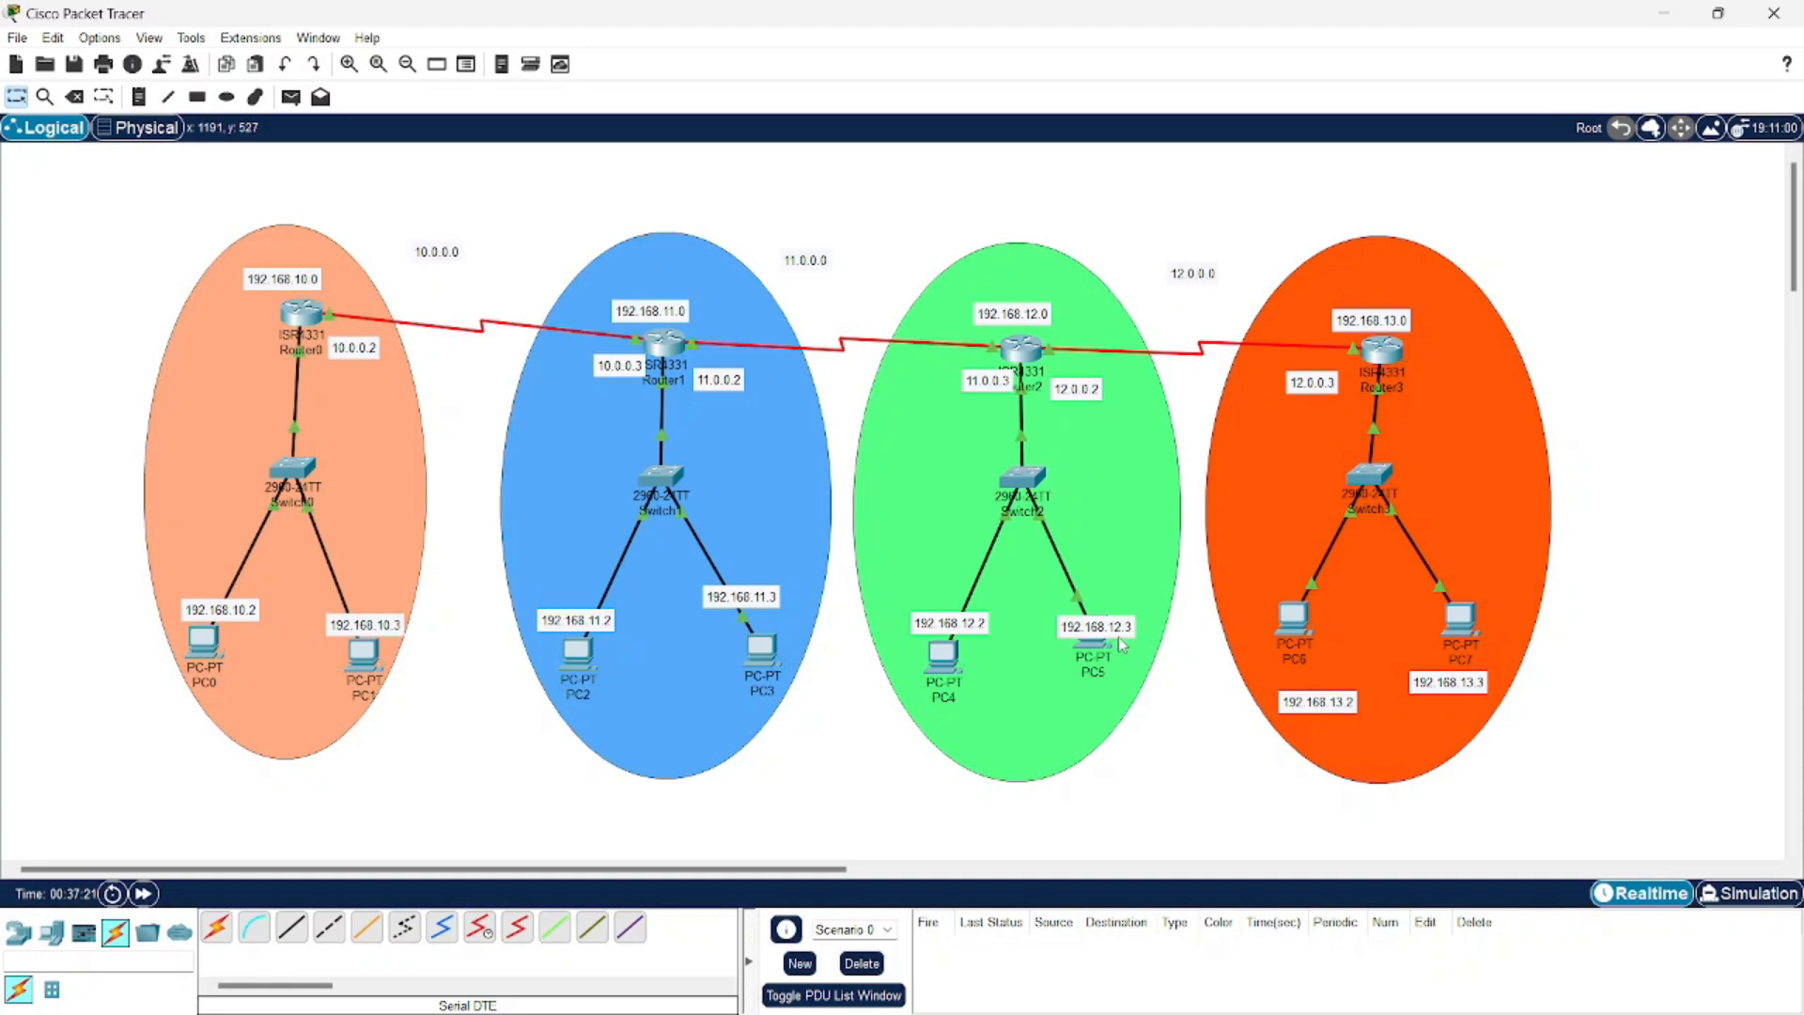
Move the 192.168.12.3 note up onto the Switch2–PC5 link and shift PC5 slightly down, clear of the note
left_click_drag(1109, 625, 1102, 569)
left_click_drag(1093, 630, 1089, 650)
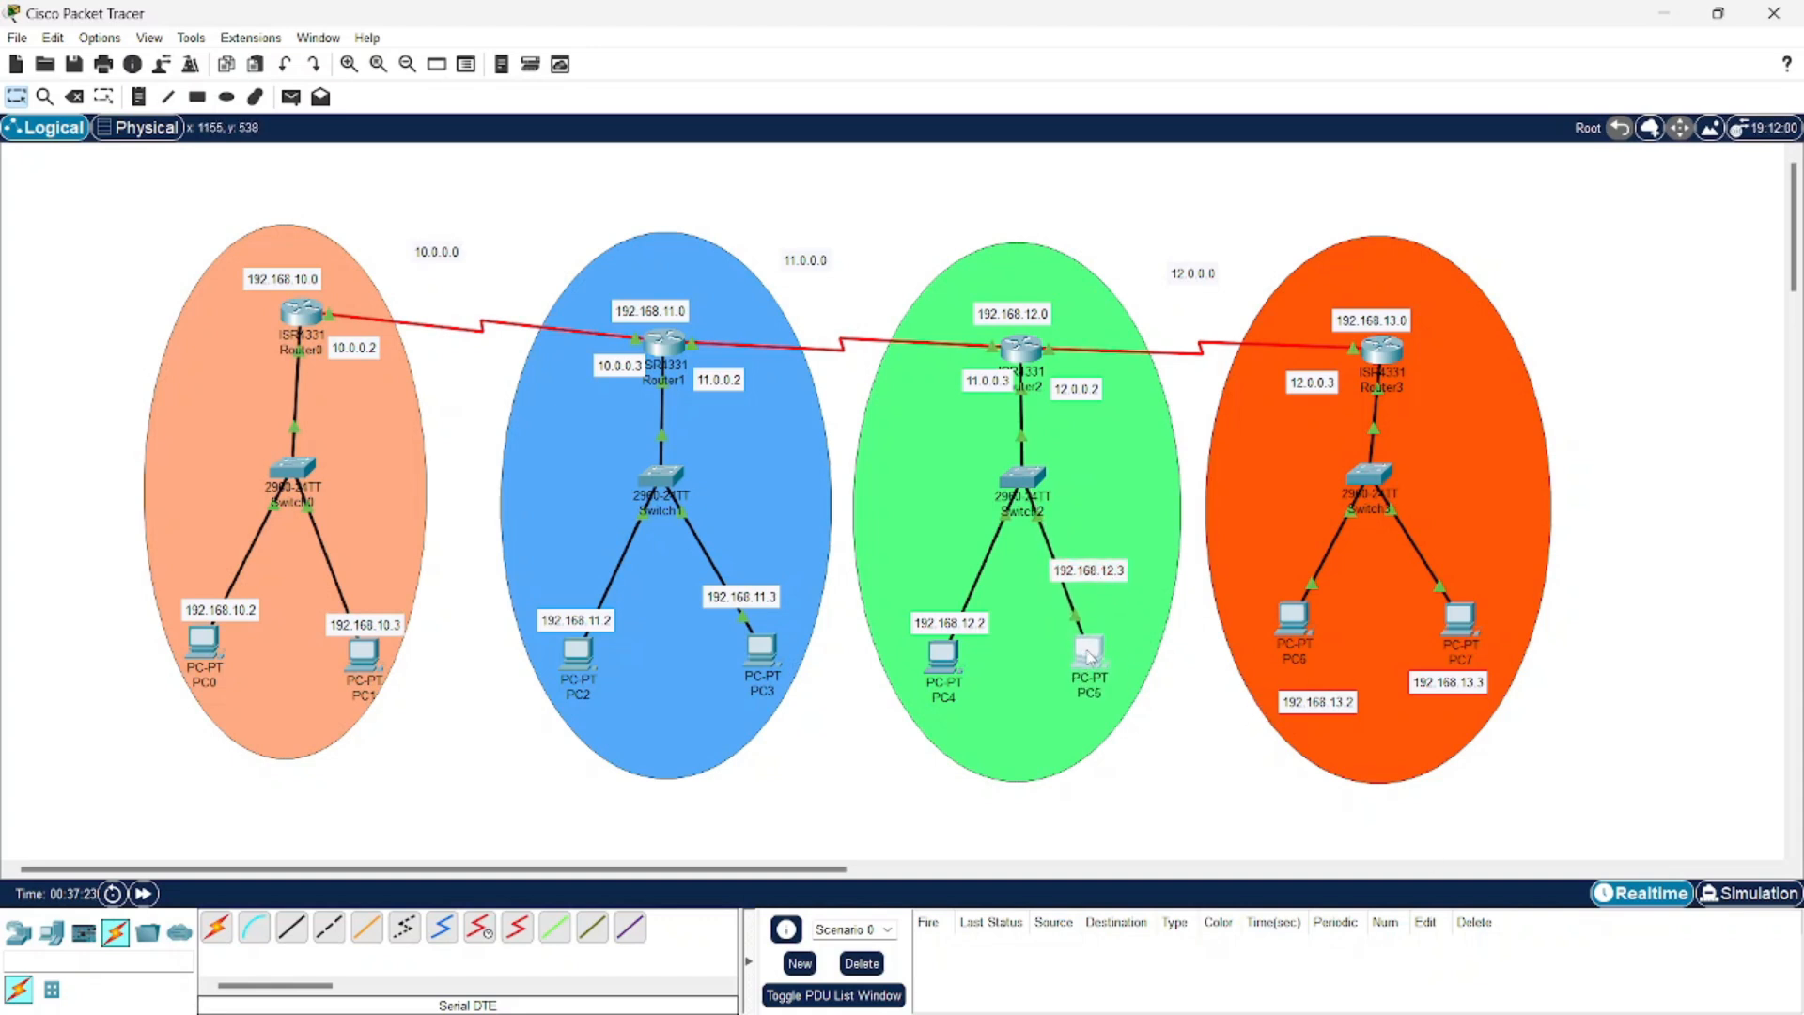
Rename PC0 as Sender A and PC1 as Receiver A
left_click(210, 680)
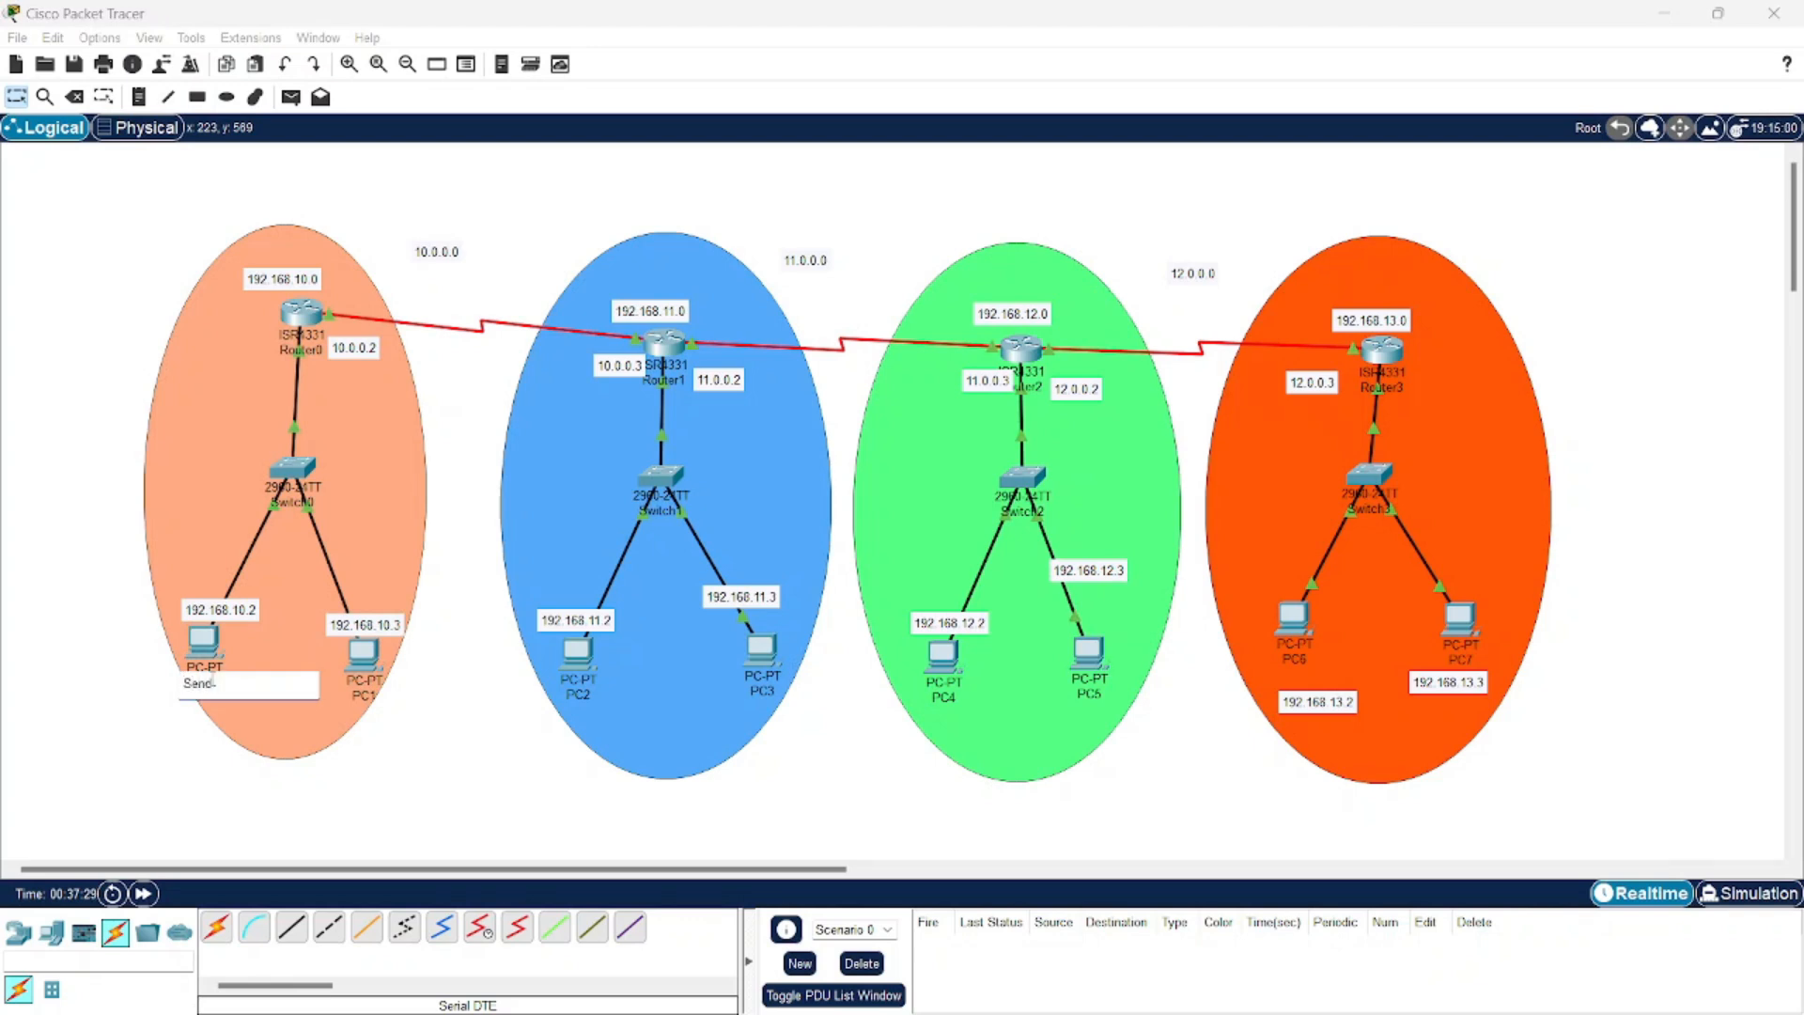
left_click(364, 695)
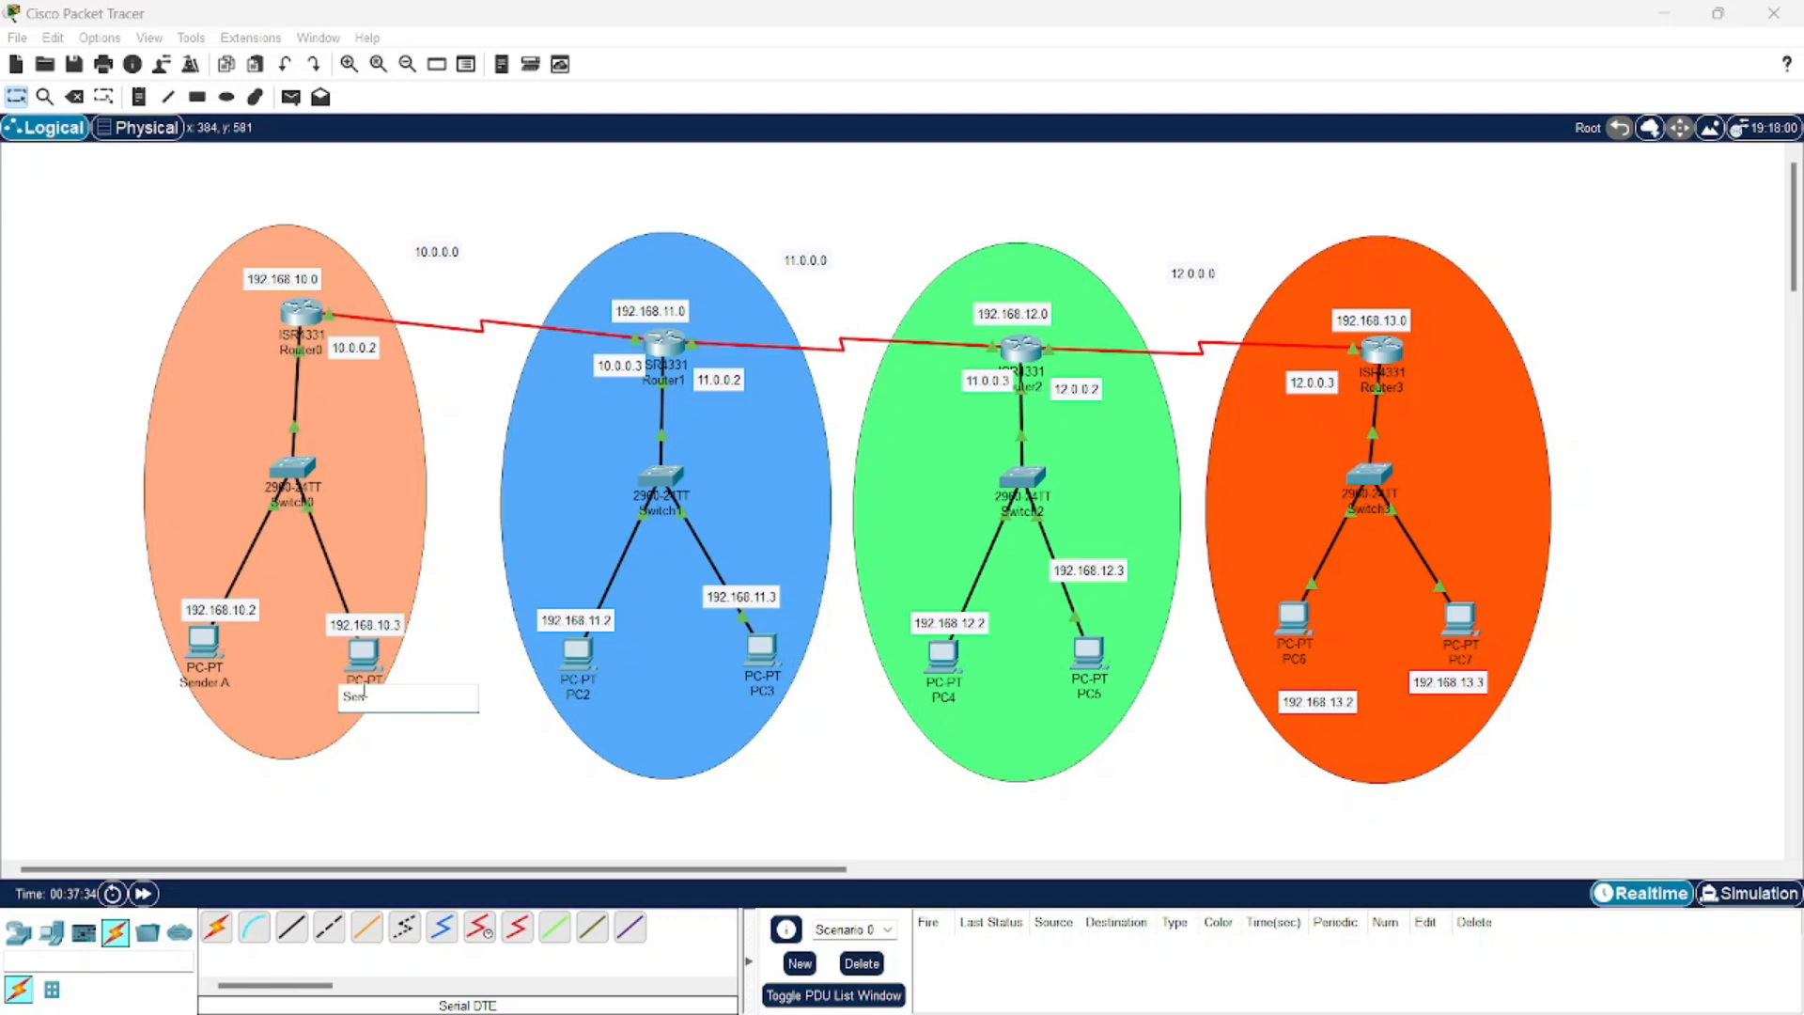
type("Receiver A")
Rename PC2 as Sender B and PC3 as Receiver B
left_click(569, 695)
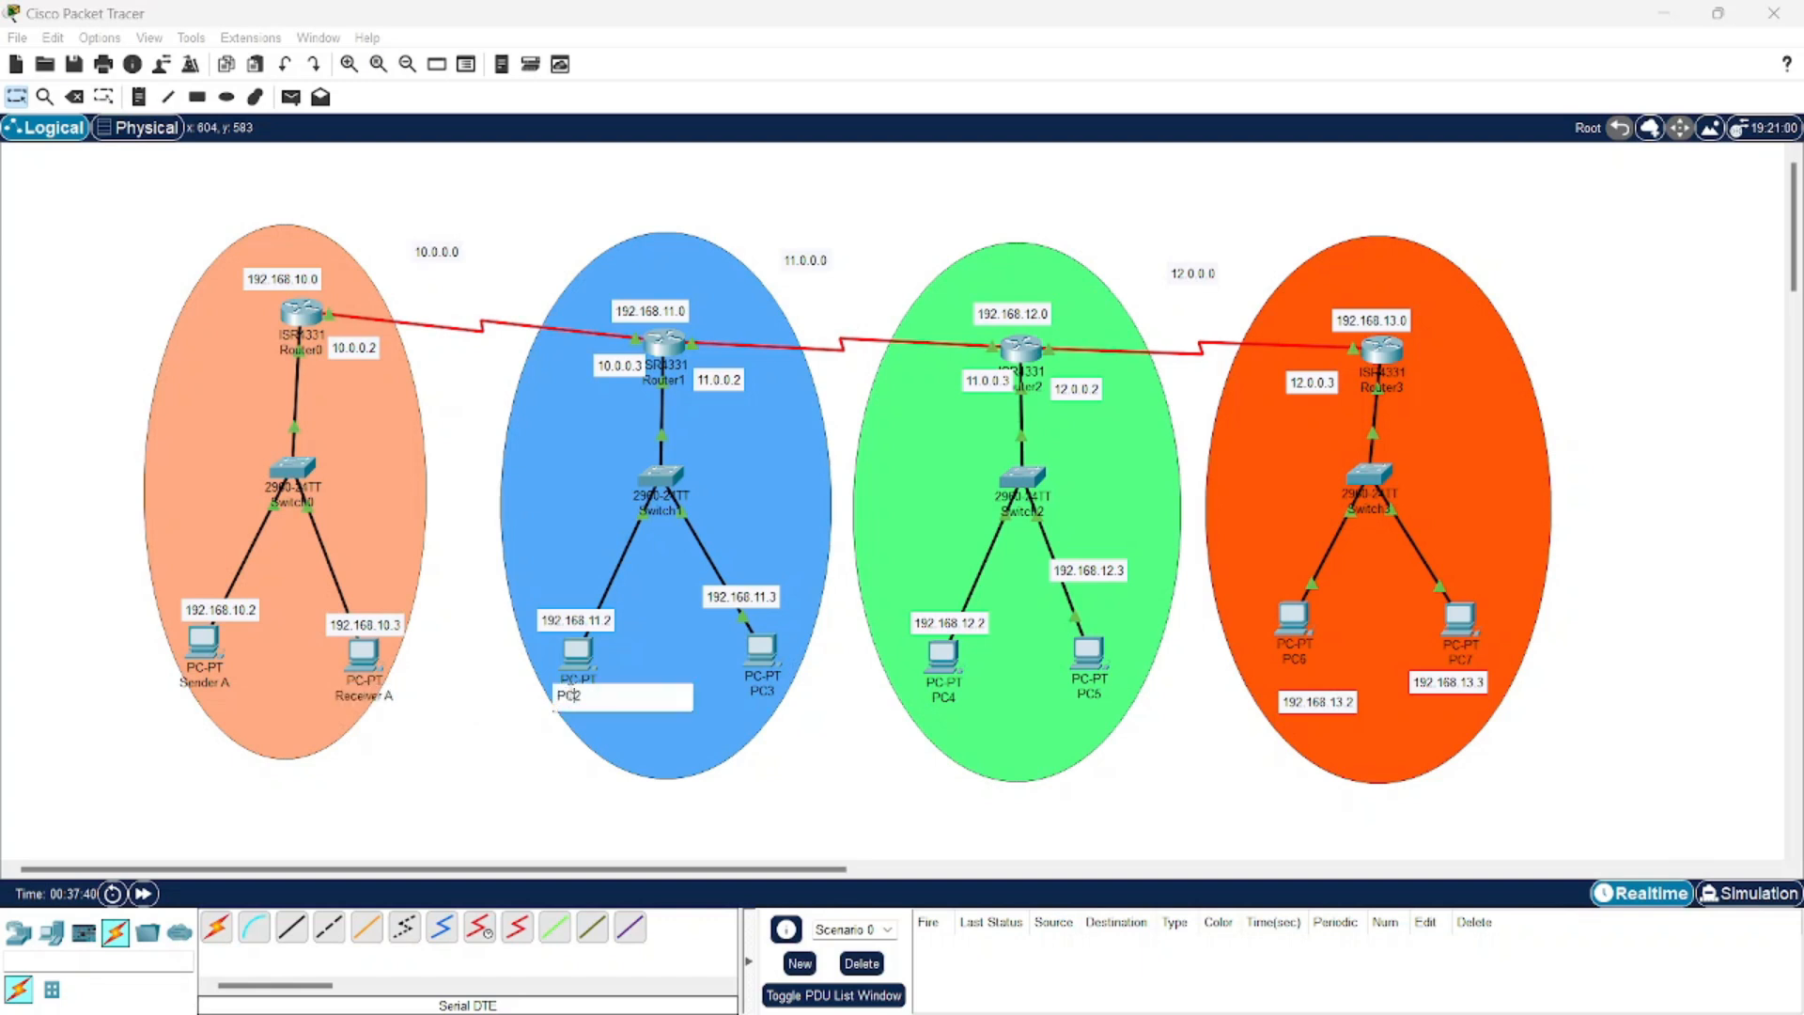
type("Sender B")
left_click(755, 693)
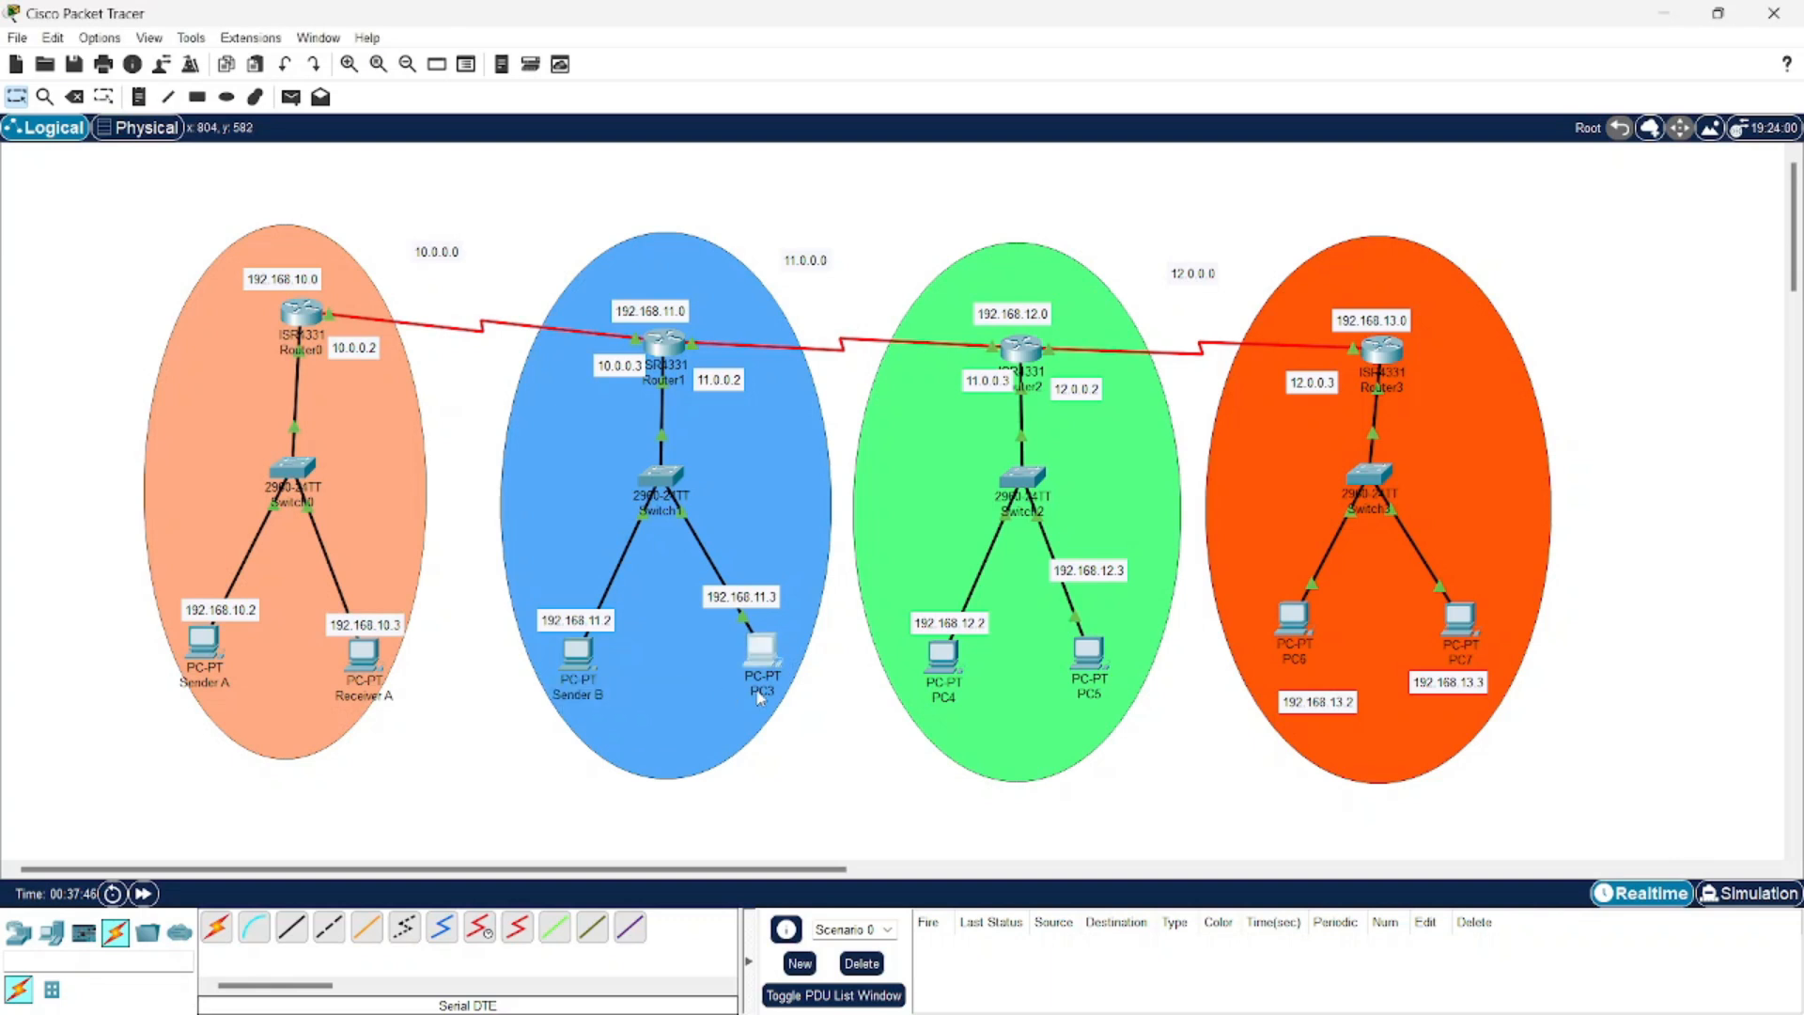
key("BackSpace")
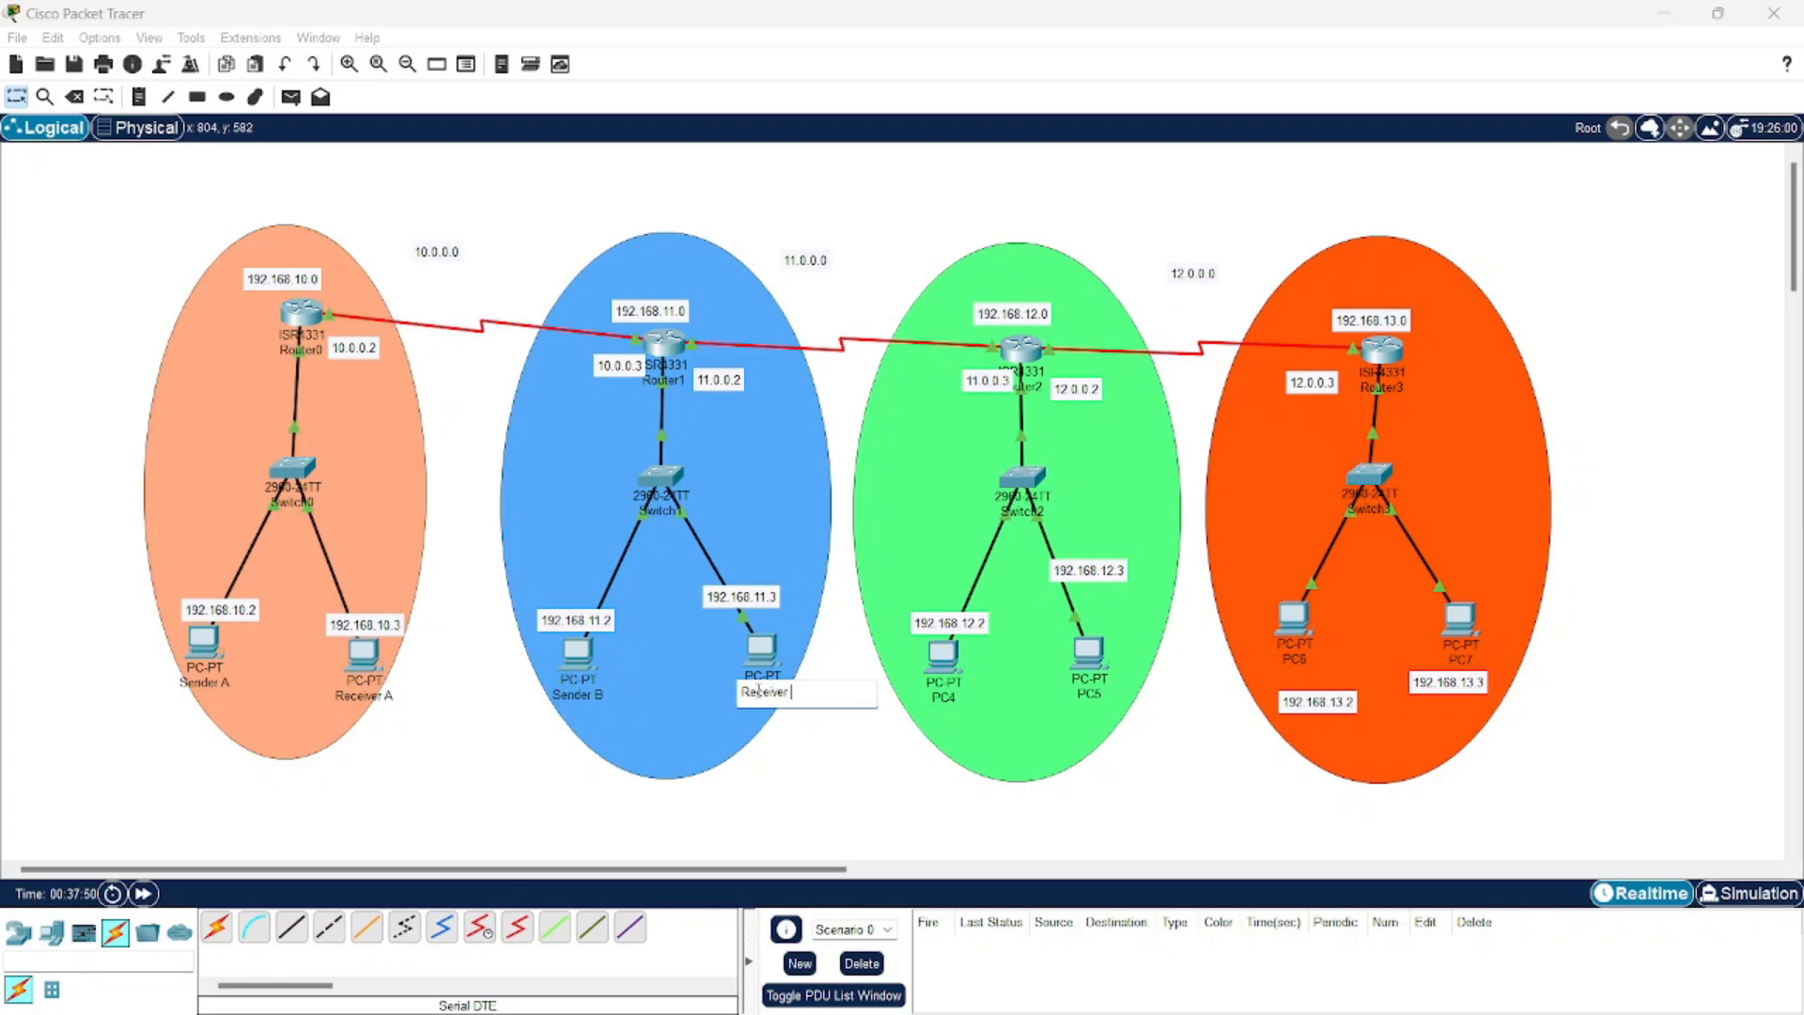
Rename PC4 as Sender C and PC5 as Receiver C
left_click(947, 696)
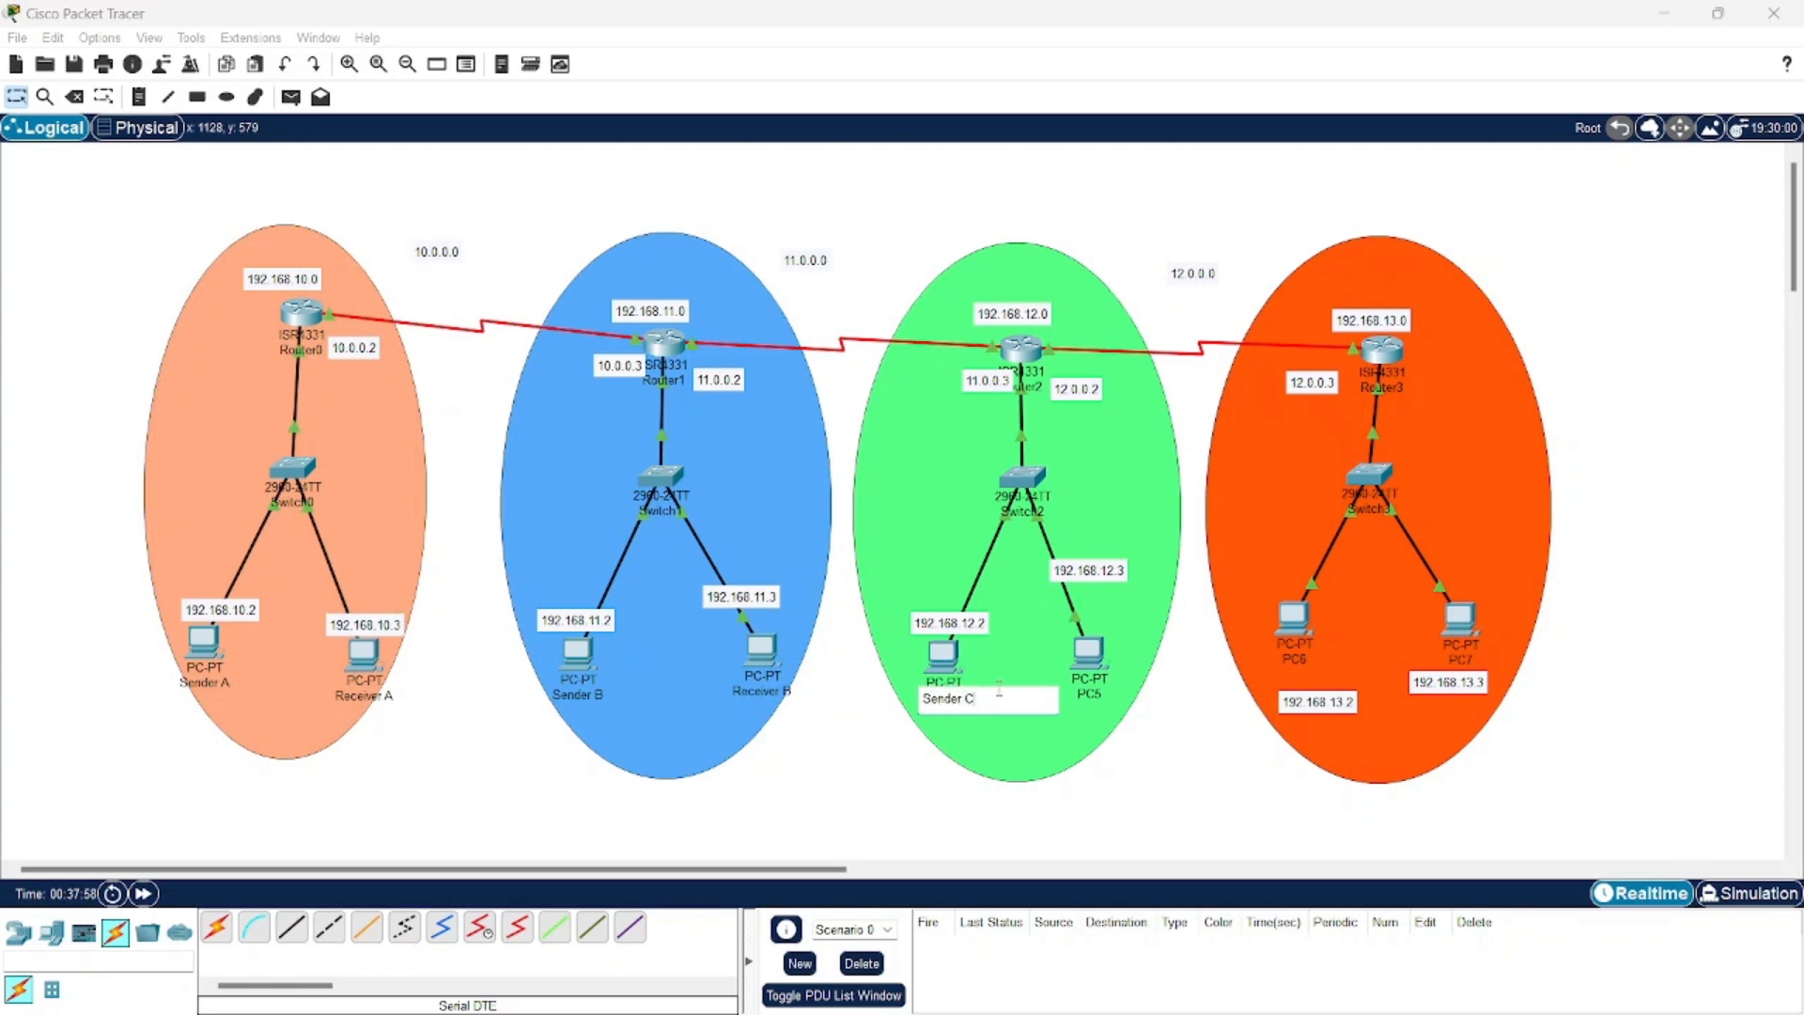
left_click(1088, 695)
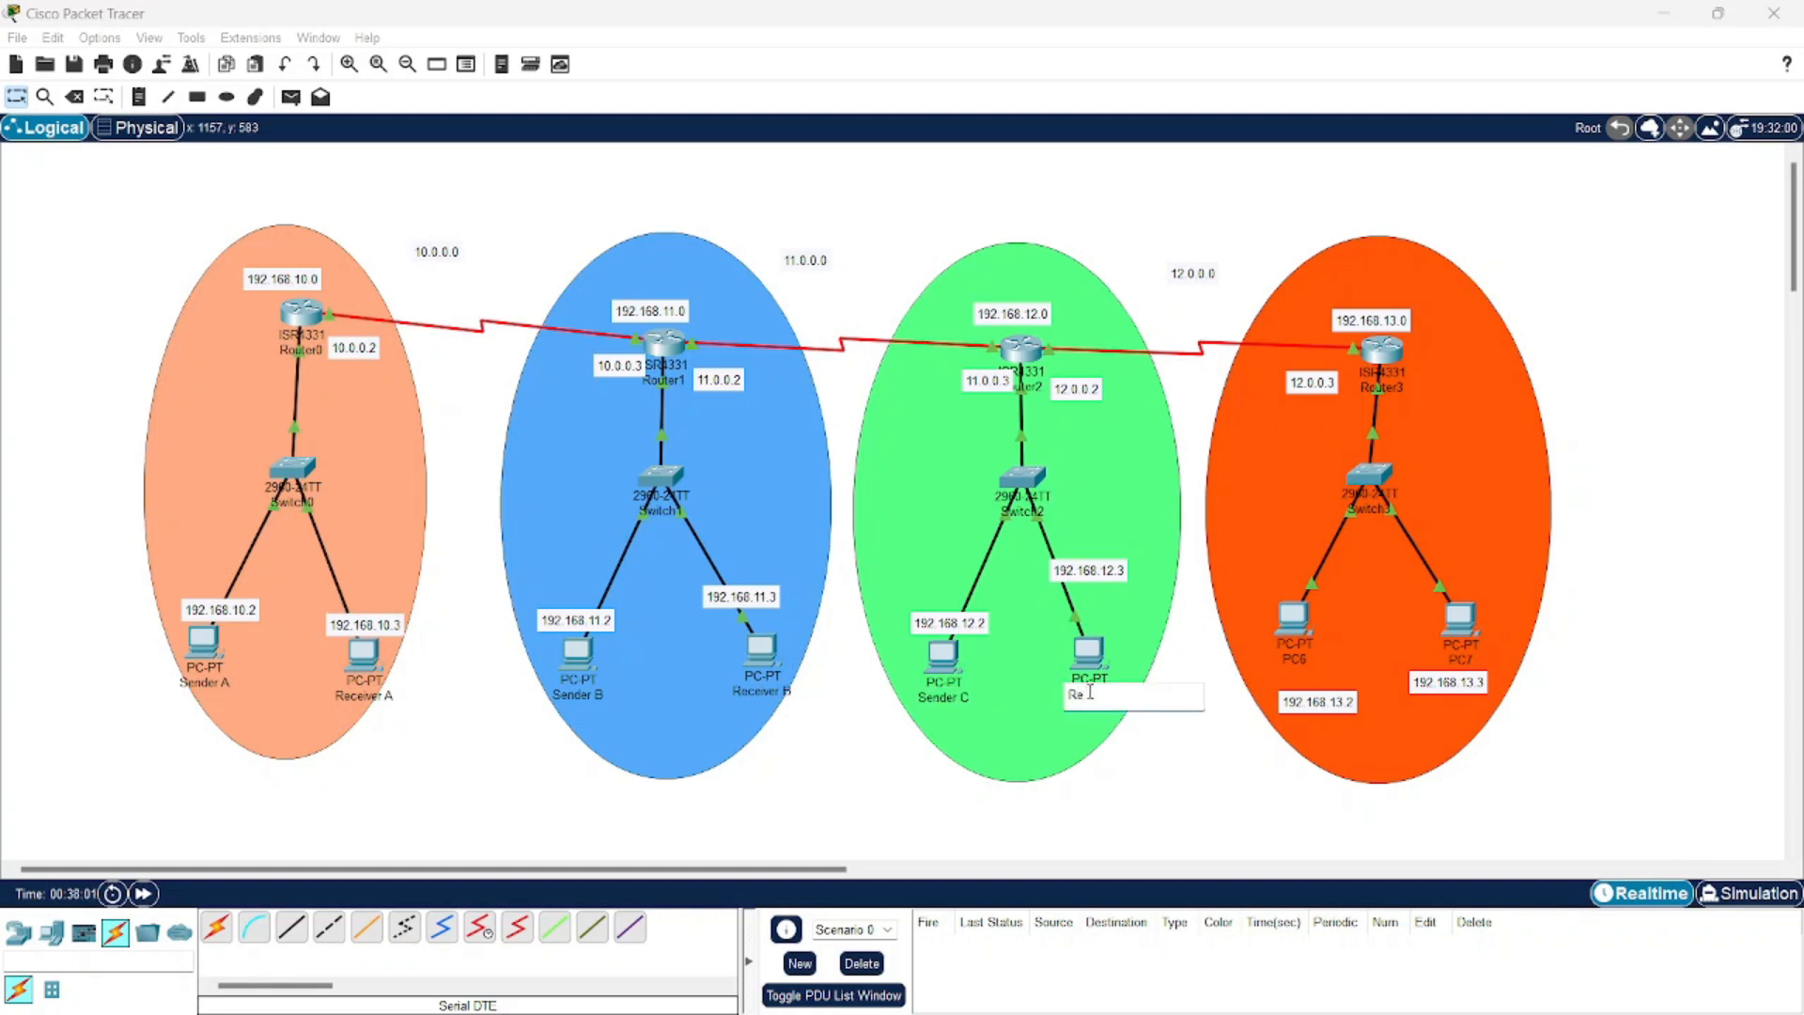
type("Receiver C")
Rename PC6 as Sender D and PC7 as Receiver D
left_click(1288, 660)
key("BackSpace")
key("BackSpace")
key("BackSpace")
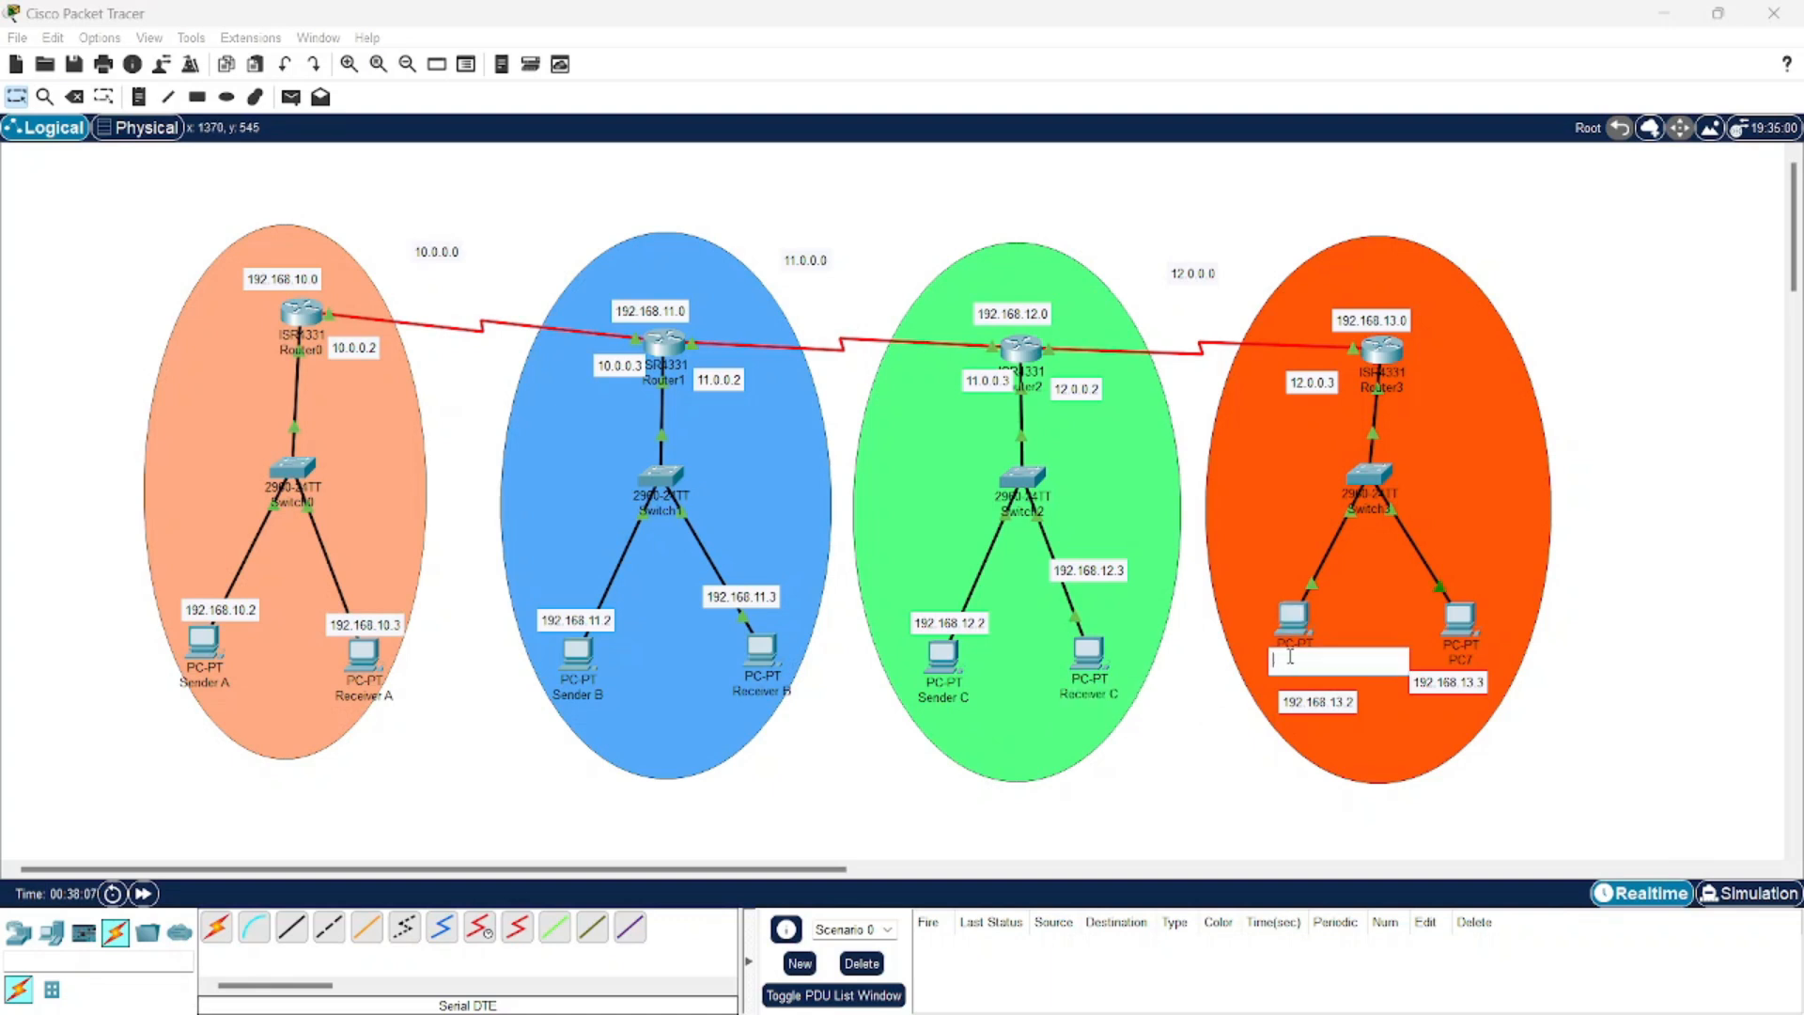
type("Sender D")
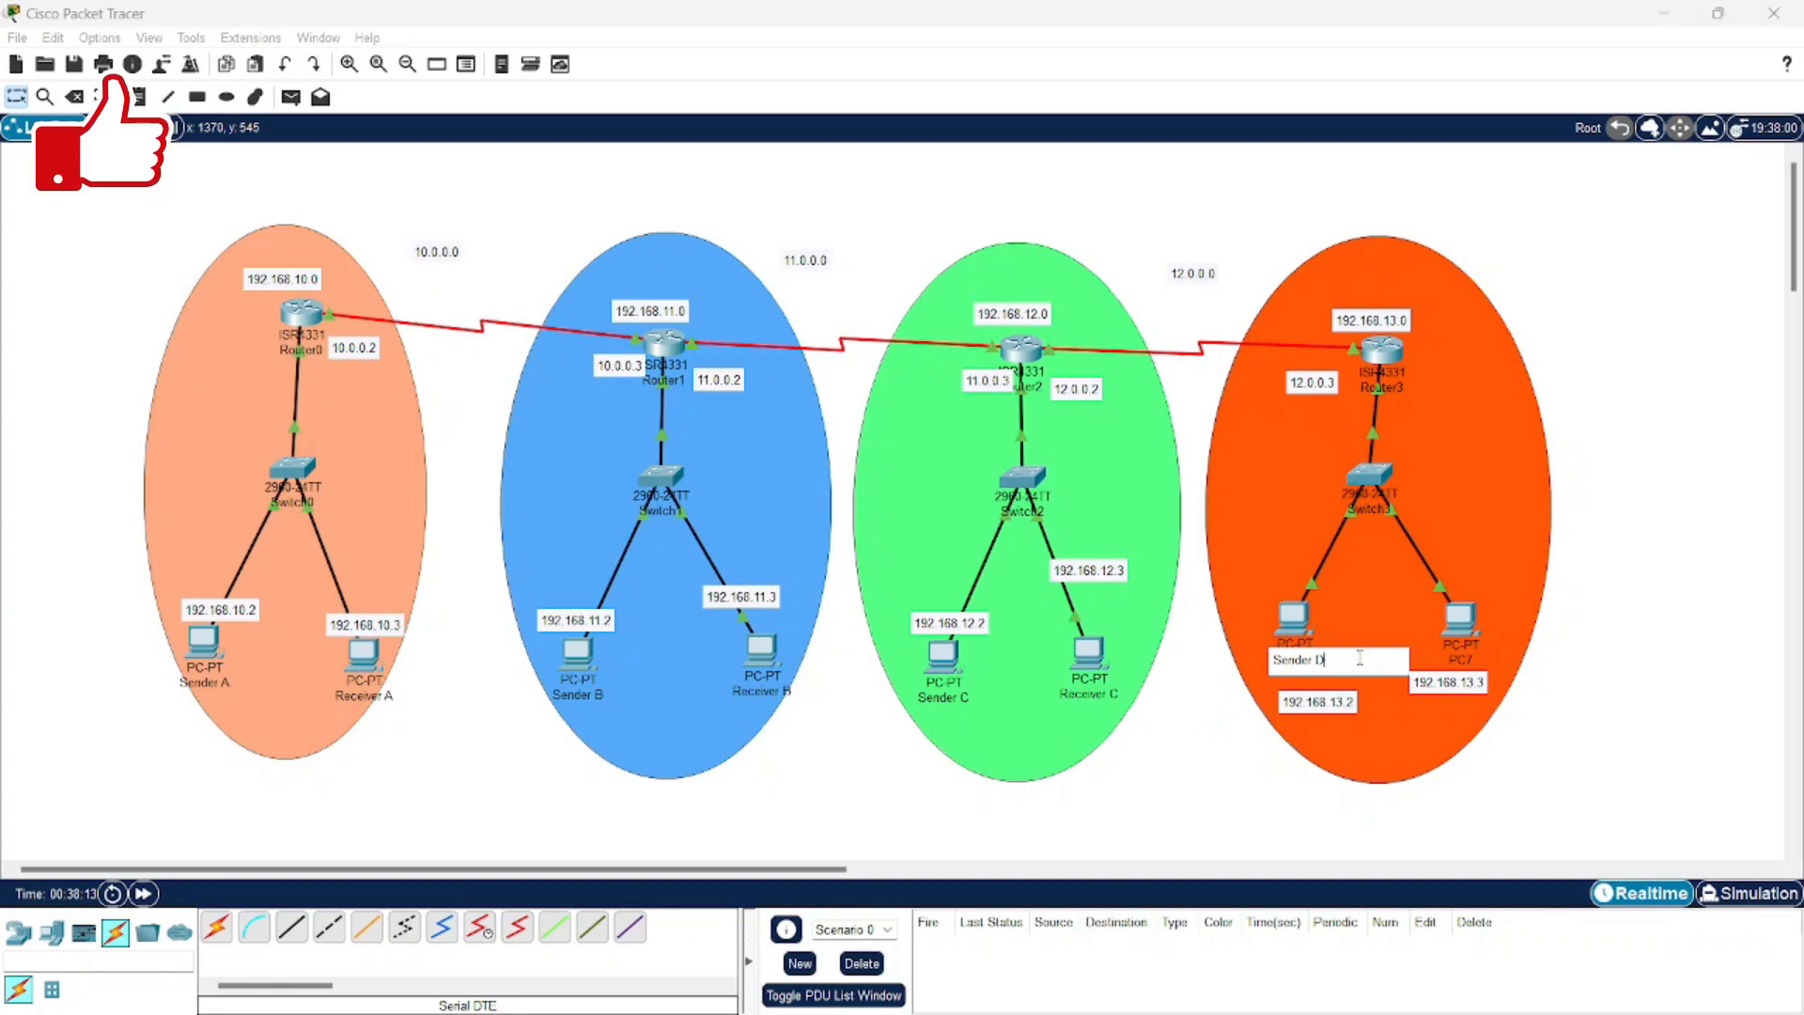
left_click(1461, 659)
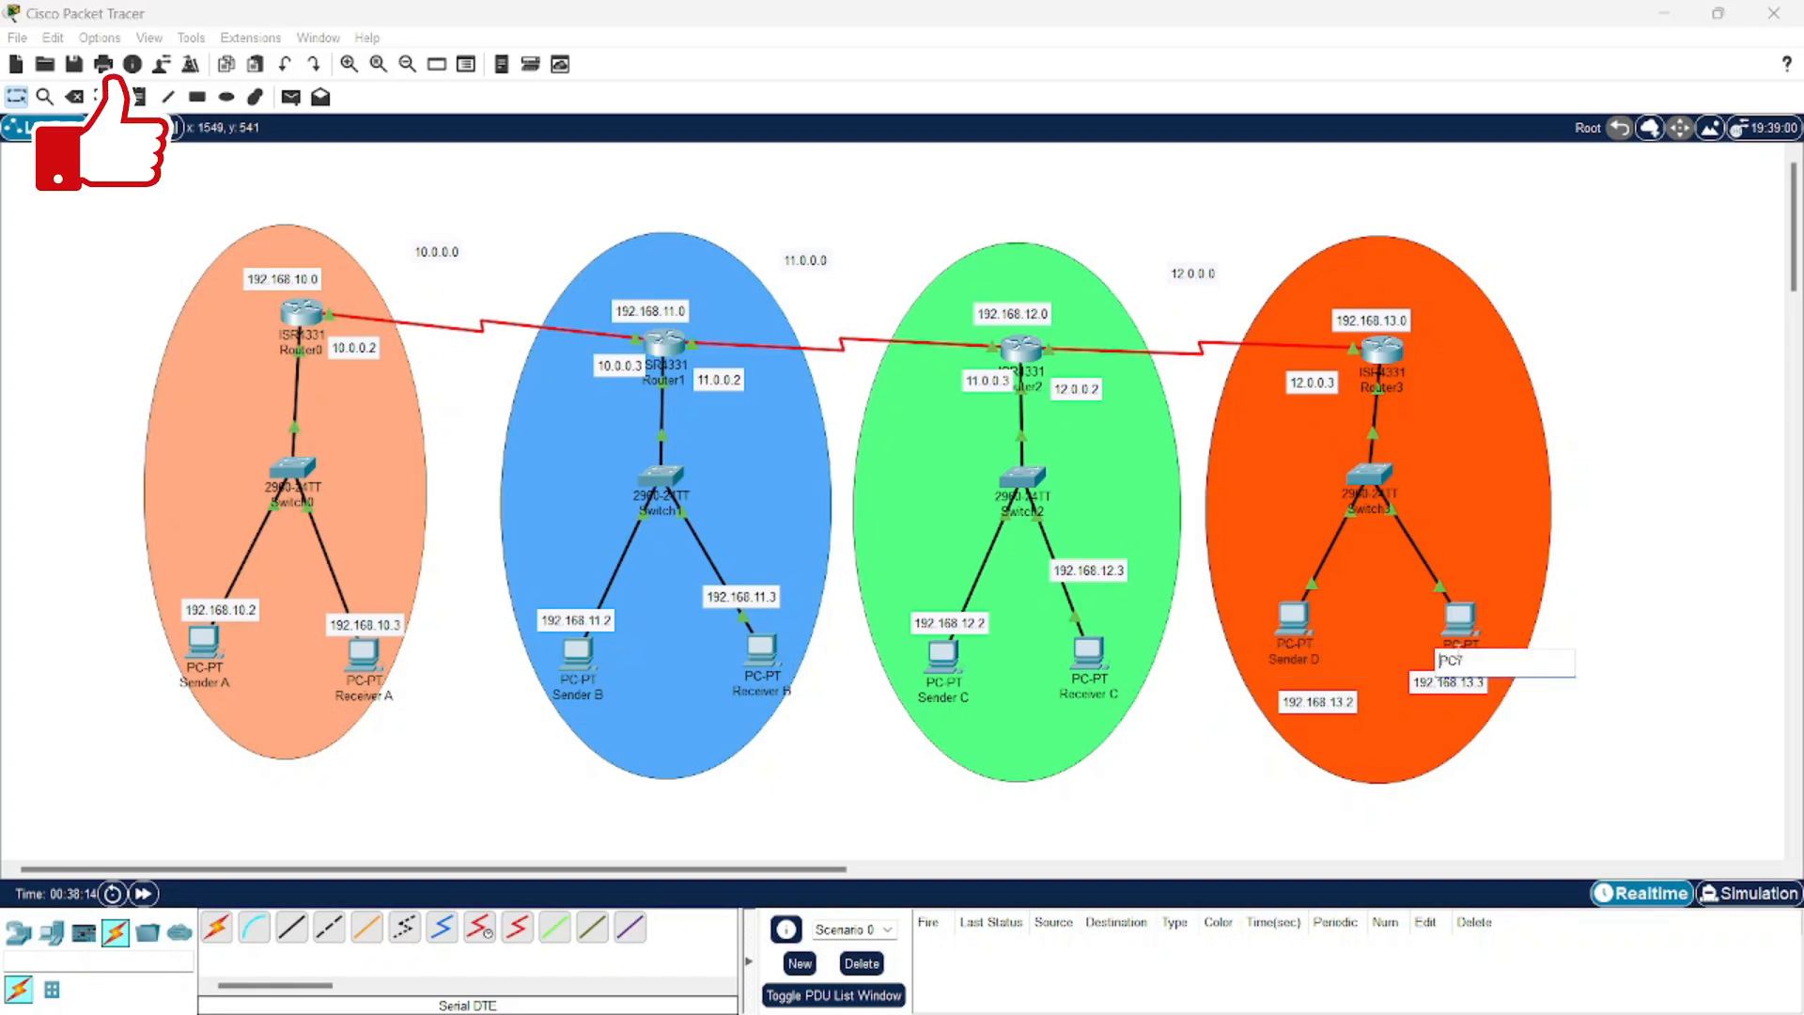
type("Receiver D")
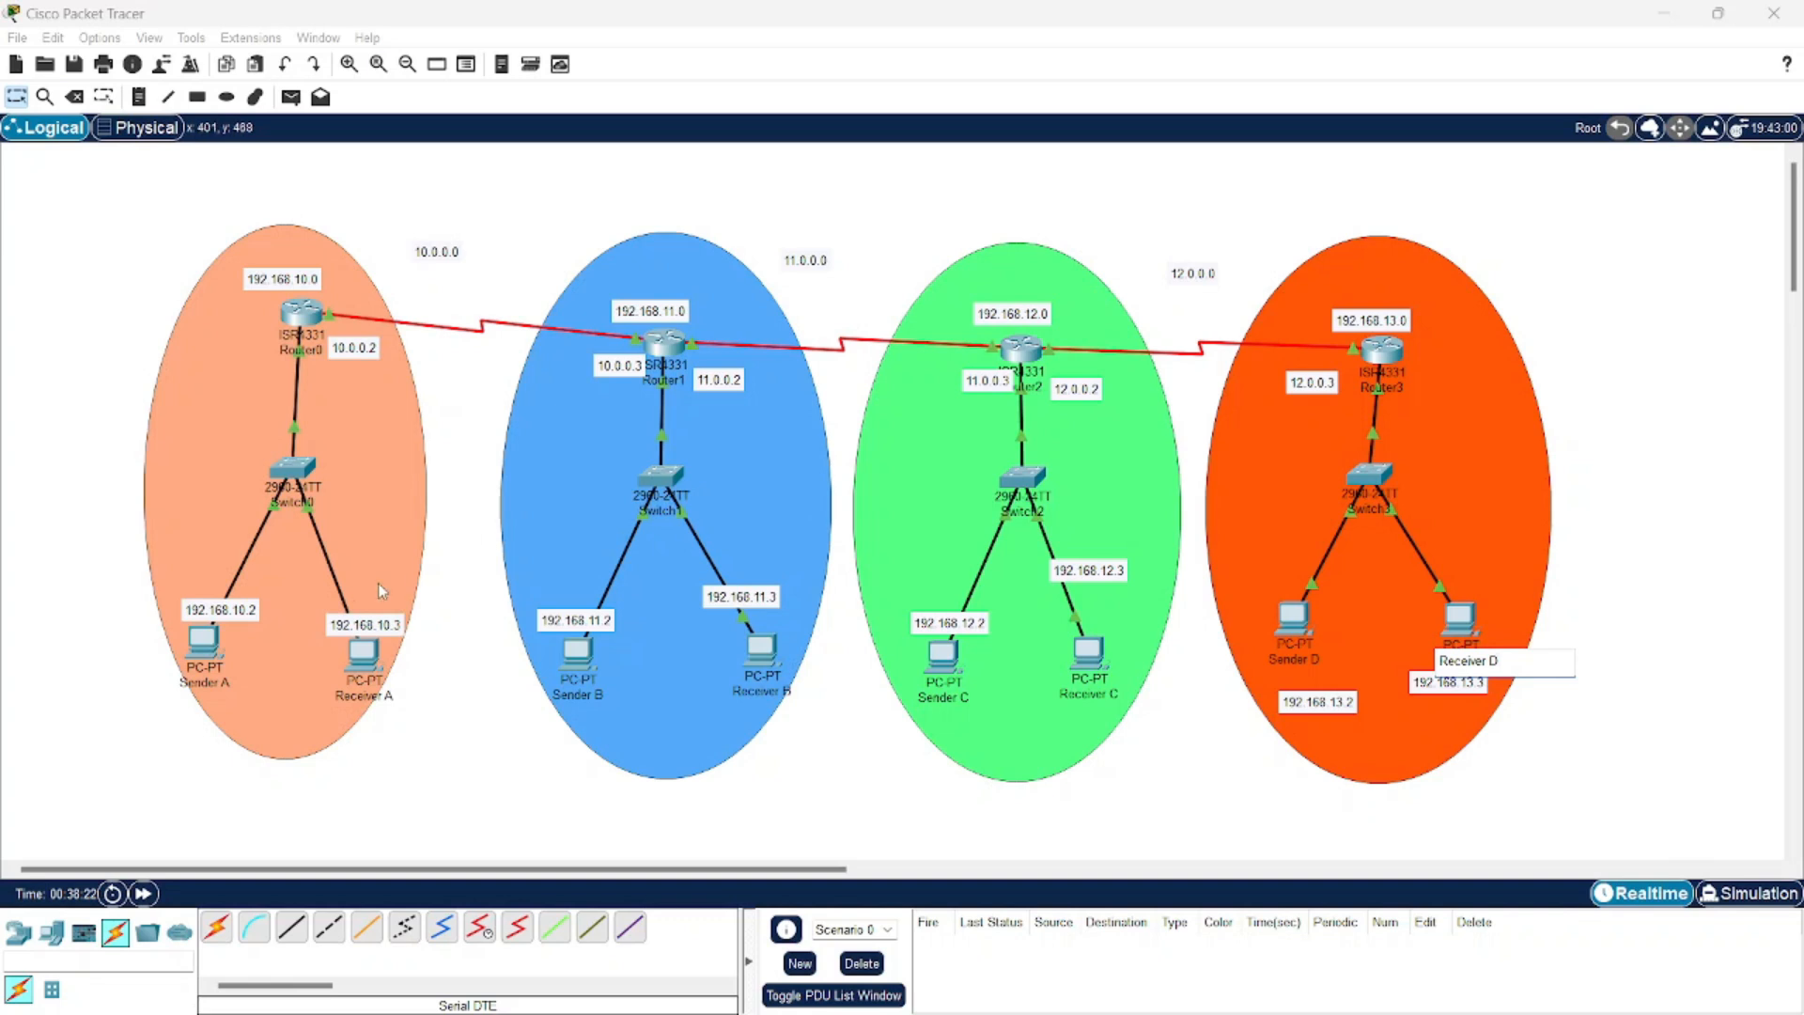
Switch to simulation mode and add a simple PDU from Sender A to Receiver B
left_click(1748, 893)
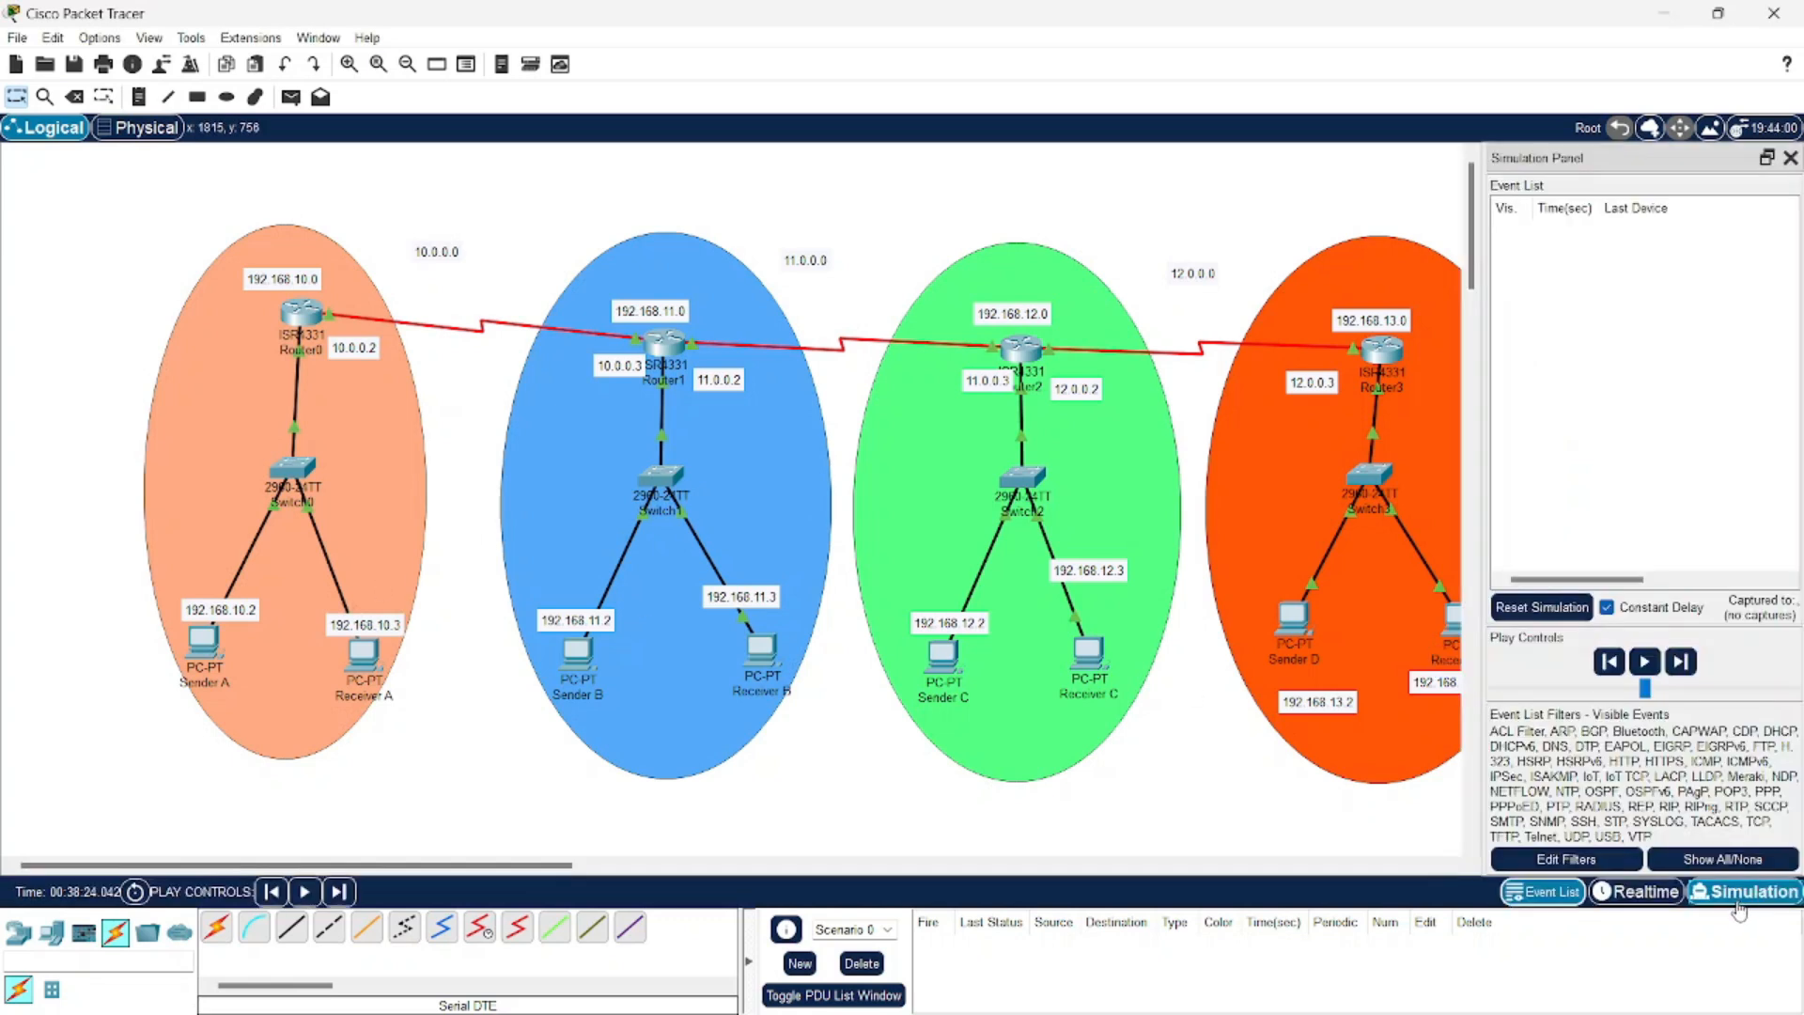
left_click(290, 96)
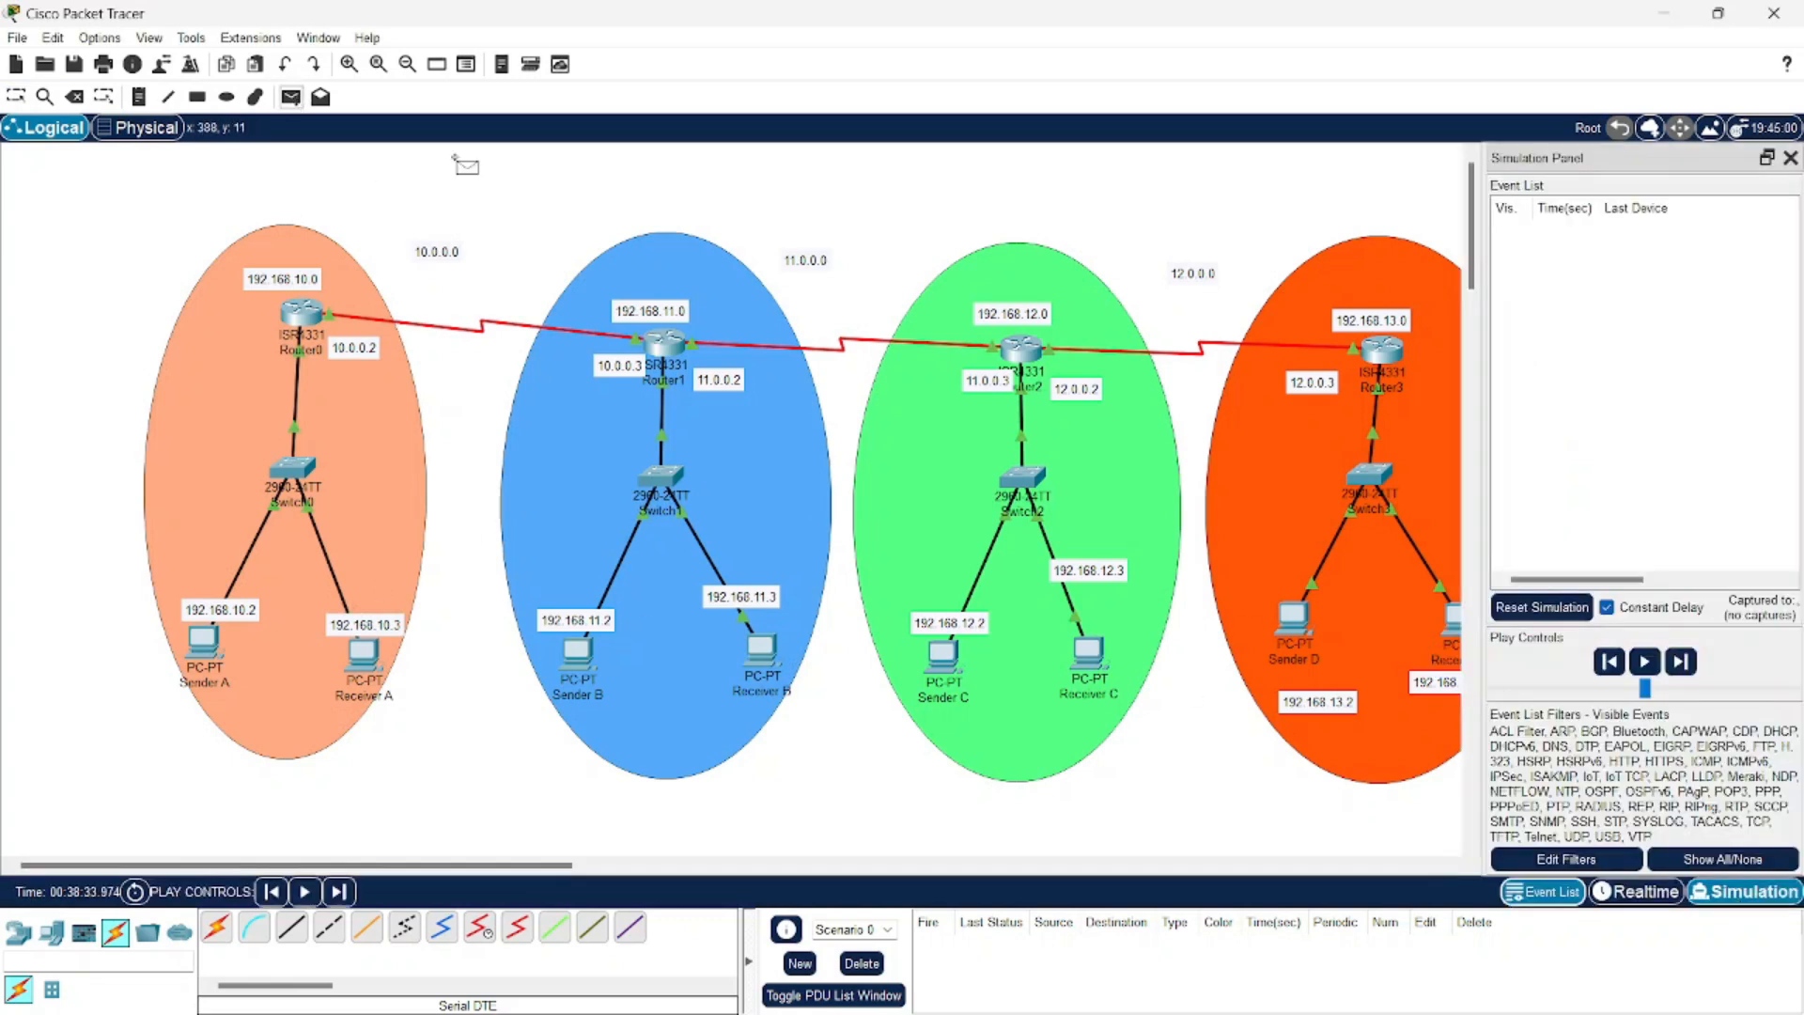
scroll(575, 442, "right", 4)
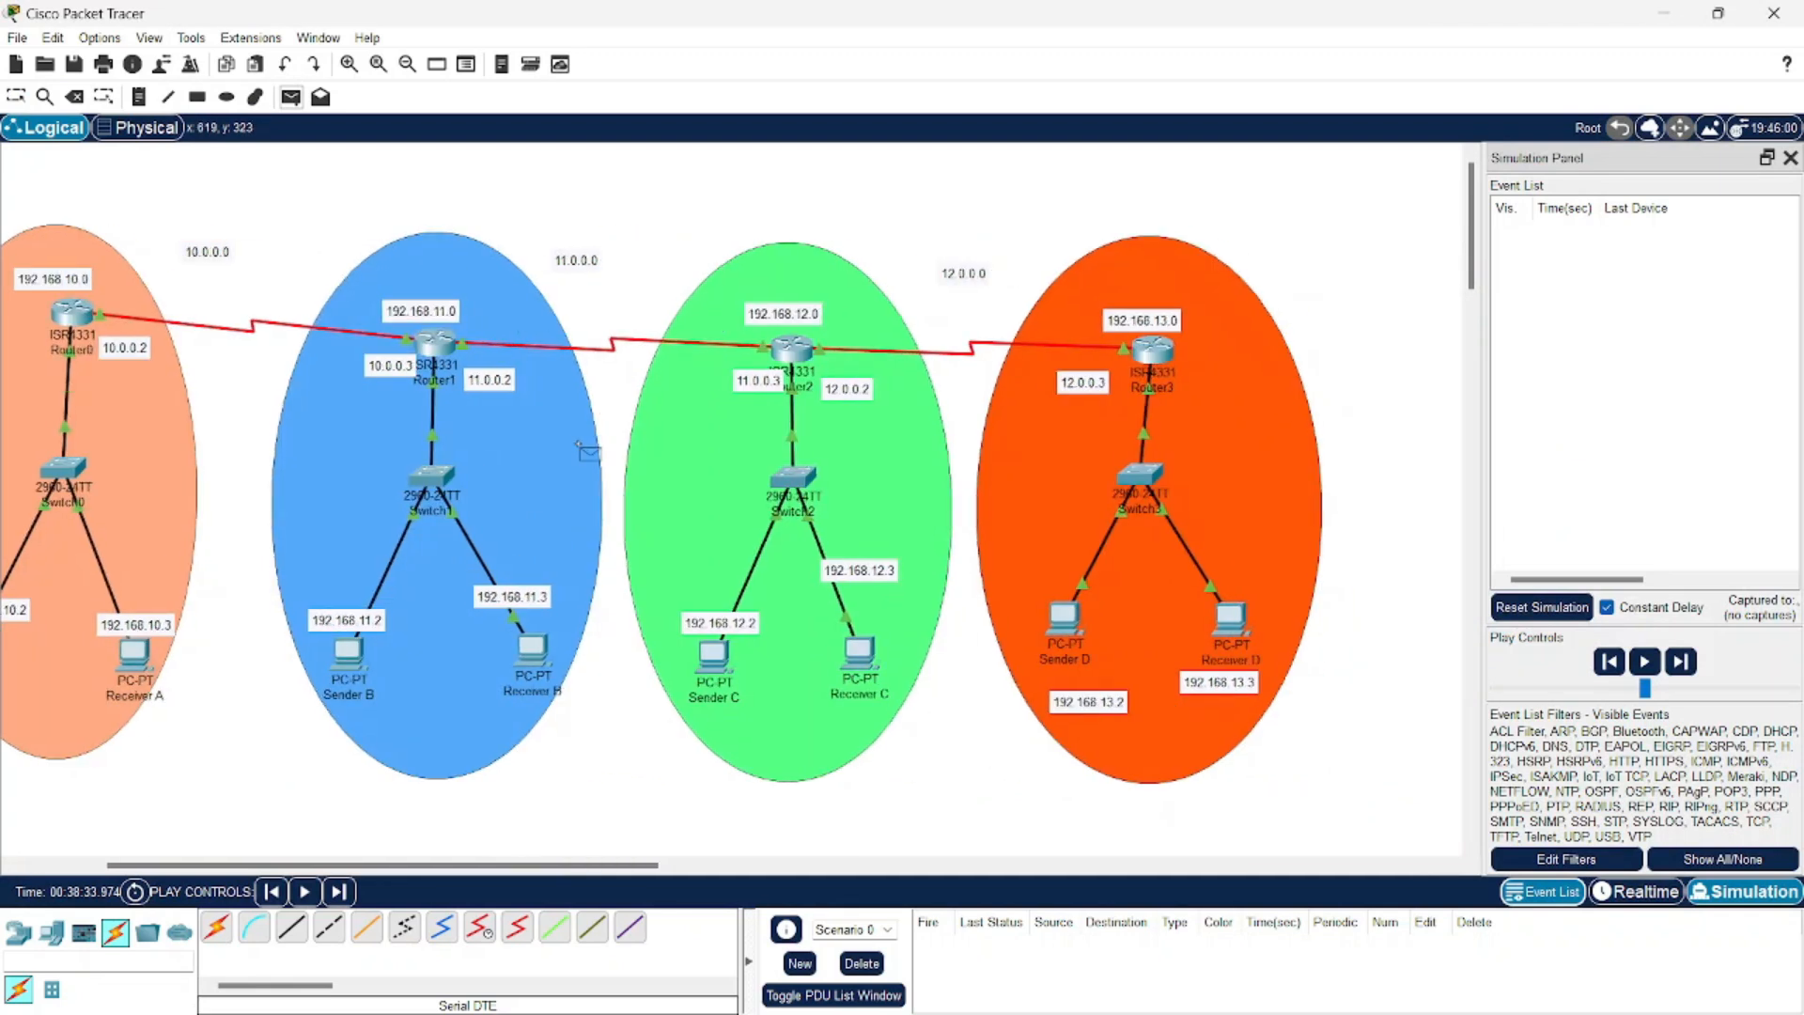
scroll(575, 441, "left", 3)
left_click(115, 643)
left_click(673, 646)
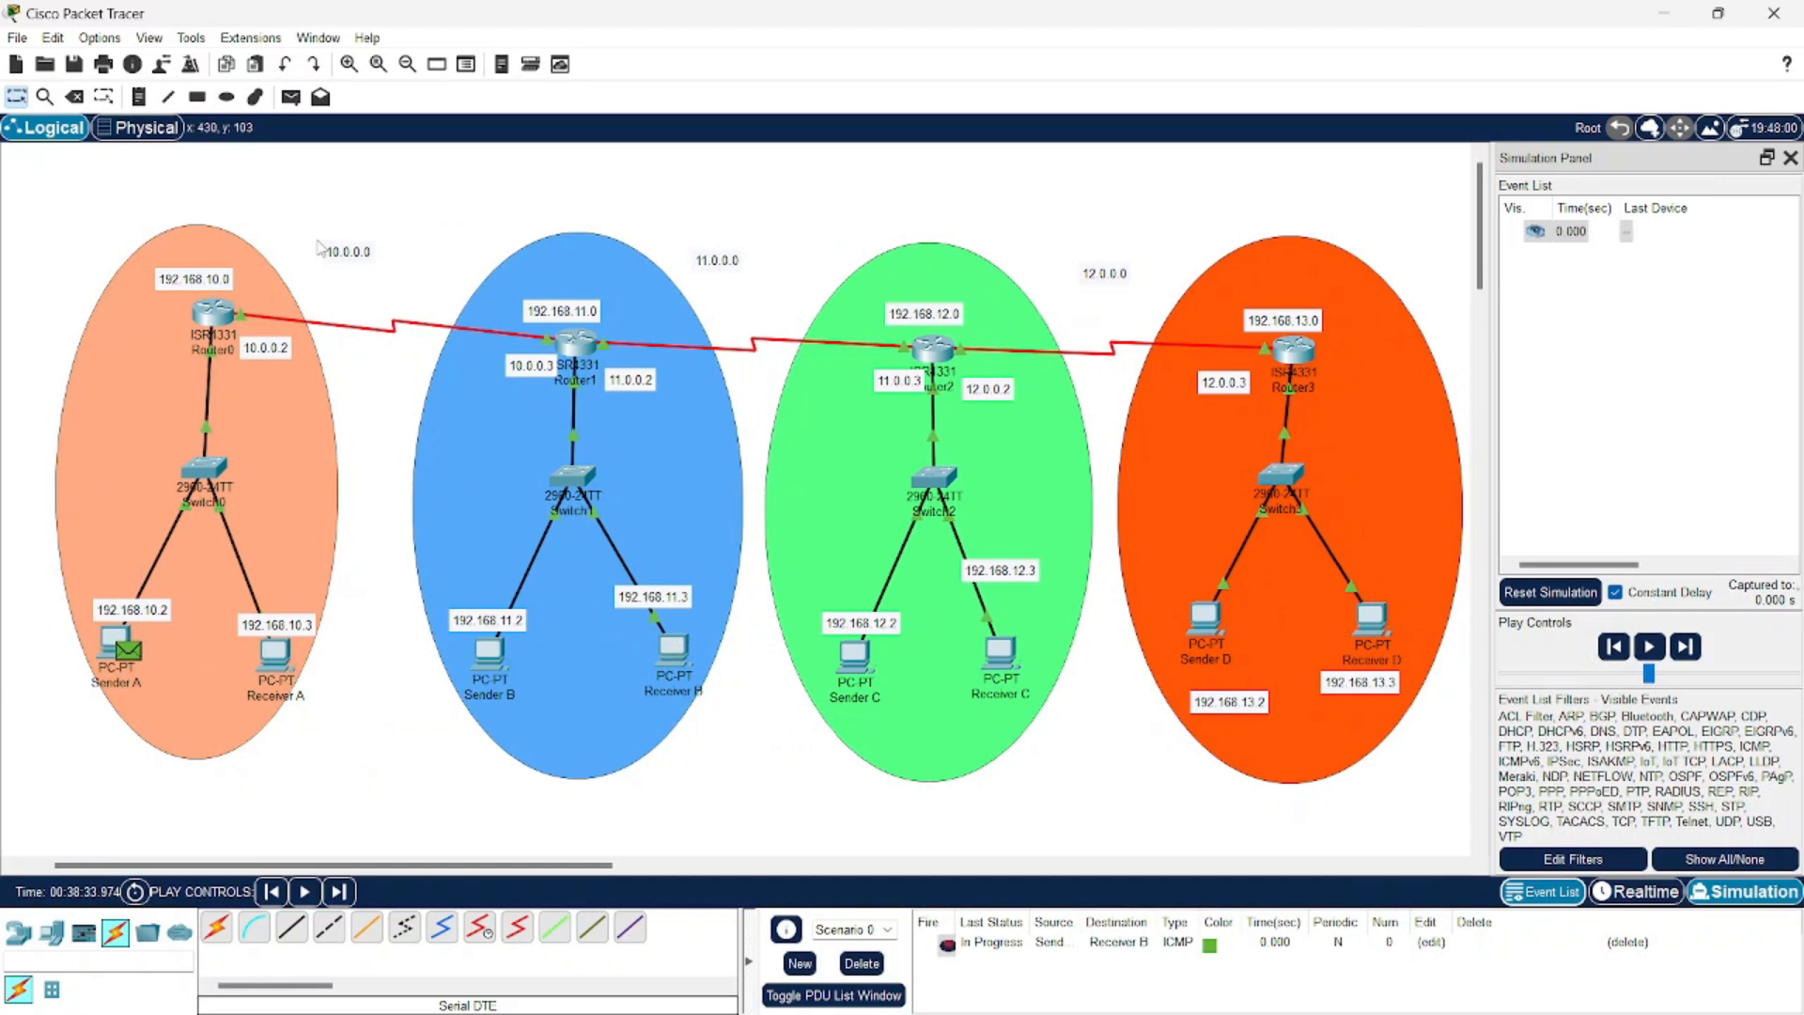
Add a second simple PDU from Sender A to Receiver C in the simulation
left_click(290, 96)
left_click(114, 644)
left_click(996, 655)
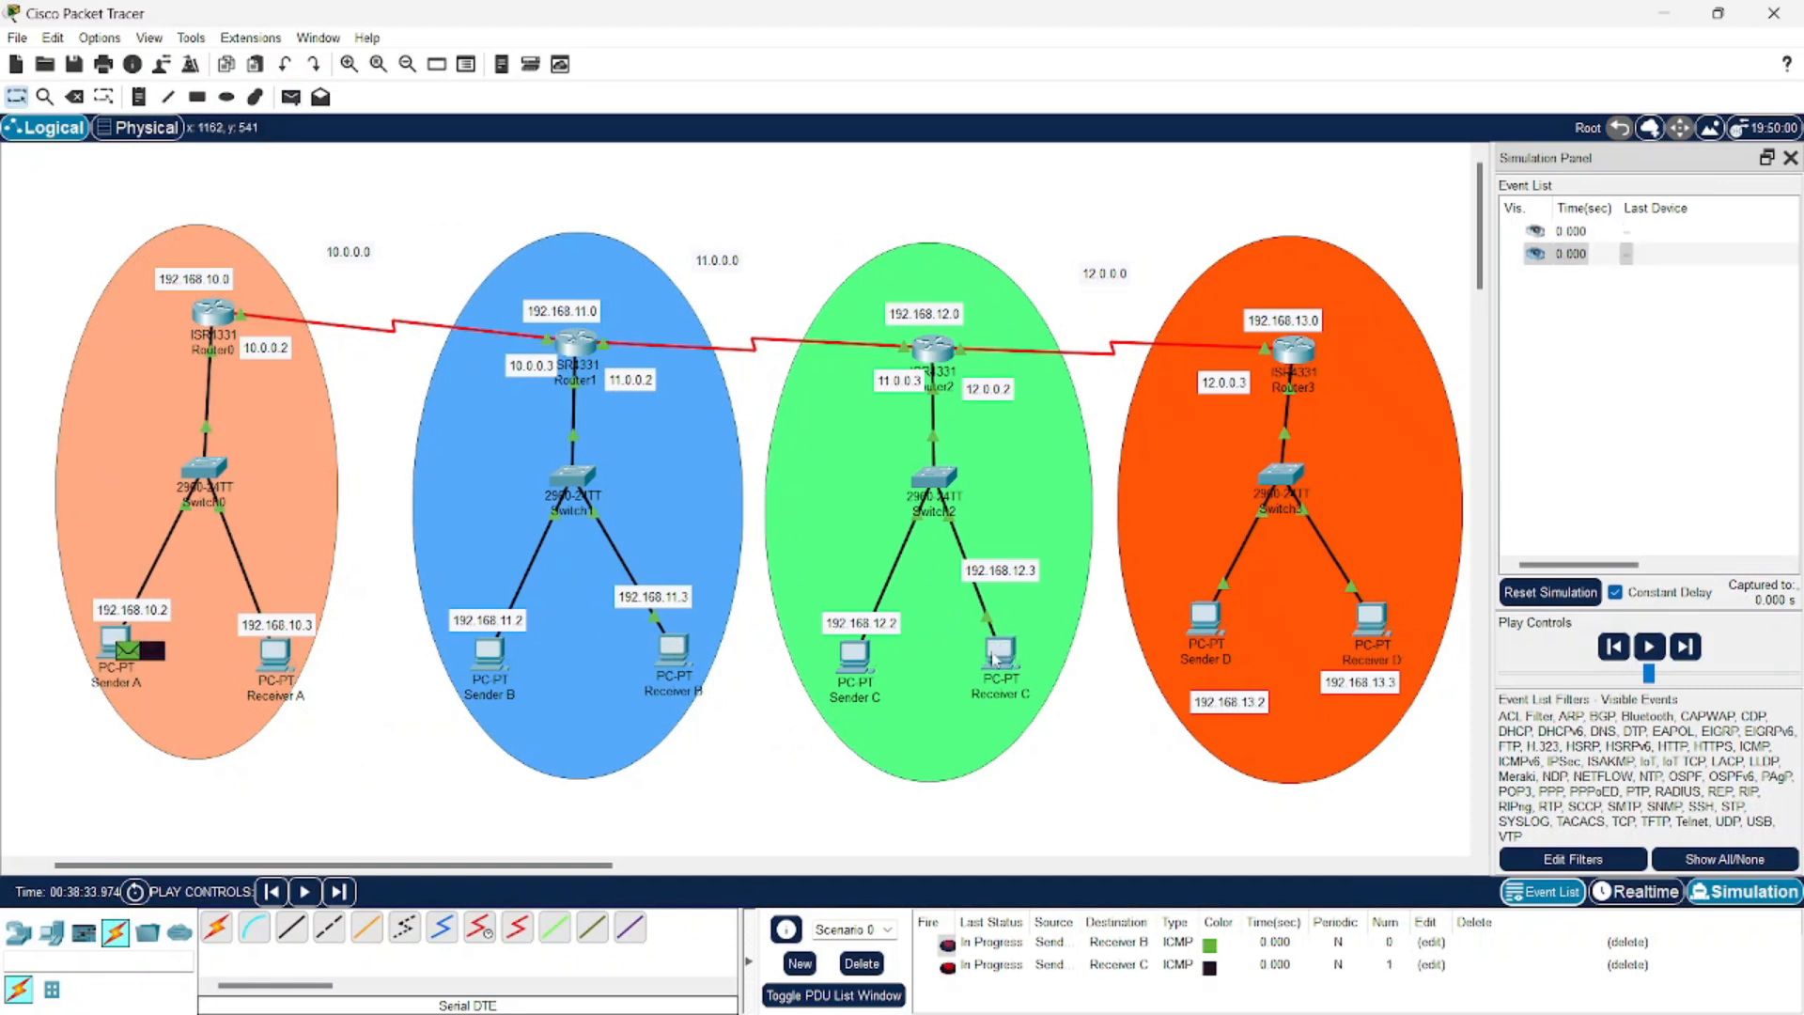
Add a simple PDU from Sender A to Receiver D in the simulation
left_click(291, 97)
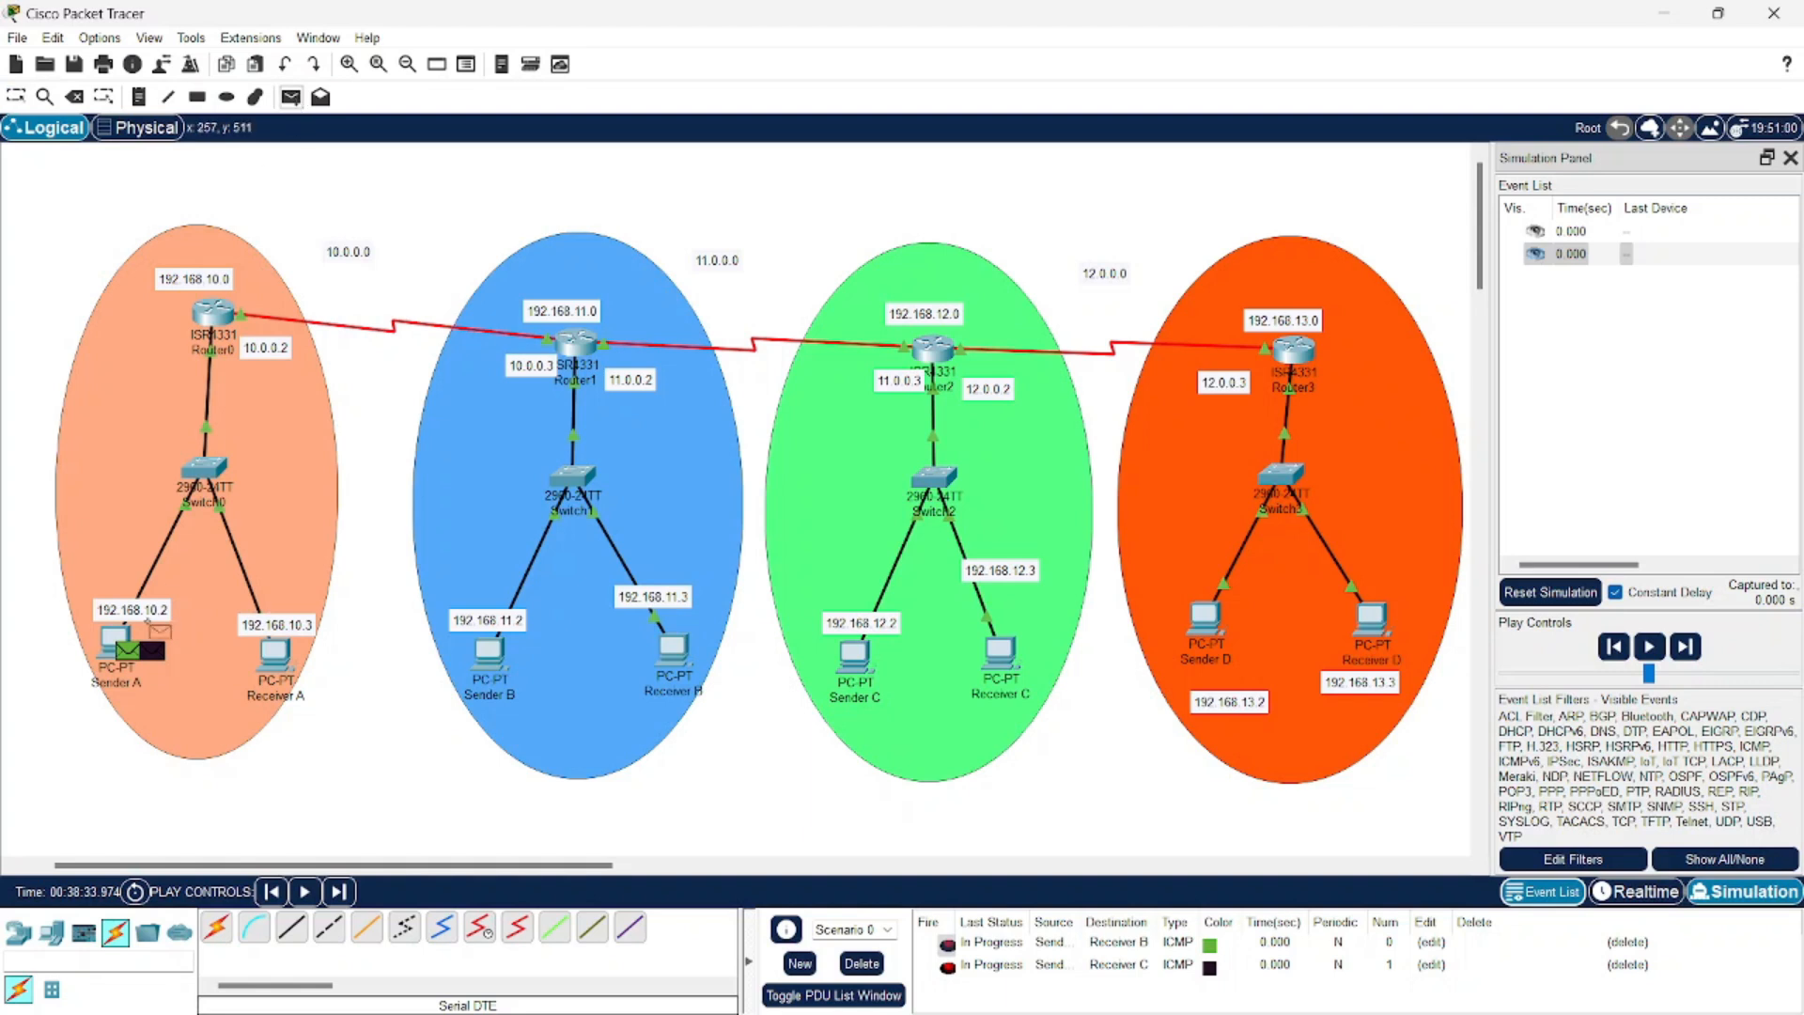
left_click(112, 632)
left_click(1373, 615)
Add simple PDUs from Sender B to Receiver A, Receiver C and Receiver D
left_click(290, 97)
left_click(488, 651)
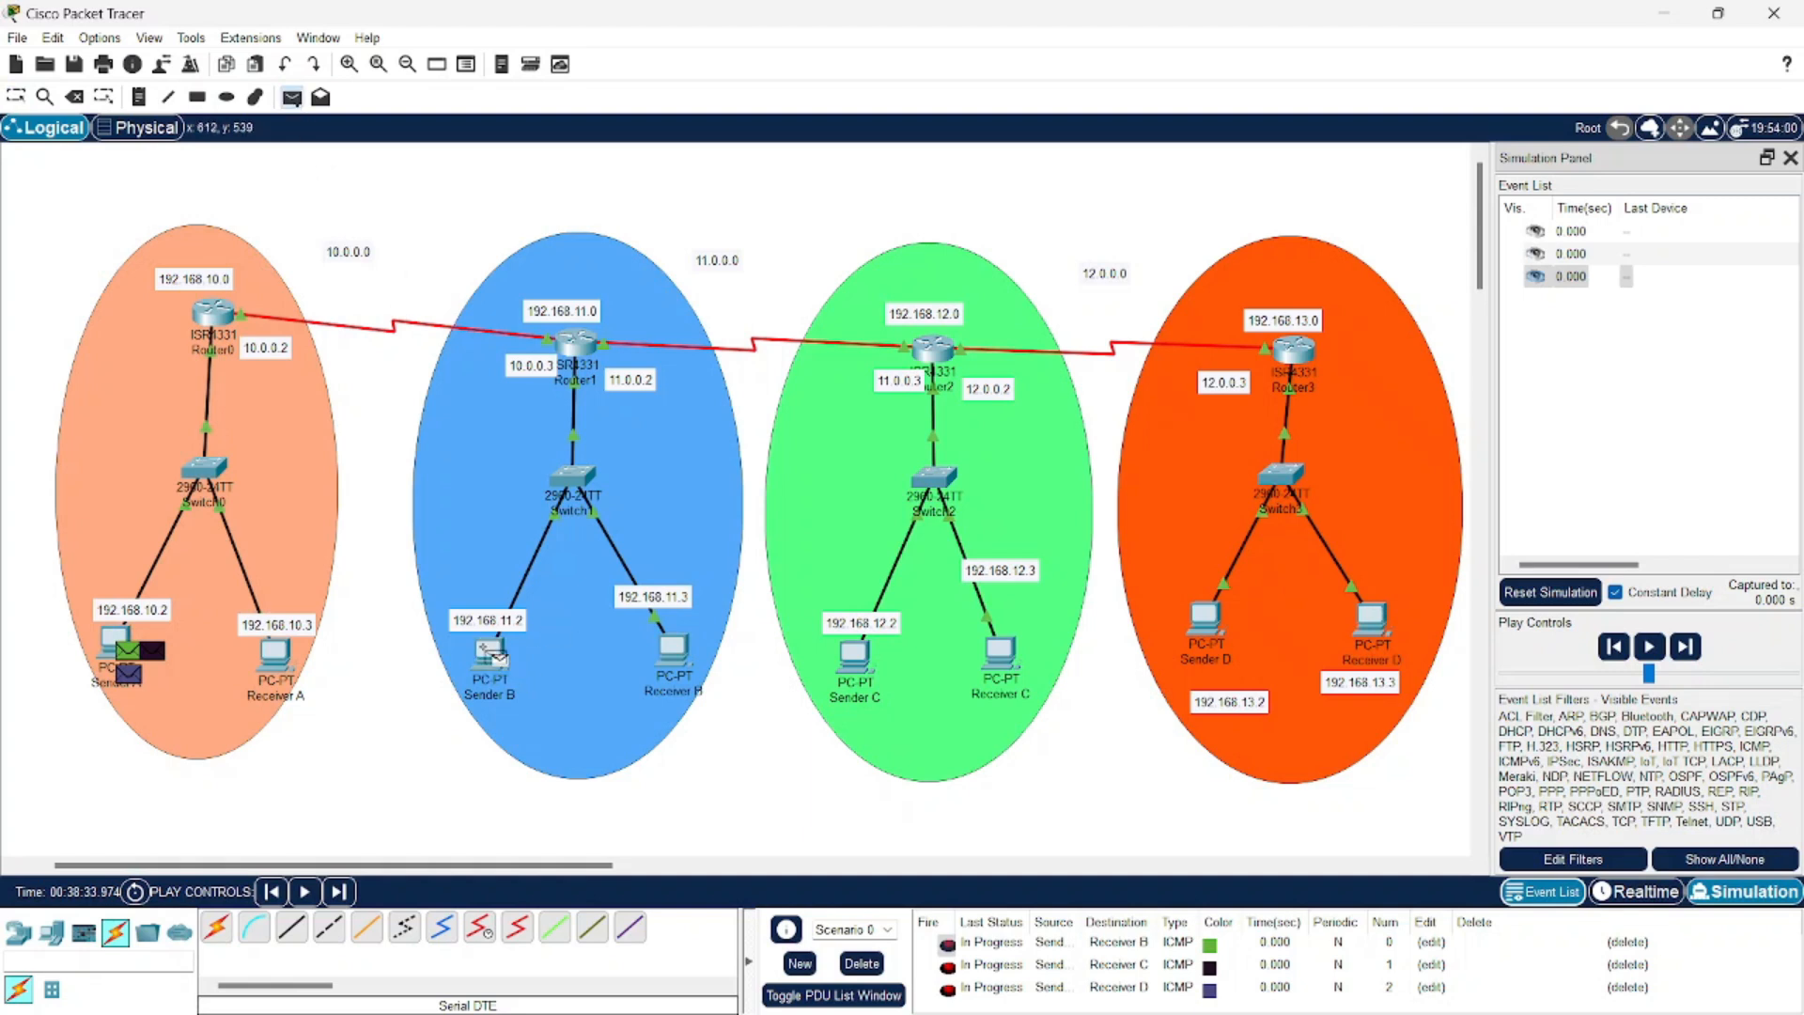
left_click(276, 650)
left_click(290, 97)
left_click(488, 651)
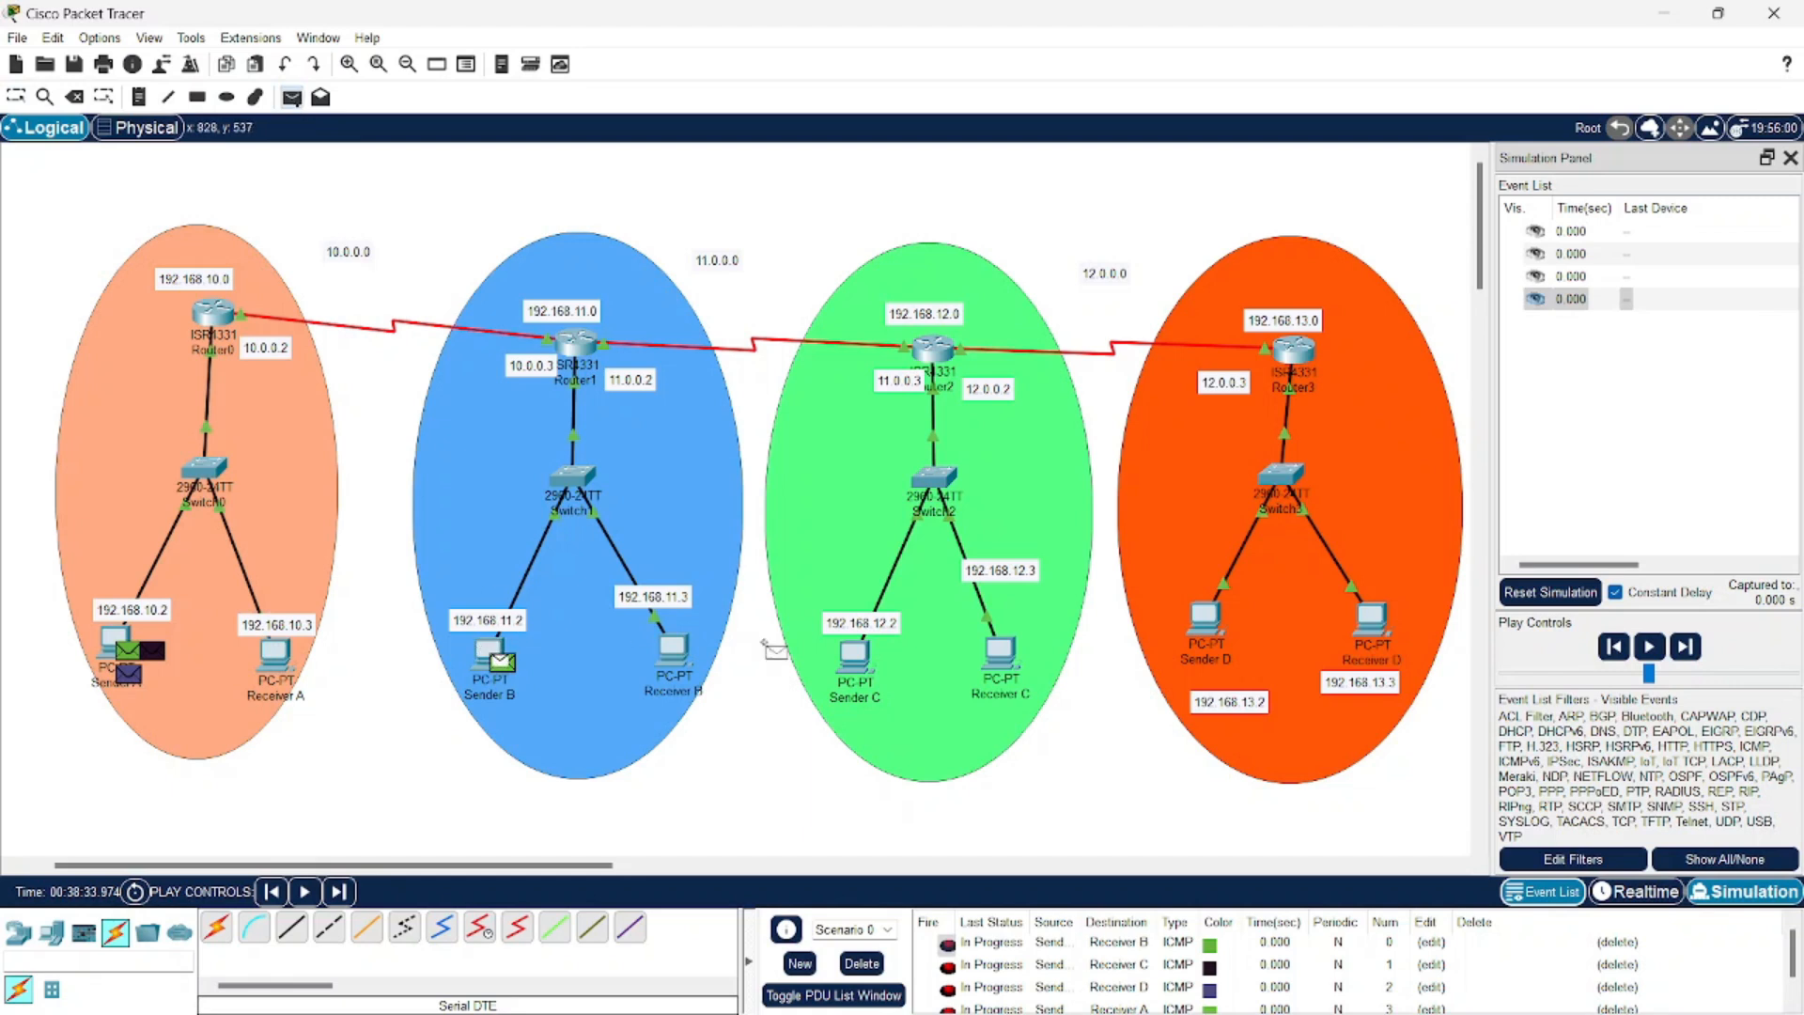
left_click(1000, 651)
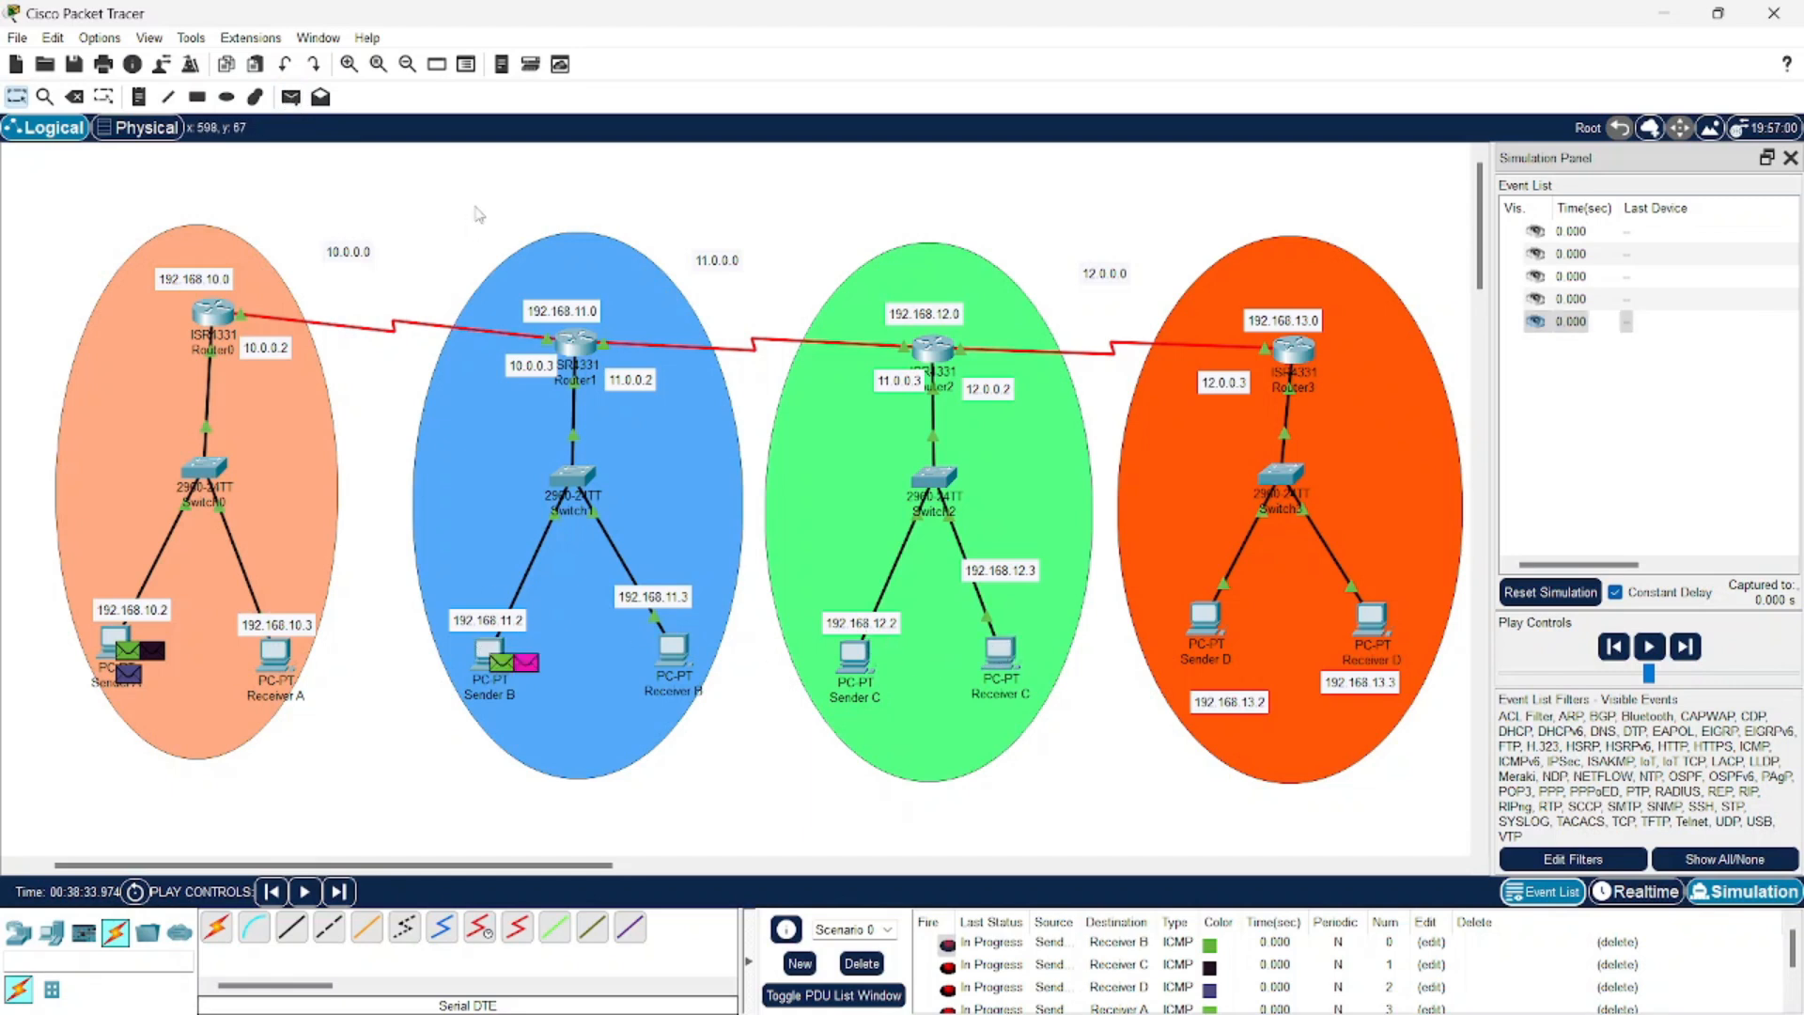
left_click(291, 97)
left_click(488, 650)
left_click(1372, 622)
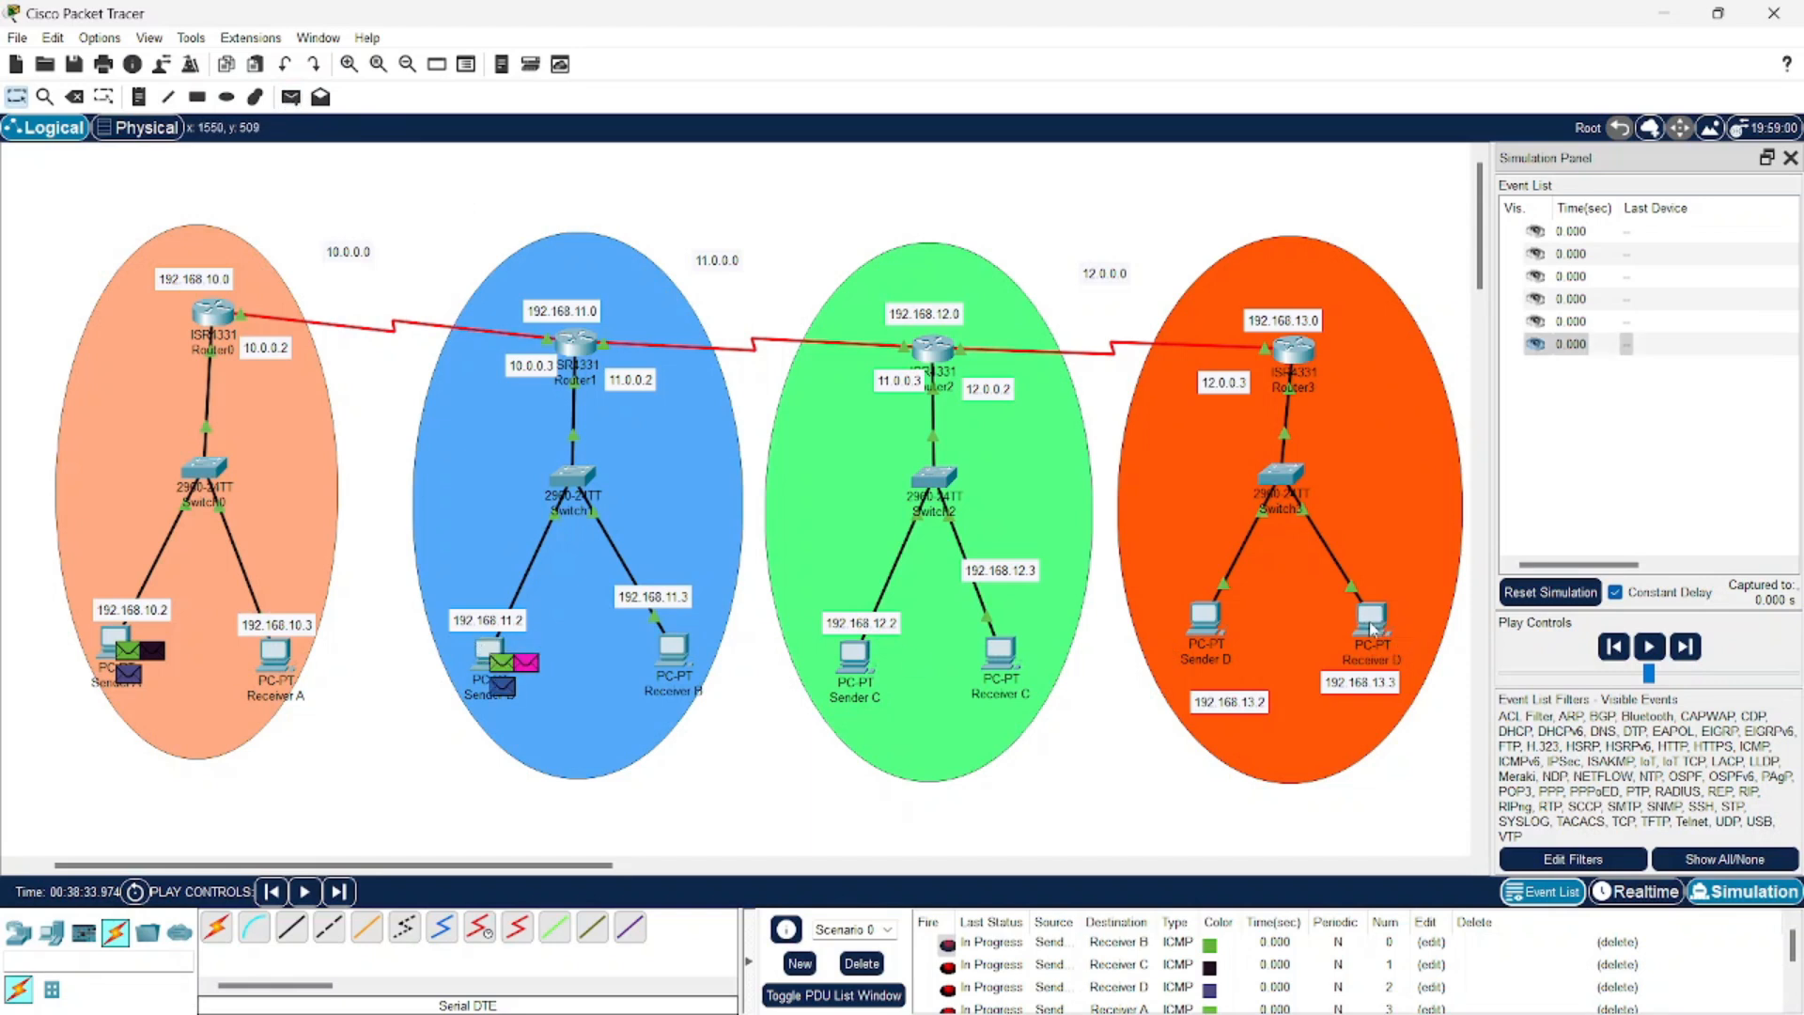
Add simple PDUs from Sender C to Receiver A, Receiver B and Receiver D
left_click(292, 96)
left_click(857, 653)
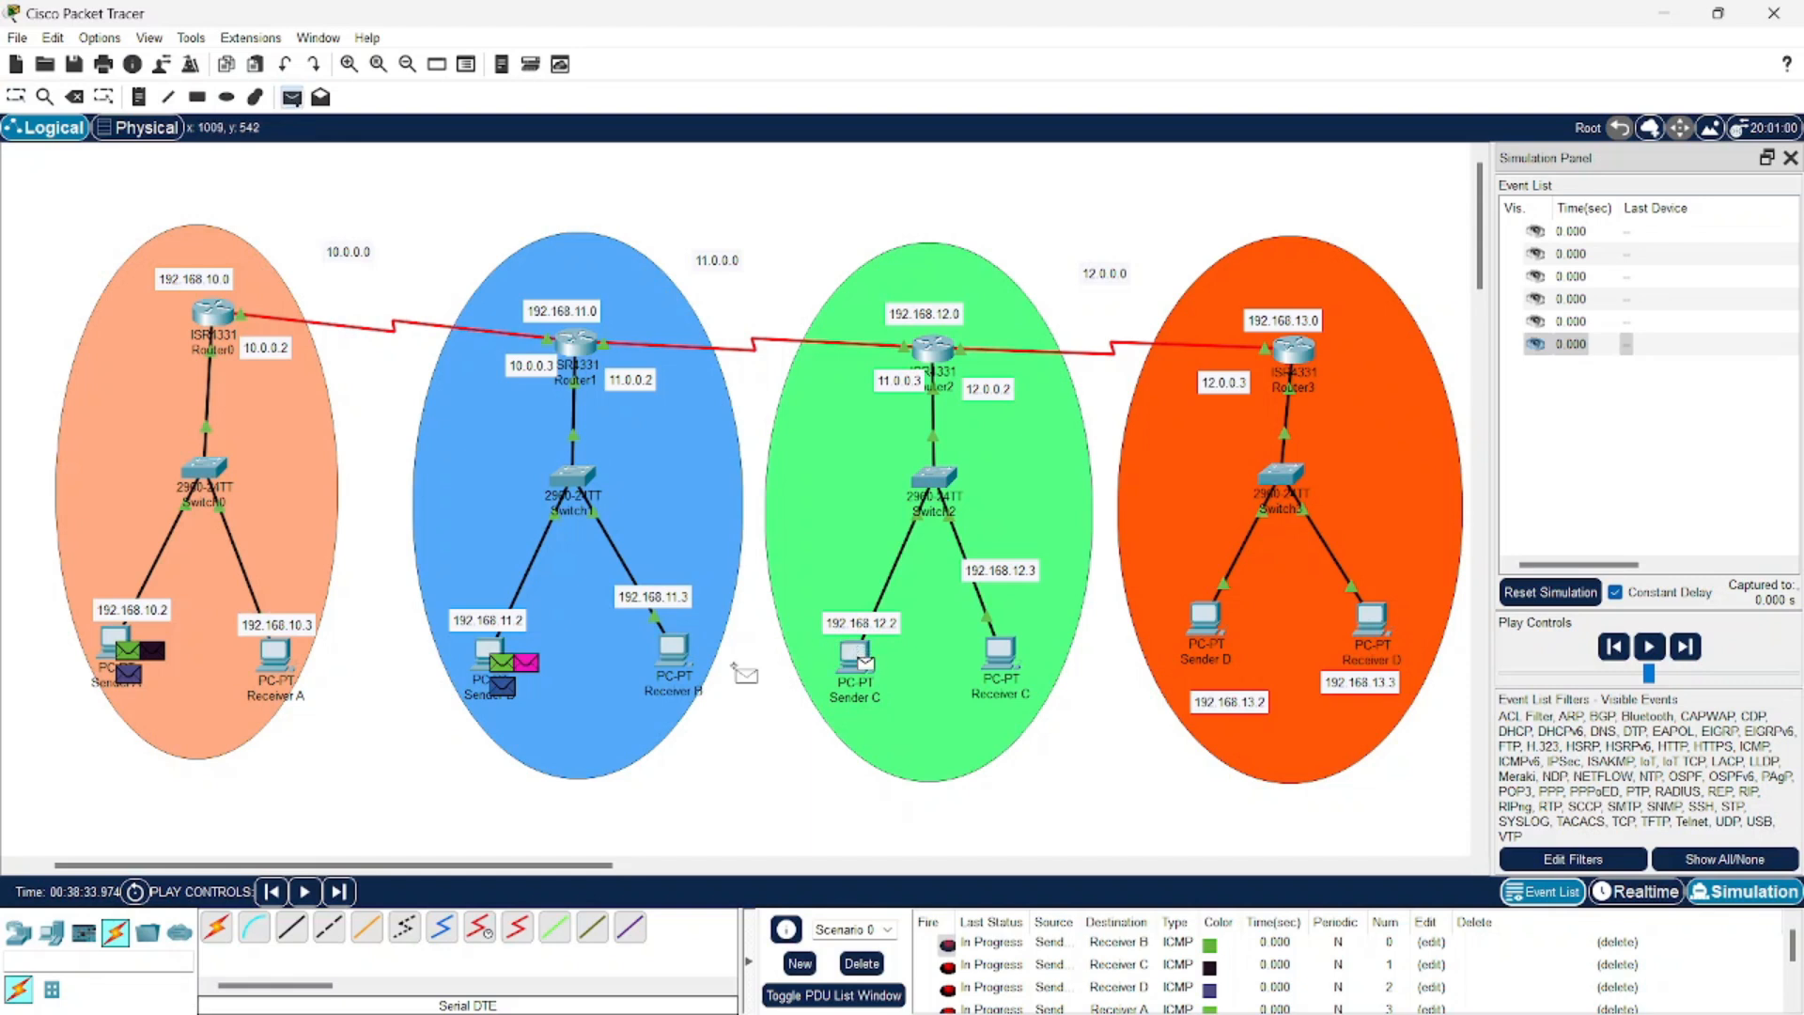
left_click(275, 650)
left_click(291, 97)
left_click(855, 650)
left_click(672, 648)
left_click(291, 97)
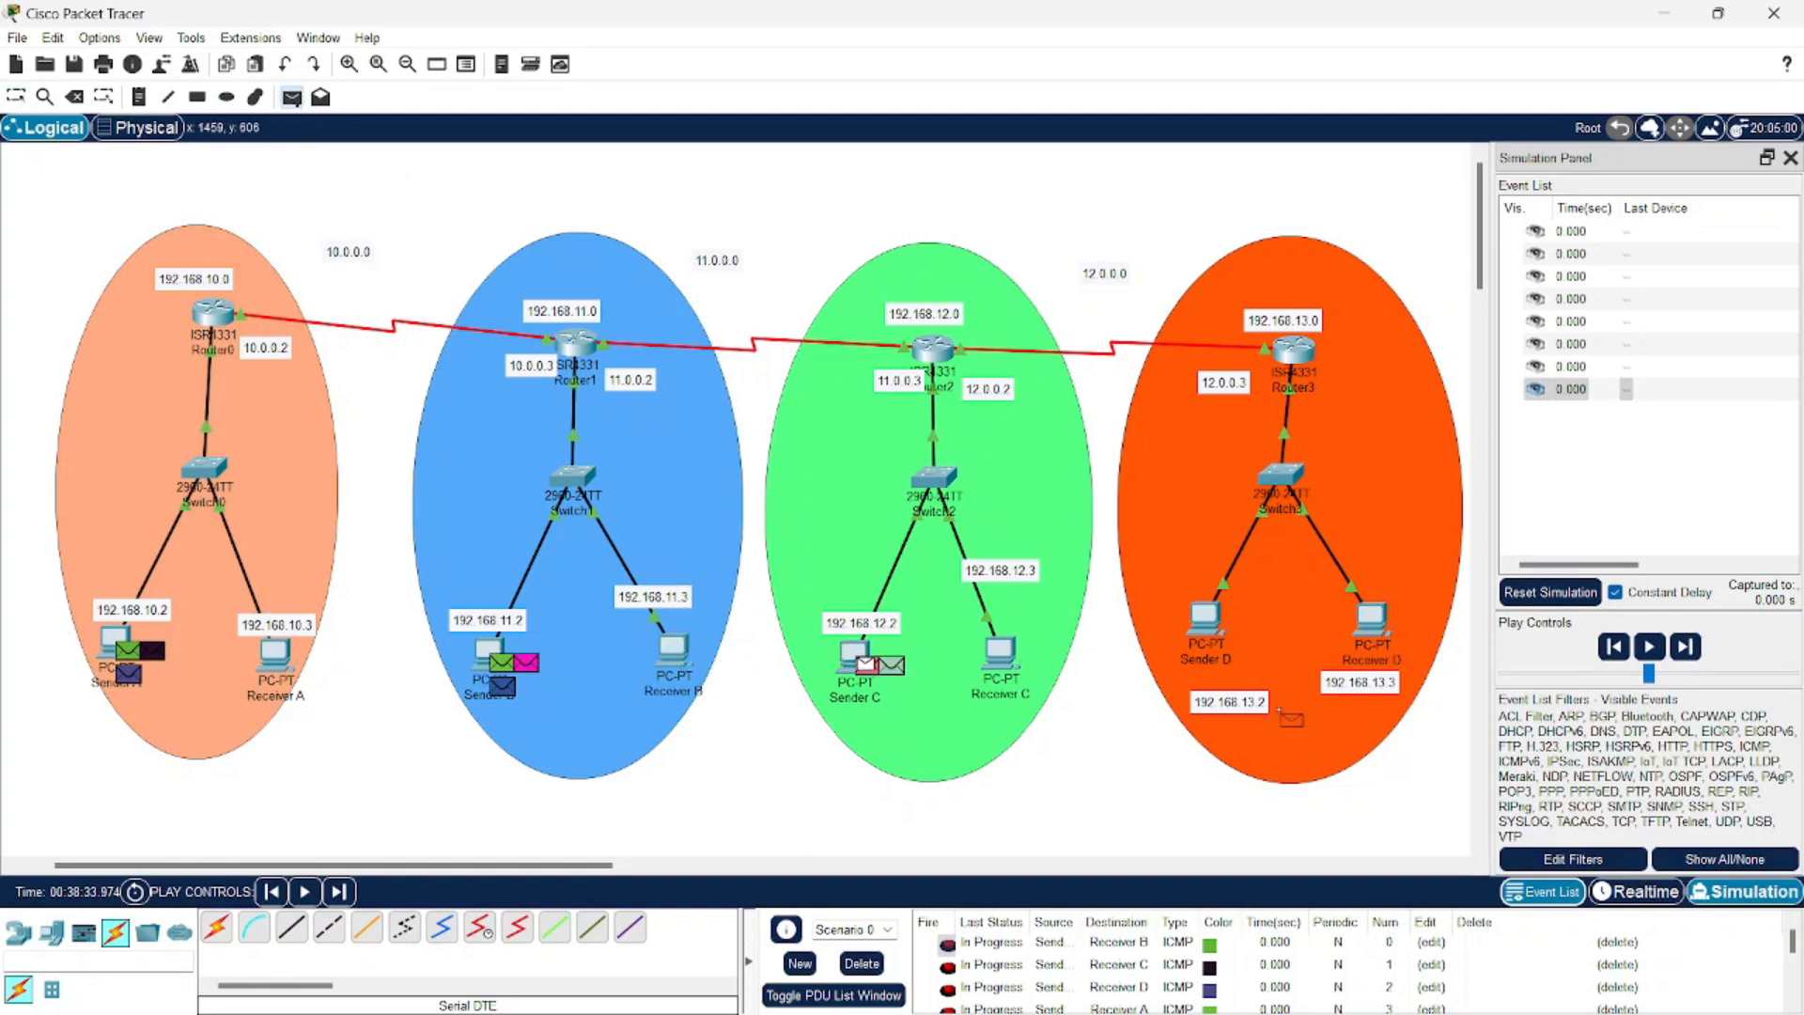
left_click(1370, 625)
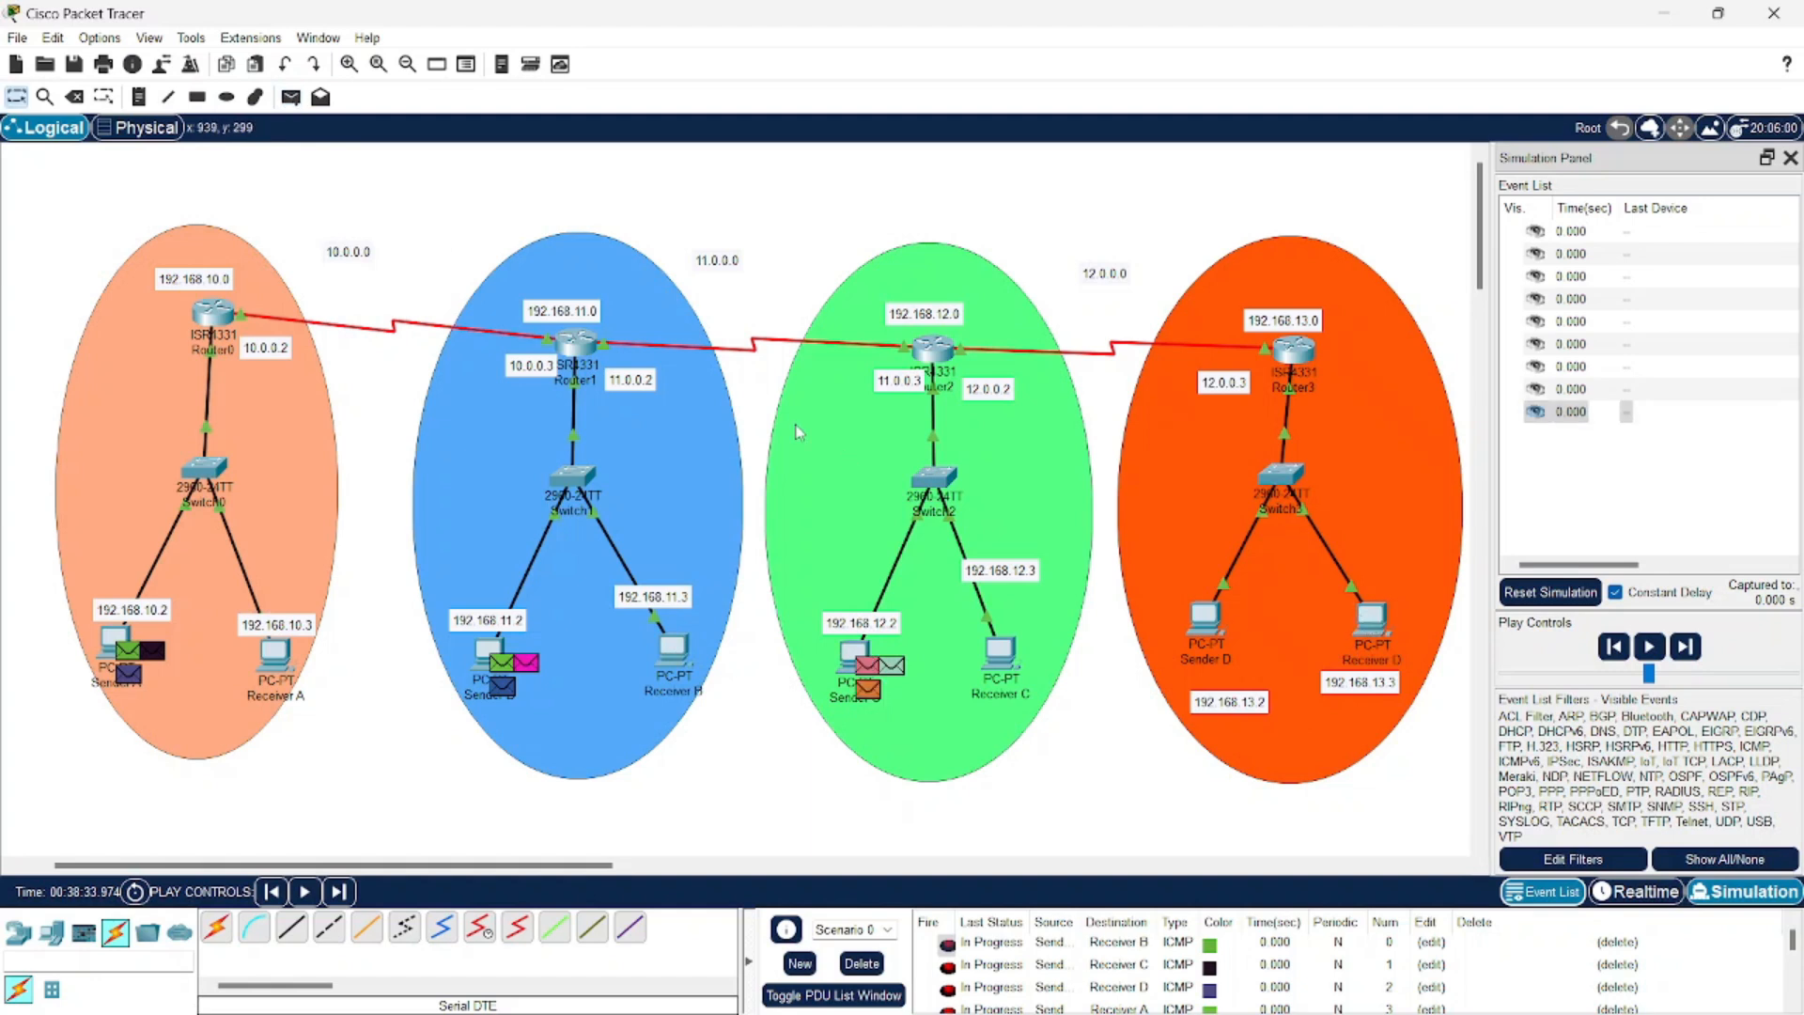
Add simple PDUs from Sender D to Receiver A, Receiver B and Receiver C
left_click(291, 97)
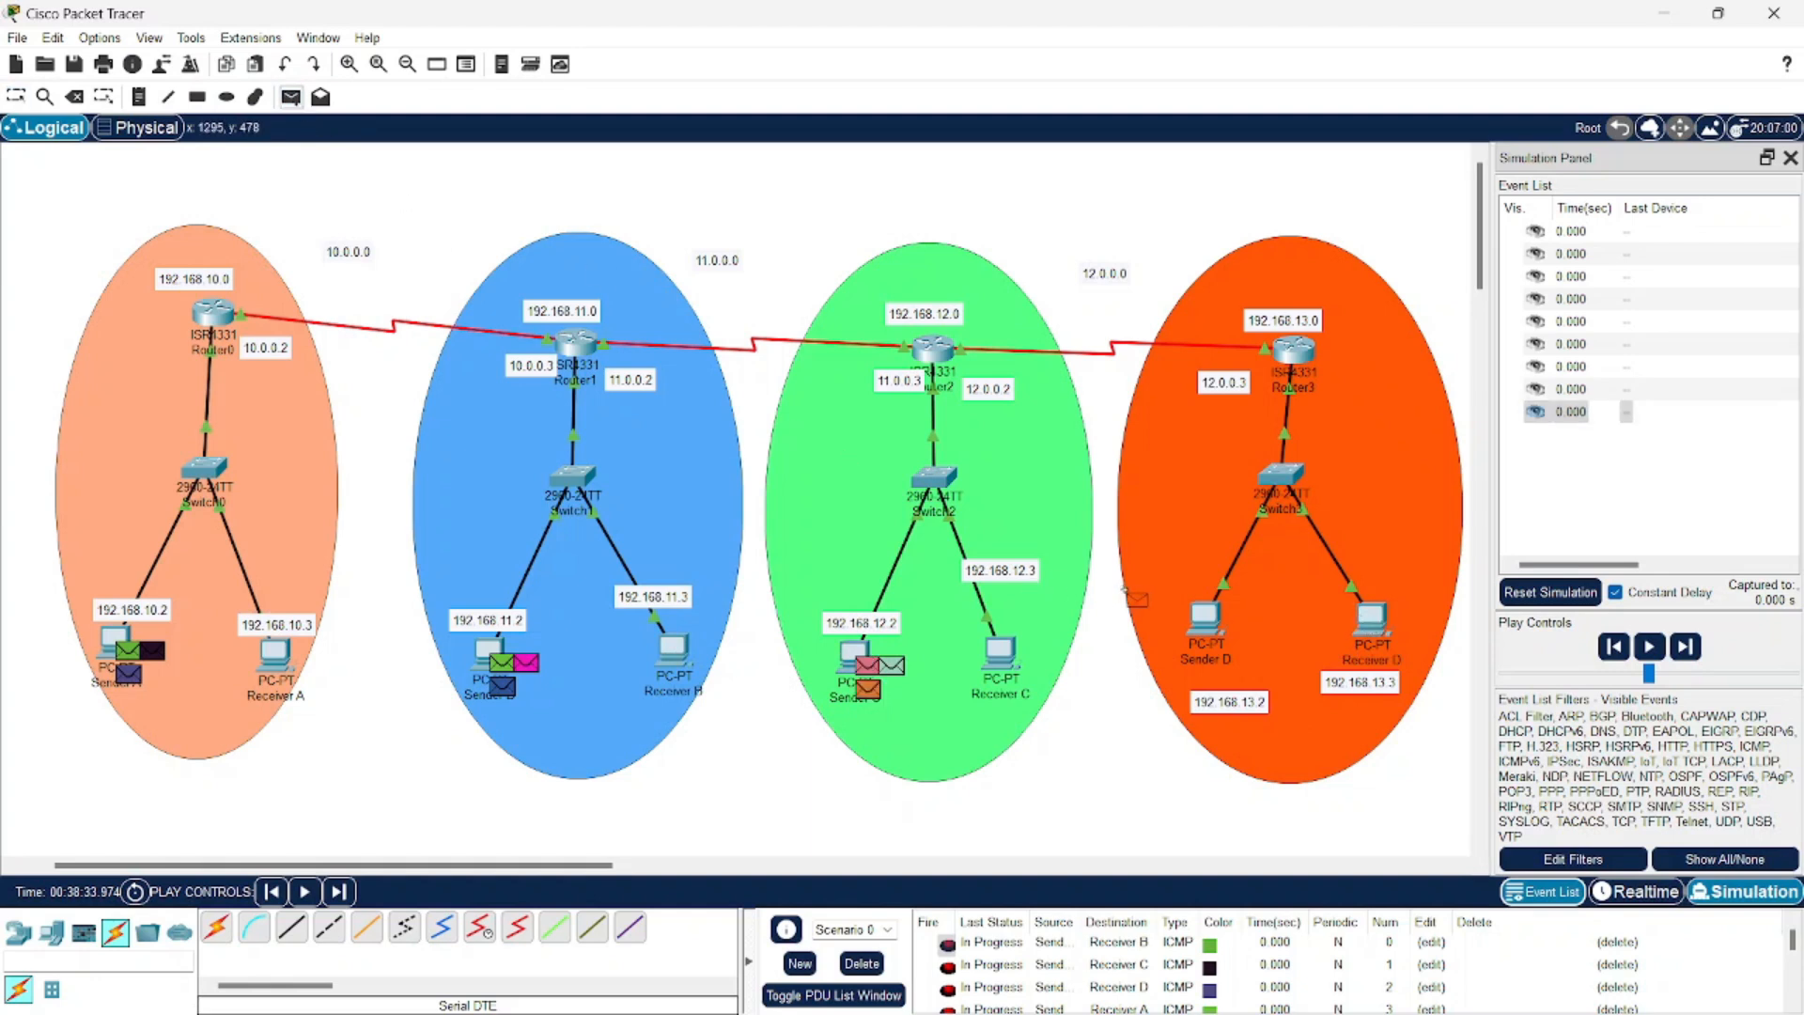
left_click(1205, 617)
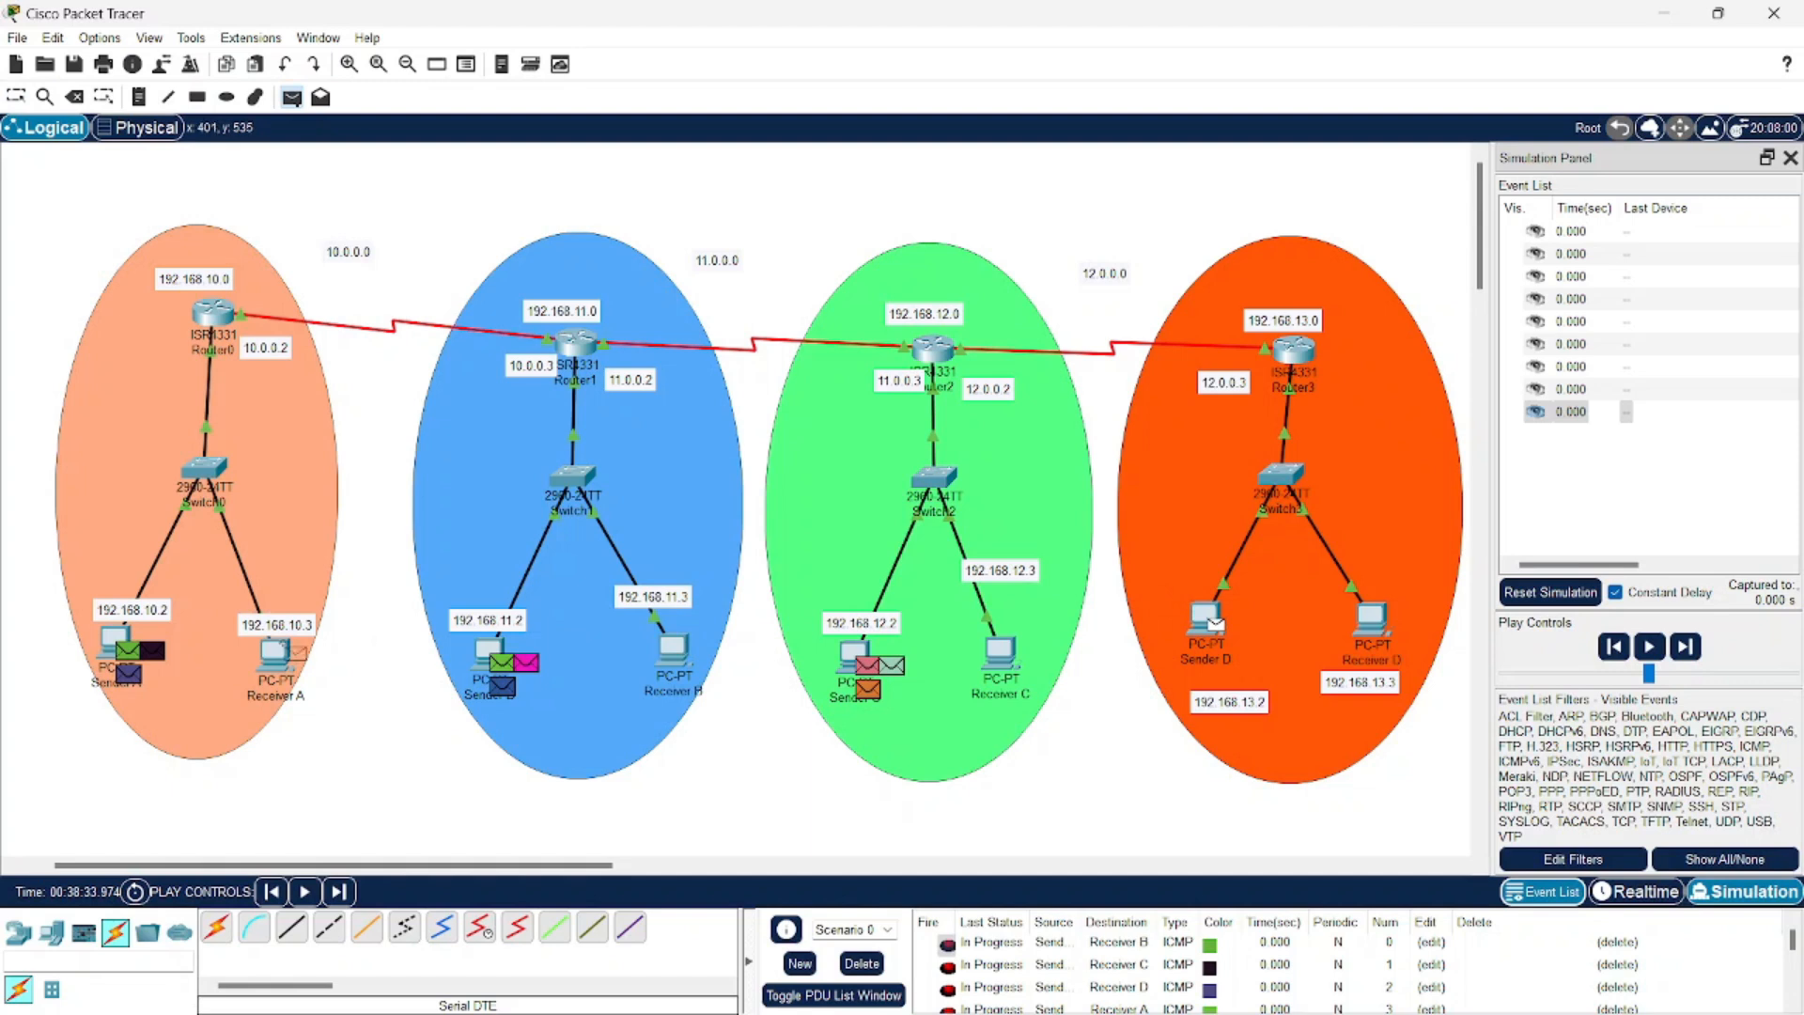
left_click(276, 651)
left_click(291, 96)
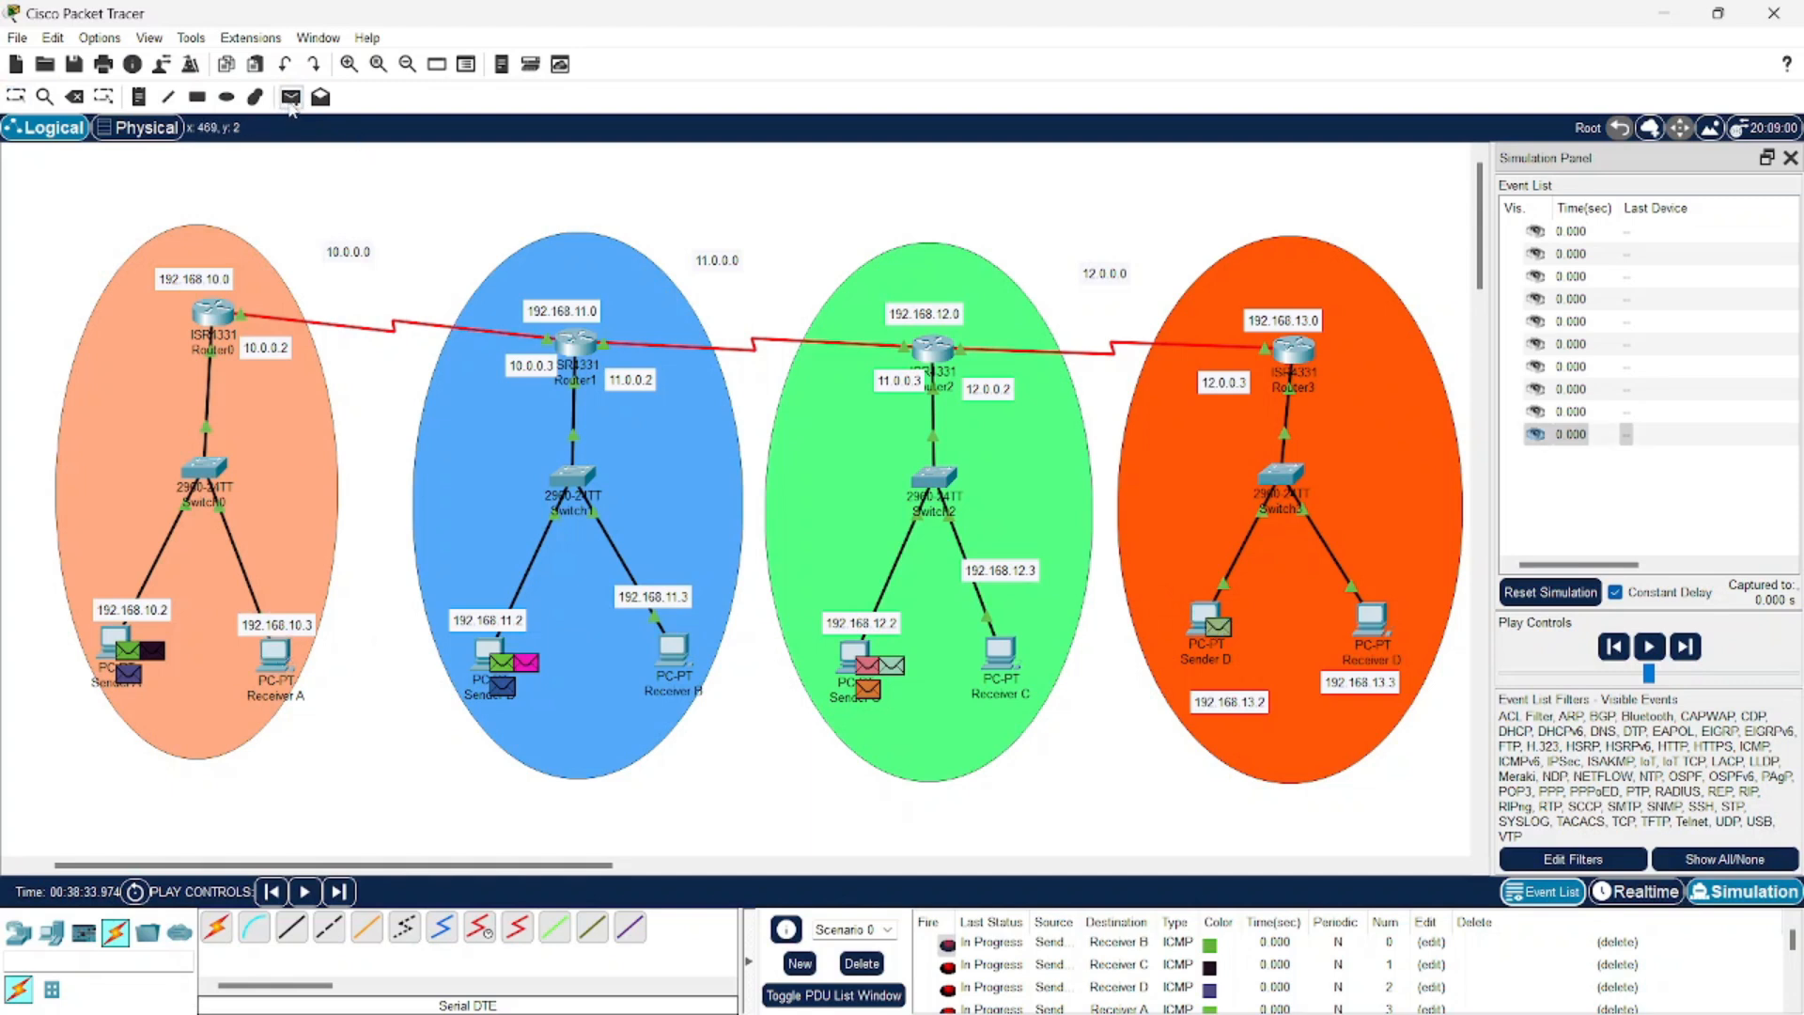
left_click(1205, 620)
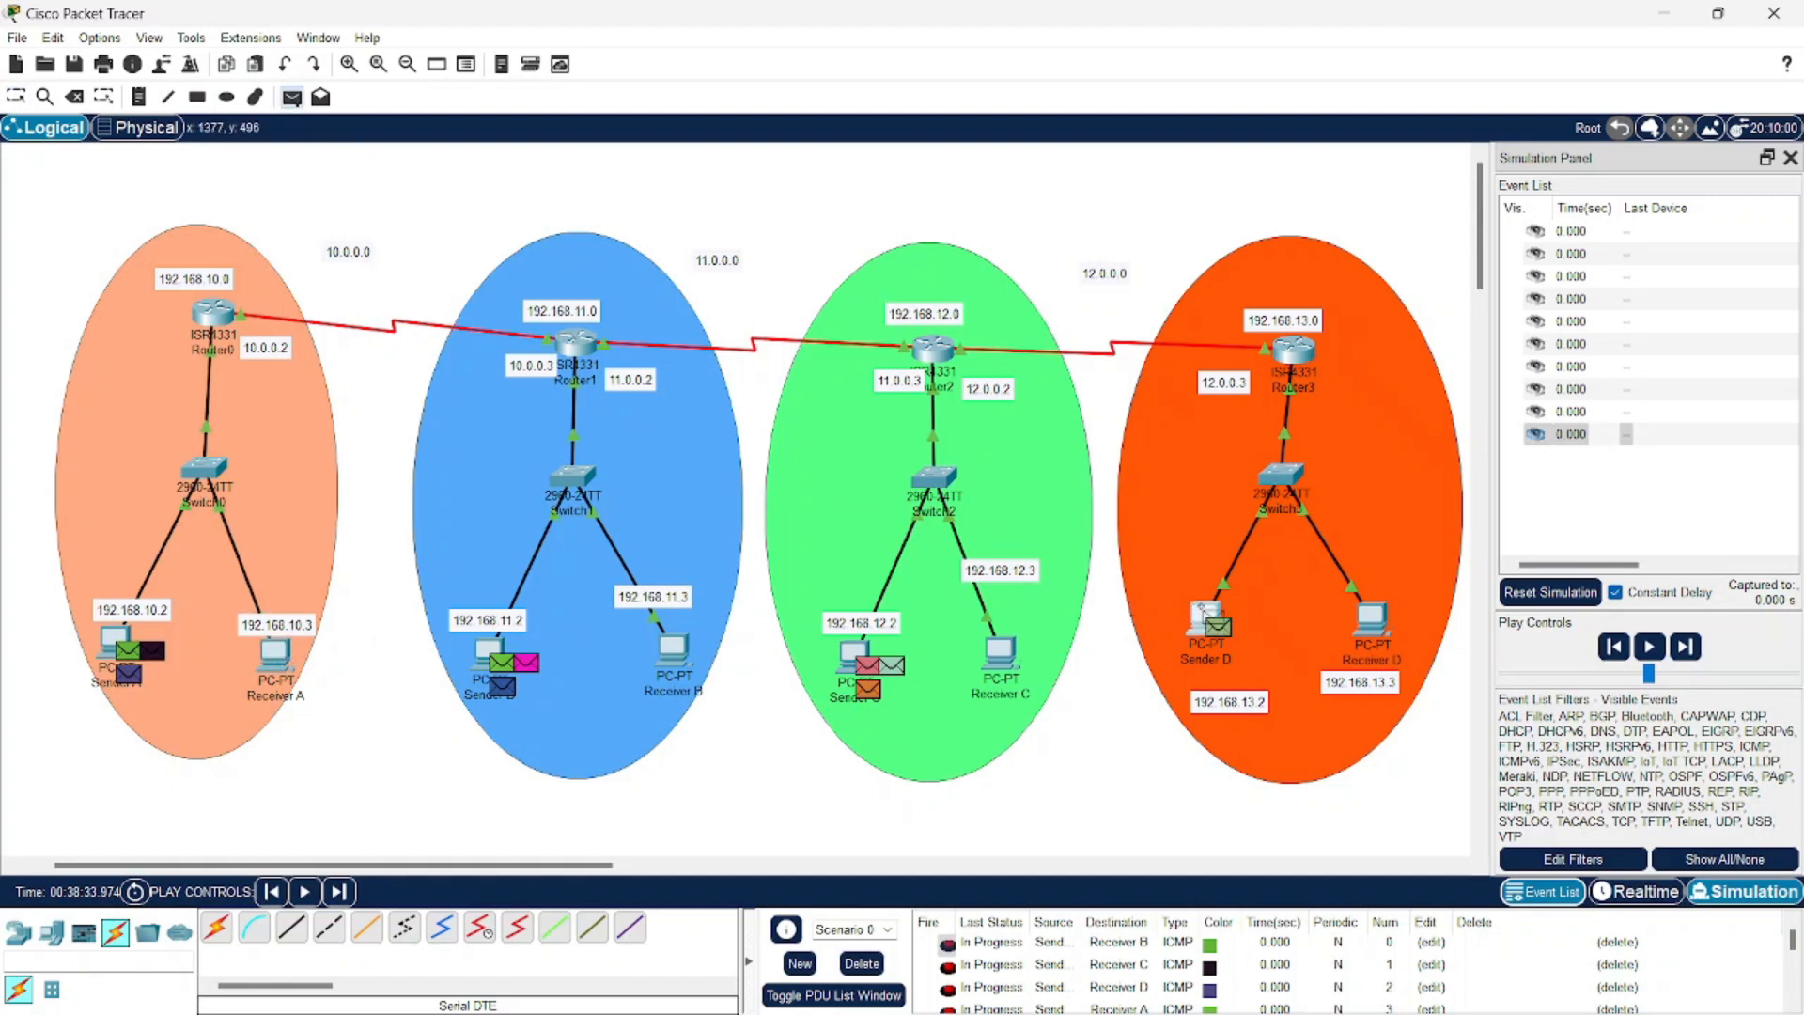
left_click(673, 649)
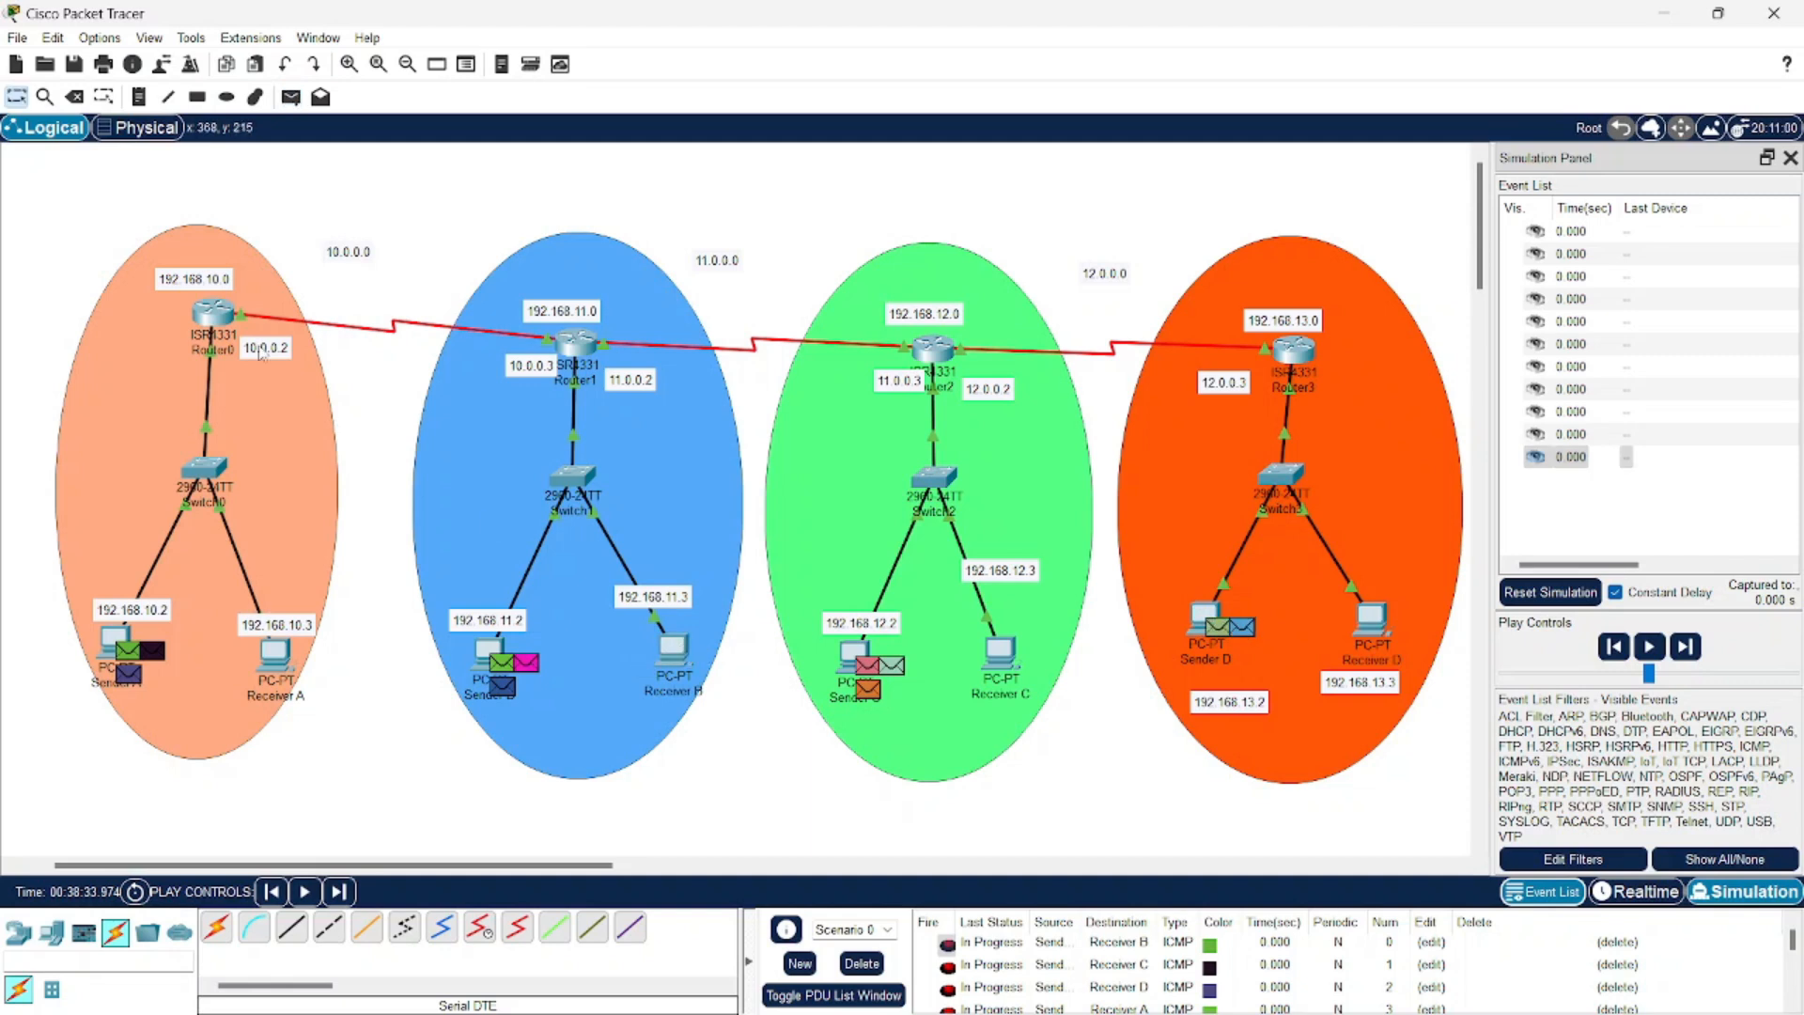
left_click(291, 97)
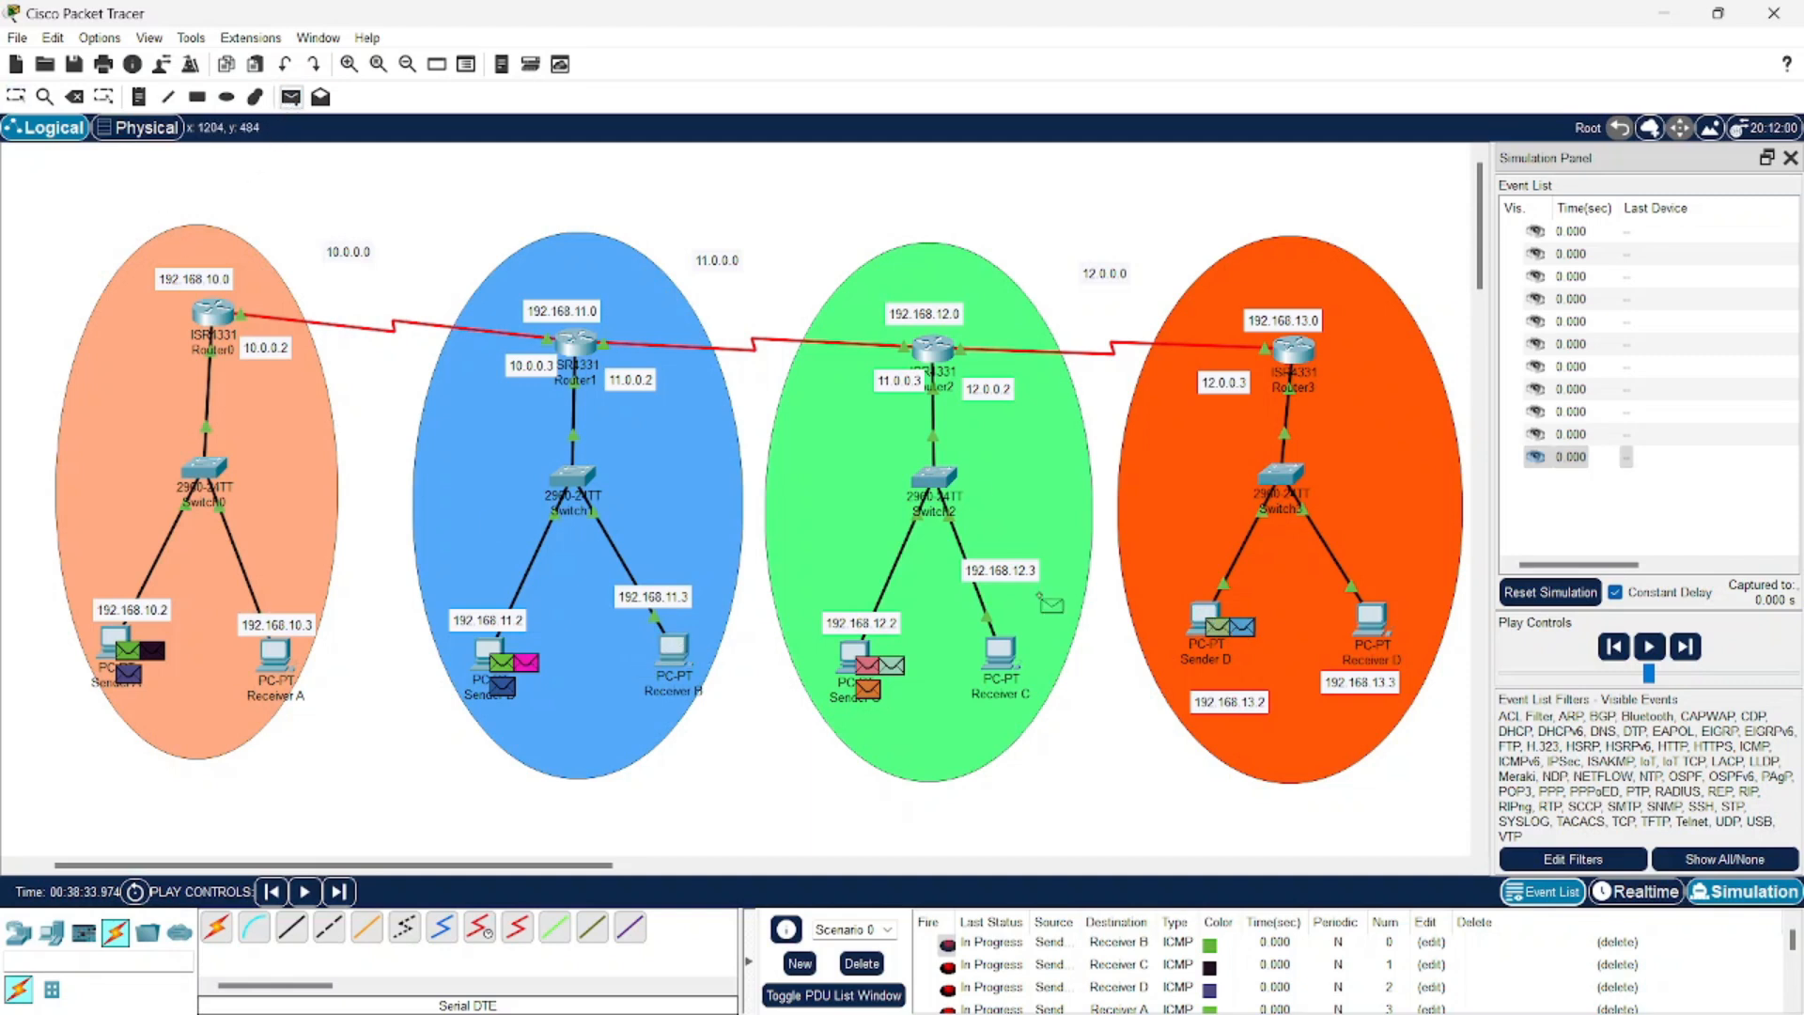
left_click(1205, 615)
left_click(1001, 653)
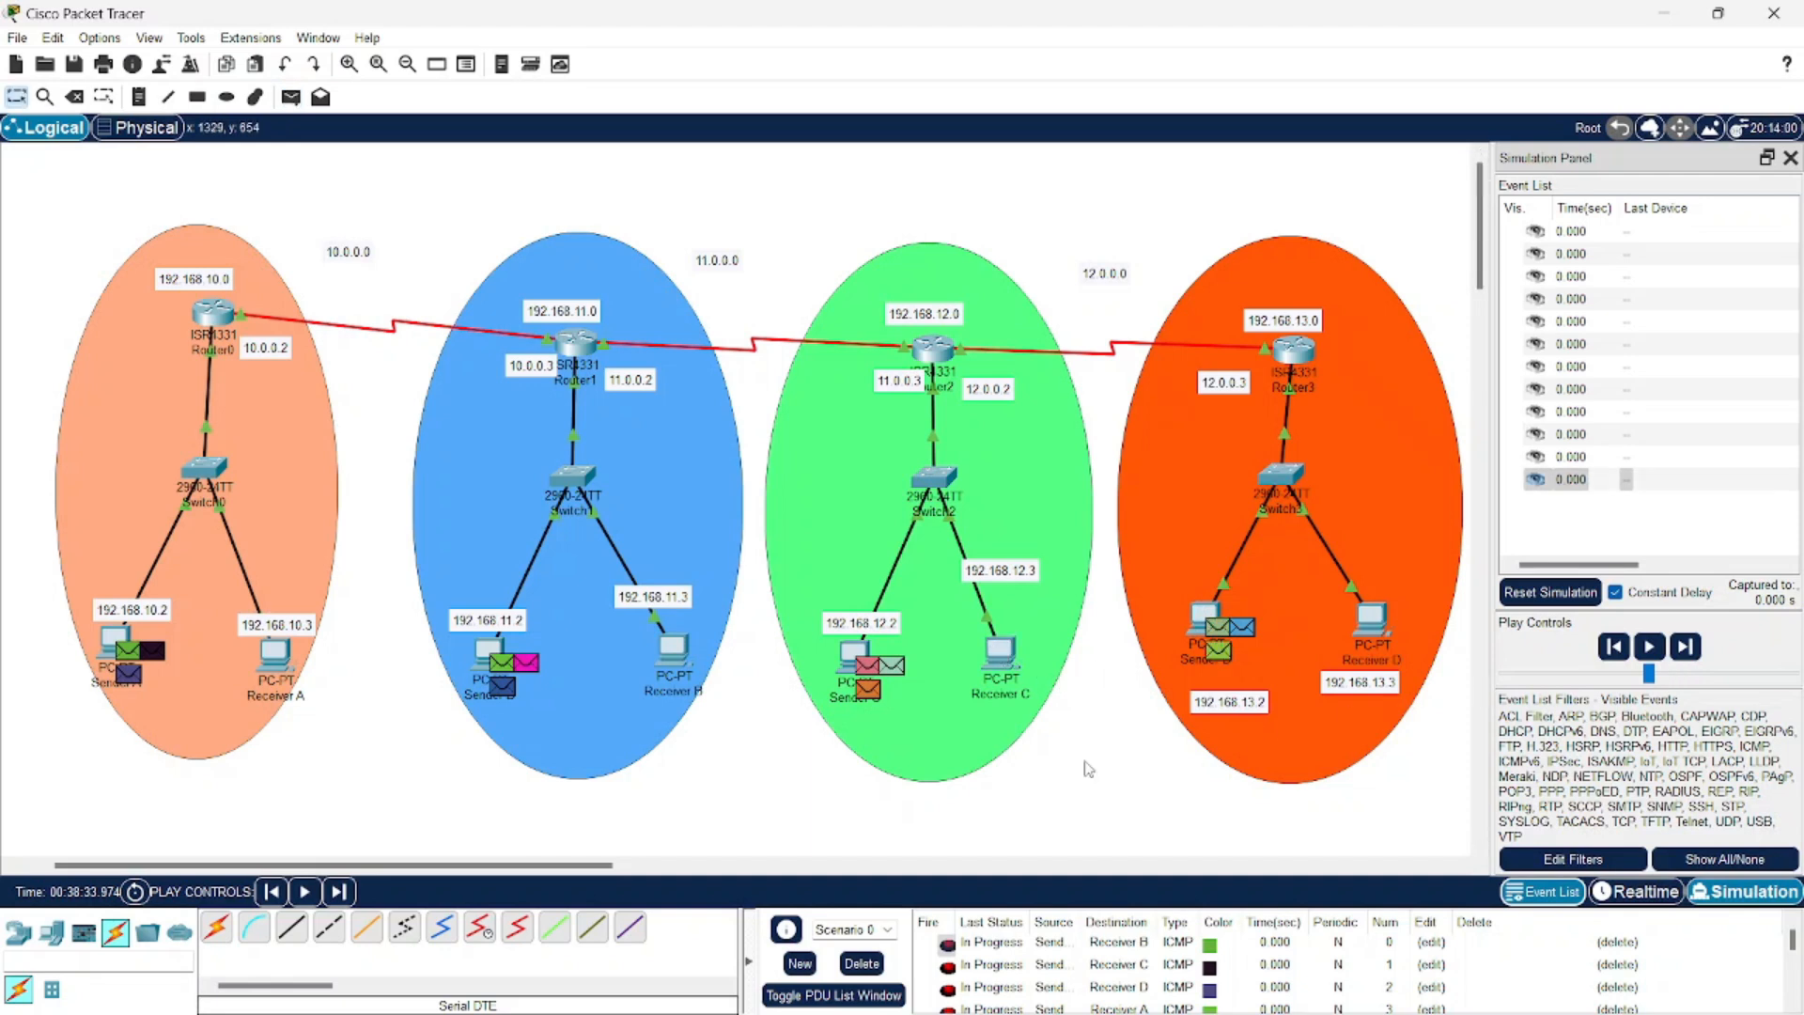
Play the simulation to send all the queued PDUs through the network
scroll(899, 768, "left", 2)
scroll(899, 769, "right", 3)
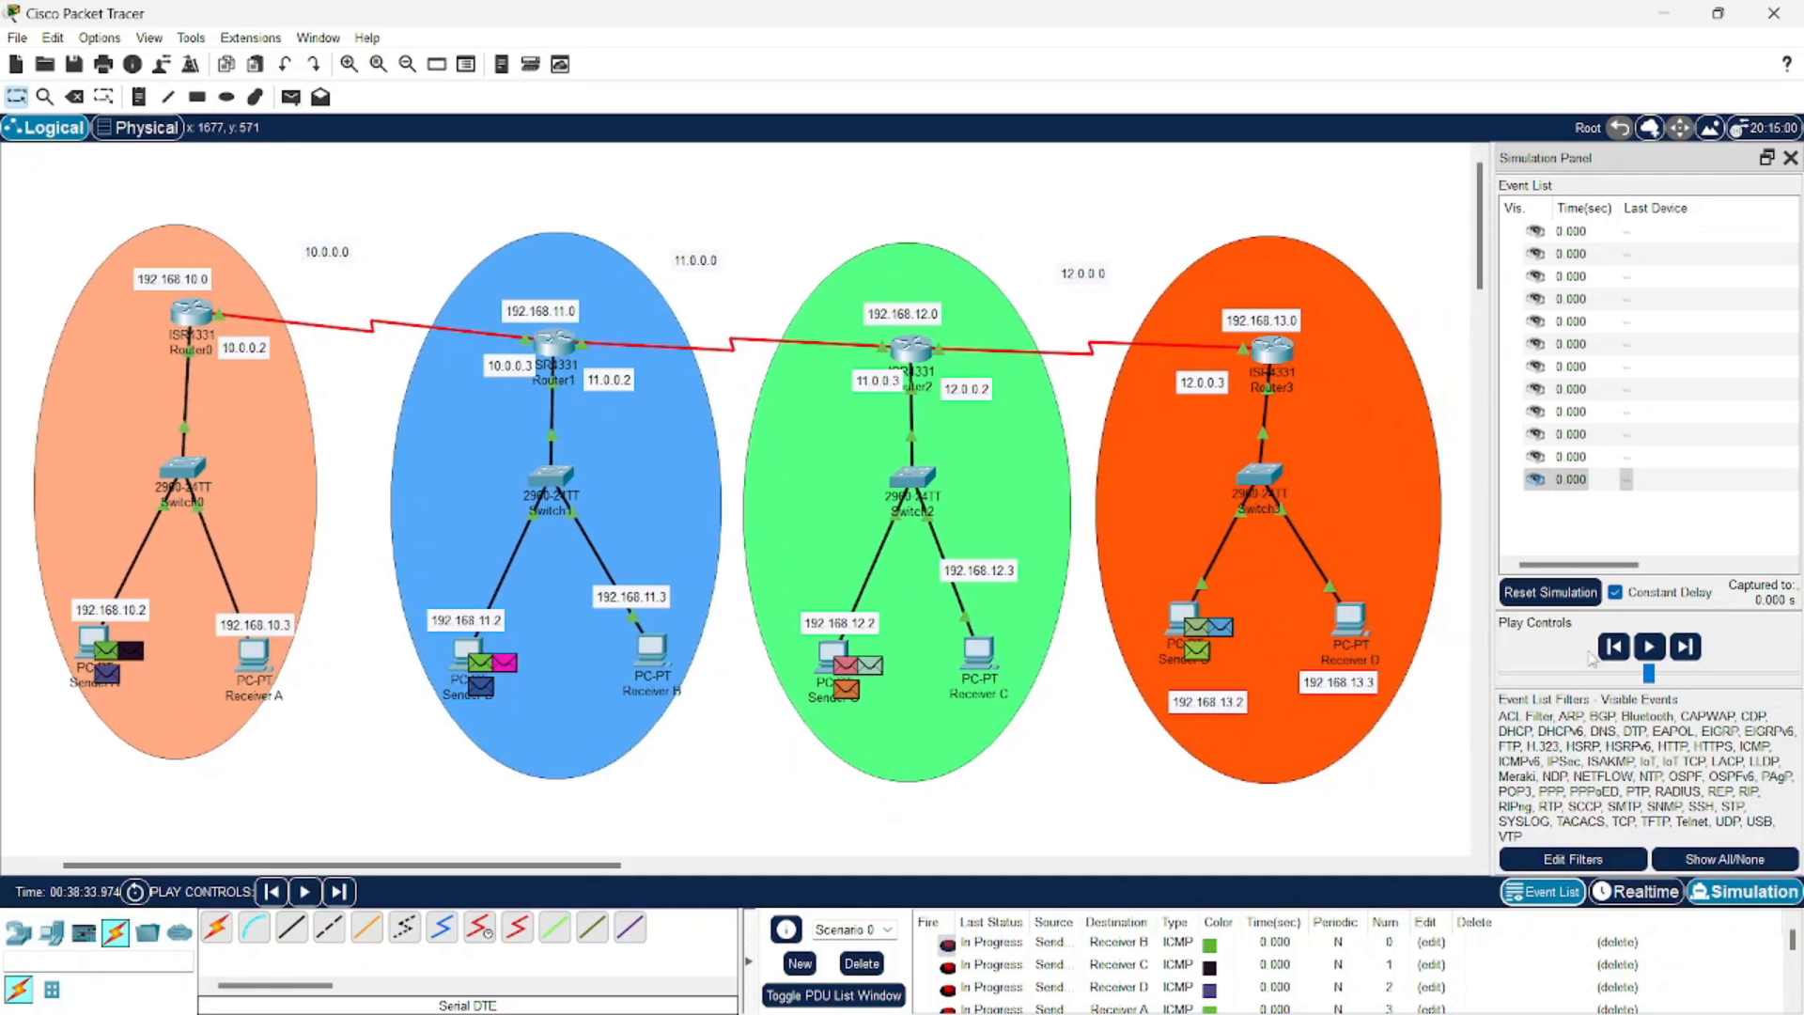
left_click(1648, 648)
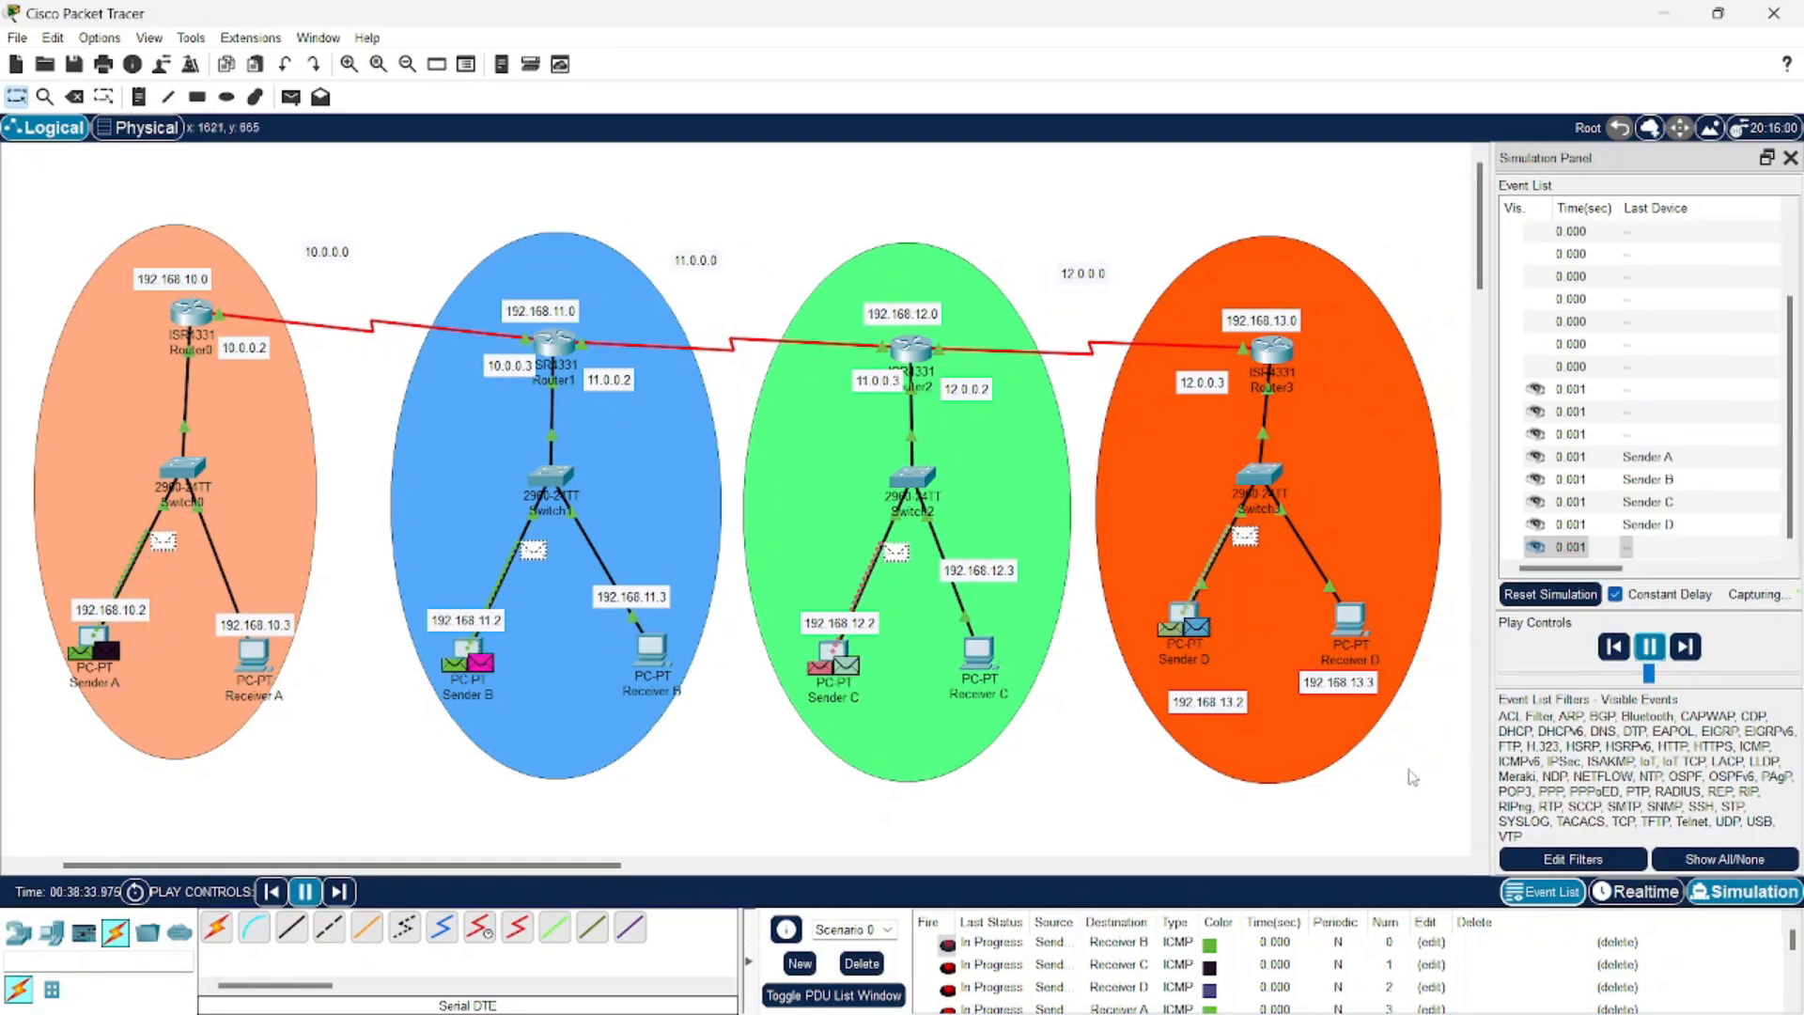
Check the last status of every PDU in the Scenario 0 list while the simulation runs
scroll(1156, 959, "down", 3)
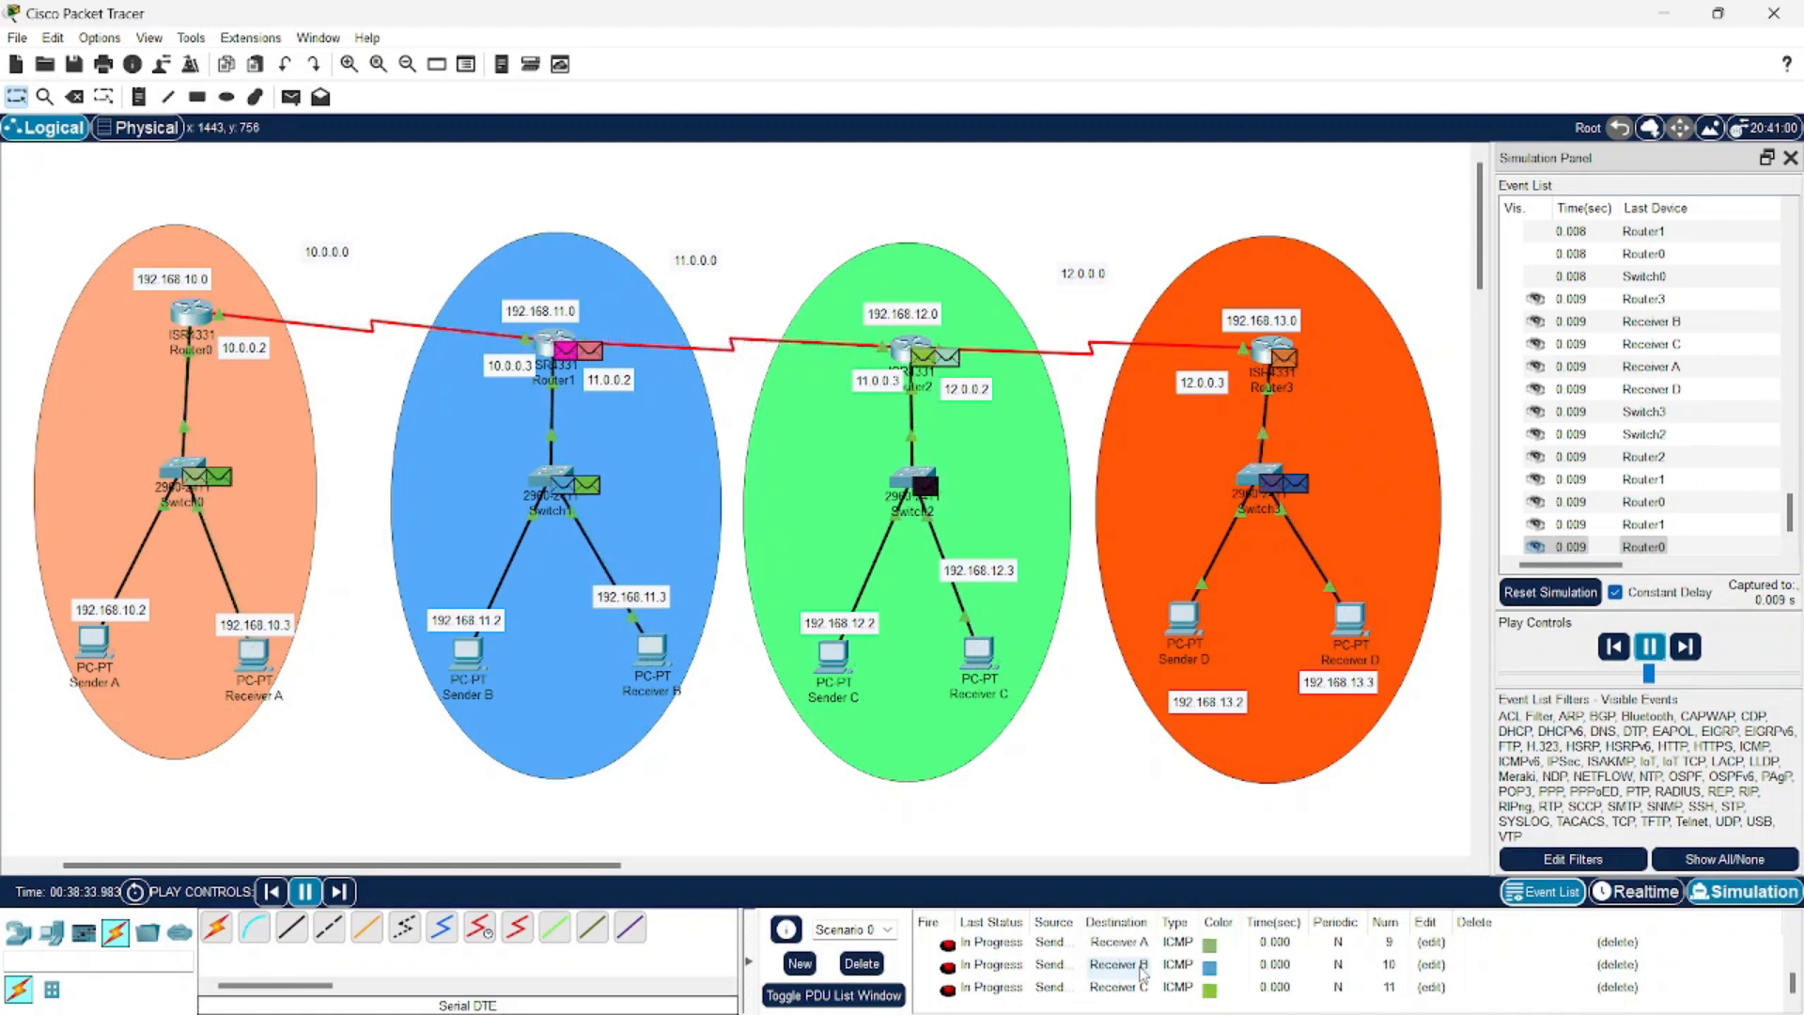
scroll(1143, 973, "up", 3)
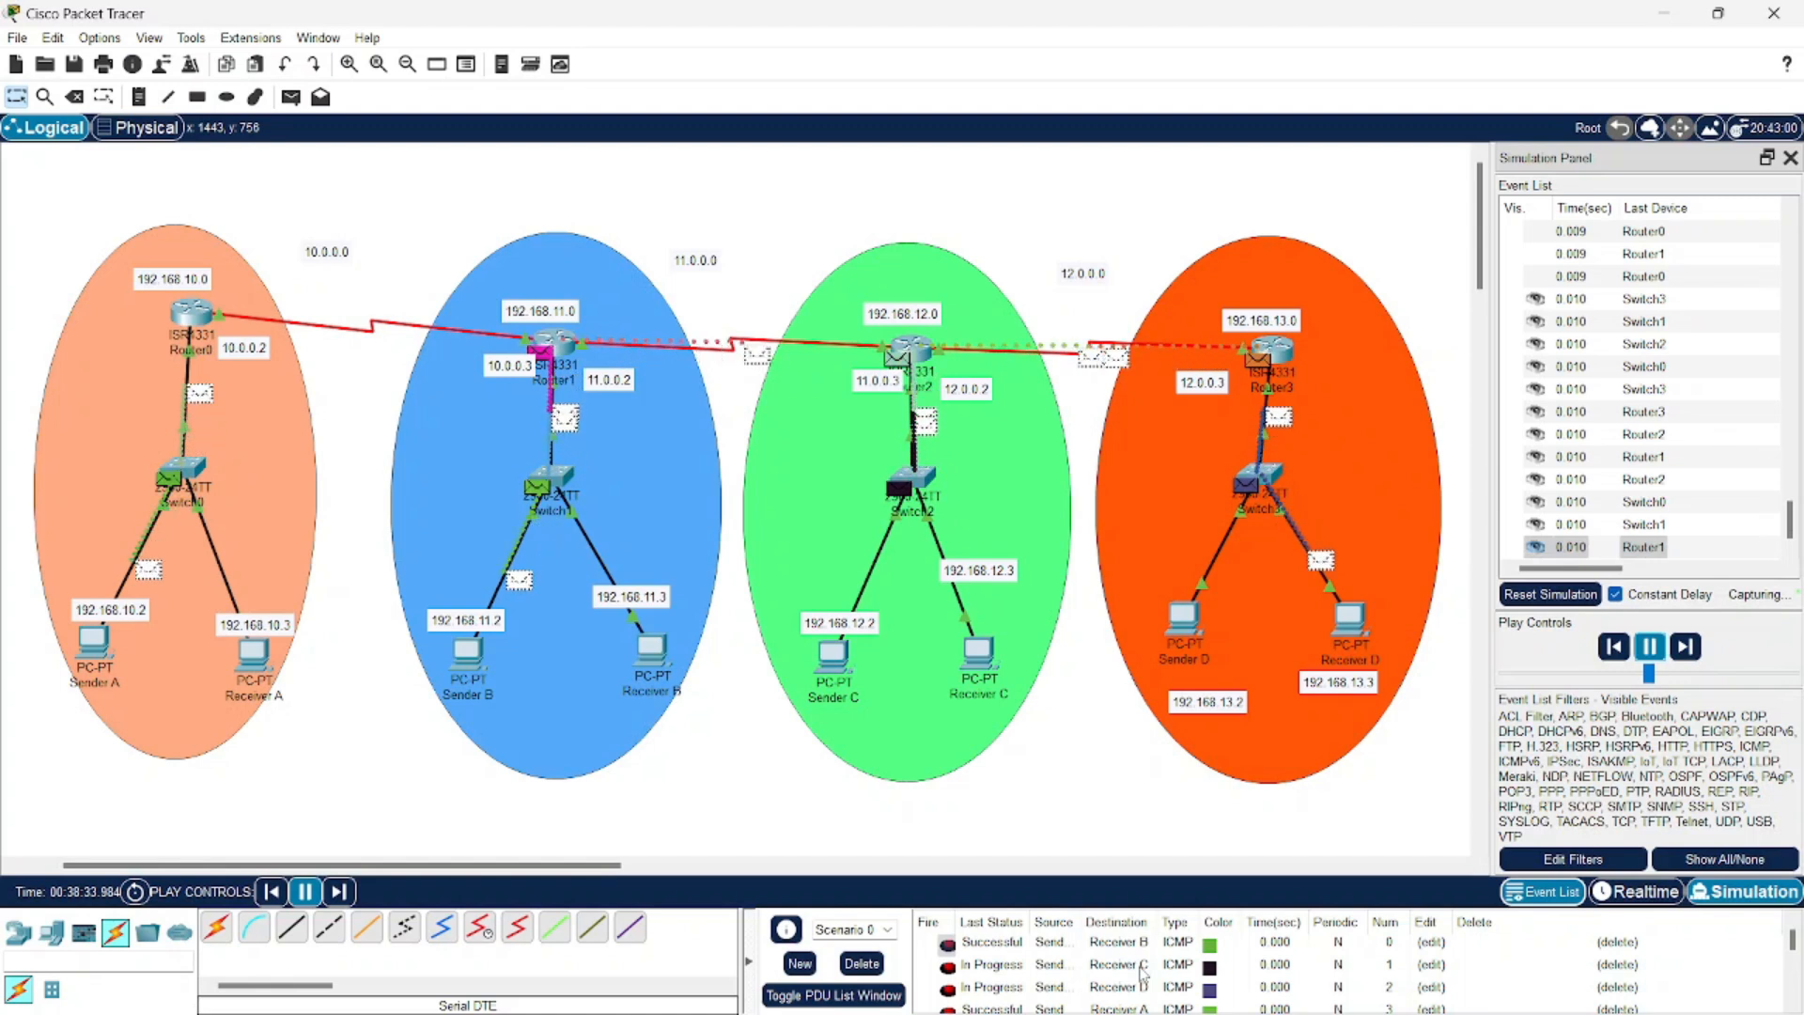
scroll(1143, 973, "down", 2)
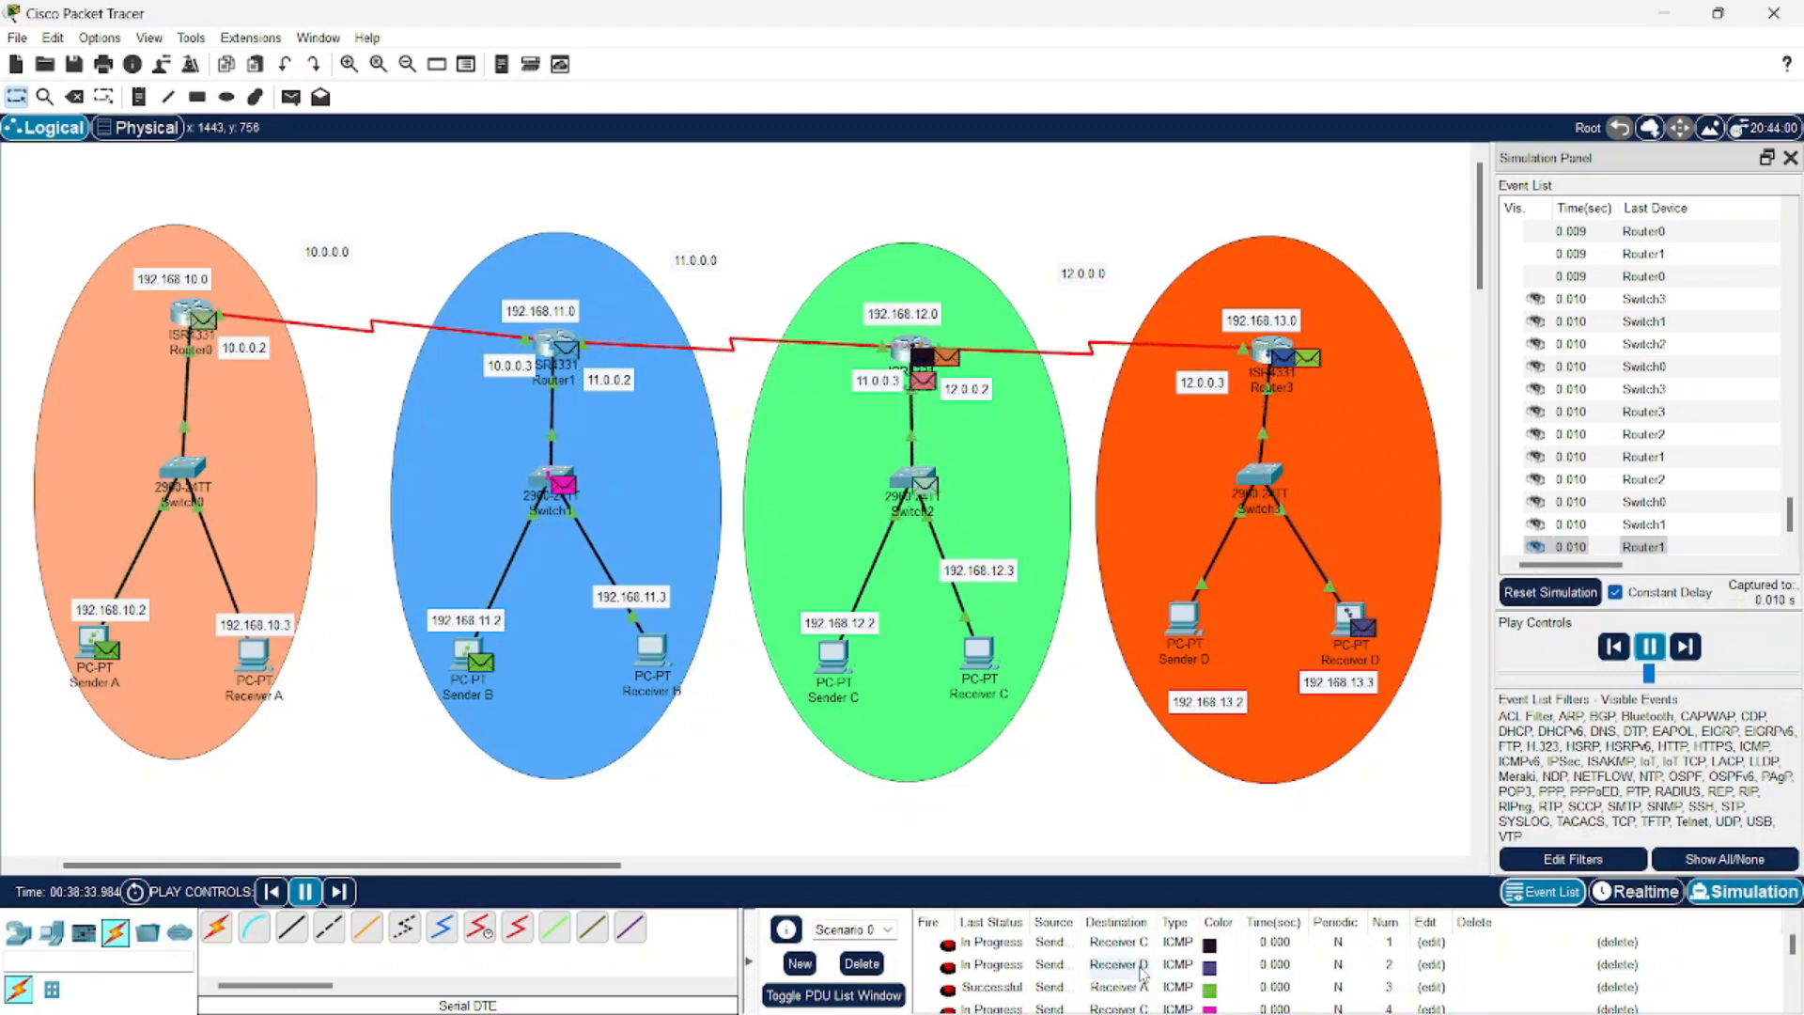
scroll(1143, 972, "down", 2)
scroll(1143, 973, "up", 5)
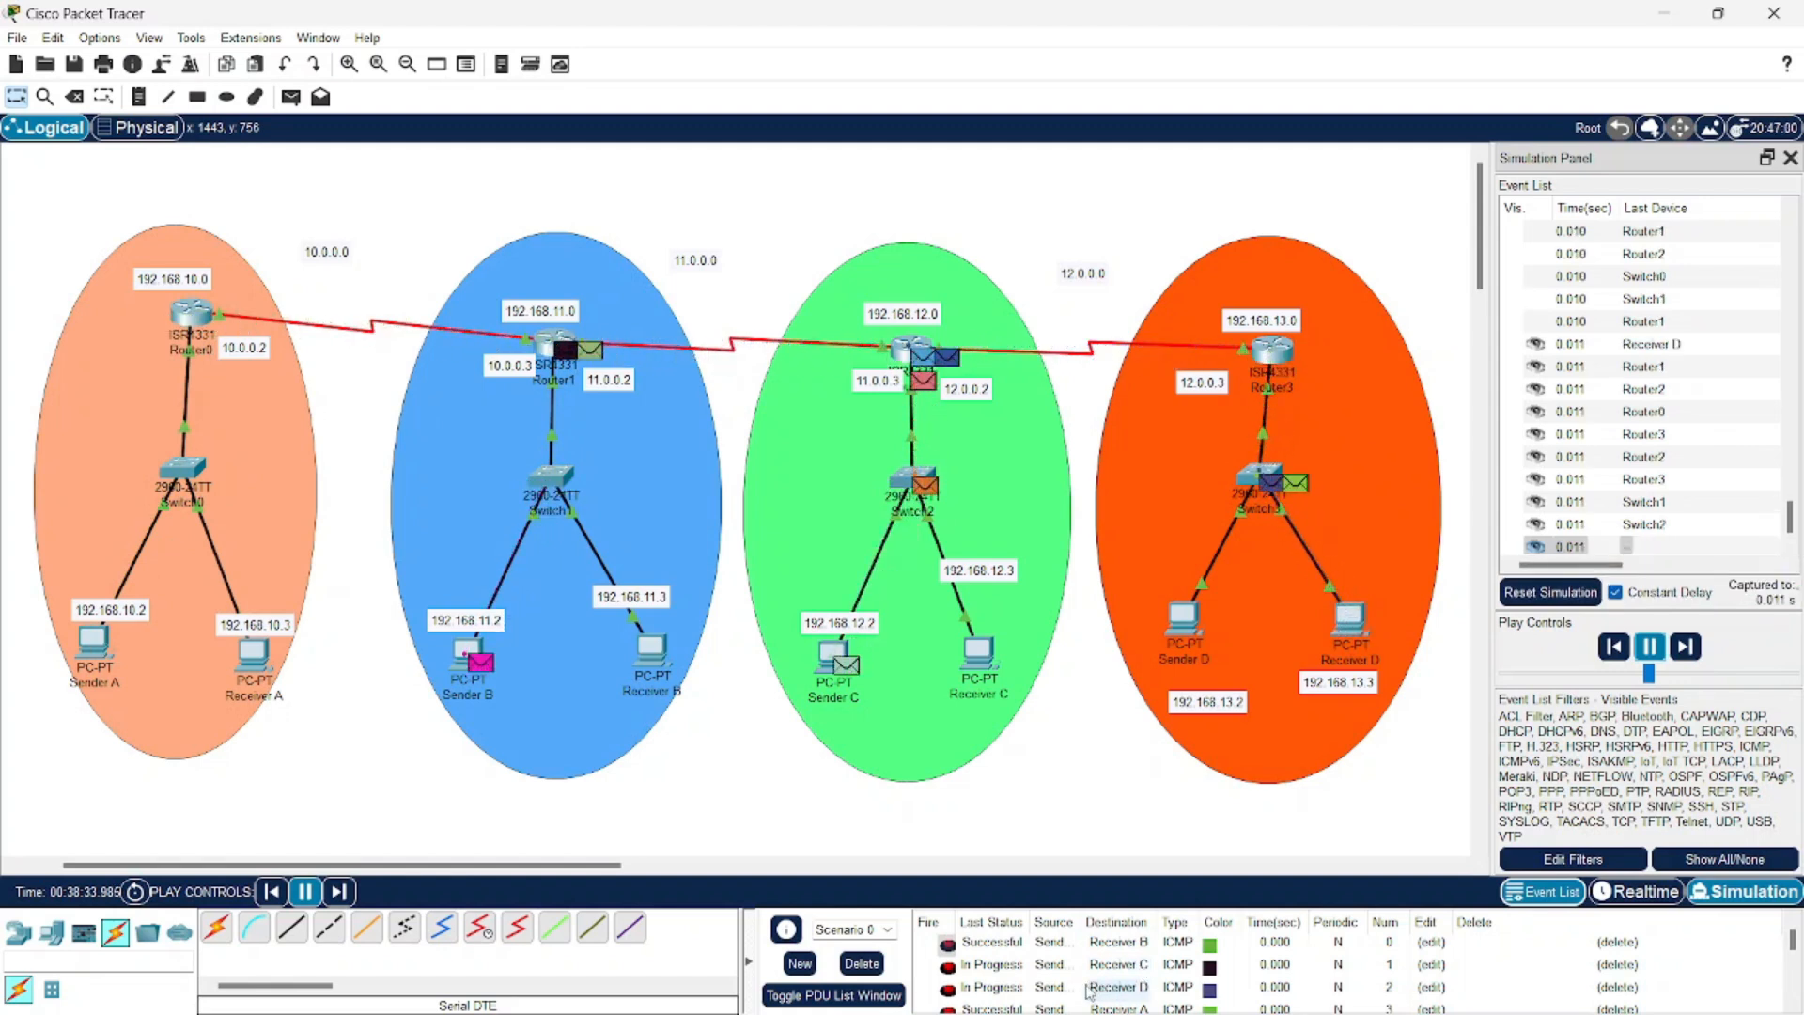
scroll(1088, 991, "down", 5)
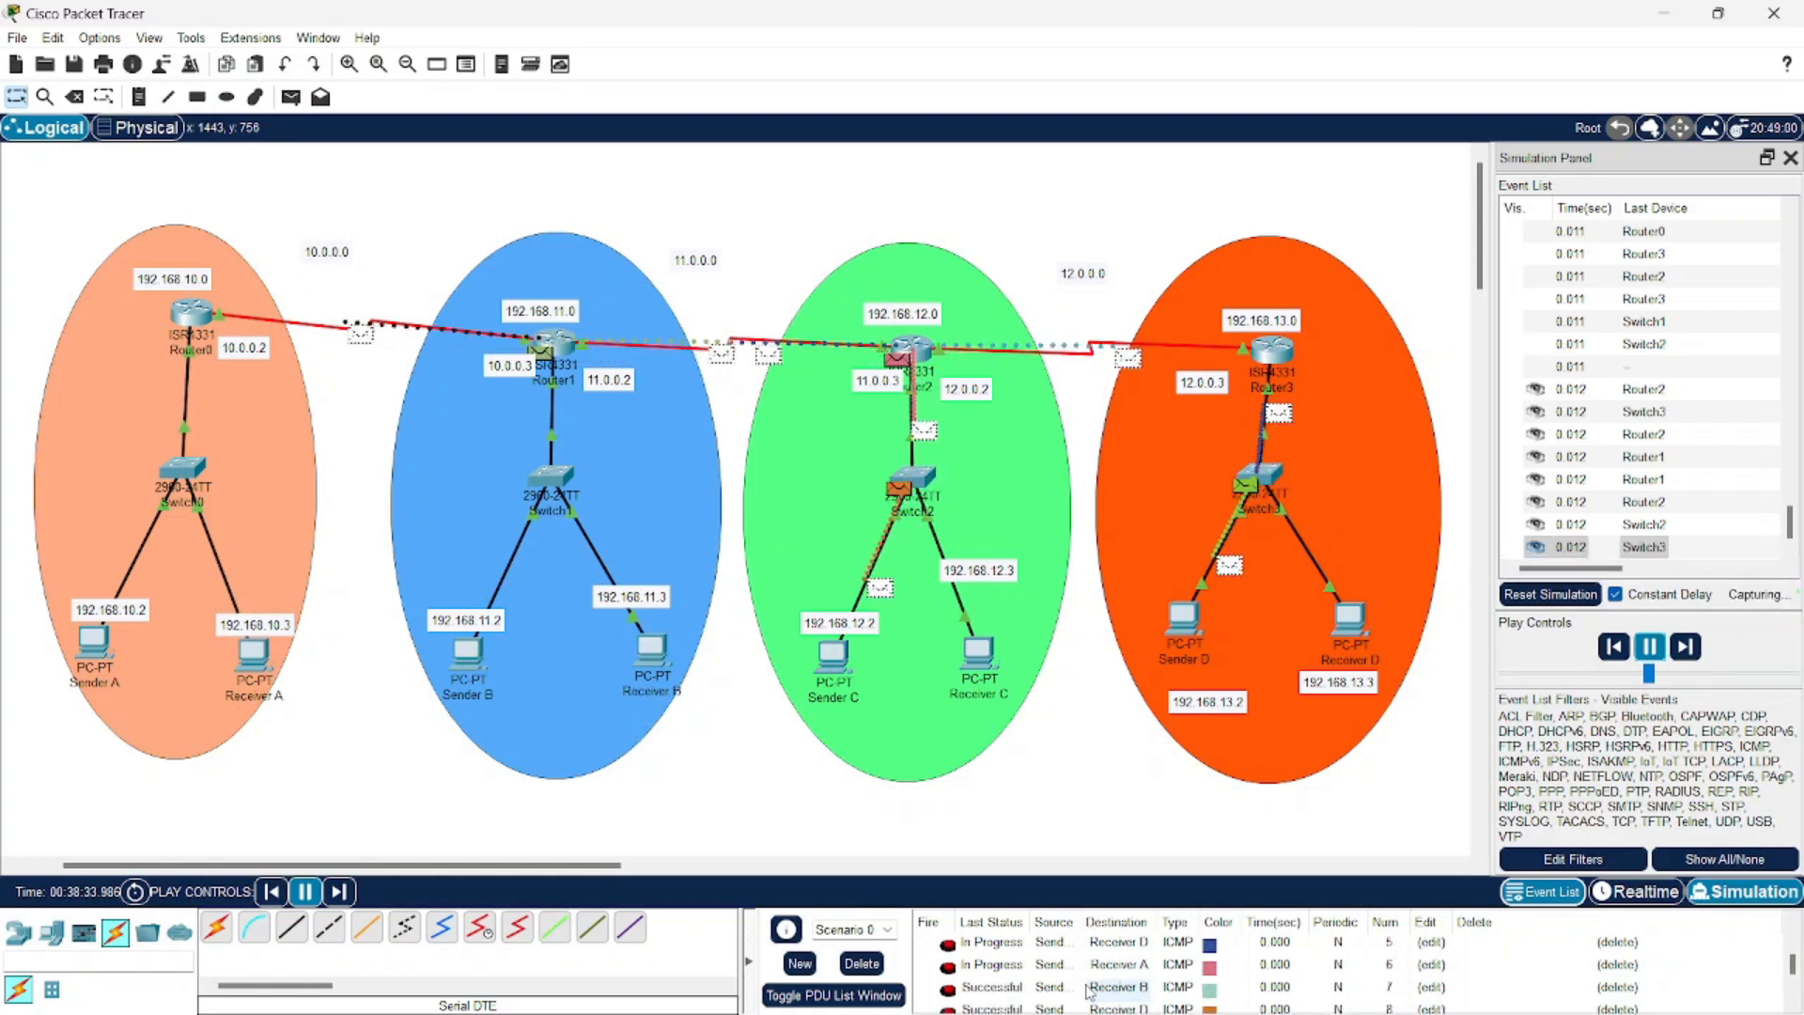
scroll(1088, 991, "down", 3)
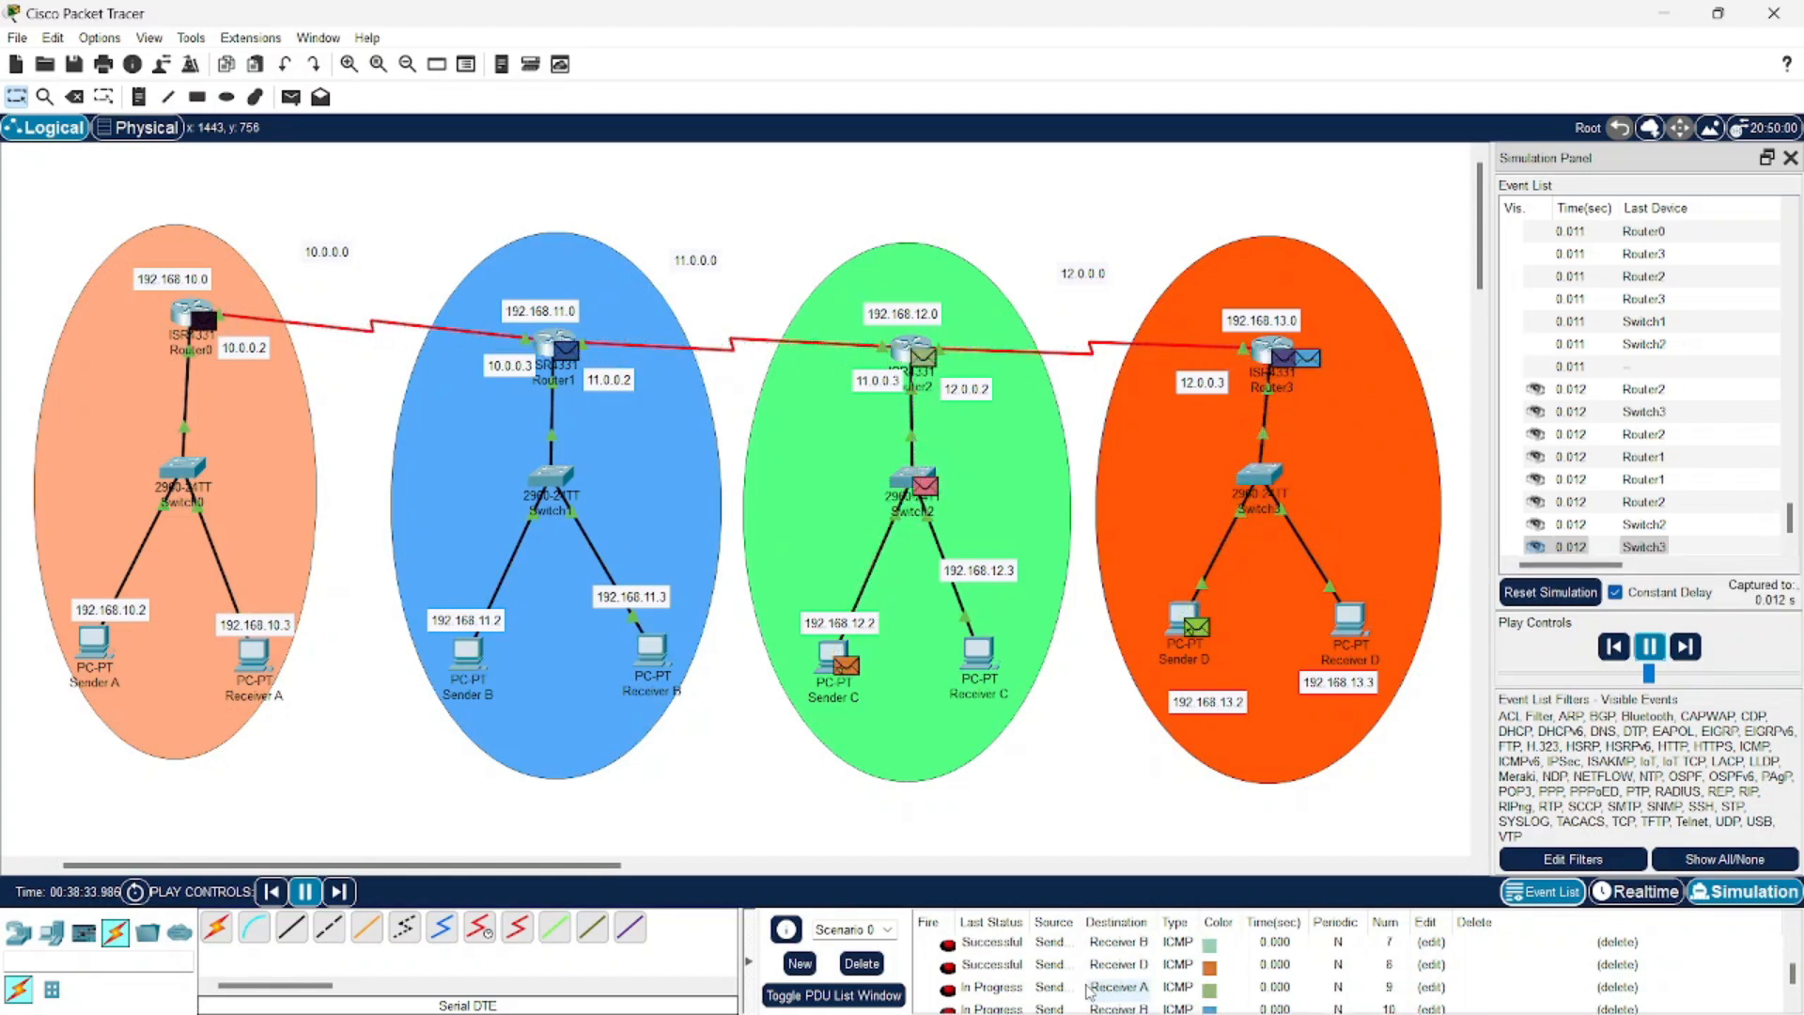
scroll(1088, 991, "down", 1)
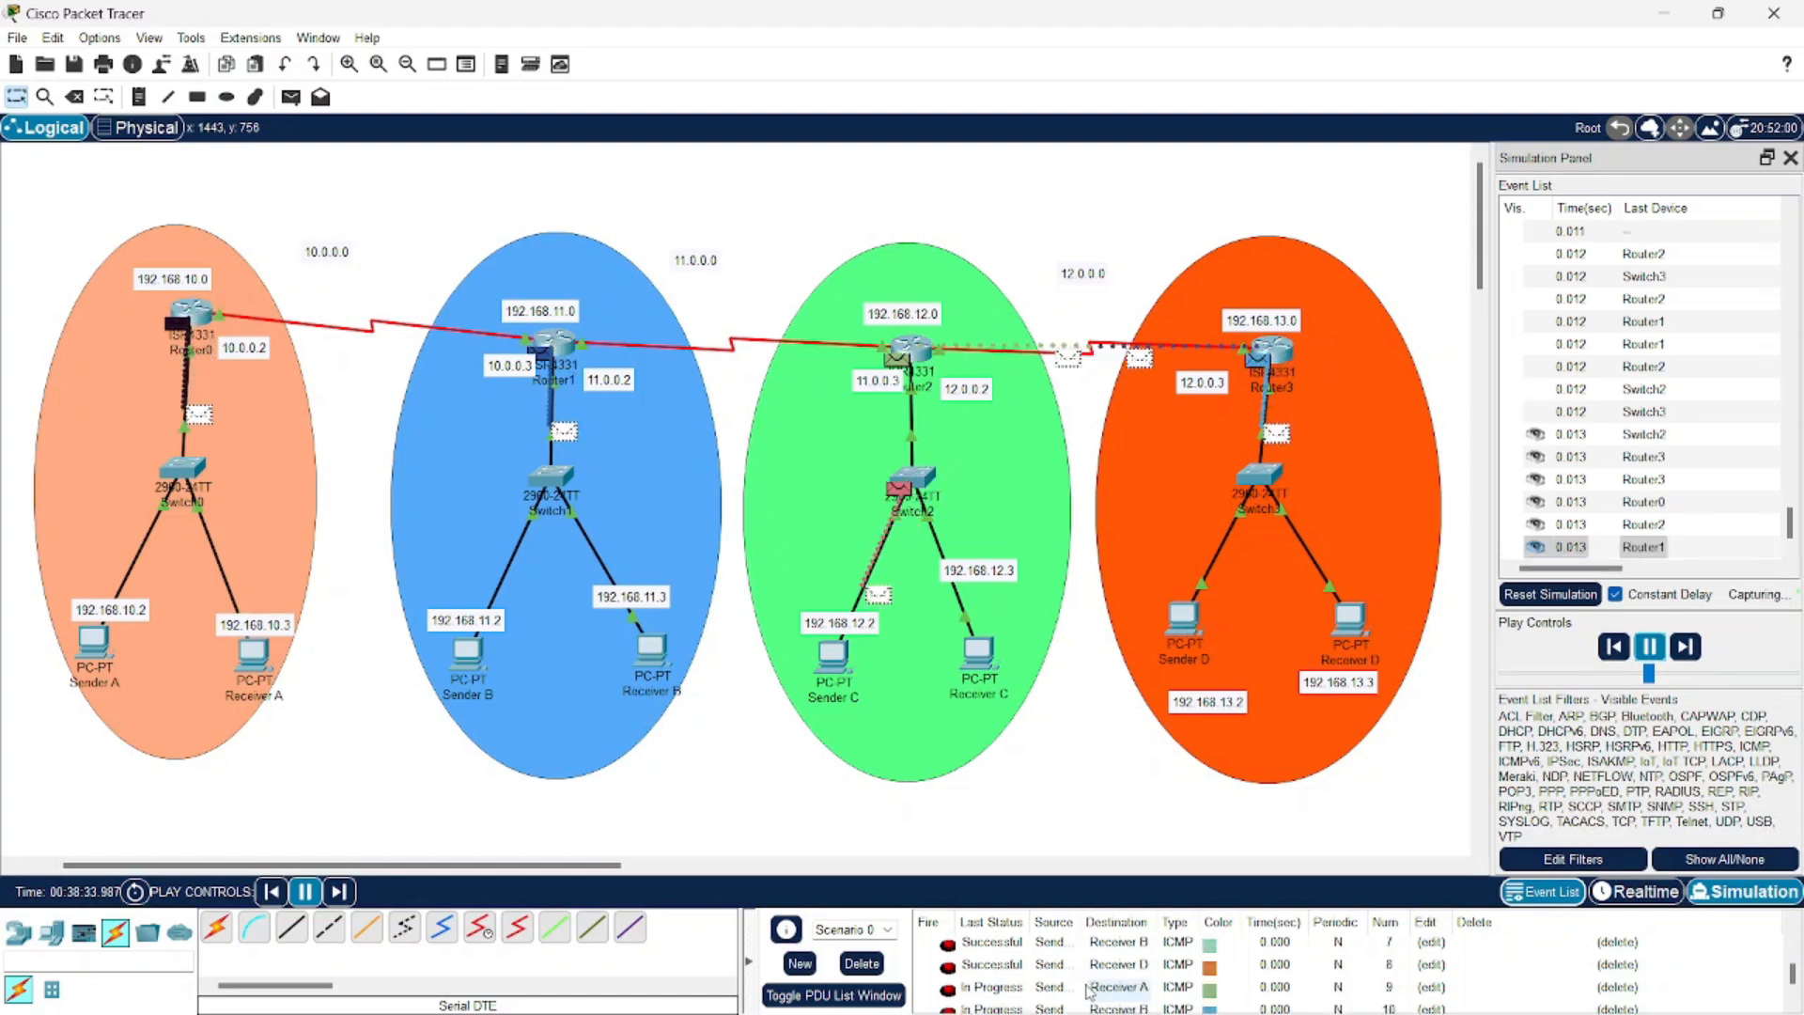
scroll(1088, 991, "up", 4)
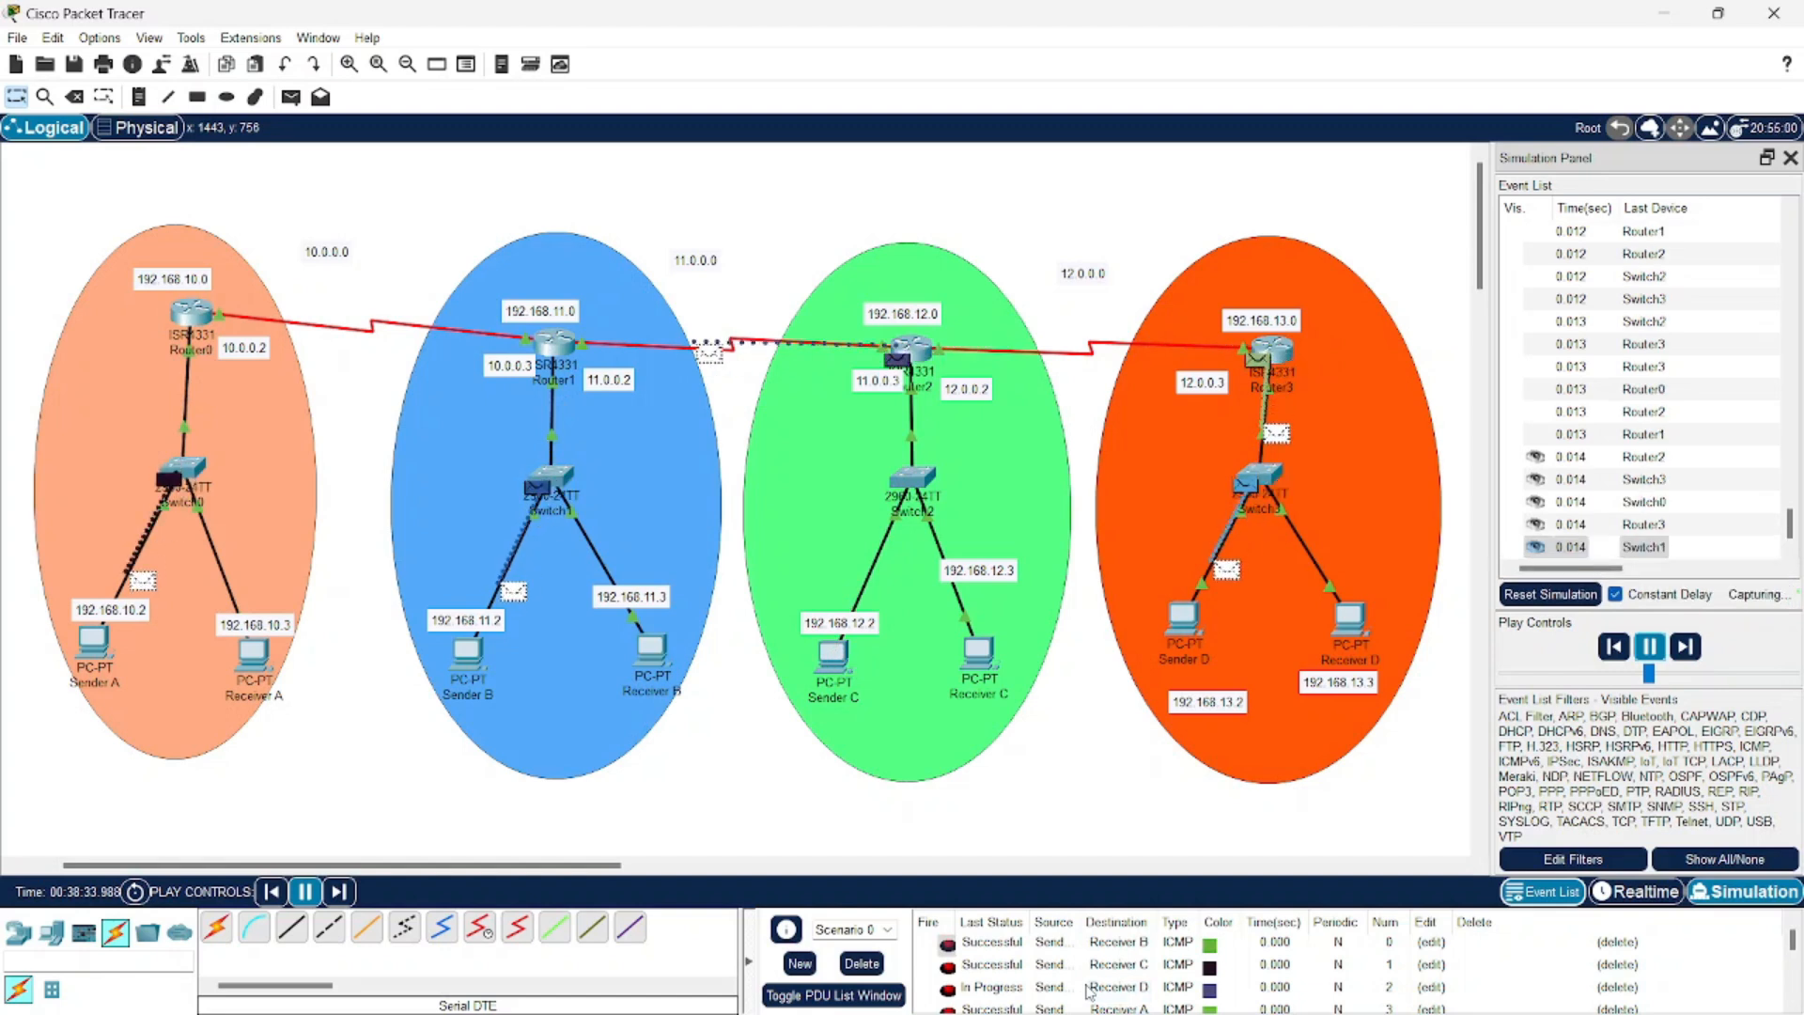
scroll(1088, 991, "down", 4)
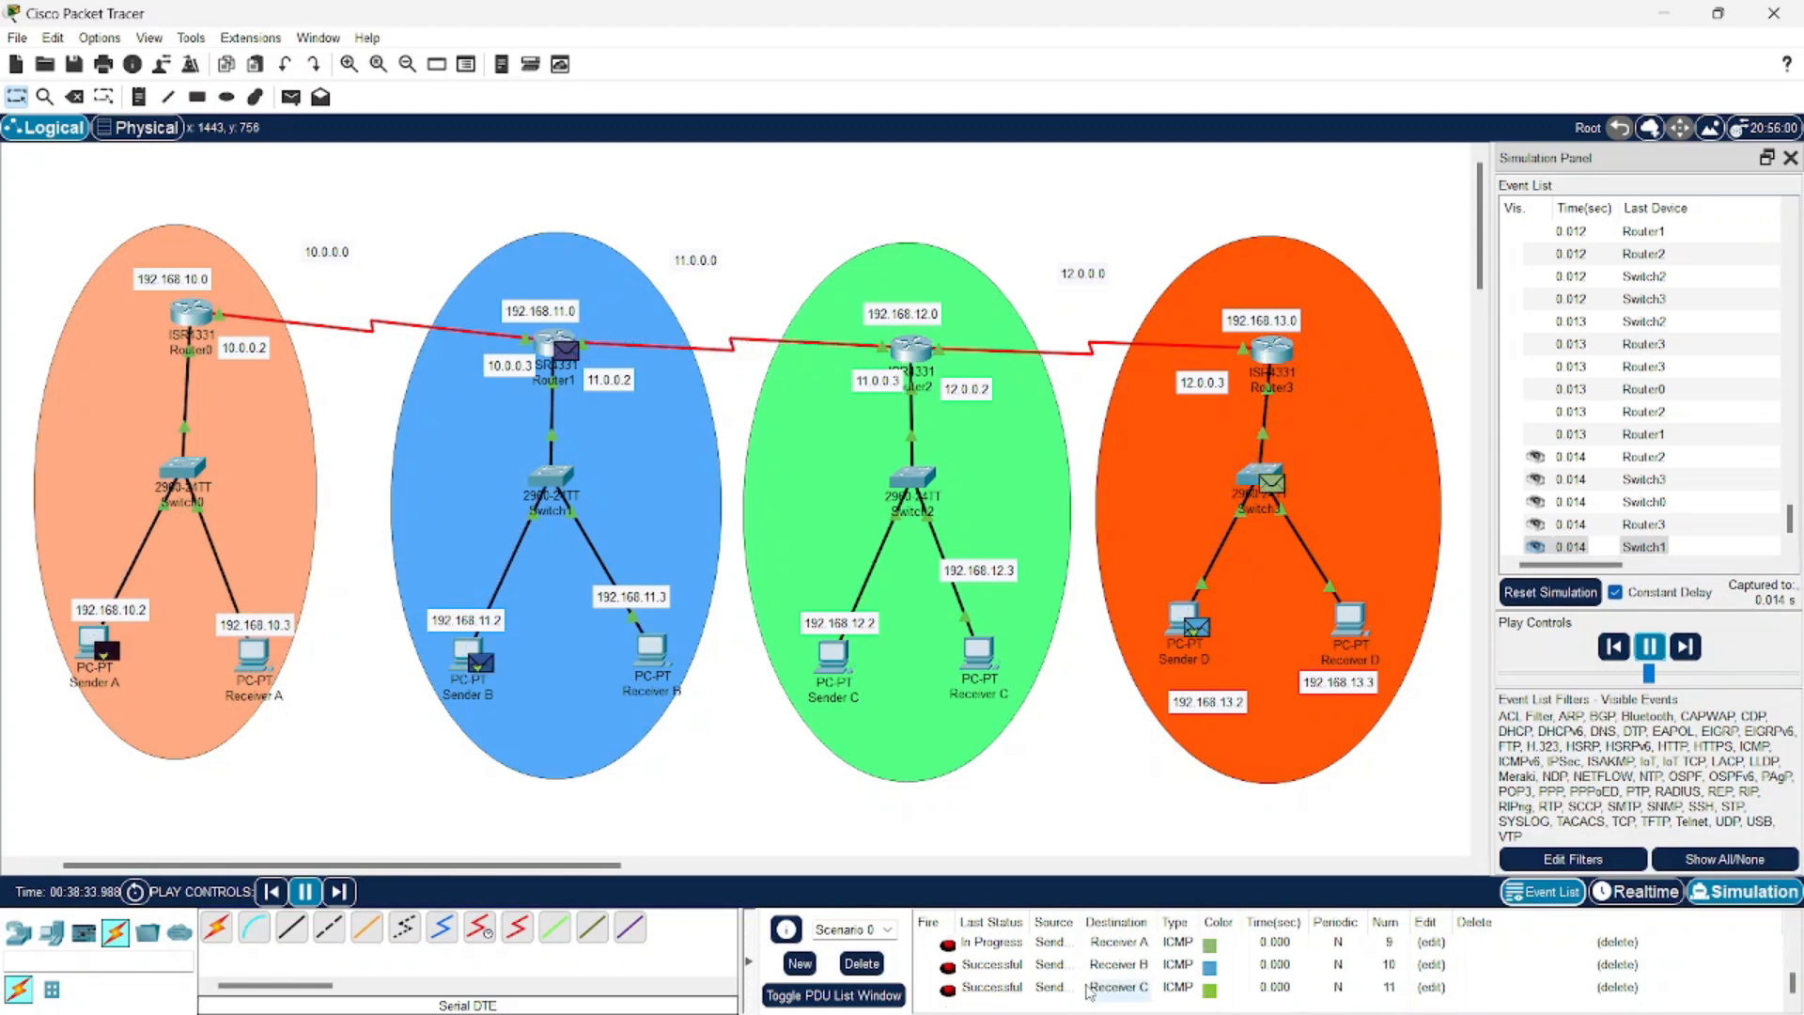
scroll(1088, 992, "up", 1)
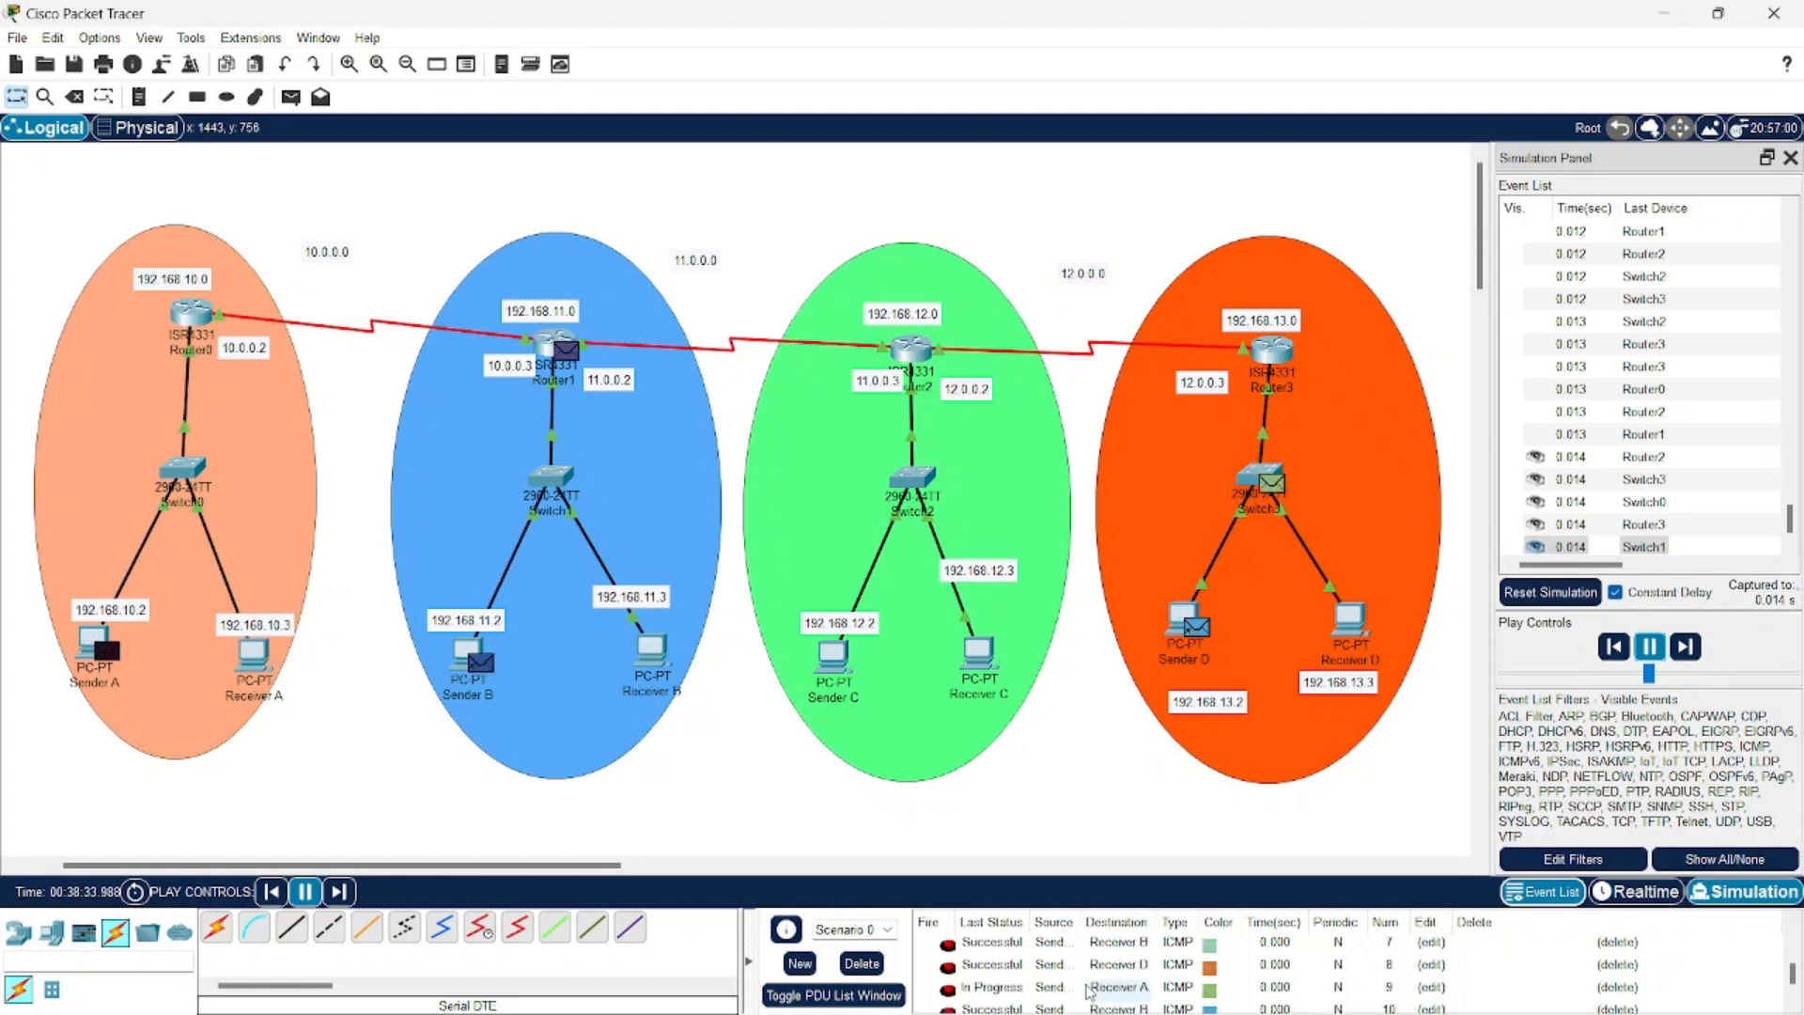
scroll(1088, 992, "up", 3)
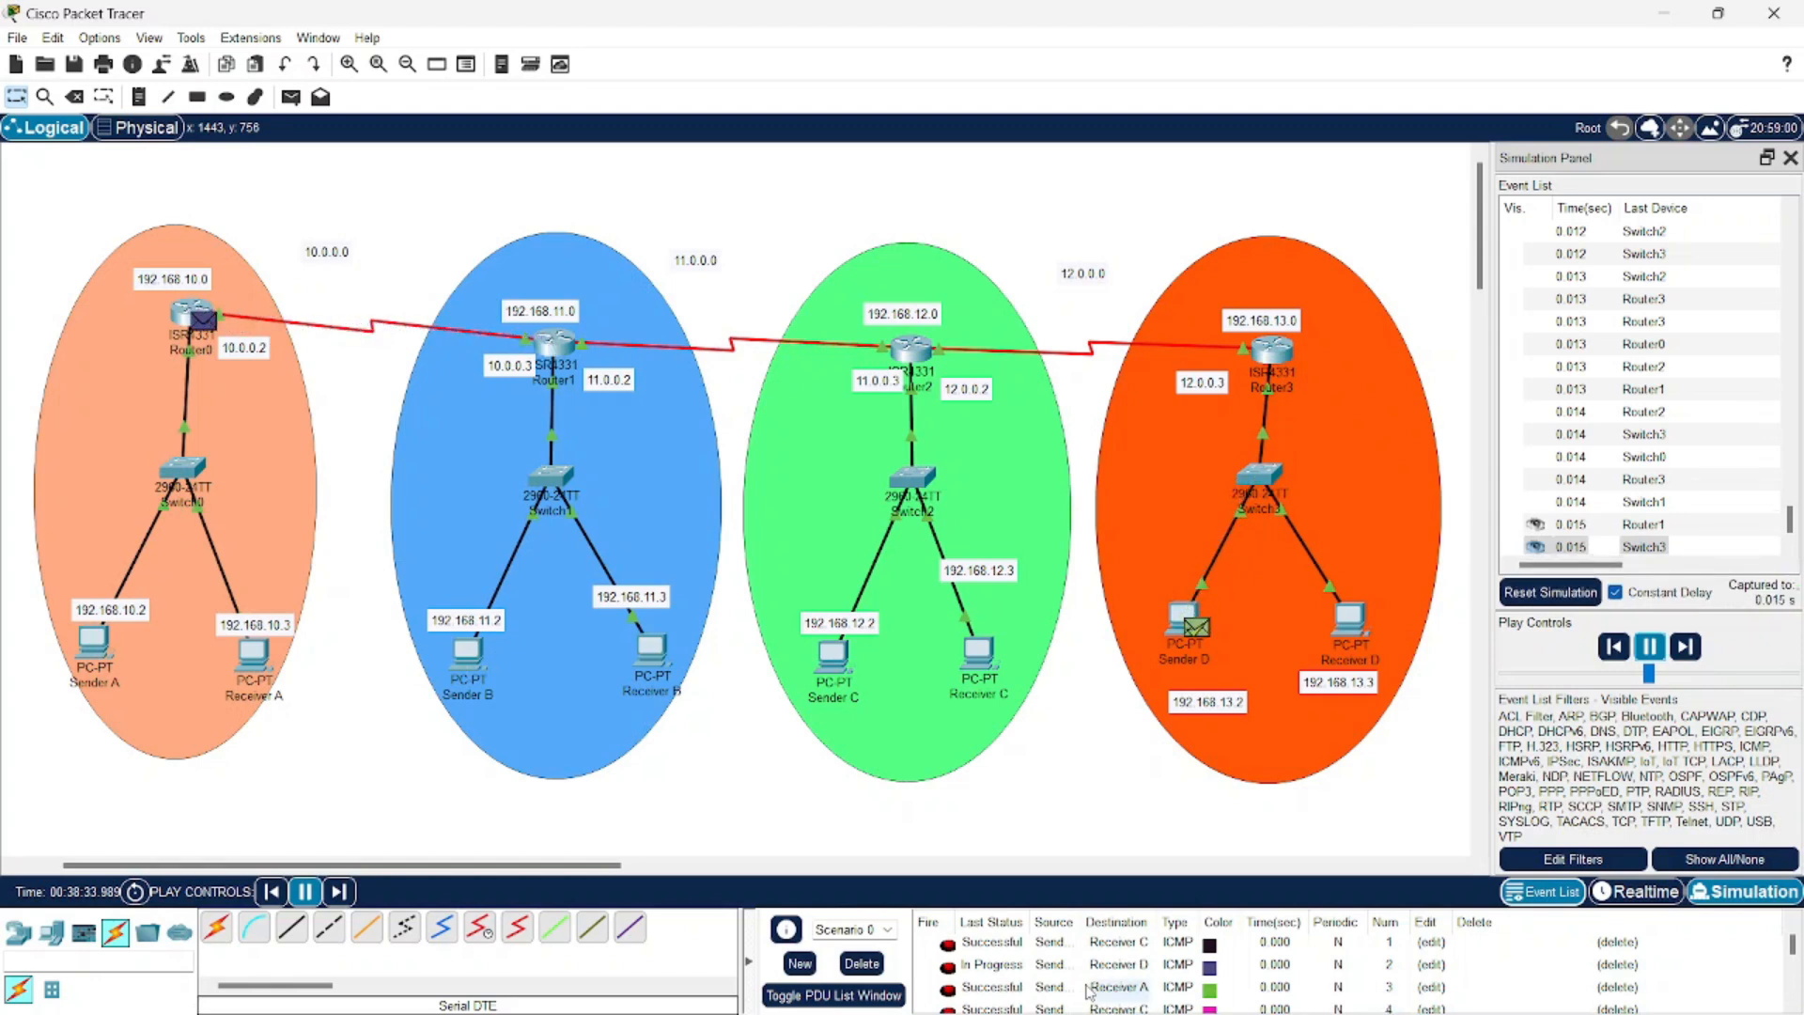
scroll(1089, 992, "down", 1)
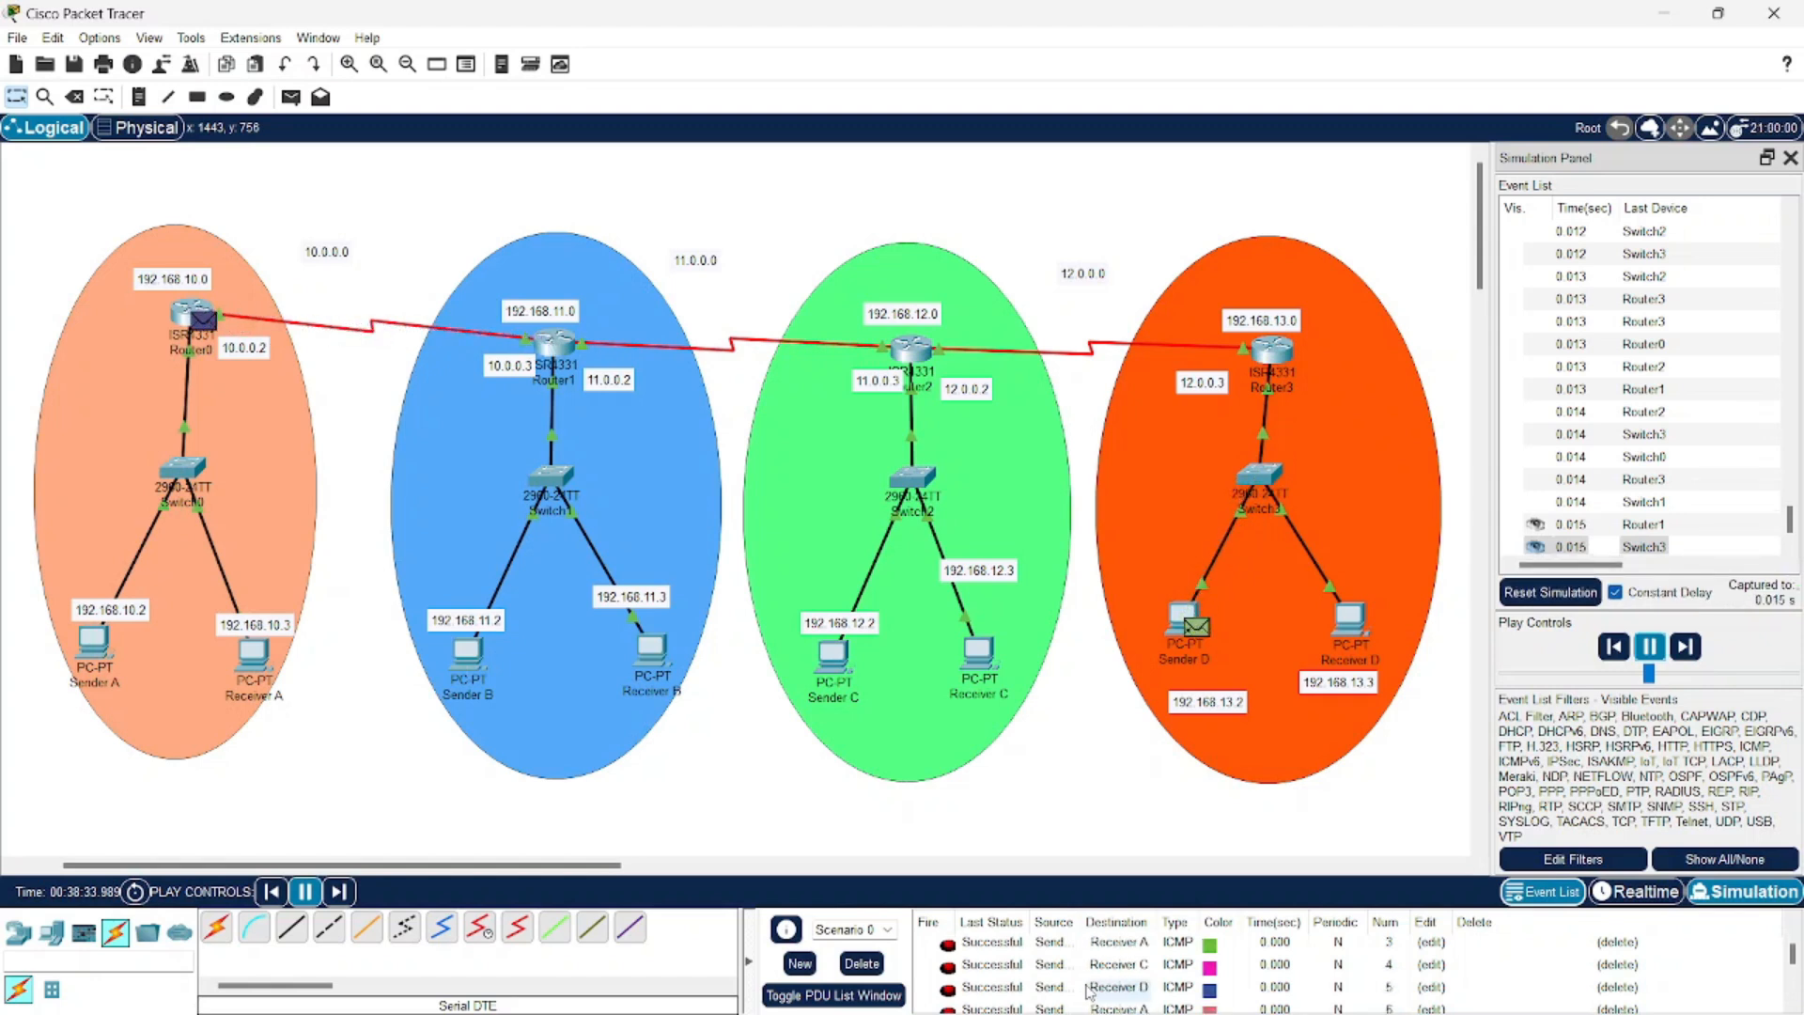
scroll(1088, 992, "up", 2)
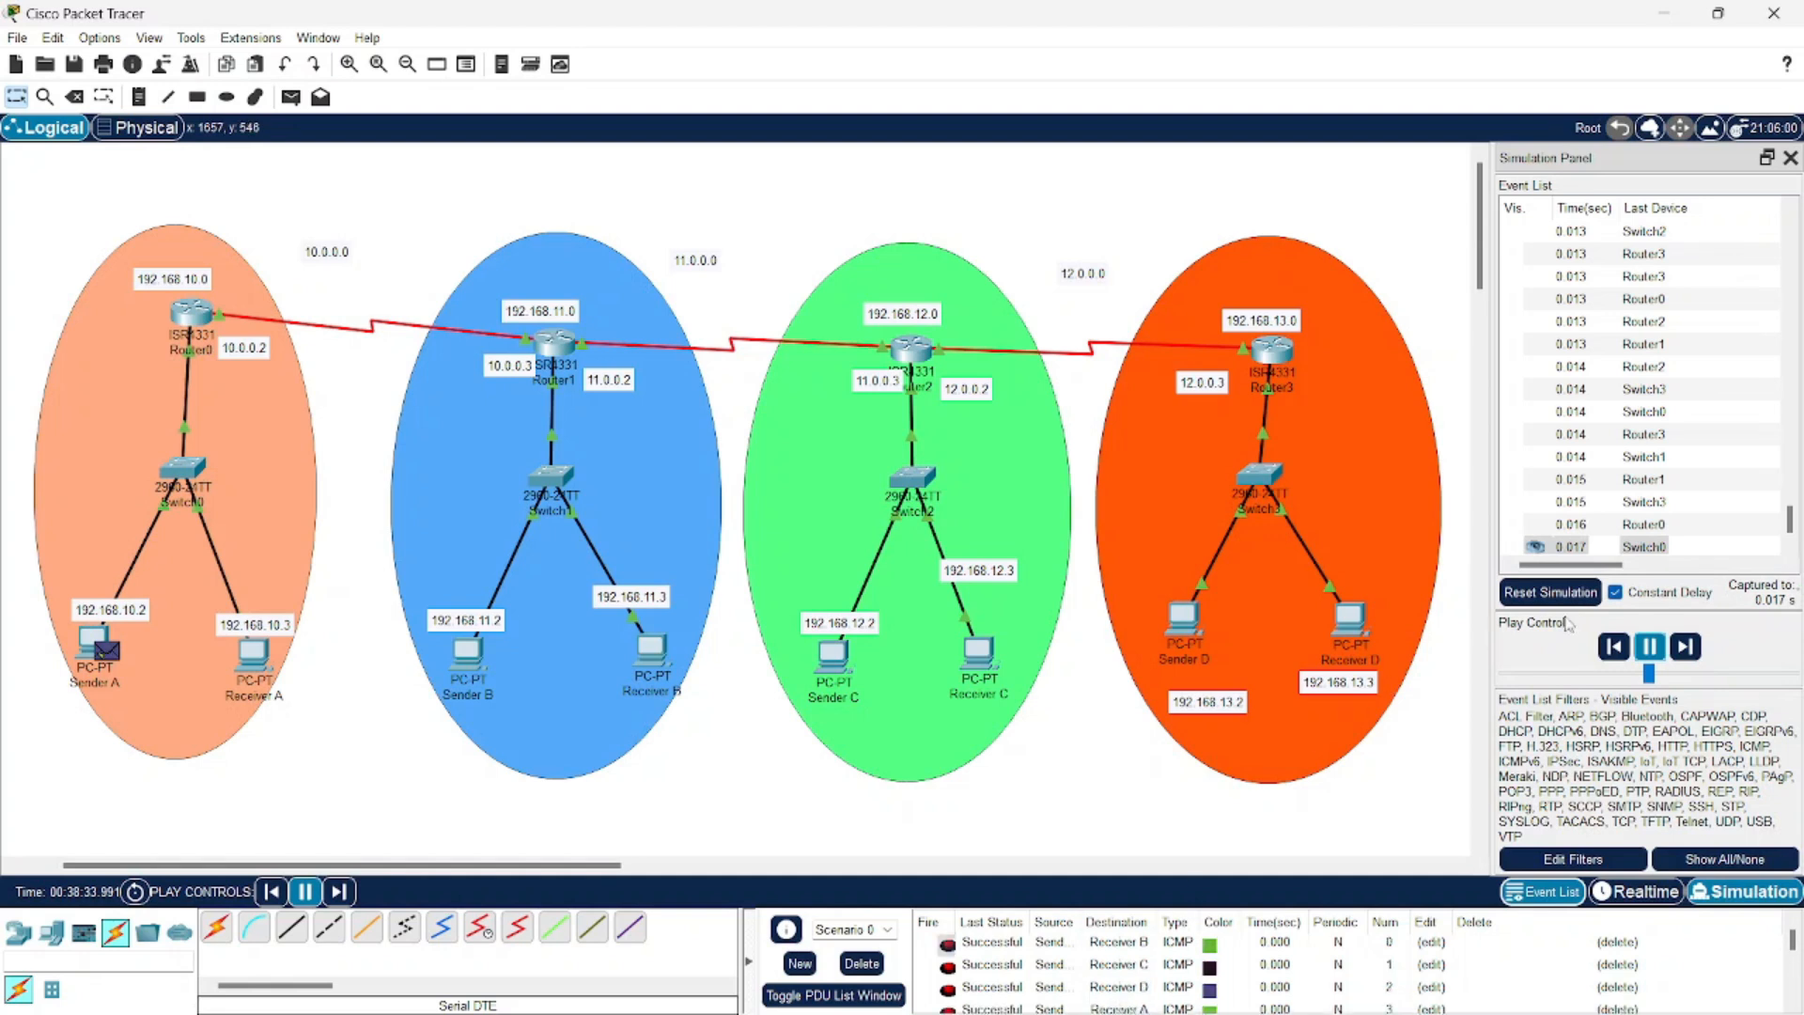
Pause the running simulation and close the Simulation Panel to show the whole topology
left_click(1650, 646)
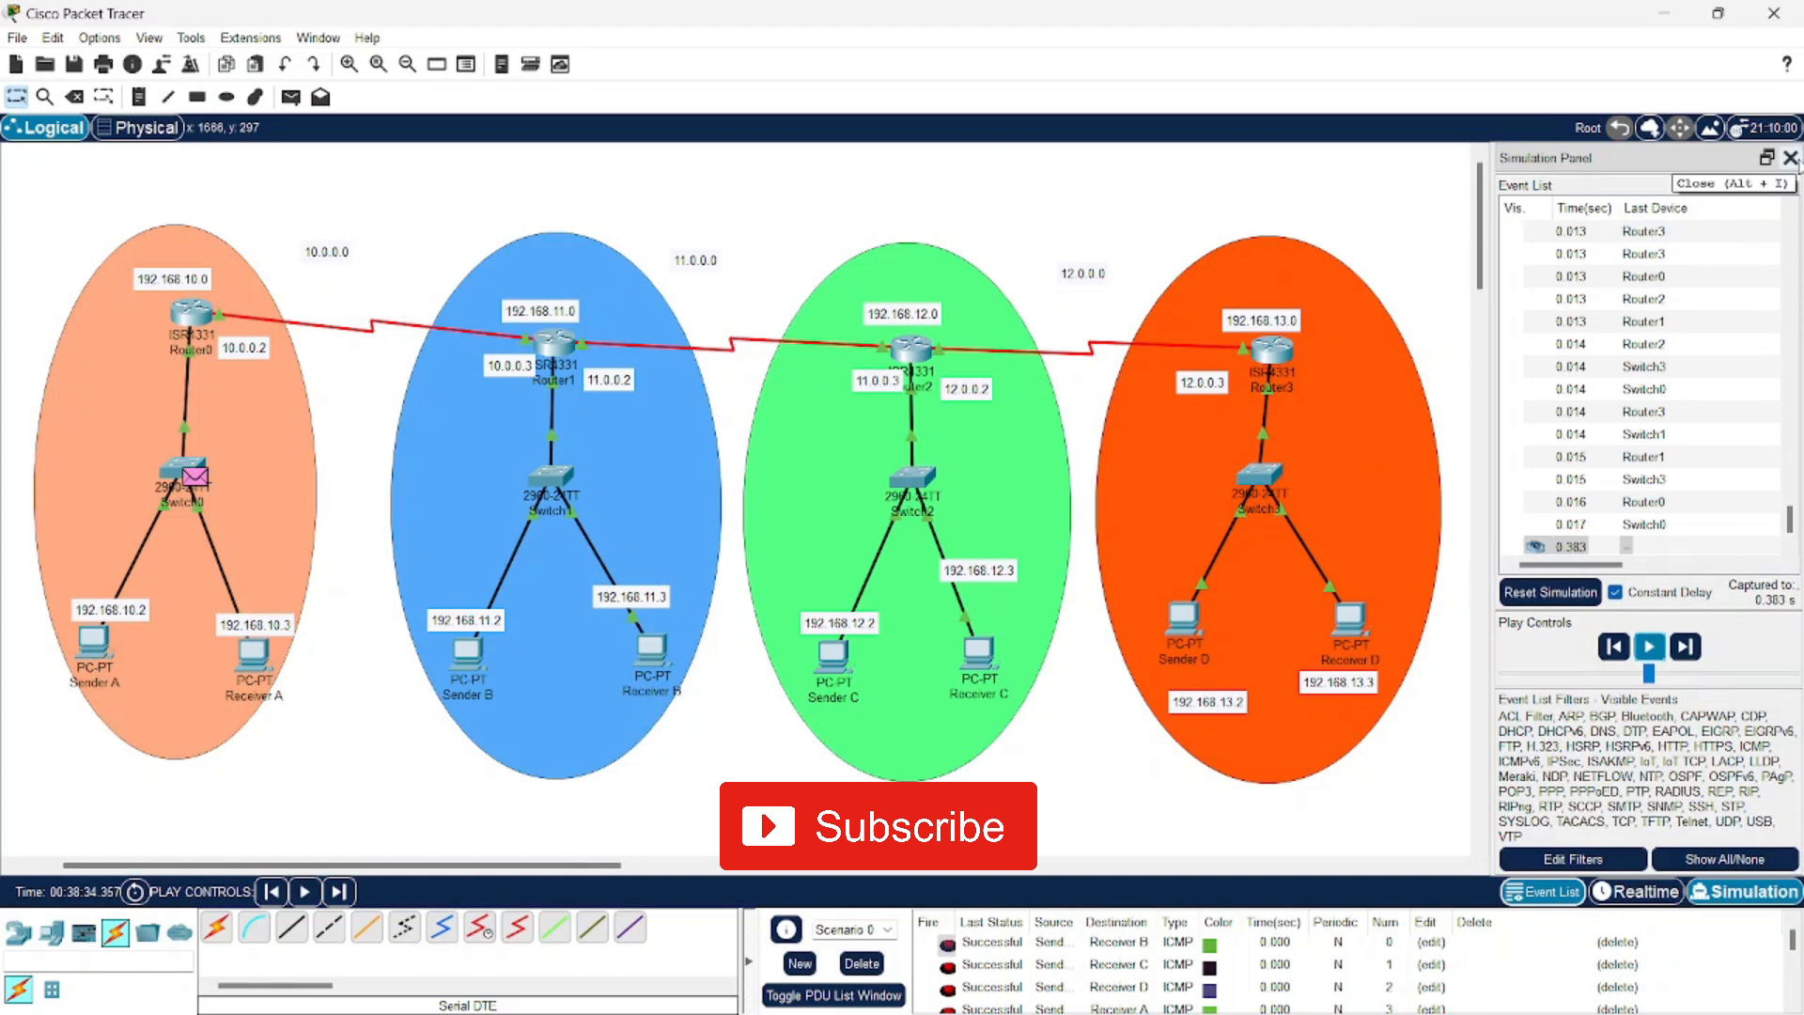
left_click(1791, 158)
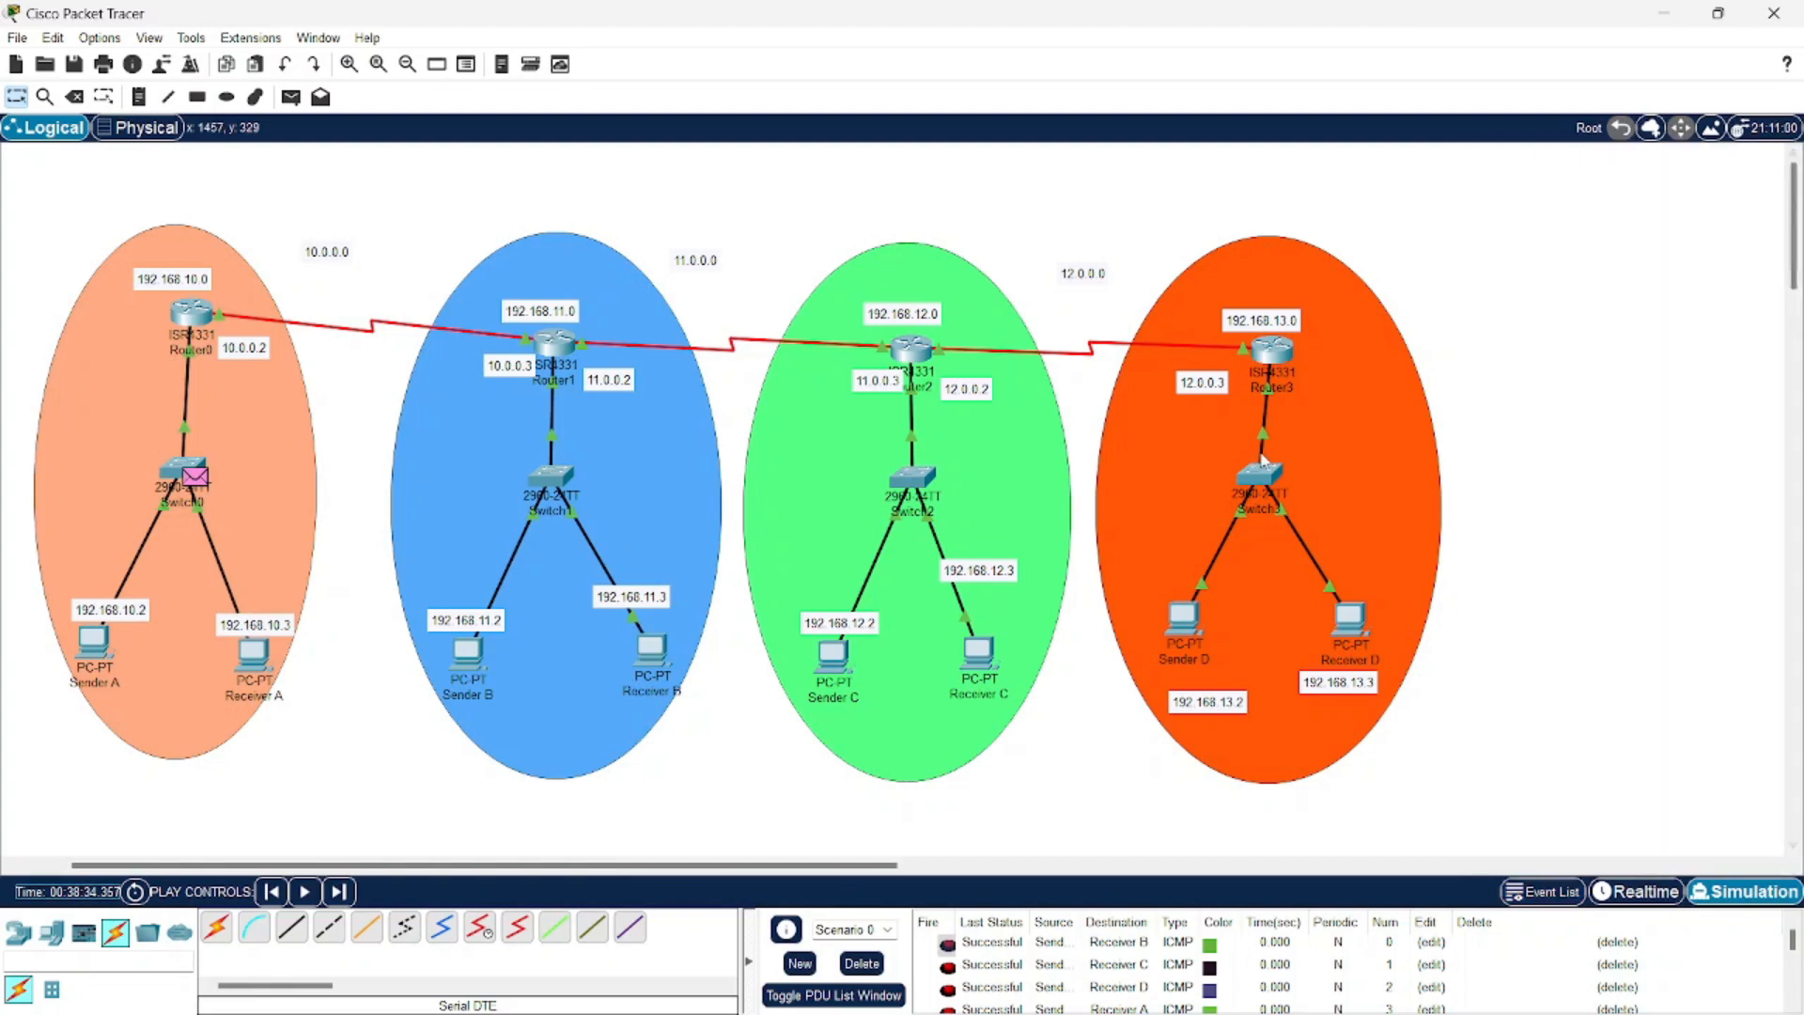
scroll(719, 568, "left", 2)
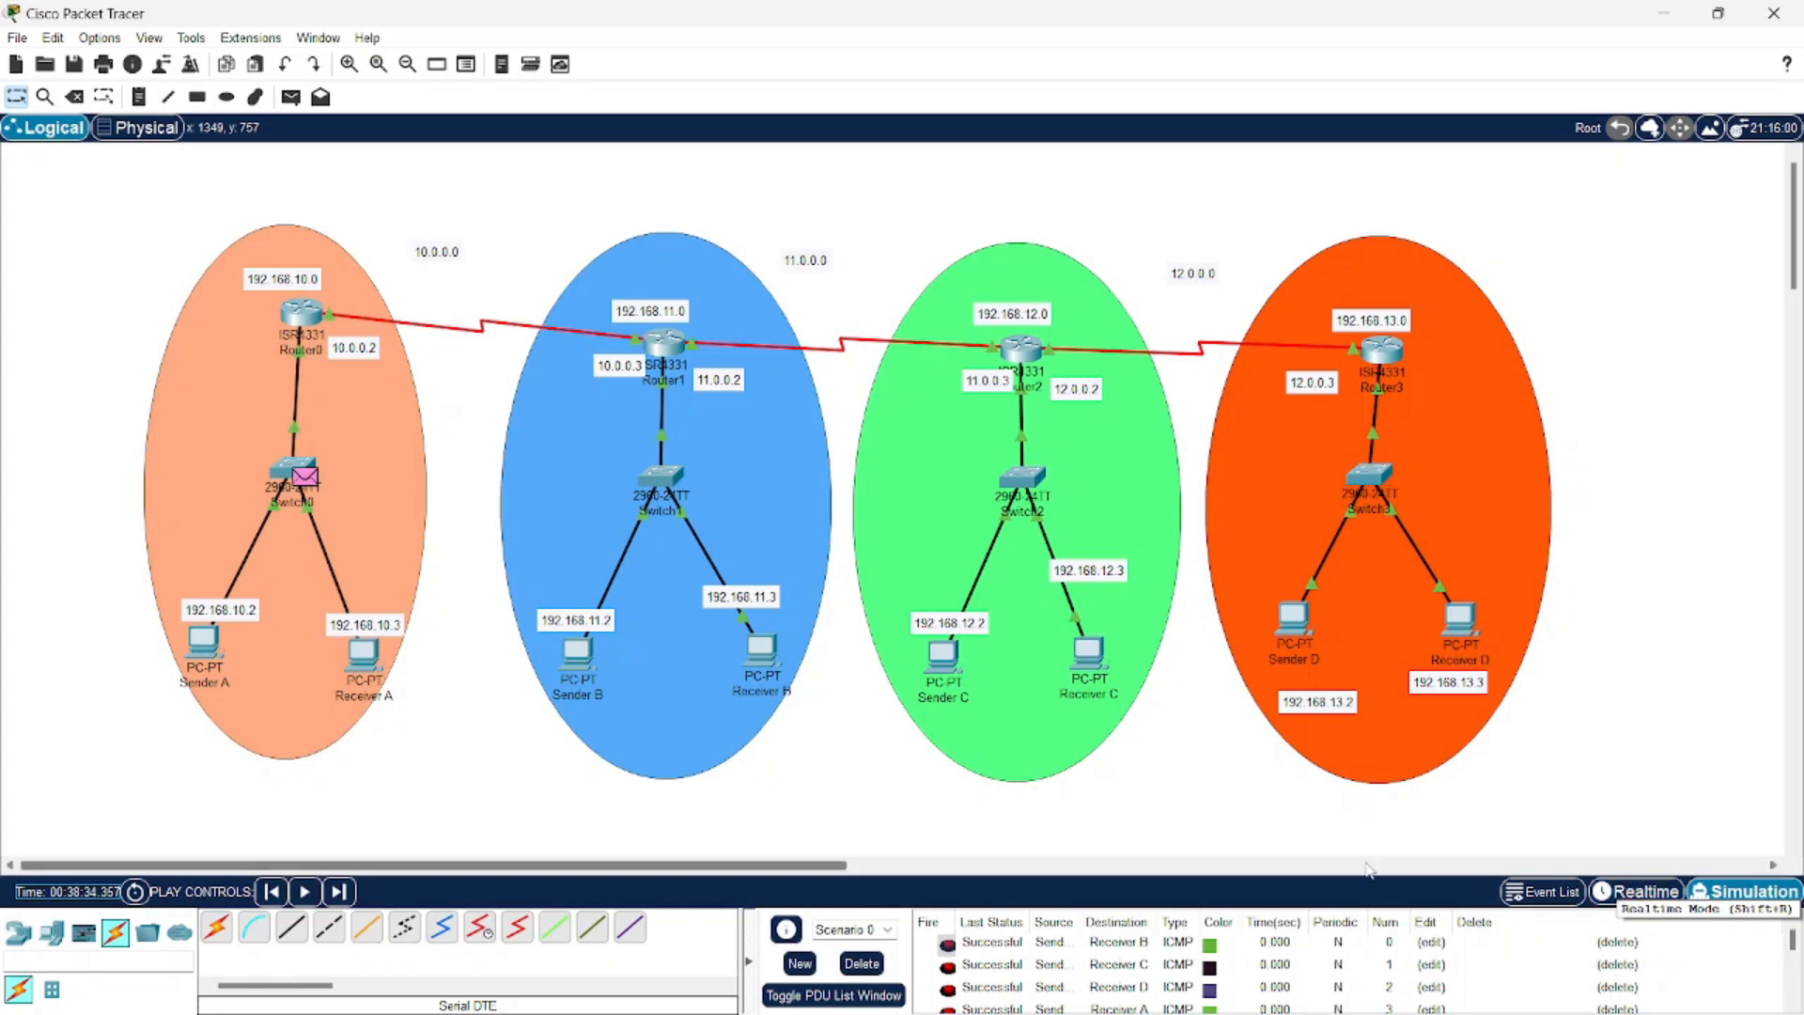
left_click_drag(830, 872, 849, 875)
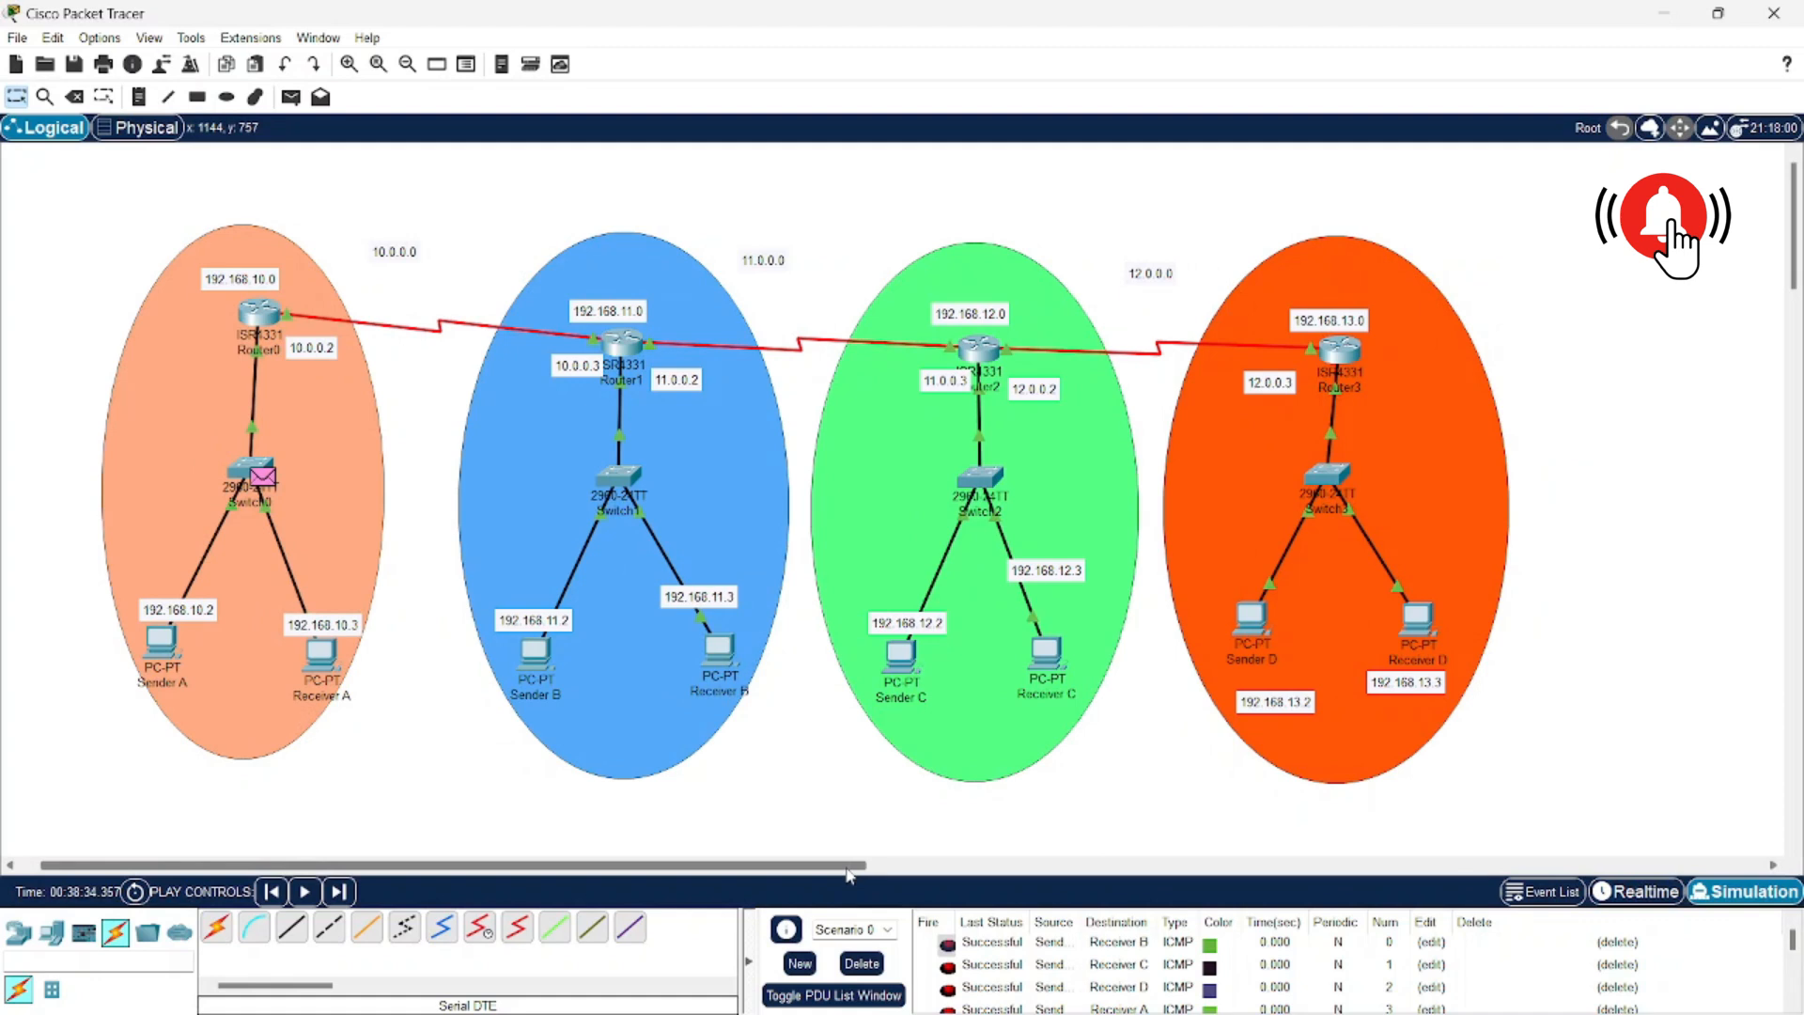